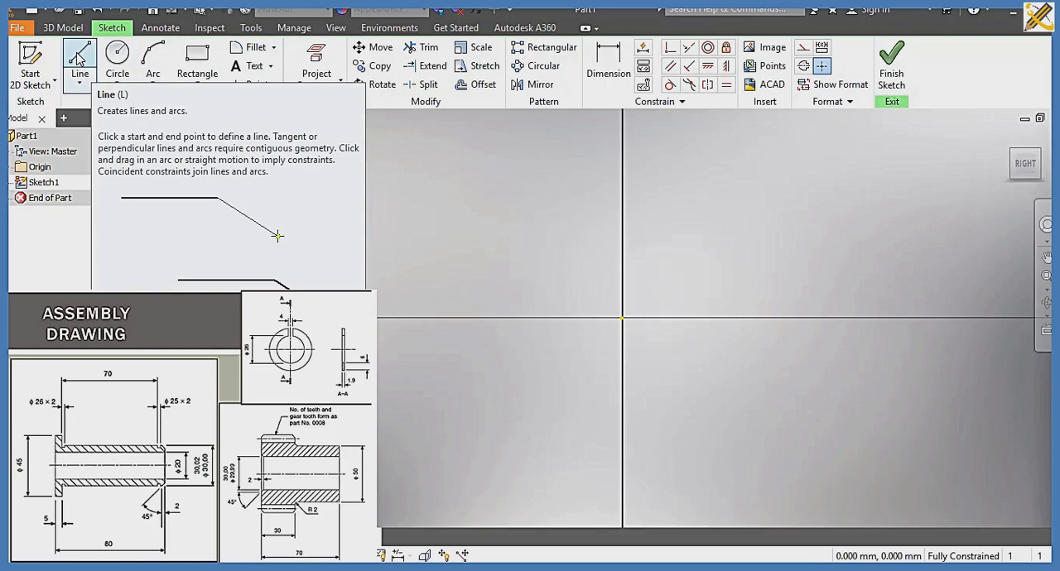
Step: Start a line profile at the origin with a base about 8.1 mm long, an outer edge about 2.8 mm high, a groove about 1.8 mm deep and the edge above it
{"action": "left_click", "coordinate": [79, 58]}
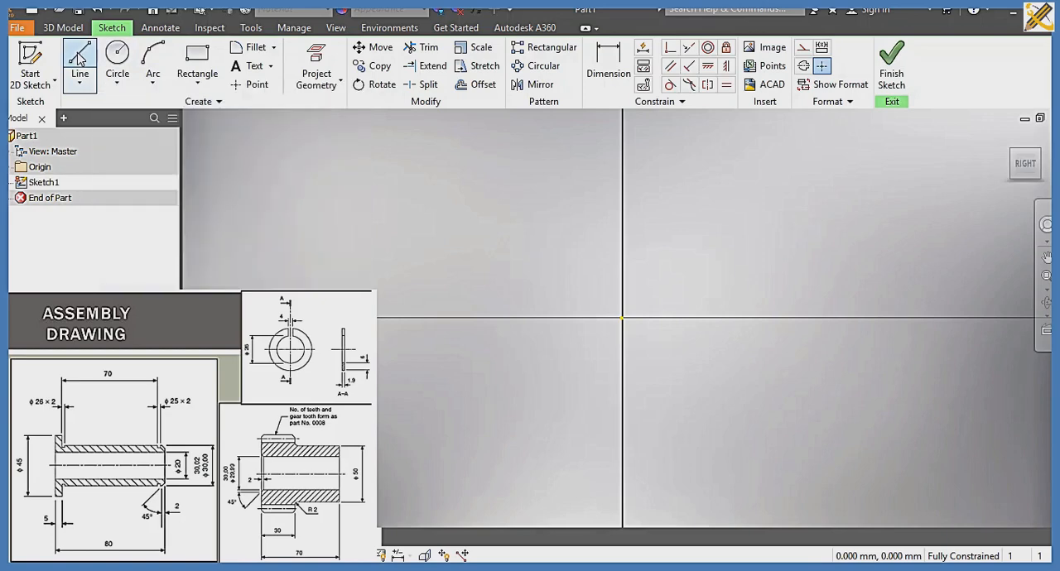
{"action": "left_click", "coordinate": [623, 317]}
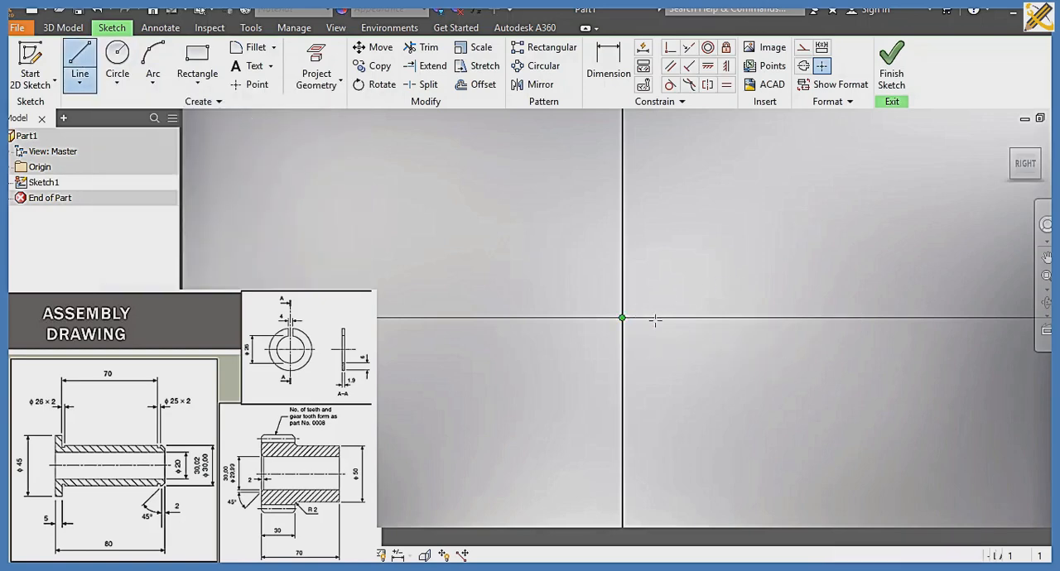
{"action": "left_click", "coordinate": [720, 317]}
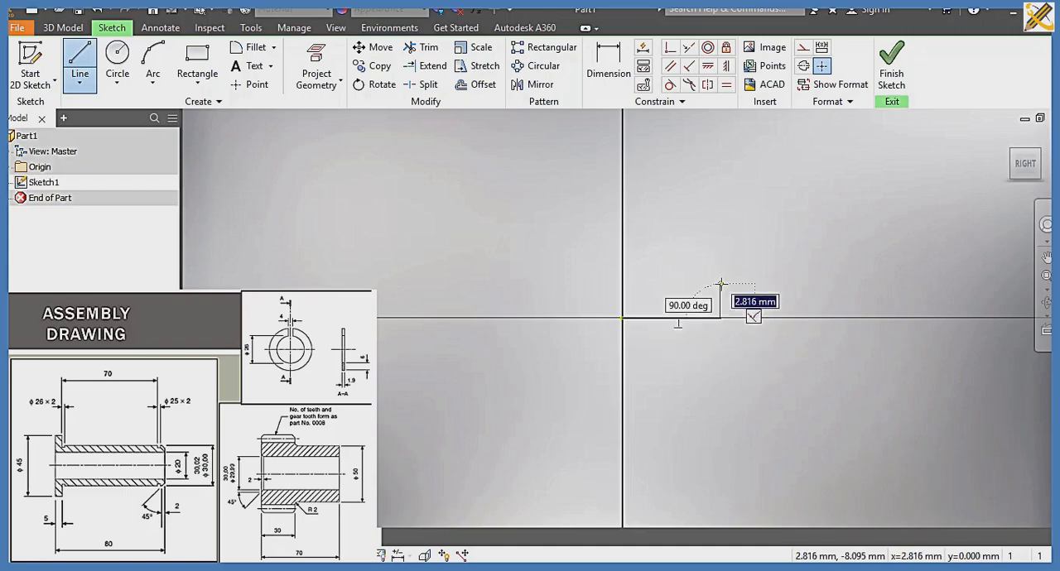
{"action": "left_click", "coordinate": [720, 285]}
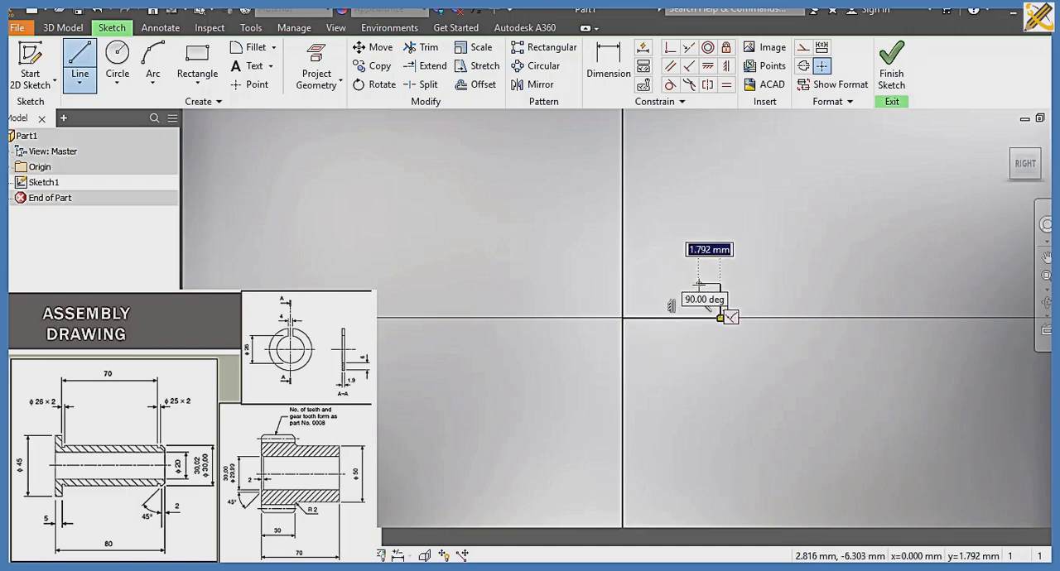
{"action": "left_click", "coordinate": [720, 285]}
{"action": "left_click", "coordinate": [698, 265]}
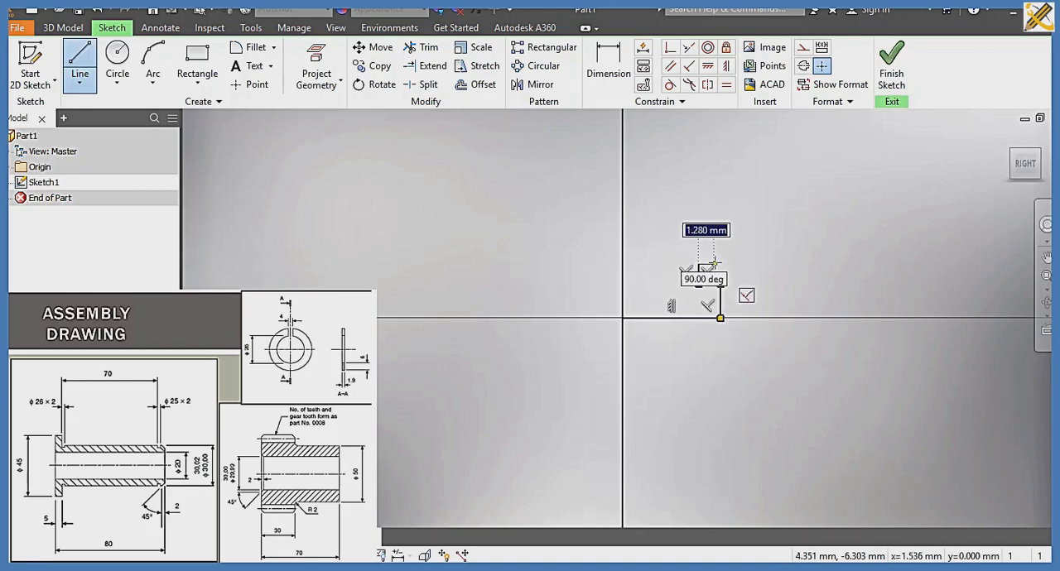
{"action": "left_click", "coordinate": [719, 264]}
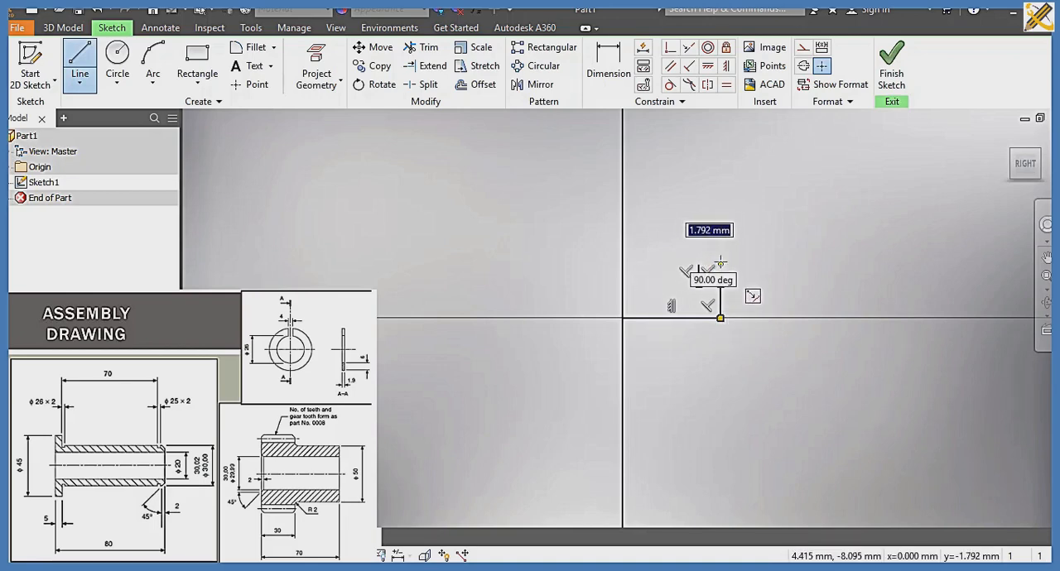
{"action": "left_click", "coordinate": [720, 264]}
{"action": "left_click", "coordinate": [720, 218]}
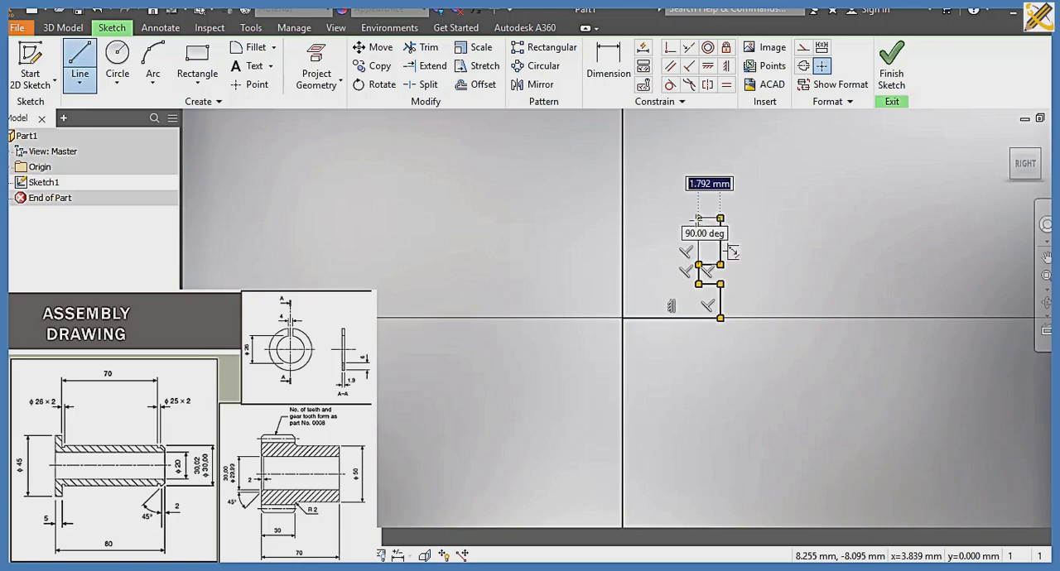
Step: Continue the profile with a second groove and a wider flange reaching about 11.9 mm above the base, and close it at the origin
{"action": "left_click", "coordinate": [678, 218]}
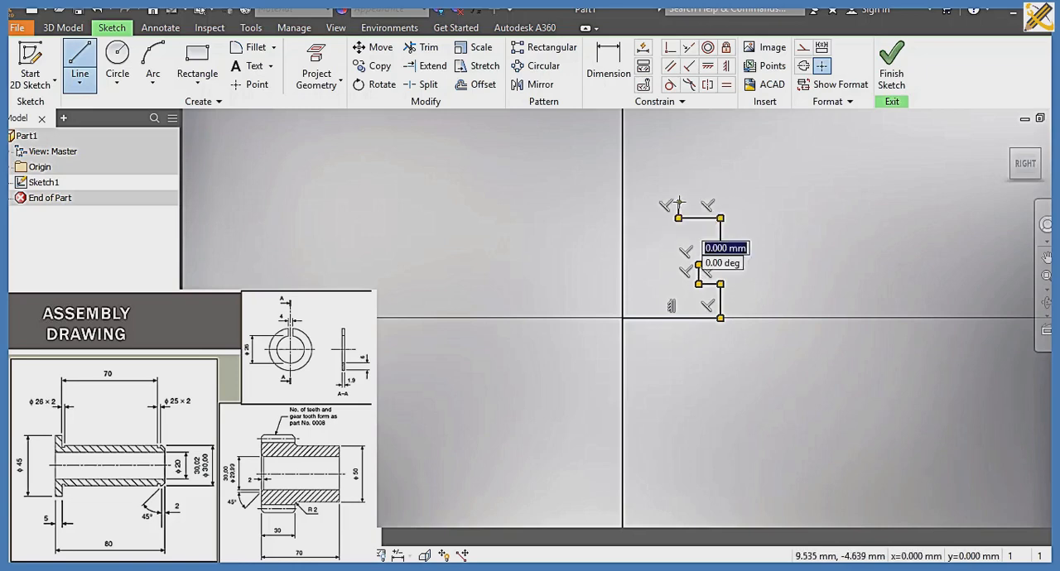
{"action": "left_click", "coordinate": [678, 203]}
{"action": "left_click", "coordinate": [761, 203]}
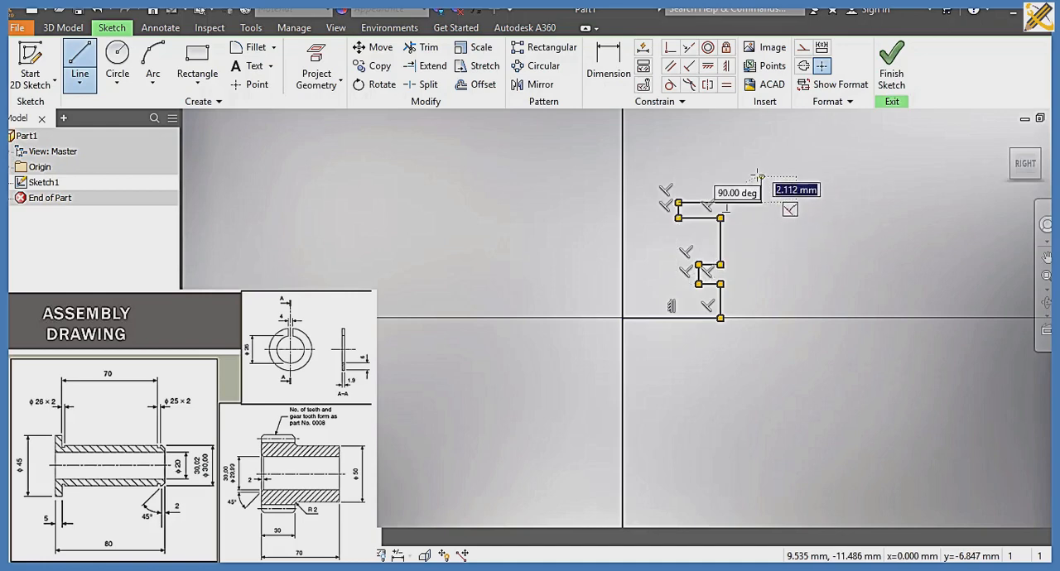
{"action": "left_click", "coordinate": [757, 175]}
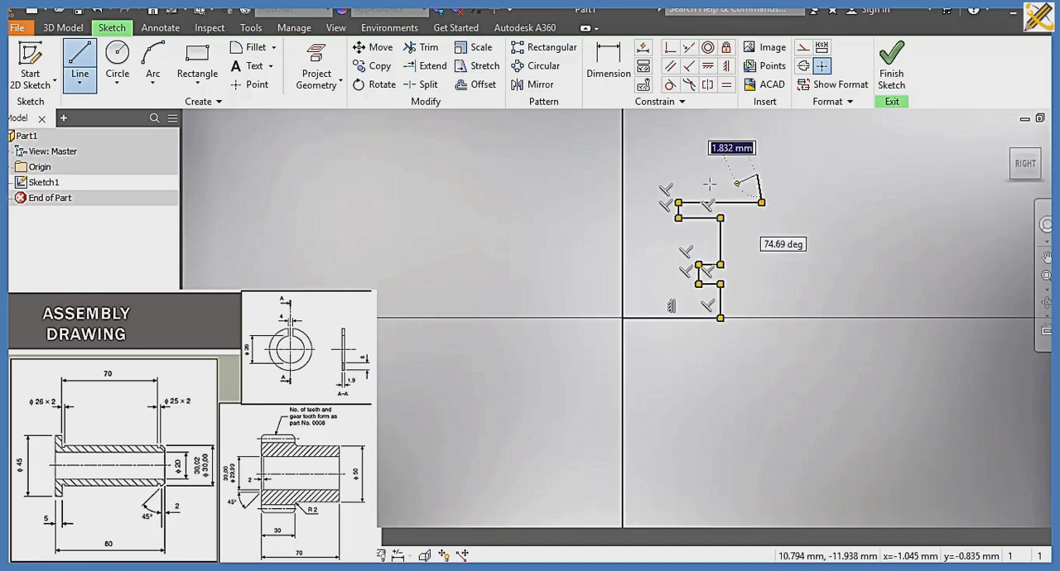
{"action": "left_click", "coordinate": [624, 174]}
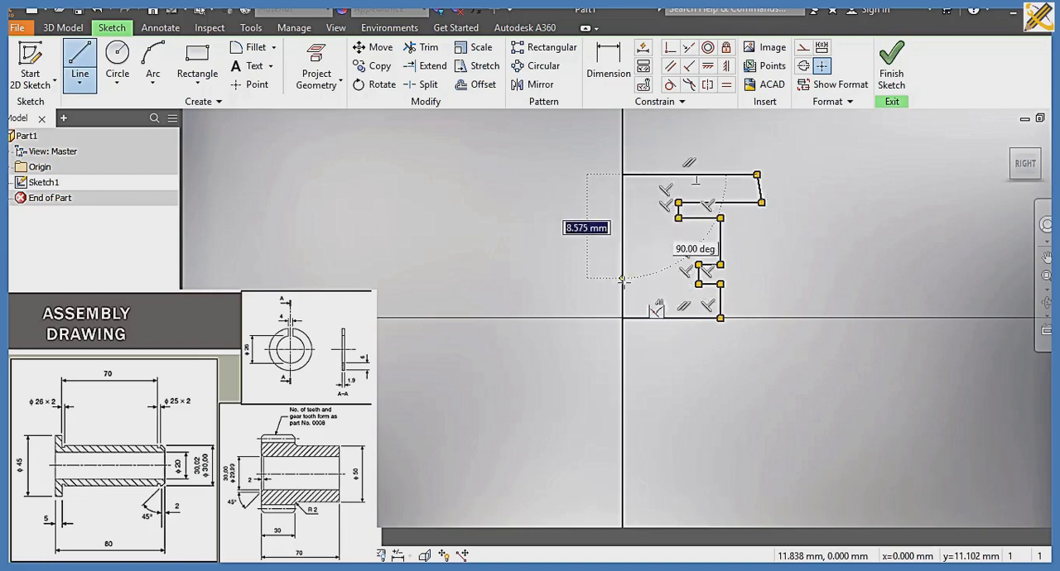
{"action": "left_click", "coordinate": [621, 315]}
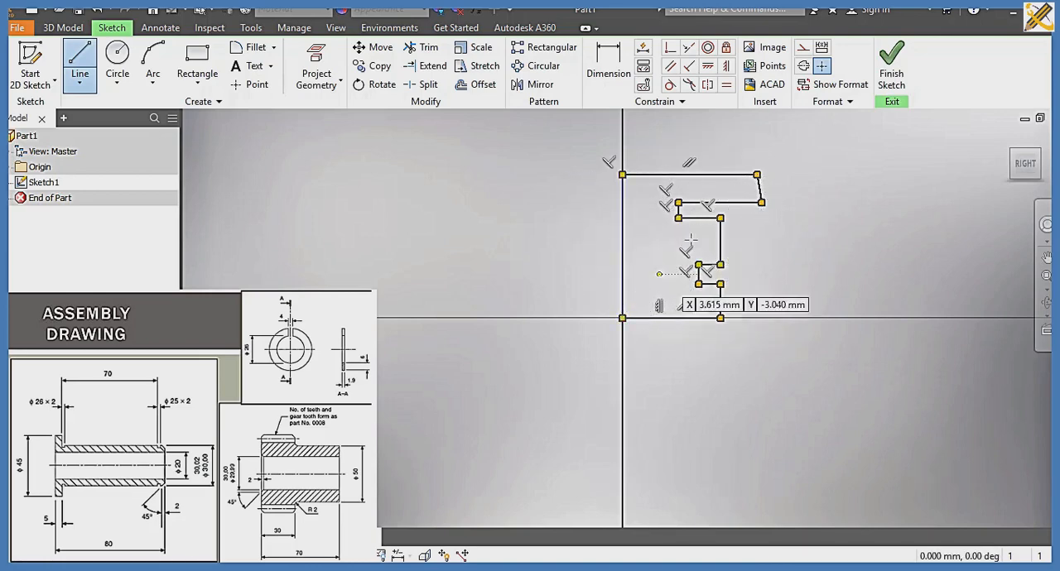
Step: Make the flange's slanted outer edge perpendicular to the flange's lower edge
{"action": "left_click", "coordinate": [690, 68]}
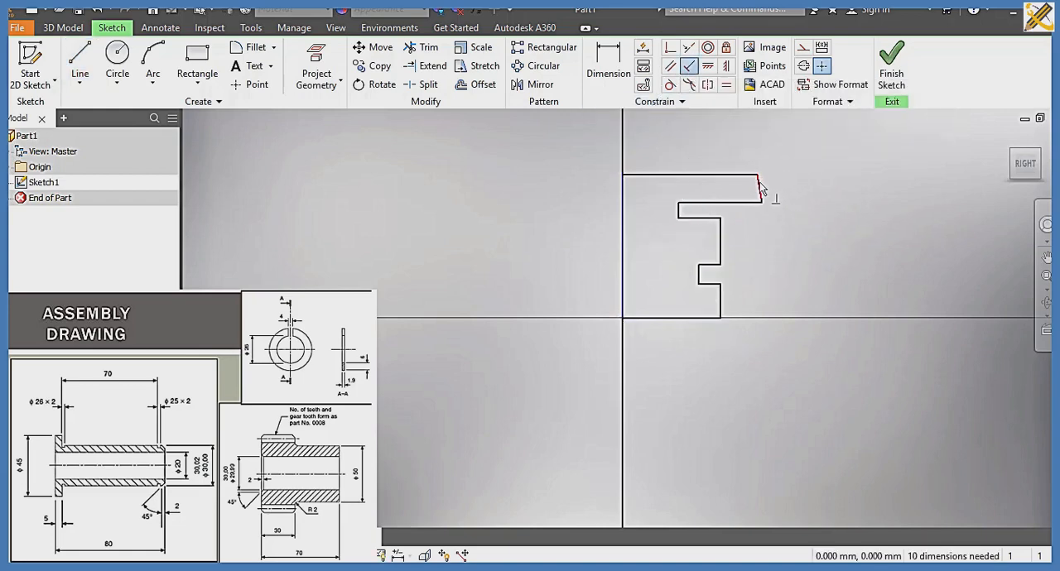
{"action": "left_click", "coordinate": [760, 191]}
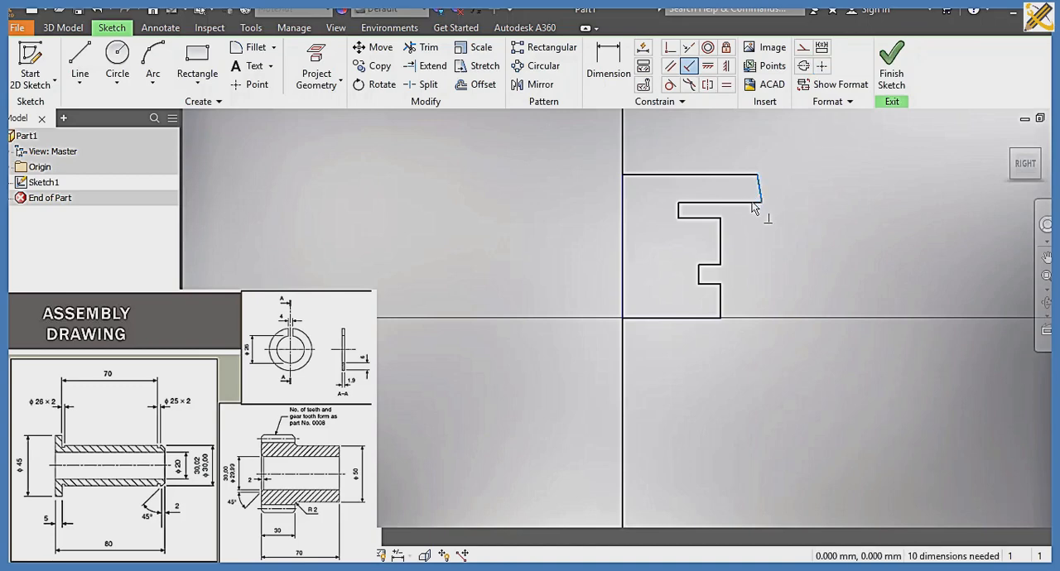
{"action": "left_click", "coordinate": [753, 203]}
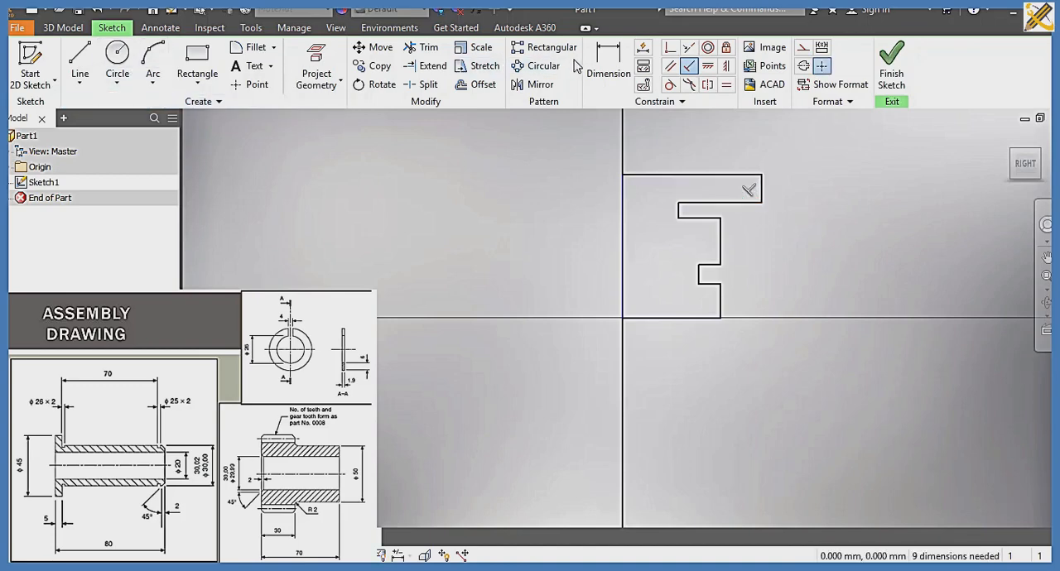
Step: Dimension the profile's vertical axis edge to 80 mm
{"action": "left_click", "coordinate": [609, 62]}
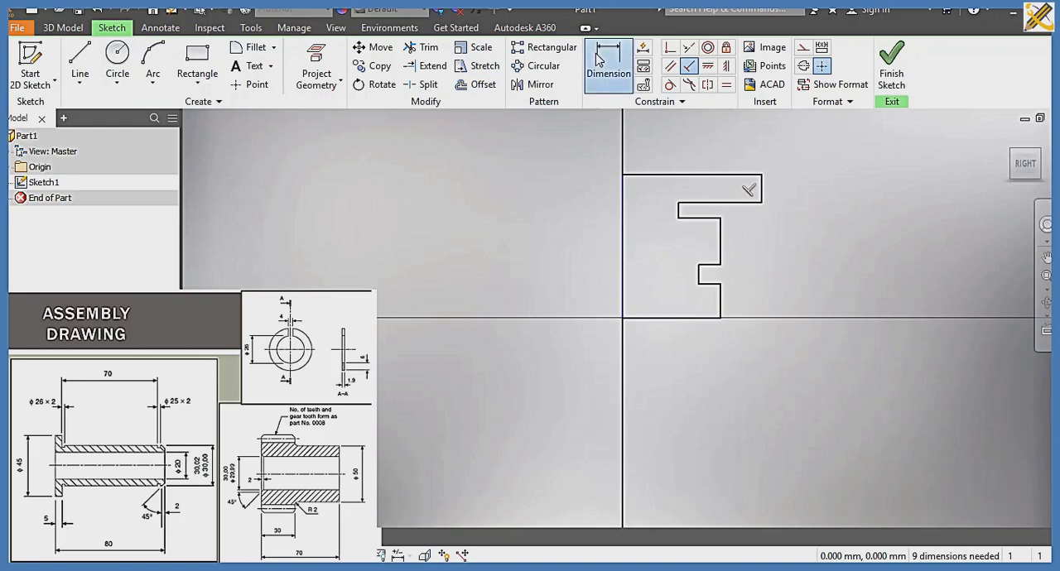
{"action": "left_click", "coordinate": [624, 239]}
{"action": "left_click", "coordinate": [551, 237]}
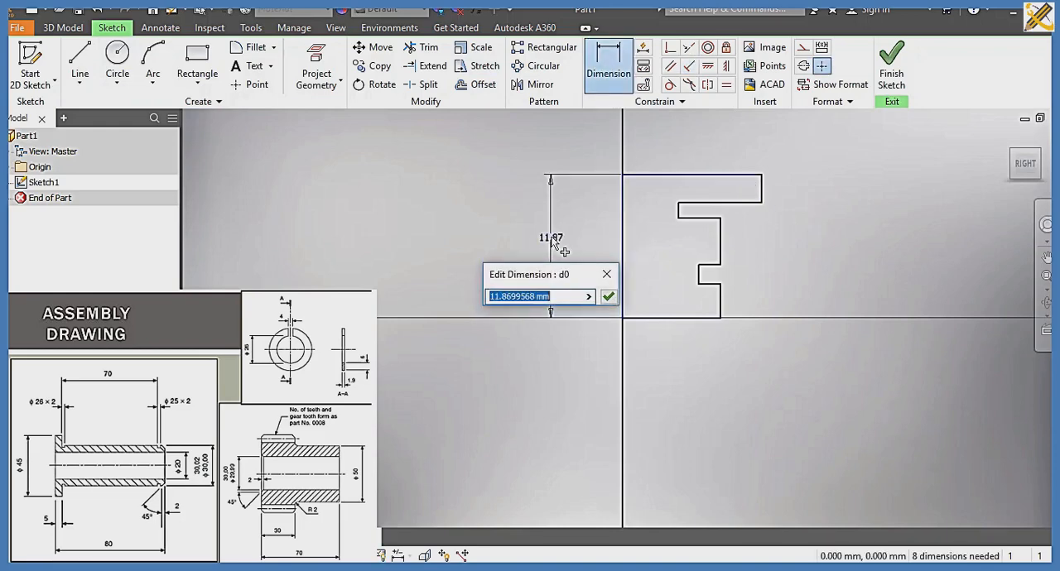
{"action": "type", "text": "80"}
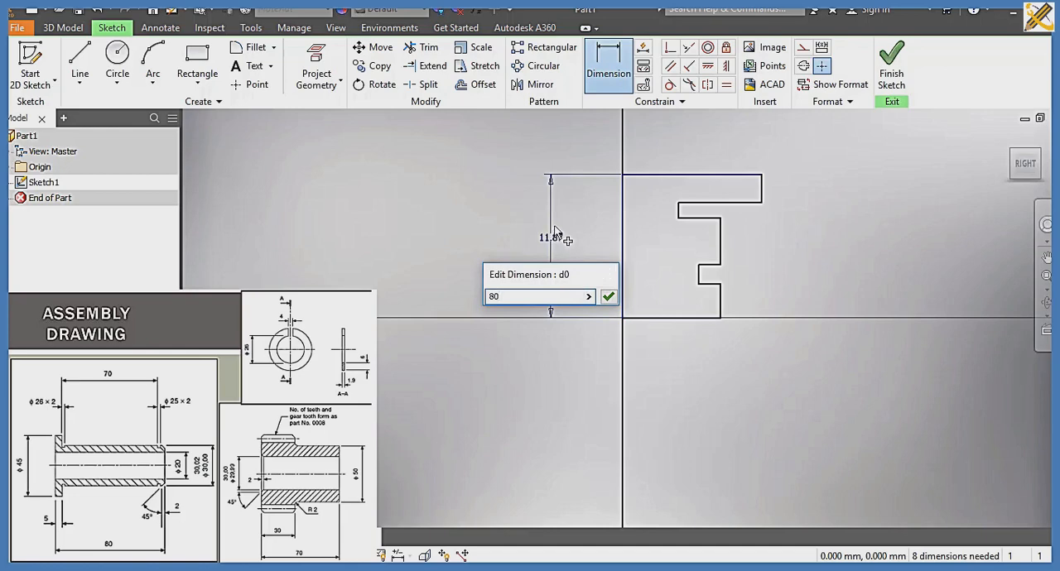
{"action": "key", "text": "Return"}
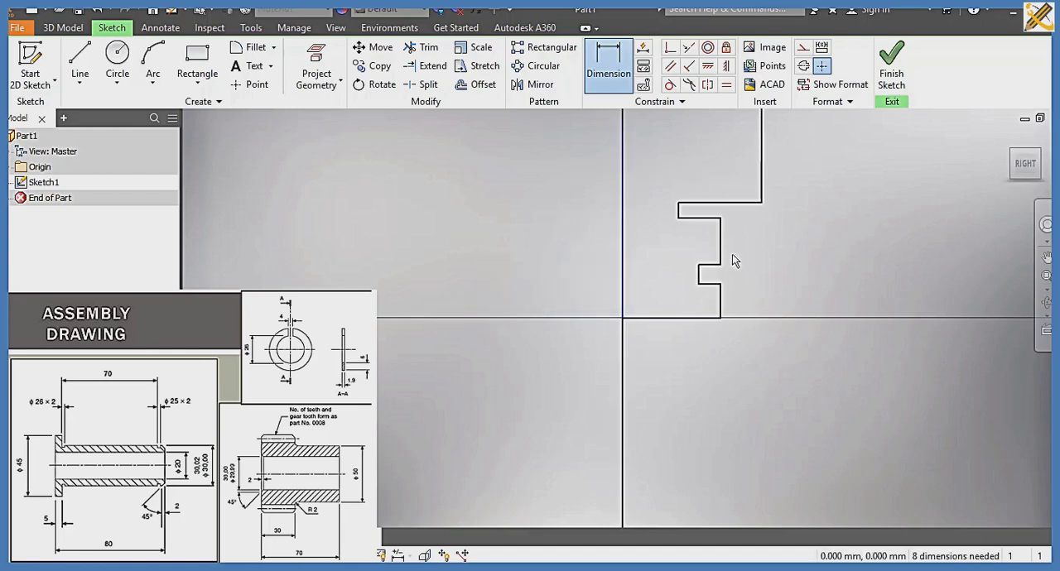
Step: Dimension the profile's bottom edge to 15 mm
{"action": "mouse_move", "coordinate": [734, 243]}
{"action": "middle_mouse_down"}
{"action": "mouse_move", "coordinate": [702, 535]}
{"action": "mouse_move", "coordinate": [706, 234]}
{"action": "middle_mouse_up"}
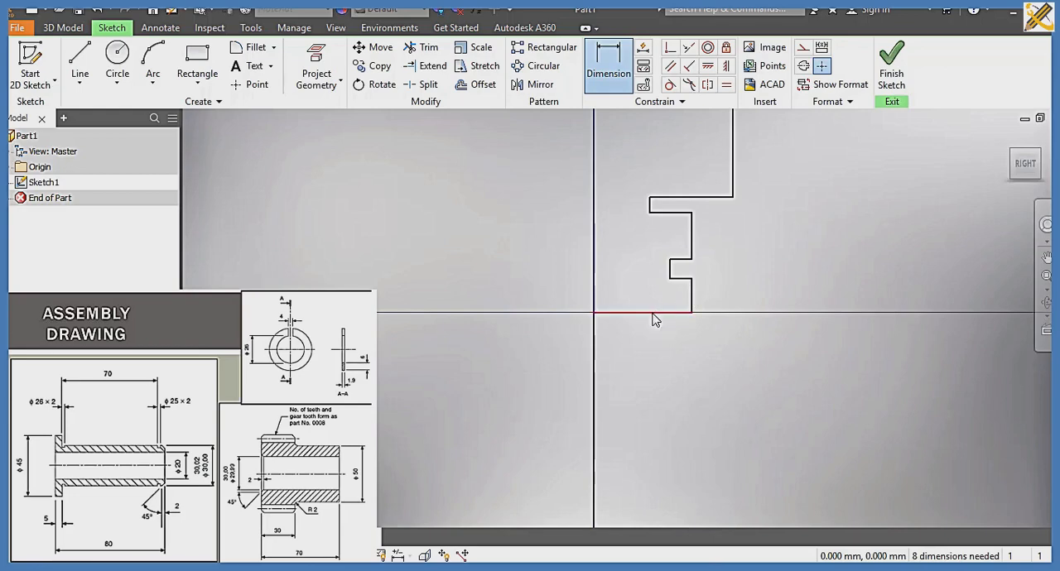
{"action": "left_click", "coordinate": [654, 313]}
{"action": "left_click", "coordinate": [648, 354]}
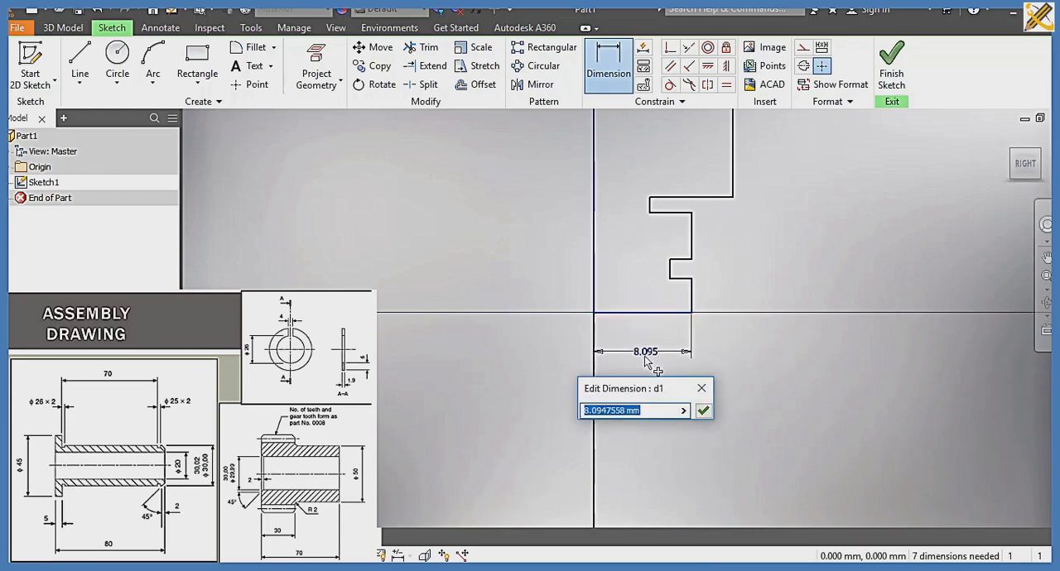
{"action": "type", "text": "15"}
{"action": "key", "text": "Return"}
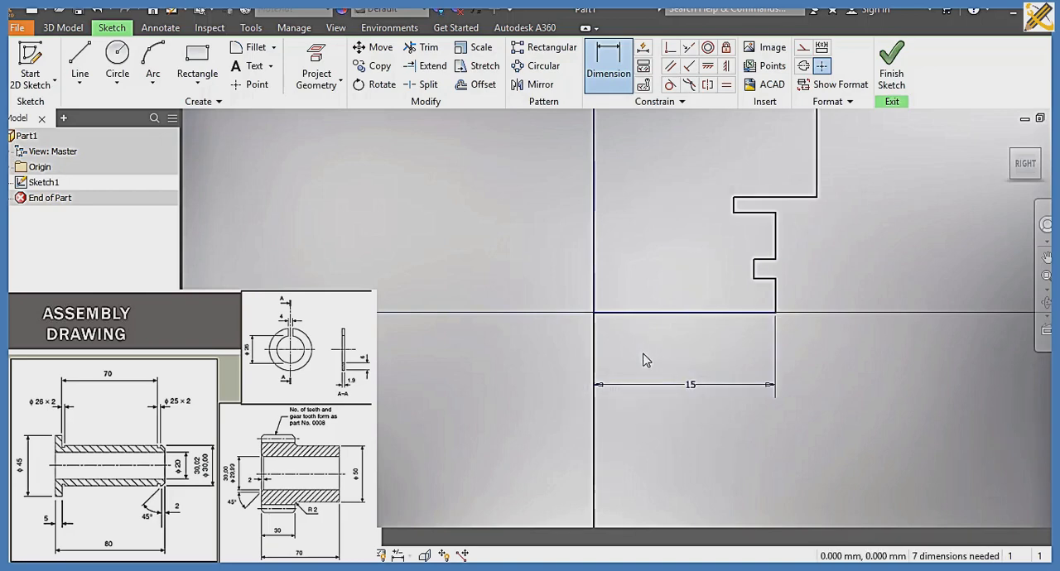
Step: Dimension the short outer edge below the lower groove to 2 mm and the groove's width to 2 mm
{"action": "left_click", "coordinate": [776, 300]}
{"action": "left_click", "coordinate": [814, 295]}
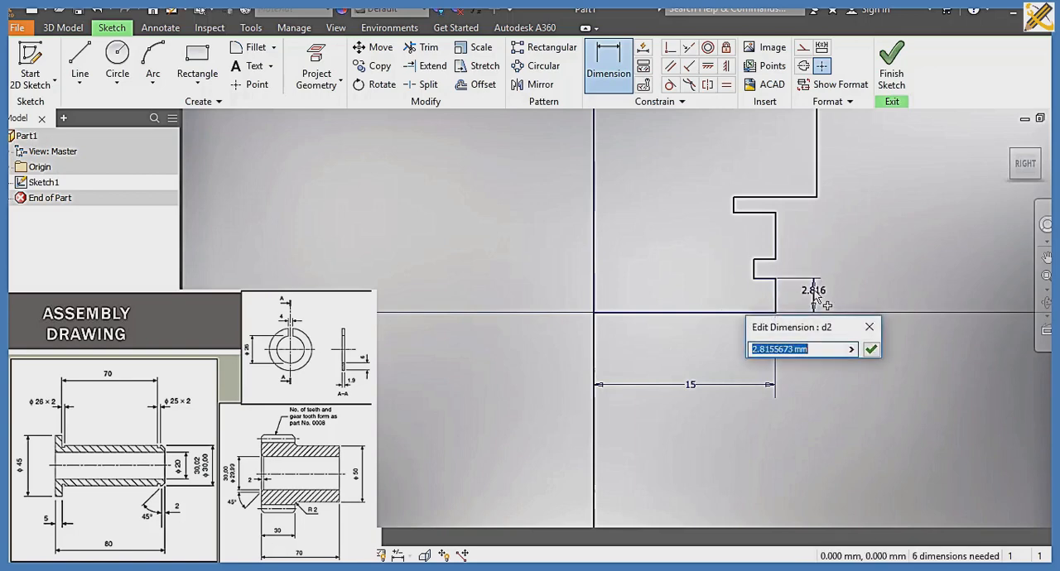
{"action": "type", "text": "2"}
{"action": "key", "text": "Return"}
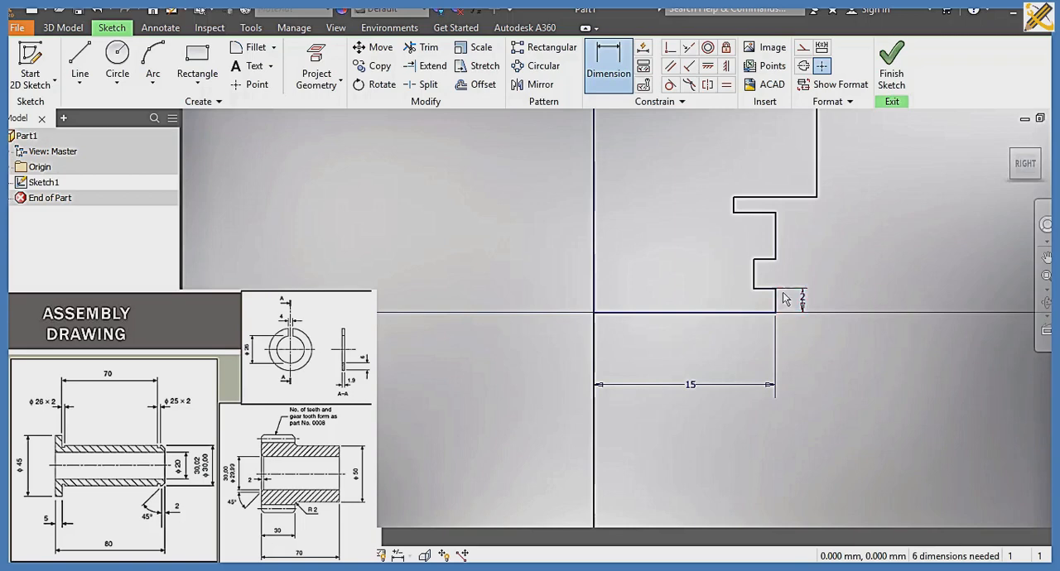
{"action": "left_click", "coordinate": [754, 275]}
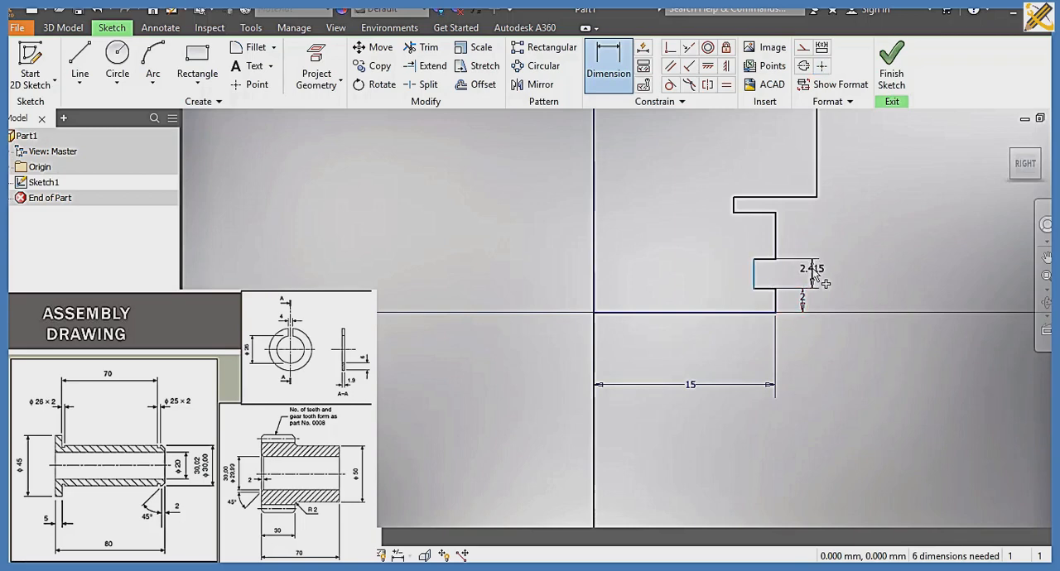
{"action": "left_click", "coordinate": [812, 271]}
{"action": "type", "text": "2"}
{"action": "key", "text": "Return"}
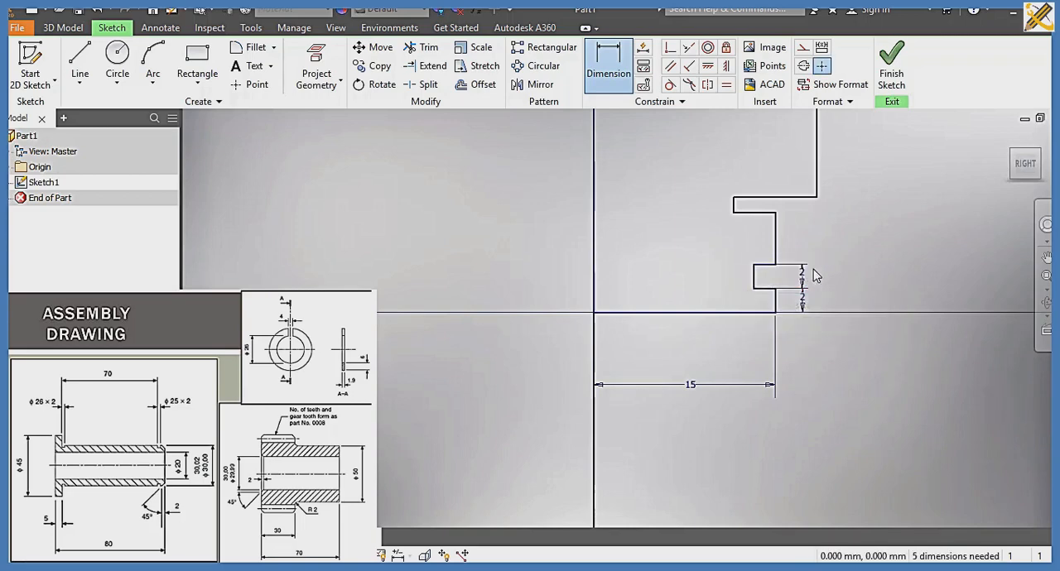
Step: Dimension the distance from the vertical axis edge to the lower groove's floor as 12.5 mm
{"action": "left_click", "coordinate": [754, 278]}
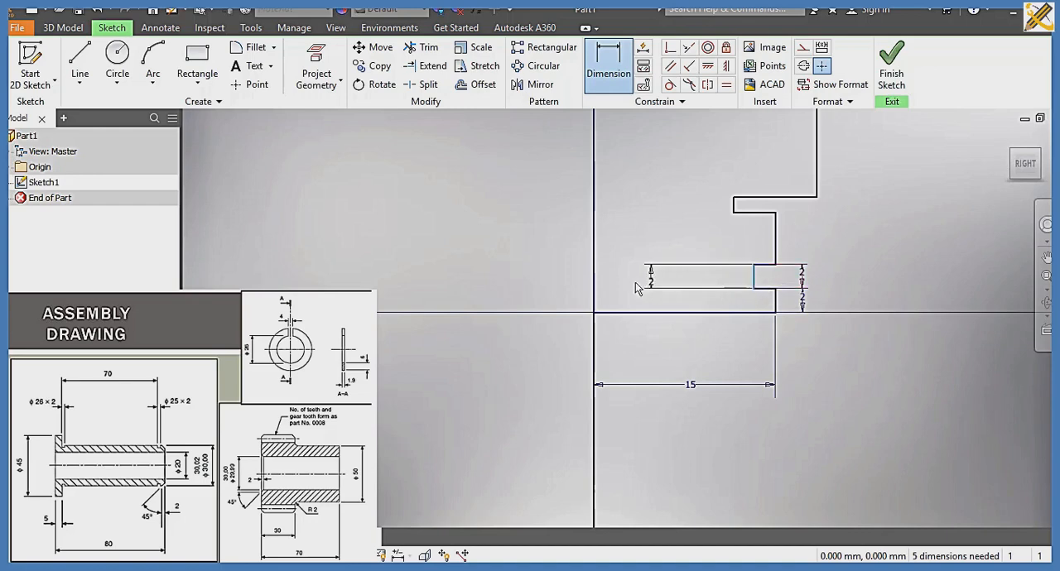
{"action": "left_click", "coordinate": [594, 288]}
{"action": "left_click", "coordinate": [672, 278]}
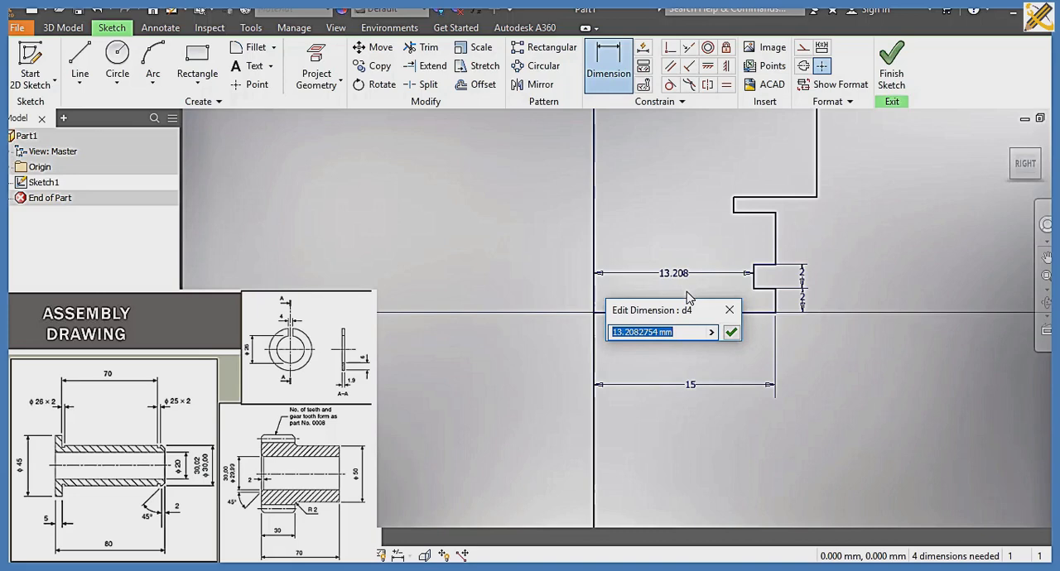
{"action": "type", "text": "12.5"}
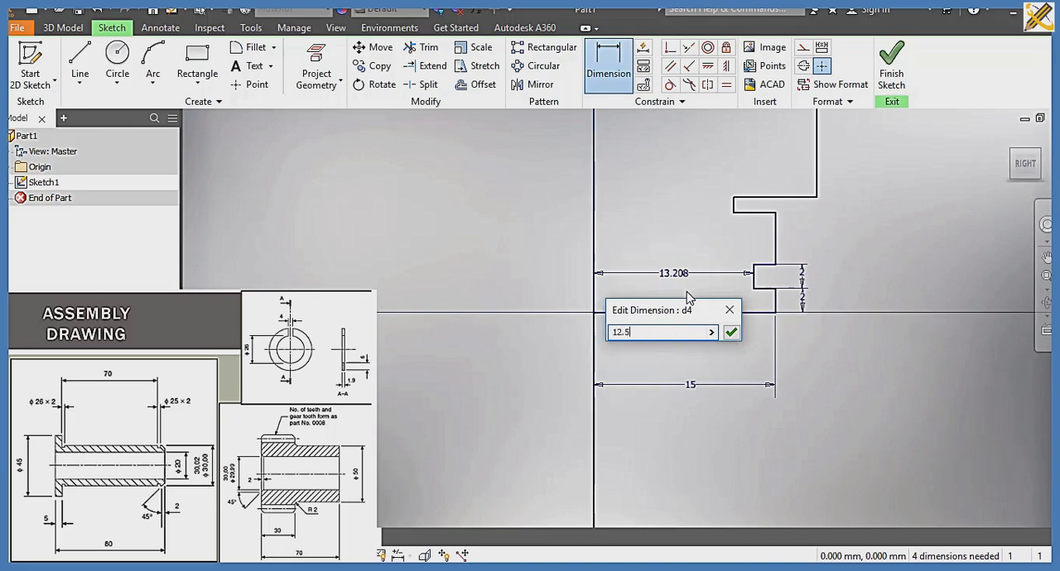
{"action": "key", "text": "Return"}
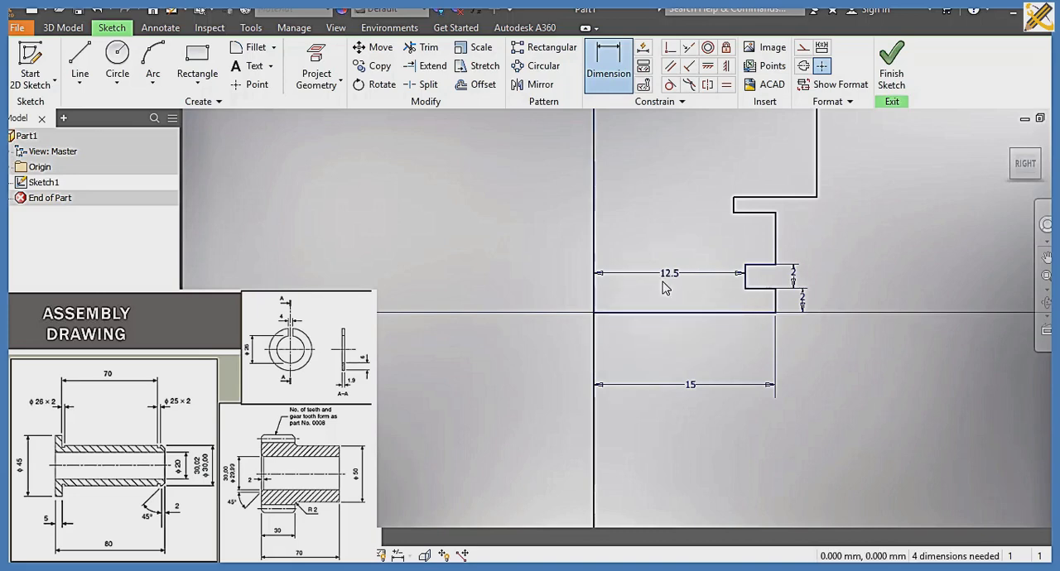
Step: Dimension the outer vertical edge of the top flange to 5 mm
{"action": "left_click", "coordinate": [1026, 164]}
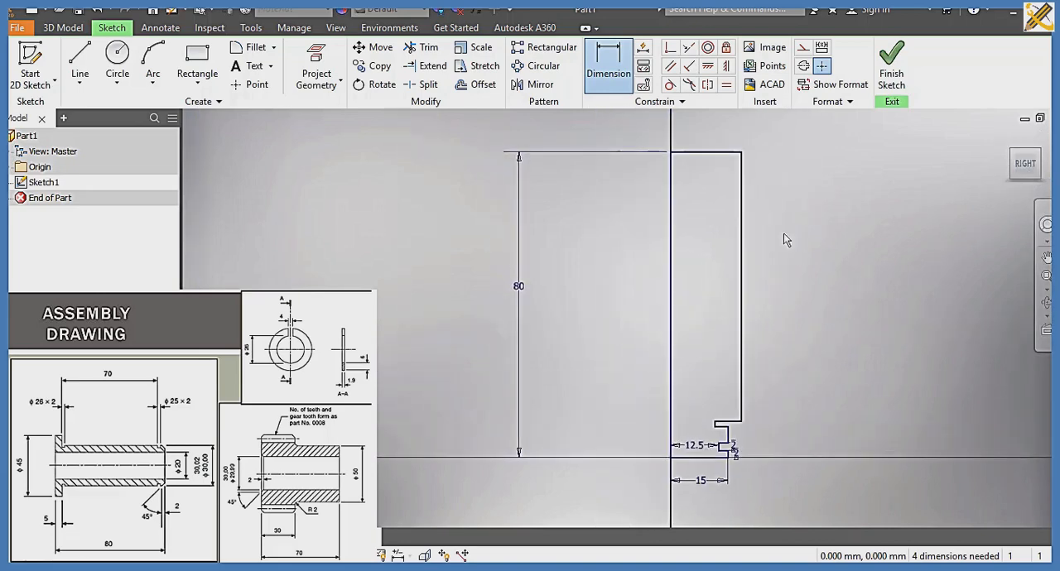
{"action": "left_click", "coordinate": [742, 213]}
{"action": "left_click", "coordinate": [828, 214]}
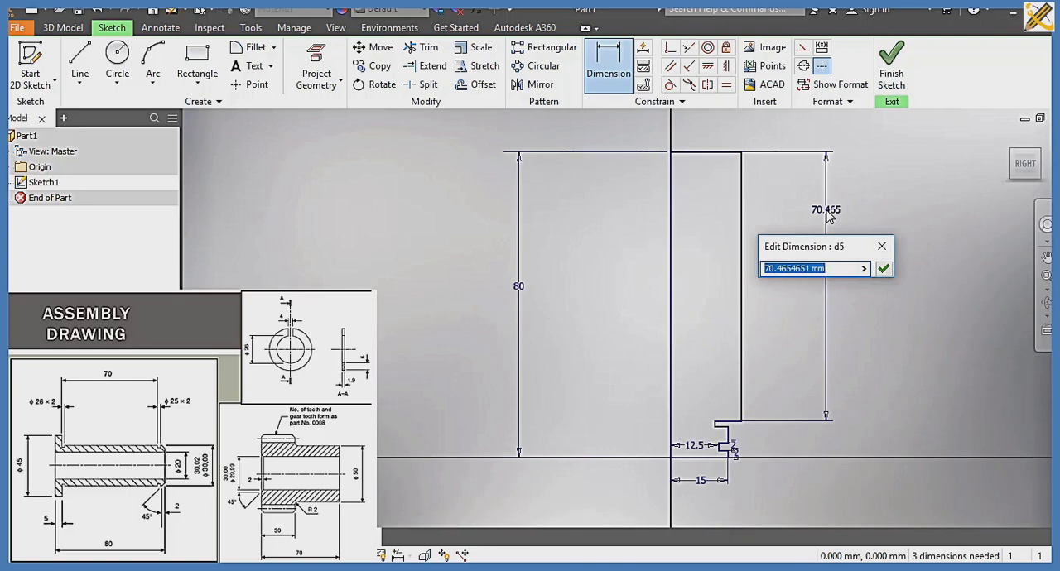
{"action": "type", "text": "5"}
{"action": "key", "text": "Return"}
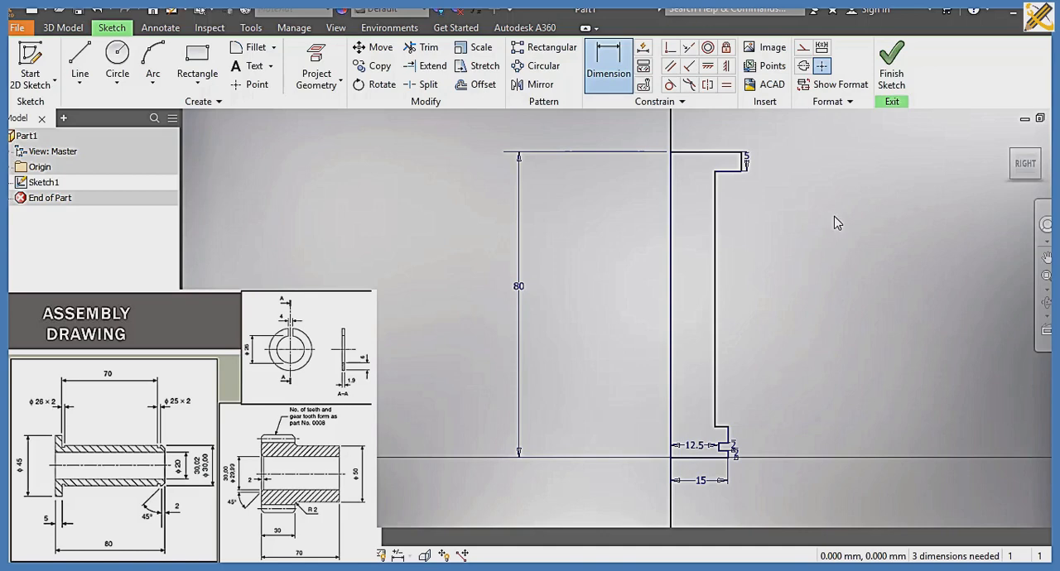
Step: Dimension the vertical groove-floor edge just below the top flange to 2 mm
{"action": "left_click", "coordinate": [715, 286]}
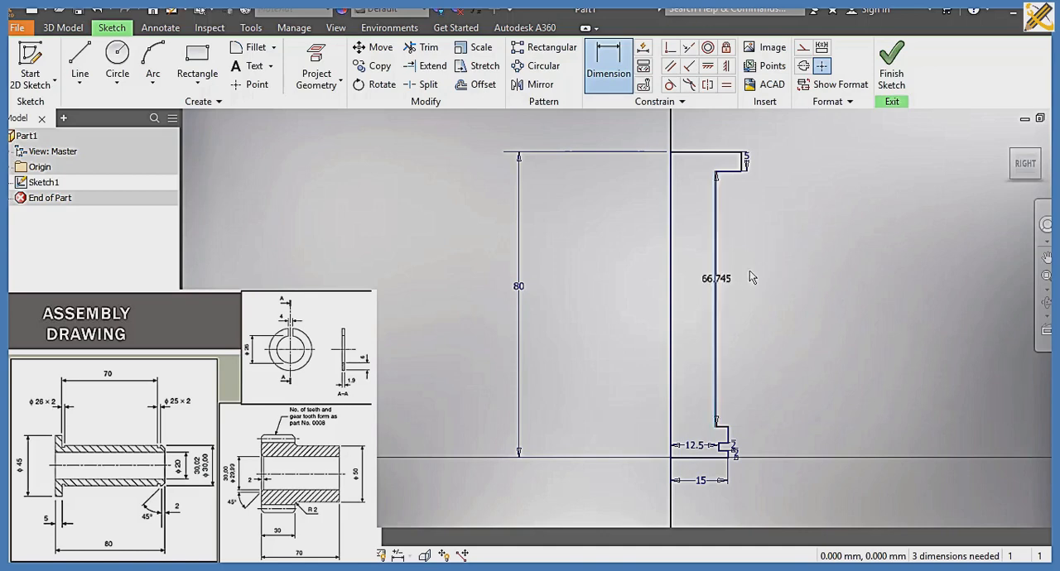
{"action": "left_click", "coordinate": [755, 280]}
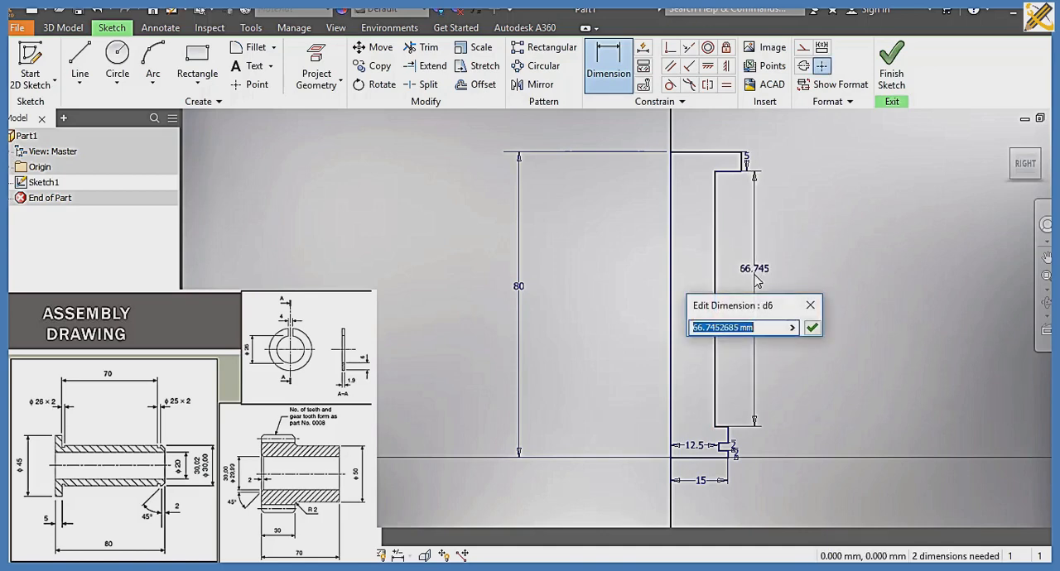
{"action": "type", "text": "2"}
{"action": "key", "text": "Return"}
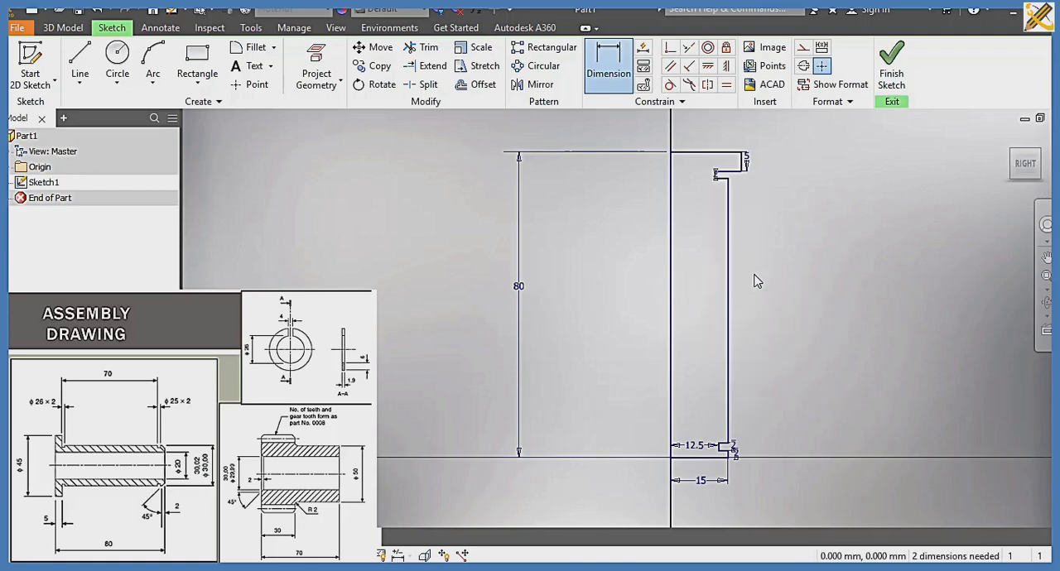
Step: Dimension the distance from the vertical axis edge to the upper groove's floor as 13 mm
{"action": "scroll", "coordinate": [717, 188], "scroll_direction": "up", "scroll_amount": 3}
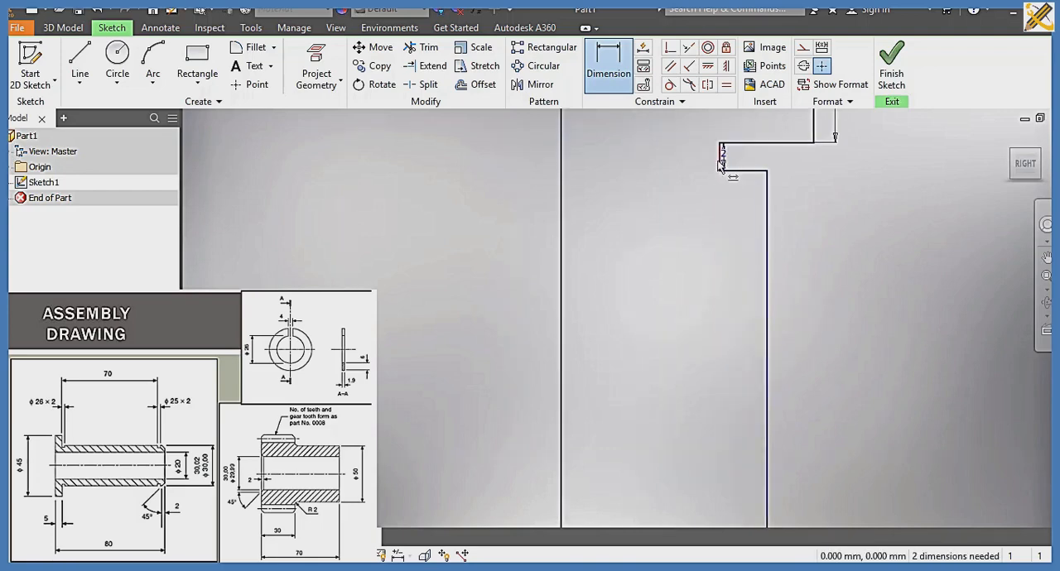
{"action": "left_click", "coordinate": [721, 159]}
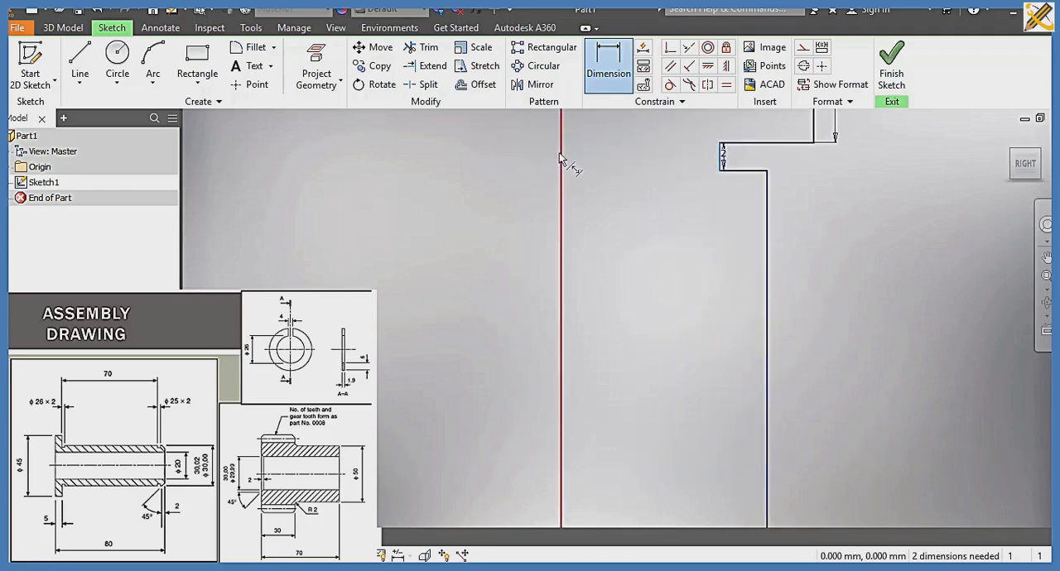
{"action": "left_click", "coordinate": [562, 162]}
{"action": "left_click", "coordinate": [636, 162]}
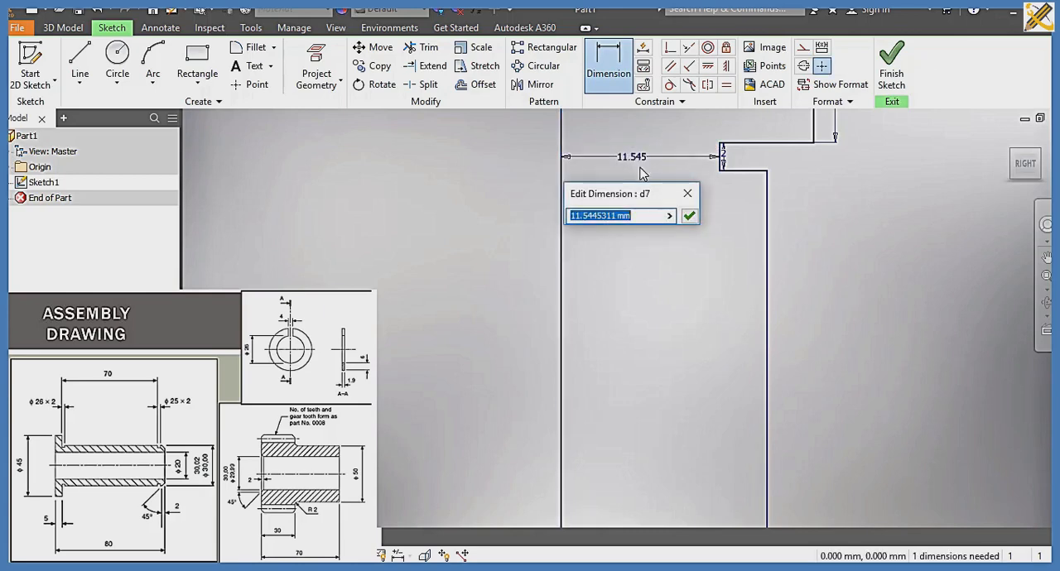
{"action": "type", "text": "1"}
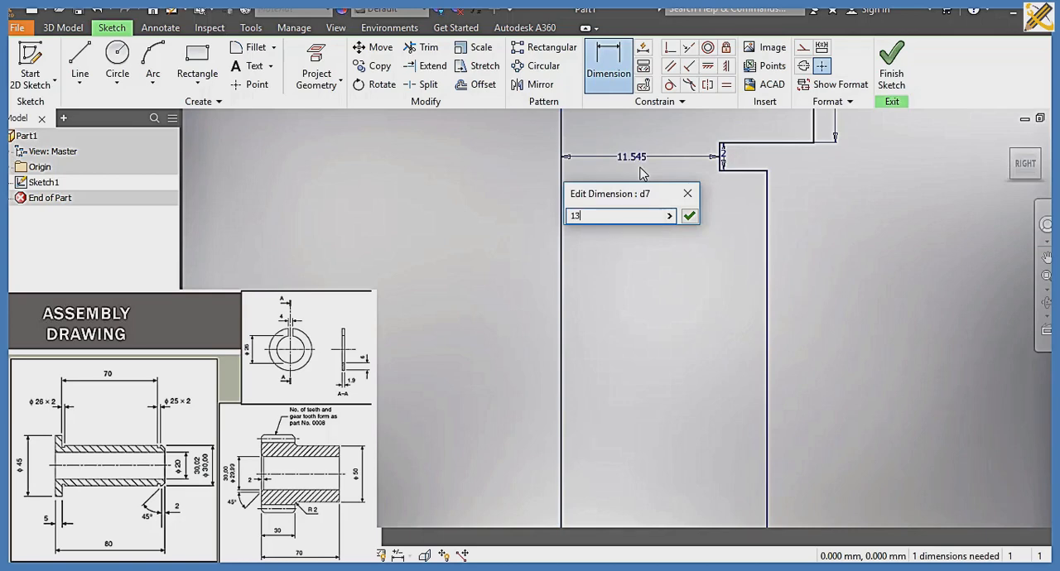
{"action": "type", "text": "3"}
{"action": "key", "text": "Return"}
Step: Add a driven dimension between the top flange's underside and the upper edge of the lower groove
{"action": "scroll", "coordinate": [890, 344], "scroll_direction": "down", "scroll_amount": 3}
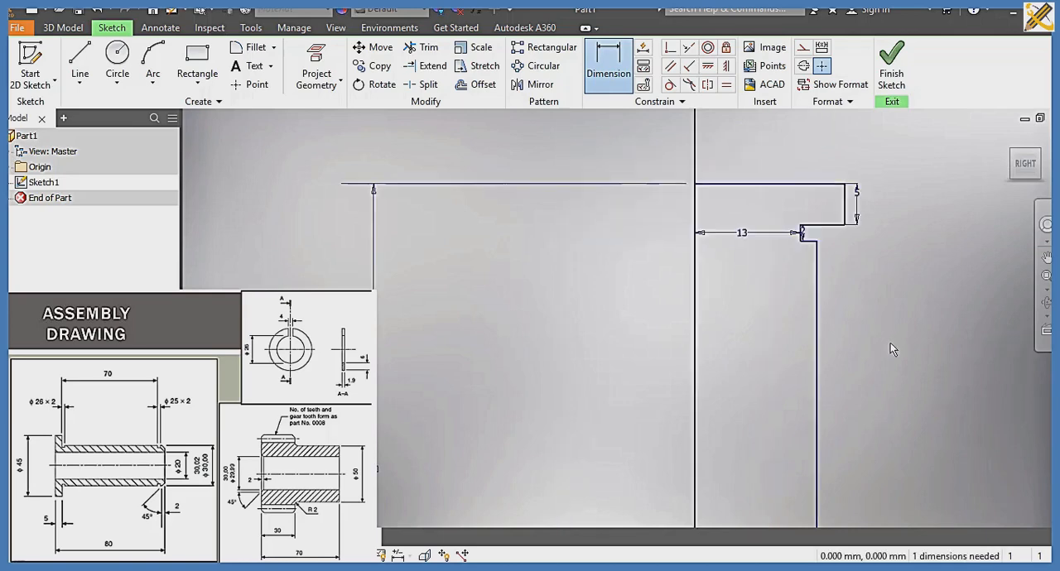
{"action": "middle_click_drag", "start_coordinate": [890, 343], "coordinate": [844, 124]}
{"action": "scroll", "coordinate": [812, 353], "scroll_direction": "down", "scroll_amount": 3}
{"action": "mouse_move", "coordinate": [812, 352]}
{"action": "middle_mouse_down"}
{"action": "mouse_move", "coordinate": [800, 230]}
{"action": "mouse_move", "coordinate": [791, 337]}
{"action": "middle_mouse_up"}
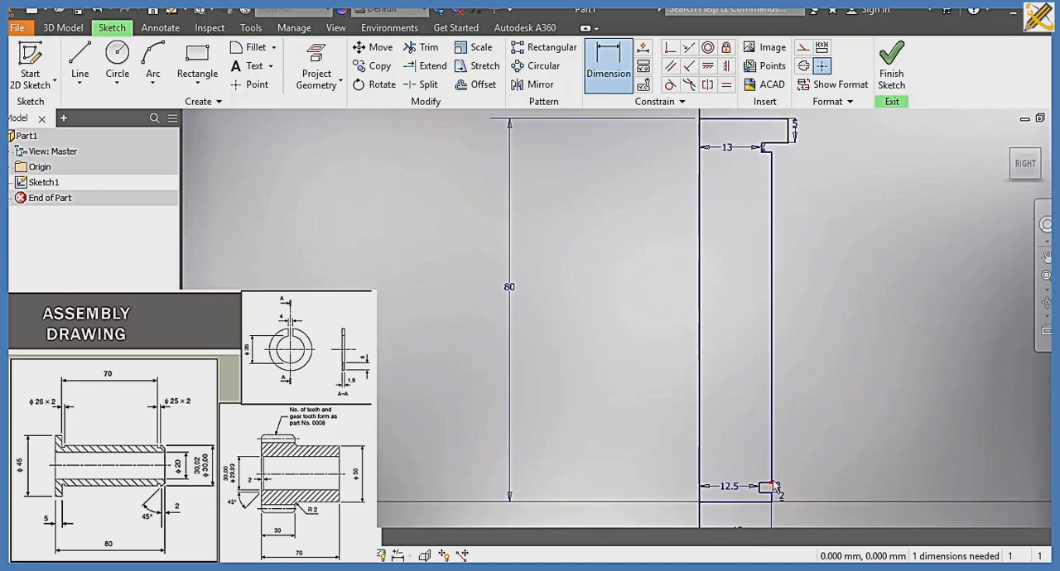
{"action": "left_click", "coordinate": [771, 165]}
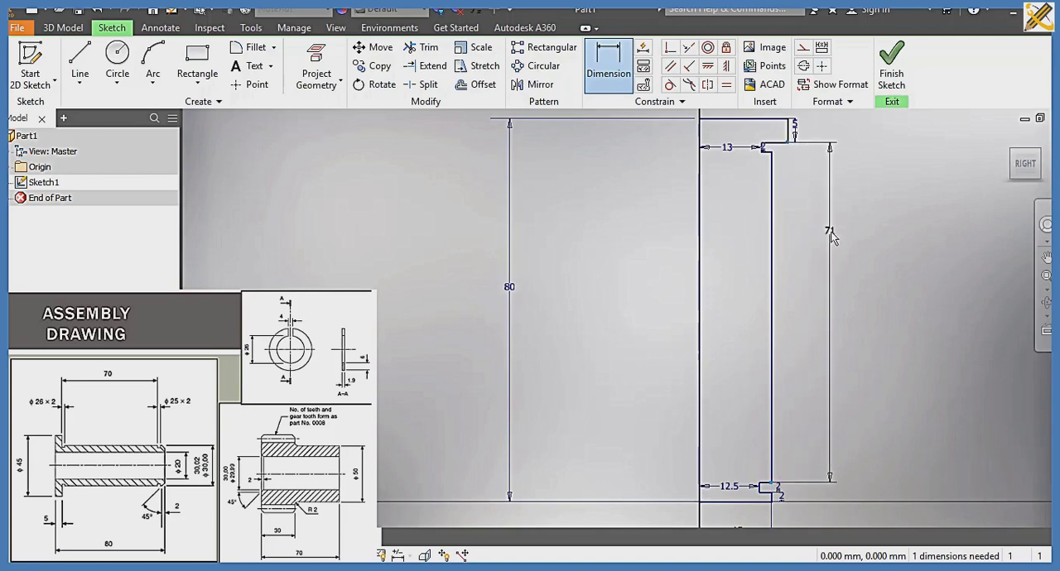
{"action": "left_click", "coordinate": [832, 237]}
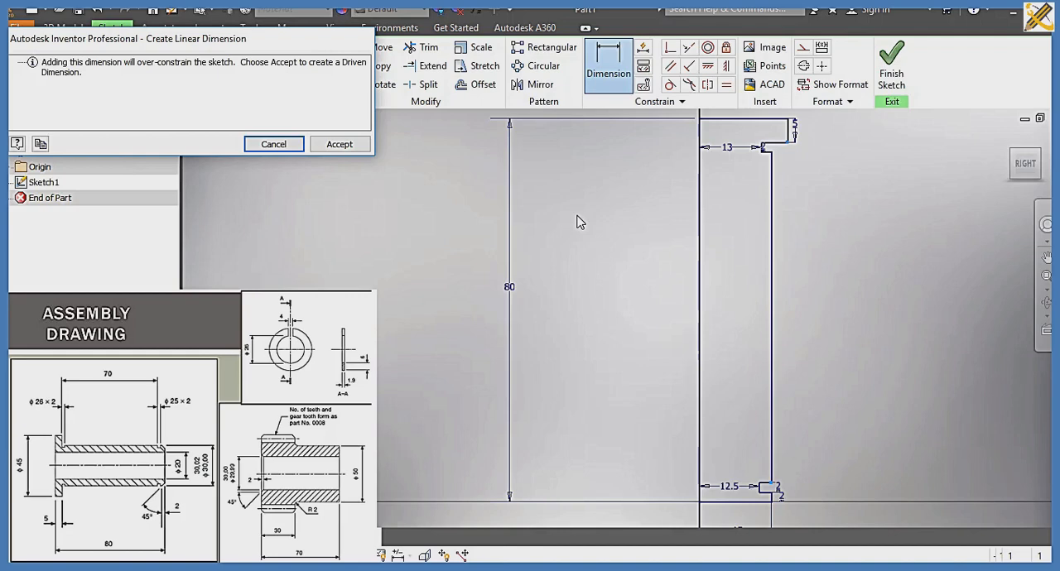
{"action": "left_click", "coordinate": [348, 145]}
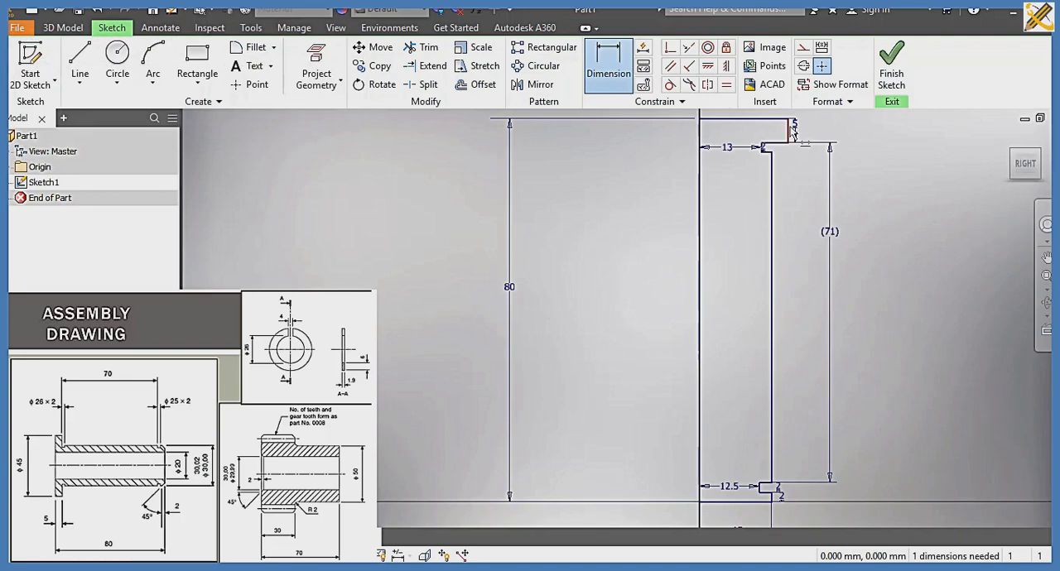
{"action": "mouse_move", "coordinate": [794, 130]}
{"action": "key", "text": "Escape"}
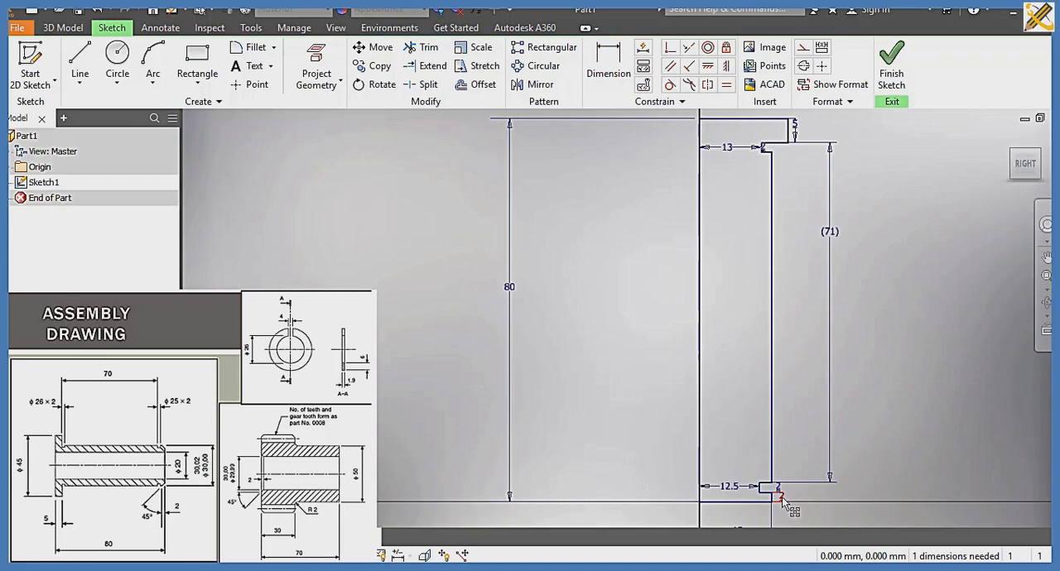
Step: Delete the 2 mm dimension on the short outer edge below the lower groove and the driven dimension between flange and groove
{"action": "left_click", "coordinate": [783, 499]}
{"action": "key", "text": "Delete"}
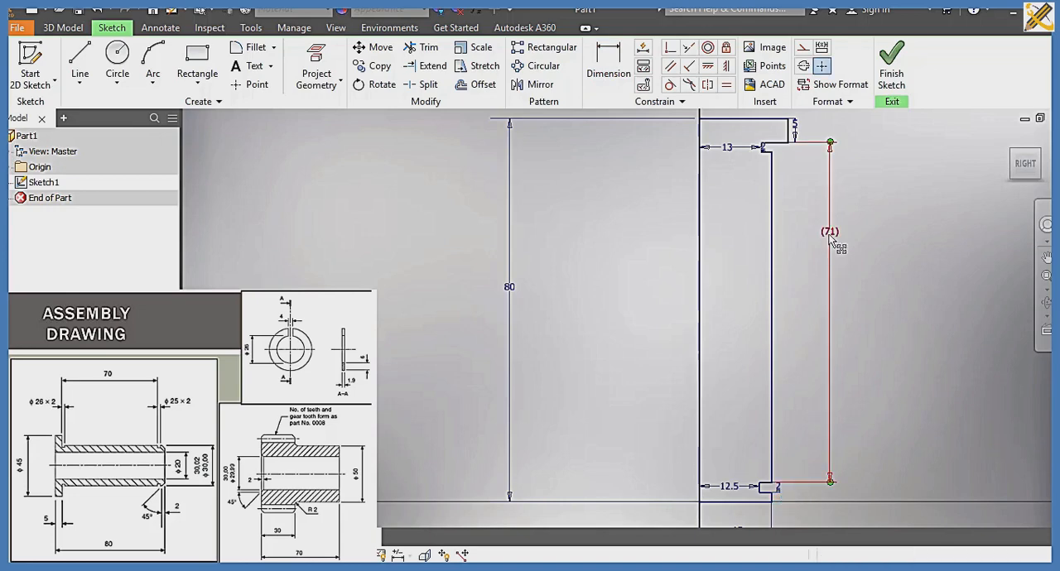
{"action": "double_click", "coordinate": [829, 239]}
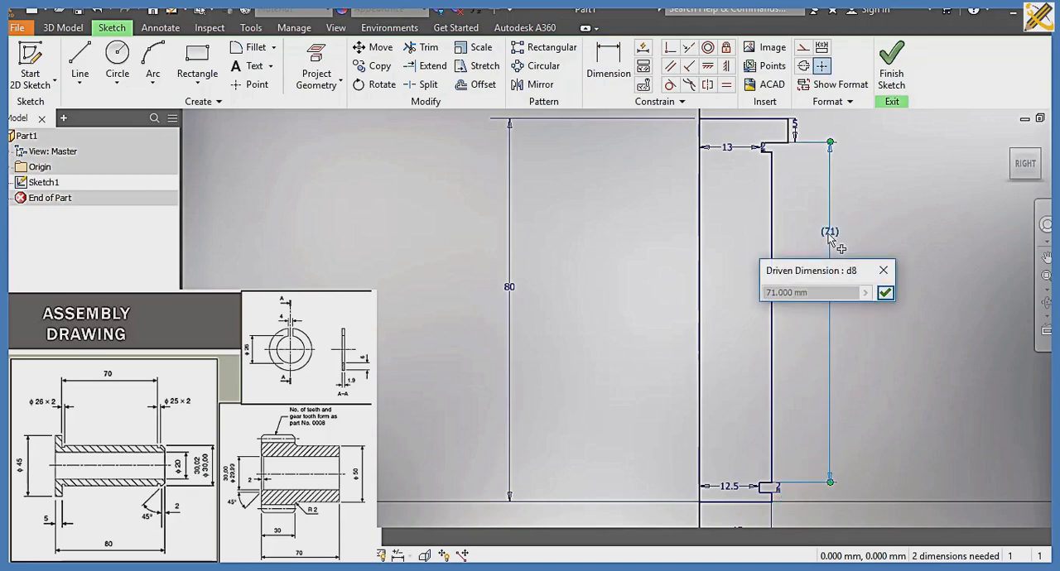
{"action": "left_click", "coordinate": [883, 270]}
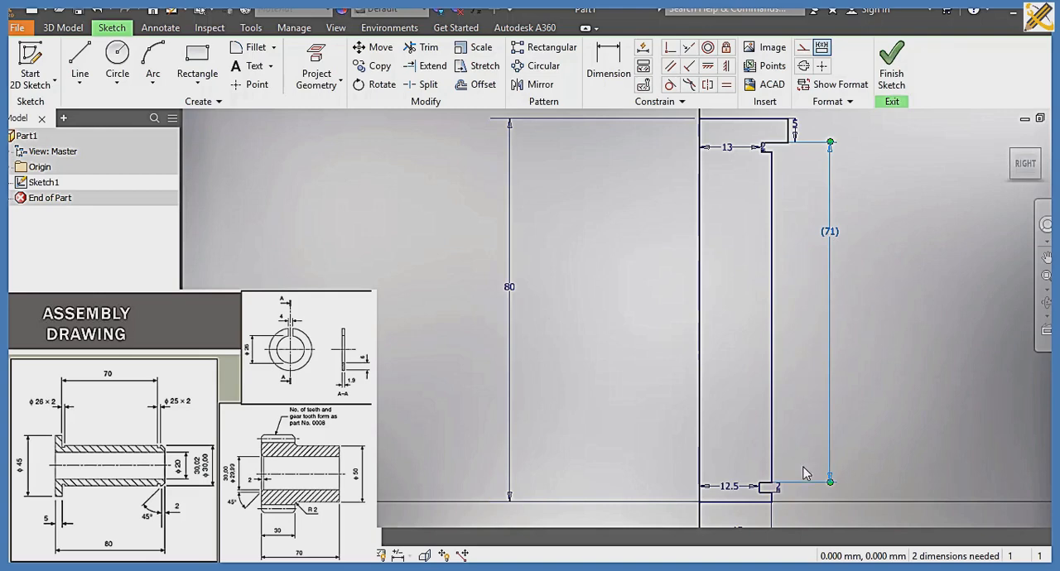
{"action": "scroll", "coordinate": [799, 488], "scroll_direction": "up", "scroll_amount": 2}
{"action": "scroll", "coordinate": [791, 464], "scroll_direction": "down", "scroll_amount": 4}
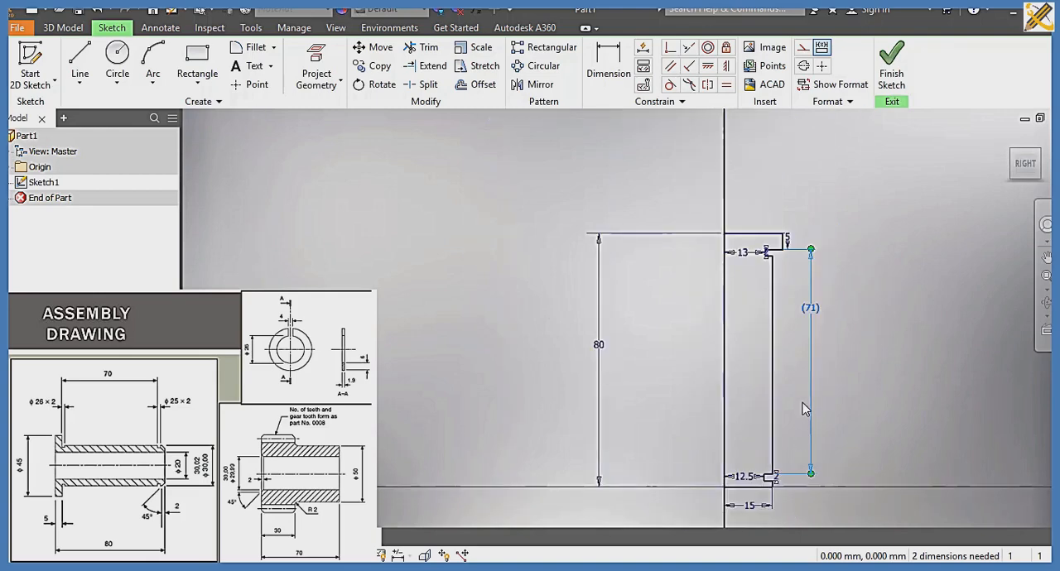
{"action": "middle_click_drag", "start_coordinate": [801, 419], "coordinate": [797, 451]}
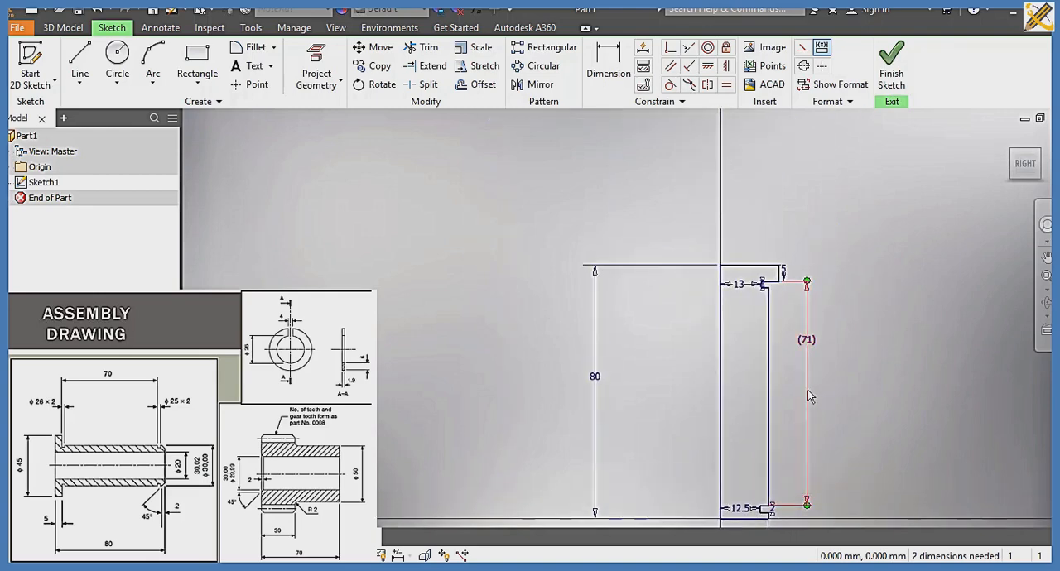
{"action": "double_click", "coordinate": [807, 390]}
{"action": "left_click", "coordinate": [861, 425]}
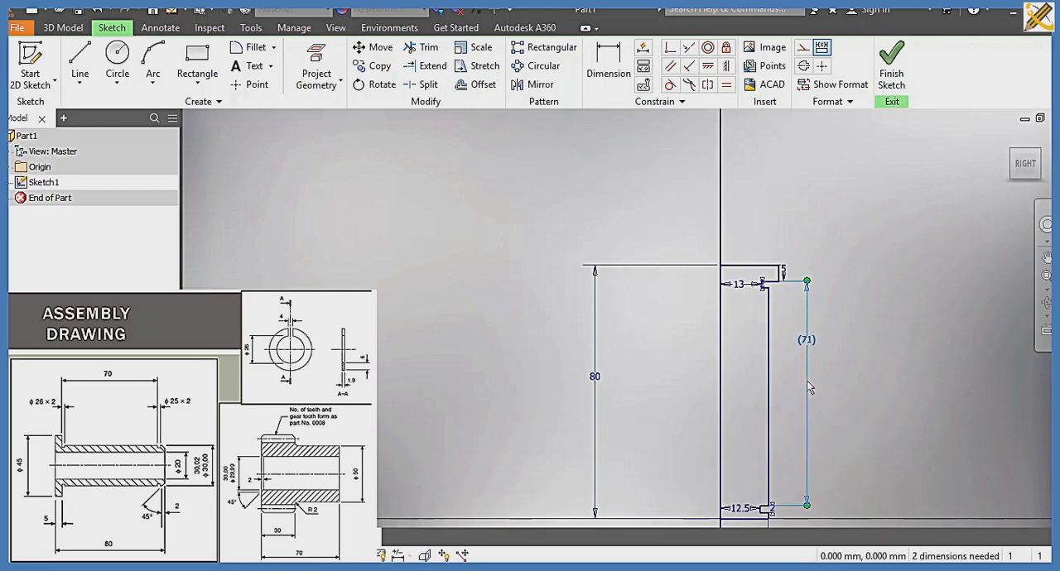
{"action": "key", "text": "Delete"}
Step: Dimension the short outer edge below the lower groove to 3 mm
{"action": "left_click", "coordinate": [609, 66]}
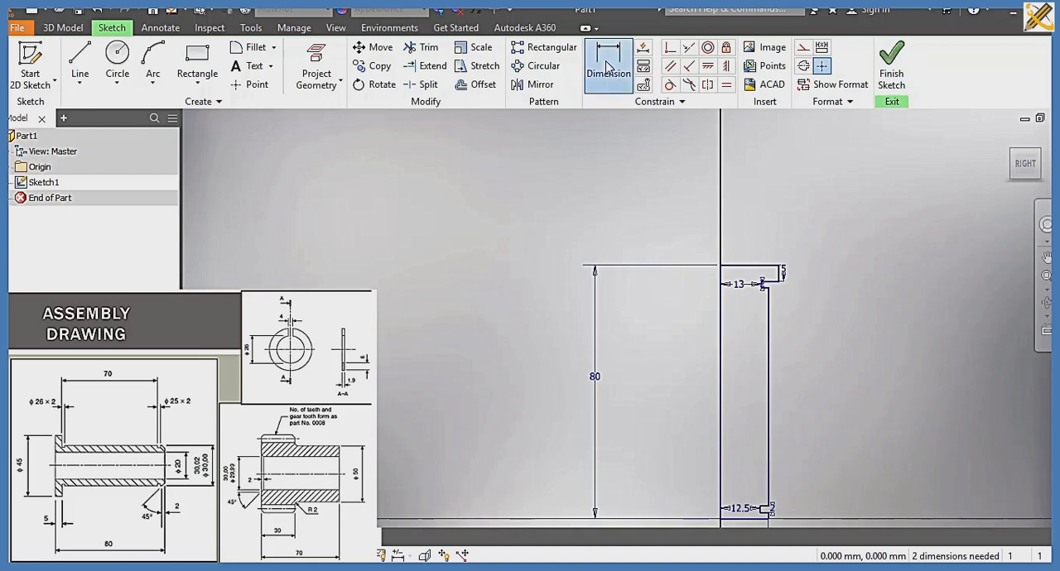
{"action": "scroll", "coordinate": [808, 472], "scroll_direction": "up", "scroll_amount": 5}
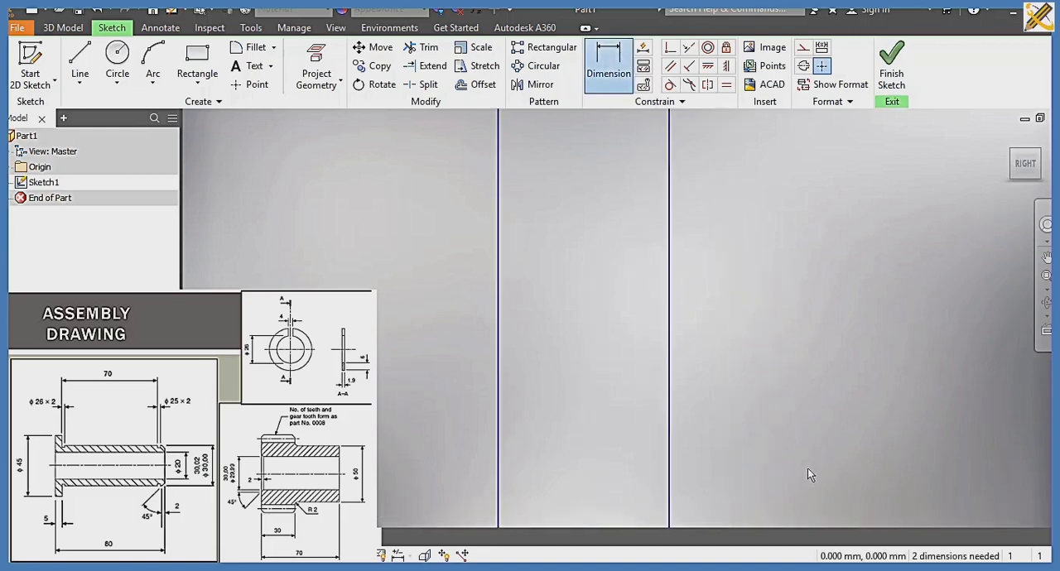
{"action": "mouse_move", "coordinate": [807, 469]}
{"action": "middle_mouse_down"}
{"action": "mouse_move", "coordinate": [804, 336]}
{"action": "mouse_move", "coordinate": [845, 227]}
{"action": "middle_mouse_up"}
{"action": "left_click", "coordinate": [707, 374]}
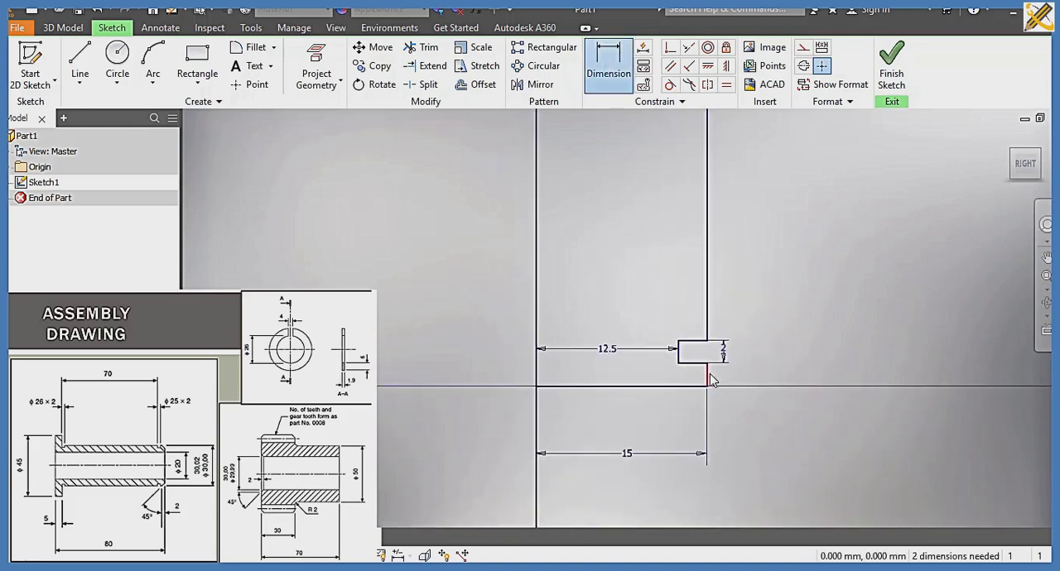
{"action": "left_click", "coordinate": [727, 379]}
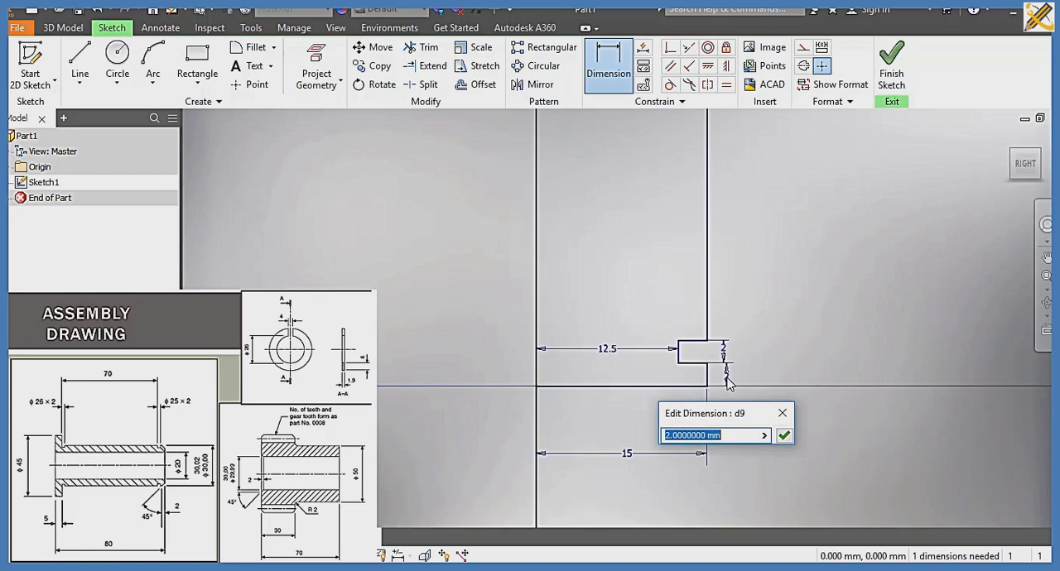
{"action": "type", "text": "3"}
{"action": "key", "text": "Return"}
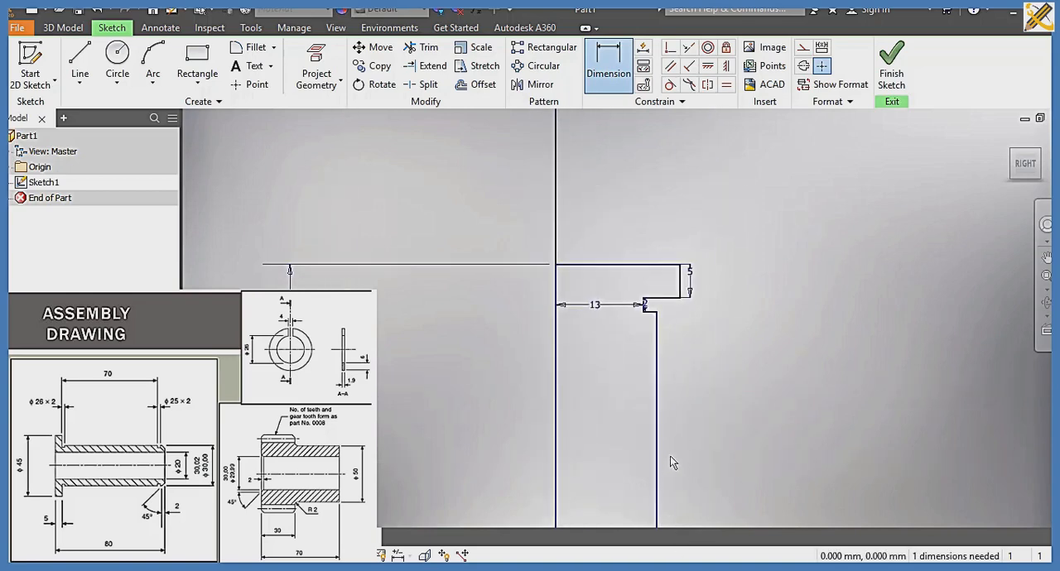
Step: Add a driven dimension from the lower groove's upper corner to the underside of the top flange
{"action": "middle_click_drag", "start_coordinate": [670, 456], "coordinate": [733, 223]}
{"action": "scroll", "coordinate": [751, 307], "scroll_direction": "down", "scroll_amount": 4}
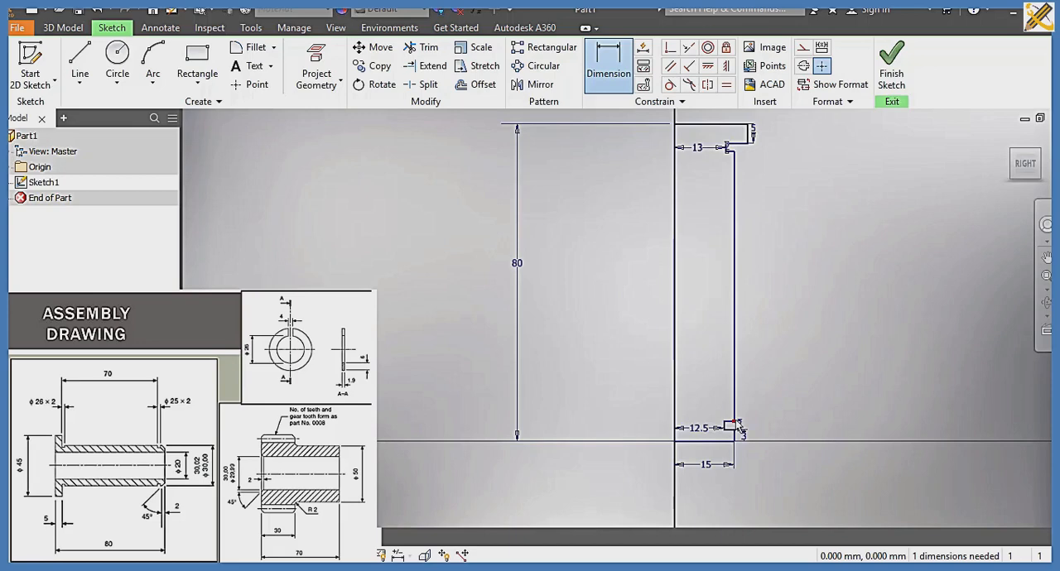
{"action": "left_click", "coordinate": [738, 425]}
{"action": "key", "text": "Return"}
{"action": "left_click", "coordinate": [735, 423]}
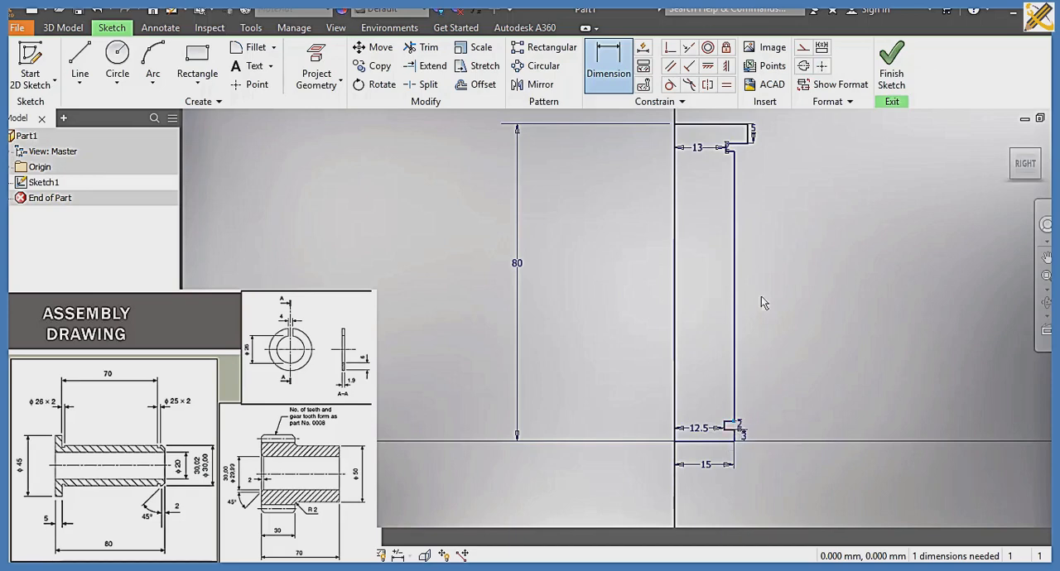
{"action": "left_click", "coordinate": [749, 146]}
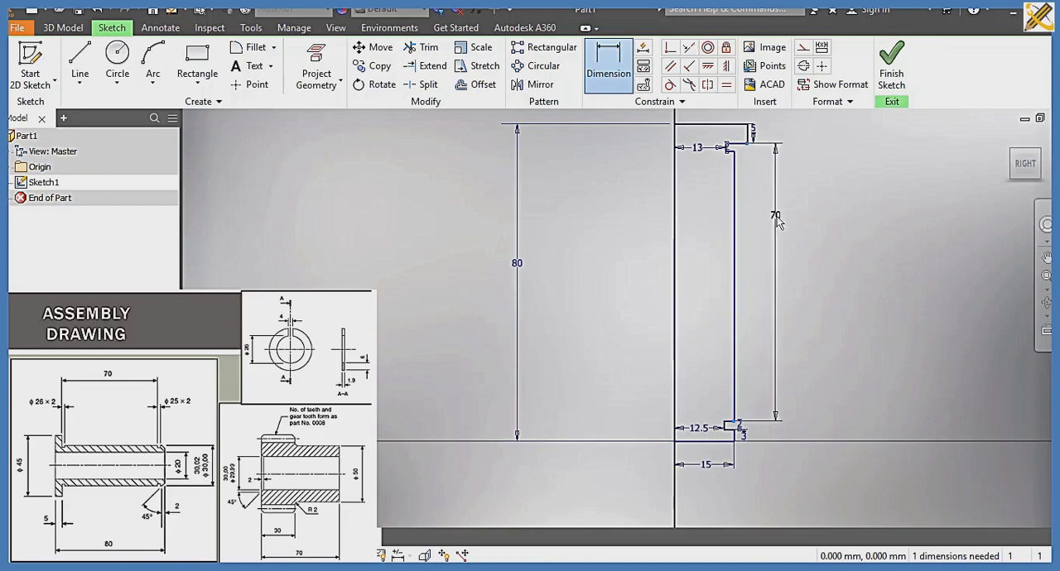
{"action": "left_click", "coordinate": [776, 216]}
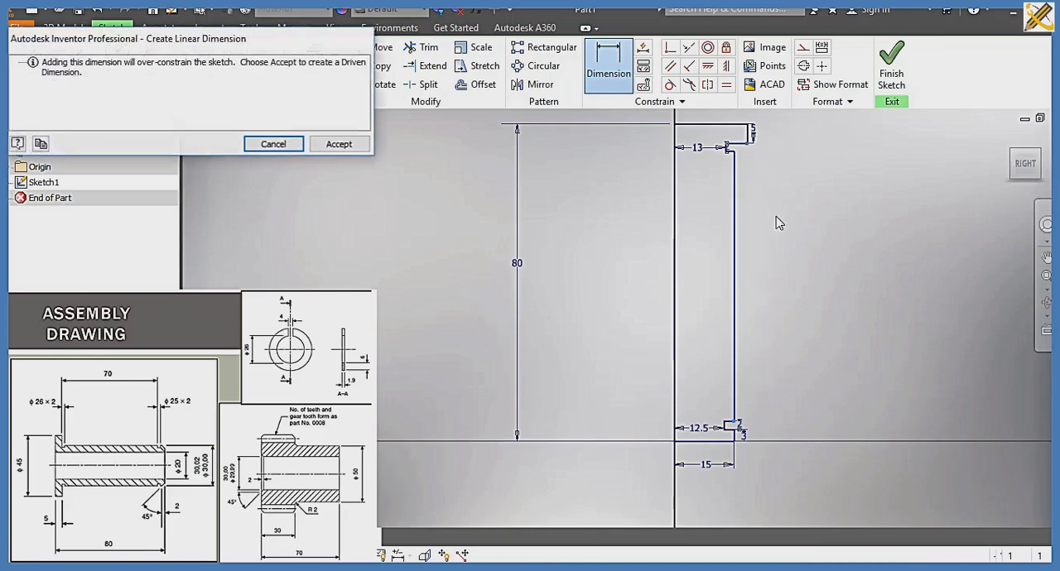
{"action": "left_click", "coordinate": [338, 144]}
Step: Draw a vertical bore line inside the profile from its top edge to its bottom edge, about 4.8 mm from the axis edge
{"action": "left_click", "coordinate": [83, 62]}
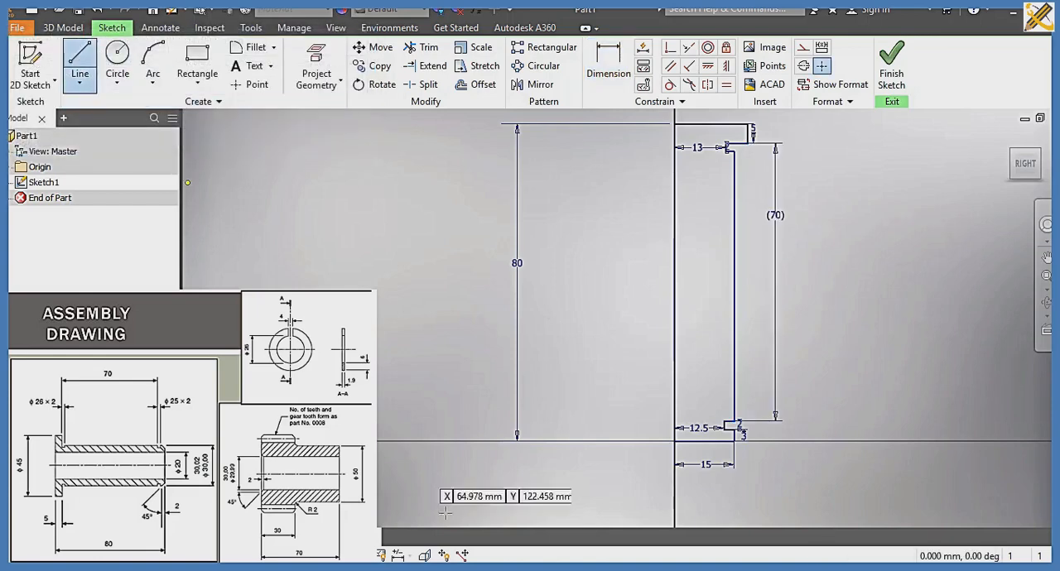
{"action": "left_click", "coordinate": [691, 124]}
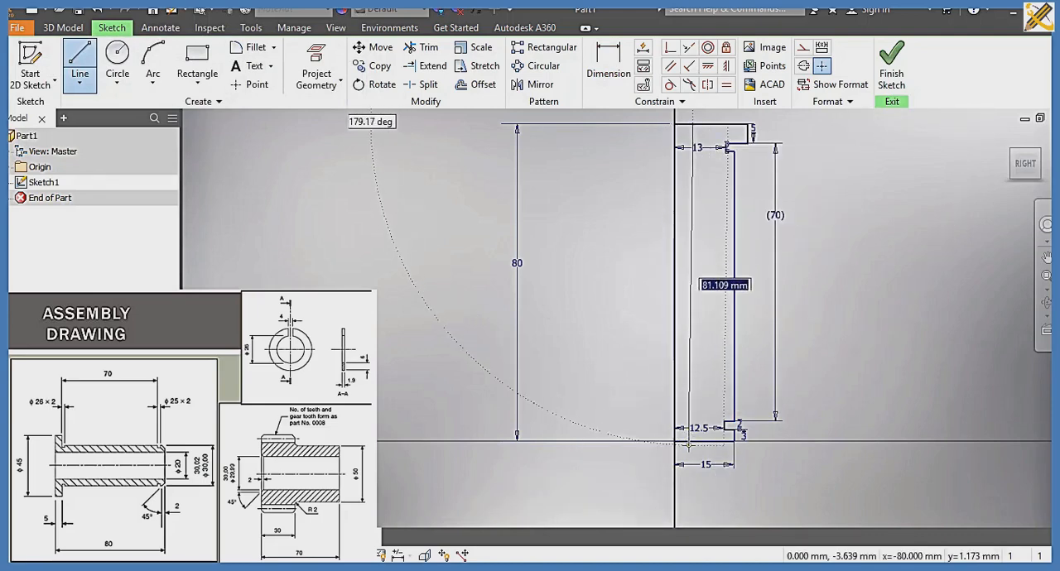
{"action": "left_click", "coordinate": [693, 443]}
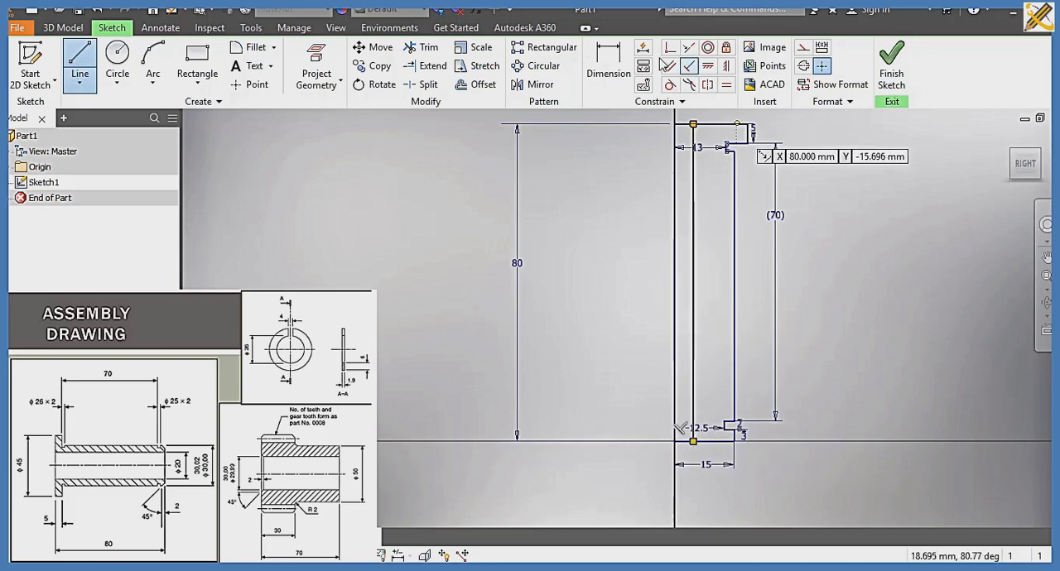
Step: Dimension the inner vertical line 10 mm from the axis edge and finish the sketch
{"action": "left_click", "coordinate": [605, 83]}
{"action": "left_click", "coordinate": [674, 192]}
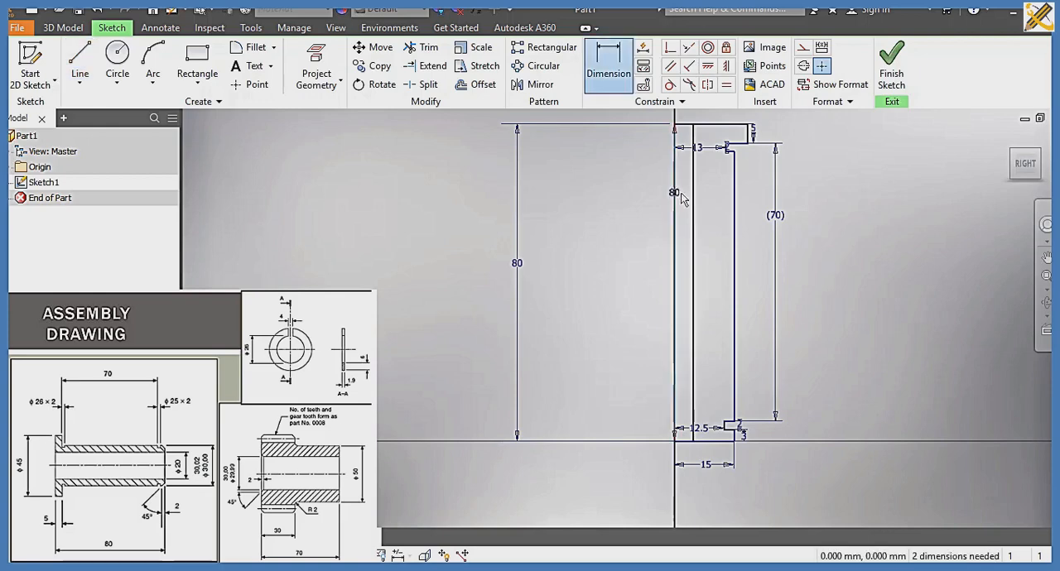
{"action": "left_click", "coordinate": [694, 194]}
{"action": "left_click", "coordinate": [689, 202]}
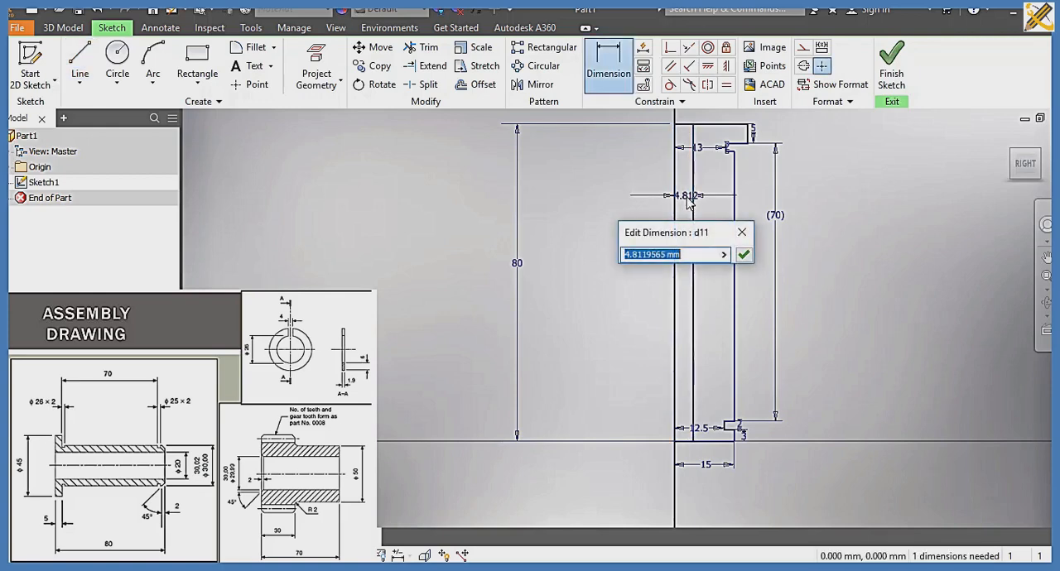
{"action": "type", "text": "10"}
{"action": "key", "text": "Return"}
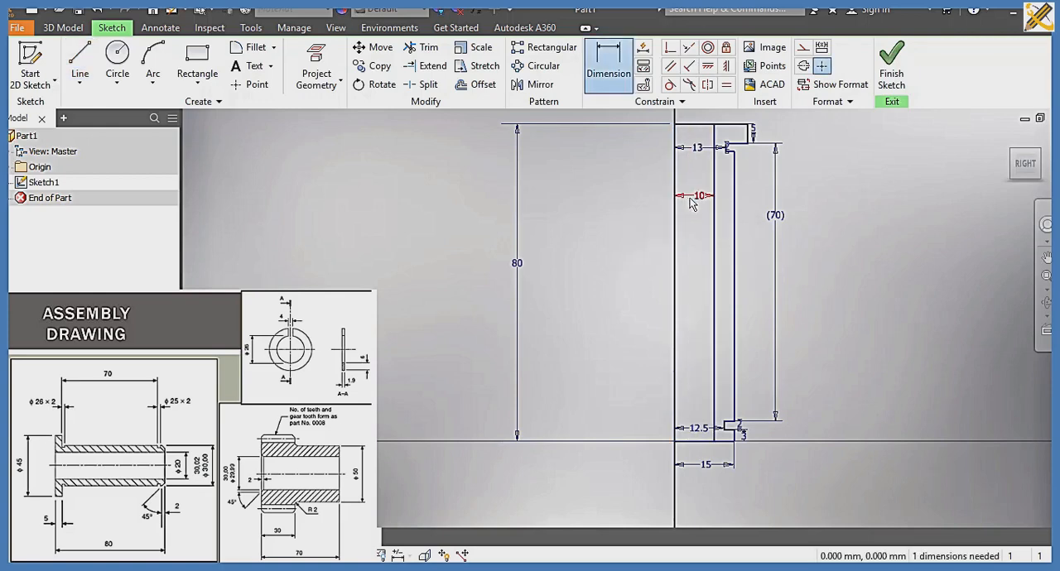
{"action": "left_click", "coordinate": [892, 80]}
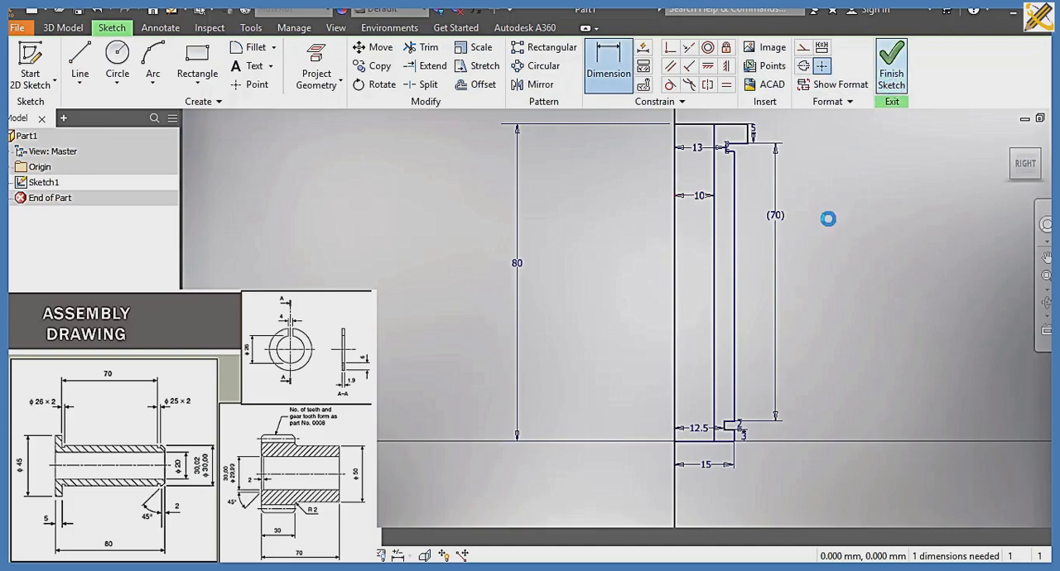
Step: Revolve the wall region between the bore line and the outer profile fully around the inner axis edge as a solid
{"action": "middle_click_drag", "start_coordinate": [801, 298], "coordinate": [697, 463]}
{"action": "scroll", "coordinate": [698, 462], "scroll_direction": "up", "scroll_amount": 1}
{"action": "scroll", "coordinate": [687, 443], "scroll_direction": "down", "scroll_amount": 1}
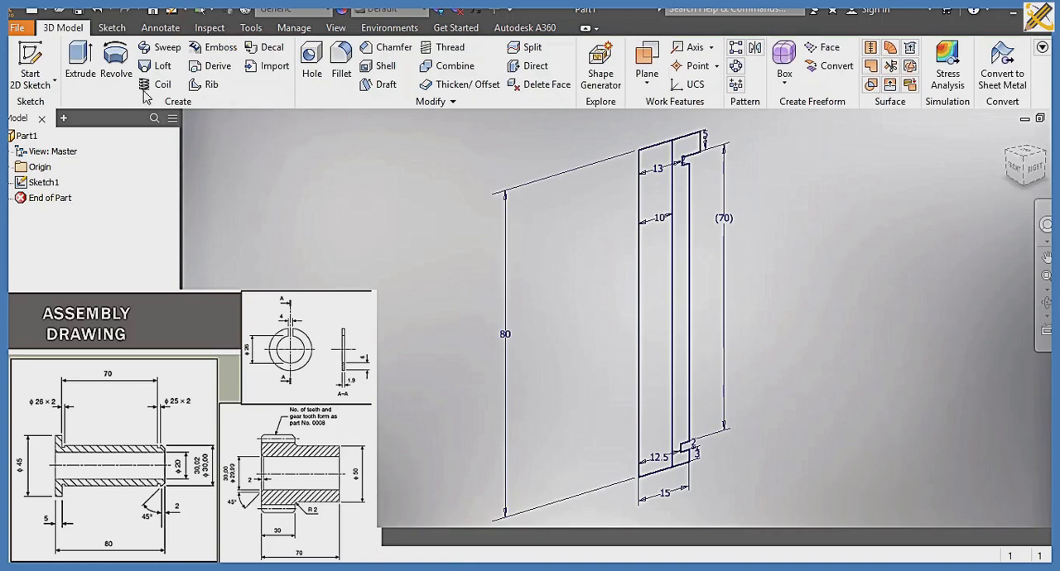
{"action": "left_click", "coordinate": [113, 67]}
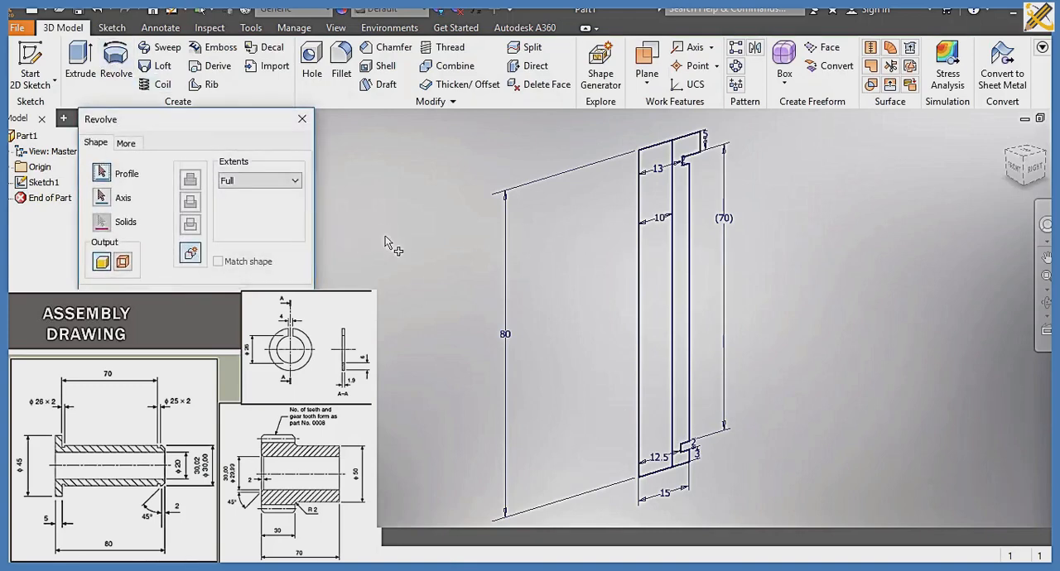
{"action": "left_click", "coordinate": [684, 227]}
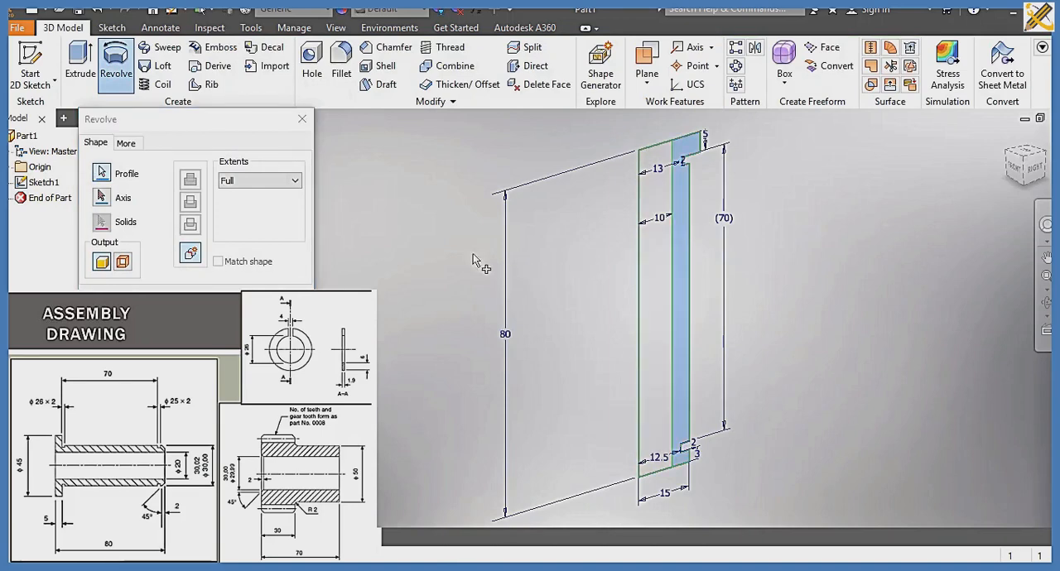
{"action": "left_click", "coordinate": [103, 199]}
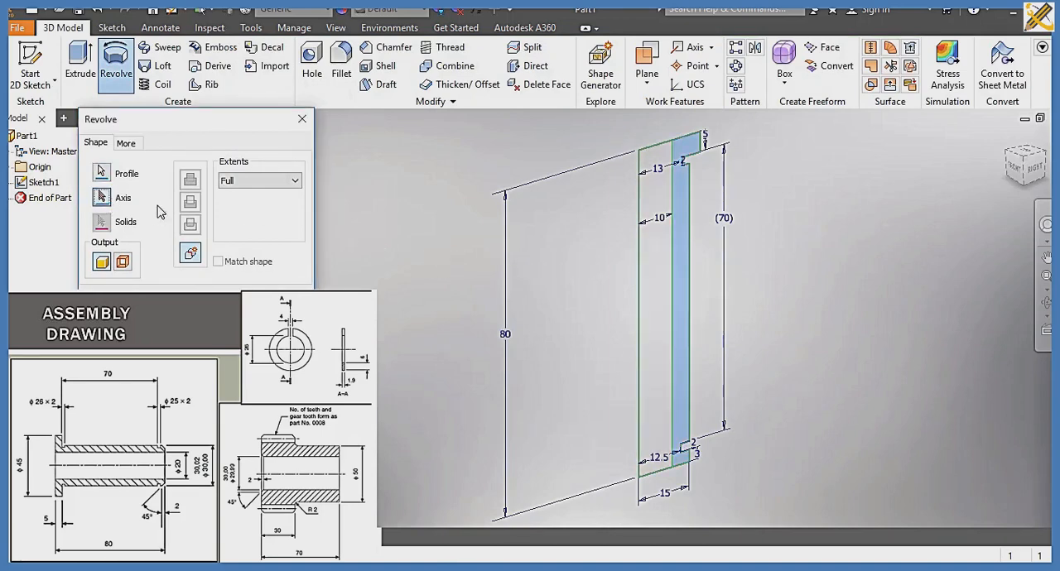
{"action": "left_click", "coordinate": [639, 255]}
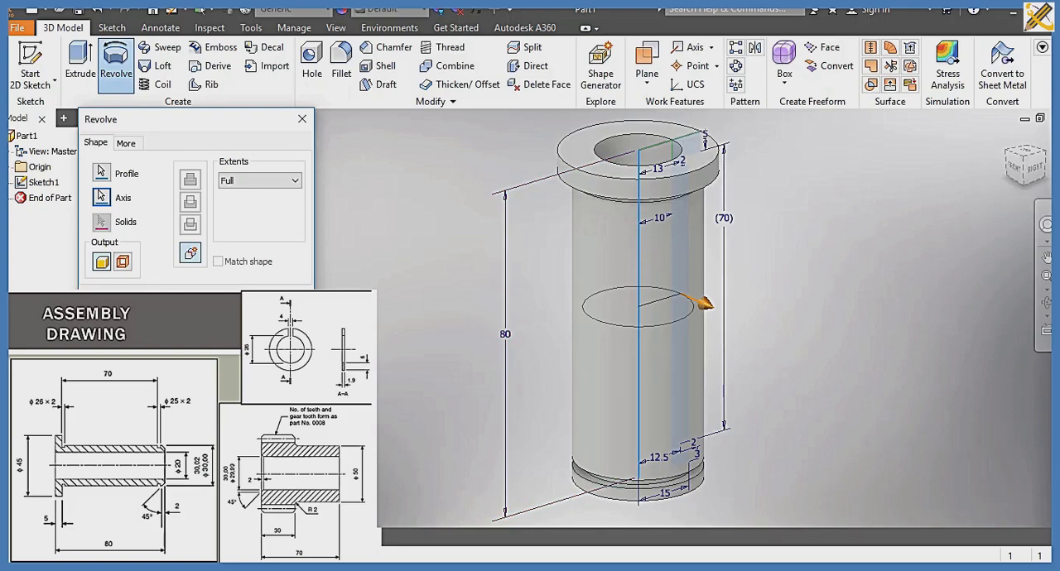
{"action": "left_click", "coordinate": [193, 299]}
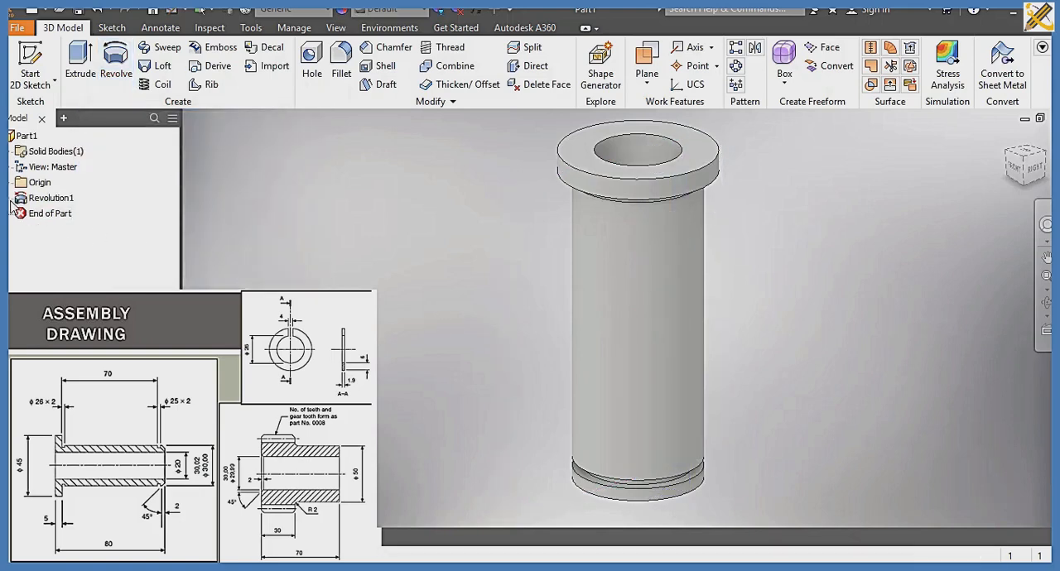
Step: Reopen the revolution's sketch, dimension the flange's outer edge 45/2 mm (22.5 mm) from the axis, and finish the sketch
{"action": "left_click", "coordinate": [12, 198]}
{"action": "double_click", "coordinate": [62, 216]}
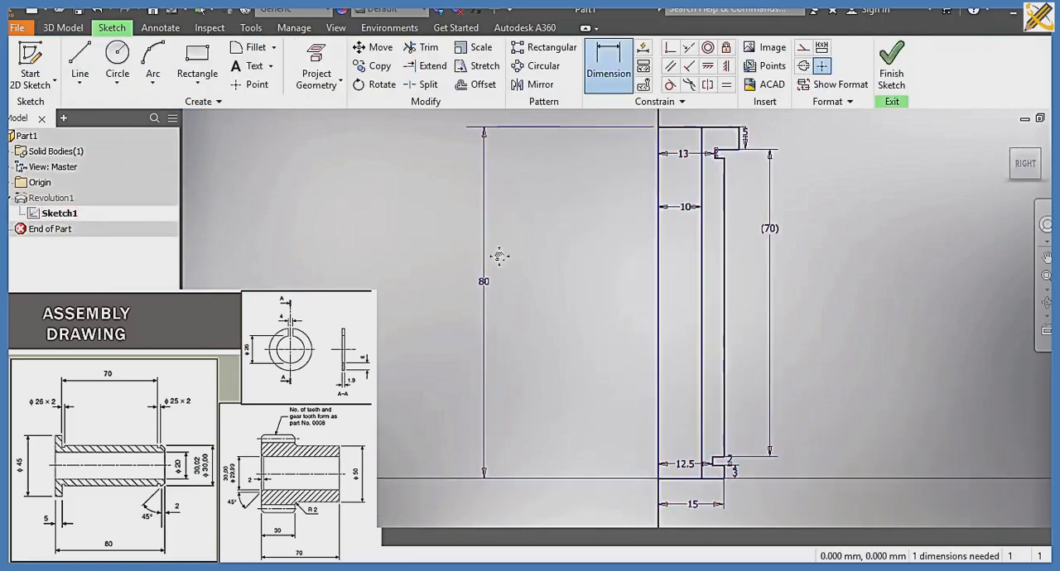
{"action": "middle_click_drag", "start_coordinate": [499, 216], "coordinate": [482, 318]}
{"action": "left_click", "coordinate": [608, 62]}
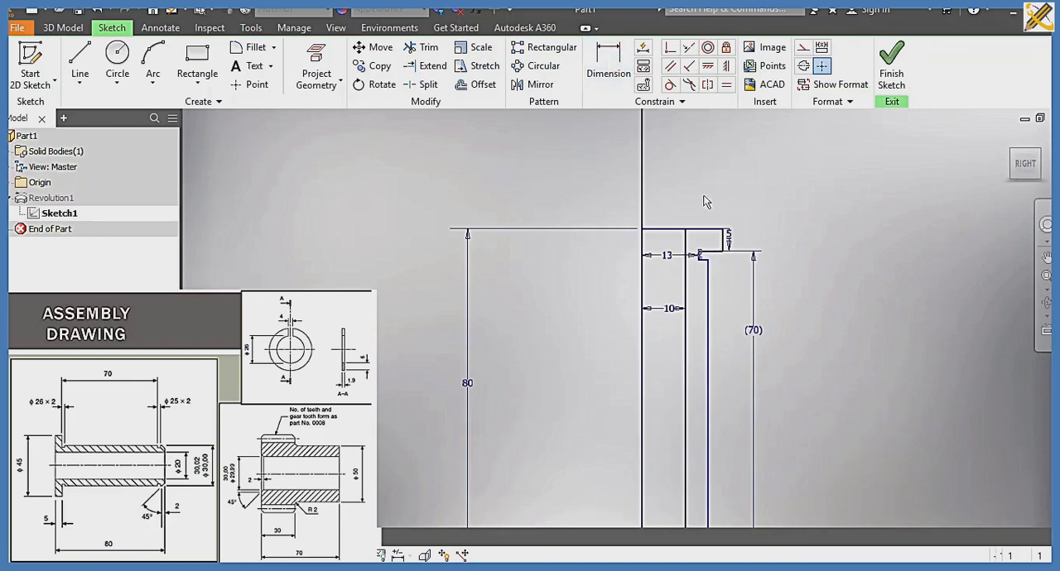
{"action": "left_click", "coordinate": [700, 229]}
{"action": "left_click", "coordinate": [695, 202]}
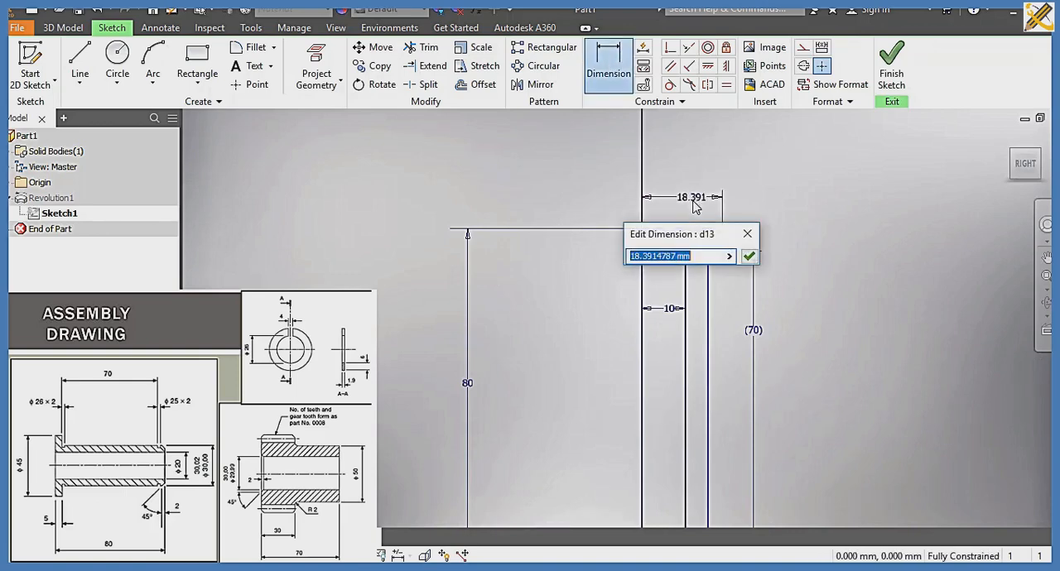
{"action": "type", "text": "45/2"}
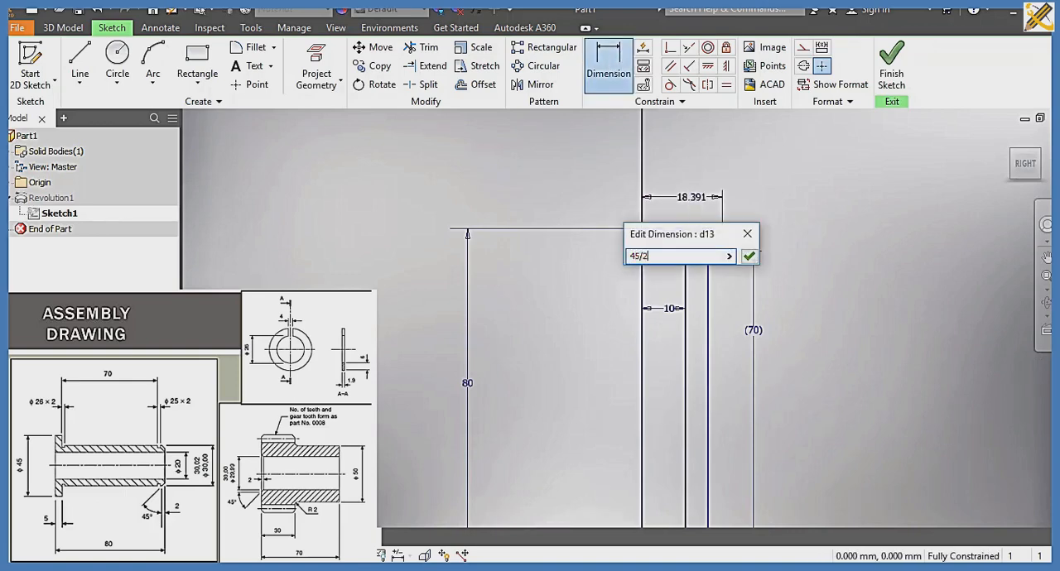
{"action": "key", "text": "Return"}
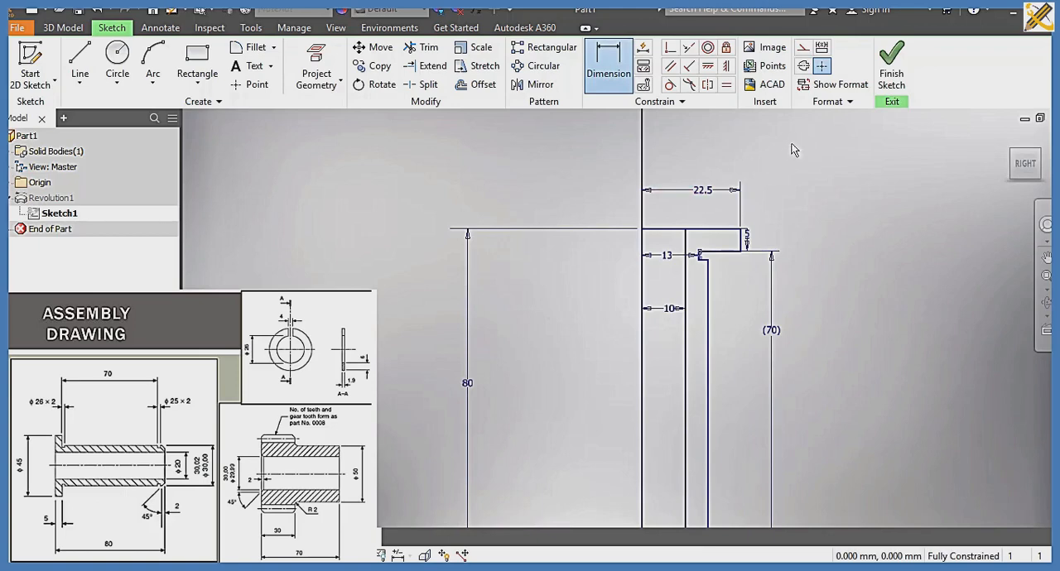
{"action": "left_click", "coordinate": [893, 83]}
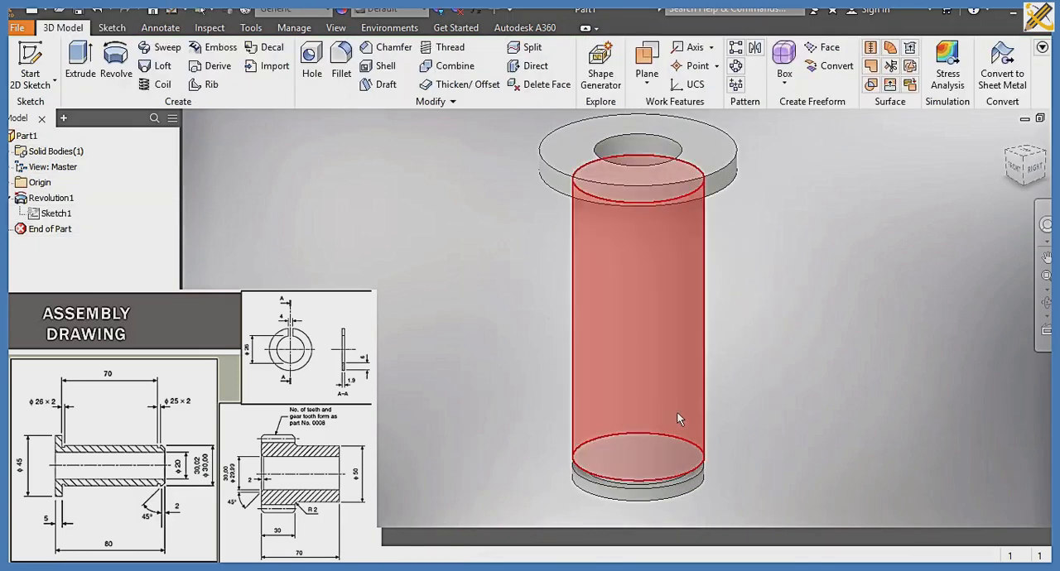
Step: Chamfer the outer circular edge at the bushing's lower end with a 2 mm distance
{"action": "left_click", "coordinate": [386, 47]}
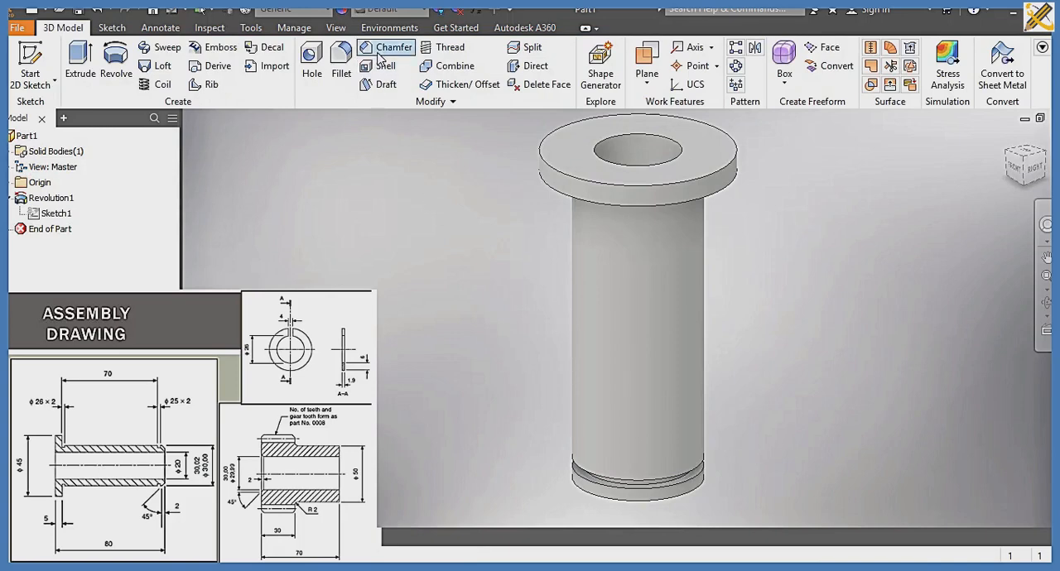
{"action": "left_click", "coordinate": [601, 499]}
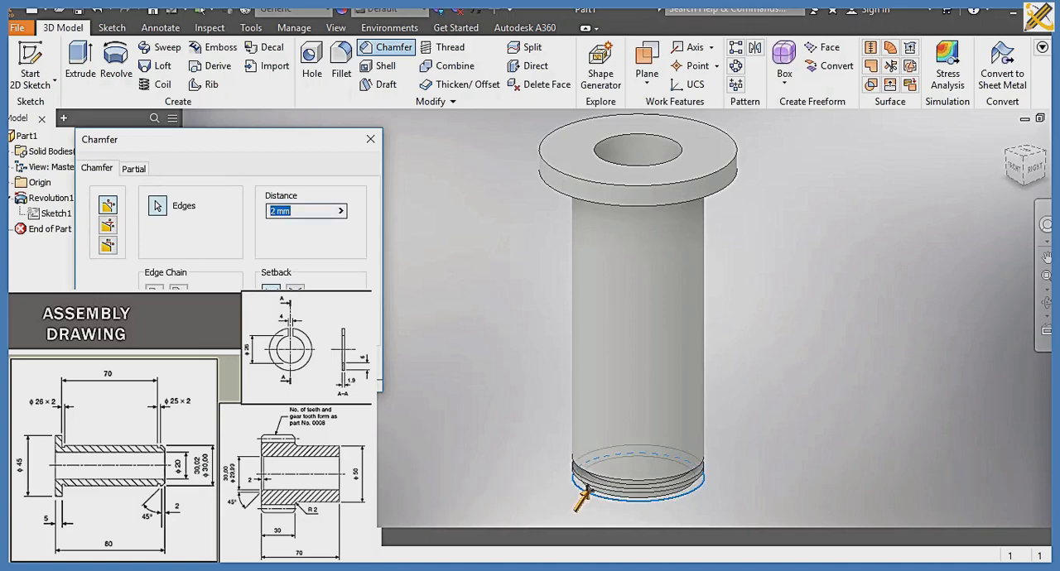
{"action": "key", "text": "Return"}
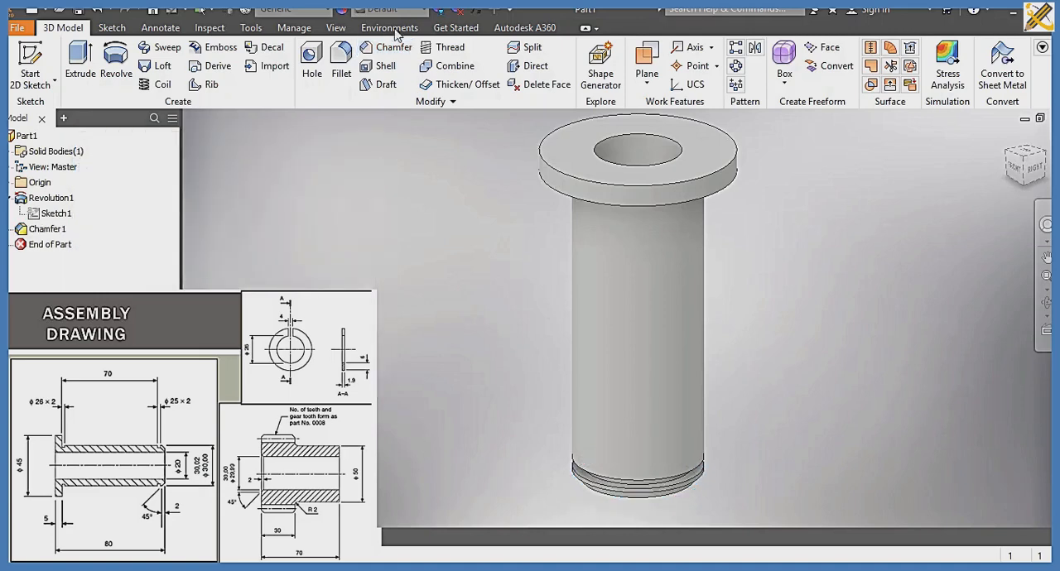
Step: Set the bushing's material to Silver
{"action": "left_click", "coordinate": [328, 10]}
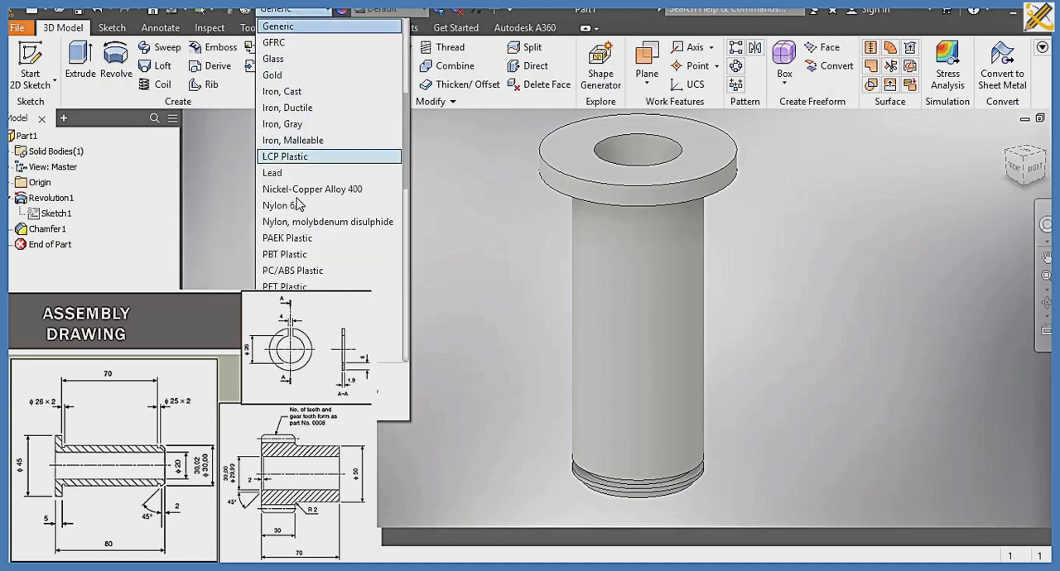
{"action": "scroll", "coordinate": [292, 272], "scroll_direction": "down", "scroll_amount": 2}
{"action": "scroll", "coordinate": [291, 273], "scroll_direction": "down", "scroll_amount": 1}
{"action": "scroll", "coordinate": [290, 279], "scroll_direction": "down", "scroll_amount": 3}
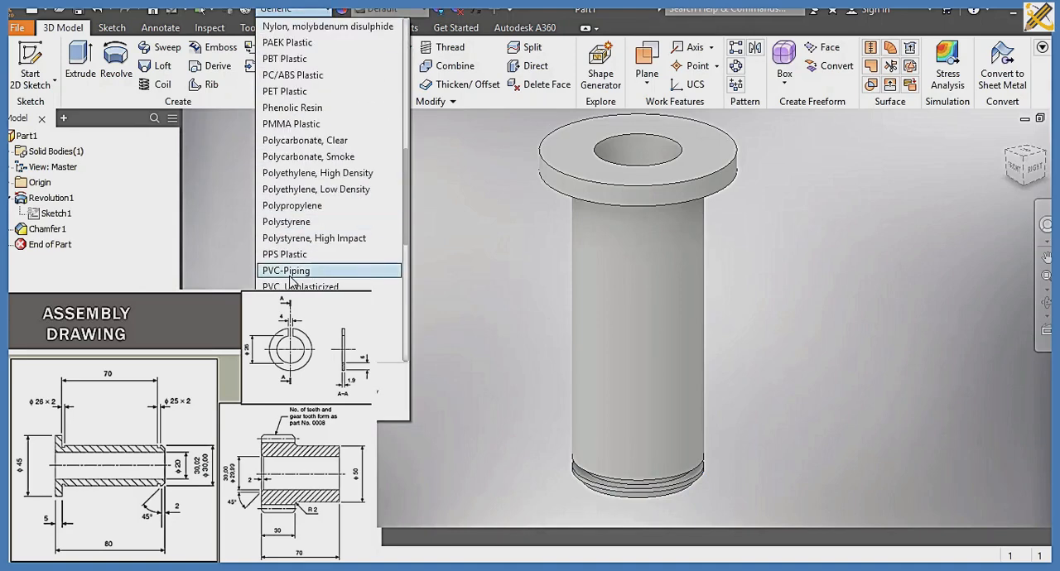
{"action": "left_click", "coordinate": [290, 271]}
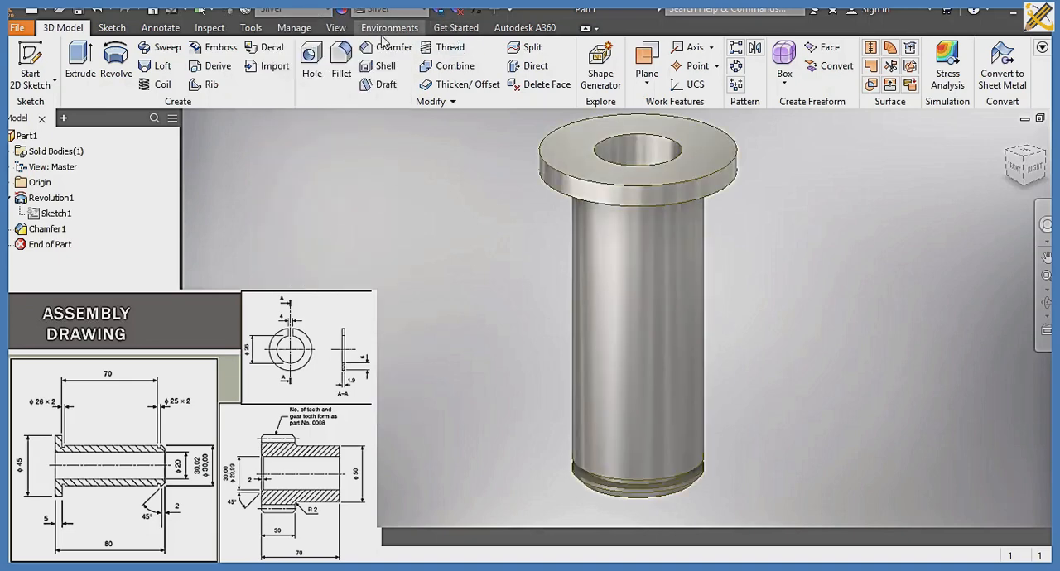
Step: Change the bushing's visual style to shaded without edge lines
{"action": "left_click", "coordinate": [334, 29]}
{"action": "left_click", "coordinate": [175, 72]}
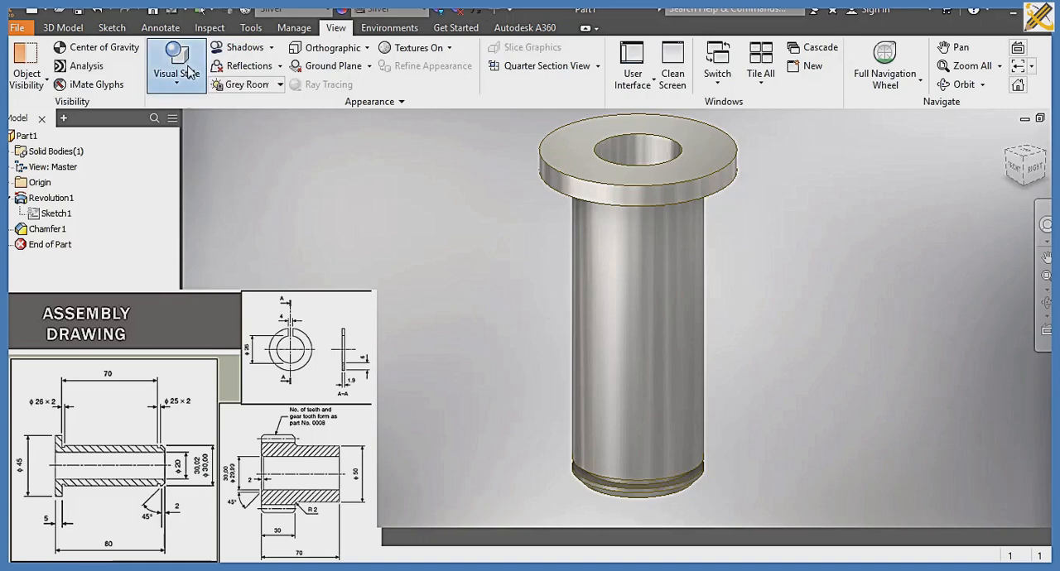
{"action": "left_click", "coordinate": [207, 106]}
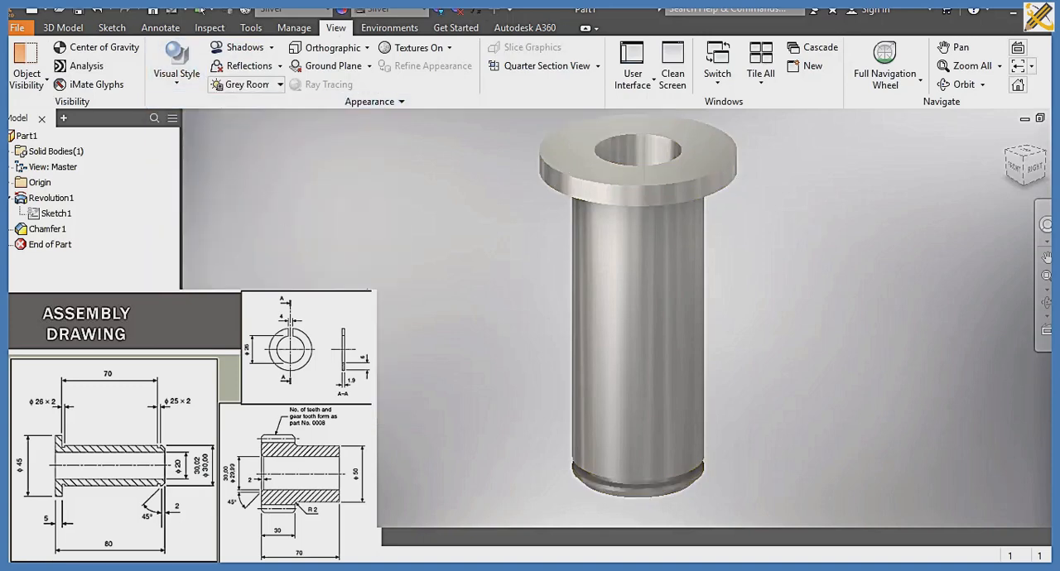
{"action": "scroll", "coordinate": [403, 327], "scroll_direction": "down", "scroll_amount": 3}
{"action": "scroll", "coordinate": [409, 330], "scroll_direction": "up", "scroll_amount": 1}
{"action": "middle_click_drag", "start_coordinate": [402, 327], "coordinate": [370, 294]}
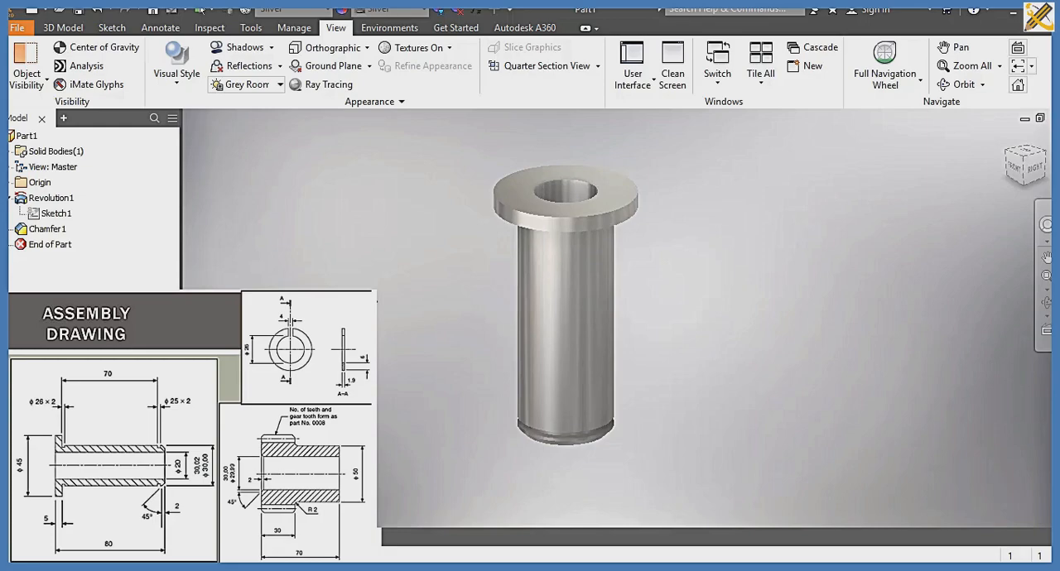
{"action": "scroll", "coordinate": [371, 272], "scroll_direction": "up", "scroll_amount": 3}
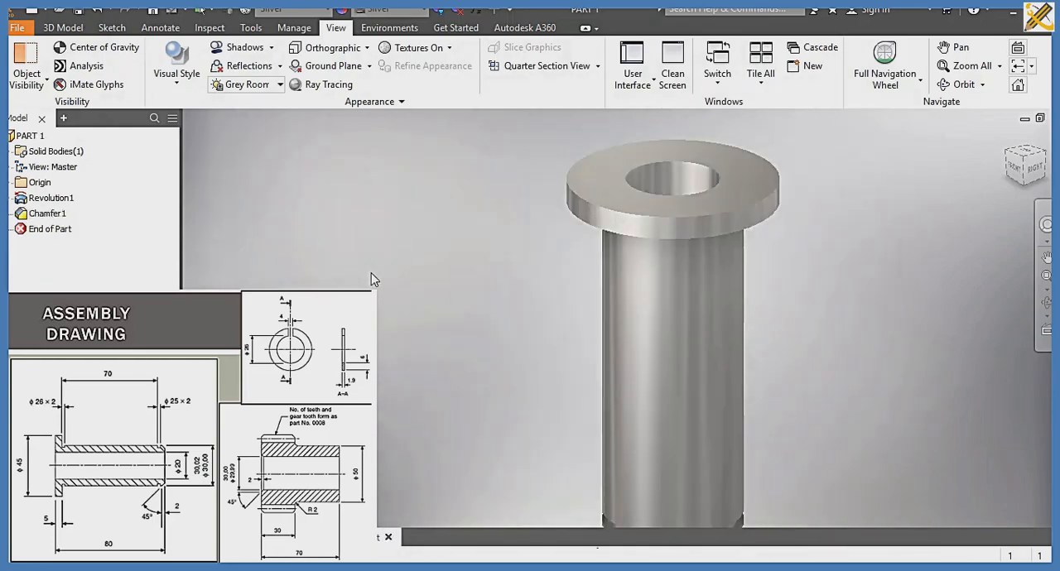
Step: Create a new part from the metric Standard (mm).ipt template and start a 2D sketch on the XZ plane
{"action": "key", "text": "ctrl+n"}
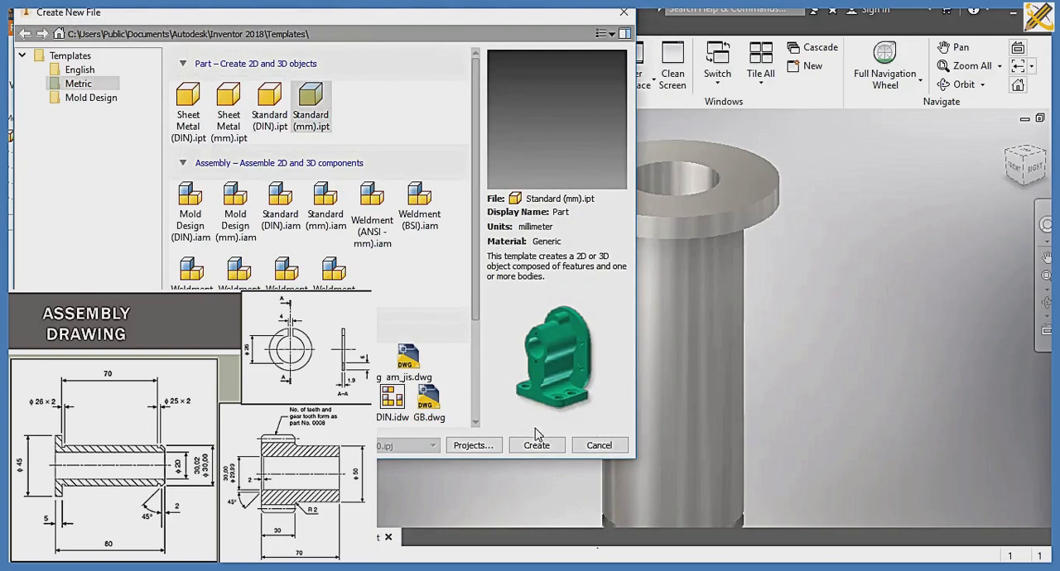
{"action": "left_click", "coordinate": [536, 443]}
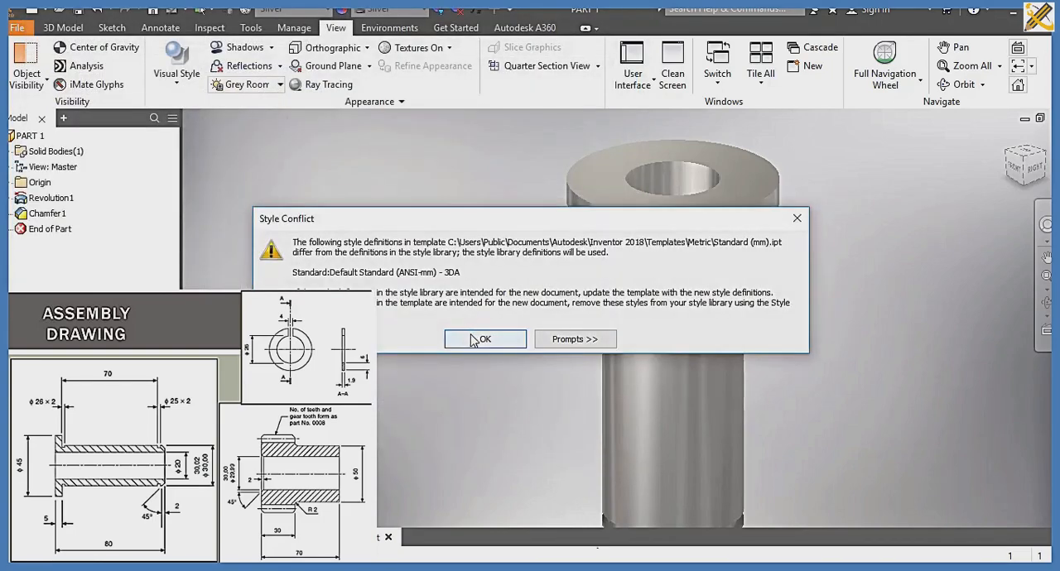
{"action": "left_click", "coordinate": [478, 339]}
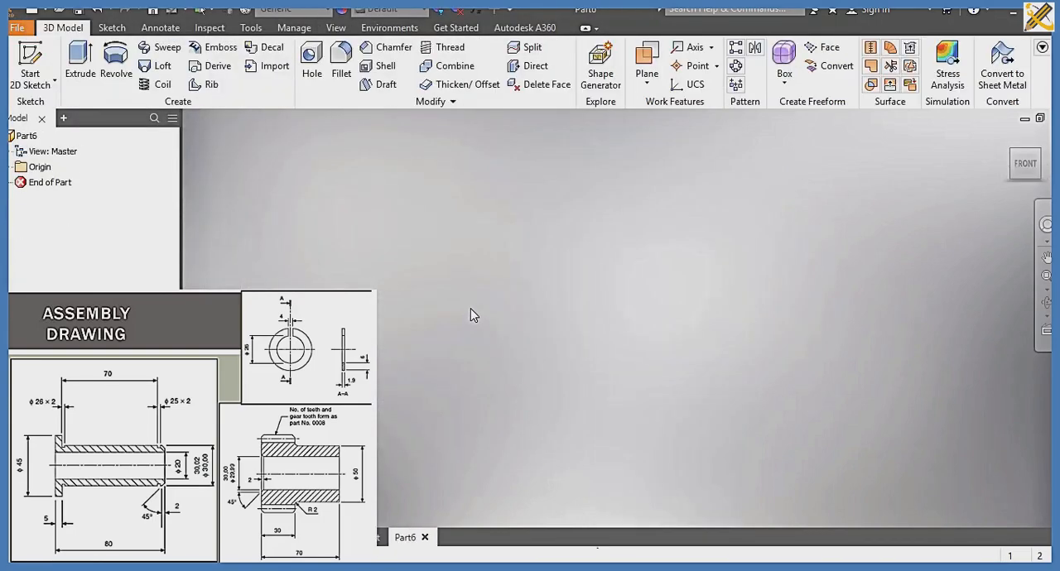
{"action": "left_click", "coordinate": [30, 62]}
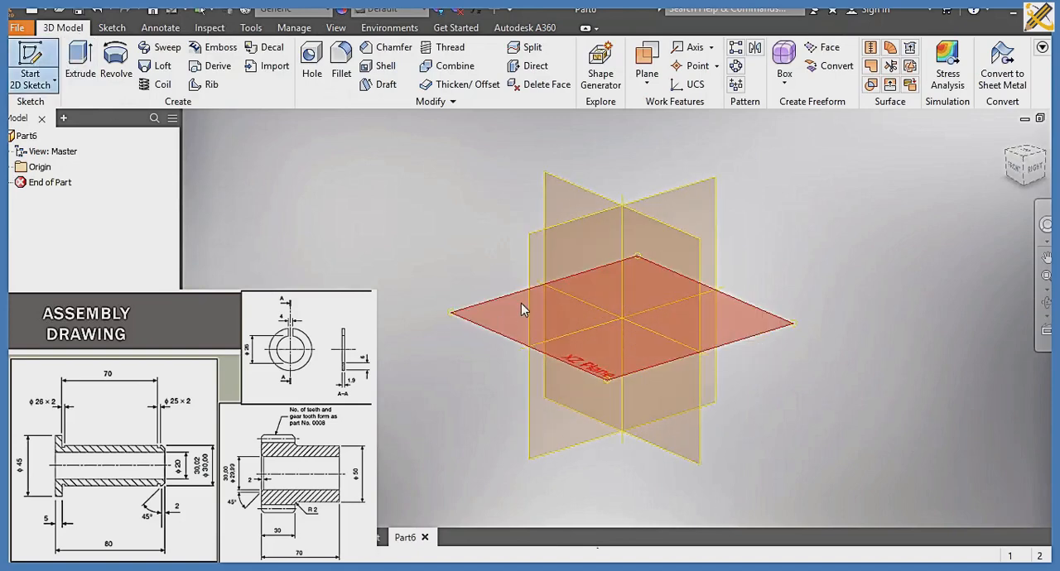
{"action": "left_click", "coordinate": [521, 303]}
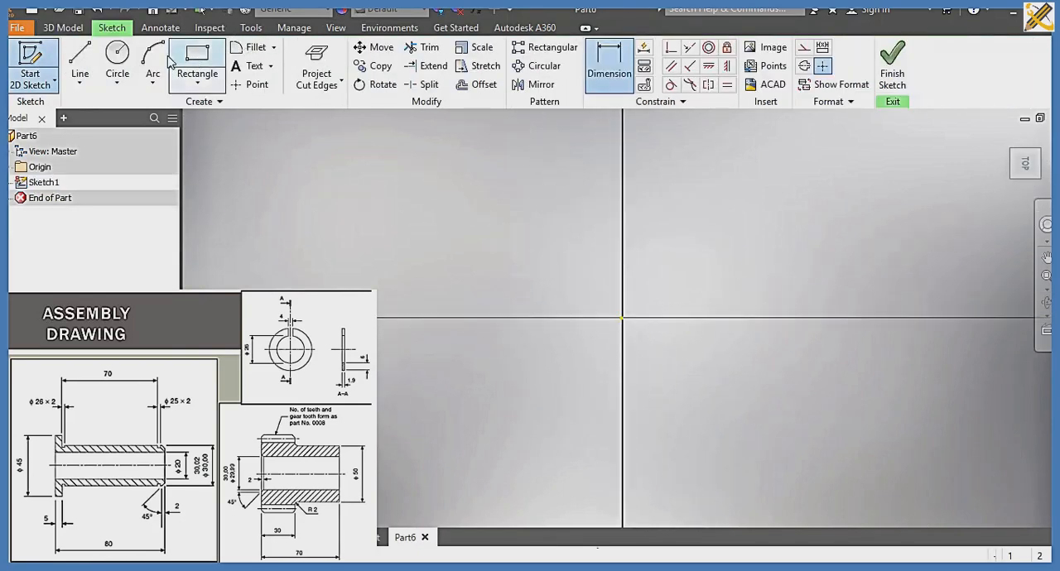
Step: Draw a 26 mm diameter circle centred on the sketch origin
{"action": "left_click", "coordinate": [117, 56]}
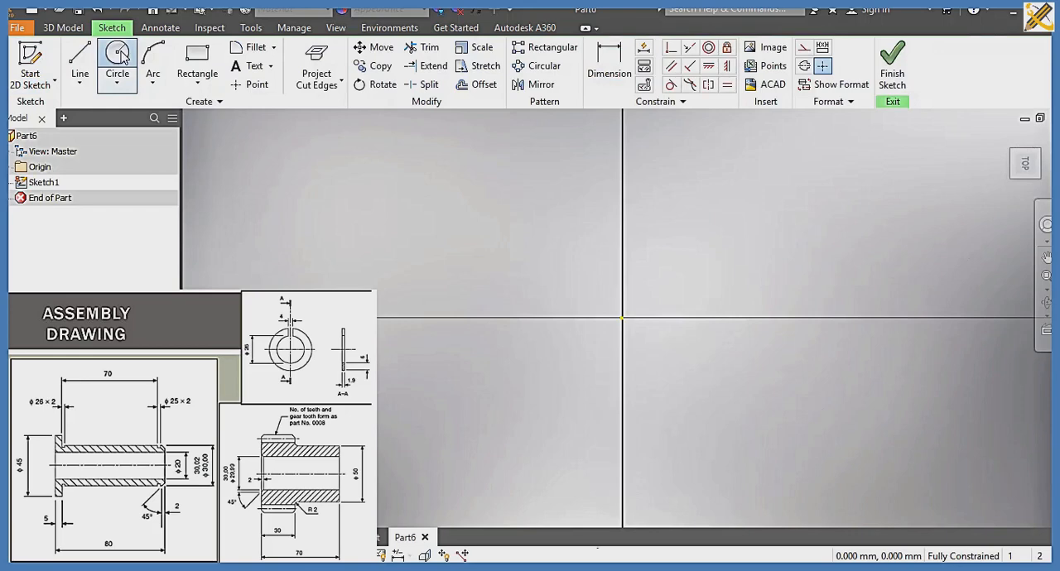
{"action": "left_click", "coordinate": [622, 318]}
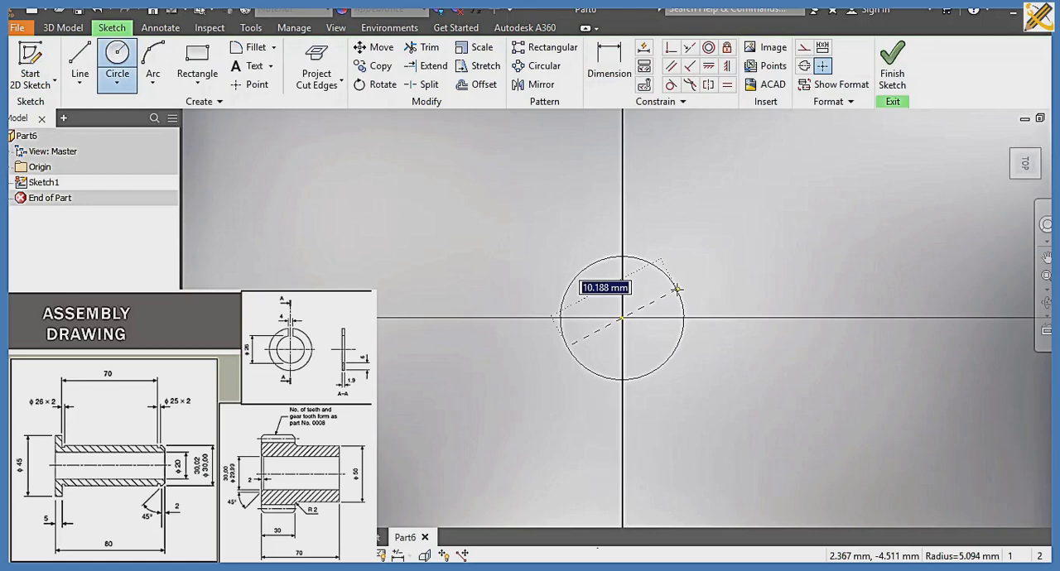
{"action": "type", "text": "26"}
{"action": "key", "text": "Return"}
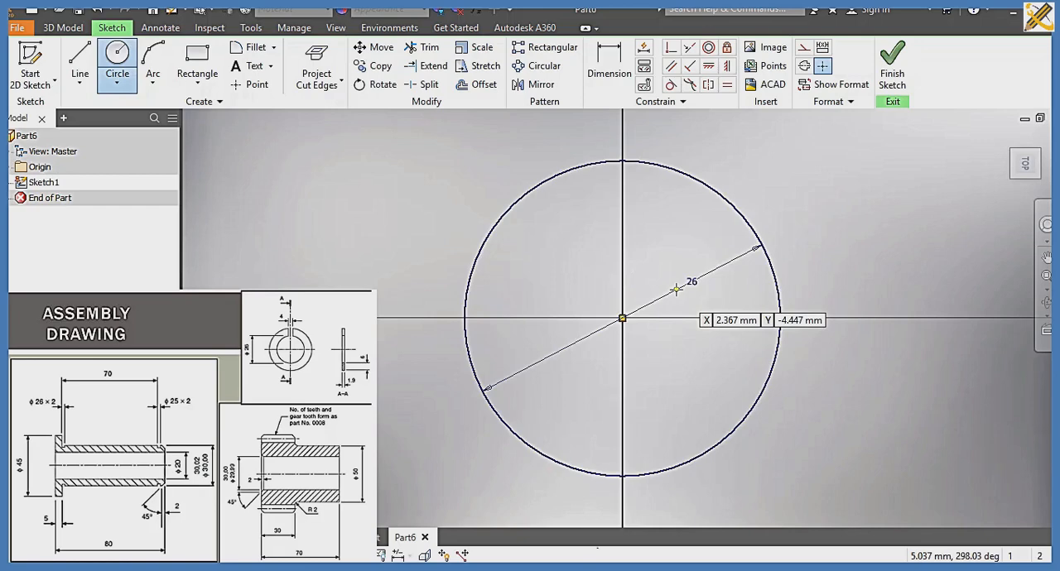
Step: Draw a second circle concentric with the first at the origin, with a diameter of 26+12 mm (38 mm)
{"action": "left_click", "coordinate": [628, 315]}
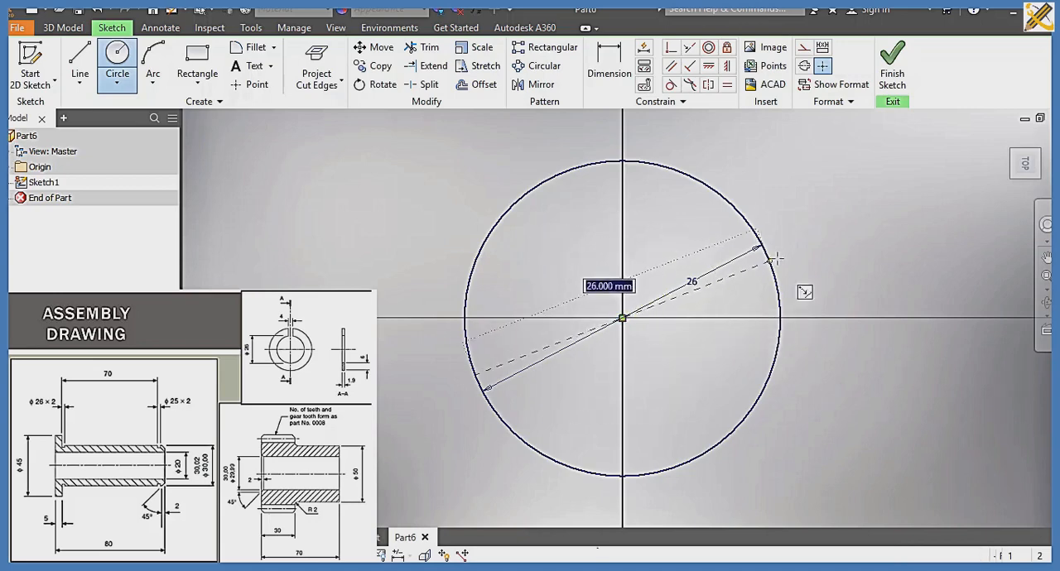
{"action": "type", "text": "2"}
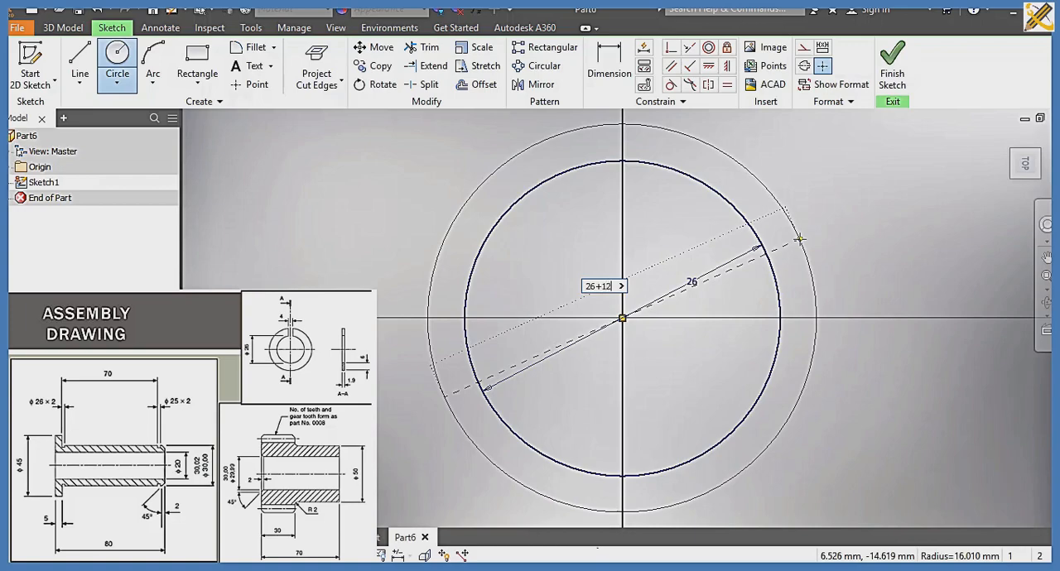
{"action": "type", "text": "6+12"}
{"action": "key", "text": "Return"}
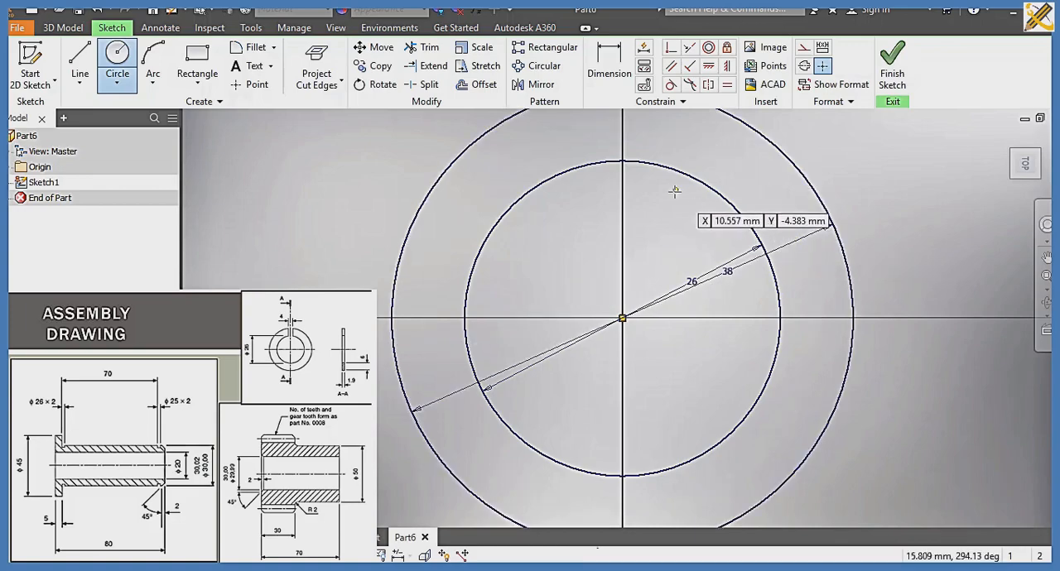
Step: Draw a vertical construction line about 17 mm long above the origin, on the centre axis and crossing both circles
{"action": "middle_click_drag", "start_coordinate": [675, 191], "coordinate": [684, 351]}
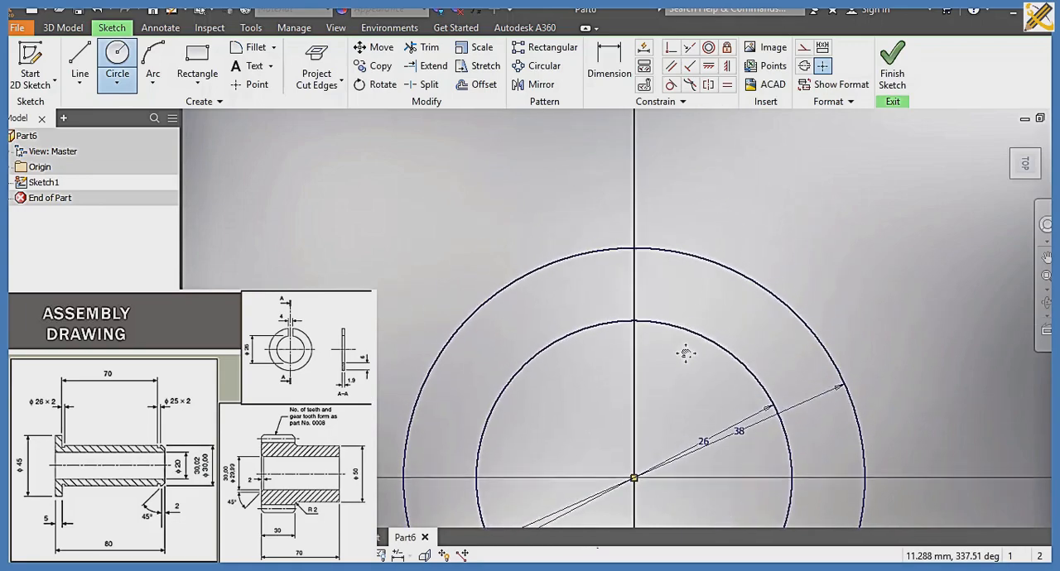
{"action": "left_click", "coordinate": [803, 47]}
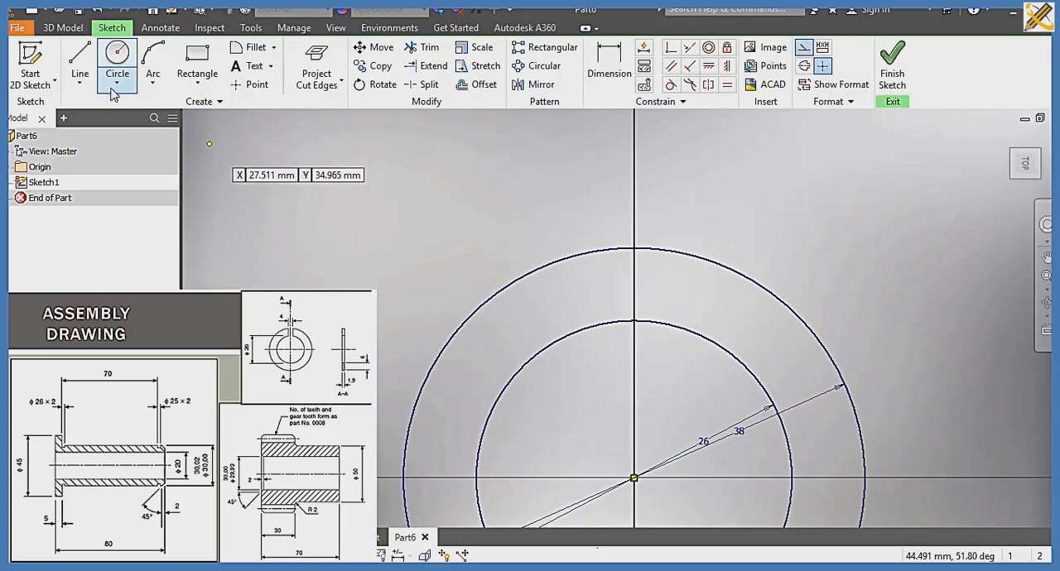
{"action": "left_click", "coordinate": [79, 60]}
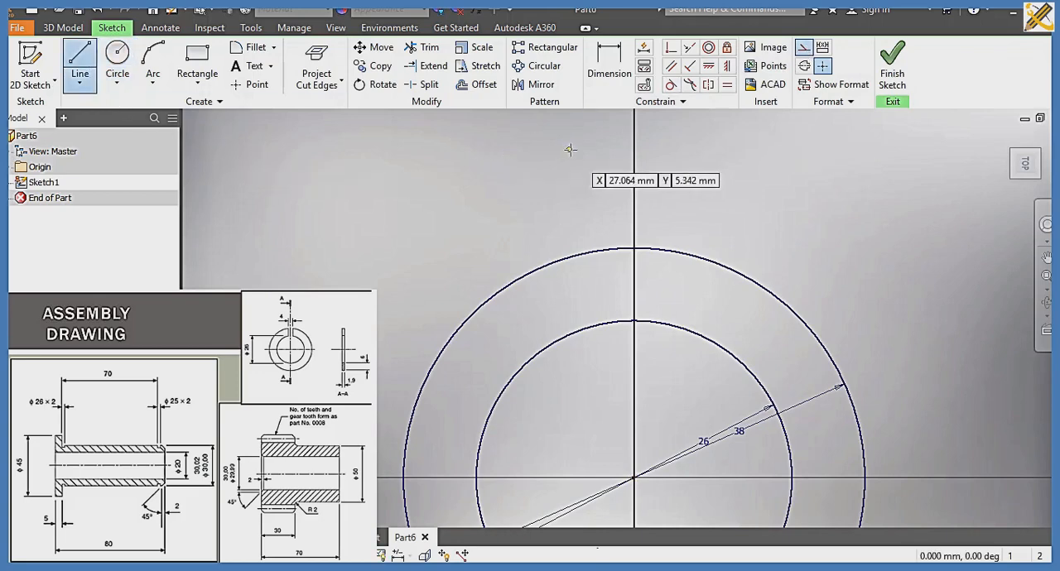
{"action": "left_click", "coordinate": [634, 191]}
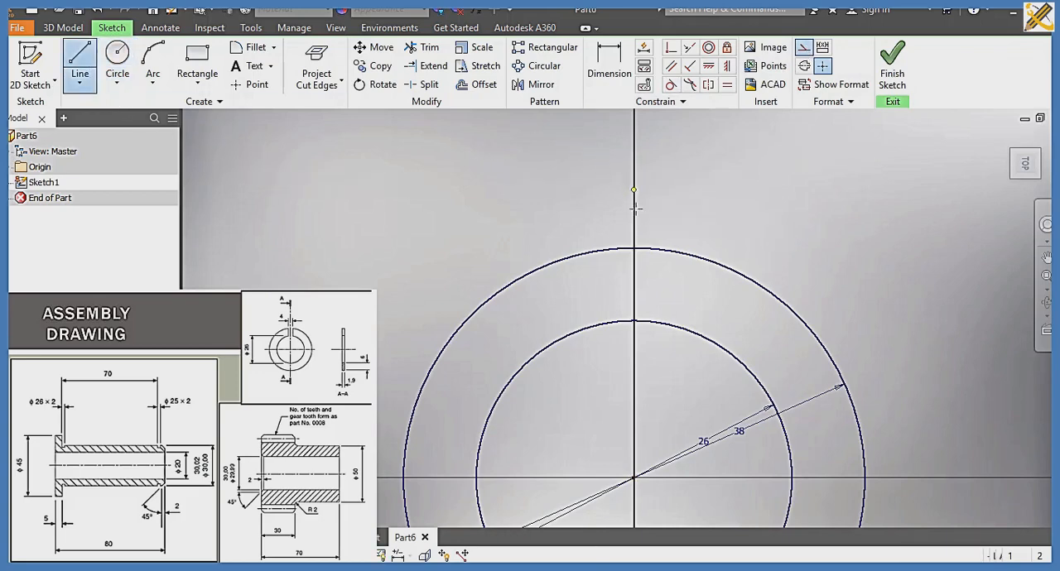
{"action": "left_click", "coordinate": [636, 396]}
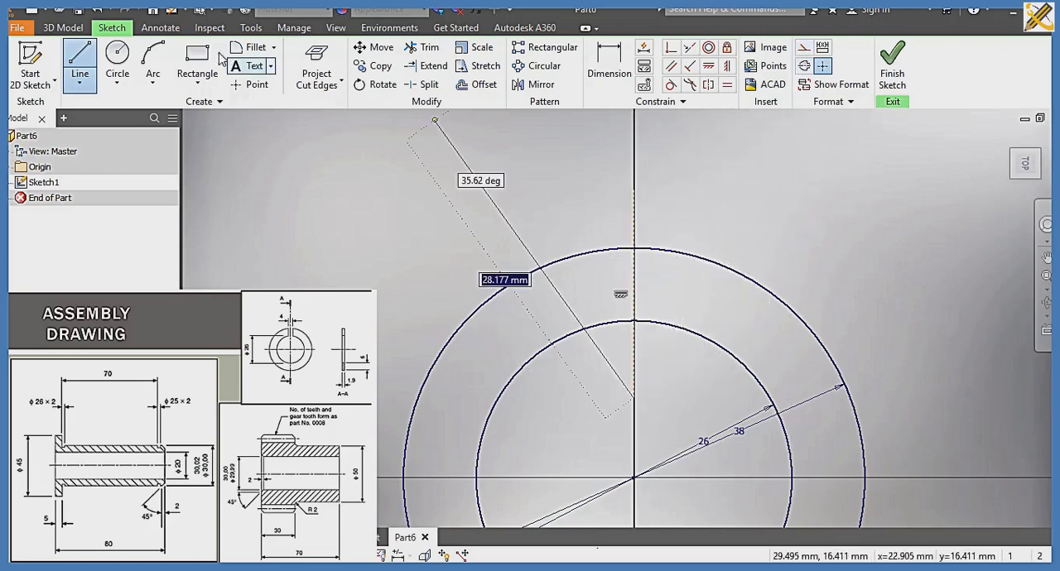
Step: Draw a solid vertical line about 12 mm long just left of the construction line, crossing both circles
{"action": "left_click", "coordinate": [80, 65]}
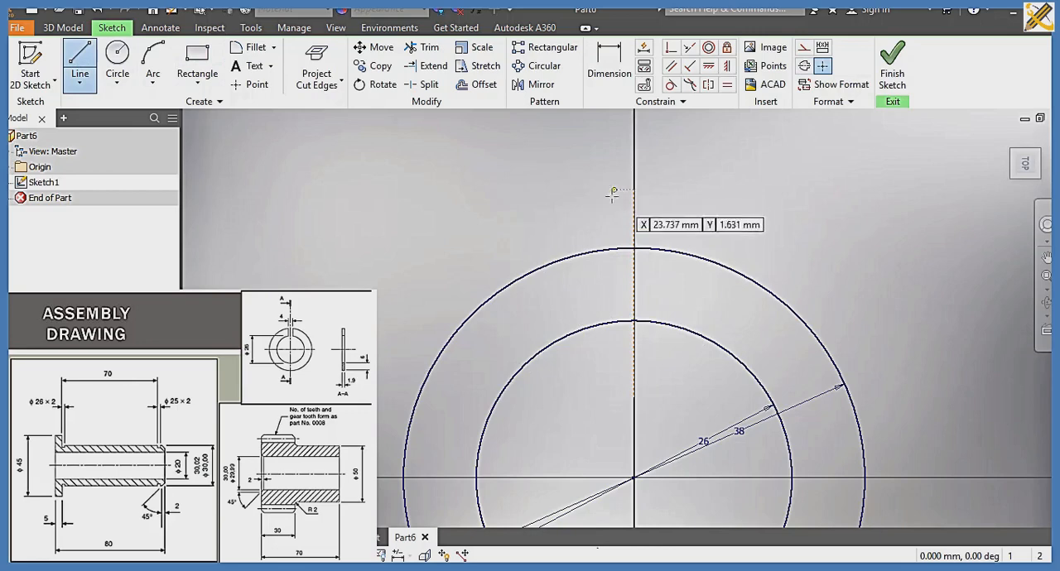
{"action": "left_click", "coordinate": [605, 201]}
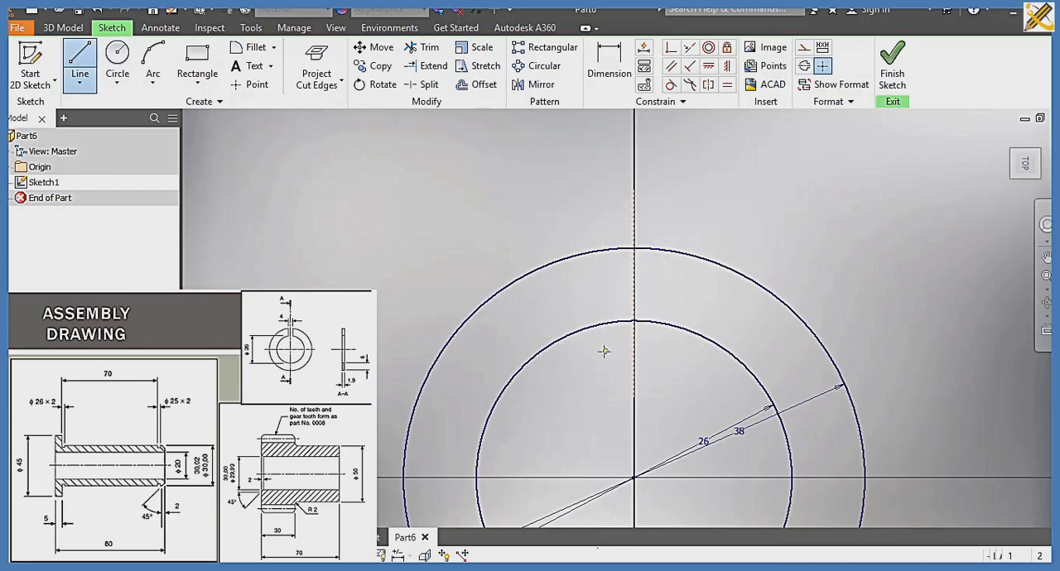
{"action": "left_click", "coordinate": [605, 352]}
{"action": "left_click", "coordinate": [80, 65]}
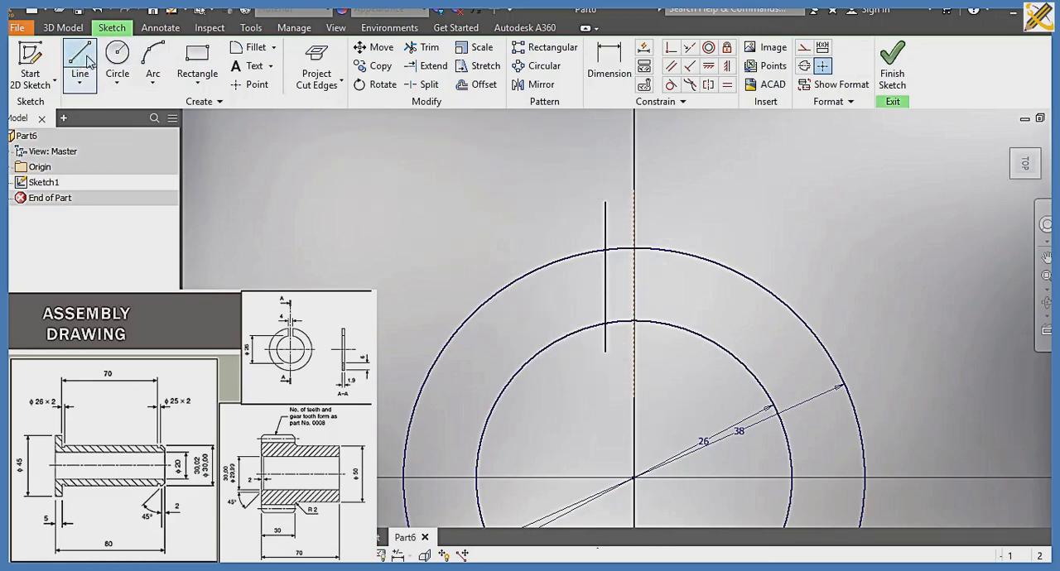
{"action": "left_click", "coordinate": [665, 209]}
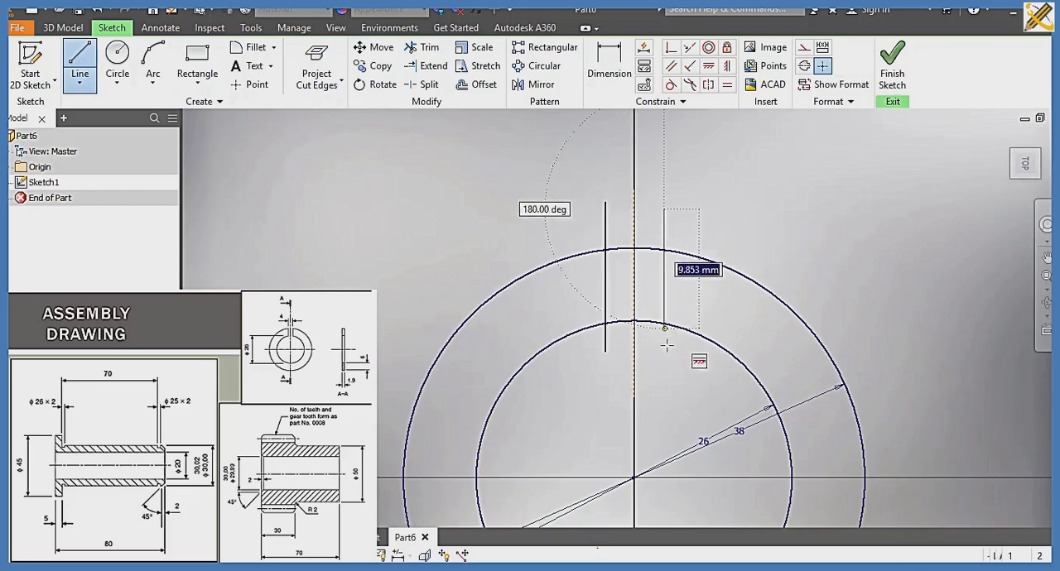
{"action": "left_click", "coordinate": [668, 356]}
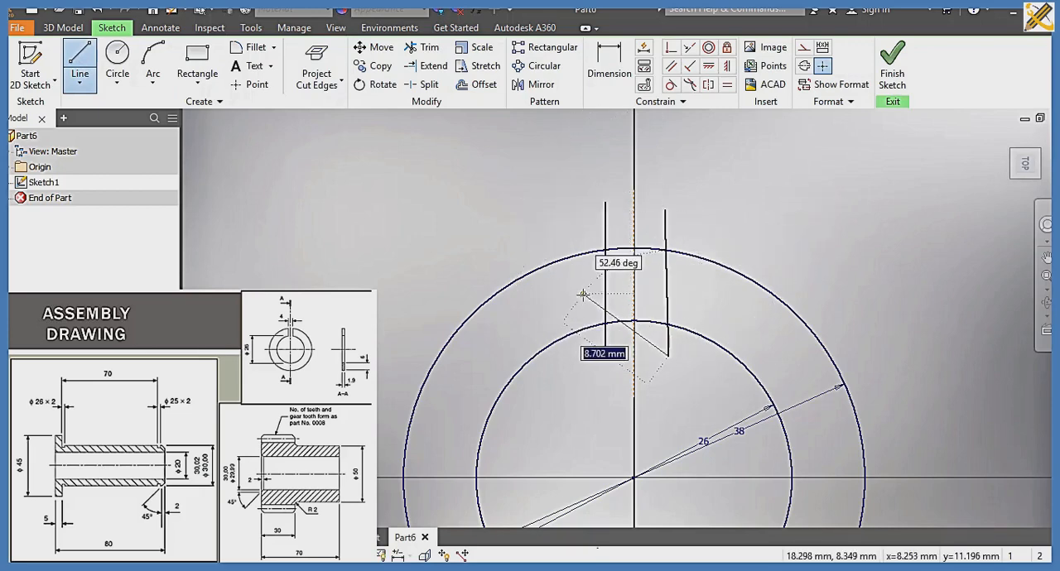
{"action": "key", "text": "Escape"}
{"action": "key", "text": "ctrl+z"}
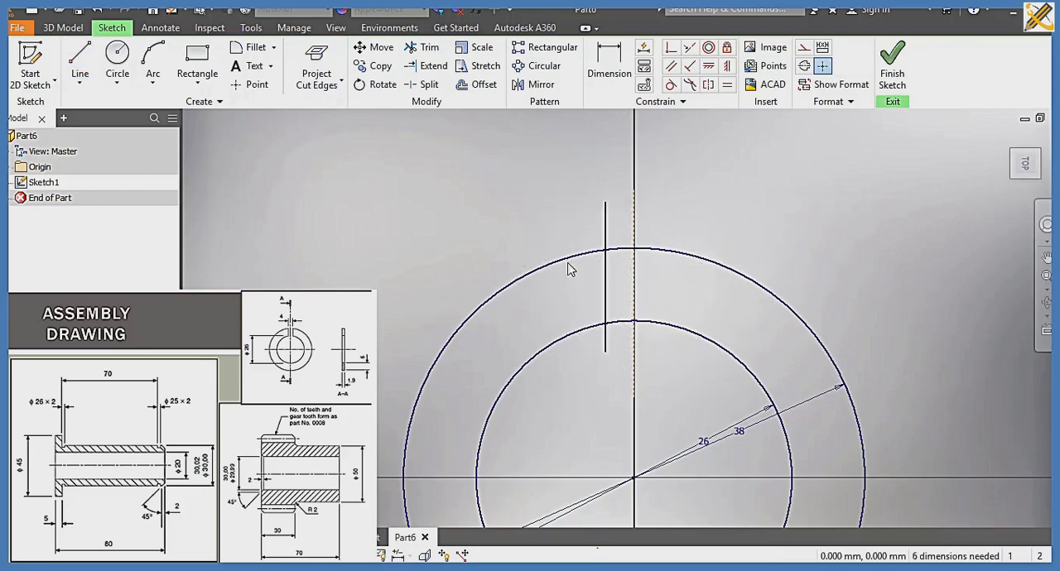
Step: Draw a vertical line about 11 mm long on the construction line's right side and dimension the spacing between both solid lines as 4 mm
{"action": "left_click", "coordinate": [664, 209]}
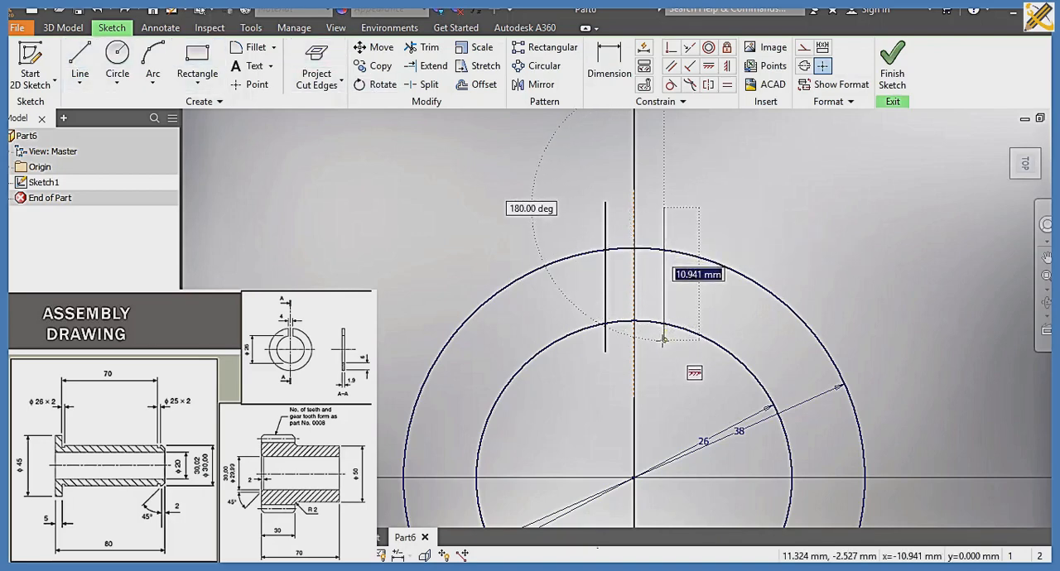
{"action": "left_click", "coordinate": [664, 339]}
{"action": "left_click", "coordinate": [608, 60]}
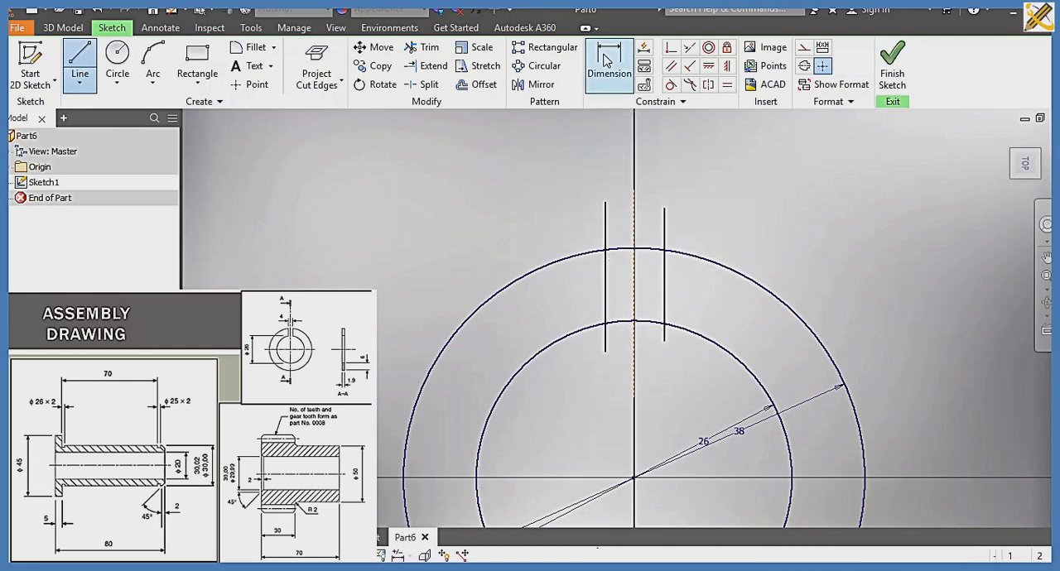
{"action": "left_click", "coordinate": [606, 242]}
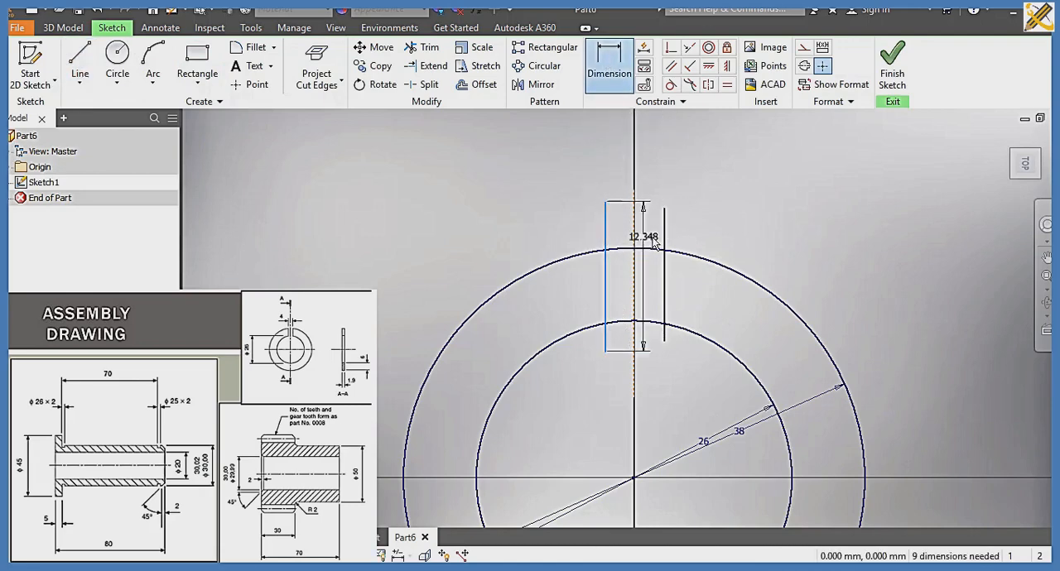
{"action": "left_click", "coordinate": [659, 219]}
{"action": "left_click", "coordinate": [642, 167]}
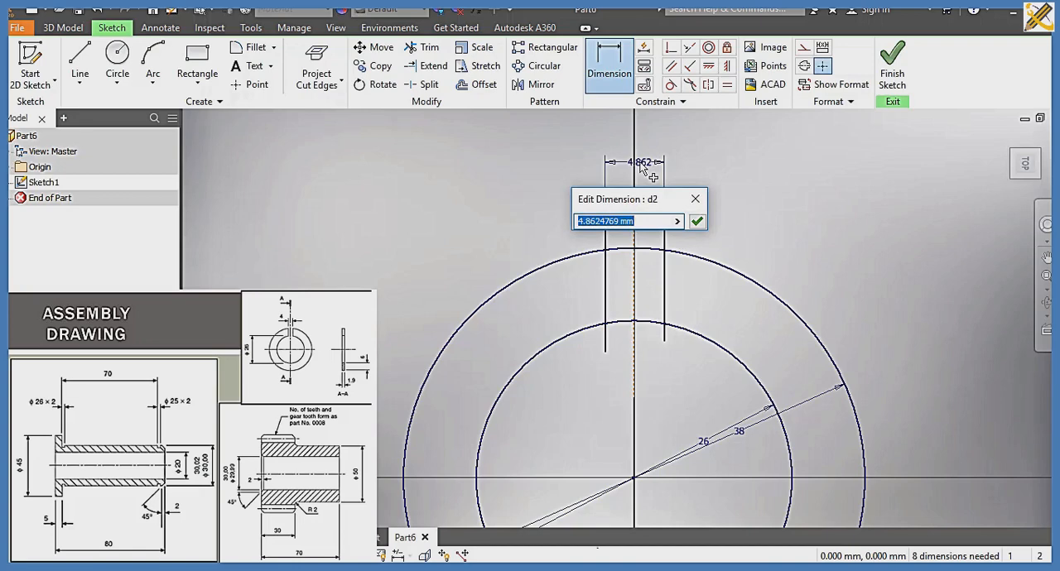
{"action": "type", "text": "4"}
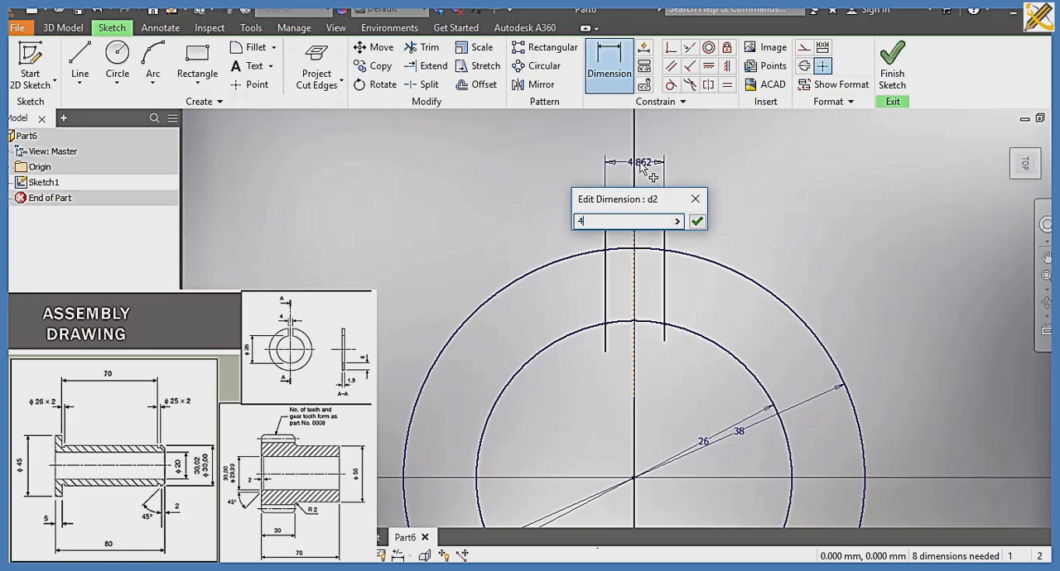
{"action": "key", "text": "Return"}
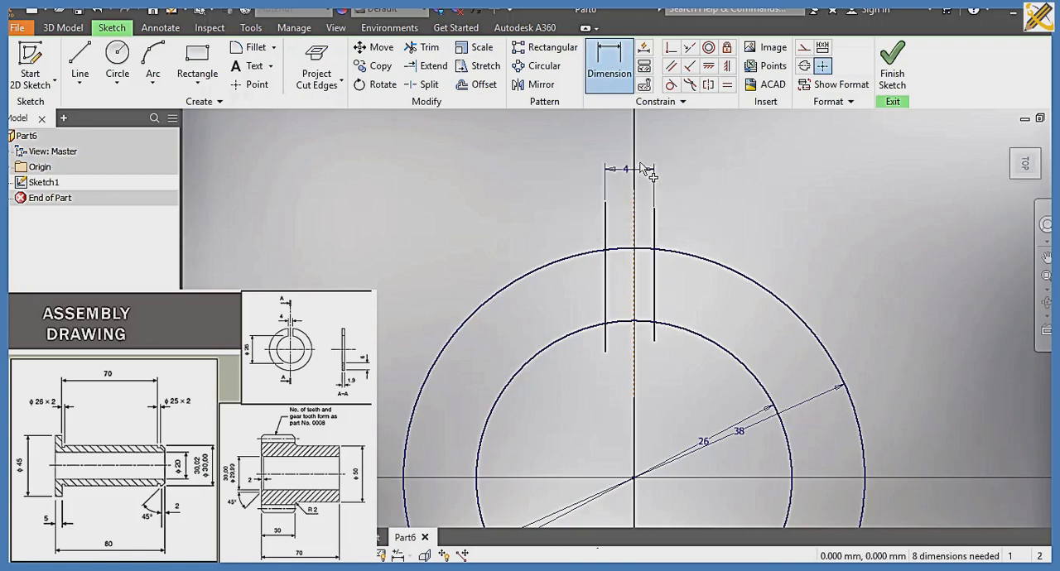
Step: Make the two solid slot lines symmetric about the vertical construction line
{"action": "left_click", "coordinate": [710, 85]}
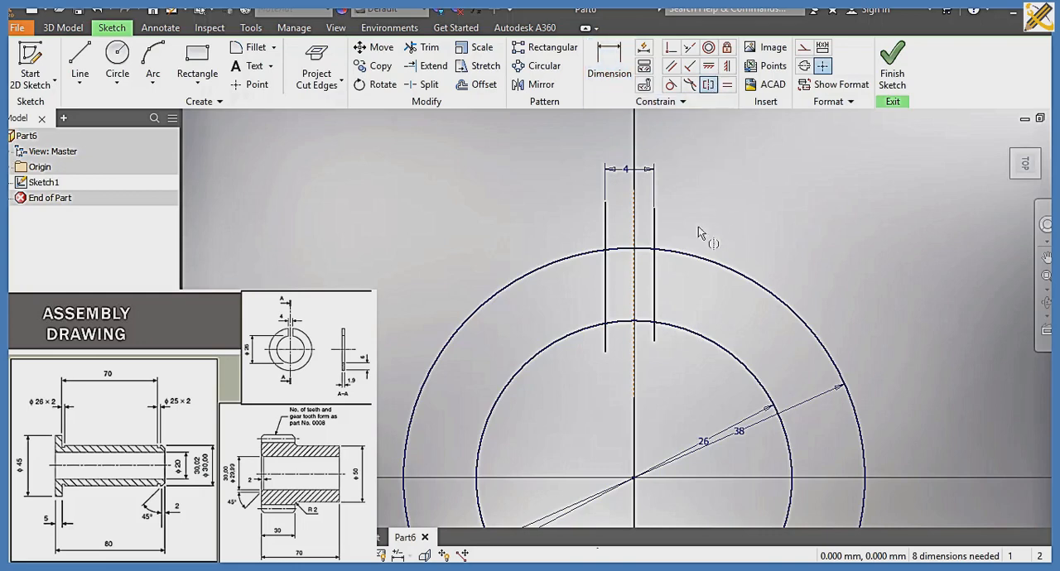
{"action": "left_click", "coordinate": [655, 293]}
{"action": "left_click", "coordinate": [605, 289]}
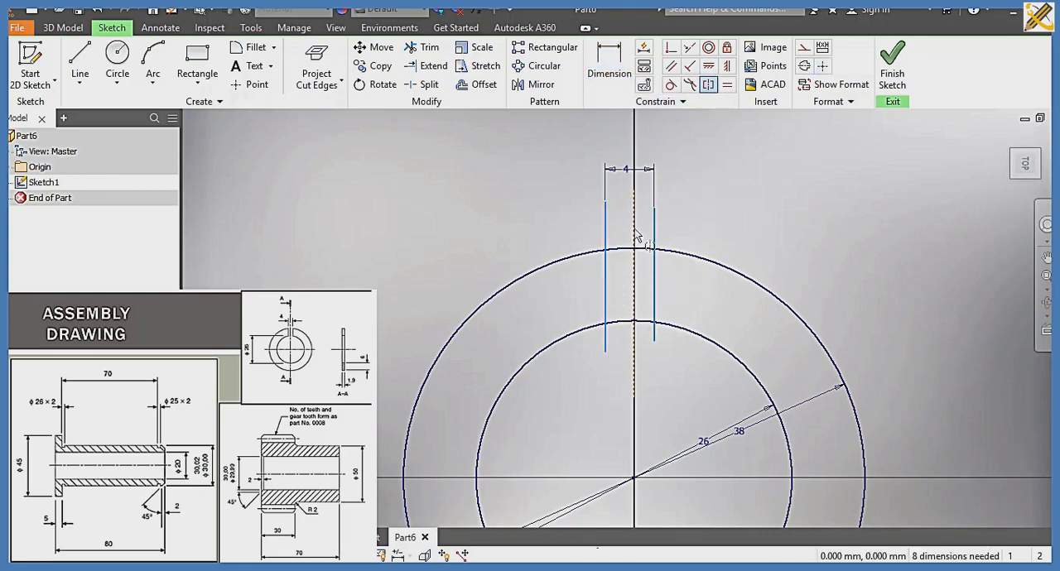
{"action": "left_click", "coordinate": [635, 236]}
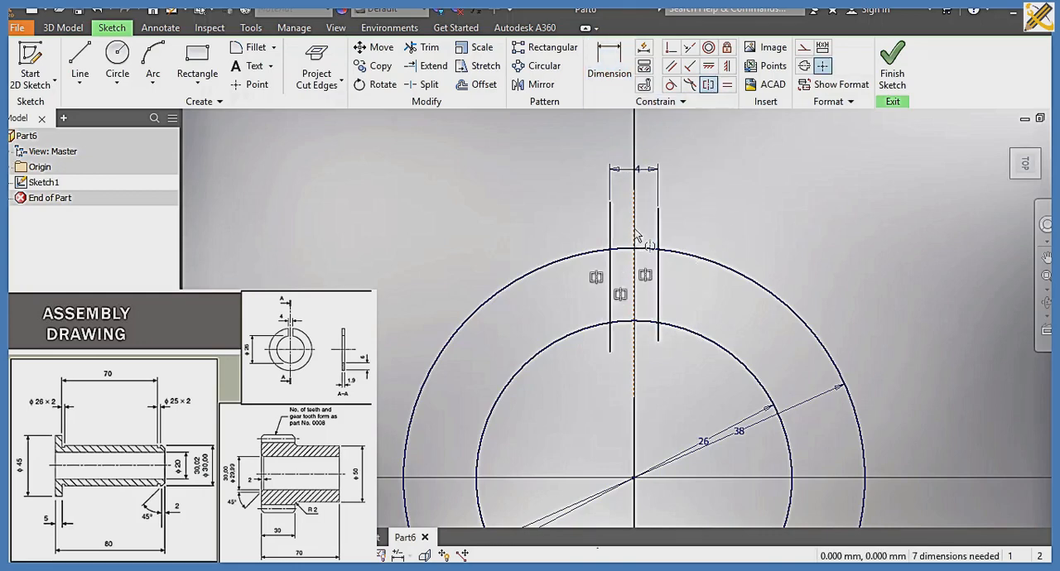
Step: Trim the slot lines' ends beyond the two circles and the inner and outer arc segments between them to open the ring
{"action": "left_click", "coordinate": [423, 47]}
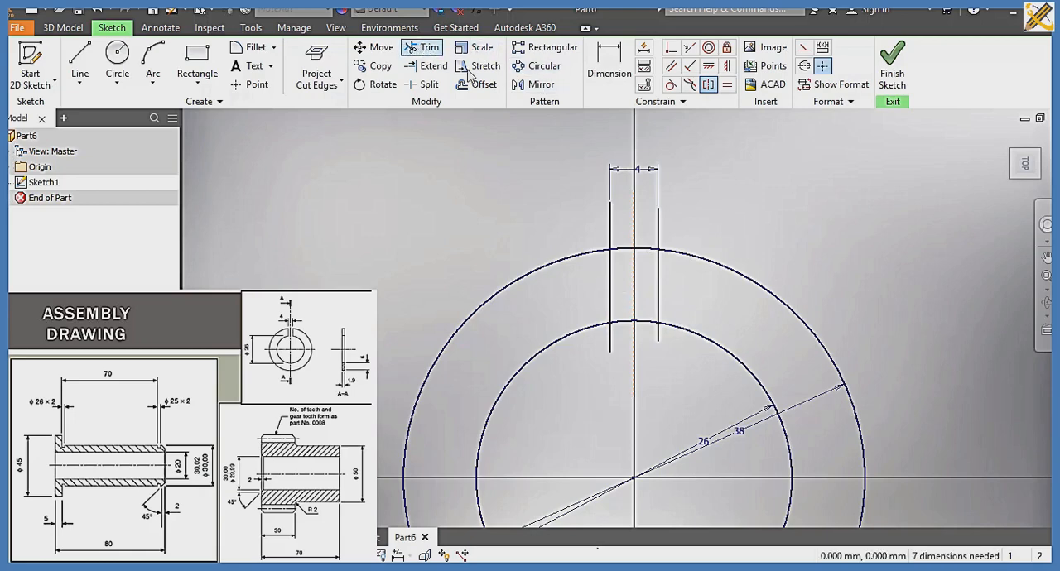
{"action": "left_click", "coordinate": [611, 225]}
{"action": "left_click", "coordinate": [658, 234]}
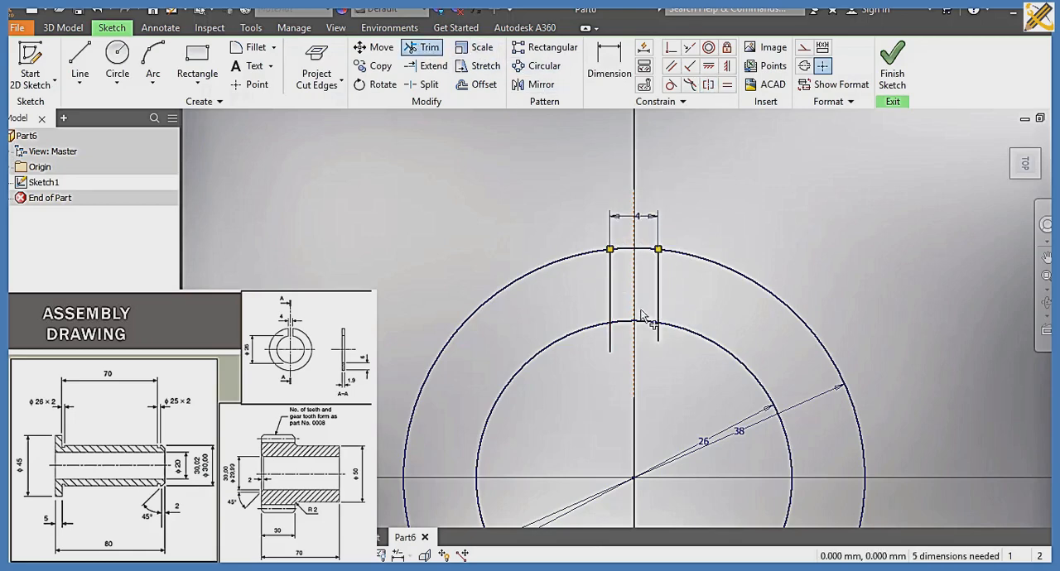
{"action": "left_click", "coordinate": [612, 339]}
{"action": "left_click", "coordinate": [659, 336]}
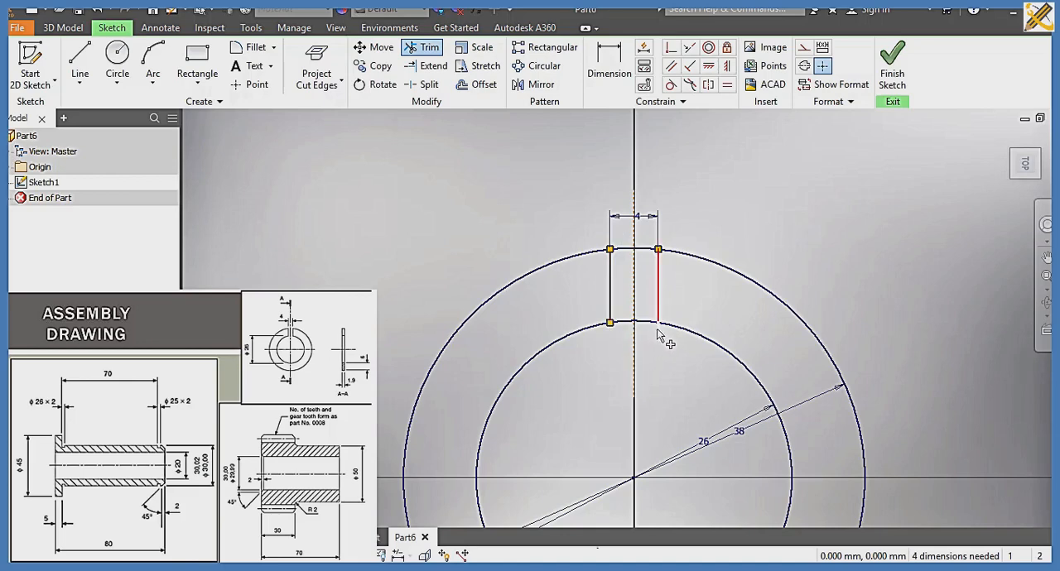
{"action": "left_click", "coordinate": [645, 324]}
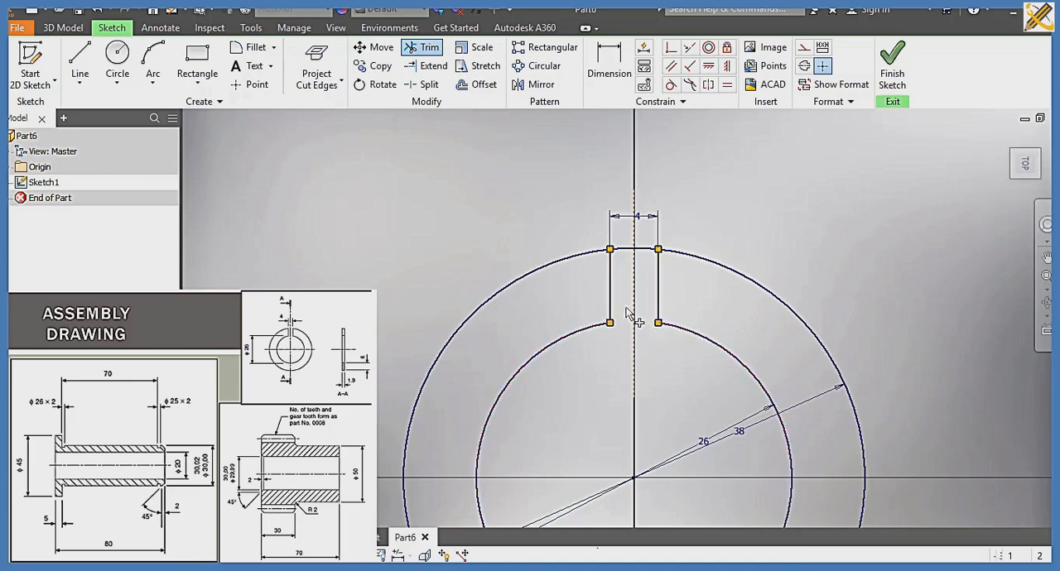
{"action": "left_click", "coordinate": [633, 250]}
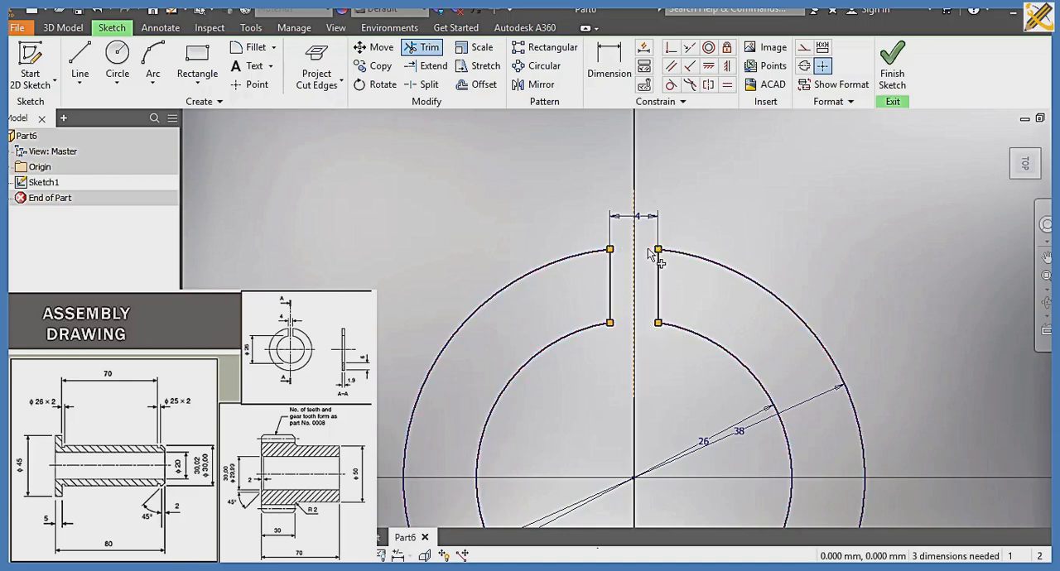
Step: Finish the sketch and extrude the slotted ring profile 1.9 mm
{"action": "left_click", "coordinate": [892, 79]}
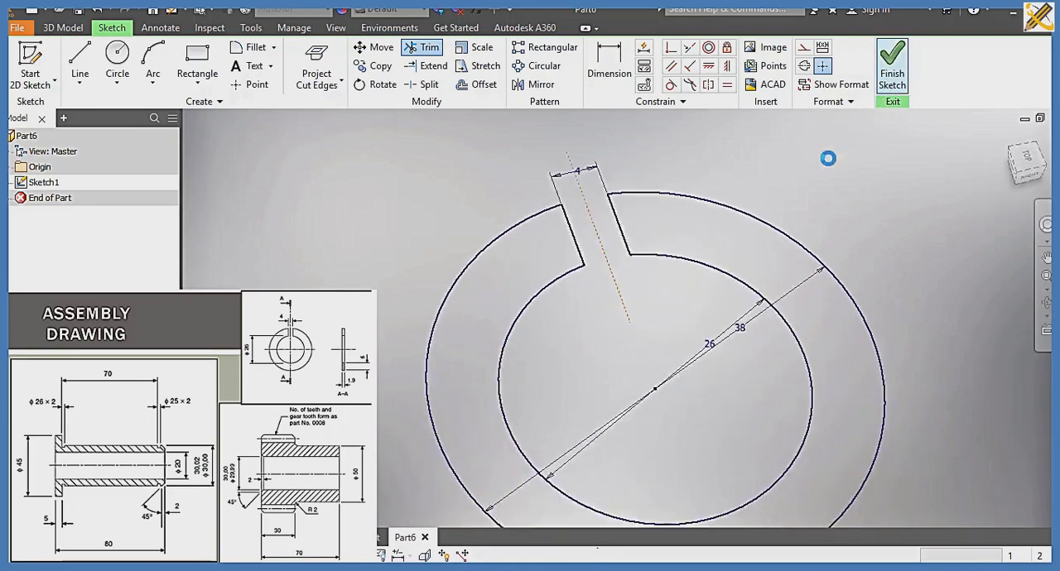
{"action": "left_click", "coordinate": [81, 75]}
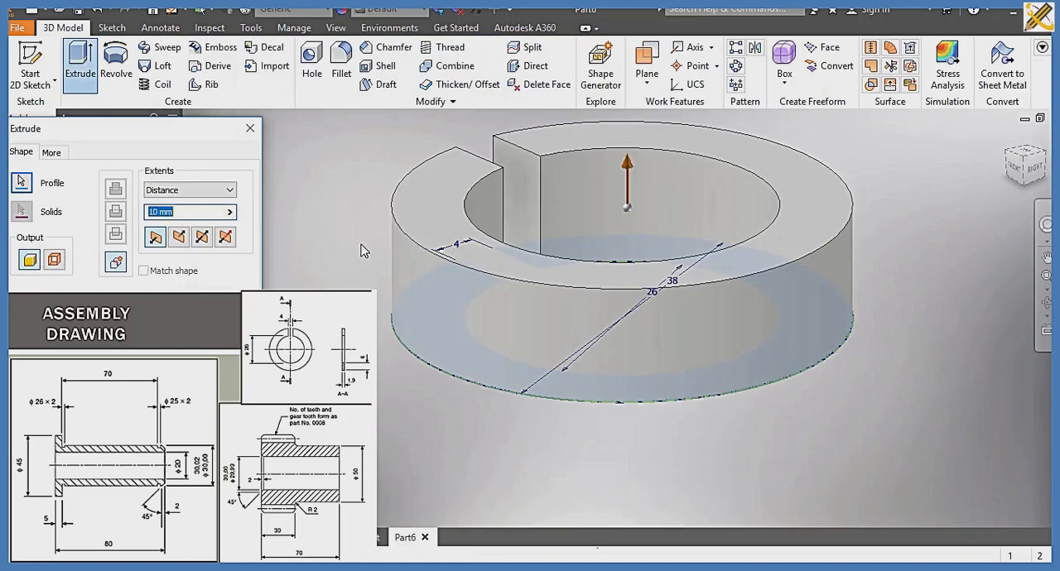
{"action": "type", "text": "1.9"}
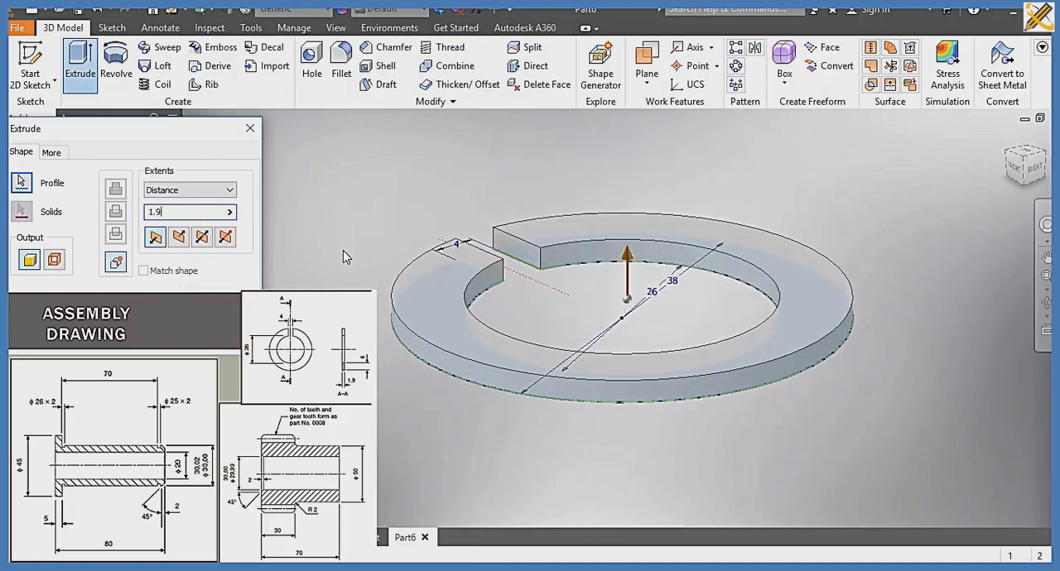
{"action": "key", "text": "Return"}
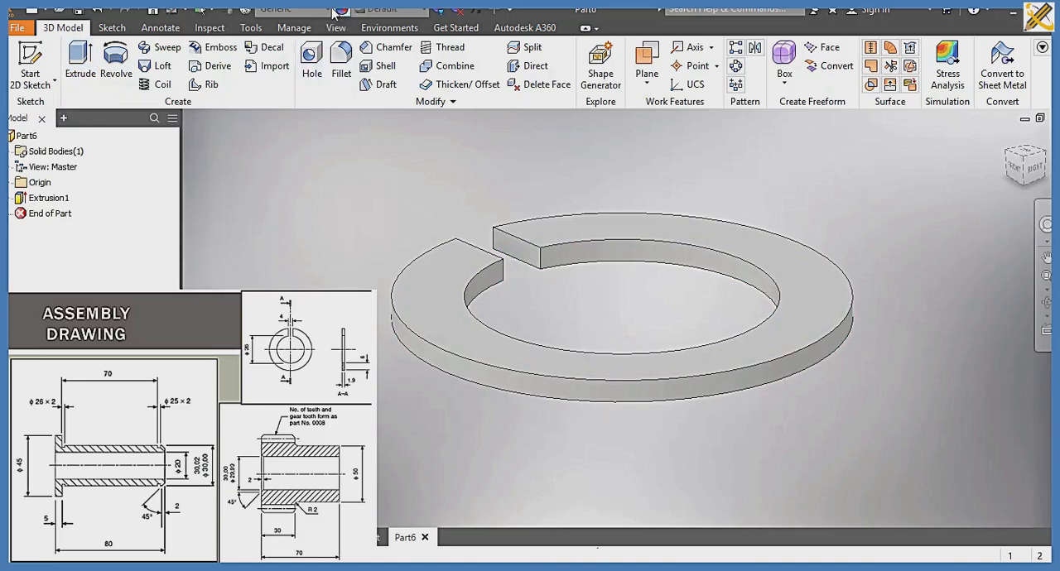
Step: Assign the material Brass, Soft Yellow to the ring part
{"action": "left_click", "coordinate": [329, 9]}
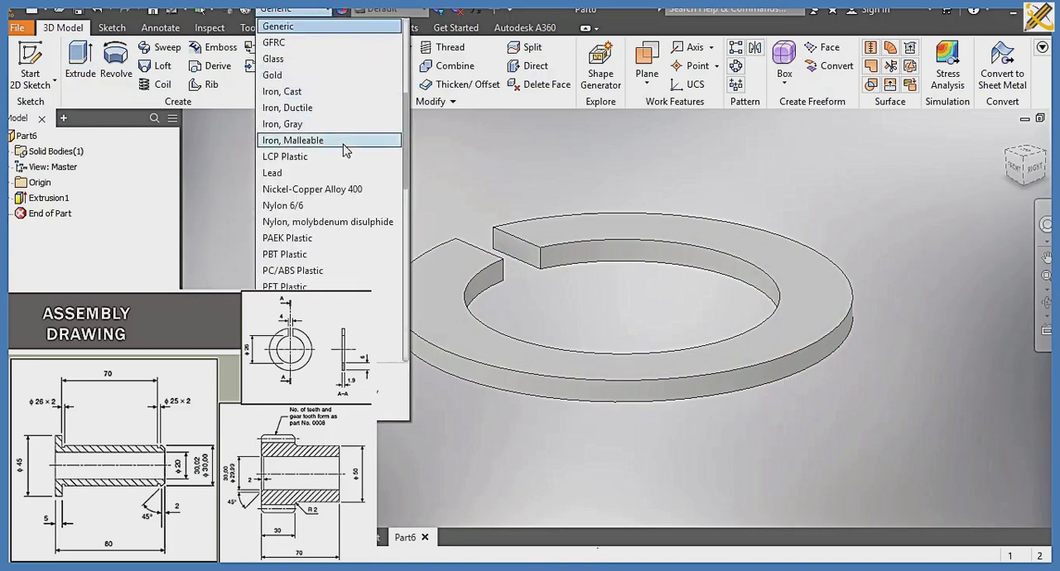
{"action": "scroll", "coordinate": [331, 132], "scroll_direction": "up", "scroll_amount": 3}
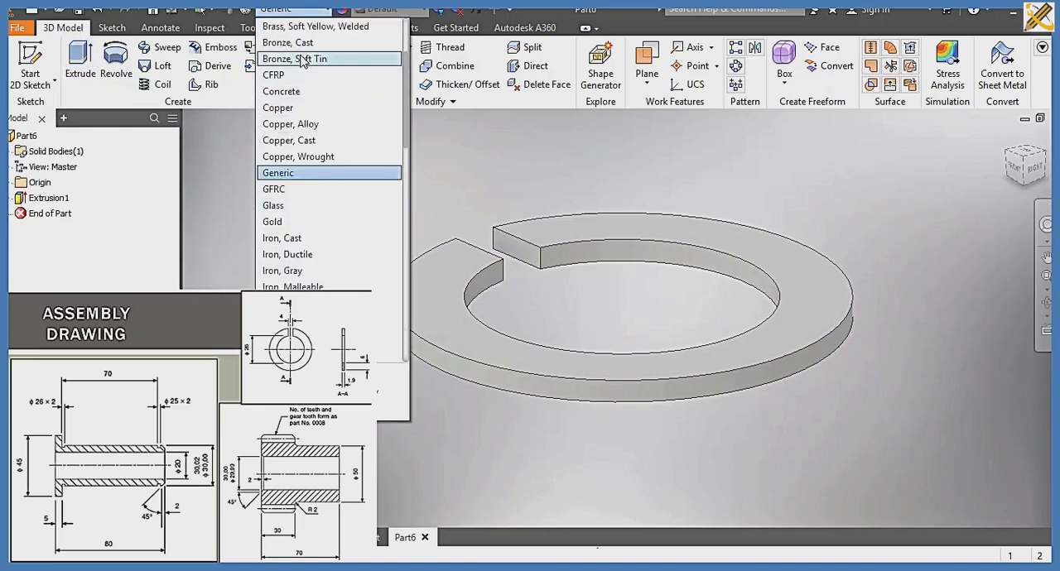
{"action": "scroll", "coordinate": [303, 58], "scroll_direction": "up", "scroll_amount": 1}
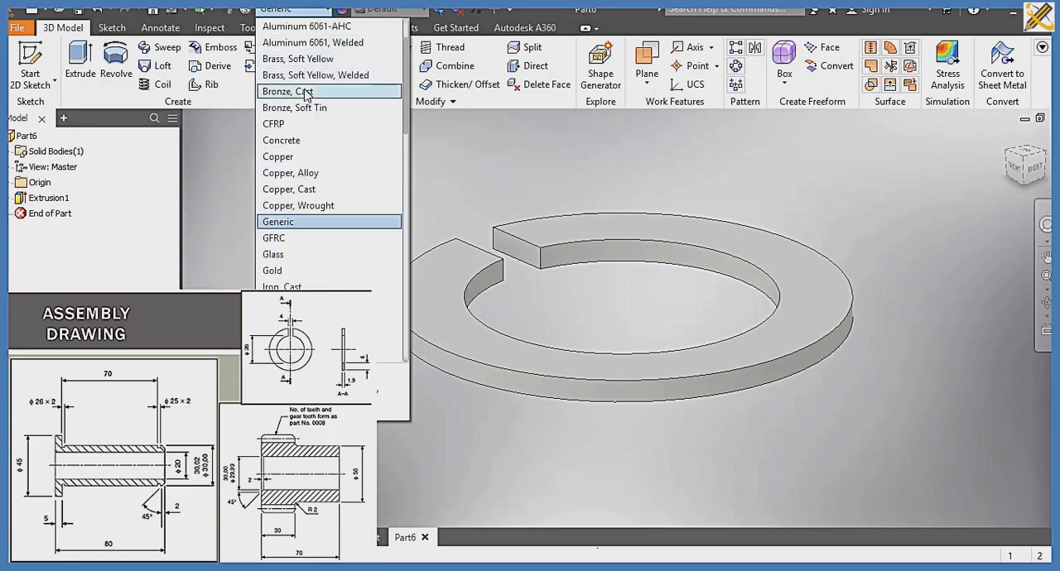
{"action": "left_click", "coordinate": [297, 60]}
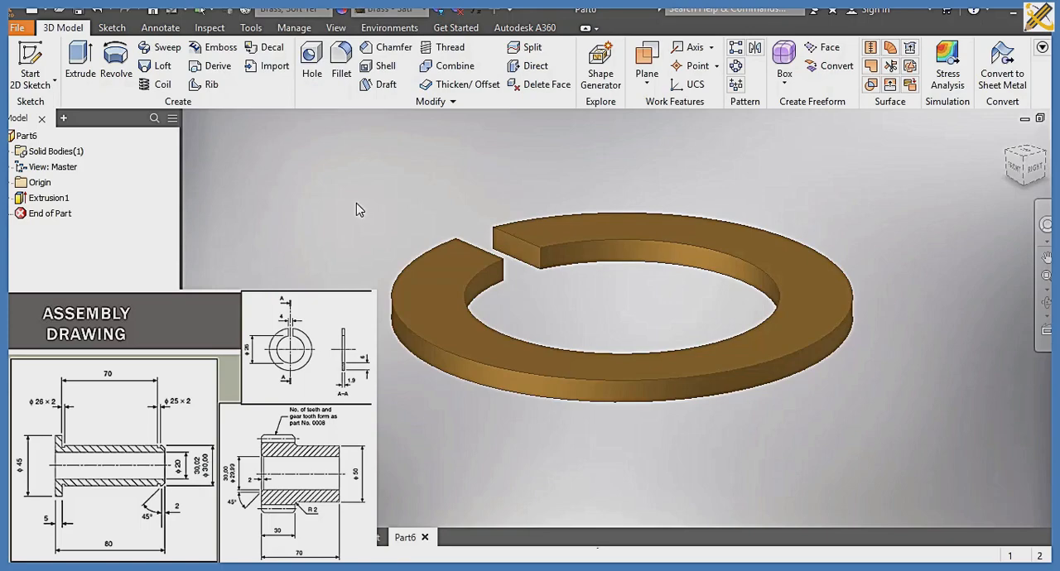
Step: Save the slotted ring part as PART 2 in the SLIDE 10 folder
{"action": "key", "text": "ctrl+s"}
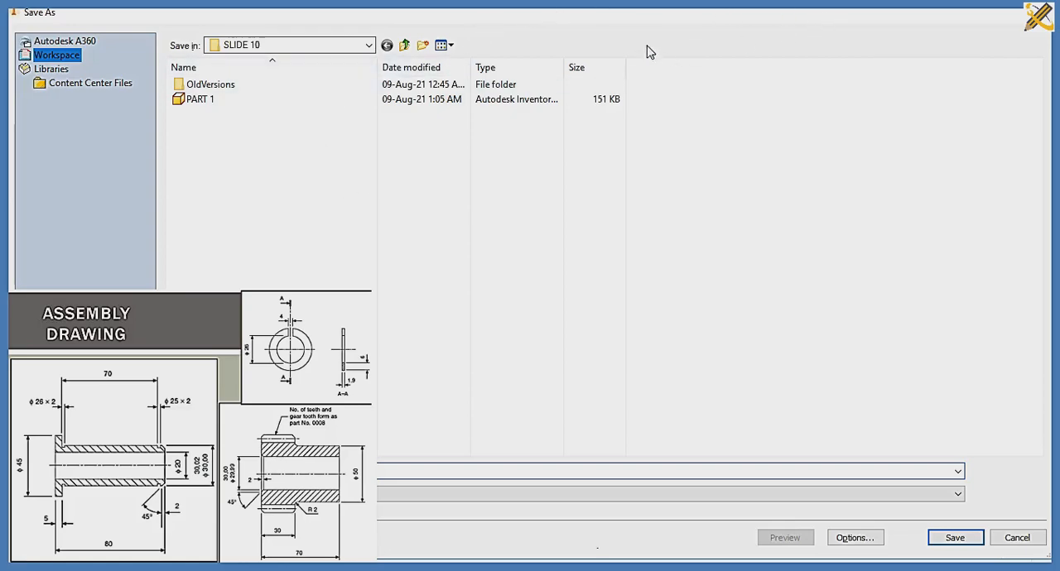
{"action": "double_click", "coordinate": [550, 18]}
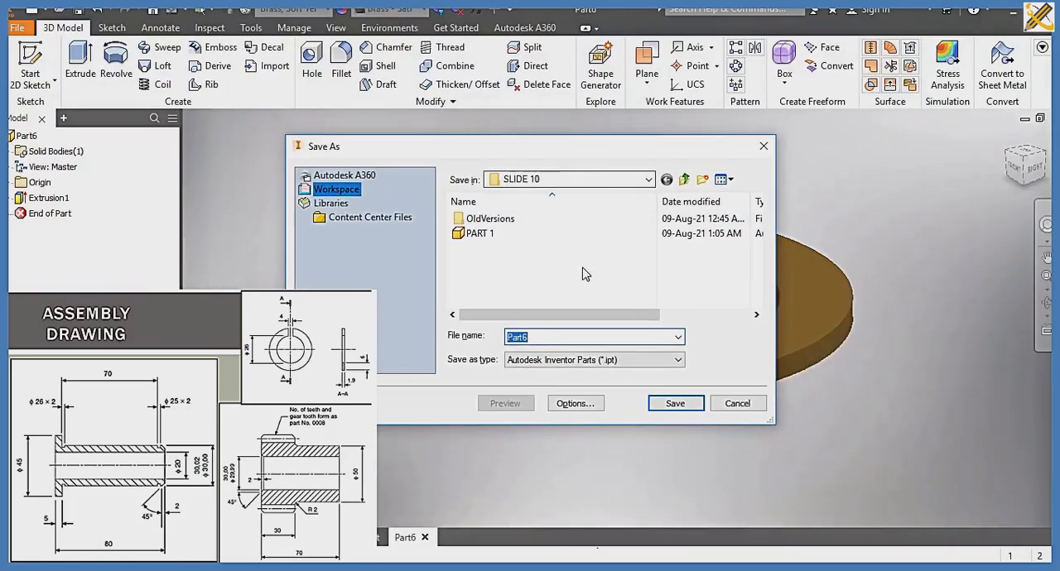
{"action": "type", "text": "PAR"}
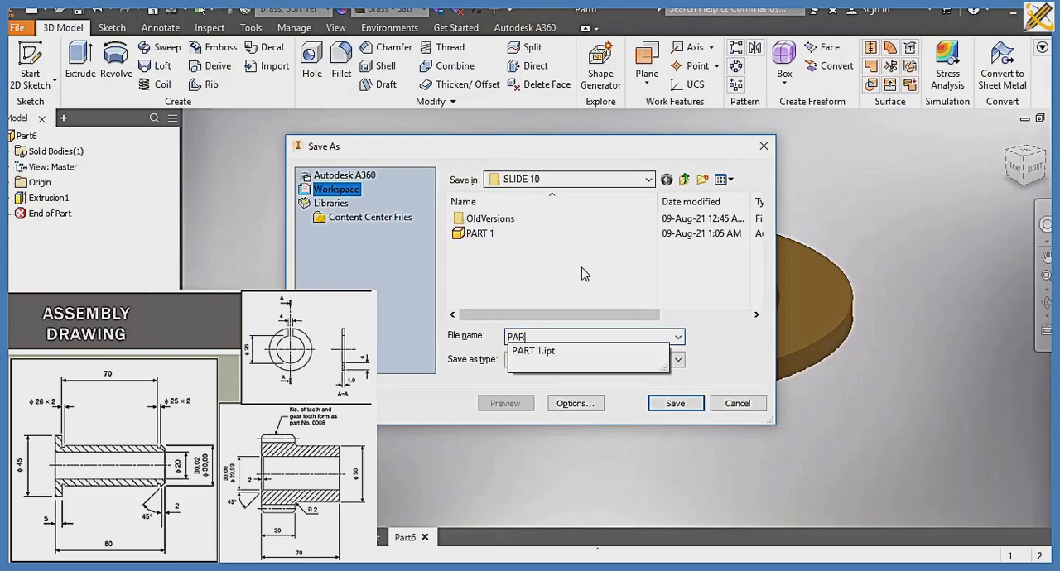
{"action": "type", "text": "T 2"}
{"action": "key", "text": "Return"}
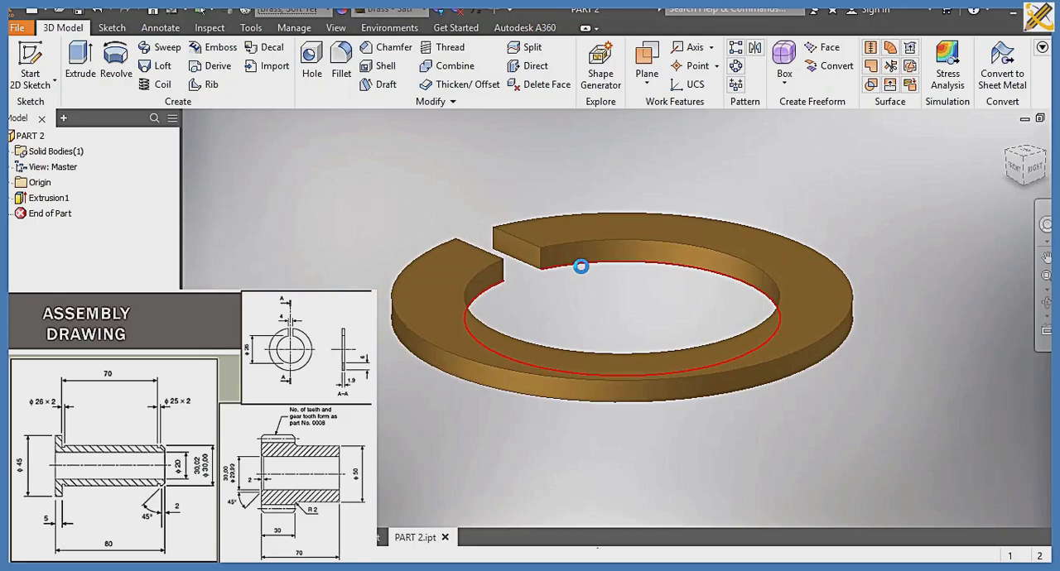
Step: Create a new part from the metric Standard (mm).ipt template and start a sketch on the YZ plane
{"action": "key", "text": "ctrl+n"}
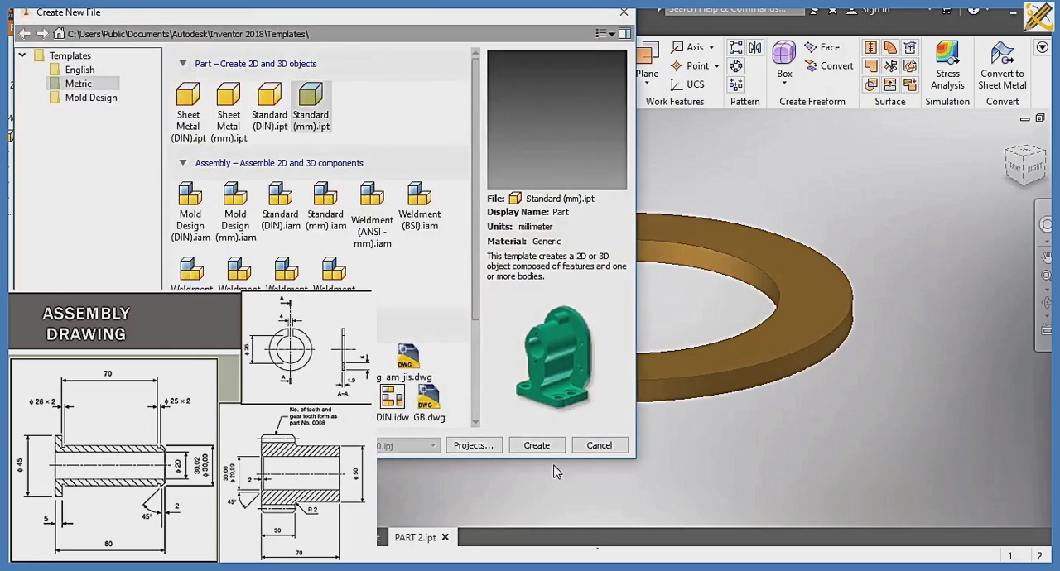
{"action": "left_click", "coordinate": [536, 447]}
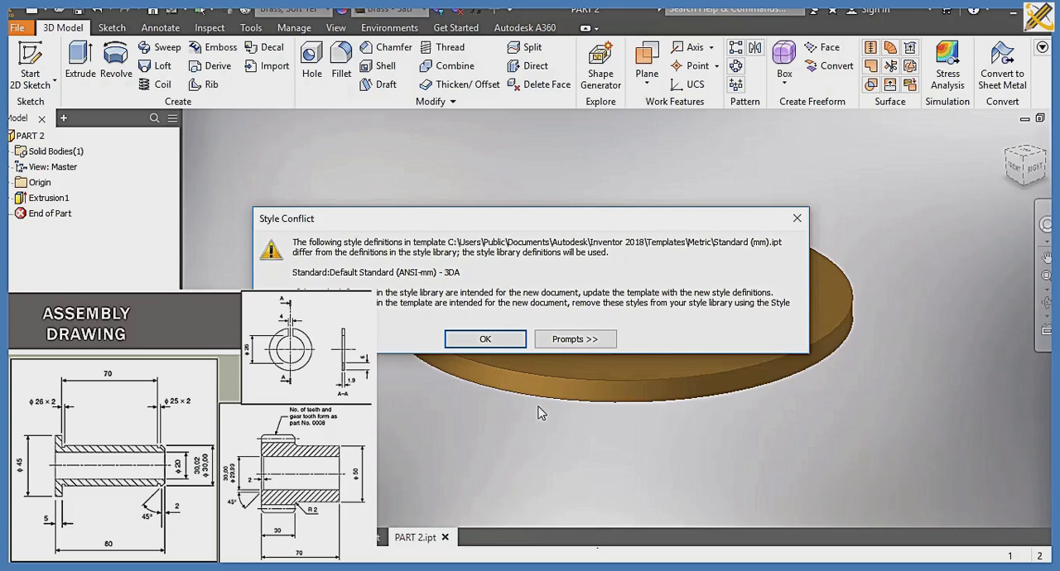
{"action": "left_click", "coordinate": [502, 340]}
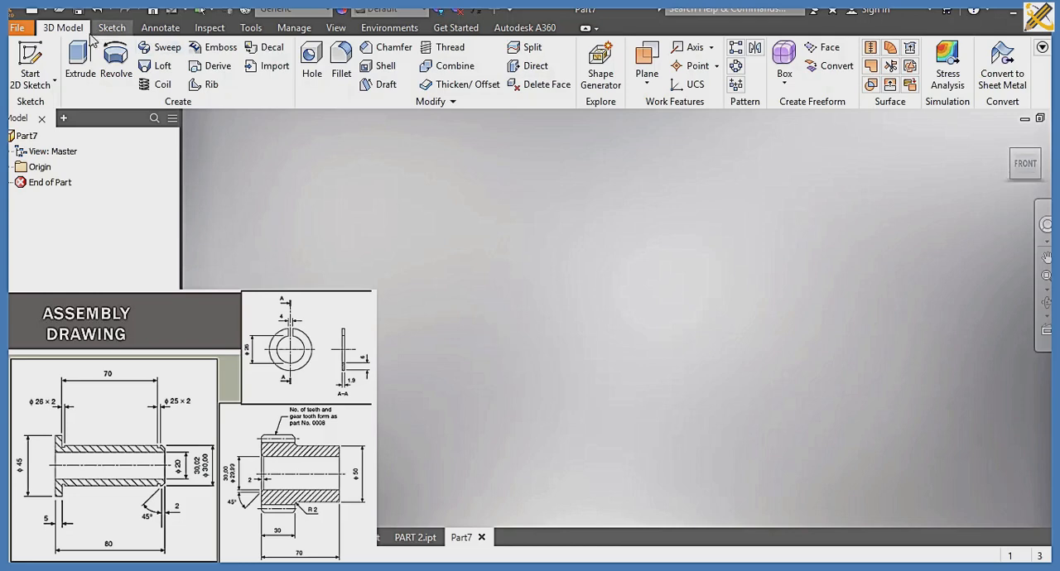
{"action": "left_click", "coordinate": [30, 59]}
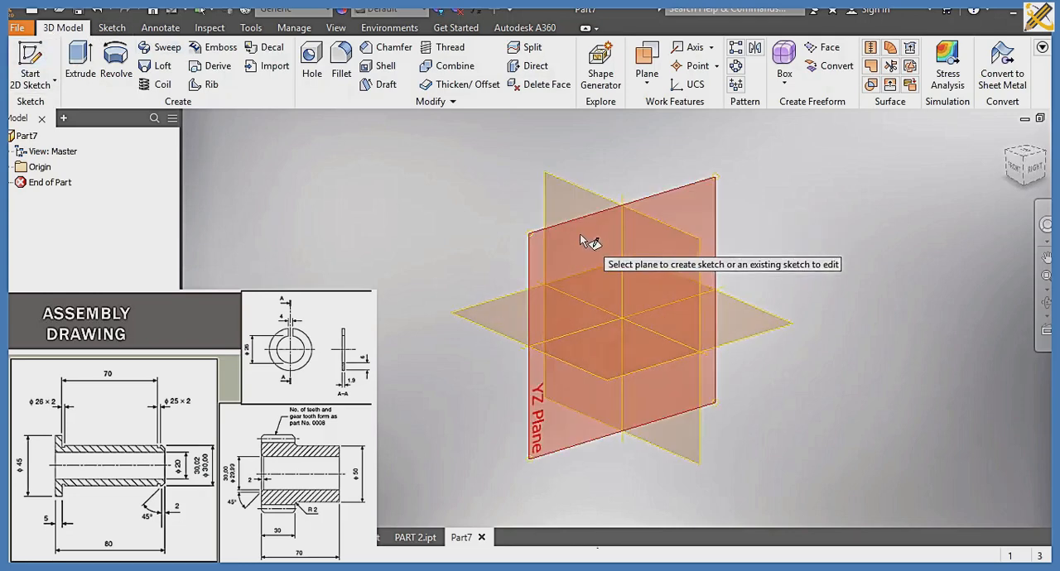
{"action": "left_click", "coordinate": [578, 237]}
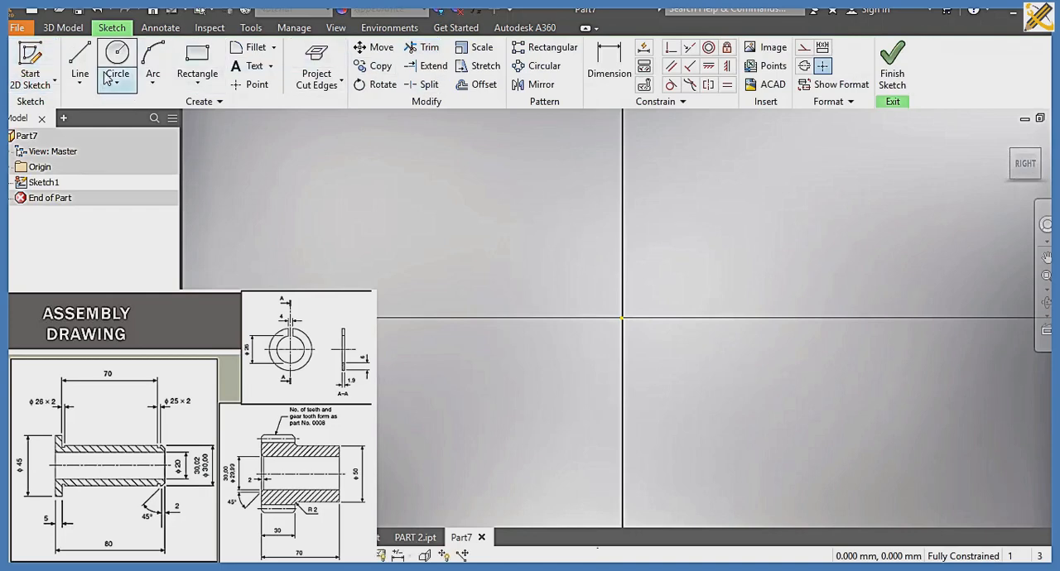
Step: Sketch a closed stepped profile from the origin, about 14.8 mm high, 9.5 mm wide at its base and 16.3 mm wide at its upper edge
{"action": "left_click", "coordinate": [80, 63]}
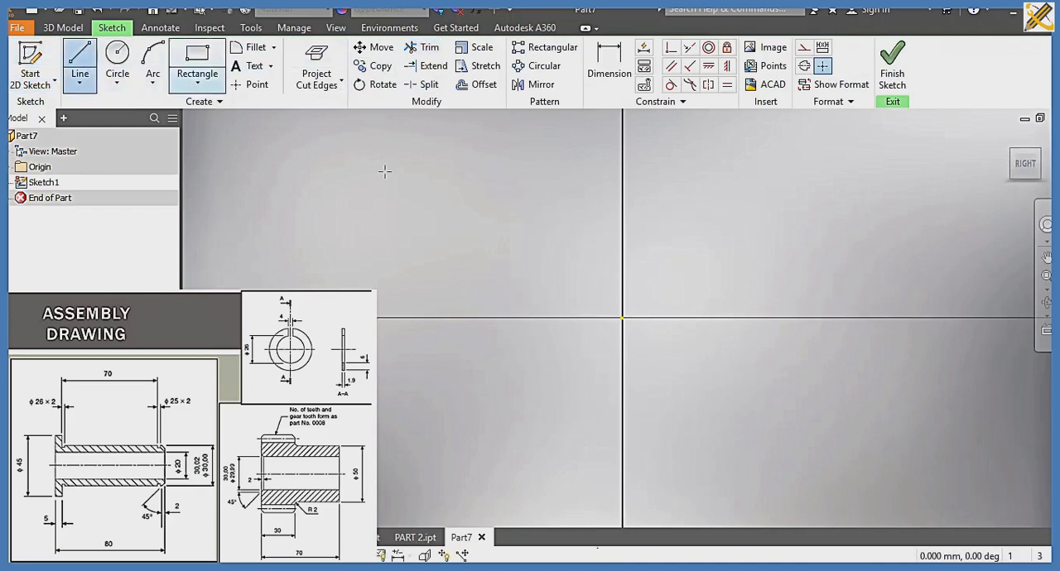
{"action": "left_click", "coordinate": [622, 318]}
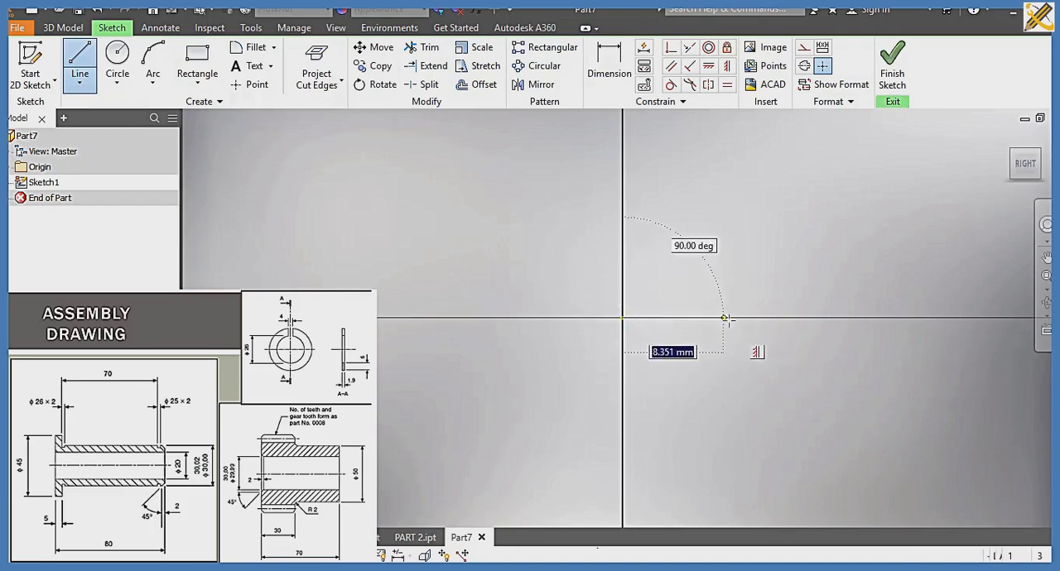
{"action": "left_click", "coordinate": [737, 319]}
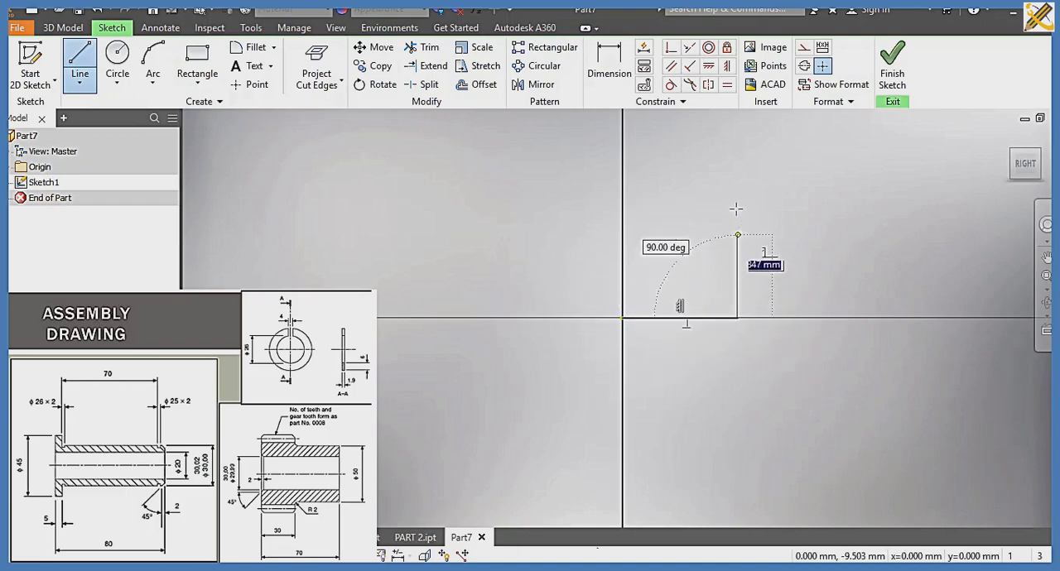
{"action": "left_click", "coordinate": [737, 184]}
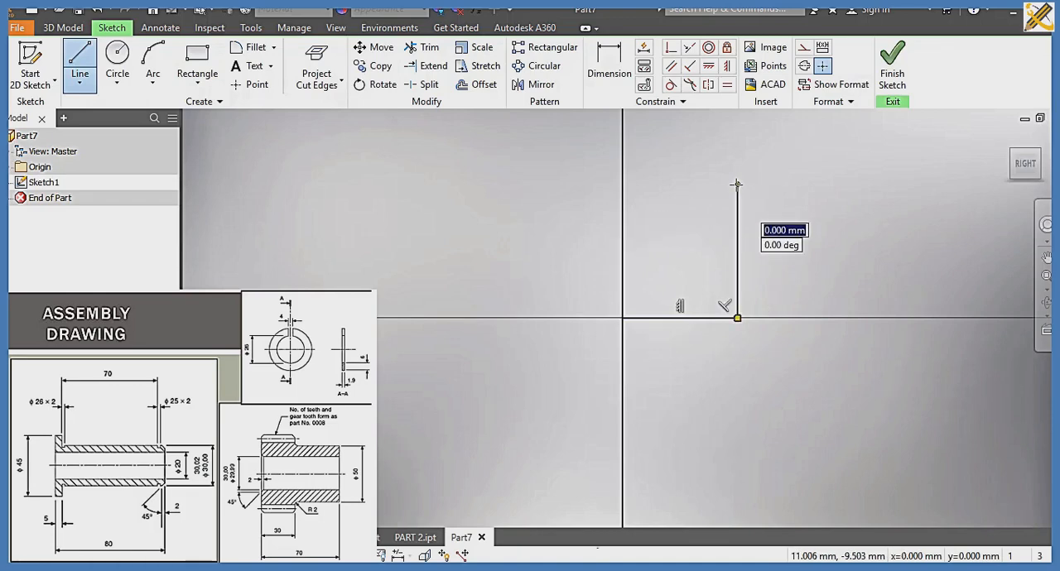
{"action": "left_click", "coordinate": [820, 185]}
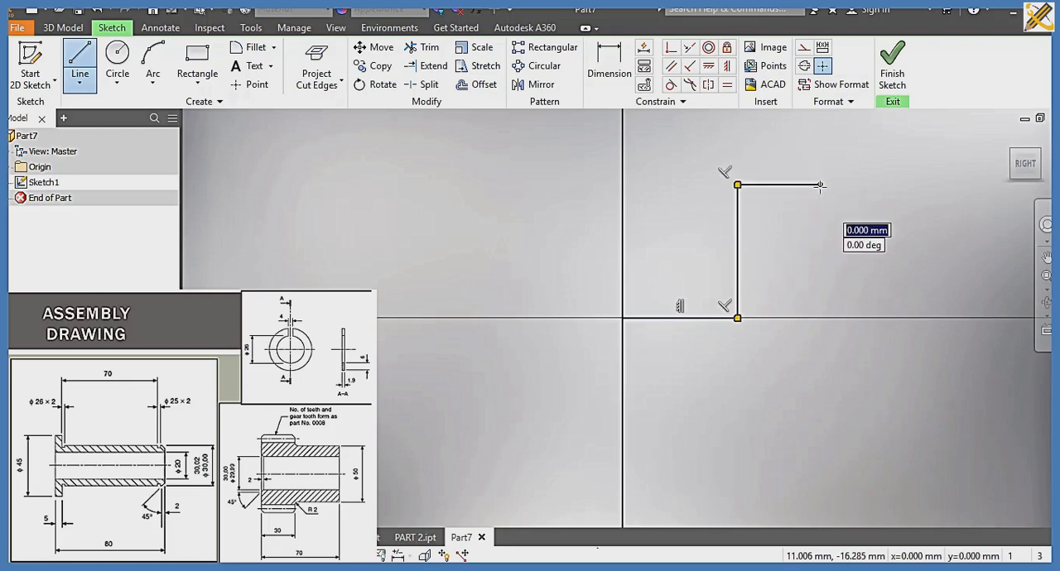
{"action": "left_click", "coordinate": [820, 137]}
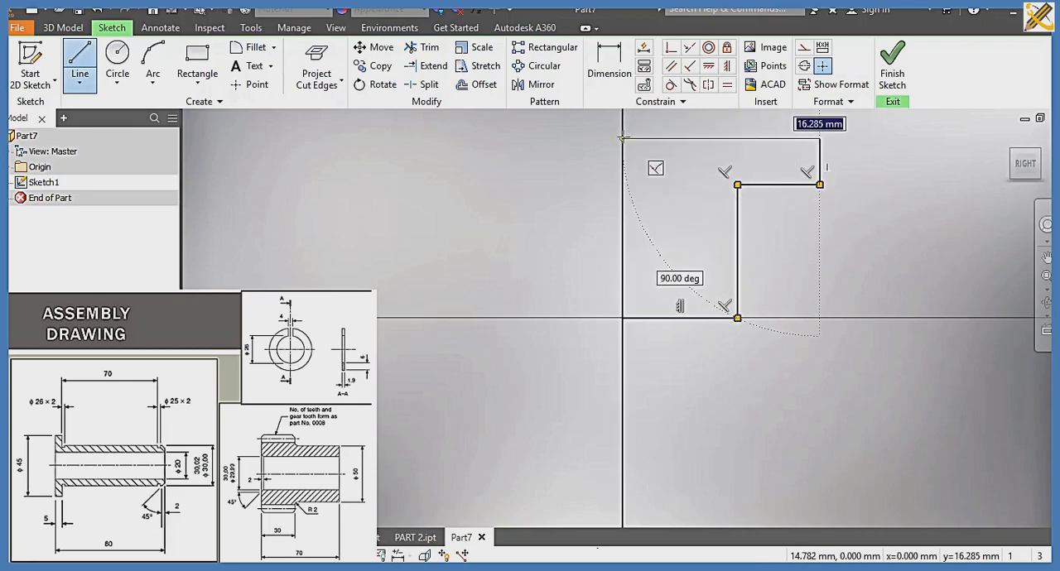
{"action": "left_click", "coordinate": [622, 139]}
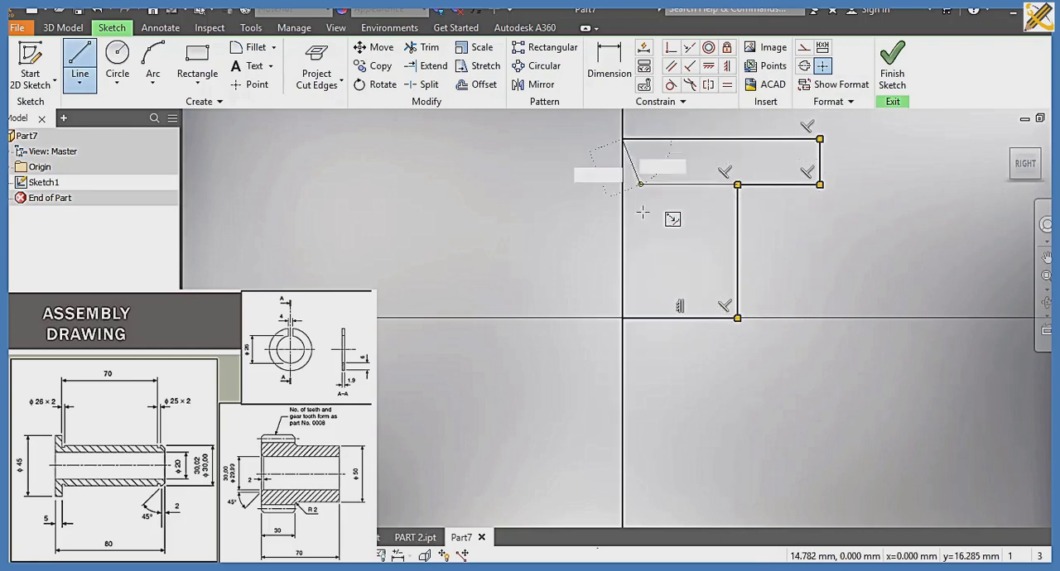
{"action": "left_click", "coordinate": [622, 318]}
Step: Dimension the profile's full-height vertical edge on the axis as 70 mm and its base edge as 25 mm
{"action": "left_click", "coordinate": [598, 83]}
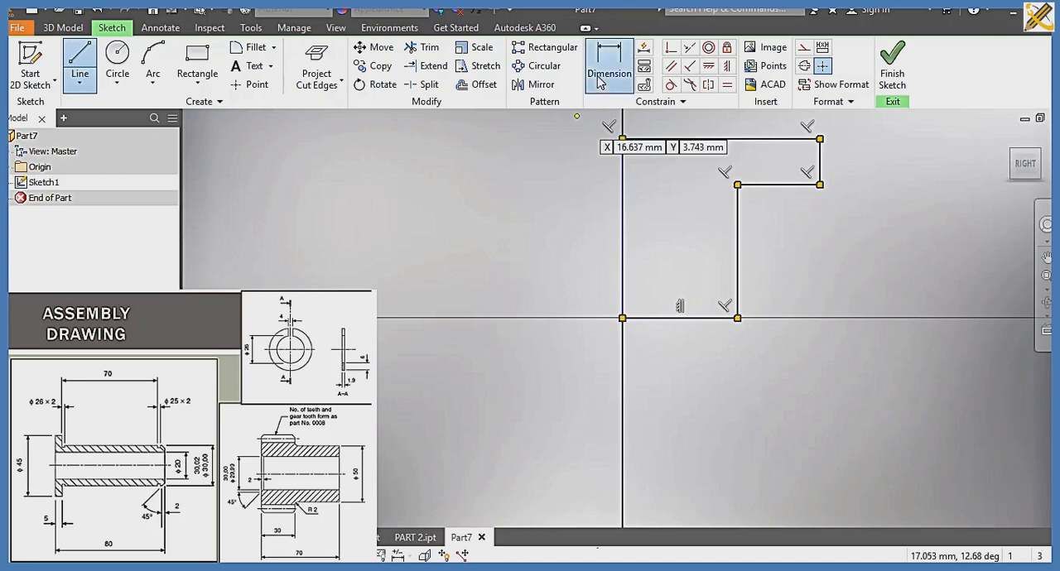
{"action": "left_click", "coordinate": [622, 192]}
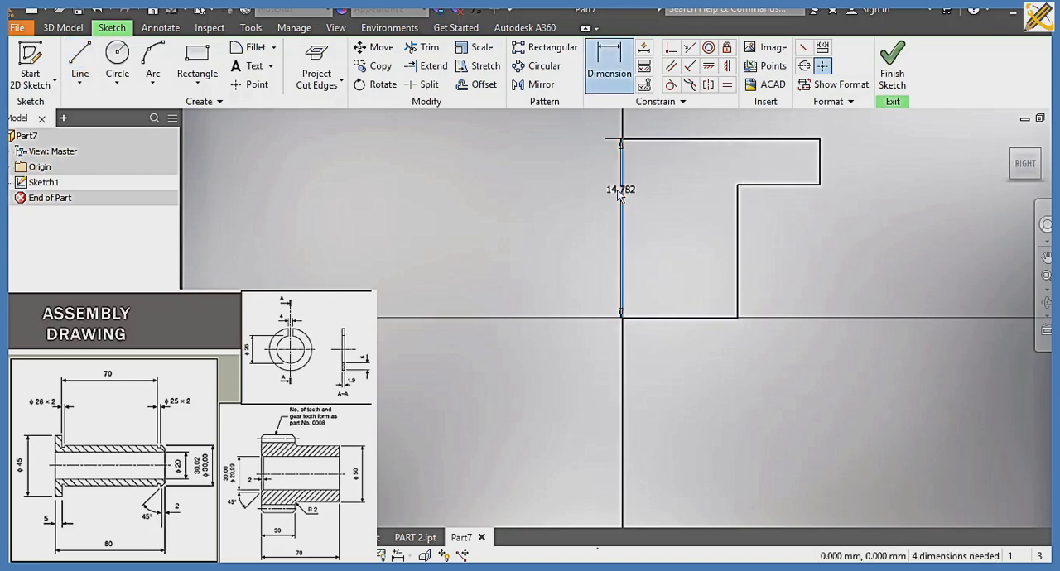
{"action": "left_click", "coordinate": [577, 207]}
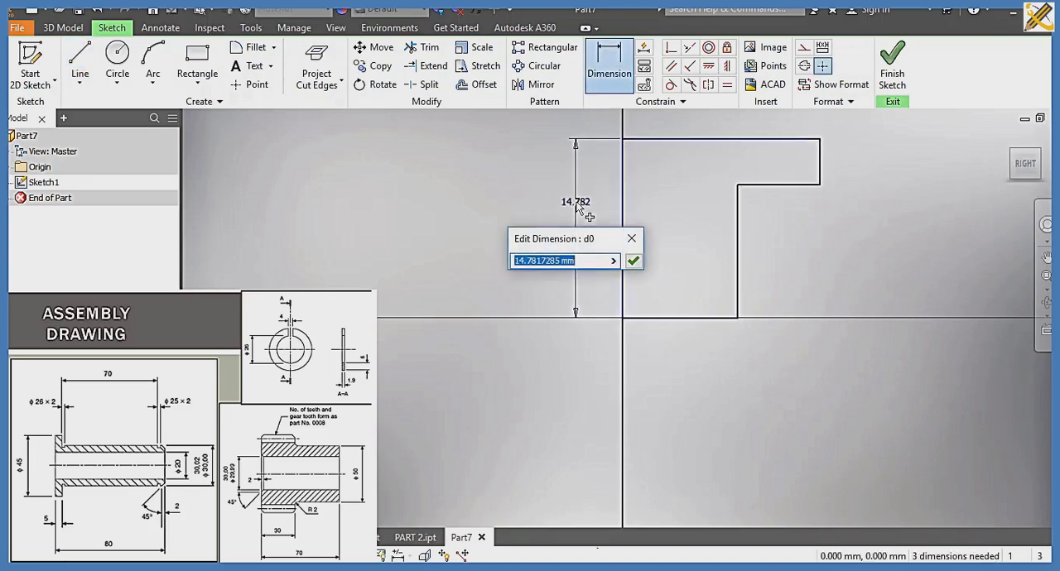
{"action": "type", "text": "70"}
{"action": "key", "text": "Return"}
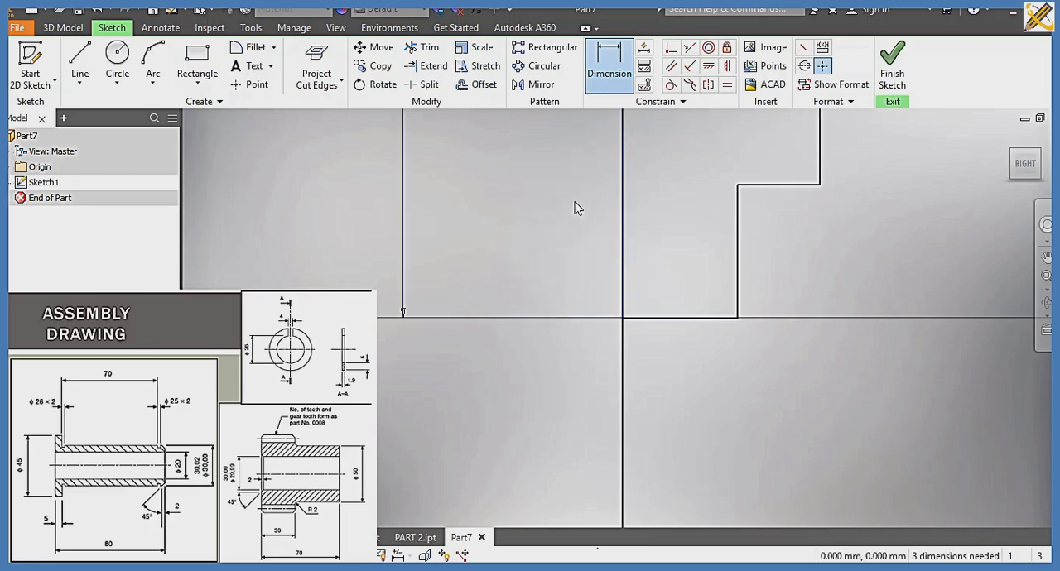
{"action": "left_click", "coordinate": [671, 318]}
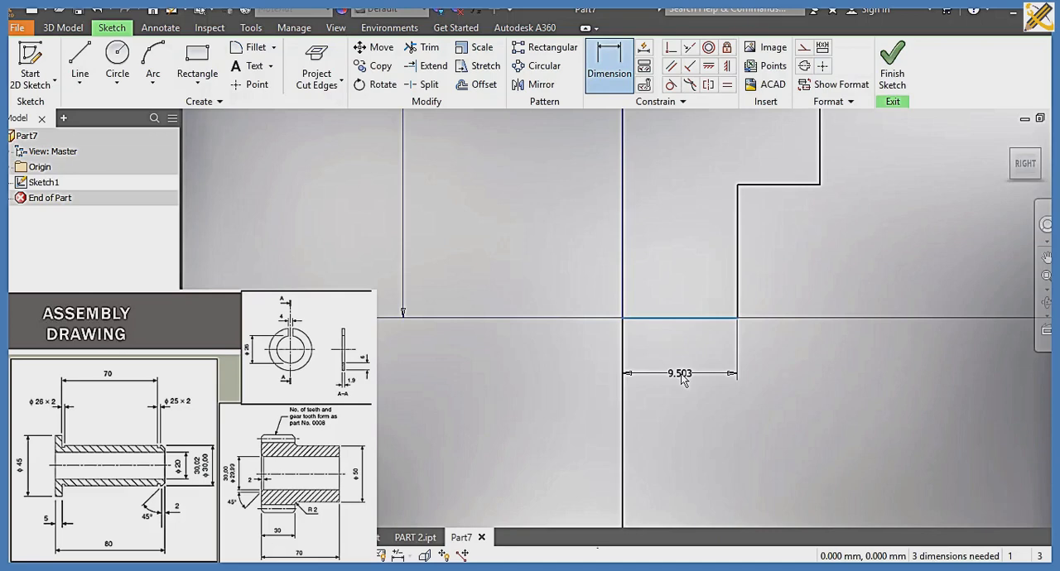
{"action": "left_click", "coordinate": [681, 377]}
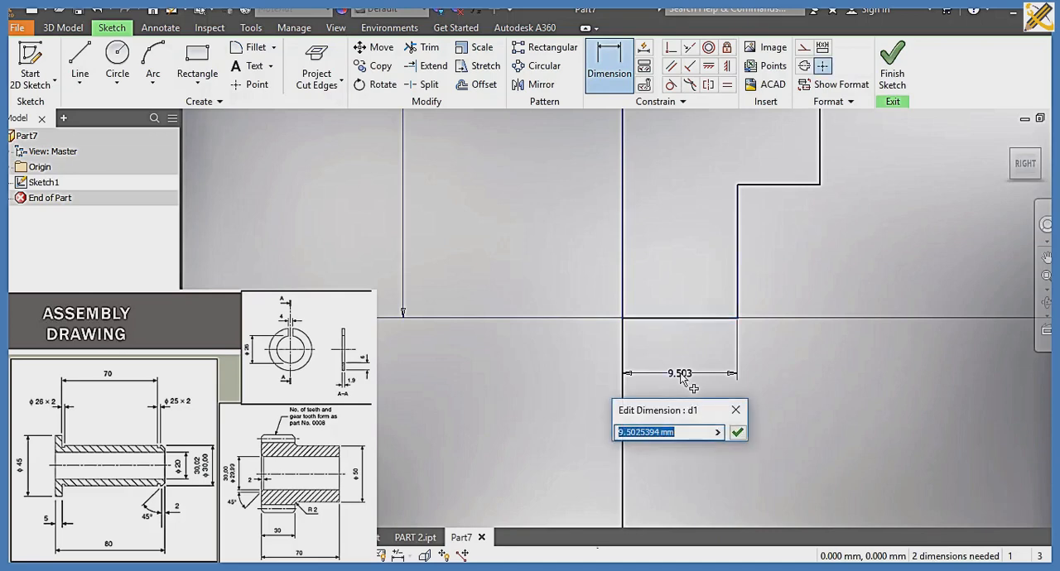
{"action": "type", "text": "25"}
{"action": "key", "text": "Return"}
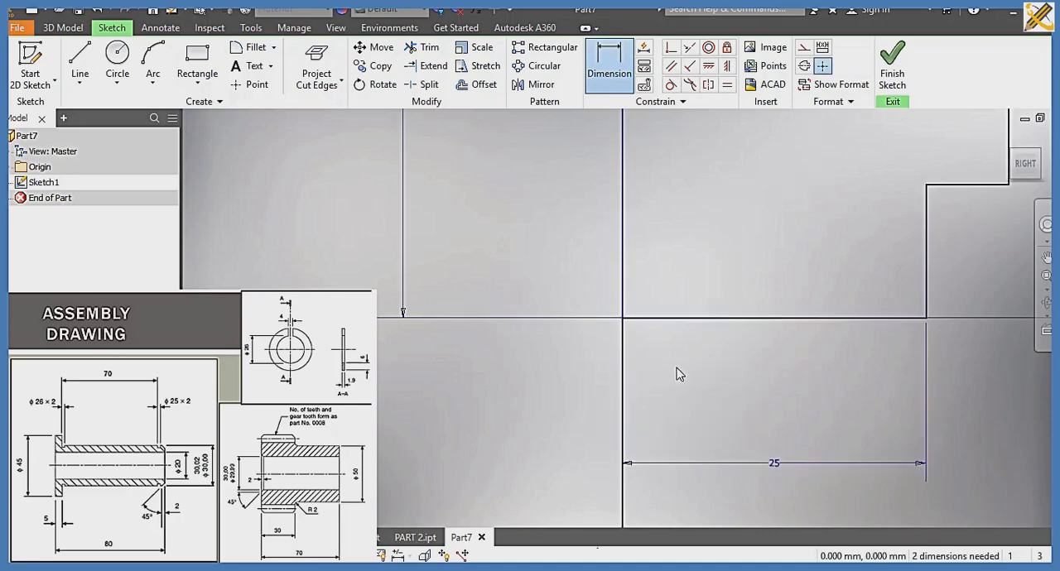
Step: Dimension the outer vertical edge of the profile's wider upper section as 30 mm
{"action": "middle_click_drag", "start_coordinate": [713, 311], "coordinate": [579, 464]}
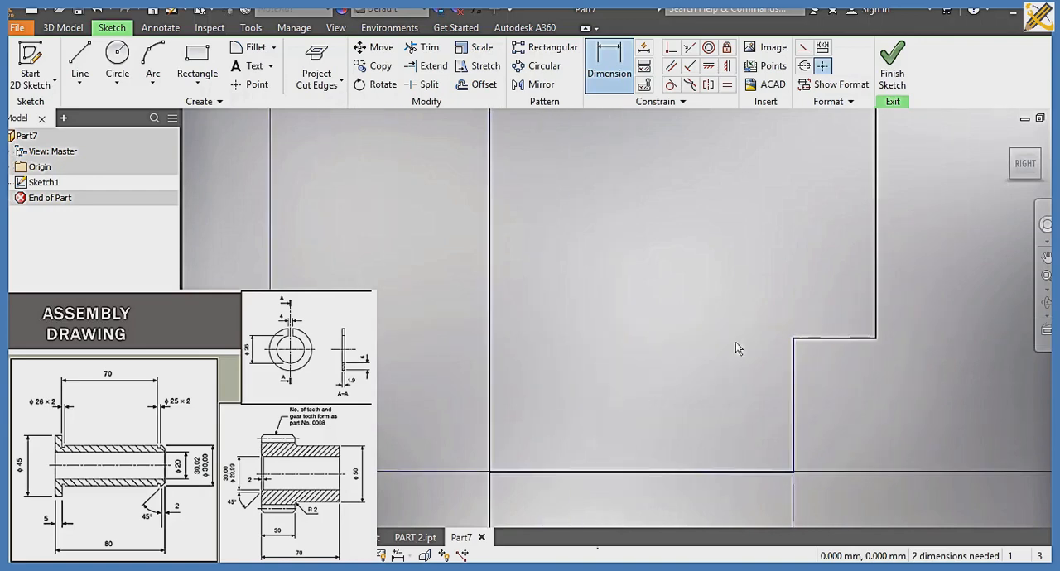
{"action": "left_click", "coordinate": [875, 232]}
{"action": "left_click", "coordinate": [936, 225]}
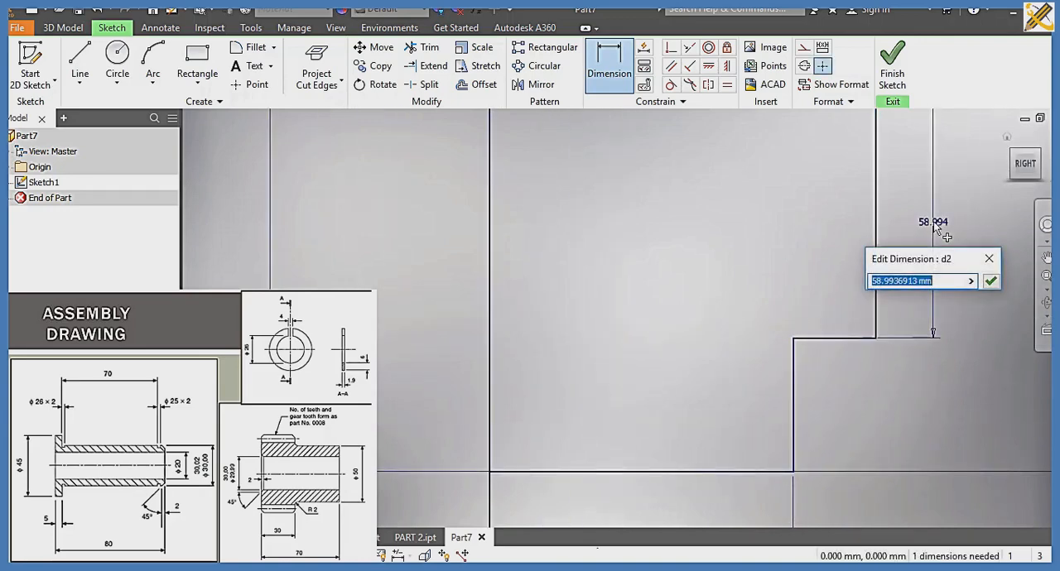
{"action": "type", "text": "30"}
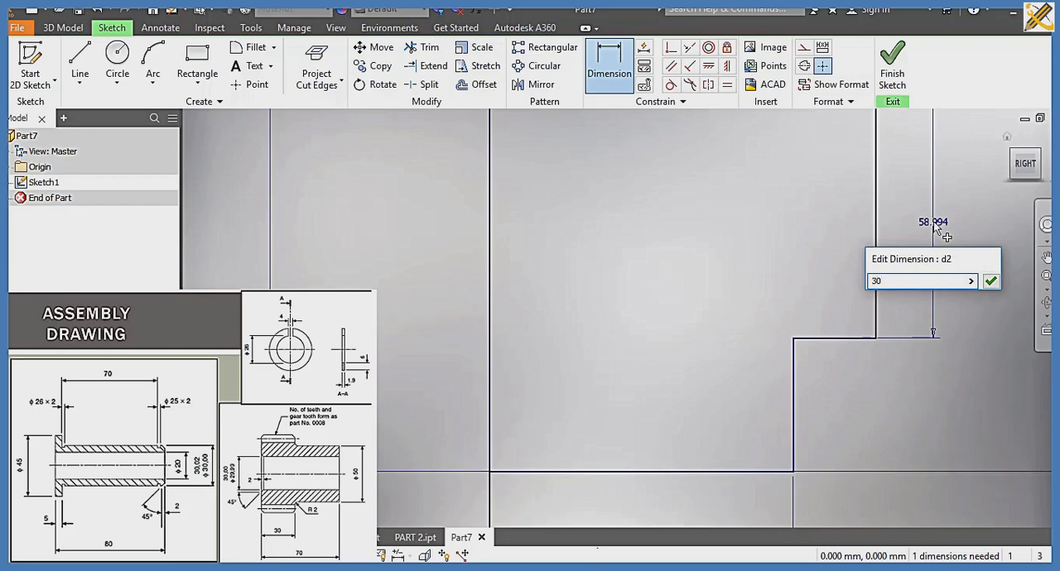
{"action": "key", "text": "Return"}
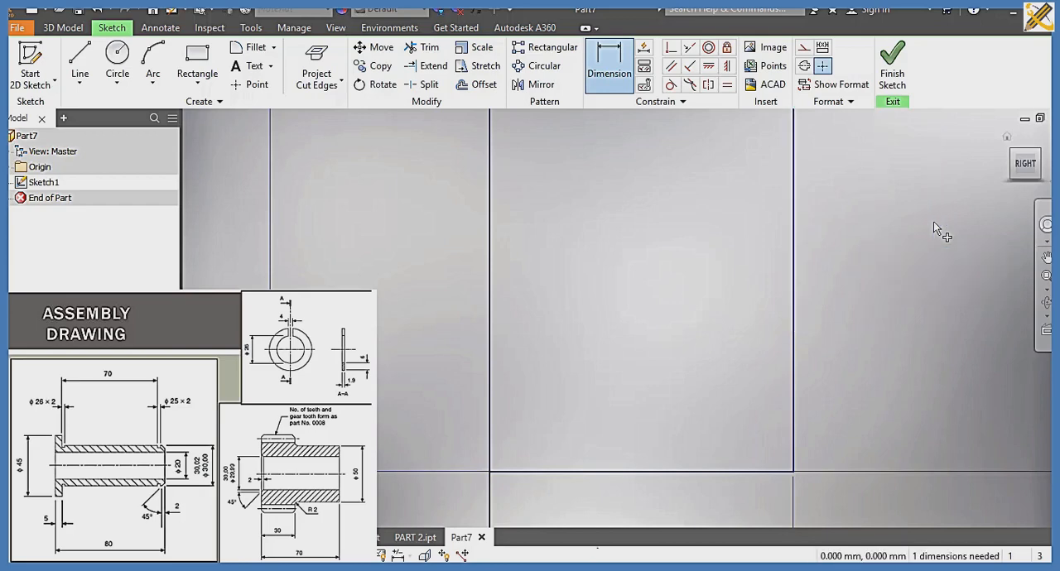
{"action": "left_click", "coordinate": [1026, 164]}
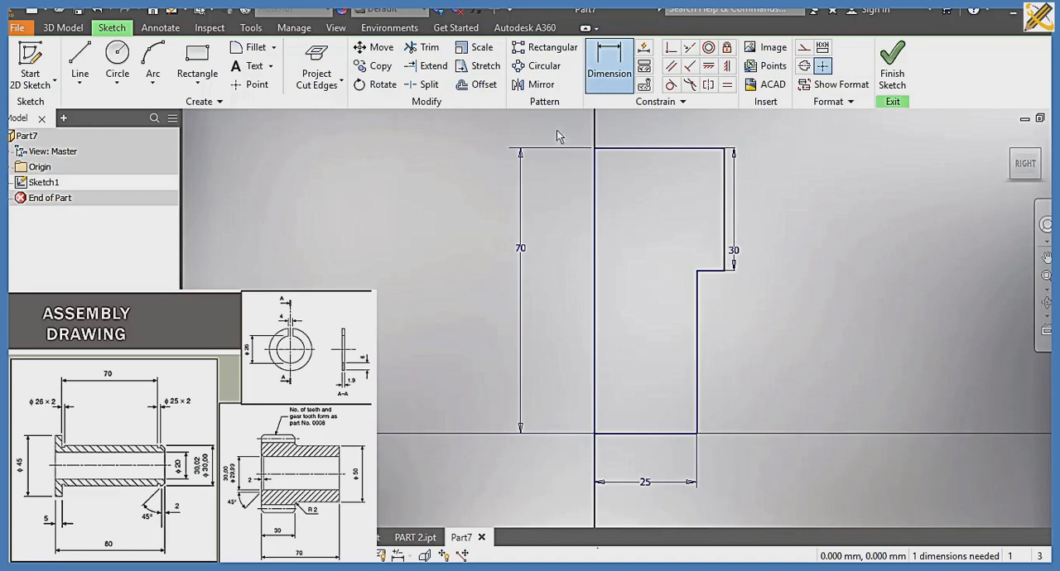
Step: Round the inner corner of the profile's step with a 2 mm sketch fillet
{"action": "left_click", "coordinate": [255, 47]}
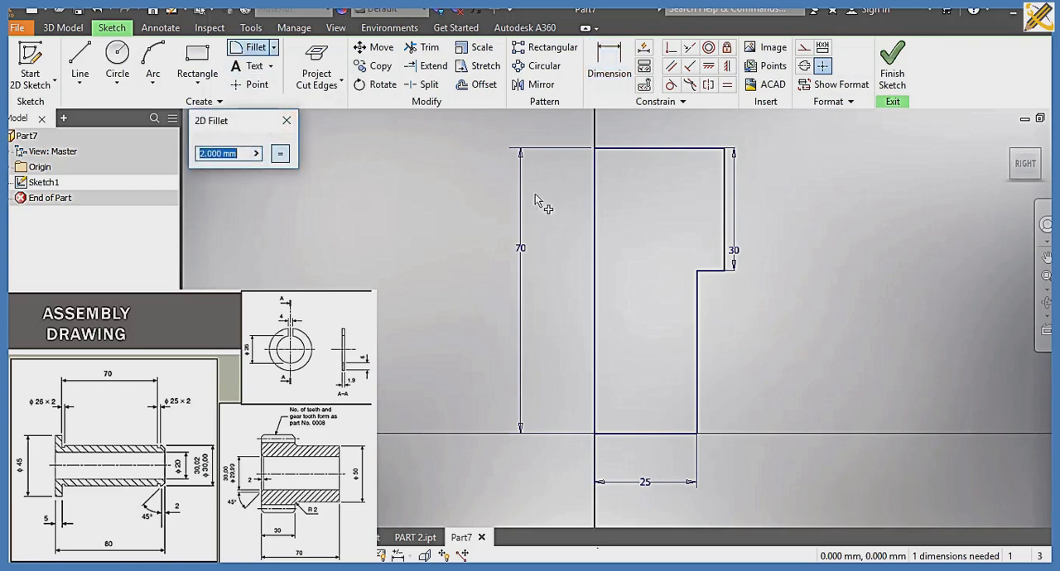
{"action": "left_click", "coordinate": [698, 272]}
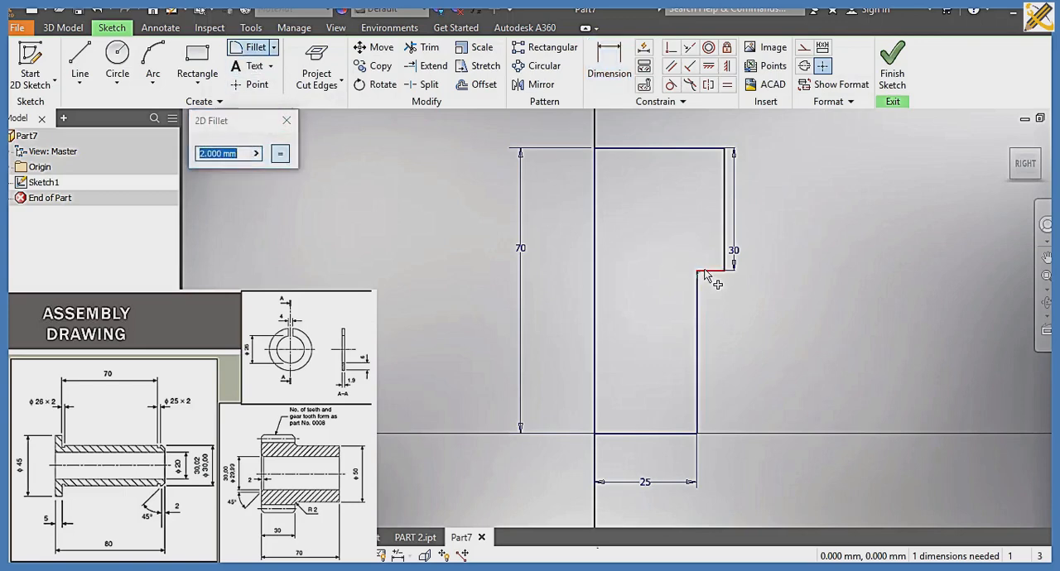
{"action": "left_click", "coordinate": [698, 290]}
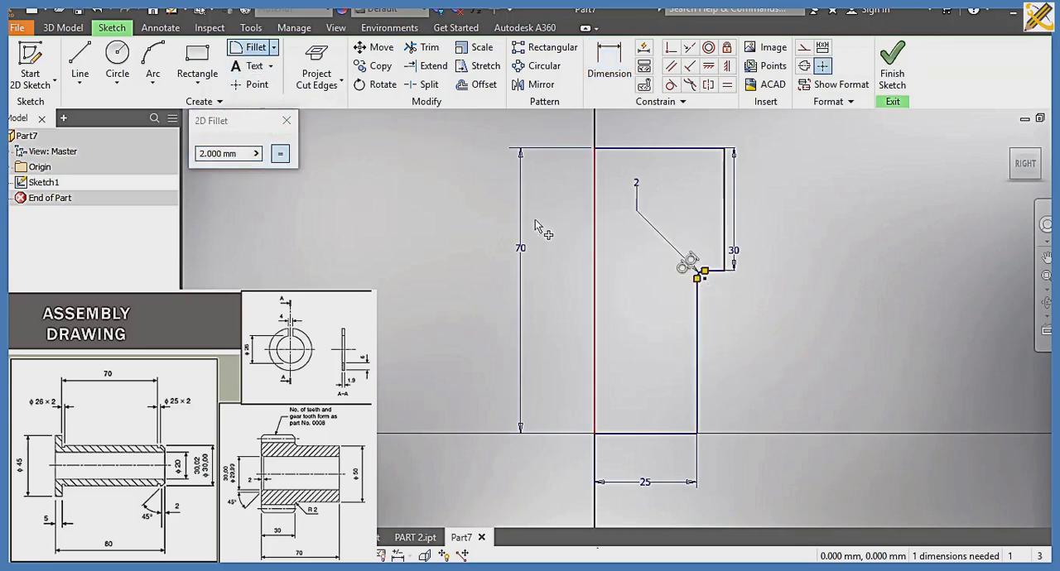
{"action": "left_click", "coordinate": [287, 120]}
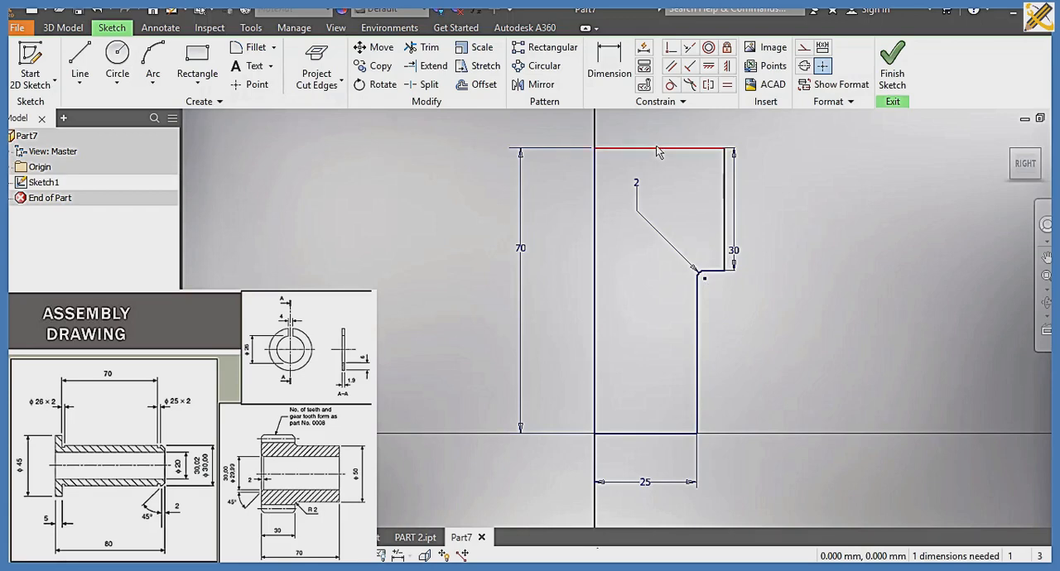
Step: Dimension the upper horizontal edge of the stepped profile as 35 mm
{"action": "left_click", "coordinate": [609, 70]}
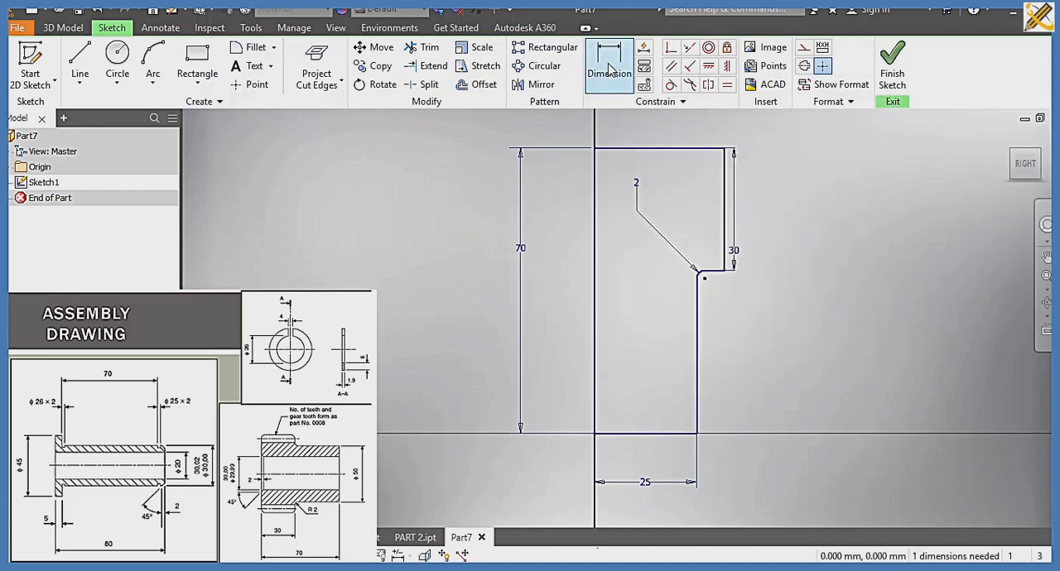
{"action": "left_click", "coordinate": [656, 153]}
{"action": "left_click", "coordinate": [657, 133]}
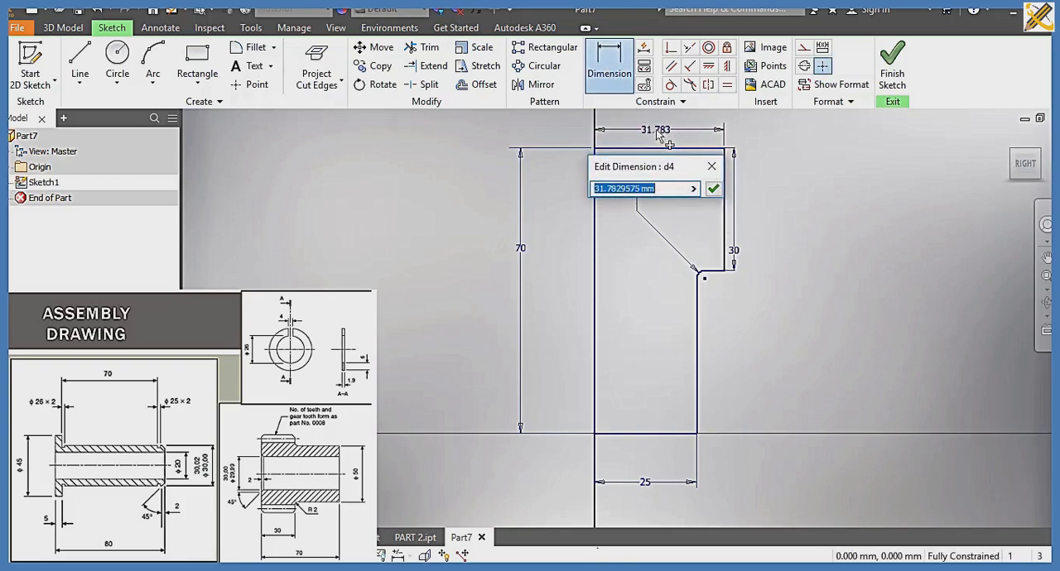
{"action": "type", "text": "3"}
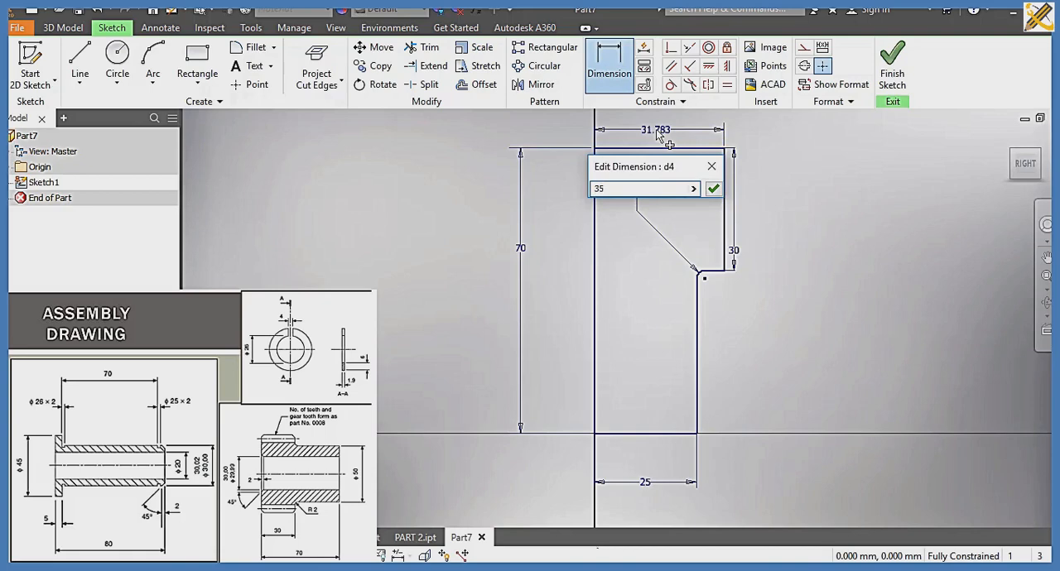
{"action": "type", "text": "5"}
{"action": "key", "text": "Return"}
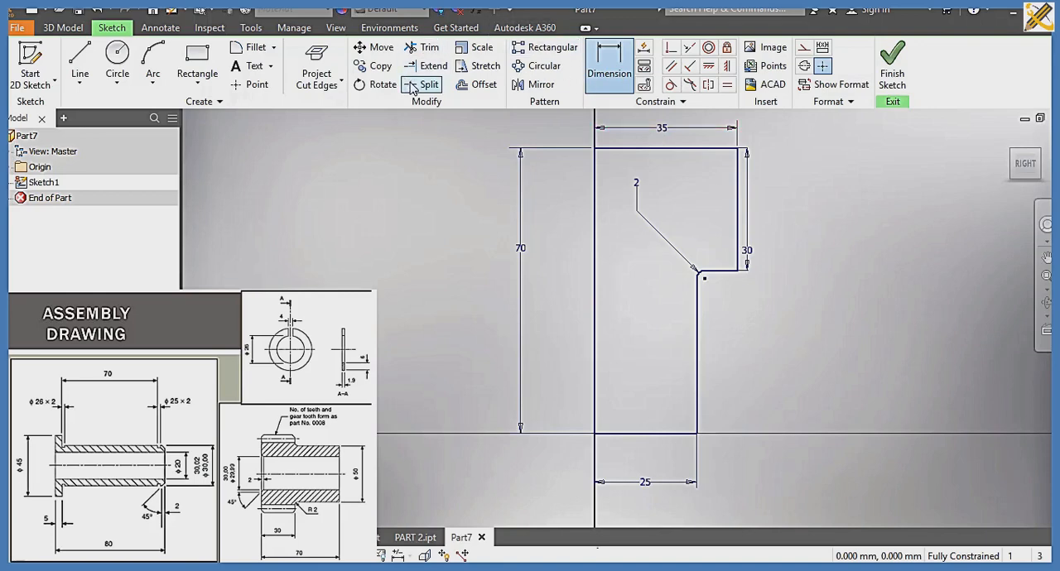
Step: Draw a full-height vertical line inside the profile from its upper edge to its base, about 7.3 mm from the axis edge
{"action": "left_click", "coordinate": [80, 63]}
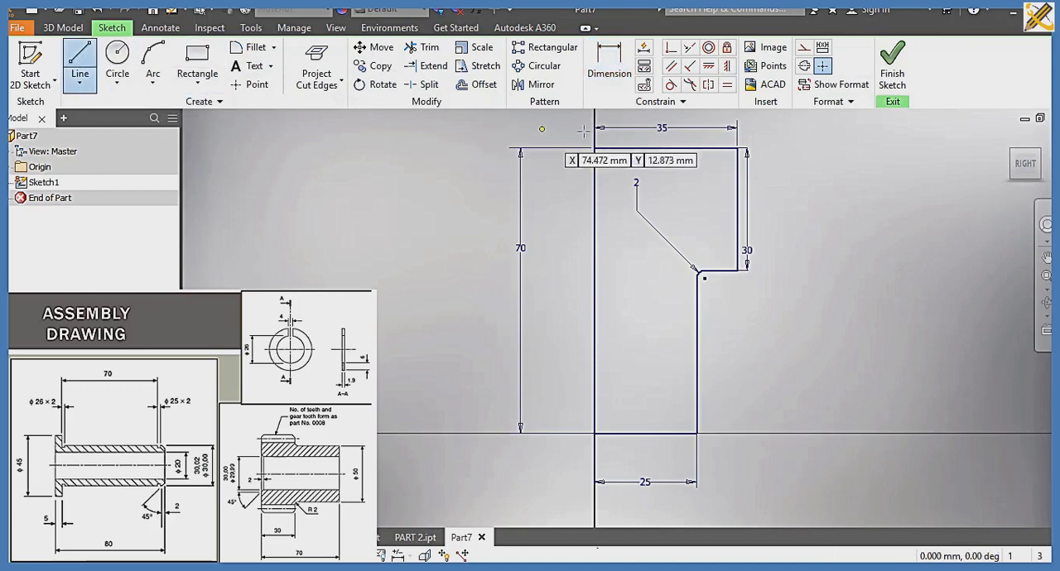
{"action": "left_click", "coordinate": [625, 149]}
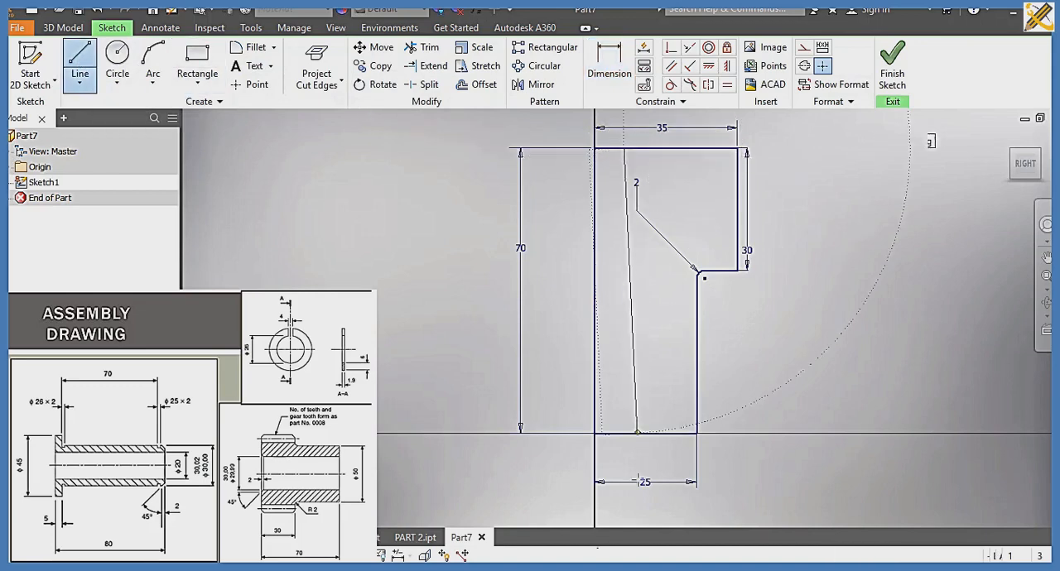
{"action": "left_click", "coordinate": [624, 433]}
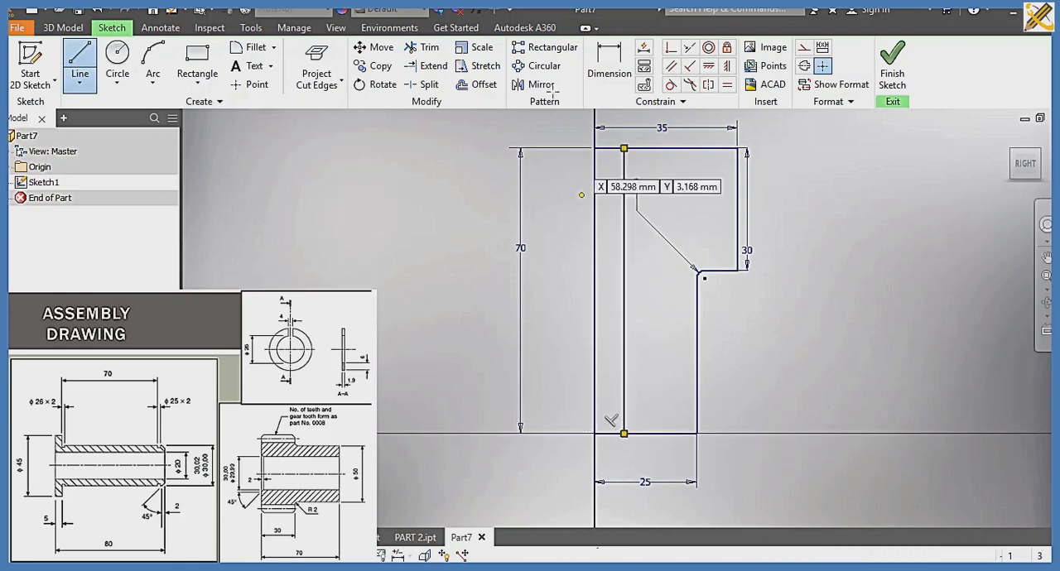
Step: Dimension the distance between the axis edge and the inner vertical line as 15 mm
{"action": "left_click", "coordinate": [621, 83]}
{"action": "left_click", "coordinate": [596, 233]}
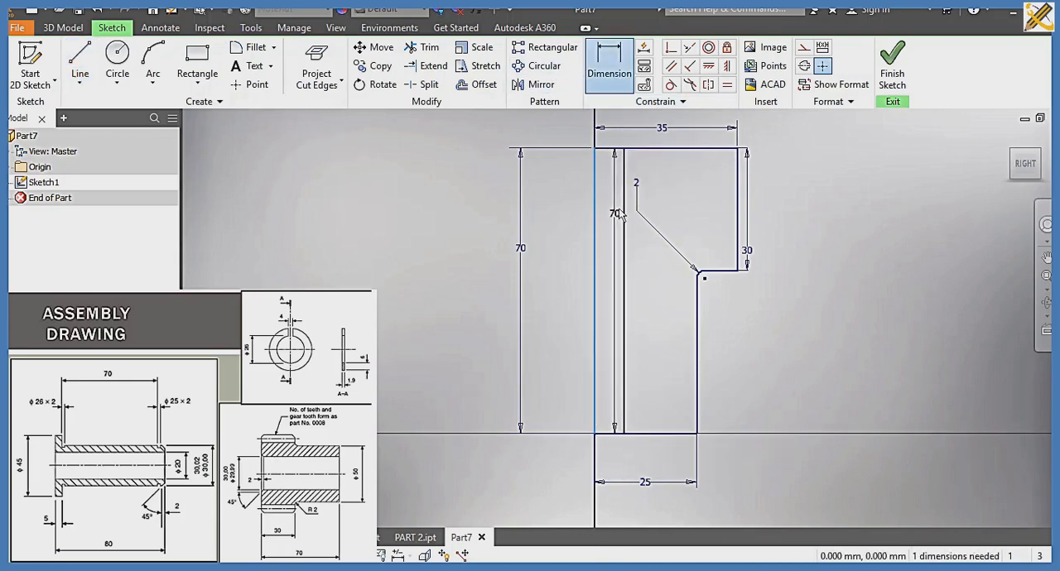
{"action": "left_click", "coordinate": [625, 214]}
{"action": "left_click", "coordinate": [616, 212]}
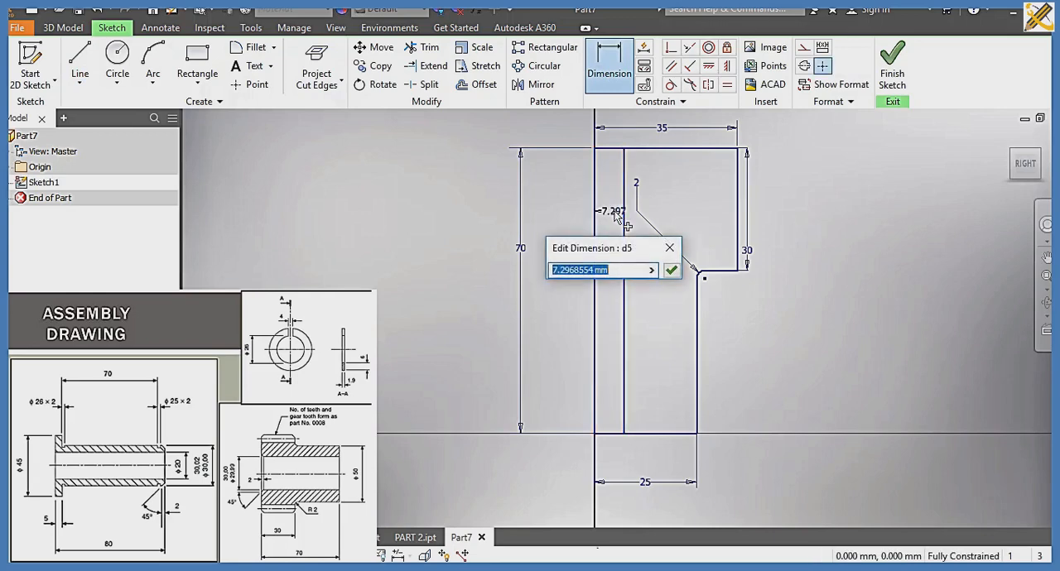
{"action": "type", "text": "15"}
{"action": "key", "text": "Return"}
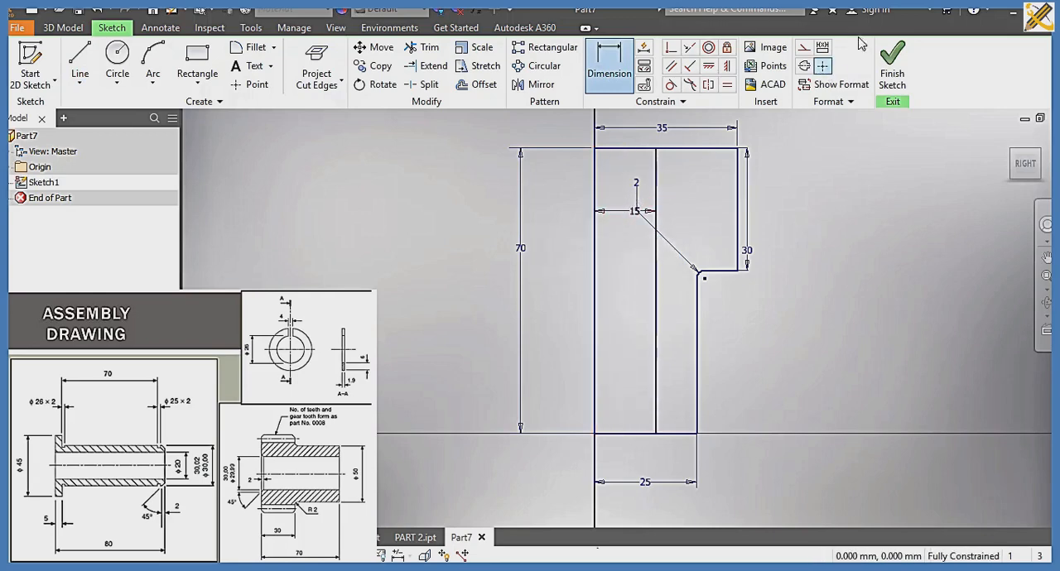
Step: Finish the sketch and revolve the outer stepped region fully around the 70 mm axis edge
{"action": "left_click", "coordinate": [893, 73]}
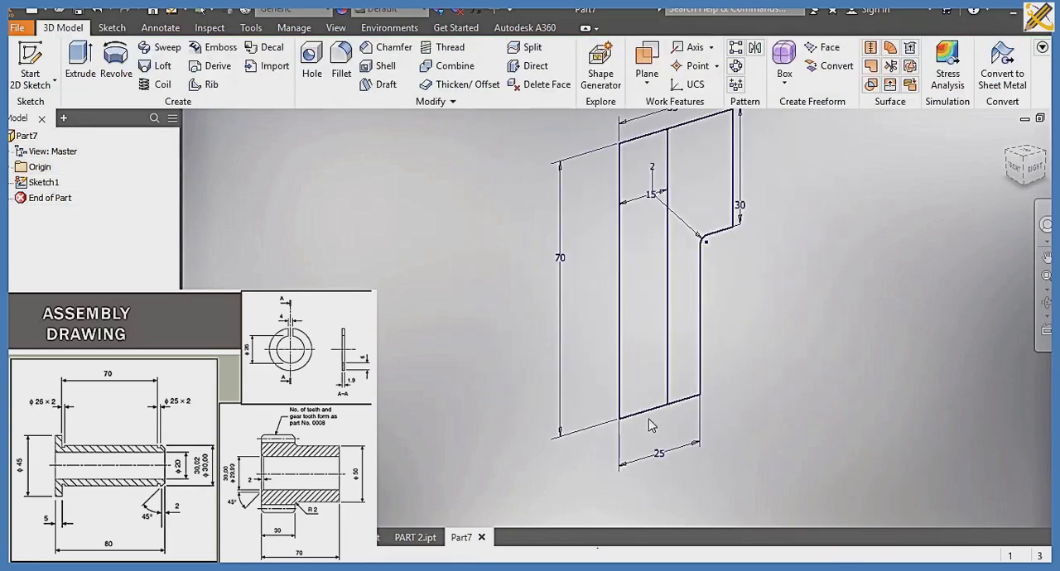
{"action": "left_click", "coordinate": [116, 59]}
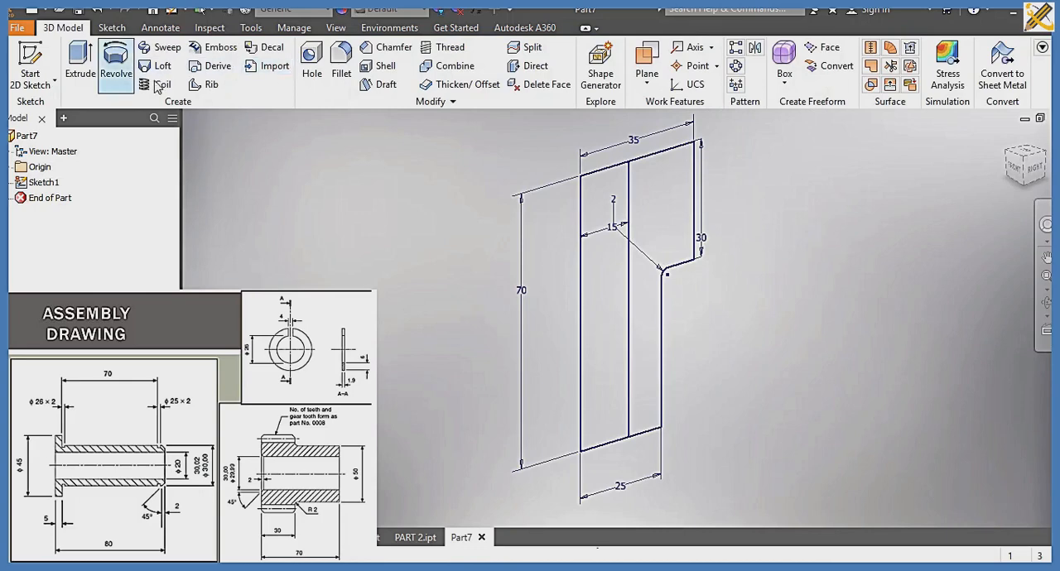
{"action": "left_click", "coordinate": [673, 186]}
{"action": "left_click", "coordinate": [103, 199]}
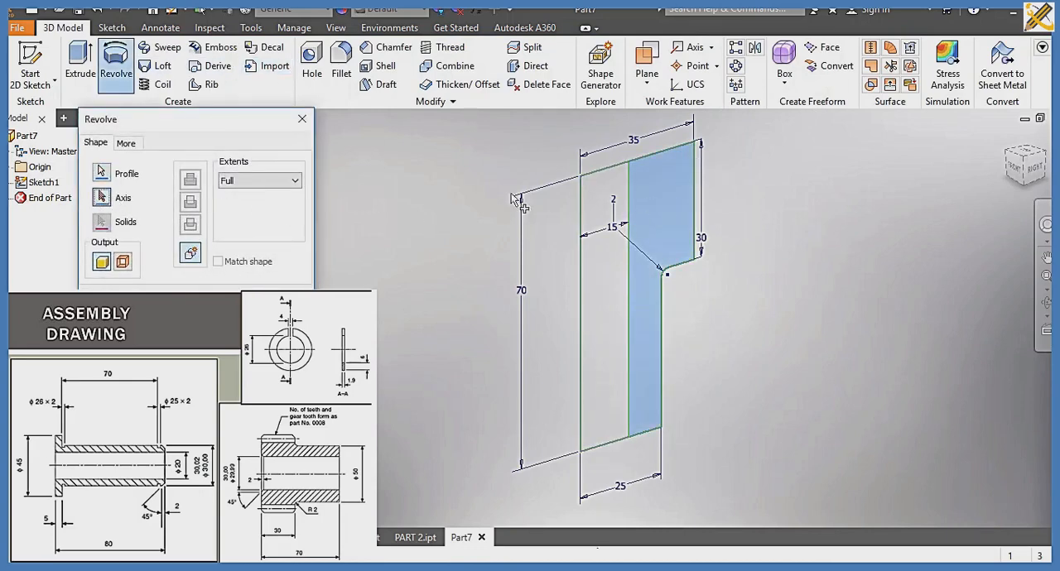
{"action": "left_click", "coordinate": [581, 228]}
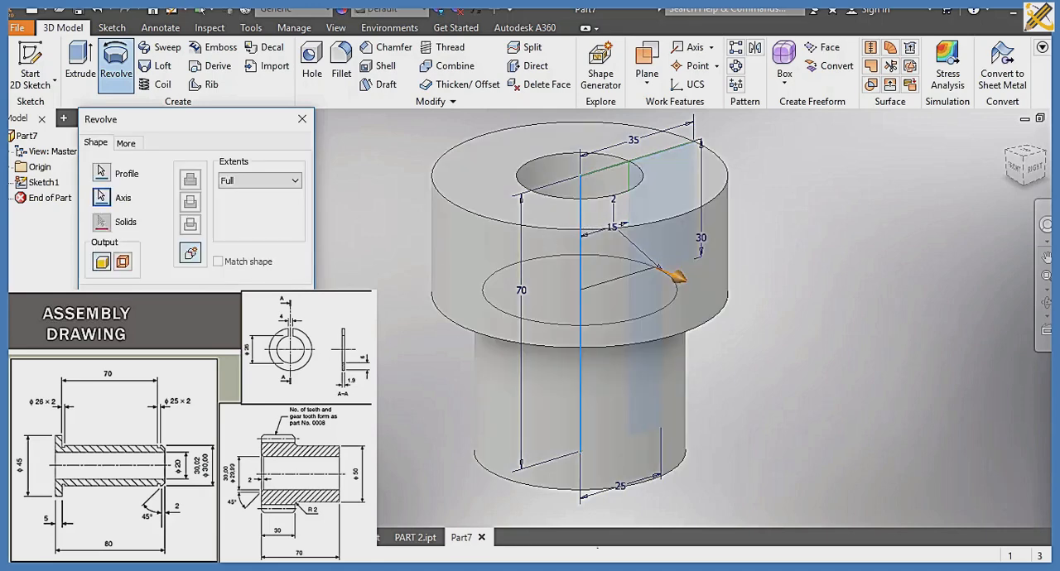
{"action": "left_click", "coordinate": [202, 297]}
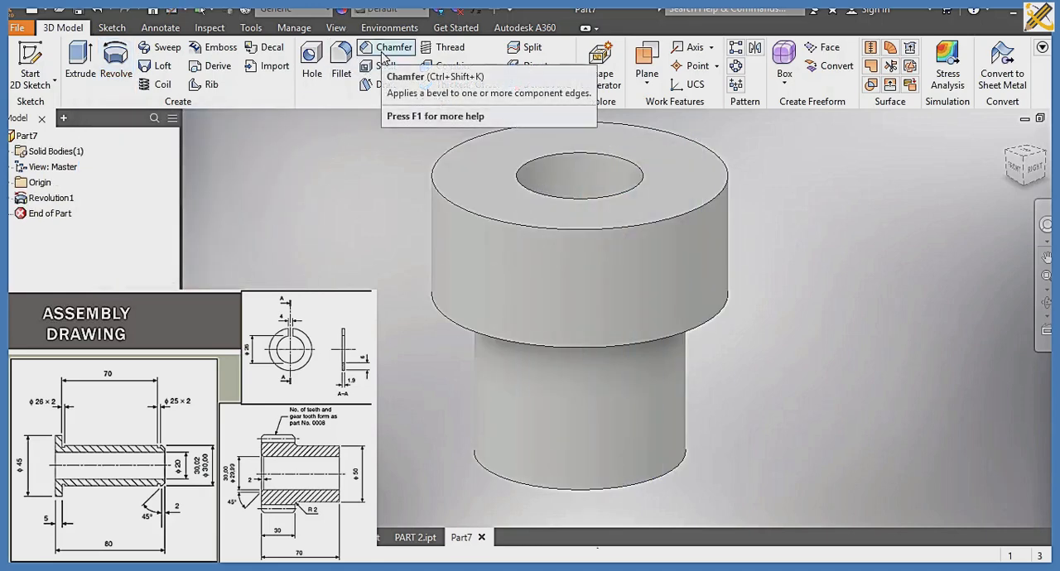
Step: Chamfer the wide section's upper and lower outer edges and the bore's upper edge by 2 mm
{"action": "left_click", "coordinate": [386, 50]}
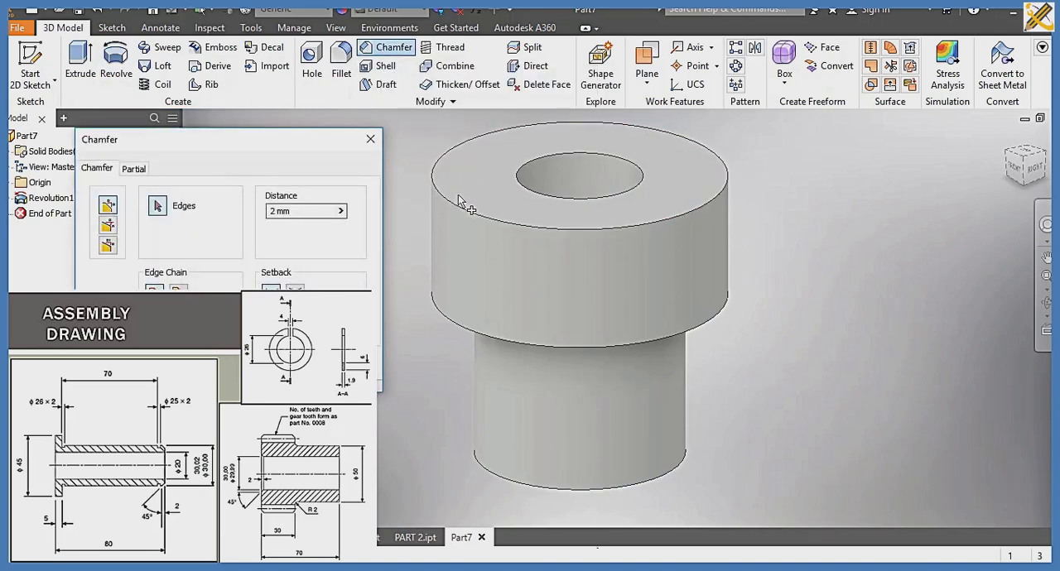
{"action": "left_click", "coordinate": [462, 209]}
{"action": "left_click", "coordinate": [480, 333]}
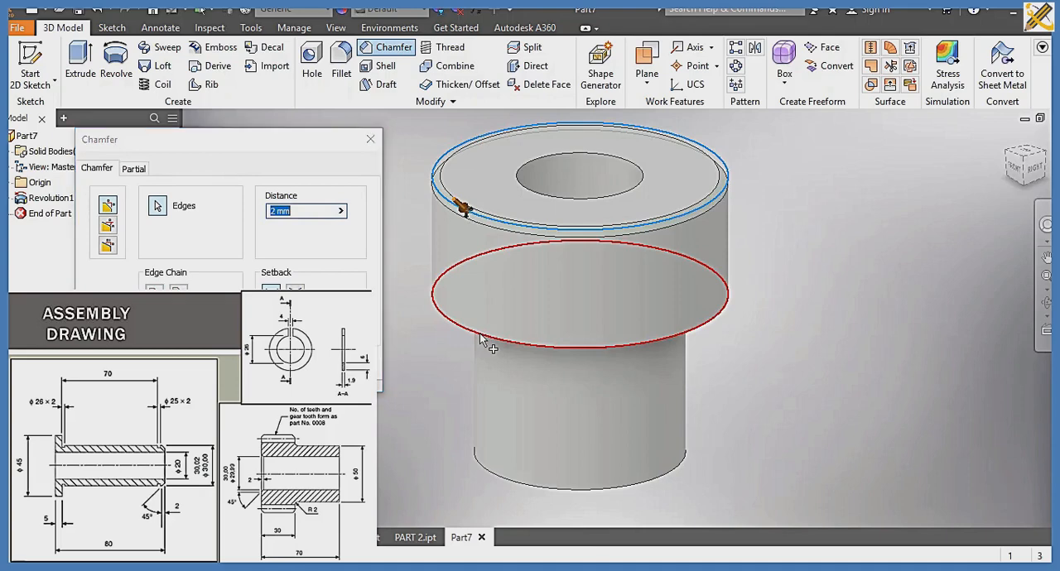
{"action": "left_click", "coordinate": [555, 199]}
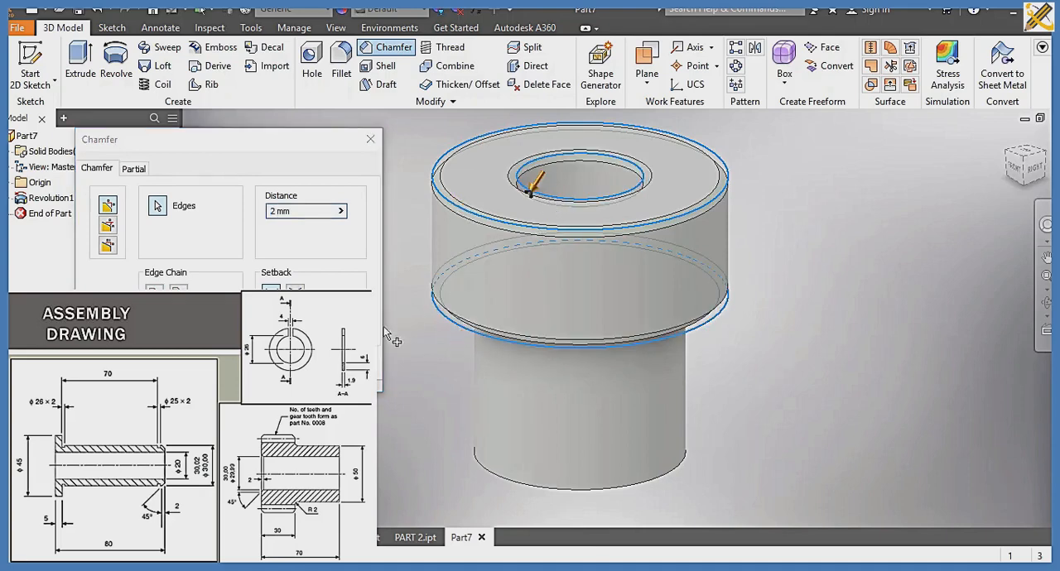
{"action": "key", "text": "Return"}
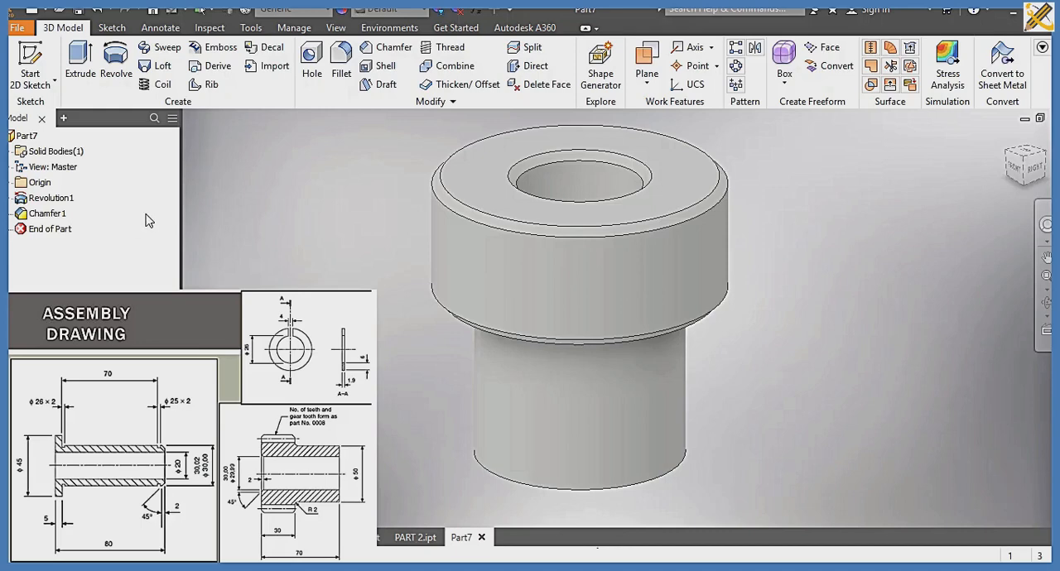
Step: Start a new sketch on the YZ plane and slice the model's graphics at the sketch plane
{"action": "left_click", "coordinate": [11, 198]}
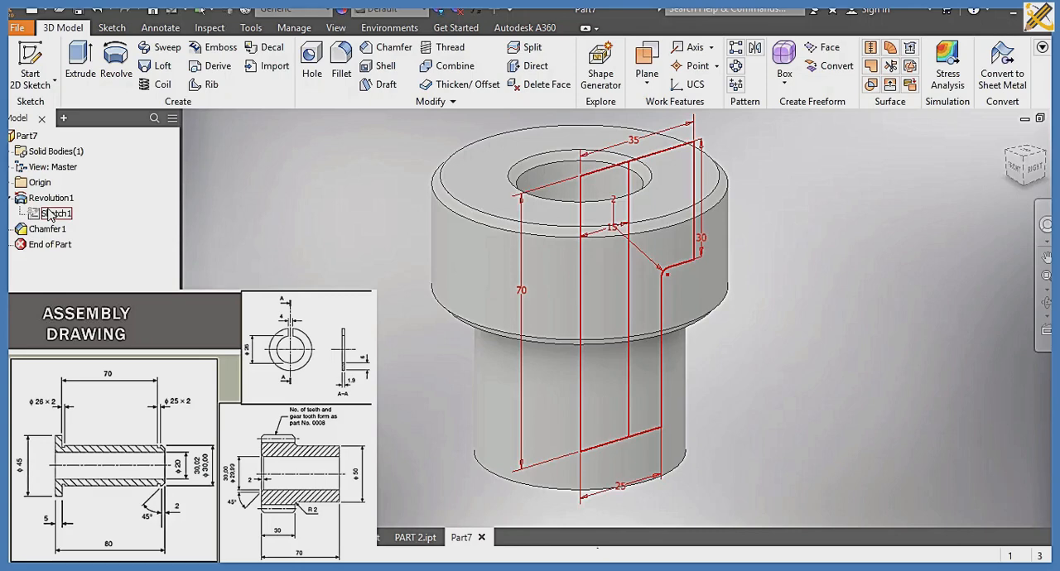
{"action": "left_click", "coordinate": [11, 198]}
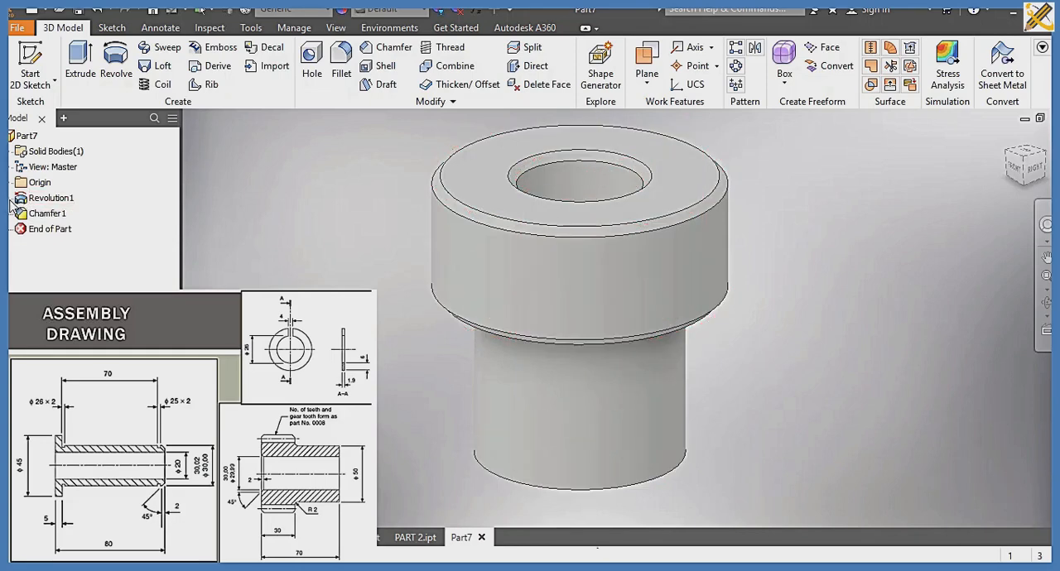
{"action": "left_click", "coordinate": [10, 183]}
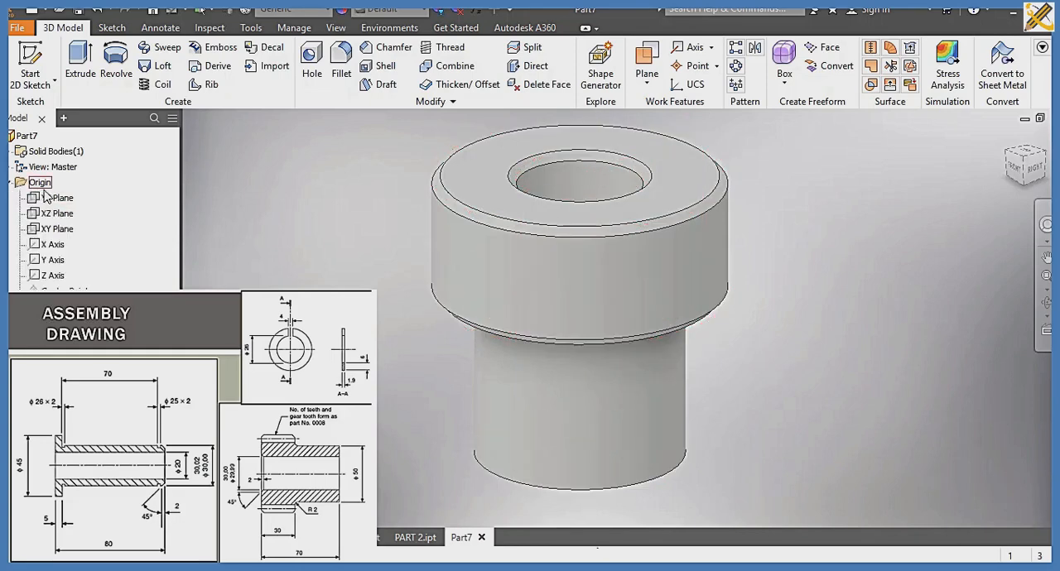
{"action": "left_click", "coordinate": [48, 201]}
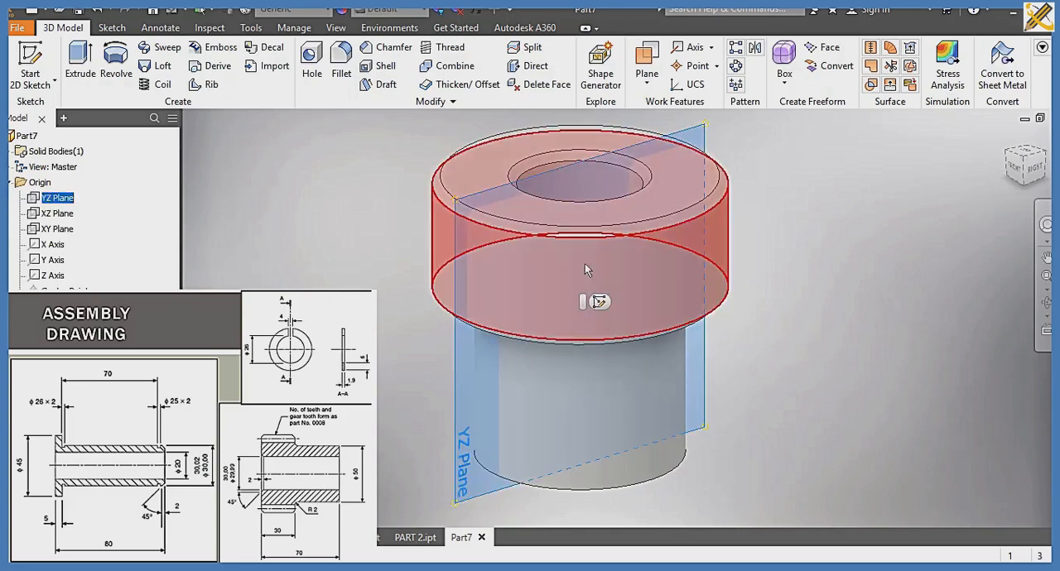
{"action": "left_click", "coordinate": [599, 303]}
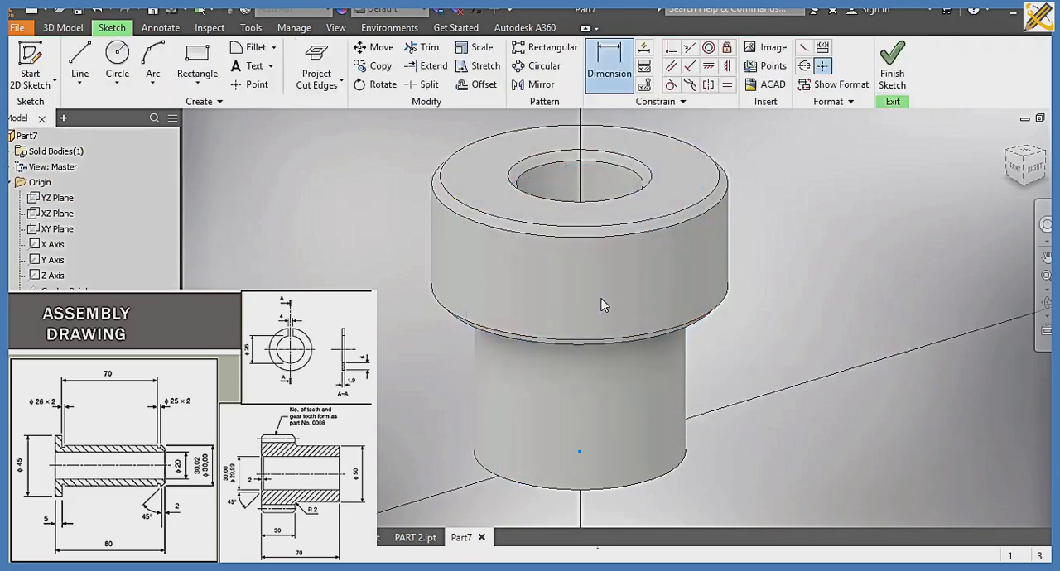
{"action": "middle_click_drag", "start_coordinate": [592, 249], "coordinate": [582, 389]}
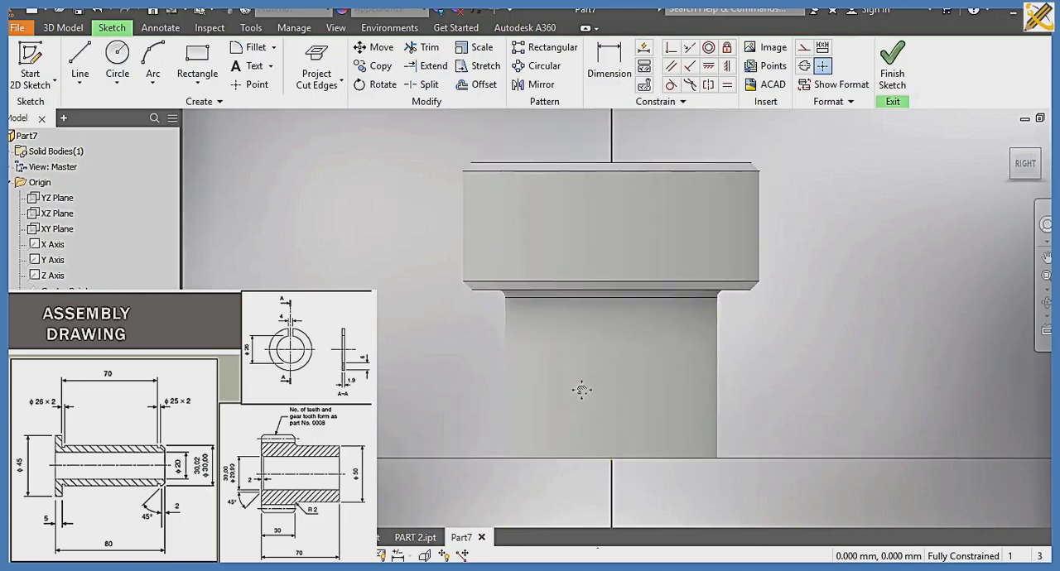
{"action": "scroll", "coordinate": [583, 386], "scroll_direction": "up", "scroll_amount": 3}
{"action": "left_click", "coordinate": [423, 555]}
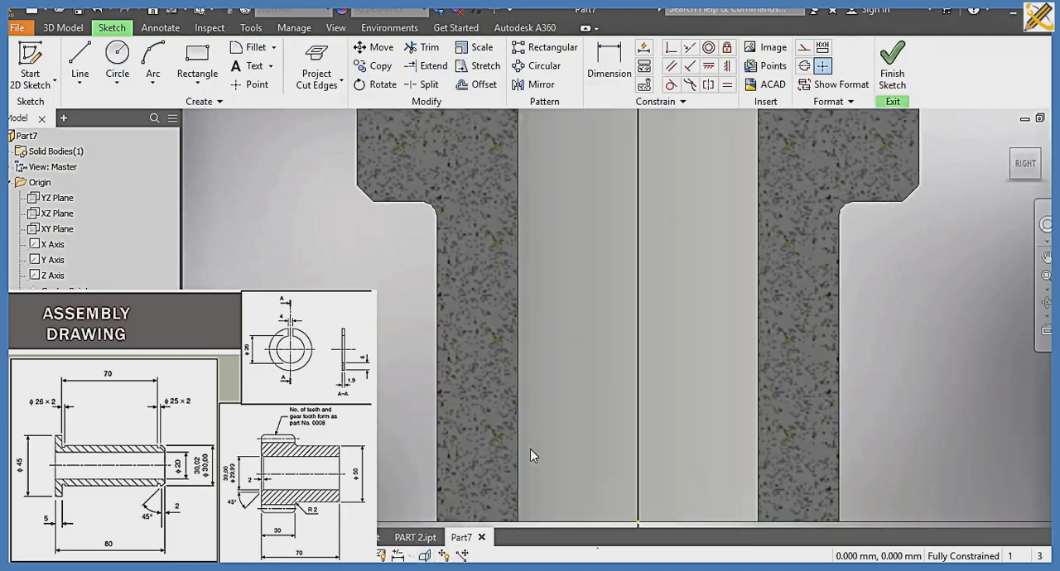
{"action": "scroll", "coordinate": [602, 380], "scroll_direction": "down", "scroll_amount": 5}
{"action": "scroll", "coordinate": [601, 374], "scroll_direction": "up", "scroll_amount": 1}
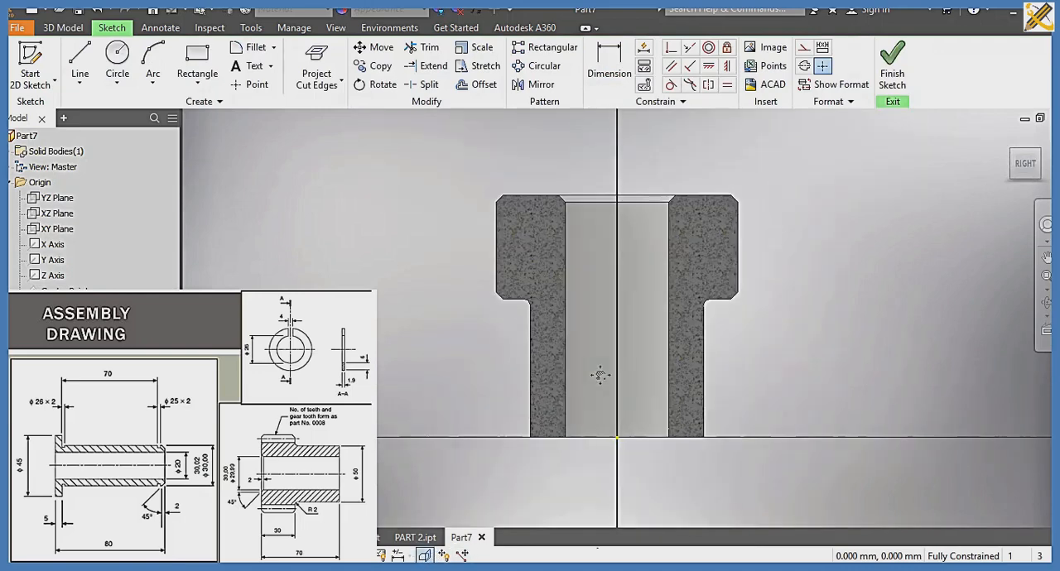
{"action": "middle_click_drag", "start_coordinate": [594, 375], "coordinate": [535, 400]}
Step: Project the cut edges and draw a 30 mm vertical line across the wide section, 27 mm from the axis, finishing the sketch
{"action": "left_click", "coordinate": [325, 58]}
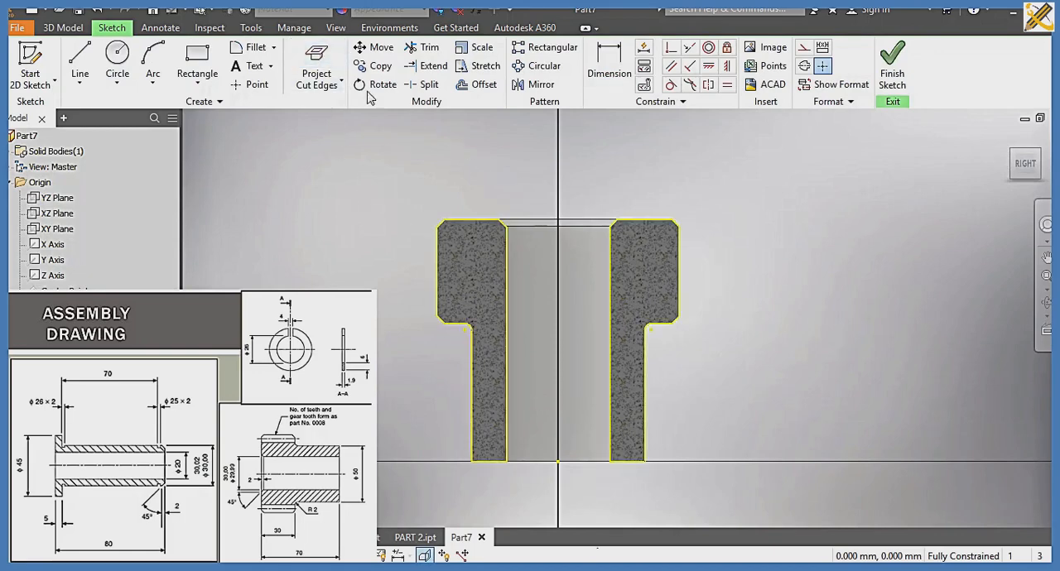
{"action": "left_click", "coordinate": [80, 62]}
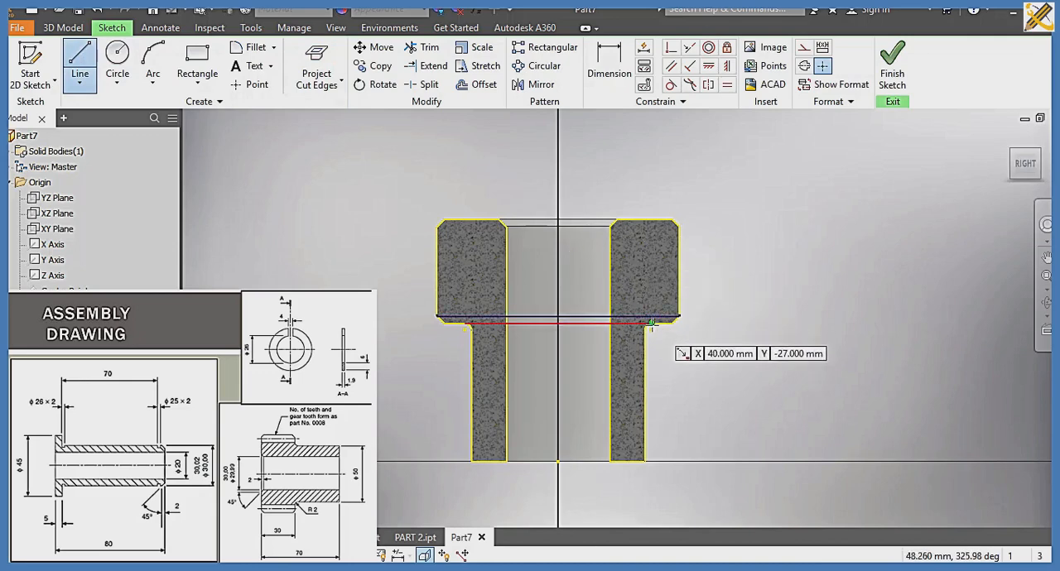
{"action": "left_click", "coordinate": [651, 321]}
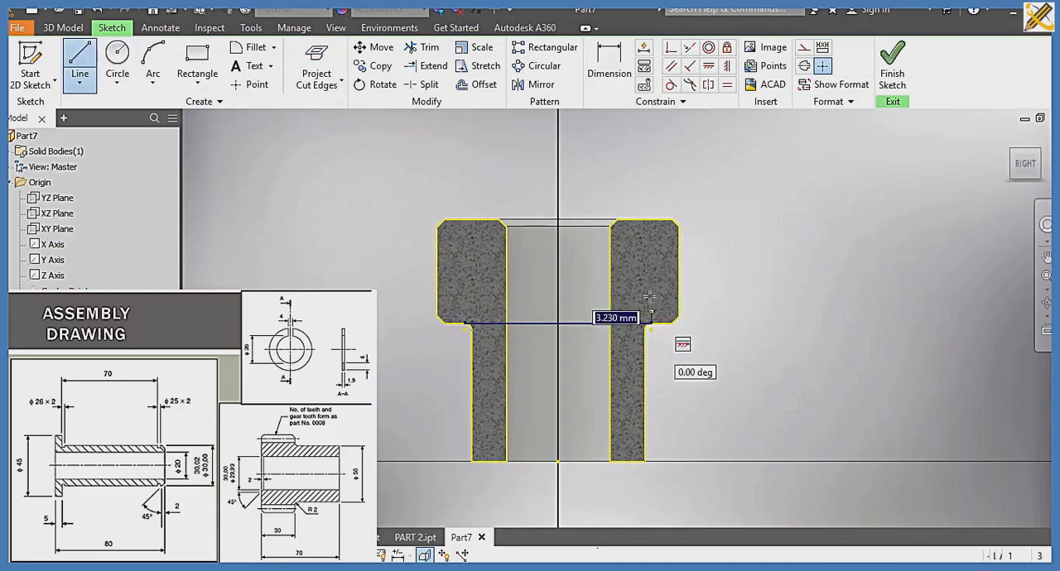
{"action": "left_click", "coordinate": [650, 222]}
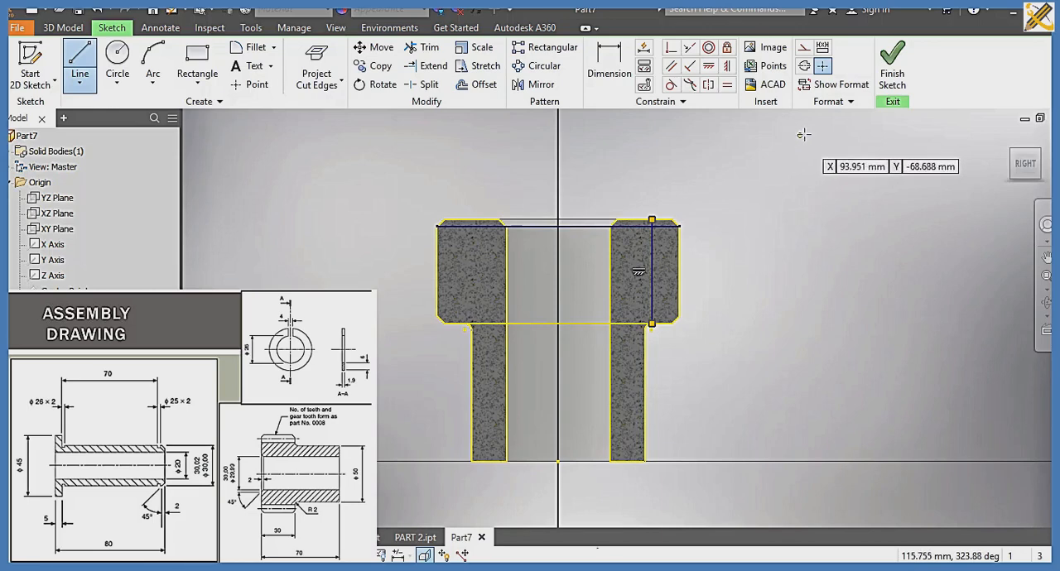
{"action": "left_click", "coordinate": [884, 72]}
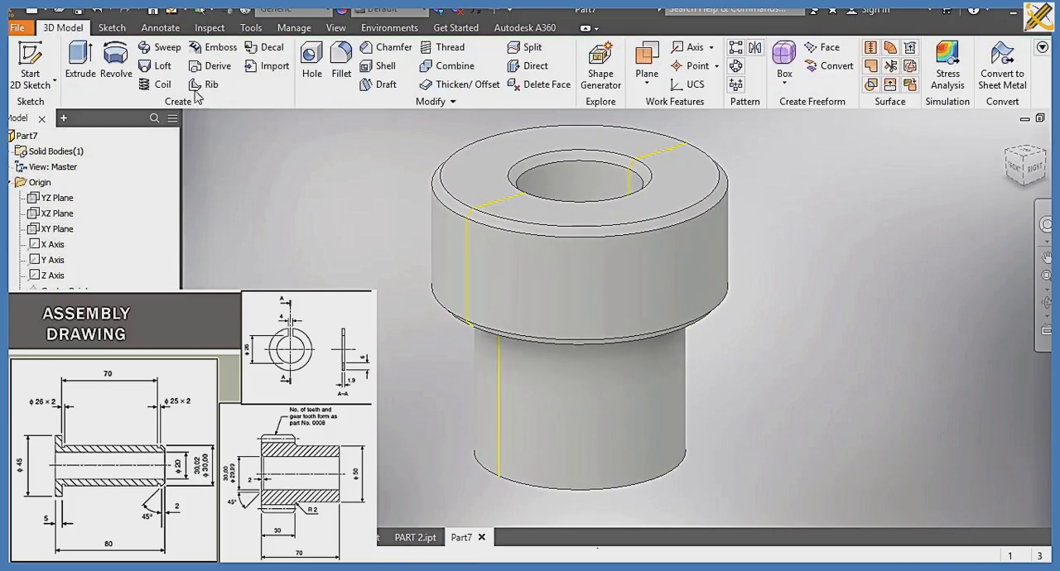
Step: Extrude the outer strip profile of the wide section as a symmetric 10 mm cut to form the first tooth gap
{"action": "left_click", "coordinate": [82, 72]}
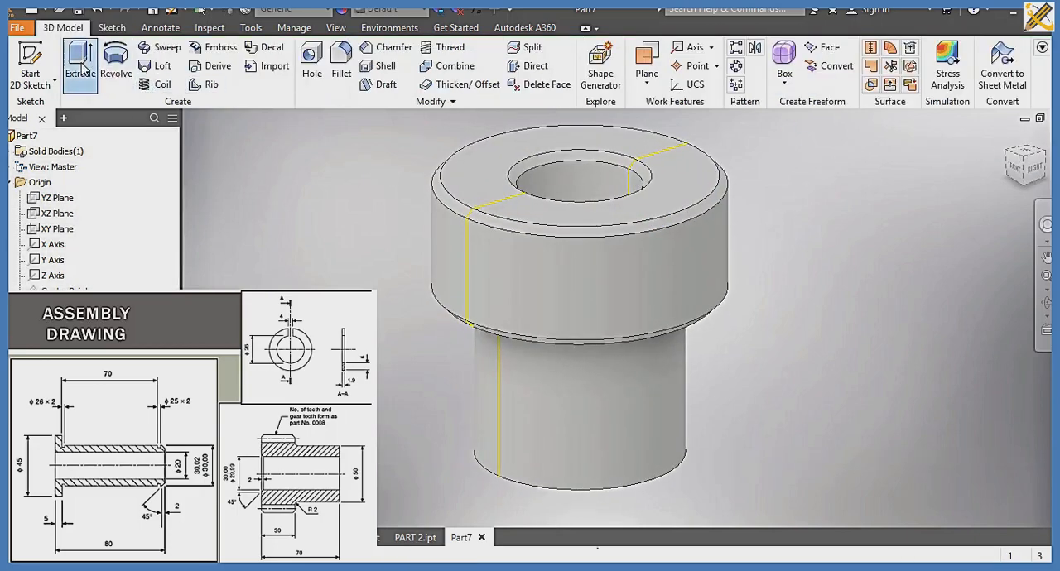
{"action": "left_click", "coordinate": [678, 162]}
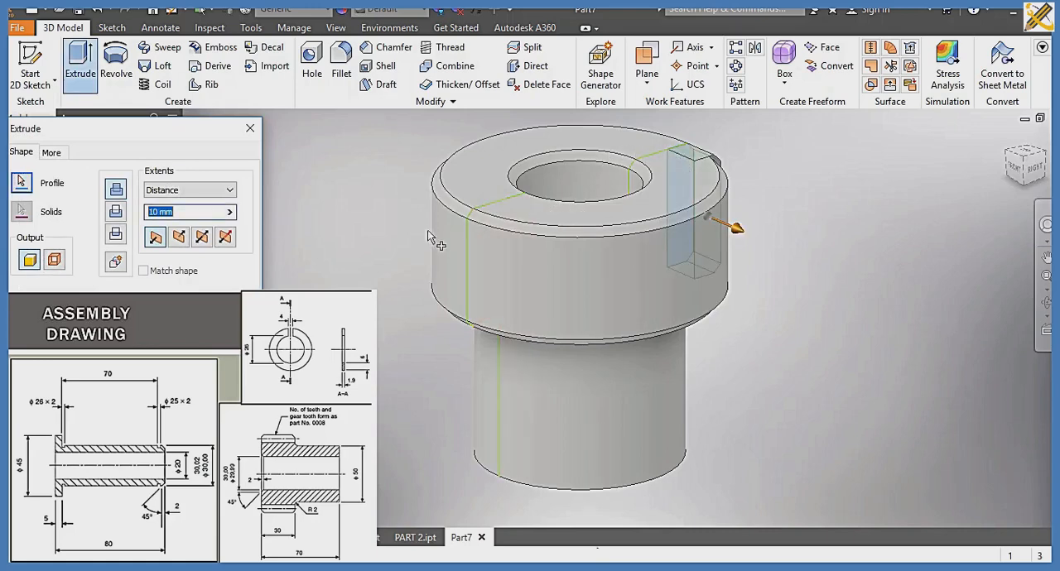
{"action": "left_click", "coordinate": [206, 238]}
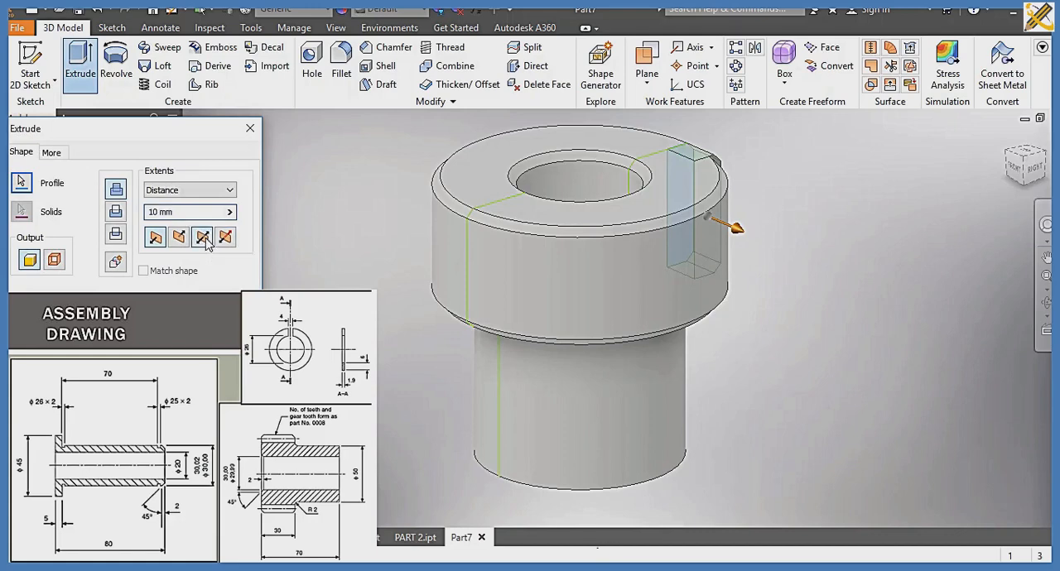
{"action": "left_click", "coordinate": [119, 213]}
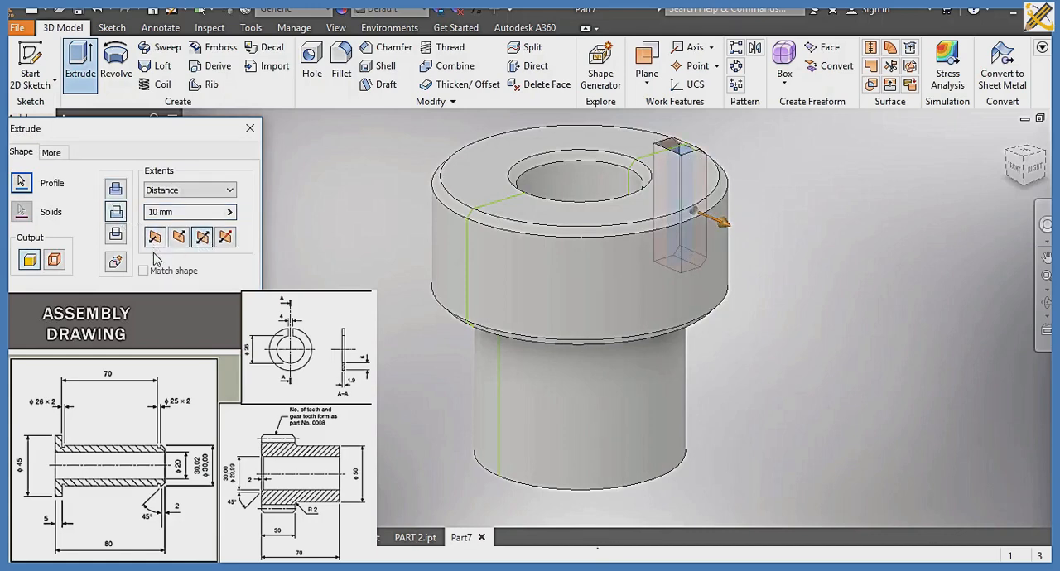
{"action": "left_click", "coordinate": [161, 304]}
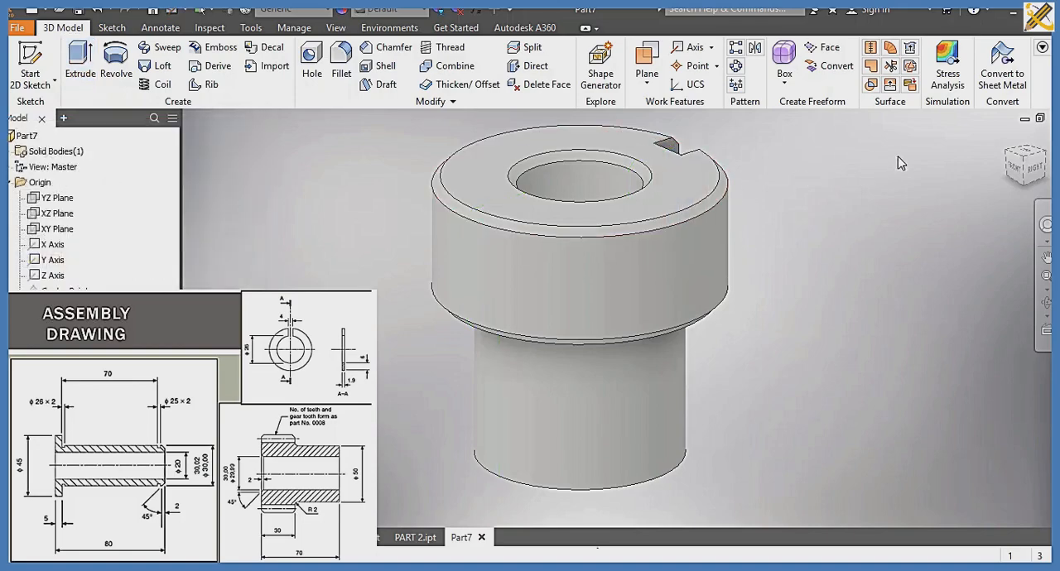
Step: Circular-pattern the tooth gap cut around the gear's central axis with 12 occurrences over 360 degrees
{"action": "left_click", "coordinate": [1023, 172]}
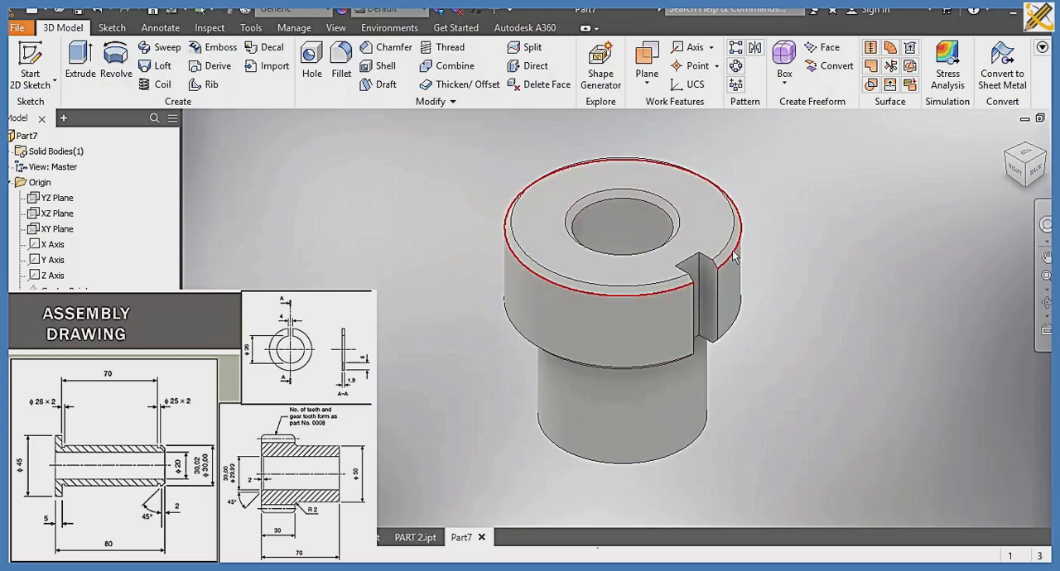
{"action": "mouse_move", "coordinate": [733, 257]}
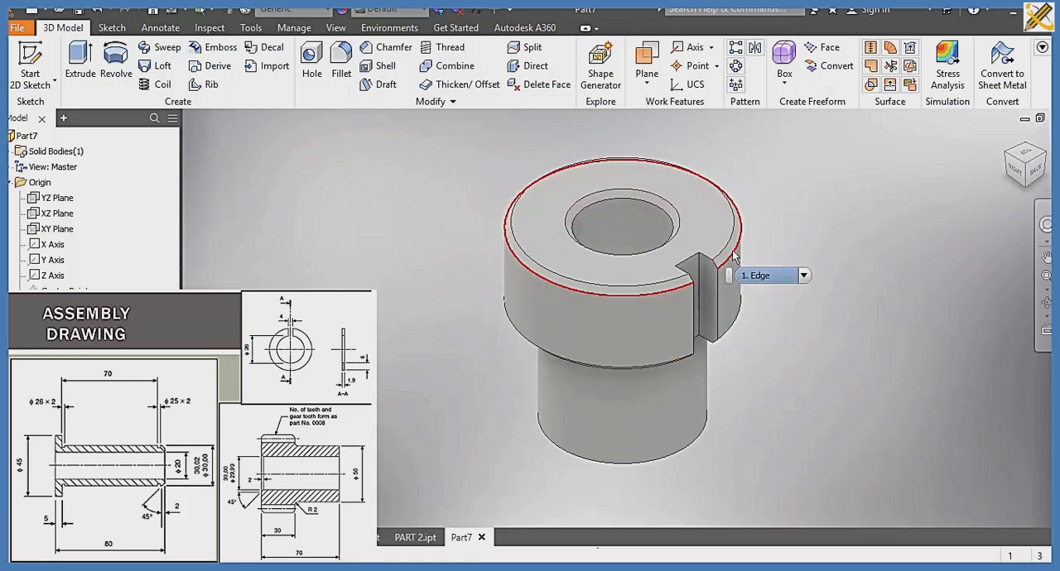
{"action": "left_click", "coordinate": [737, 69]}
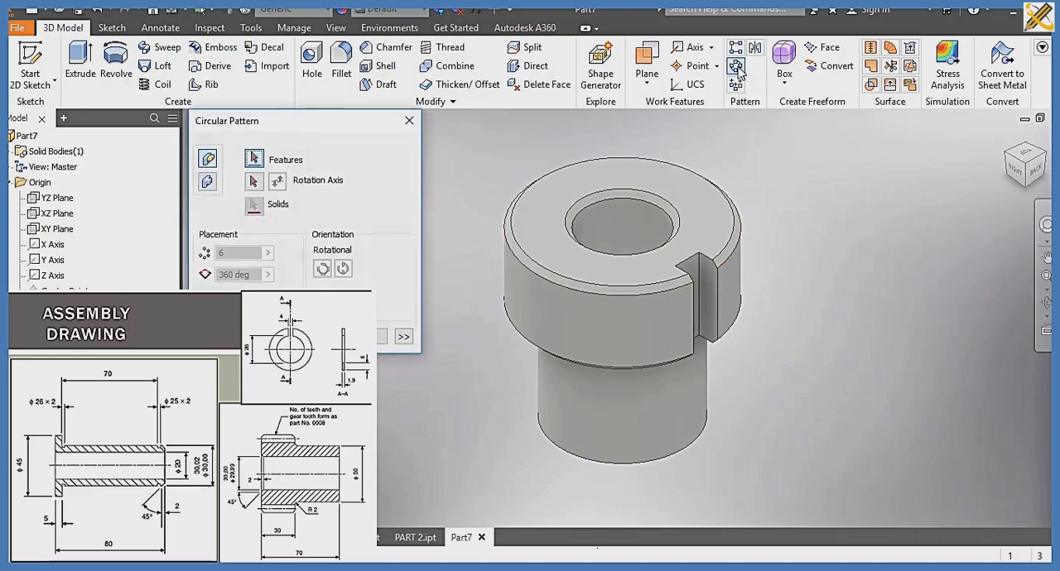
{"action": "left_click", "coordinate": [705, 301]}
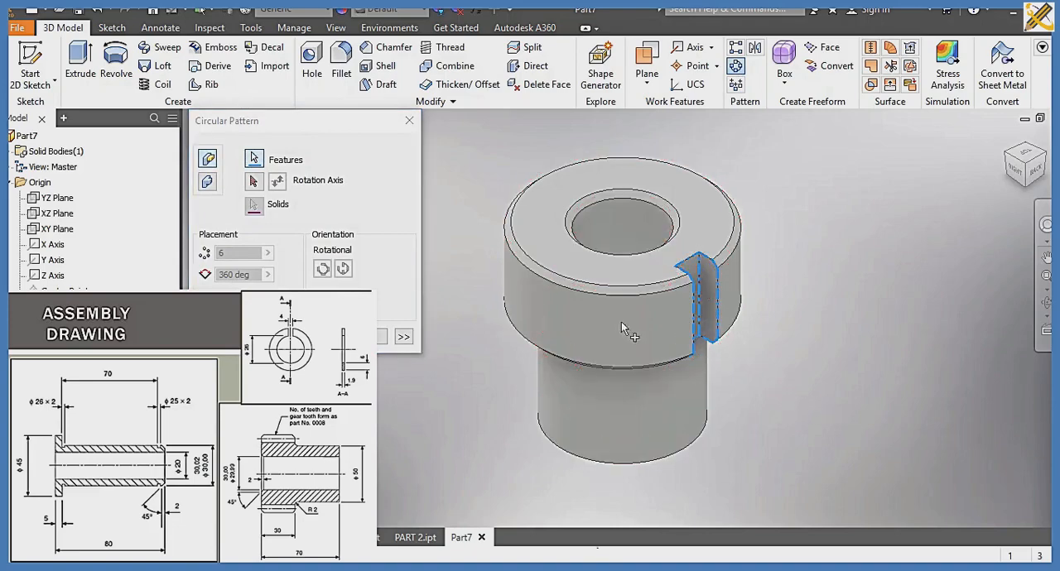
{"action": "left_click", "coordinate": [253, 181]}
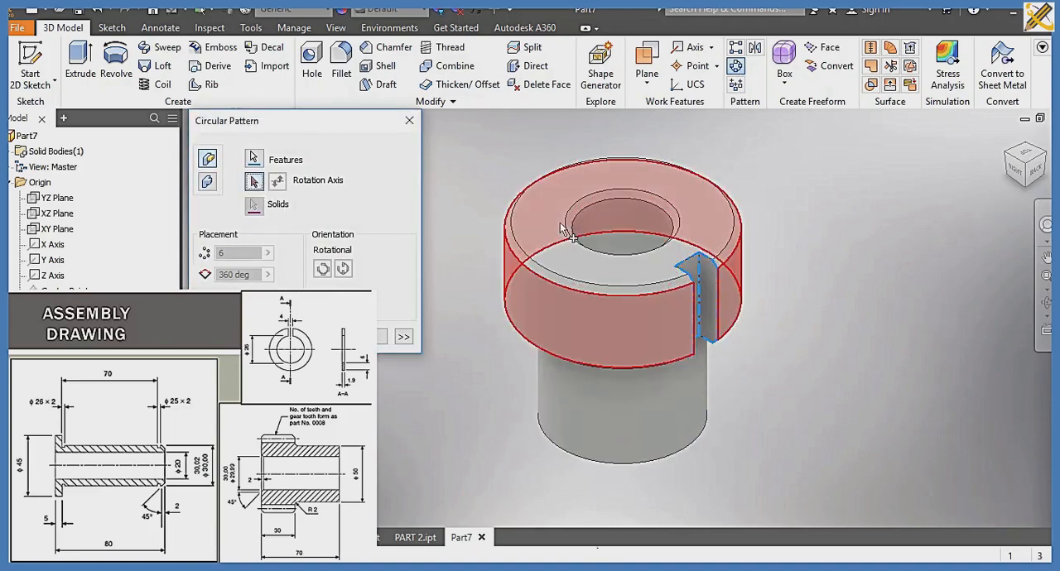
{"action": "left_click", "coordinate": [534, 269]}
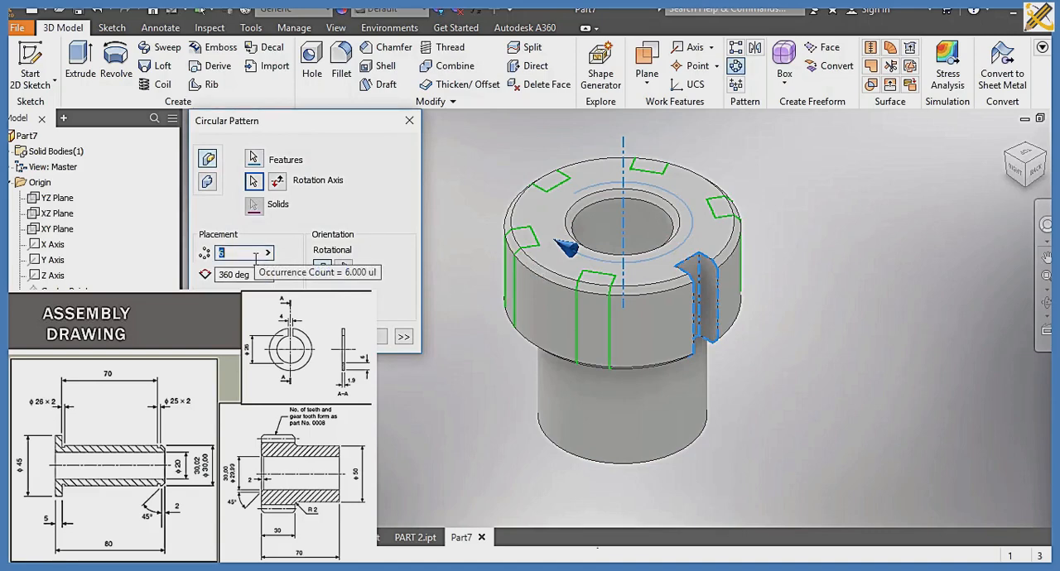
{"action": "type", "text": "15"}
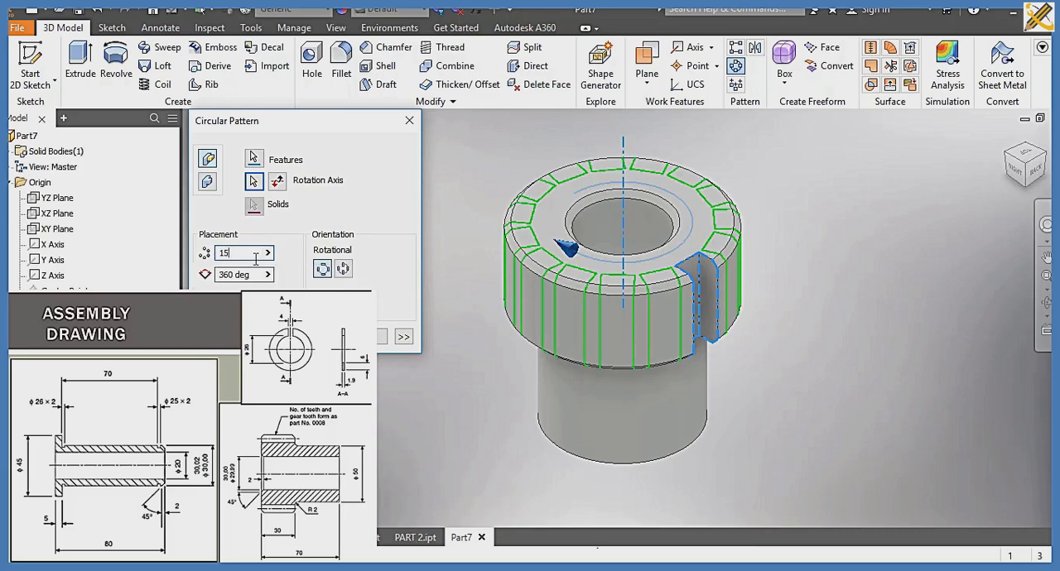
{"action": "key", "text": "BackSpace"}
{"action": "key", "text": "BackSpace"}
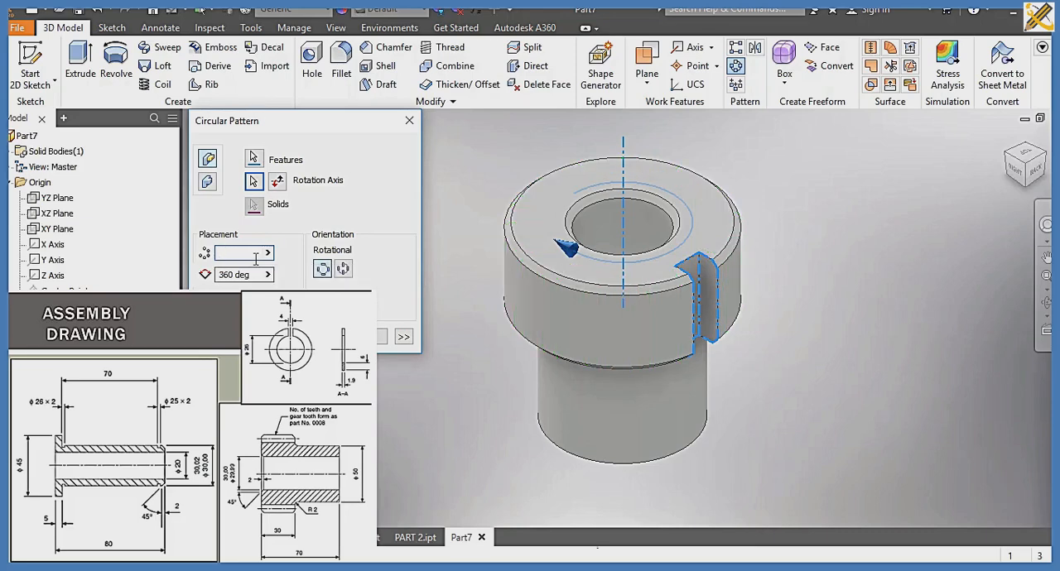
{"action": "type", "text": "12"}
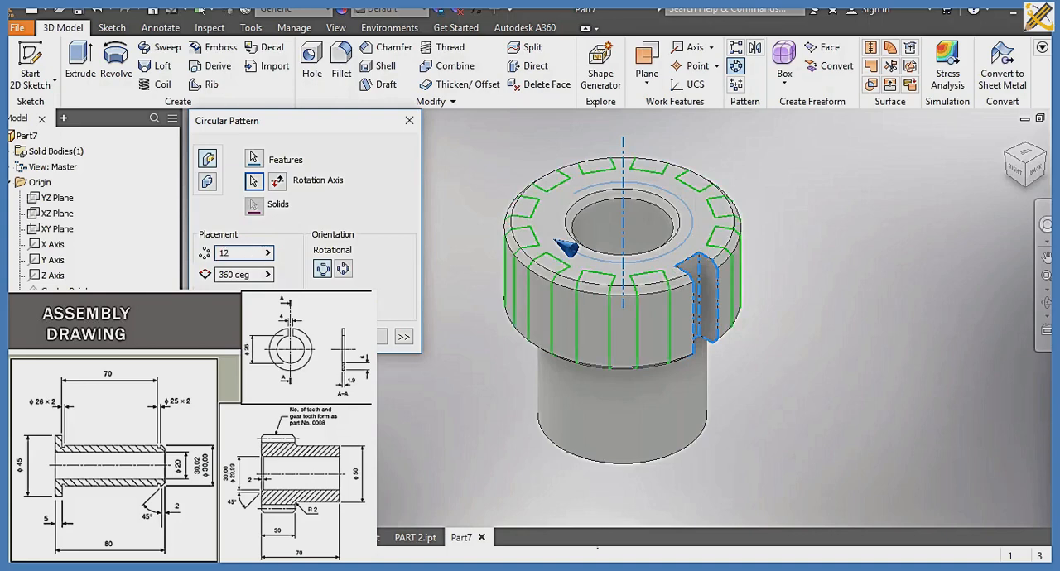
{"action": "key", "text": "Return"}
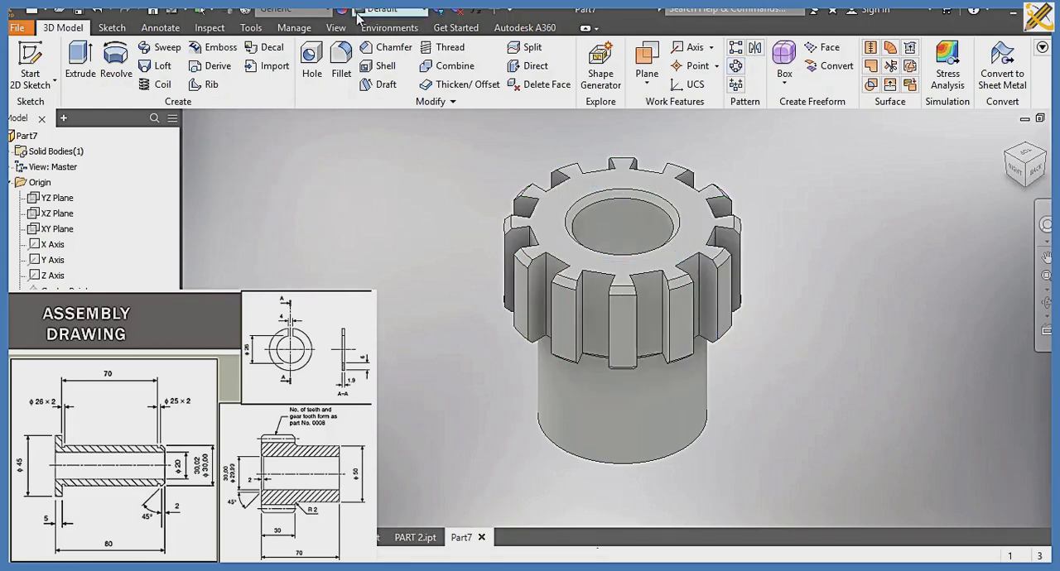
Step: Assign the Steel, Alloy material to the gear part
{"action": "left_click", "coordinate": [331, 13]}
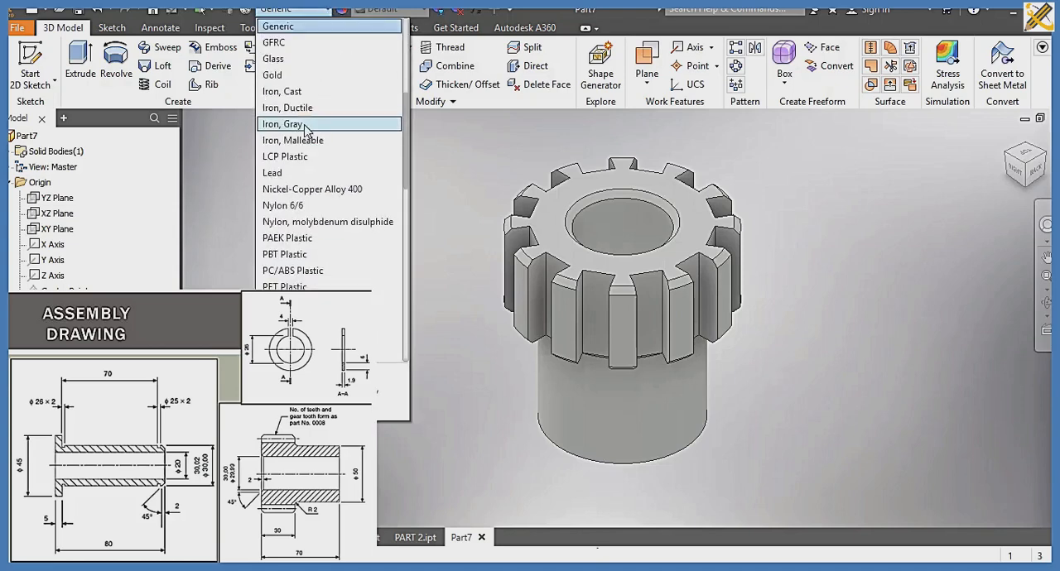
{"action": "scroll", "coordinate": [306, 129], "scroll_direction": "down", "scroll_amount": 4}
{"action": "scroll", "coordinate": [305, 131], "scroll_direction": "down", "scroll_amount": 2}
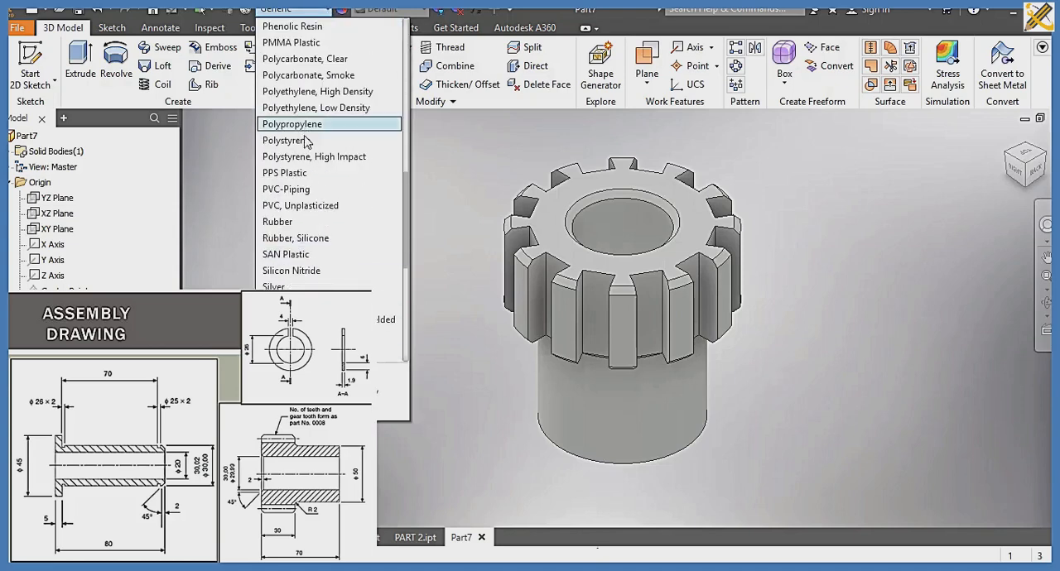
{"action": "scroll", "coordinate": [295, 258], "scroll_direction": "down", "scroll_amount": 1}
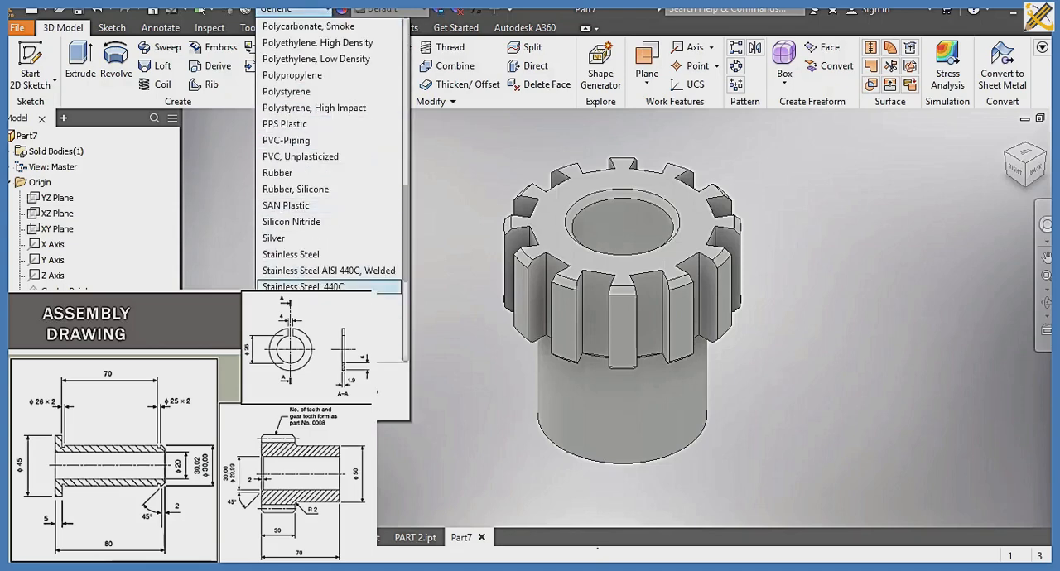
{"action": "left_click", "coordinate": [300, 335]}
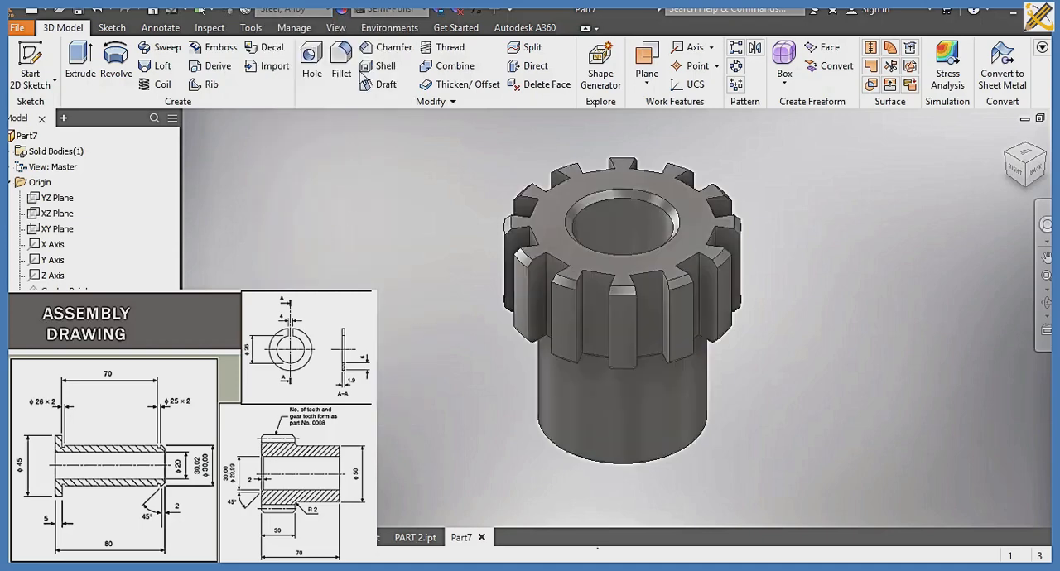
Step: Change the gear's visual style to a shaded display without edge lines
{"action": "left_click", "coordinate": [335, 27]}
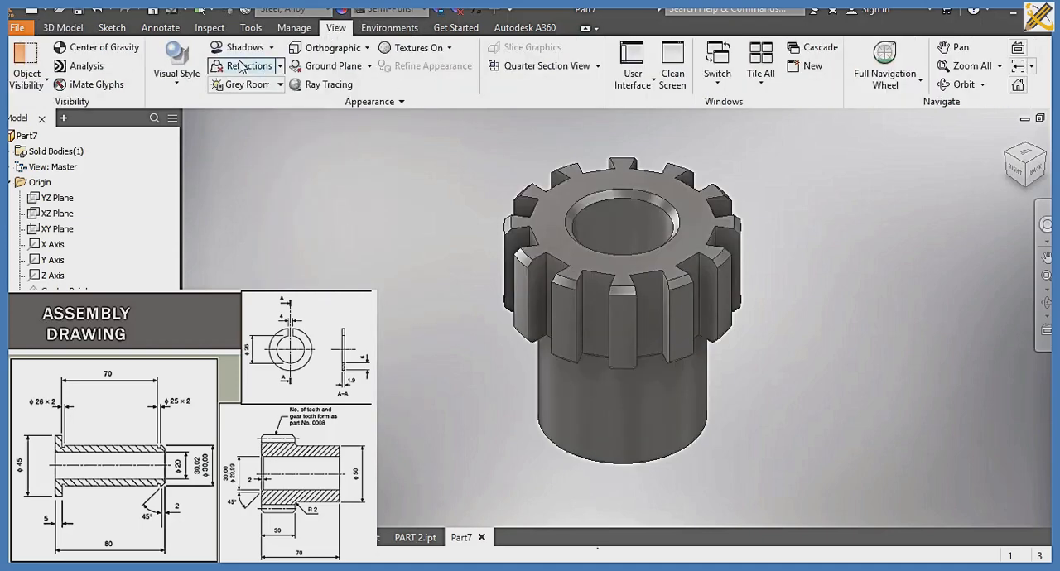
{"action": "left_click", "coordinate": [176, 73]}
{"action": "left_click", "coordinate": [178, 96]}
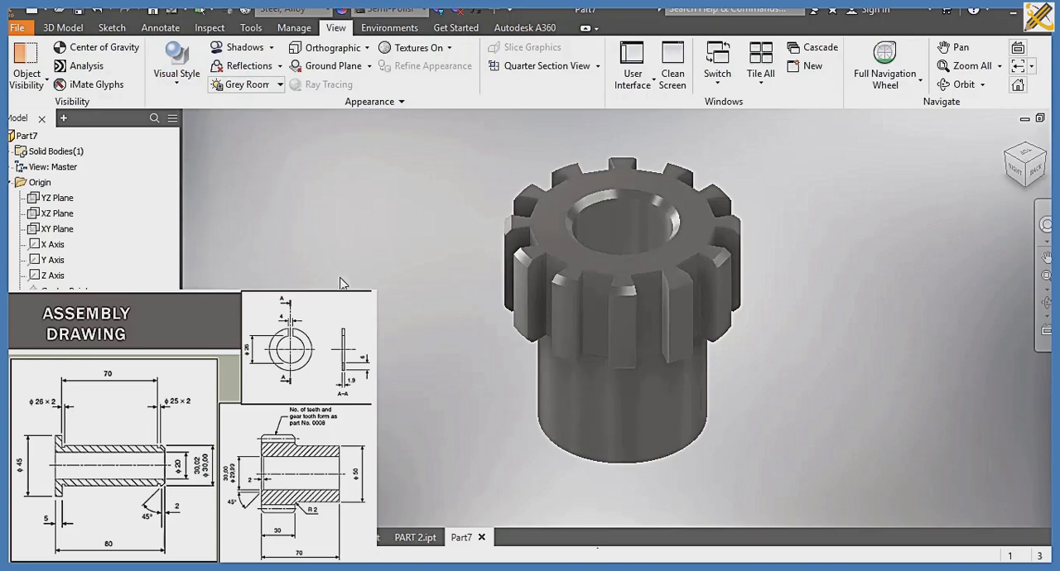
Step: Save the gear part as PART3 in the SLIDE 10 folder
{"action": "key", "text": "ctrl+s"}
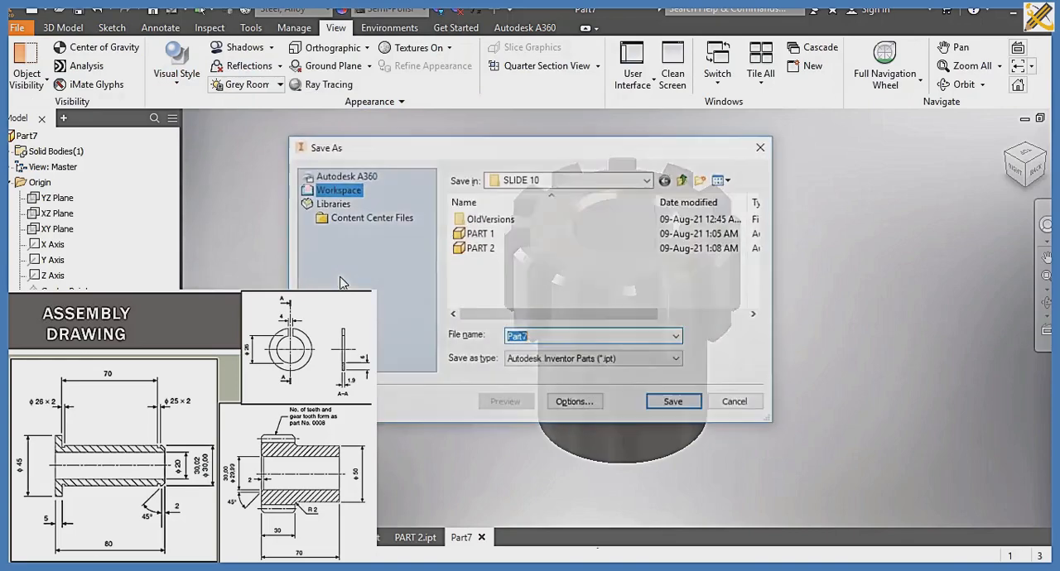
{"action": "type", "text": "PART"}
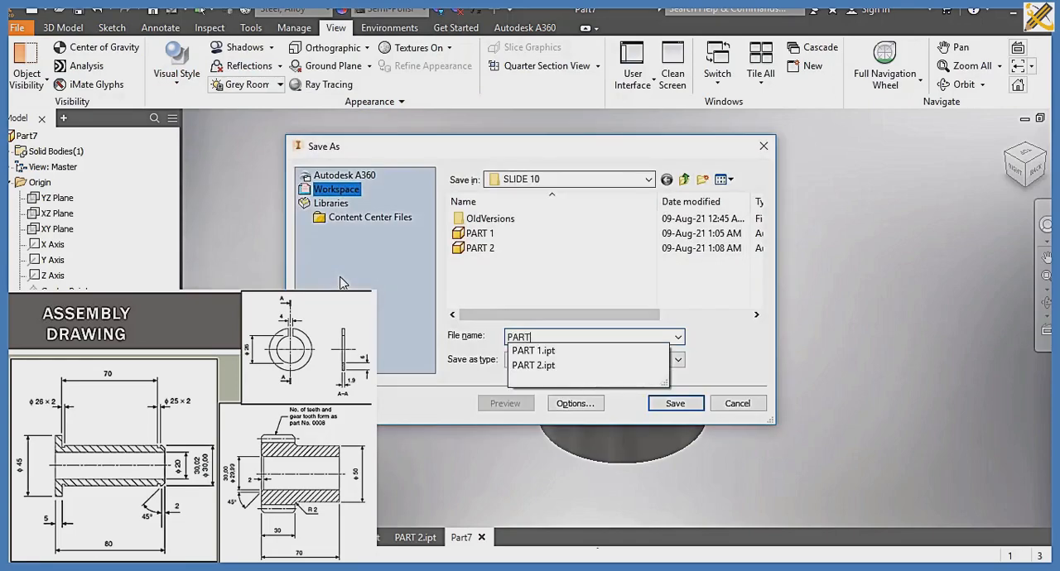
{"action": "type", "text": "3"}
{"action": "key", "text": "Return"}
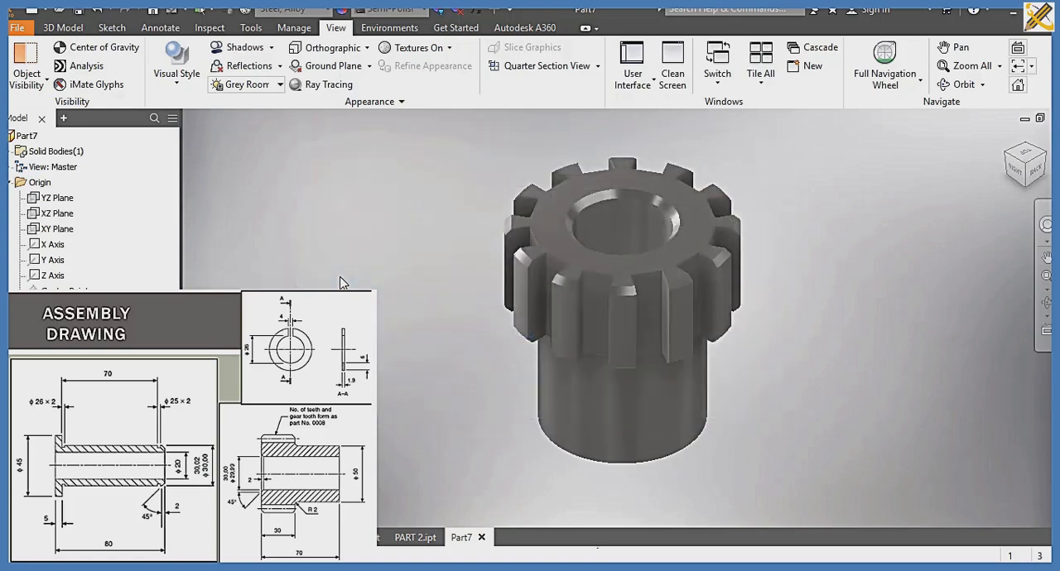
Step: Create a new assembly file from the metric Standard (mm).iam template
{"action": "left_click", "coordinate": [63, 28]}
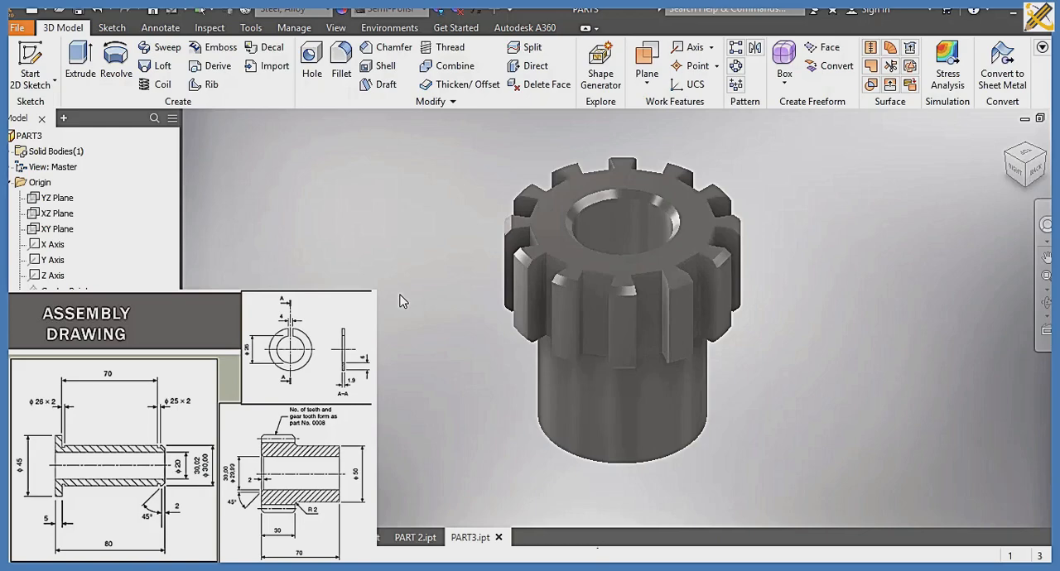
{"action": "key", "text": "ctrl+n"}
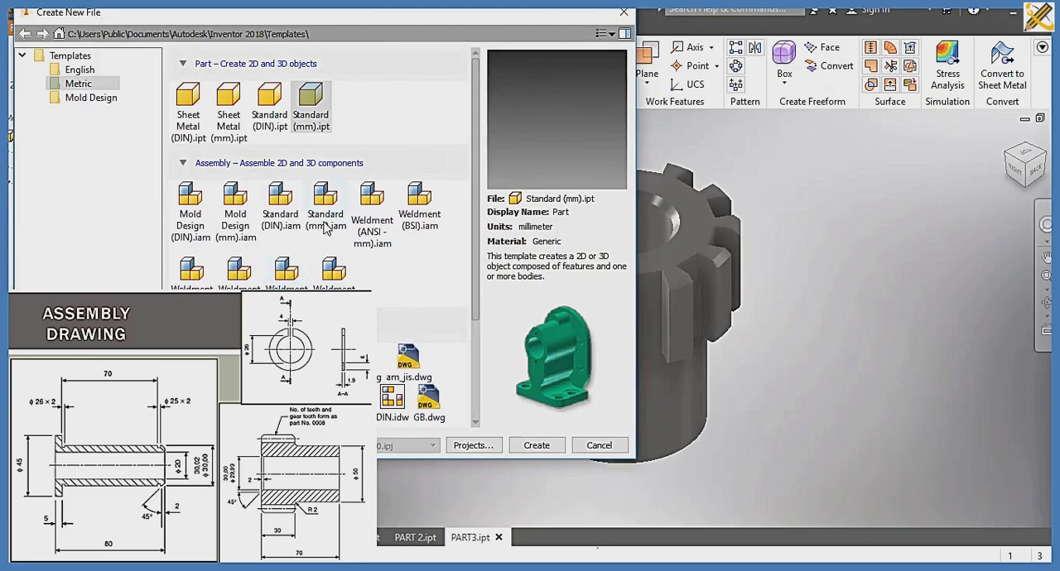
{"action": "left_click", "coordinate": [325, 214]}
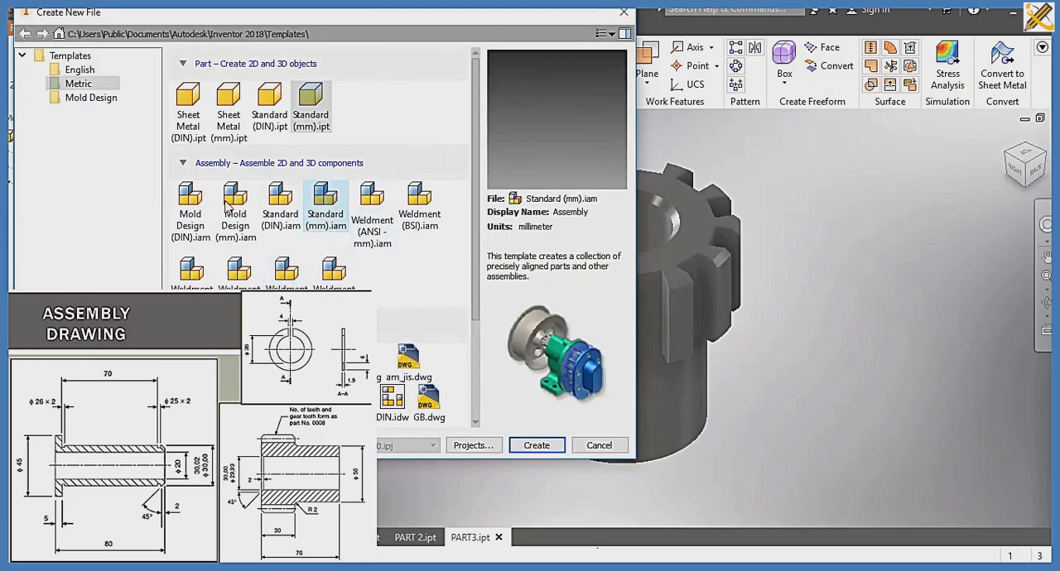
{"action": "left_click", "coordinate": [535, 446]}
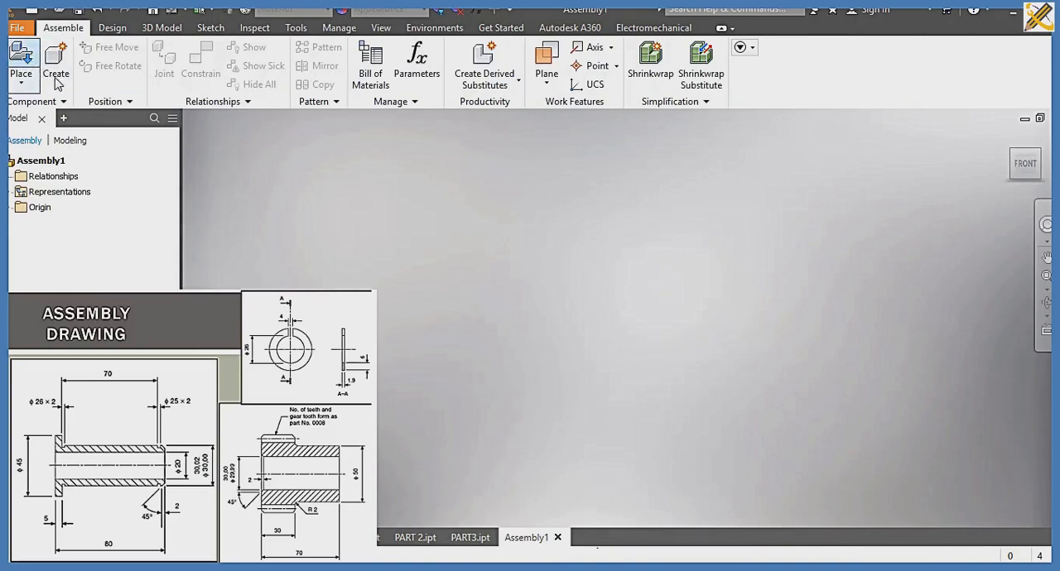
Step: Place one instance each of PART 1, PART 2 and PART3 together in the assembly
{"action": "left_click", "coordinate": [21, 60]}
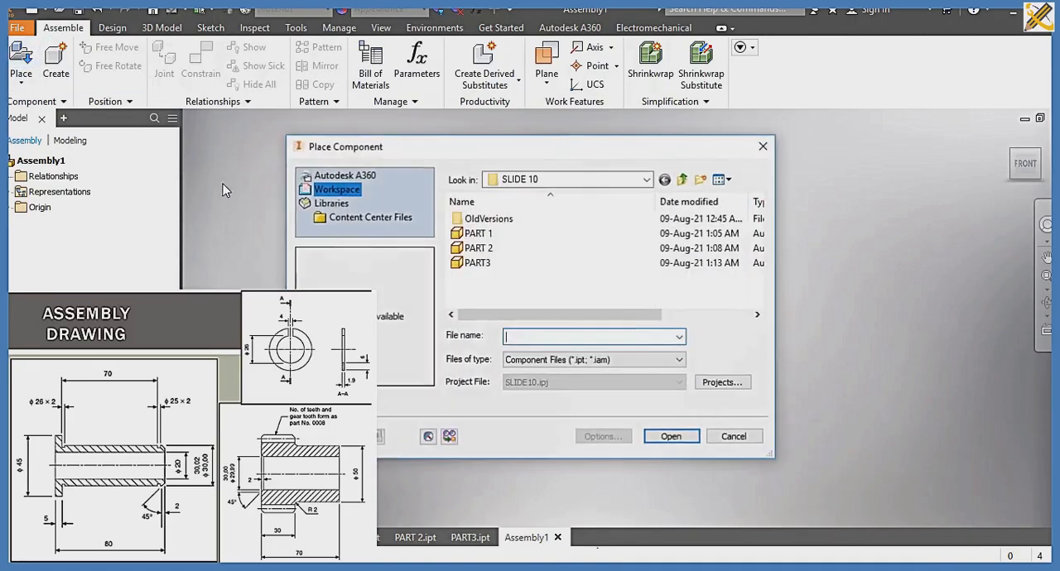
{"action": "left_click", "coordinate": [478, 233]}
{"action": "left_click", "coordinate": [477, 248], "text": "ctrl"}
{"action": "left_click", "coordinate": [476, 262], "text": "ctrl"}
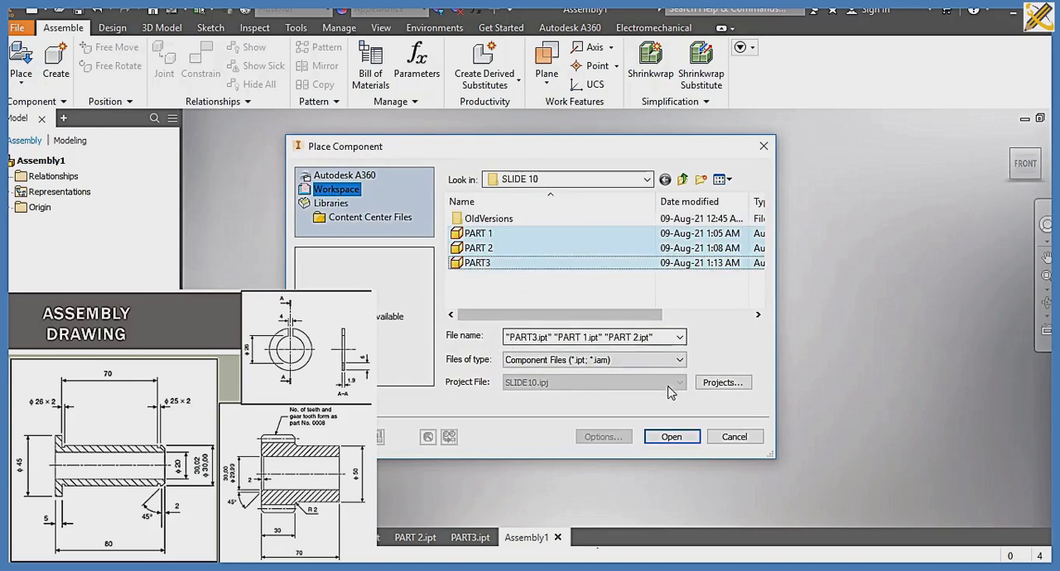
{"action": "left_click", "coordinate": [672, 436]}
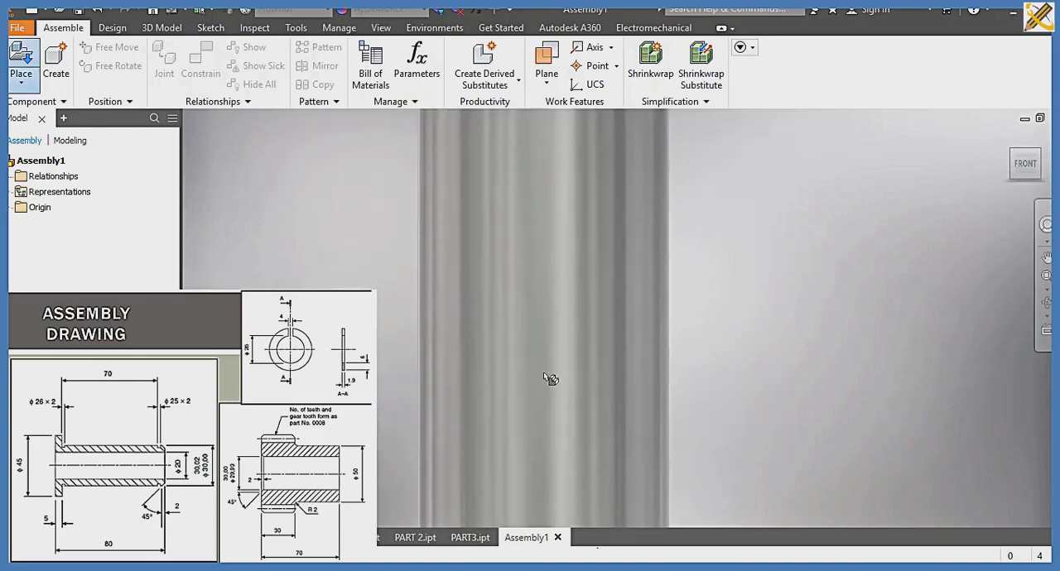
{"action": "left_click", "coordinate": [666, 354]}
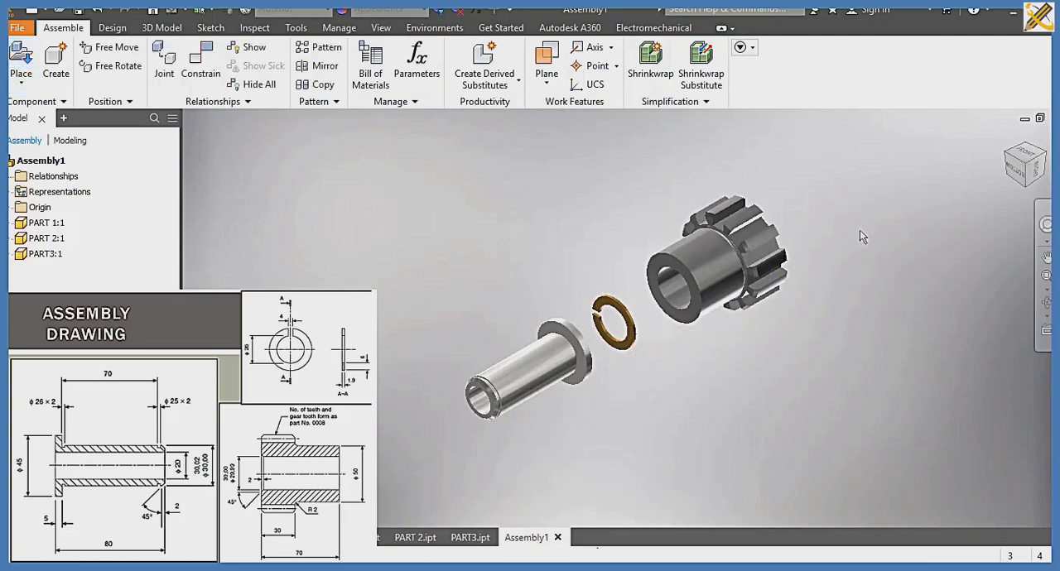
Step: Ground the gear PART3 in the assembly and move the ring and the flanged bushing slightly to test their freedom
{"action": "left_click", "coordinate": [710, 267]}
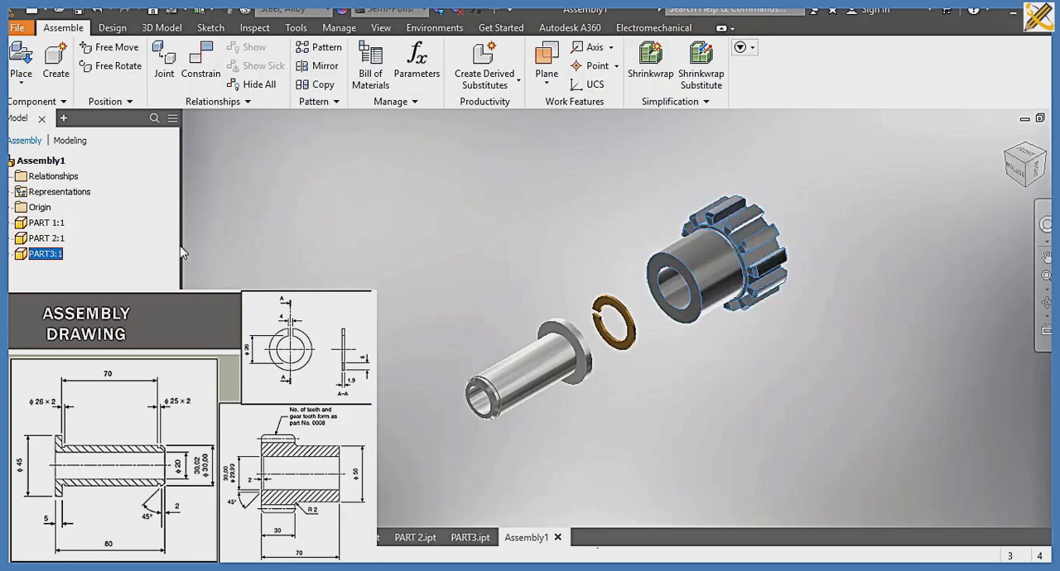
{"action": "right_click", "coordinate": [33, 257]}
{"action": "left_click", "coordinate": [578, 332]}
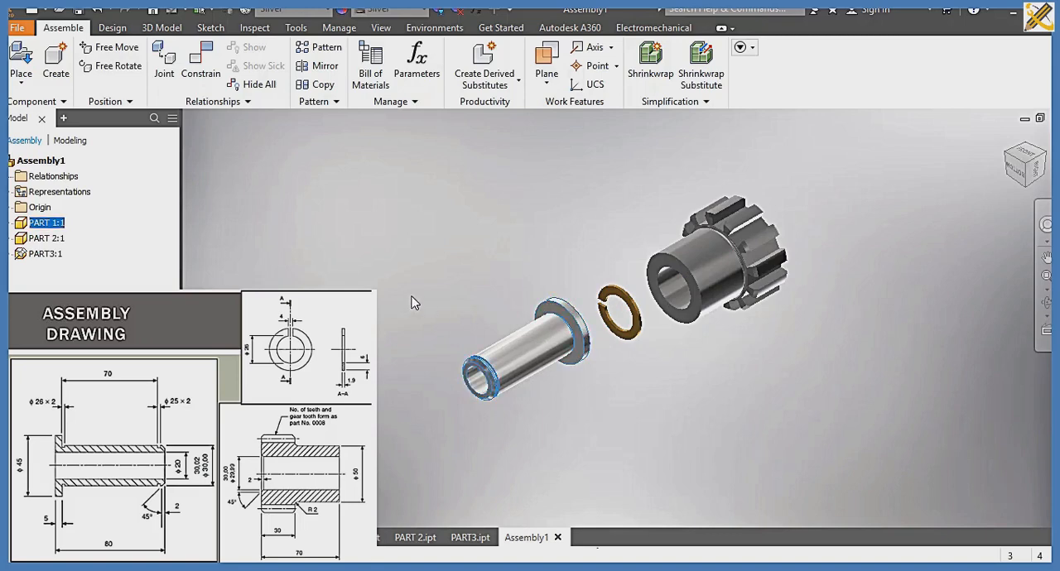
Step: Apply an Insert constraint with 0 mm offset between the ring's inner circular edge and the groove edge at the bushing's free end
{"action": "scroll", "coordinate": [515, 372], "scroll_direction": "down", "scroll_amount": 3}
{"action": "middle_click_drag", "start_coordinate": [515, 368], "coordinate": [454, 351]}
{"action": "left_click", "coordinate": [519, 413]}
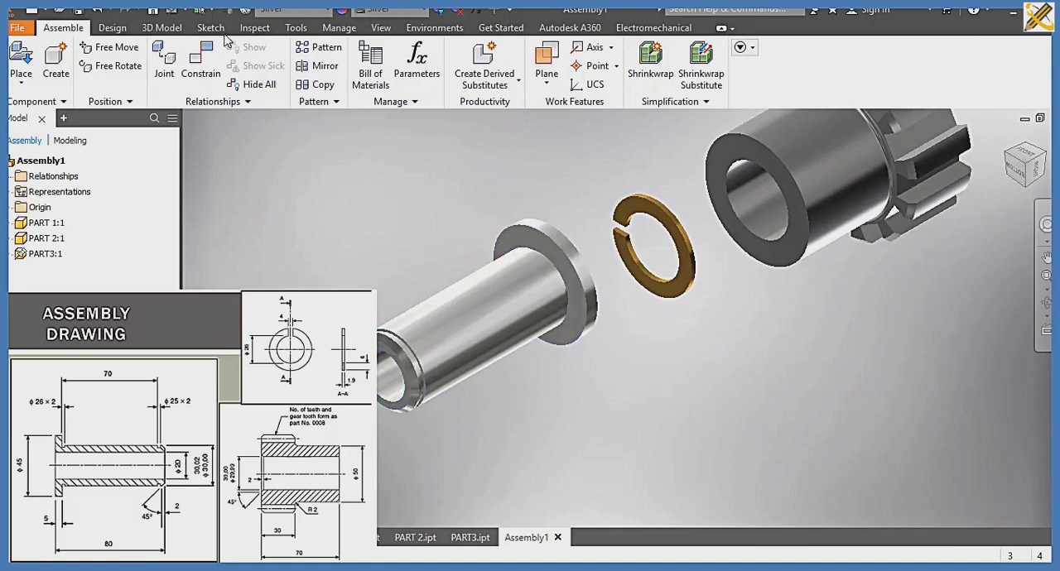
{"action": "left_click", "coordinate": [201, 65]}
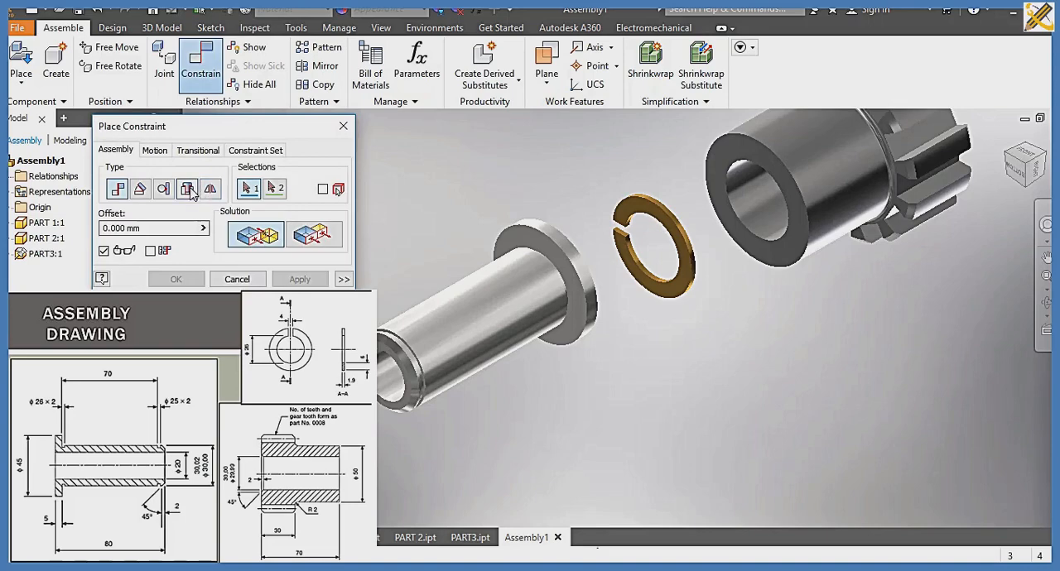
{"action": "left_click", "coordinate": [634, 267]}
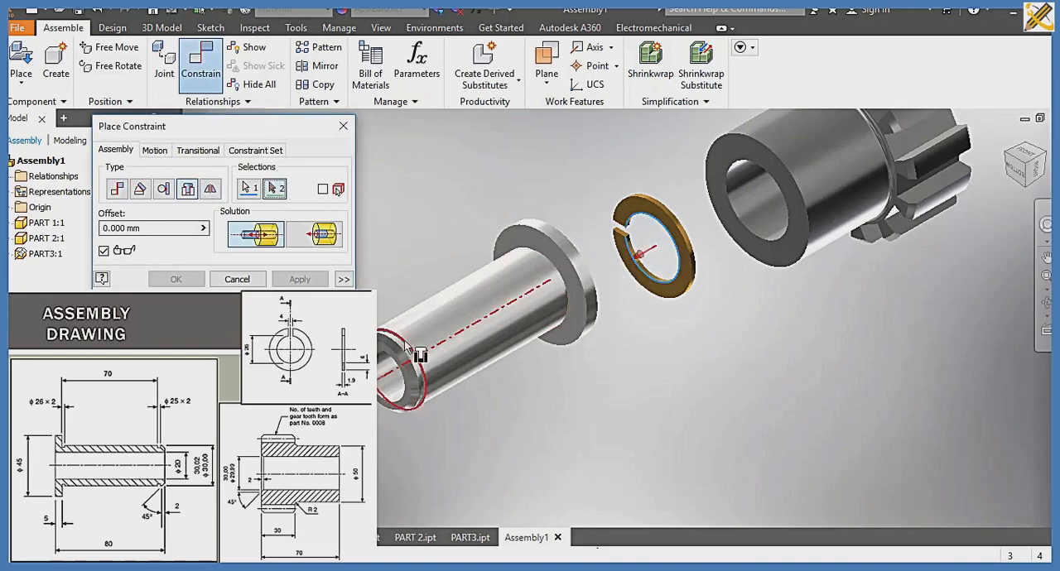
{"action": "scroll", "coordinate": [408, 348], "scroll_direction": "up", "scroll_amount": 3}
{"action": "scroll", "coordinate": [407, 347], "scroll_direction": "up", "scroll_amount": 2}
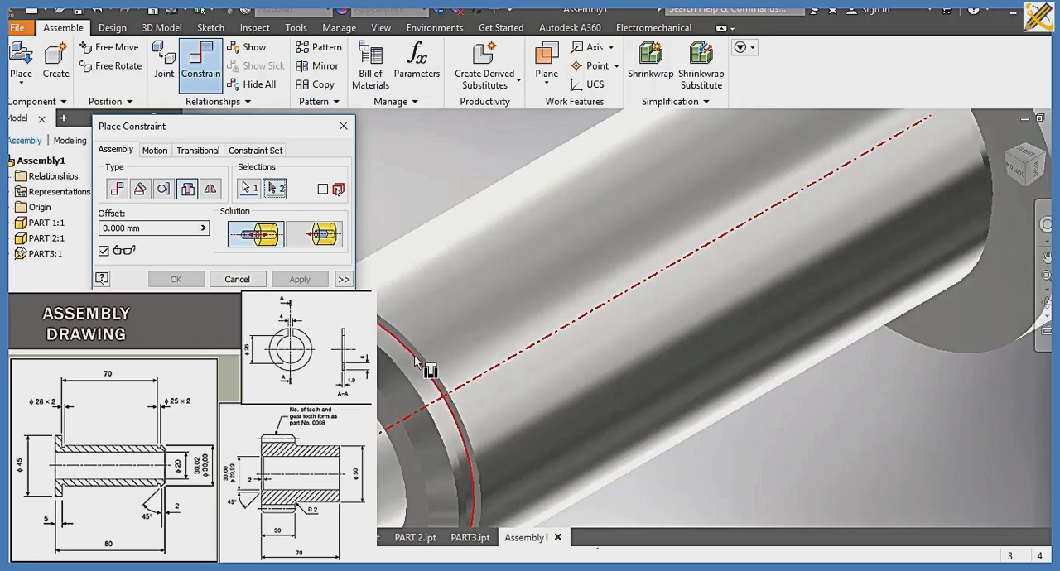
{"action": "left_click", "coordinate": [413, 361]}
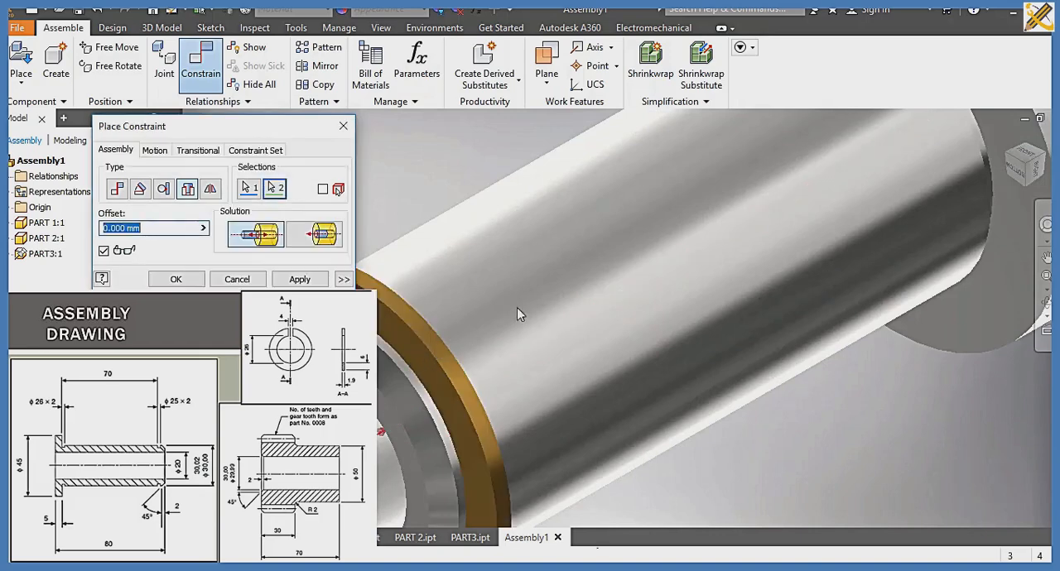
{"action": "left_click", "coordinate": [1038, 174]}
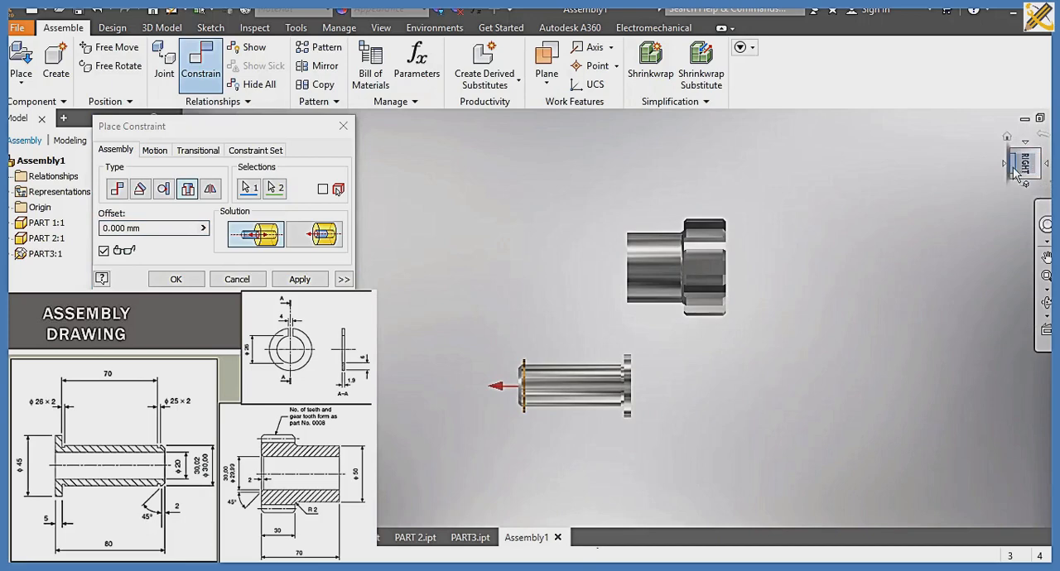
{"action": "left_click", "coordinate": [1006, 166]}
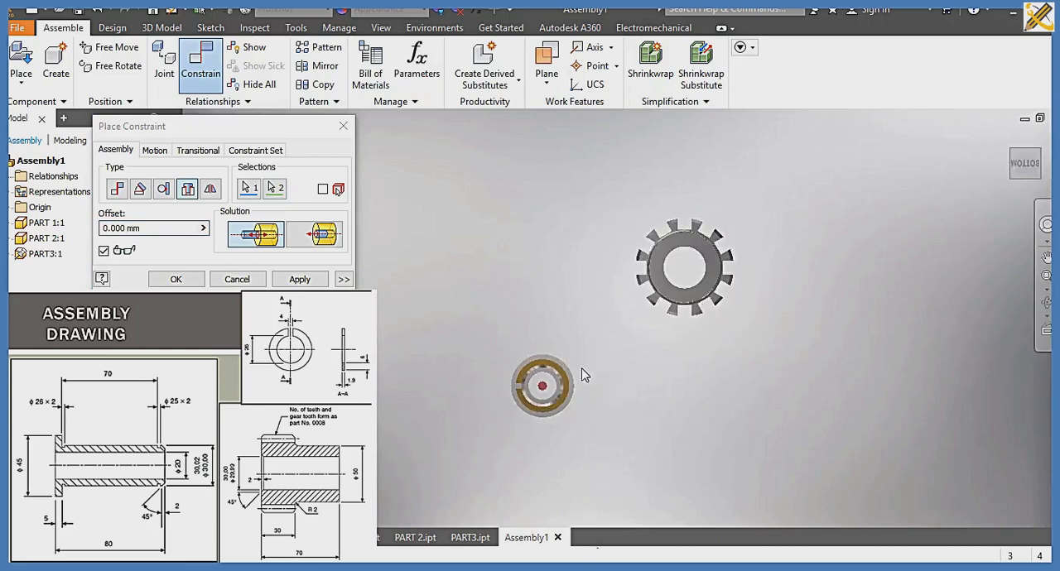
{"action": "scroll", "coordinate": [583, 371], "scroll_direction": "down", "scroll_amount": 3}
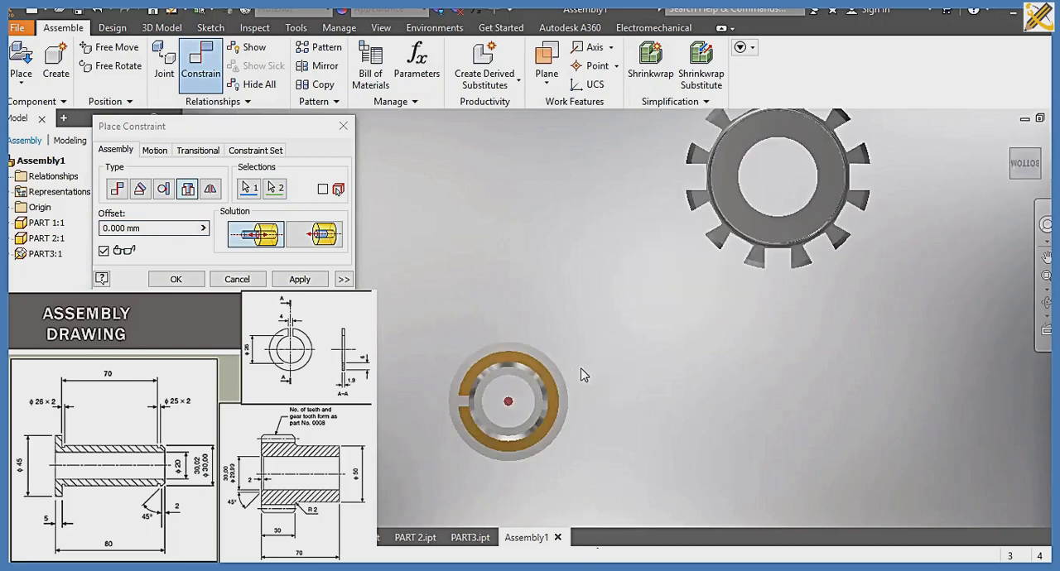
{"action": "left_click", "coordinate": [1004, 168]}
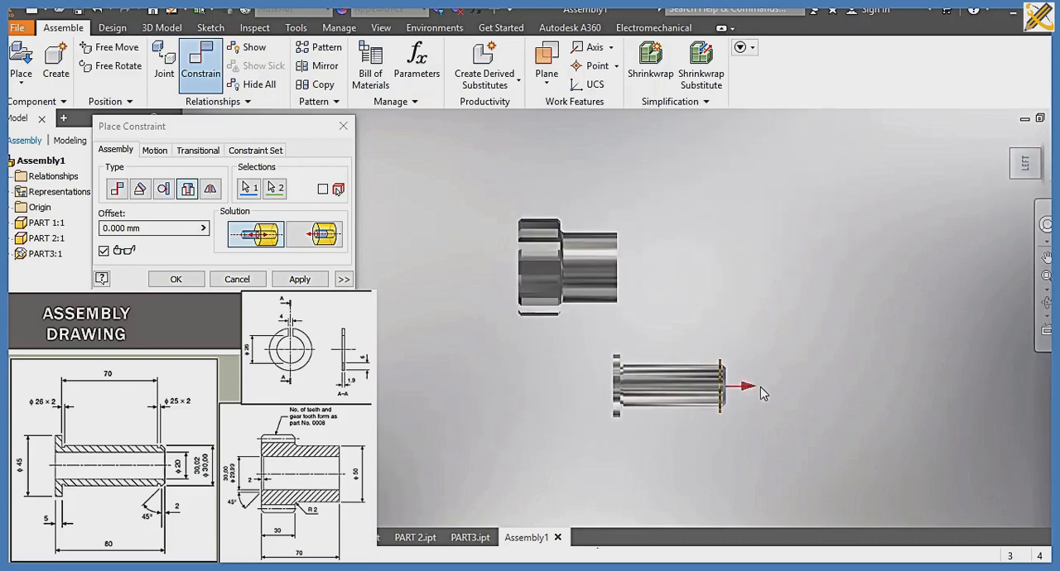
{"action": "scroll", "coordinate": [739, 392], "scroll_direction": "down", "scroll_amount": 5}
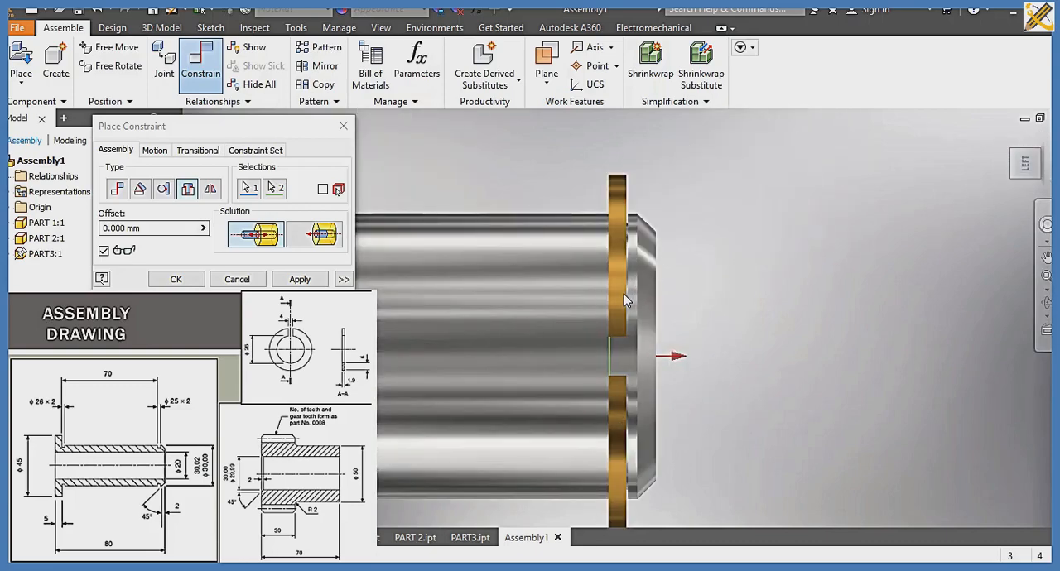
{"action": "left_click", "coordinate": [300, 279]}
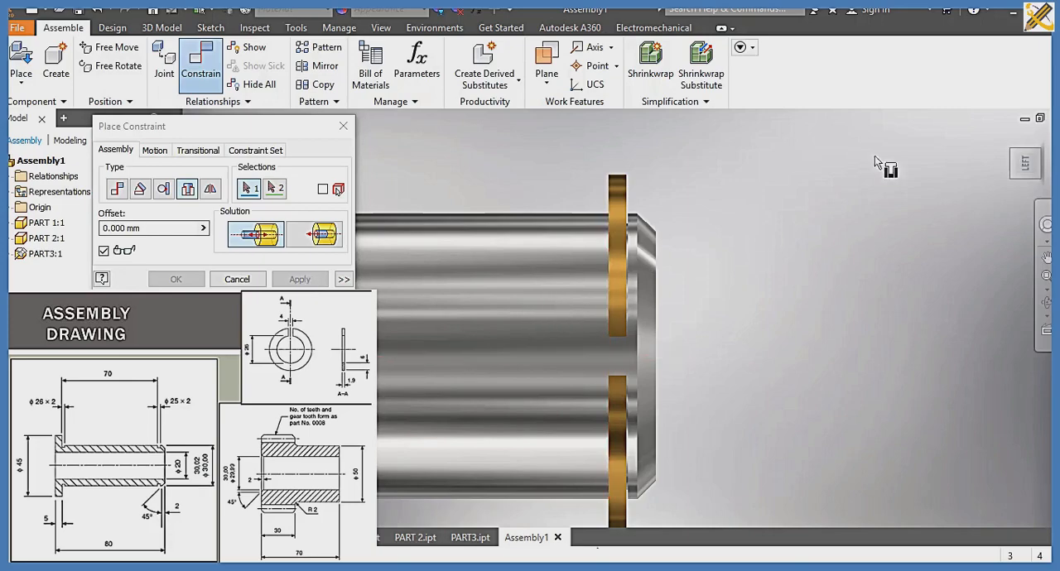
{"action": "left_click", "coordinate": [1041, 158]}
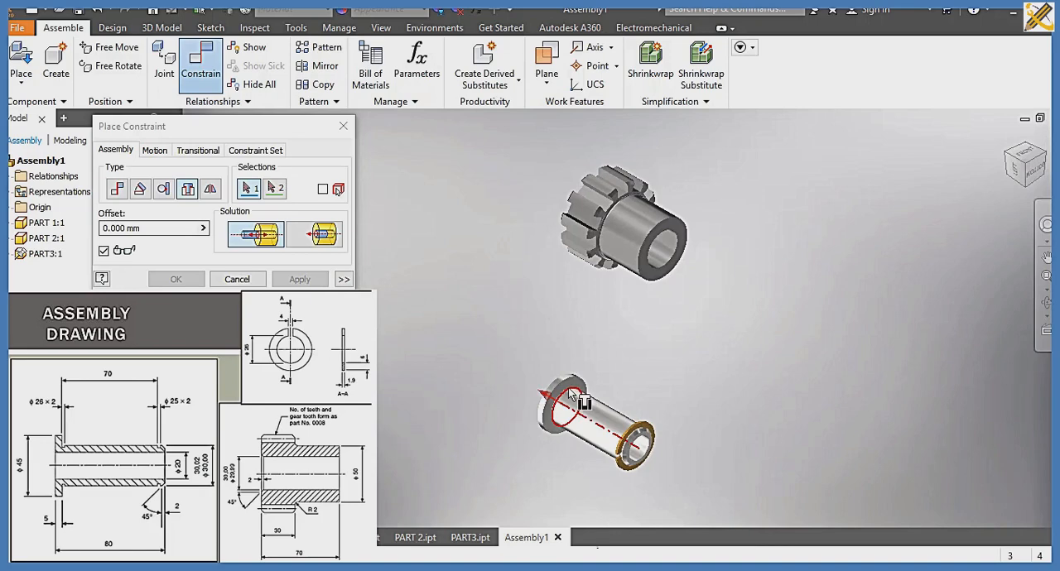
{"action": "left_click", "coordinate": [577, 398]}
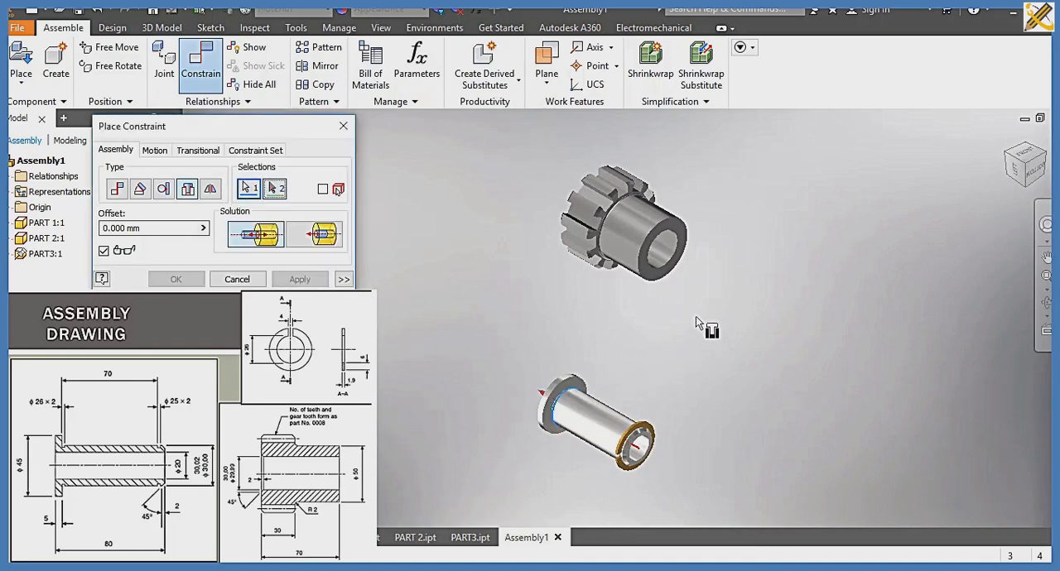
{"action": "left_click", "coordinate": [1005, 152]}
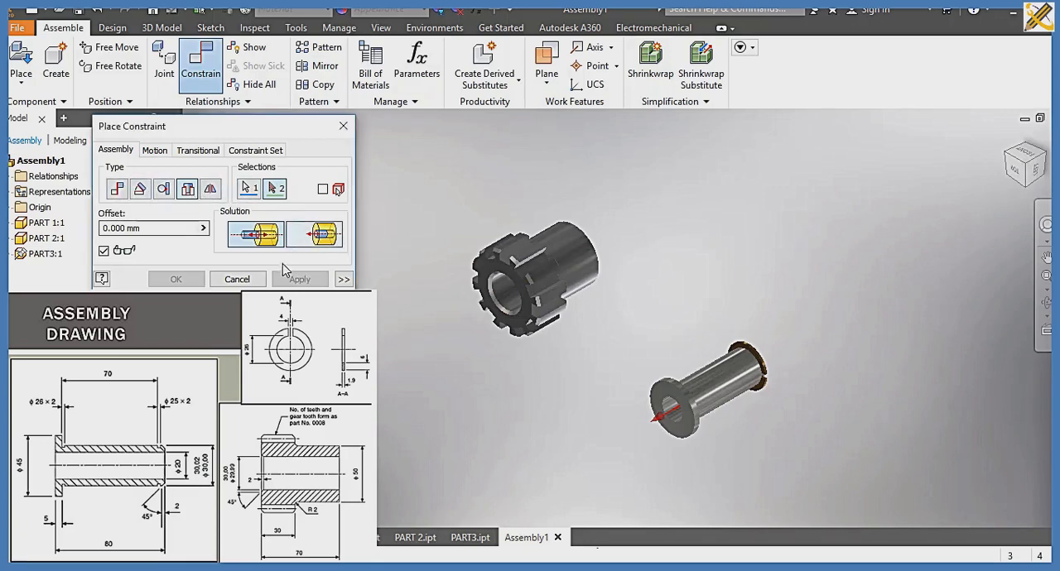
{"action": "left_click", "coordinate": [216, 279]}
Step: Apply an Insert constraint with 0 mm offset between the bushing flange's inner-face outer edge and the gear's bore edge at the toothed end
{"action": "left_click", "coordinate": [208, 68]}
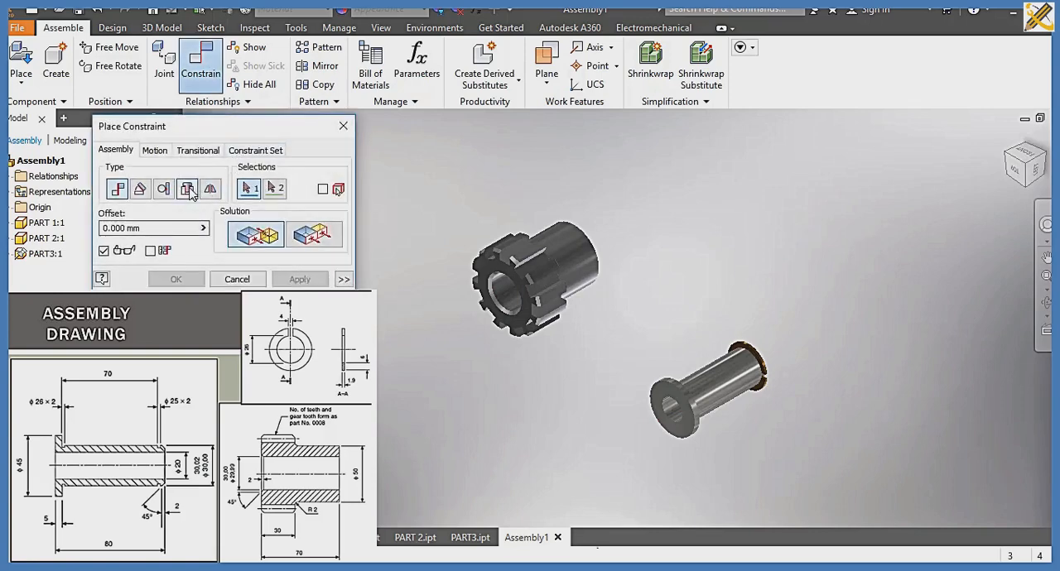
{"action": "left_click", "coordinate": [187, 189]}
{"action": "scroll", "coordinate": [714, 369], "scroll_direction": "up", "scroll_amount": 5}
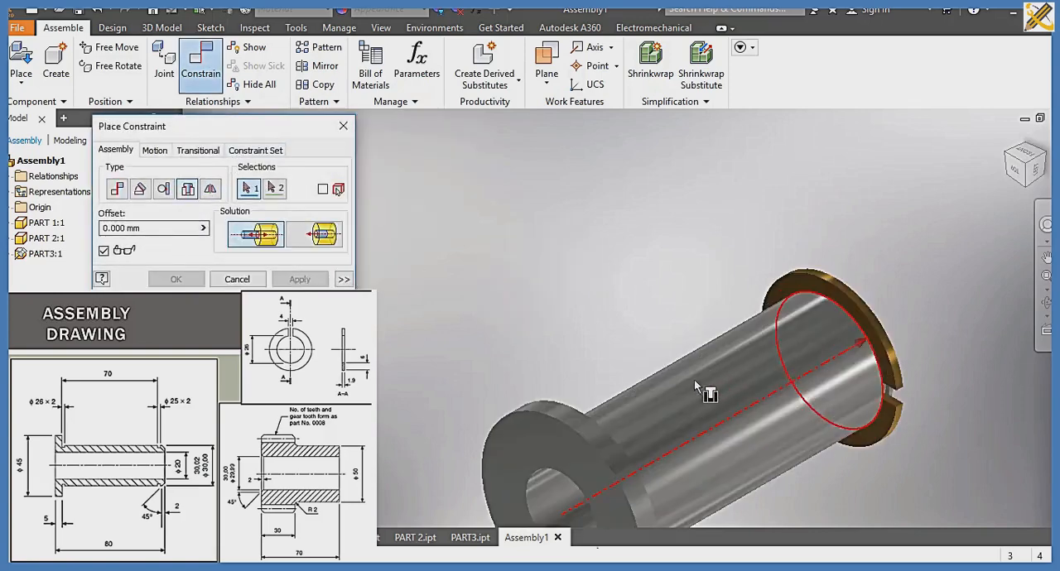
{"action": "left_click", "coordinate": [610, 441]}
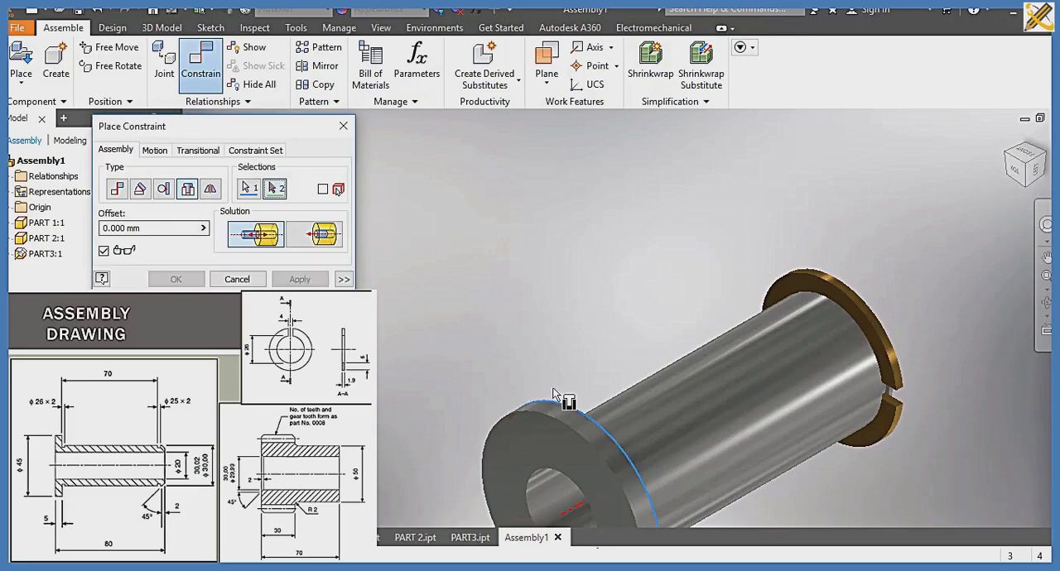
{"action": "scroll", "coordinate": [551, 376], "scroll_direction": "down", "scroll_amount": 5}
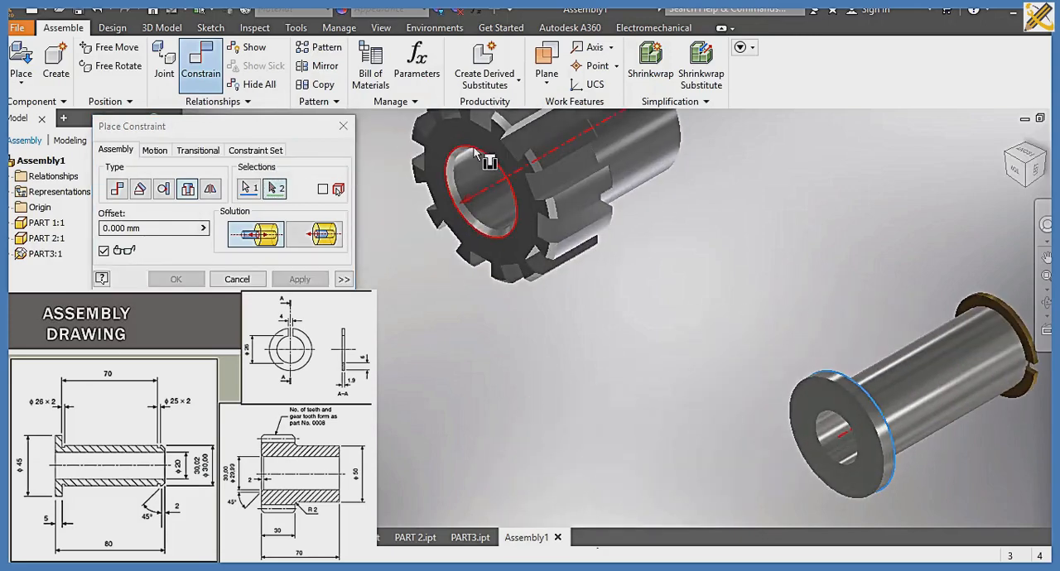
{"action": "left_click", "coordinate": [481, 151]}
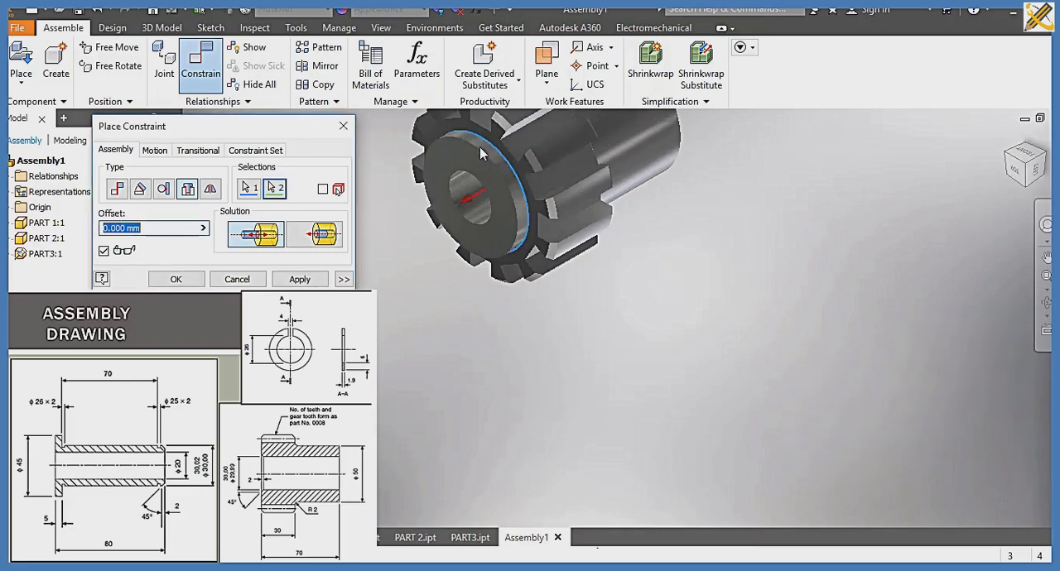
{"action": "left_click", "coordinate": [296, 279]}
{"action": "left_click", "coordinate": [237, 279]}
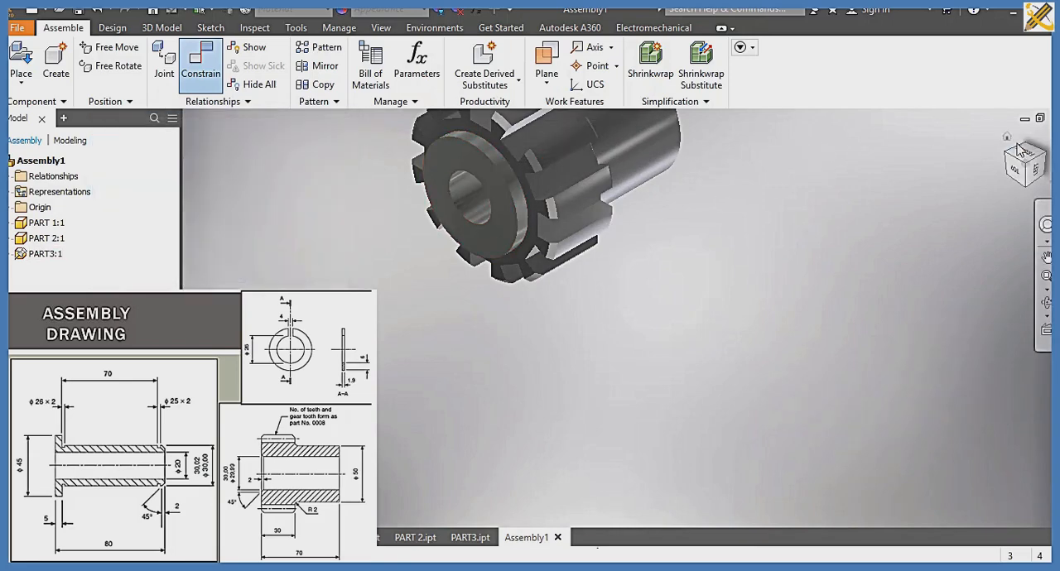
Step: Save the completed assembly as Assembly in the SLIDE 10 folder
{"action": "left_click", "coordinate": [1045, 161]}
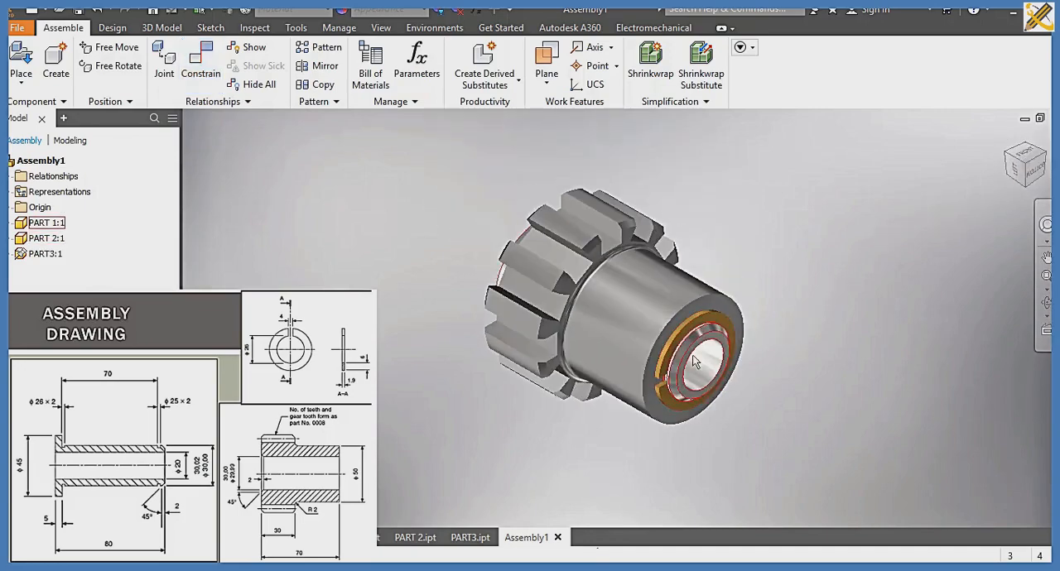
{"action": "left_click", "coordinate": [1017, 170]}
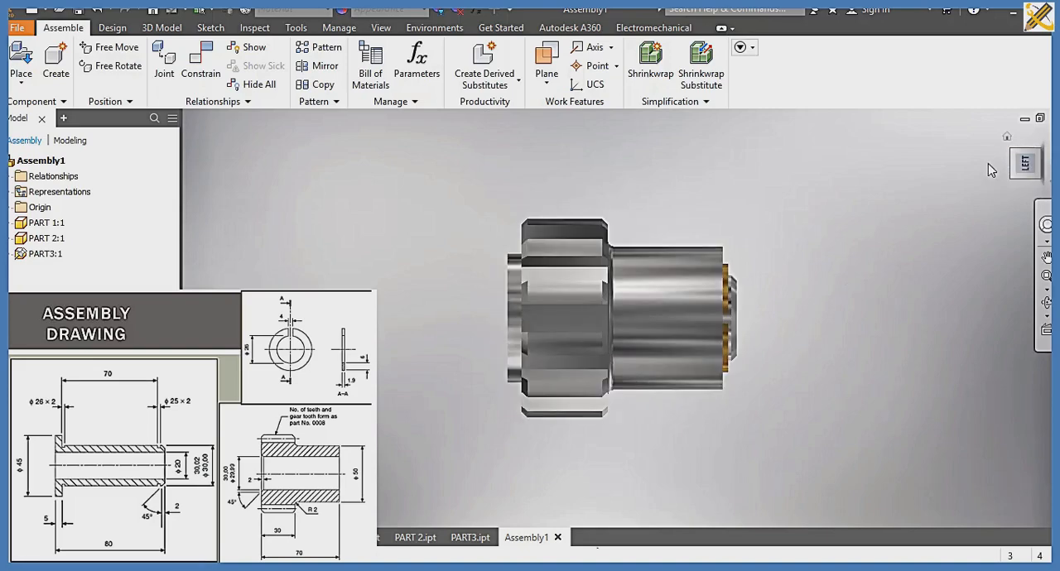
{"action": "left_click", "coordinate": [1040, 143]}
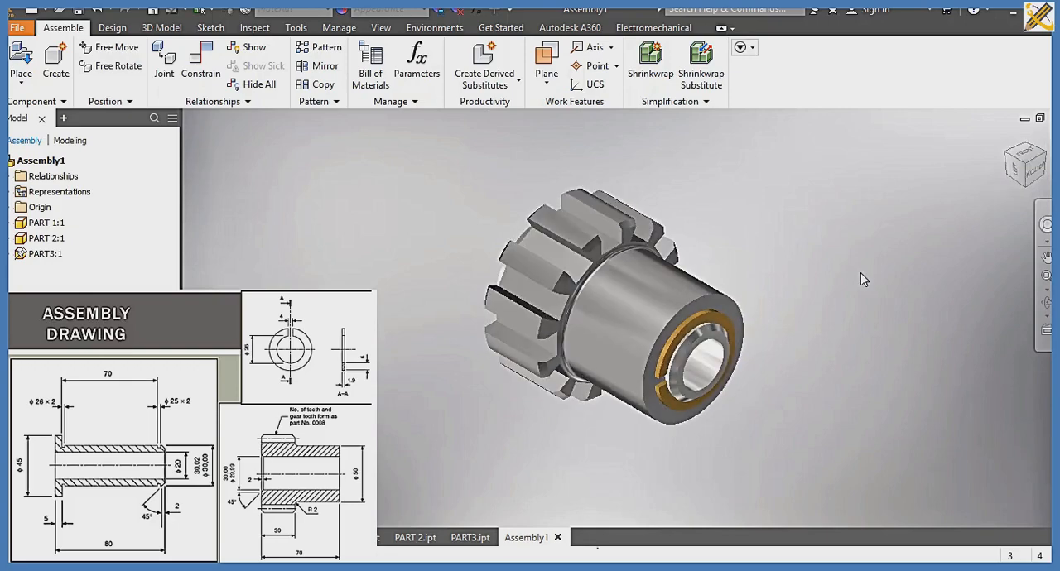
{"action": "key", "text": "ctrl+s"}
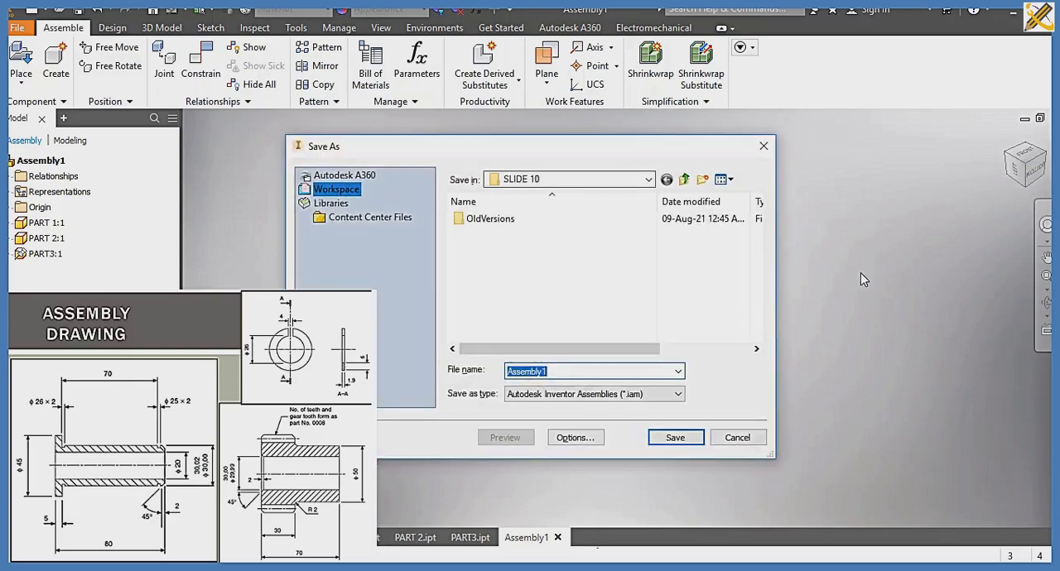
{"action": "key", "text": "Right"}
{"action": "key", "text": "Return"}
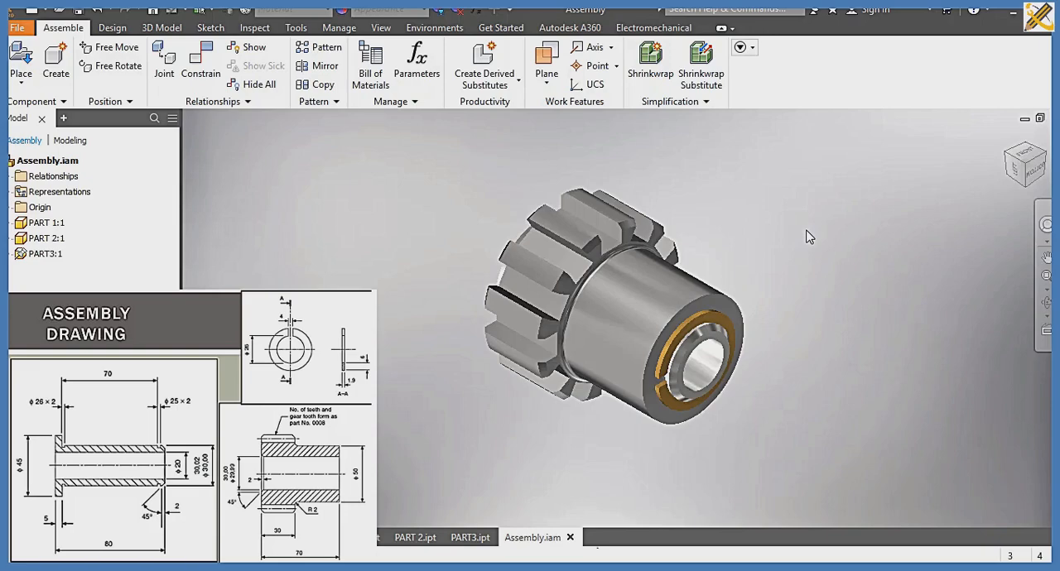
Step: Create a new drawing file from the metric ISO.idw template
{"action": "key", "text": "ctrl+n"}
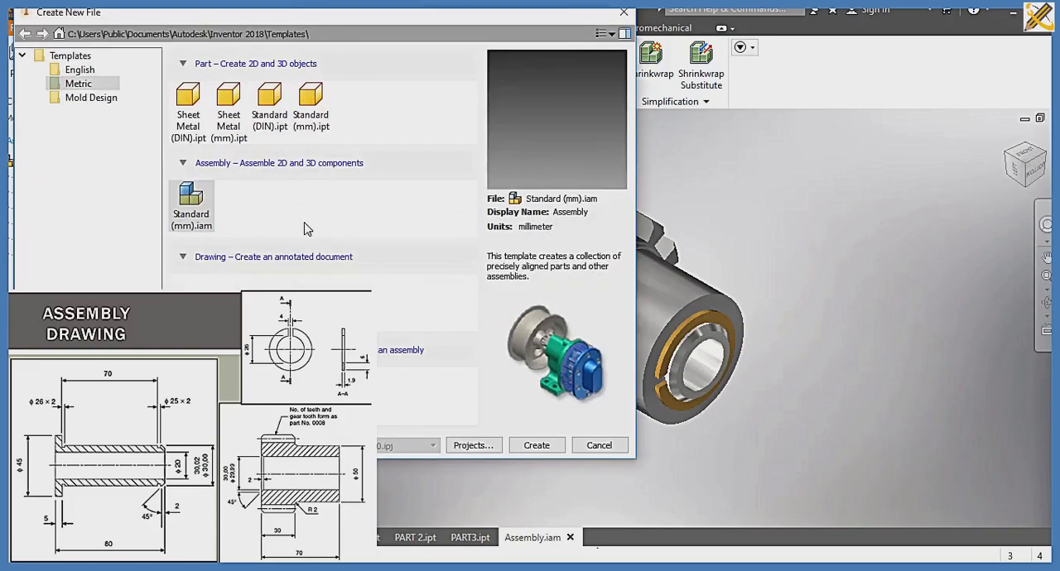
{"action": "scroll", "coordinate": [290, 252], "scroll_direction": "down", "scroll_amount": 3}
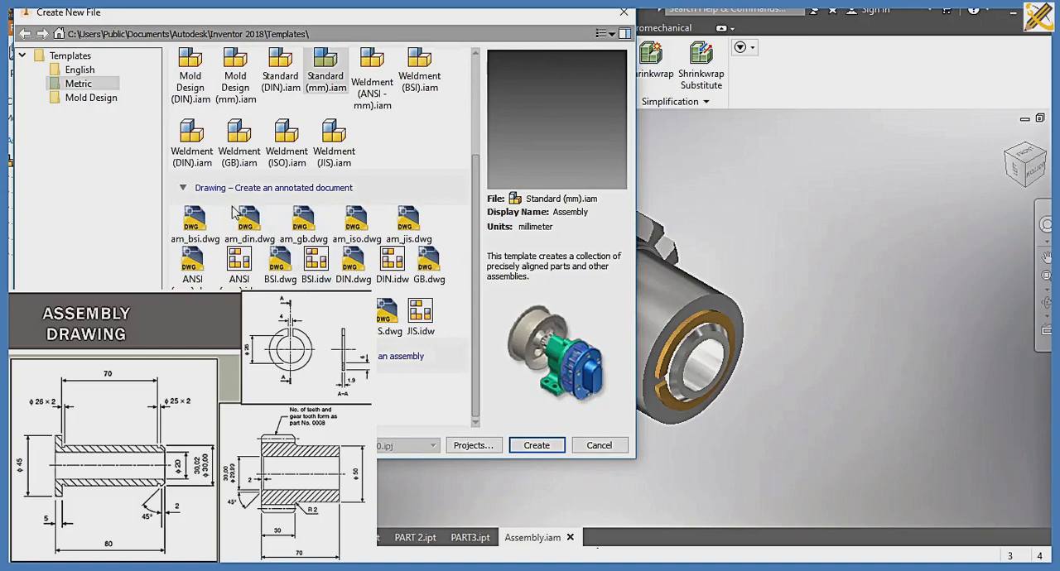
{"action": "left_click", "coordinate": [348, 311]}
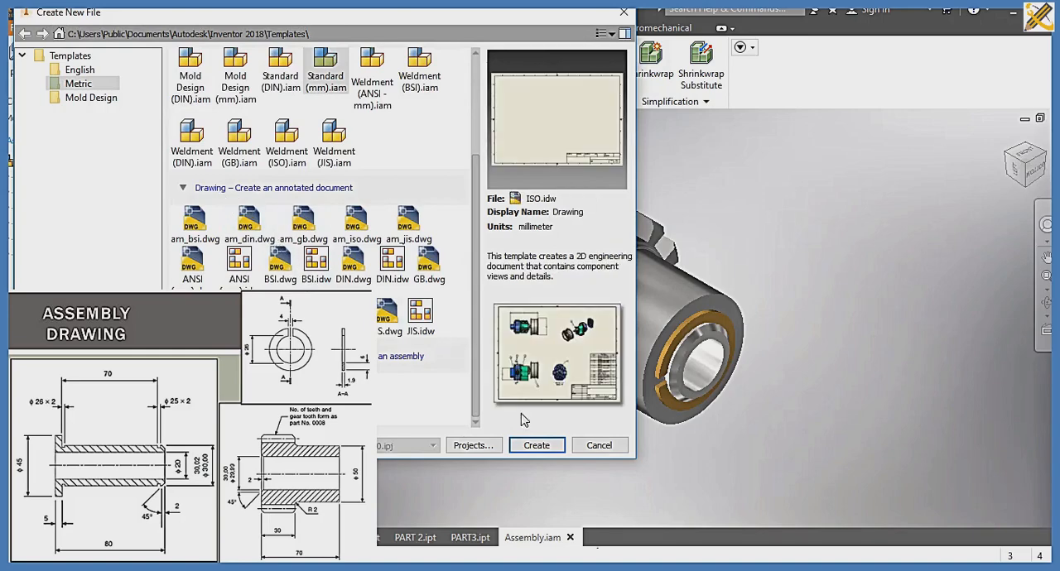
{"action": "left_click", "coordinate": [547, 443]}
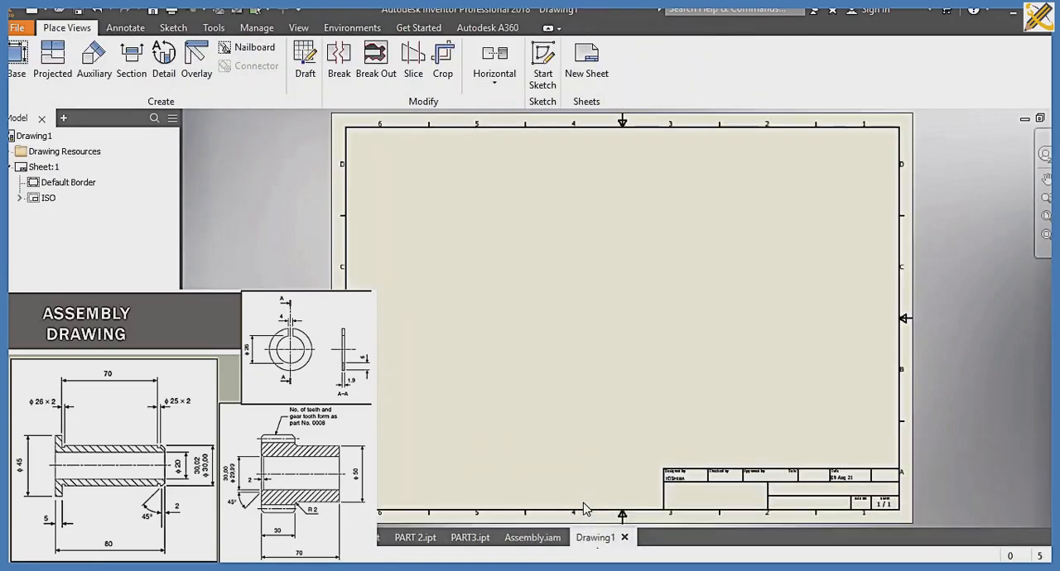
Step: Place an enlarged isometric base view of the assembly on the drawing sheet, showing the ring end and occupying the sheet's left half
{"action": "left_click", "coordinate": [17, 60]}
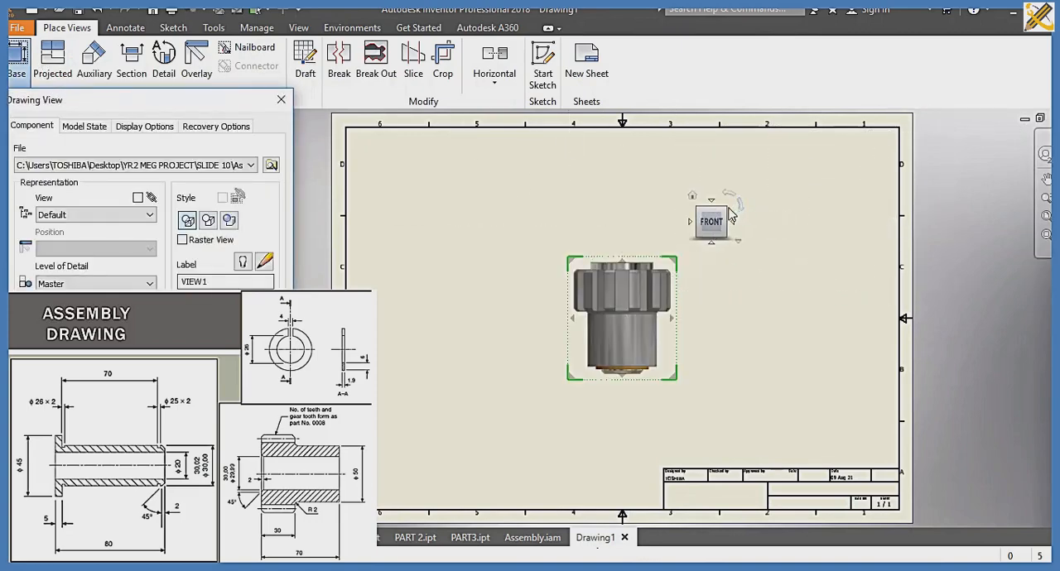
{"action": "left_click", "coordinate": [737, 201]}
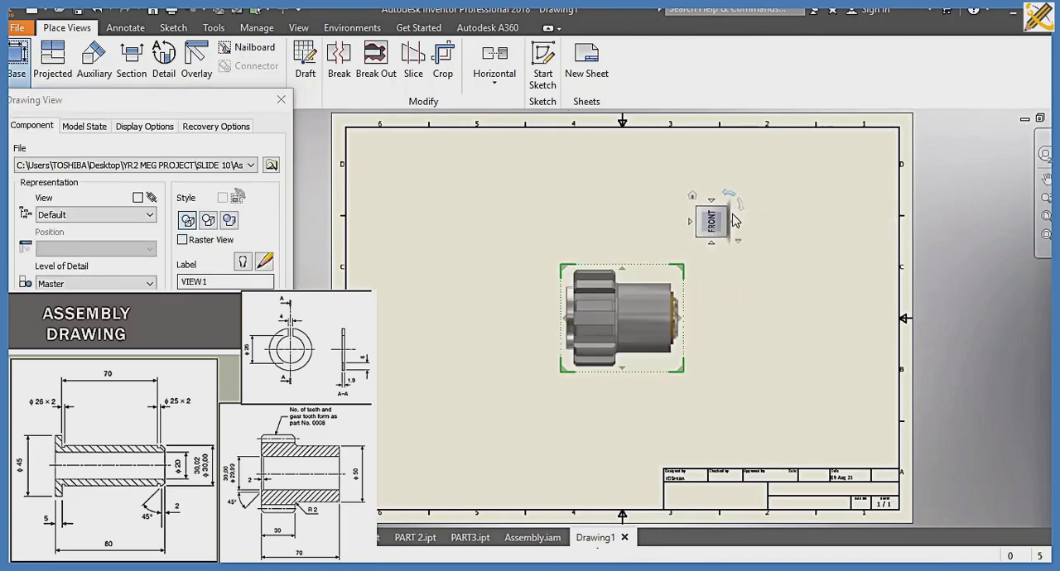
{"action": "left_click", "coordinate": [727, 212]}
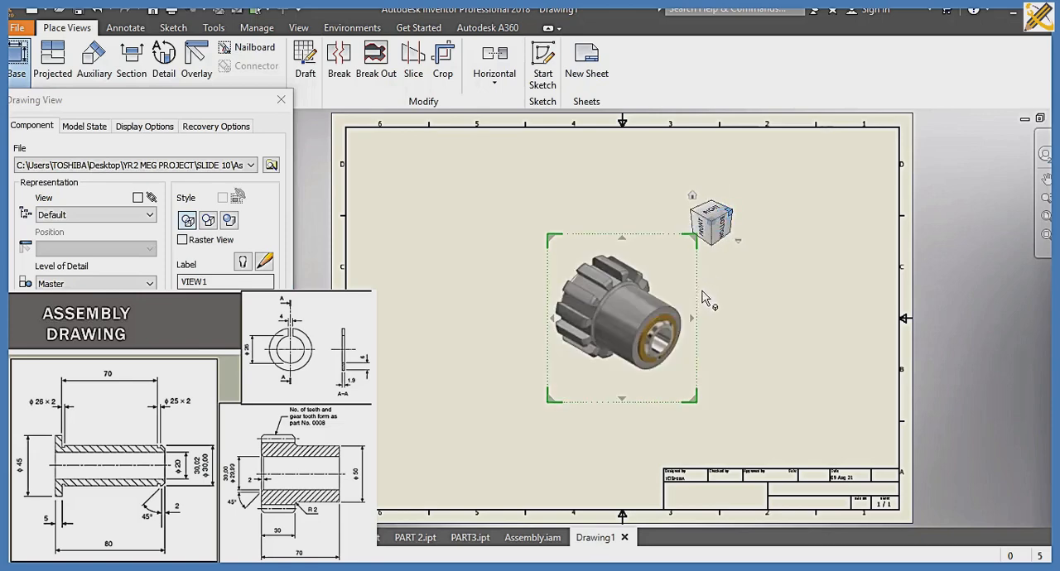
{"action": "left_click_drag", "start_coordinate": [650, 313], "coordinate": [530, 272]}
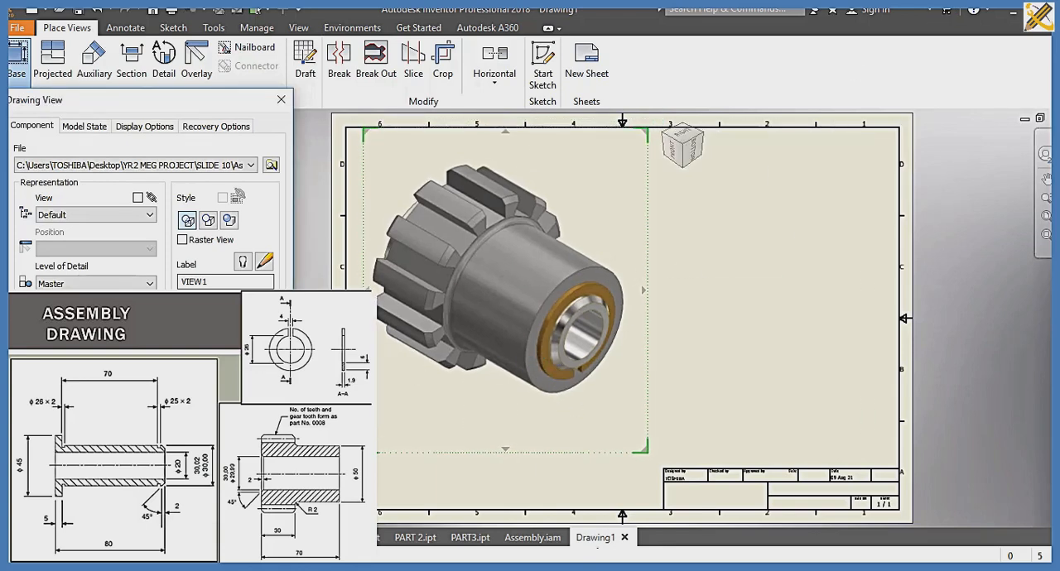
{"action": "left_click", "coordinate": [182, 352]}
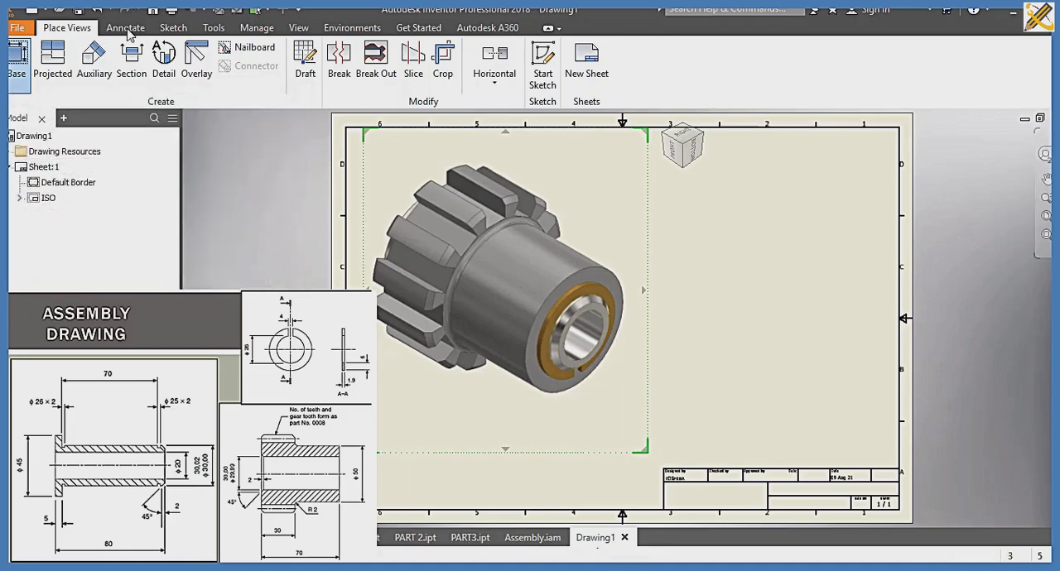
{"action": "left_click", "coordinate": [125, 28]}
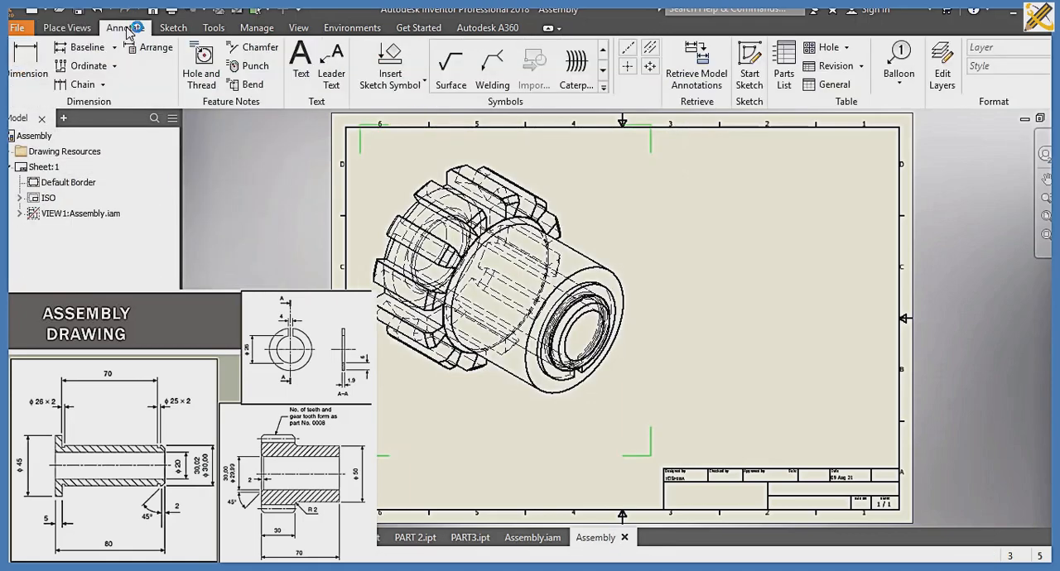
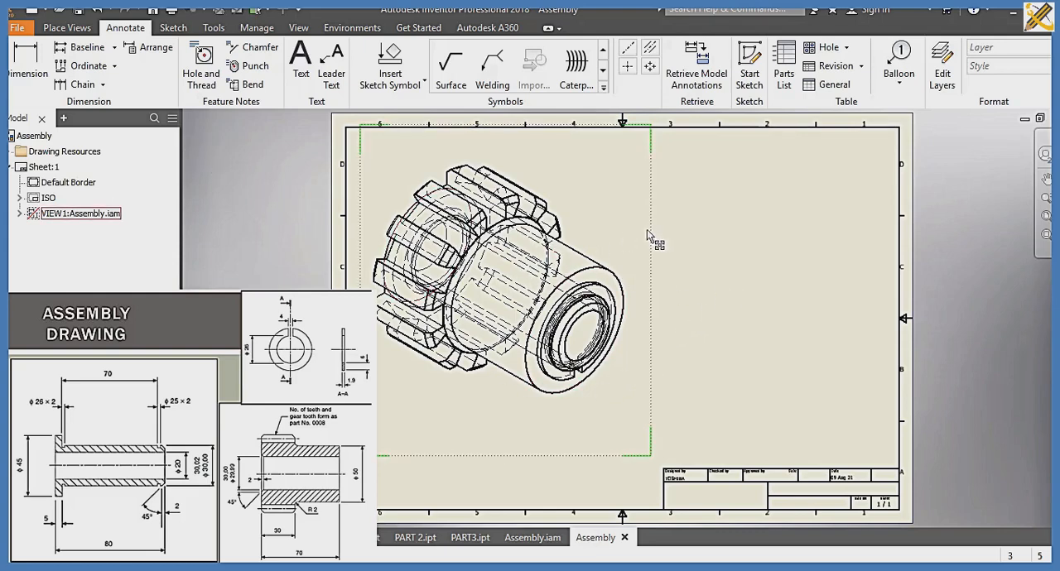
{"action": "left_click", "coordinate": [21, 73]}
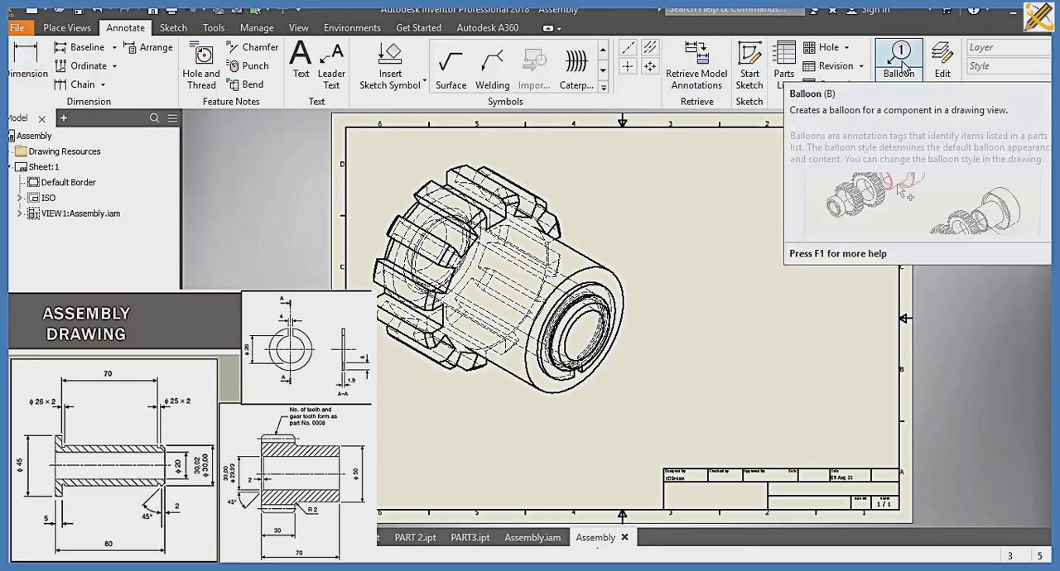
{"action": "left_click", "coordinate": [902, 66]}
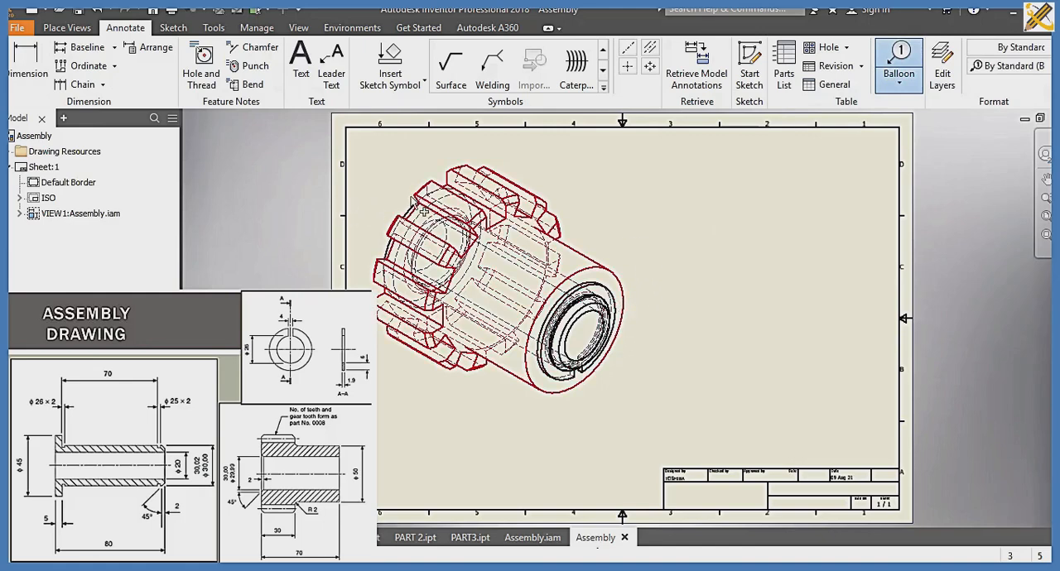
{"action": "key", "text": "Escape"}
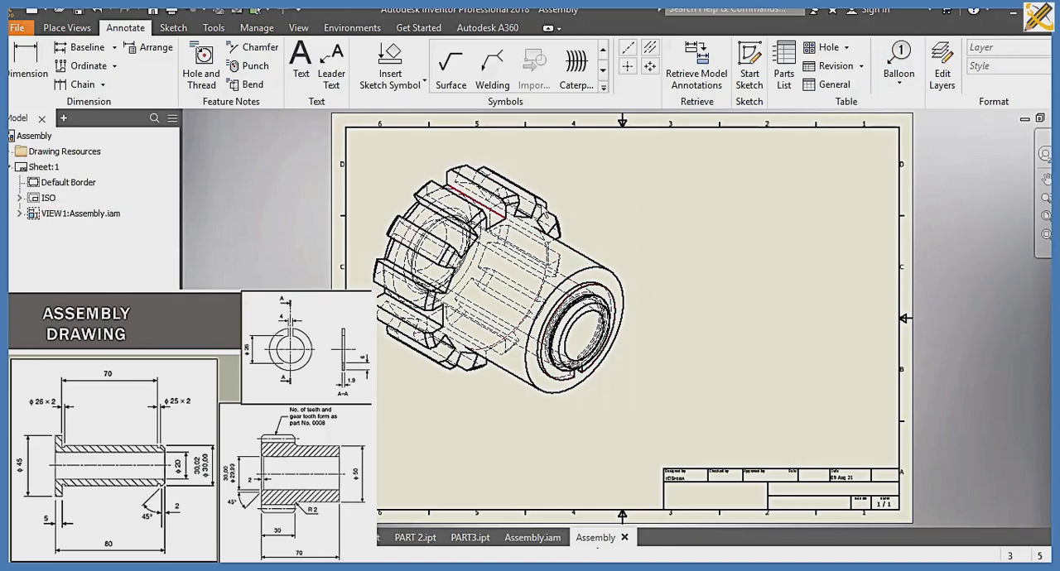
Step: Change the assembly view's display style to hidden lines removed
{"action": "left_click", "coordinate": [630, 181]}
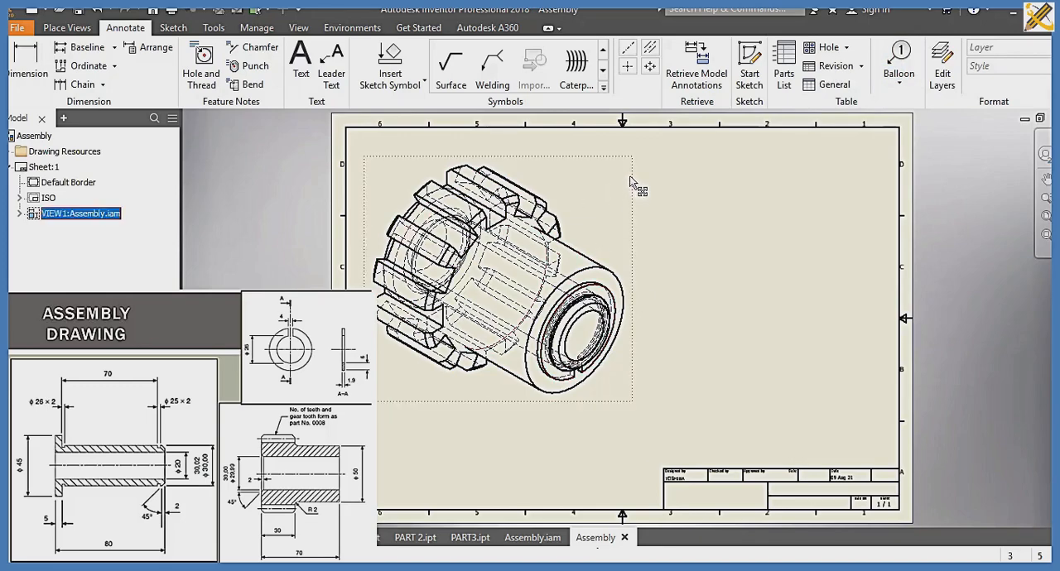
{"action": "double_click", "coordinate": [623, 178]}
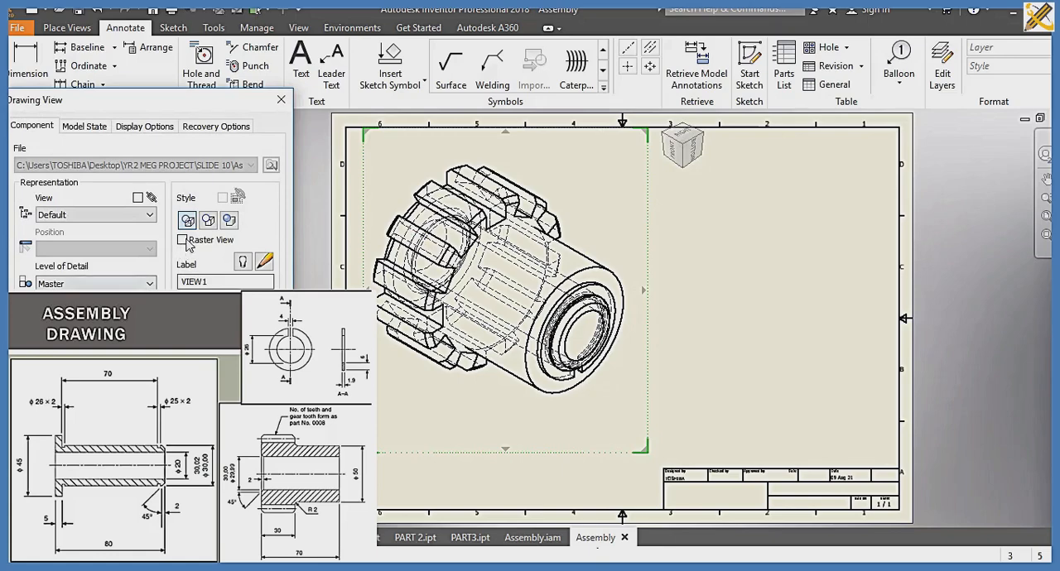
{"action": "left_click", "coordinate": [207, 222]}
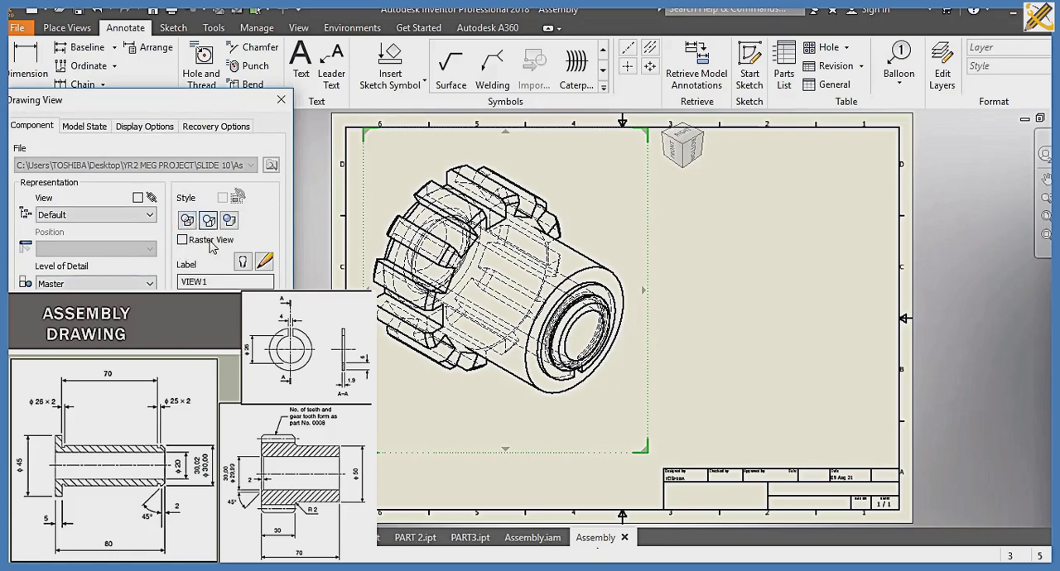
{"action": "left_click", "coordinate": [190, 356]}
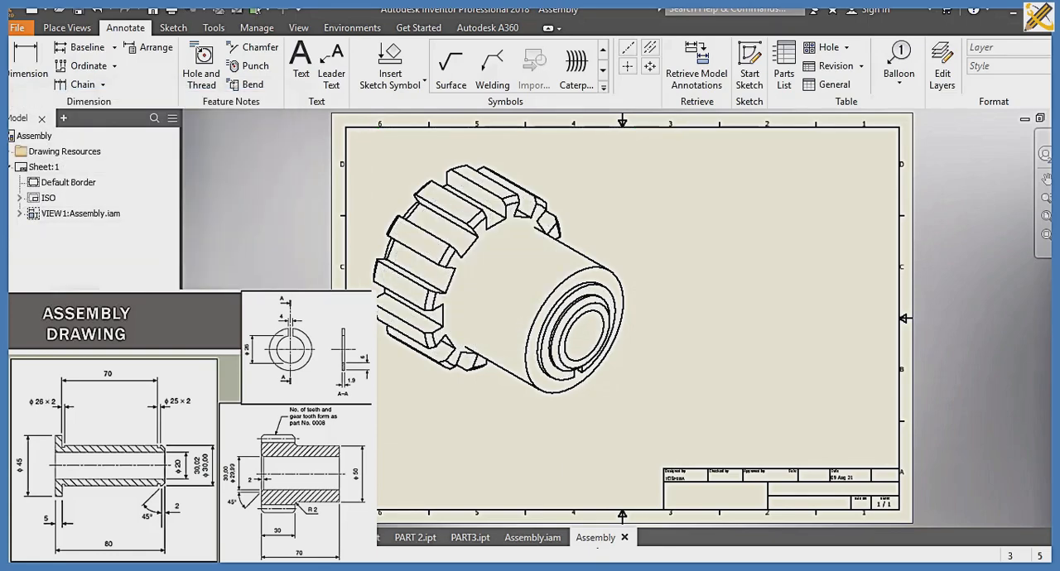
Step: Attach a balloon to the gear's toothed end, enabling the Structured, First Level BOM view, and place it beside the view
{"action": "left_click", "coordinate": [910, 52]}
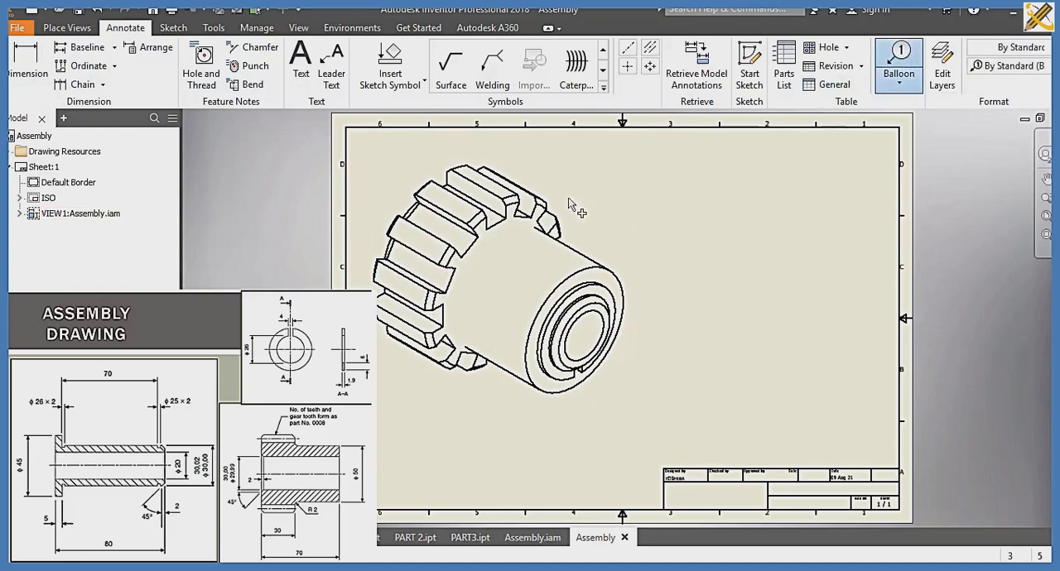
{"action": "left_click", "coordinate": [611, 194]}
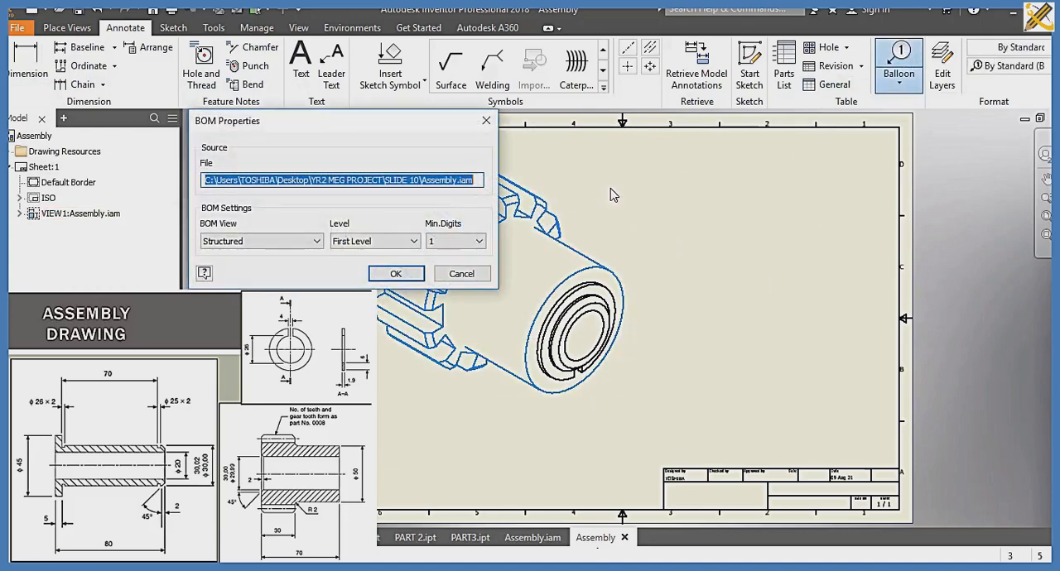
{"action": "left_click", "coordinate": [382, 277]}
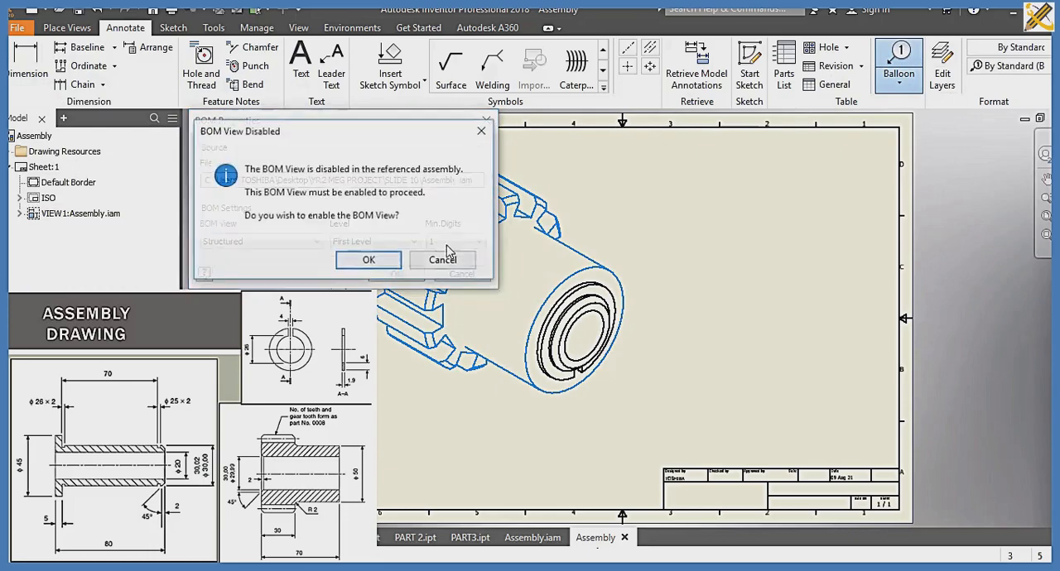
{"action": "left_click", "coordinate": [367, 260]}
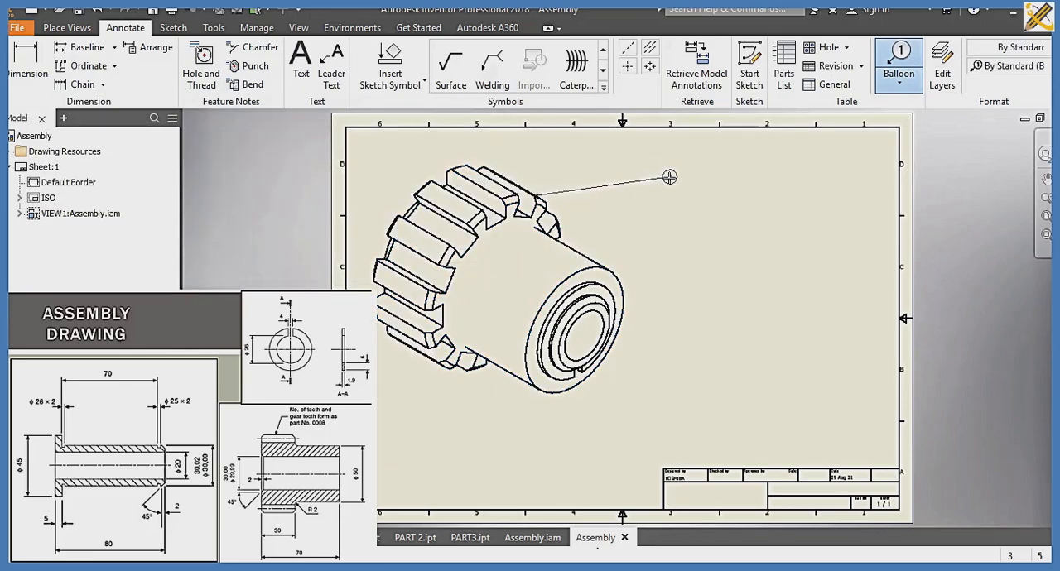
{"action": "left_click", "coordinate": [669, 177]}
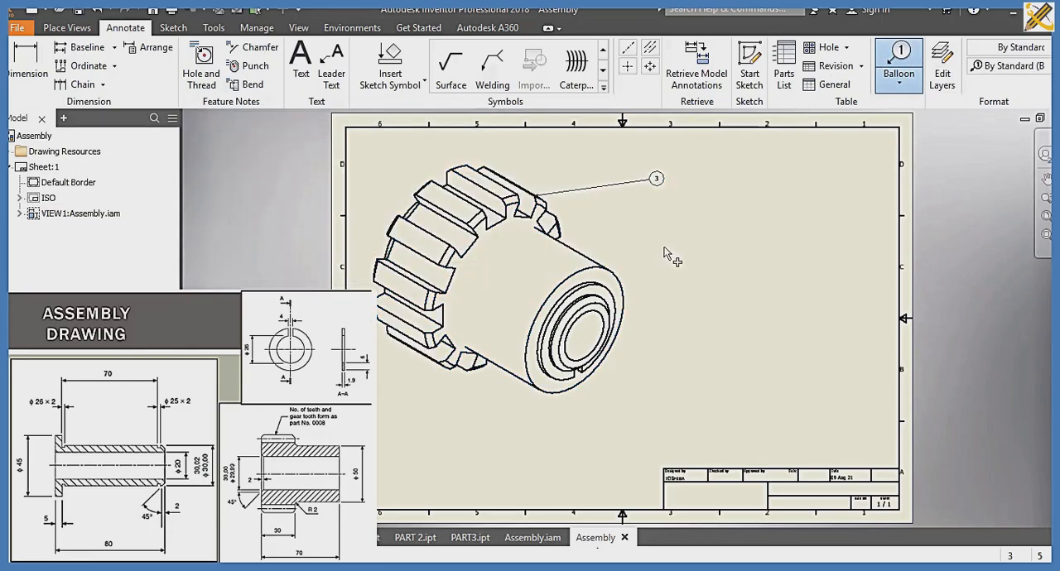
{"action": "left_click", "coordinate": [615, 276]}
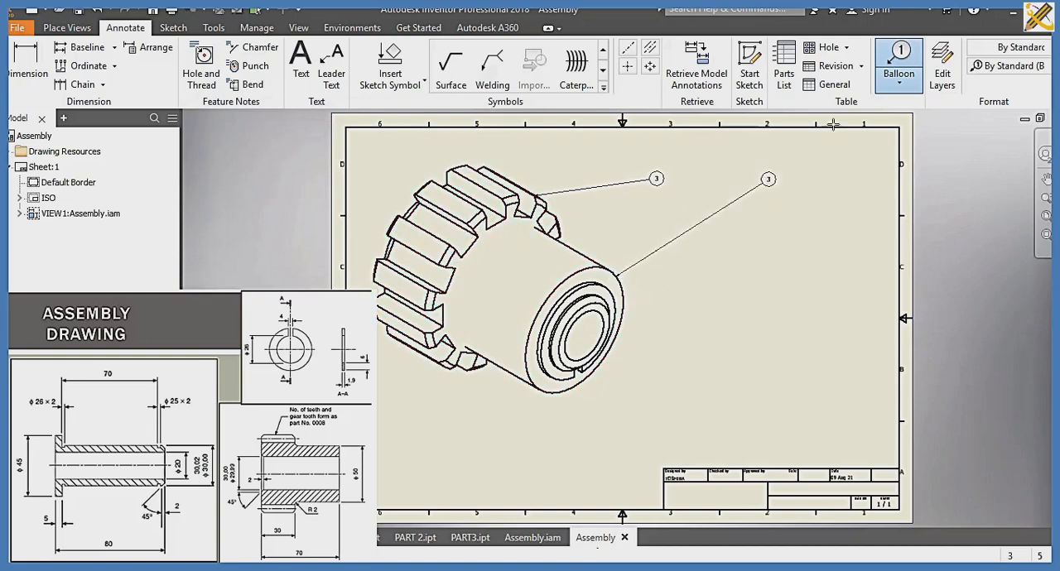
{"action": "key", "text": "Escape"}
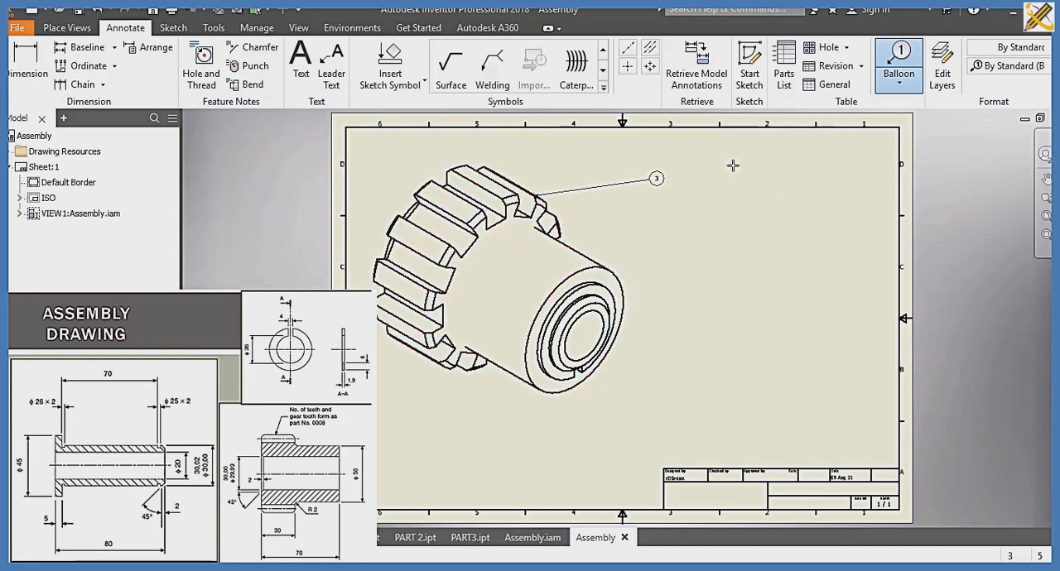
Step: Attach balloons to the split ring and the bushing, placing them one above the other beside the view
{"action": "left_click", "coordinate": [895, 61]}
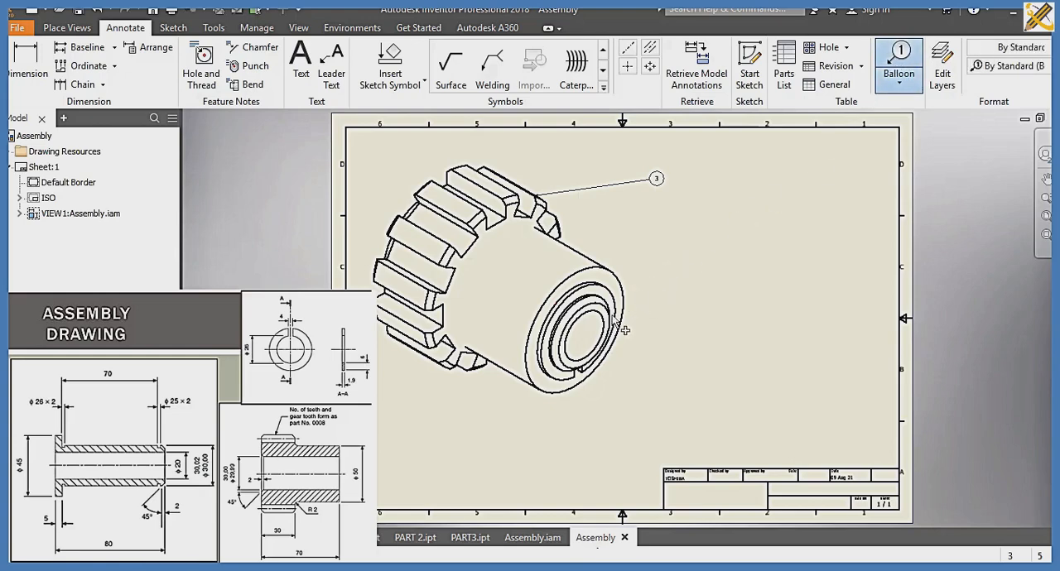
{"action": "left_click", "coordinate": [590, 285]}
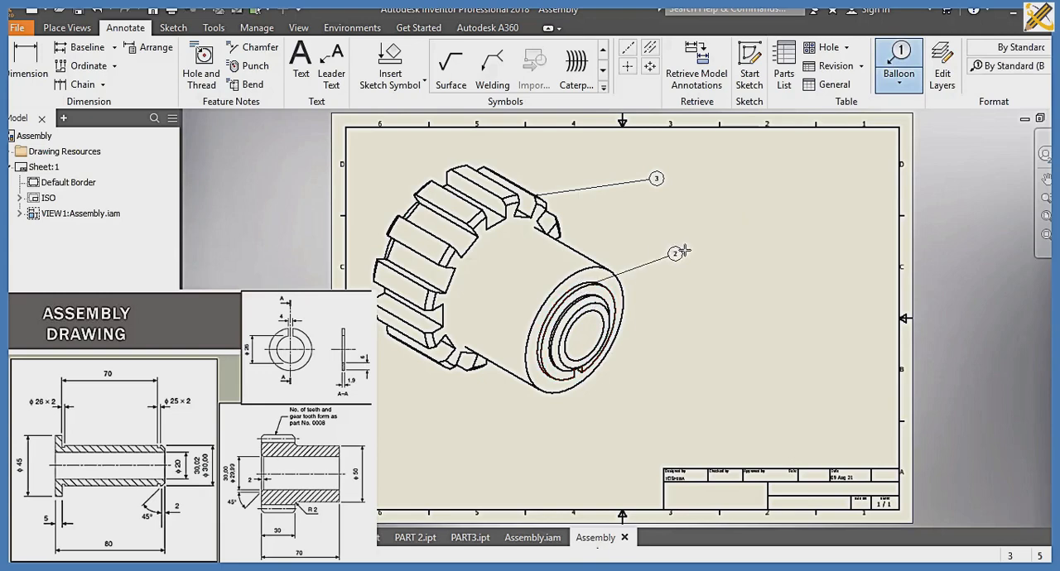
{"action": "left_click", "coordinate": [693, 242]}
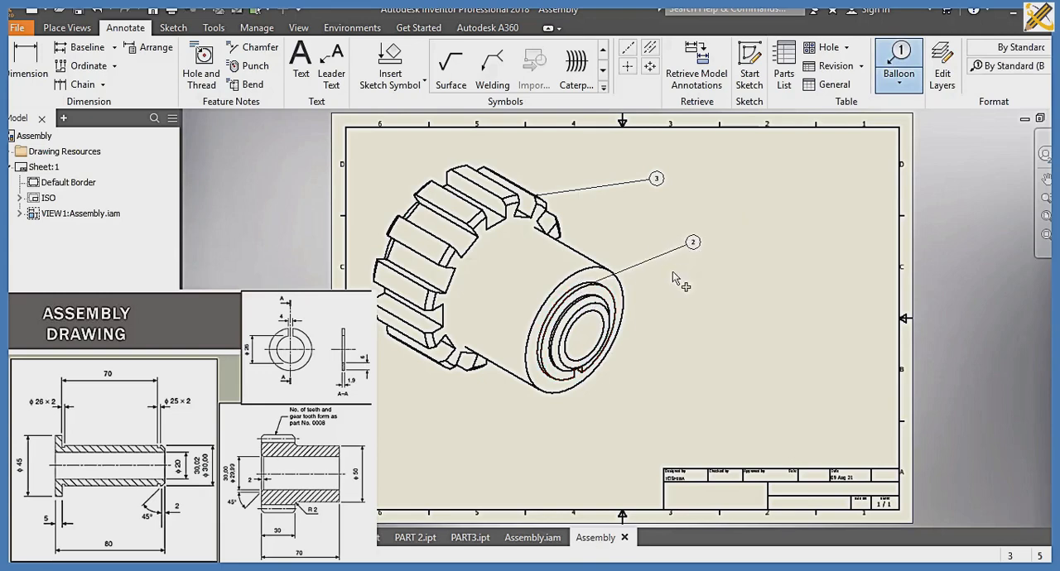
{"action": "left_click", "coordinate": [595, 312]}
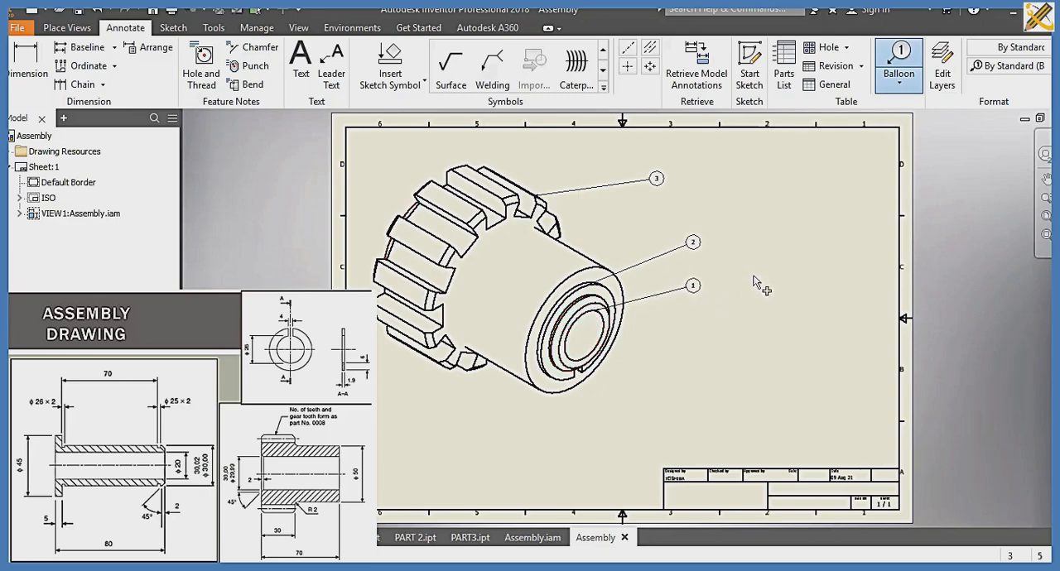
Step: Create a parts list from the Assembly file in the SLIDE 10 folder and place it directly above the title block
{"action": "left_click", "coordinate": [785, 73]}
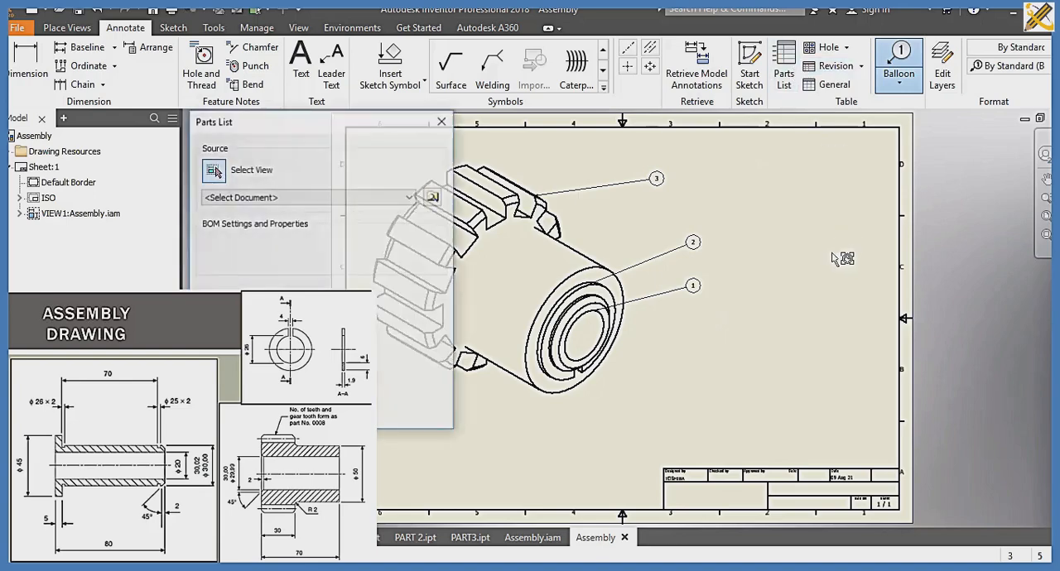
{"action": "left_click", "coordinate": [433, 197]}
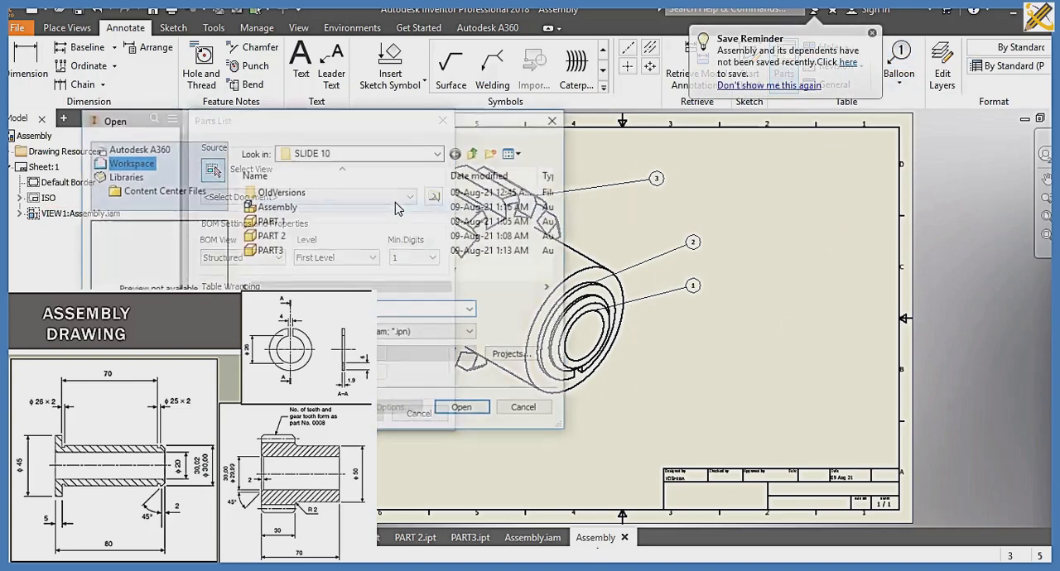
{"action": "left_click", "coordinate": [326, 207]}
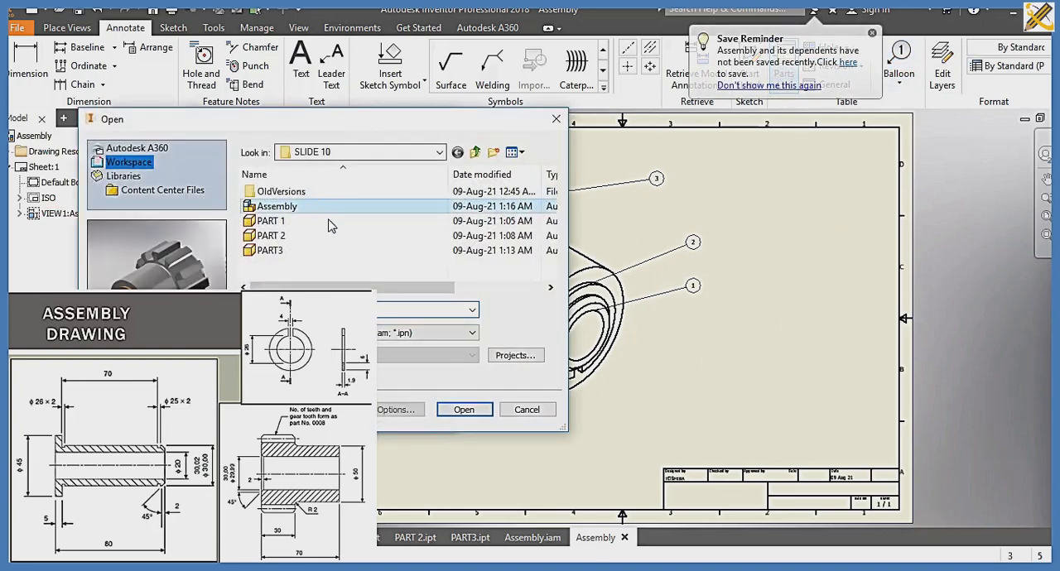
{"action": "left_click", "coordinate": [464, 409]}
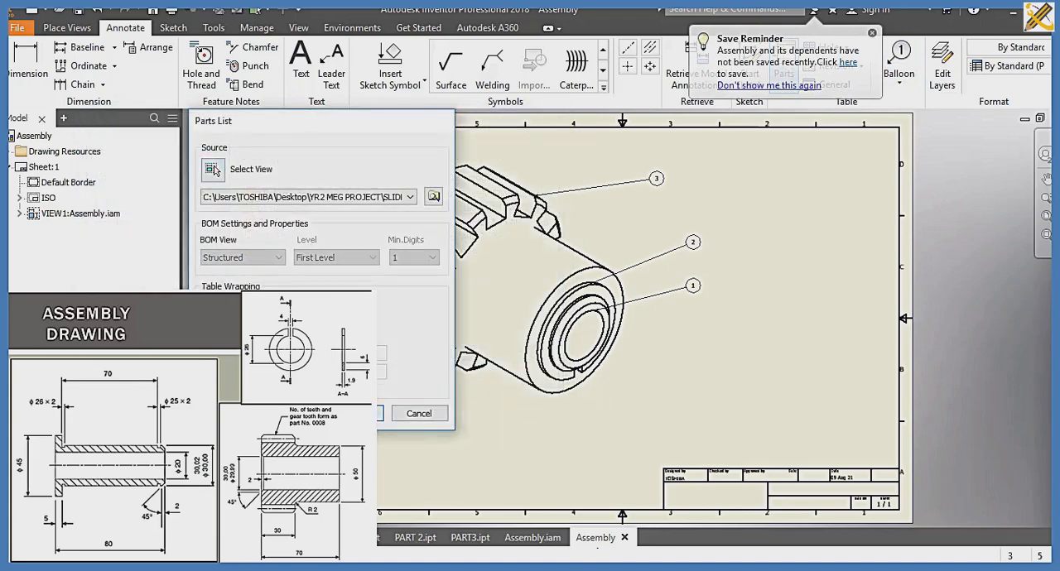
{"action": "left_click", "coordinate": [356, 414]}
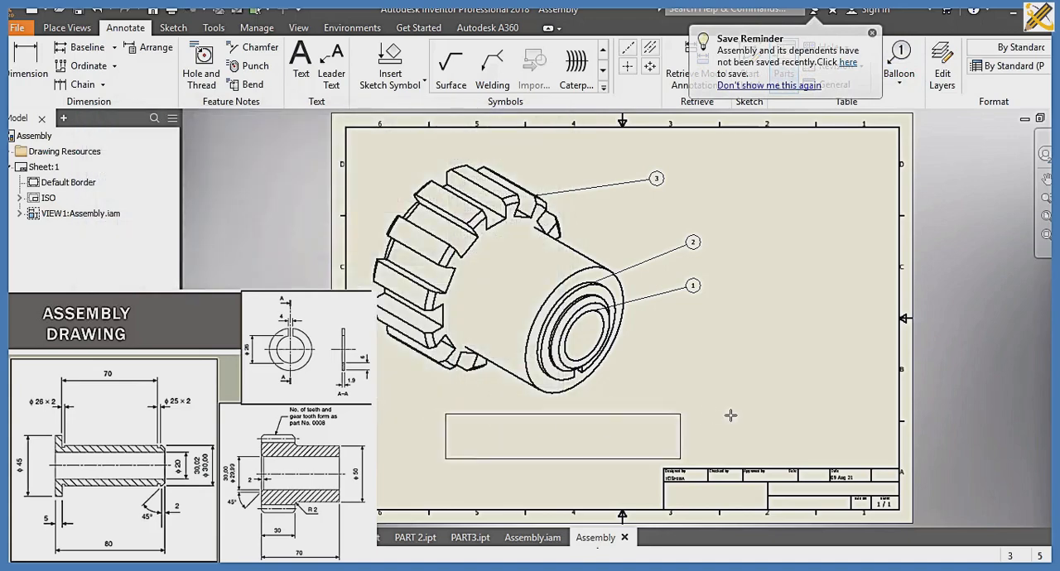
{"action": "left_click", "coordinate": [898, 424]}
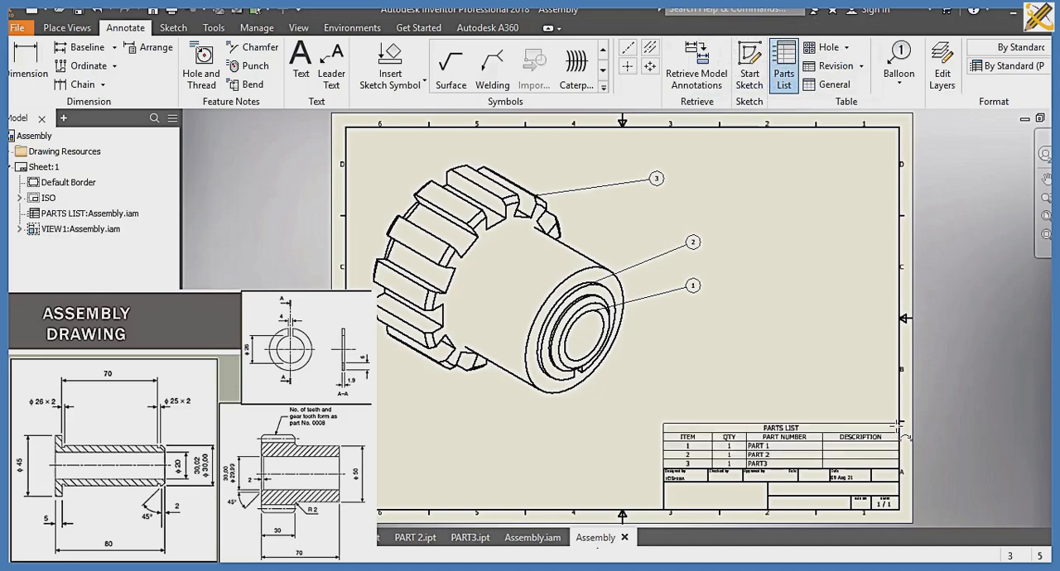
Step: Rename the PART NUMBER column heading in the parts list to PART NAME
{"action": "double_click", "coordinate": [837, 421]}
{"action": "left_click", "coordinate": [170, 62]}
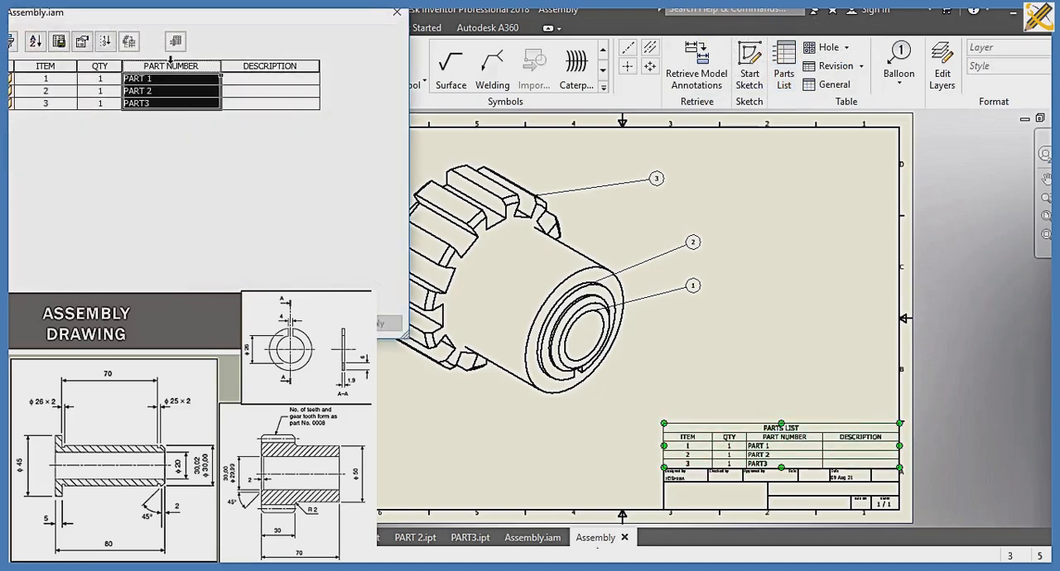
{"action": "right_click", "coordinate": [174, 69]}
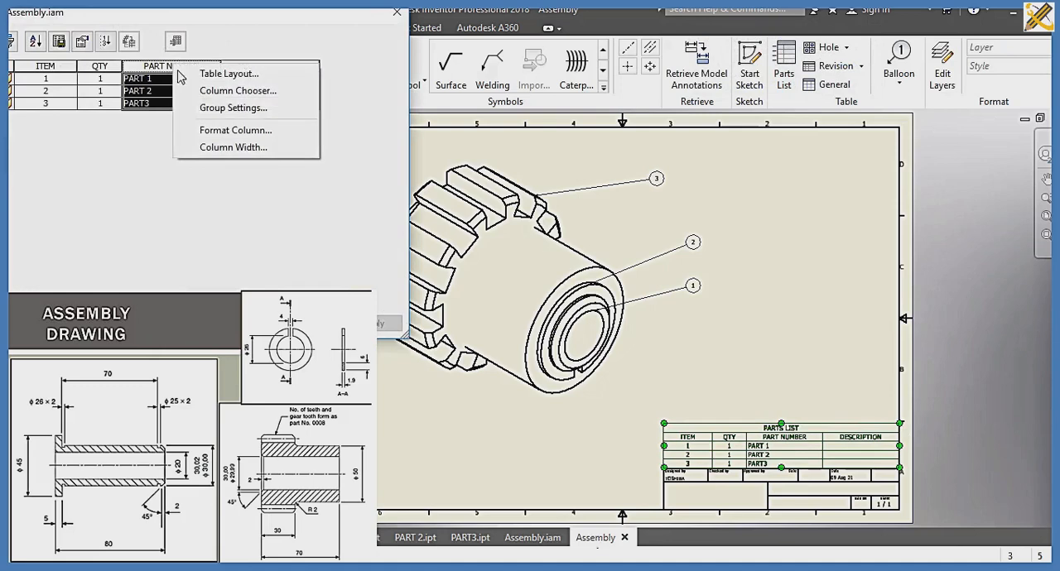
{"action": "left_click", "coordinate": [220, 129]}
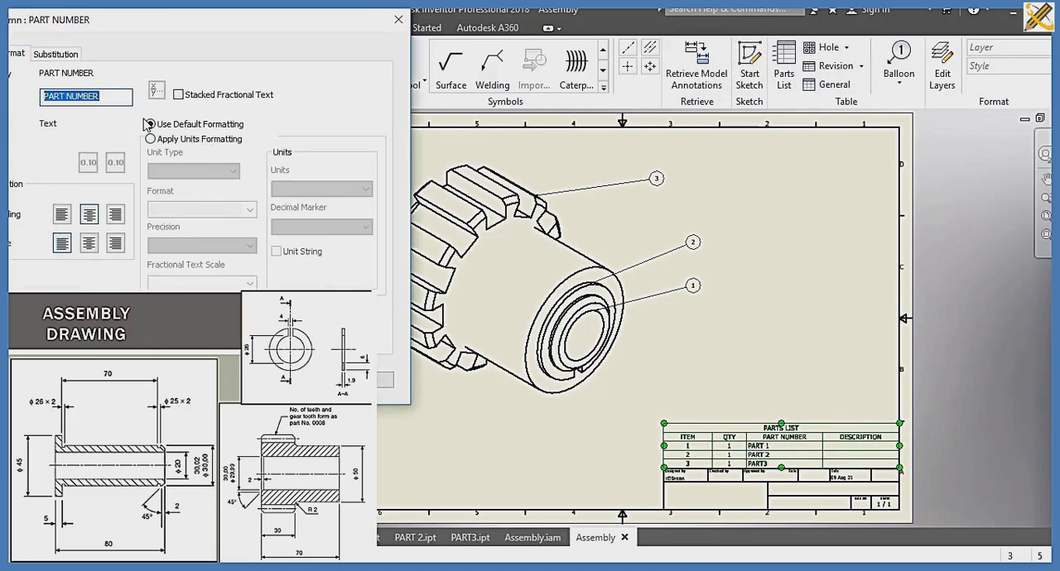
{"action": "type", "text": "PAR"}
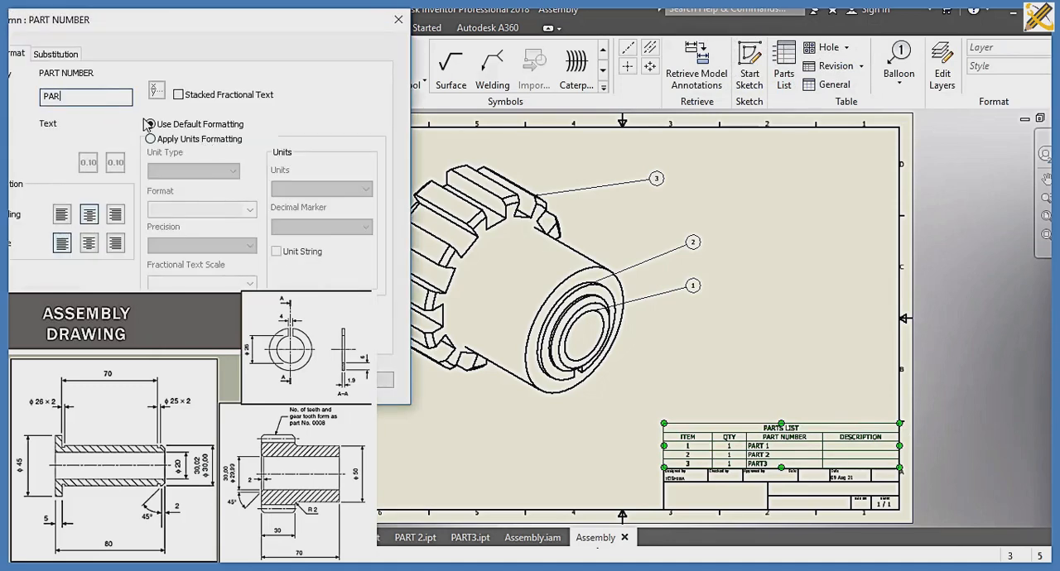
{"action": "type", "text": "T NAME"}
{"action": "key", "text": "Return"}
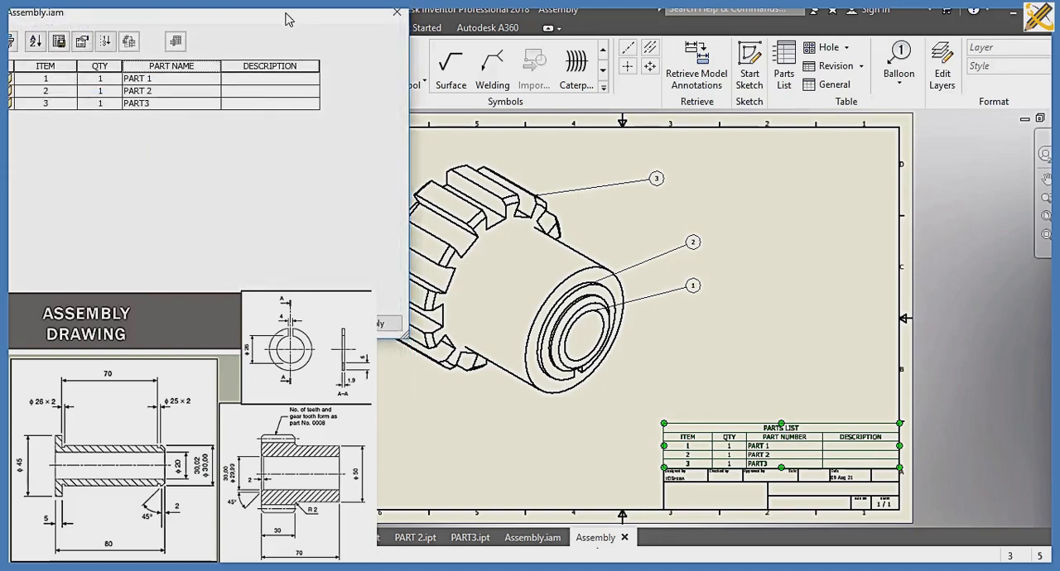
Step: Enter the parts list descriptions MACHINING ON LATHE for PART 1 and TURNING AND DRILLING for PART 2
{"action": "left_click", "coordinate": [270, 79]}
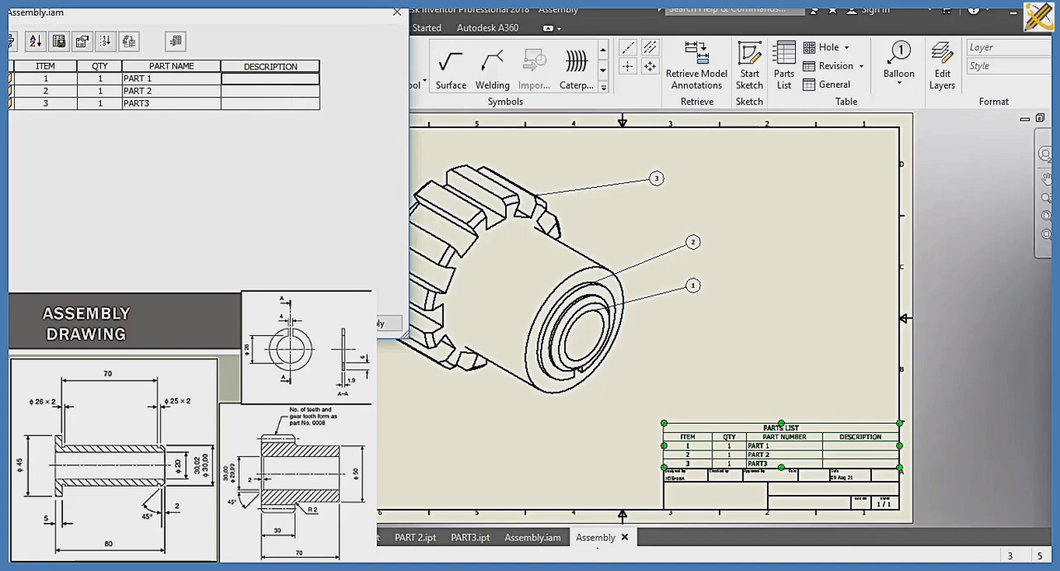
{"action": "type", "text": "MACHINING"}
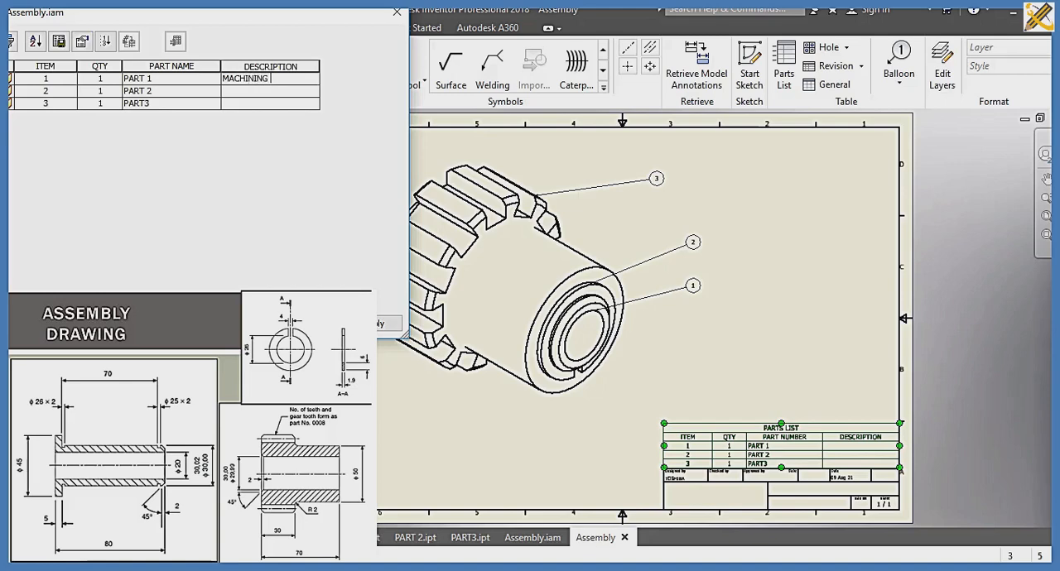
{"action": "type", "text": " ON LATHE"}
{"action": "left_click", "coordinate": [255, 92]}
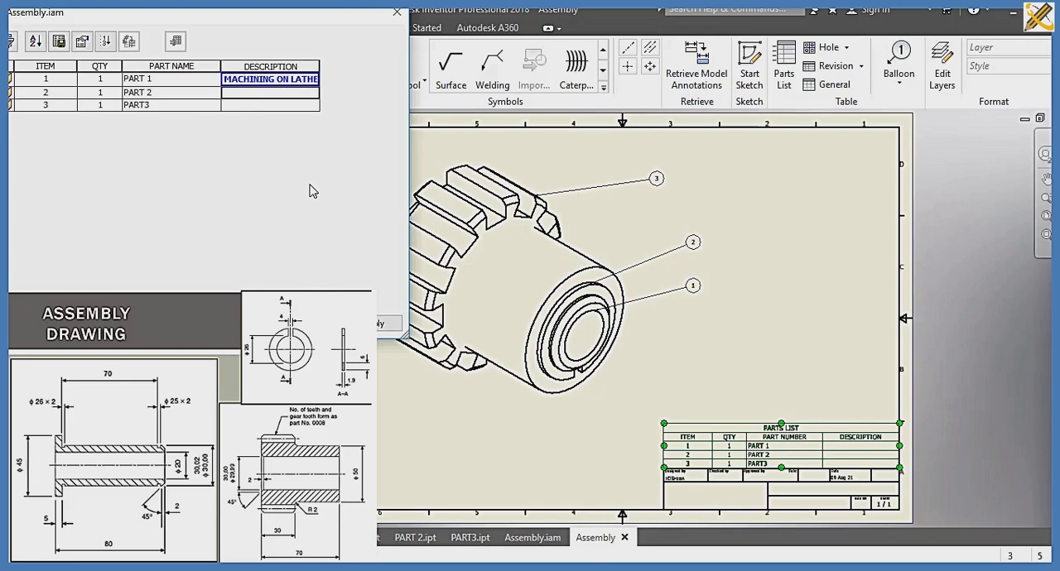
{"action": "type", "text": "TURNING AND DRILLING"}
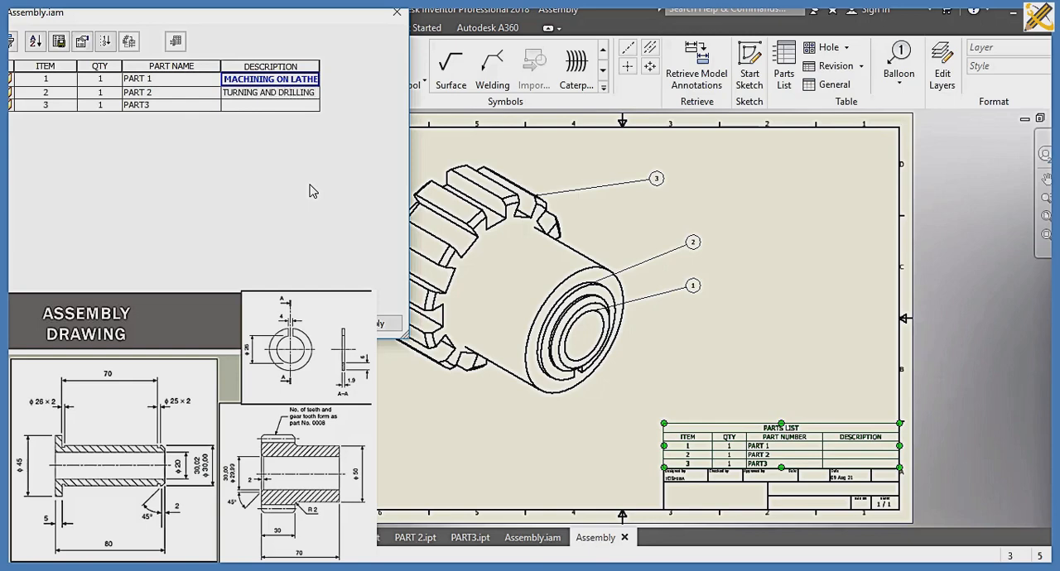
Step: Enter MILLING MACHINE as the description of PART3 and accept the parts list edits
{"action": "left_click", "coordinate": [278, 107]}
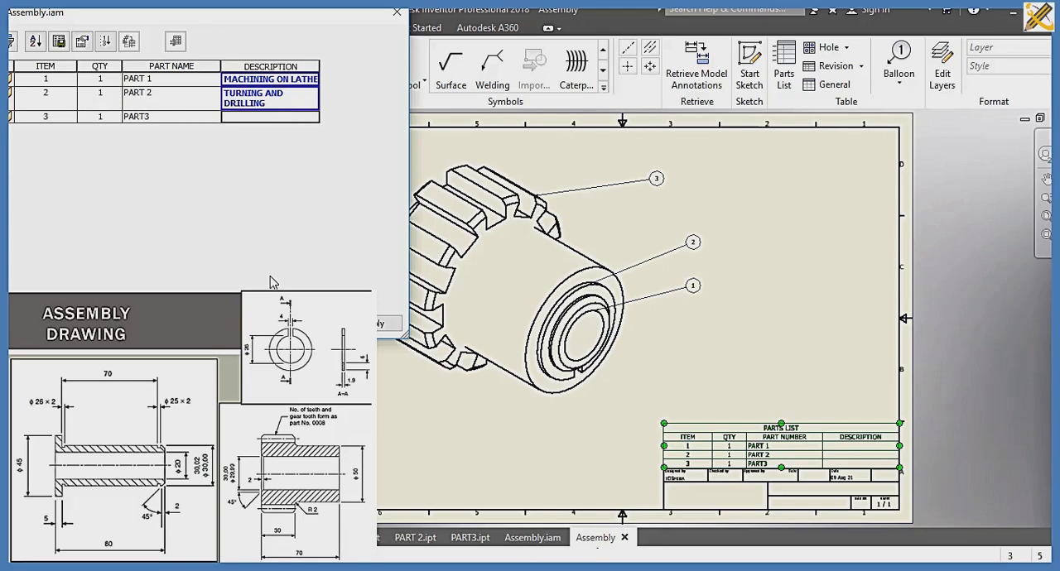
{"action": "type", "text": "MILLI"}
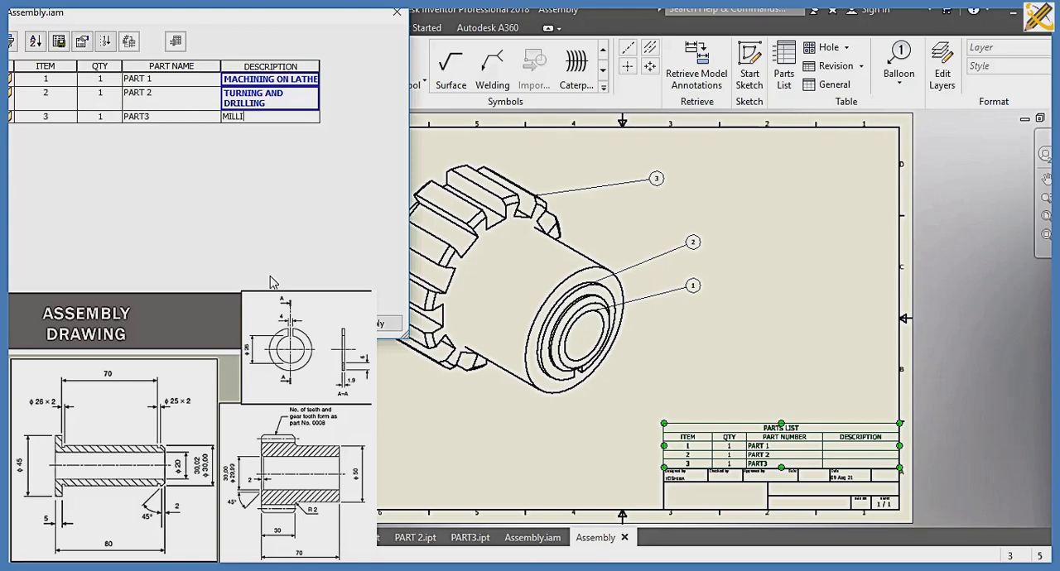
{"action": "type", "text": "NG MACHINE"}
{"action": "left_click", "coordinate": [245, 323]}
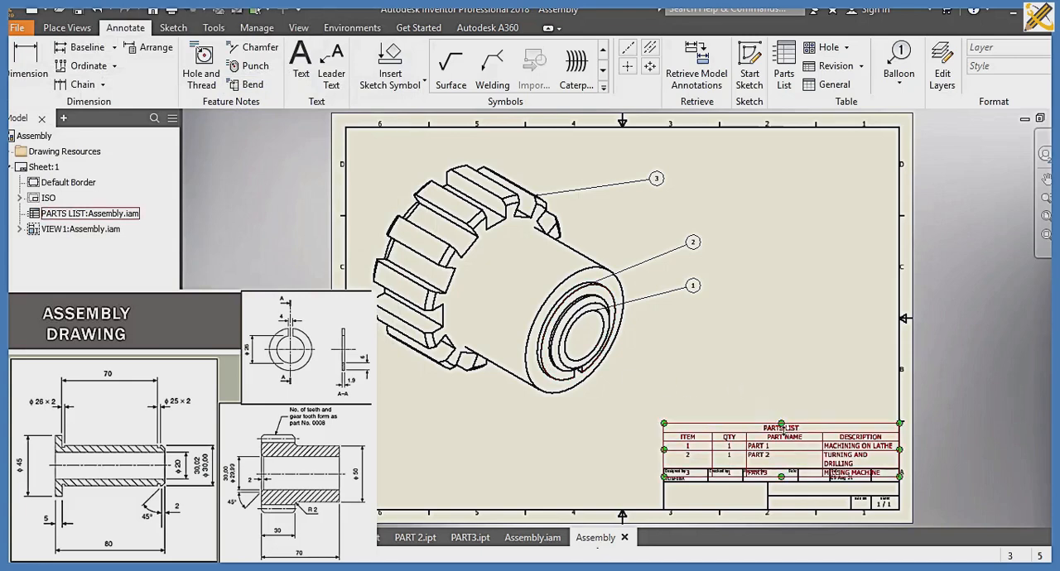
Step: Move the parts list up so its lower edge rests on the upper edge of the title block
{"action": "left_click", "coordinate": [796, 429]}
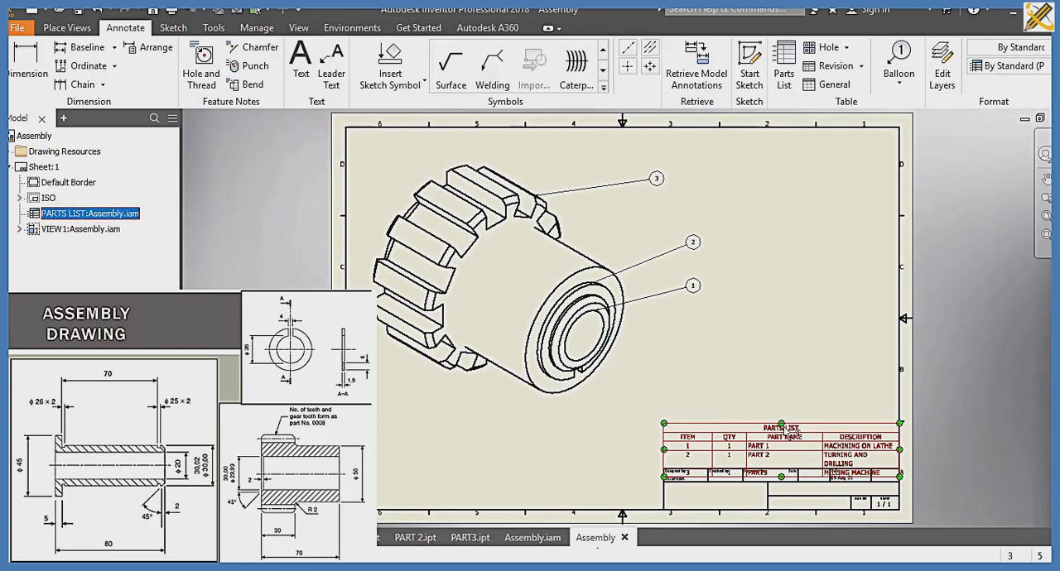
{"action": "left_click_drag", "start_coordinate": [785, 427], "coordinate": [783, 417]}
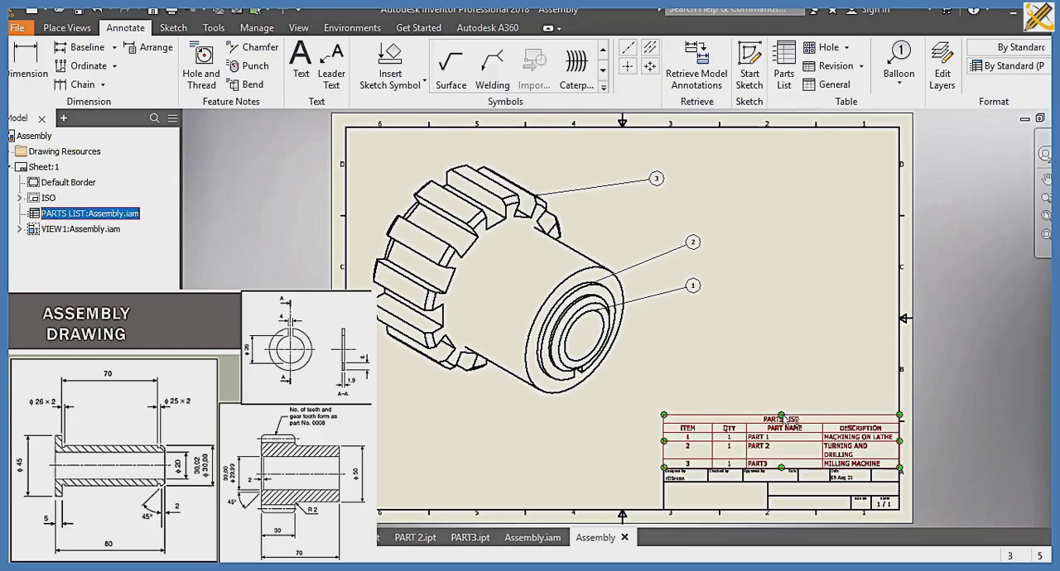
{"action": "left_click", "coordinate": [774, 369]}
Step: Save the drawing as ISOMETRIC VIEW in the SLIDE 10 folder, including its dependents
{"action": "key", "text": "ctrl+s"}
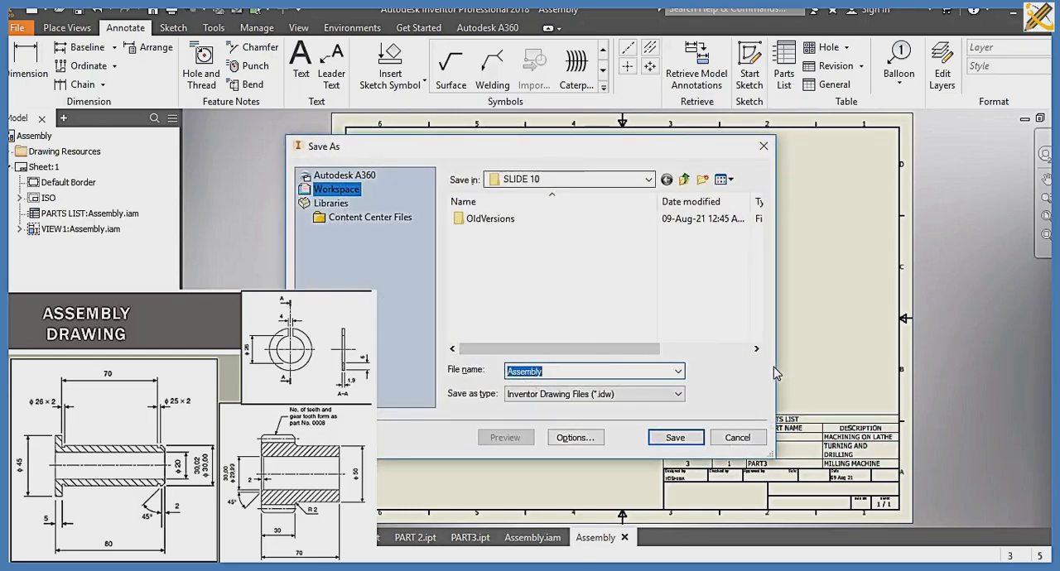
{"action": "key", "text": "Right"}
{"action": "key", "text": "BackSpace"}
{"action": "key", "text": "BackSpace"}
{"action": "key", "text": "BackSpace"}
{"action": "key", "text": "BackSpace"}
{"action": "key", "text": "BackSpace"}
{"action": "key", "text": "BackSpace"}
{"action": "key", "text": "BackSpace"}
{"action": "key", "text": "BackSpace"}
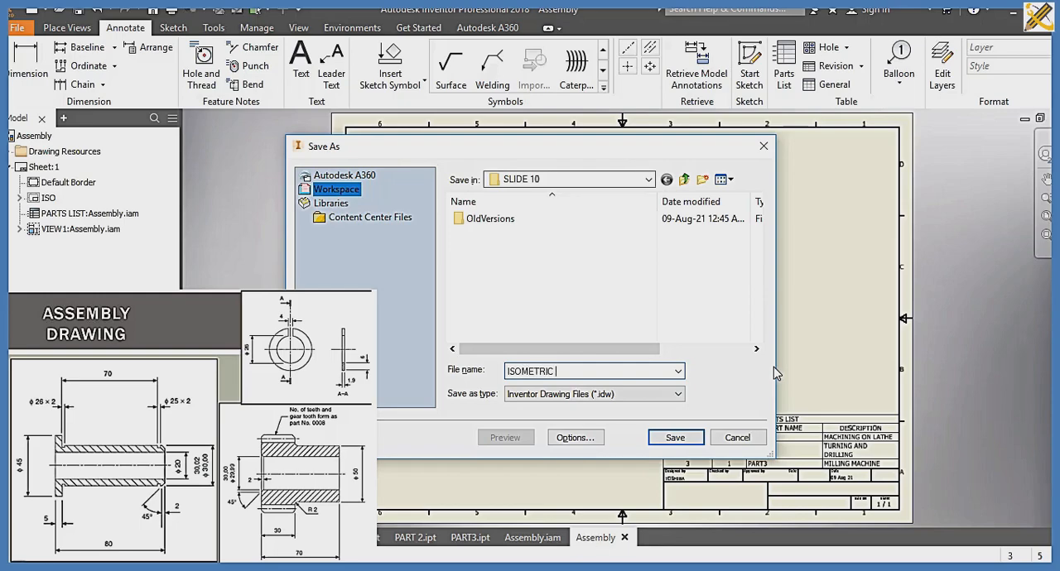
{"action": "type", "text": "ISOMETRIC VIEW"}
{"action": "key", "text": "Return"}
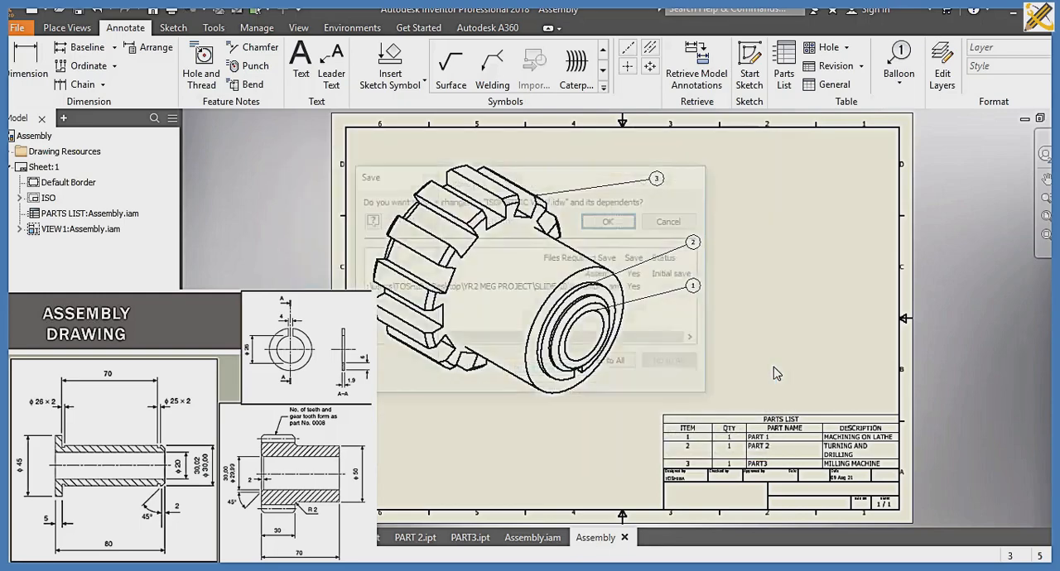
{"action": "left_click", "coordinate": [617, 221]}
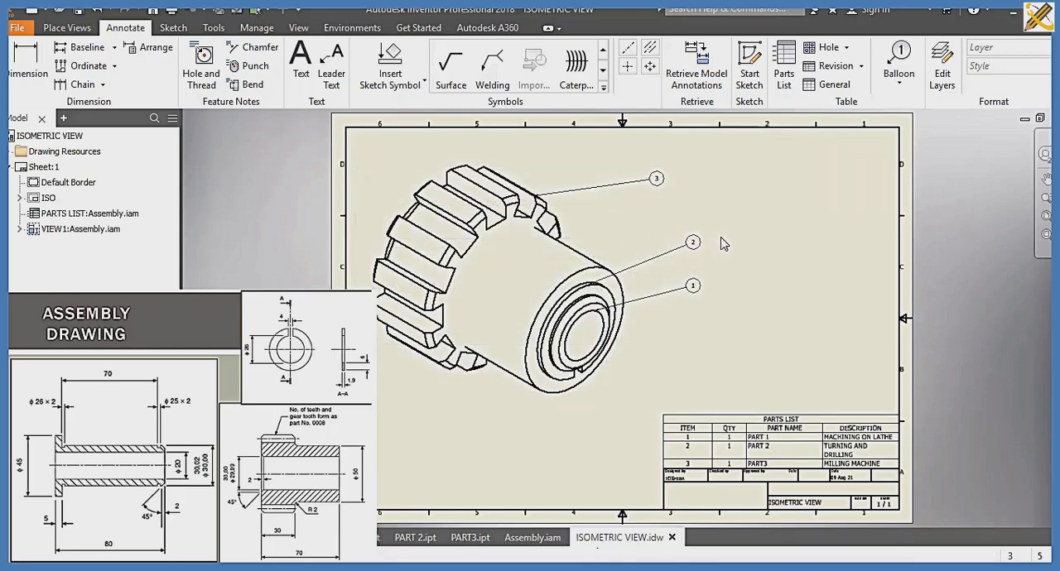
Step: Create a new drawing from the ISO.idw template and place the assembly's front base view in the sheet's upper-left area
{"action": "key", "text": "ctrl+n"}
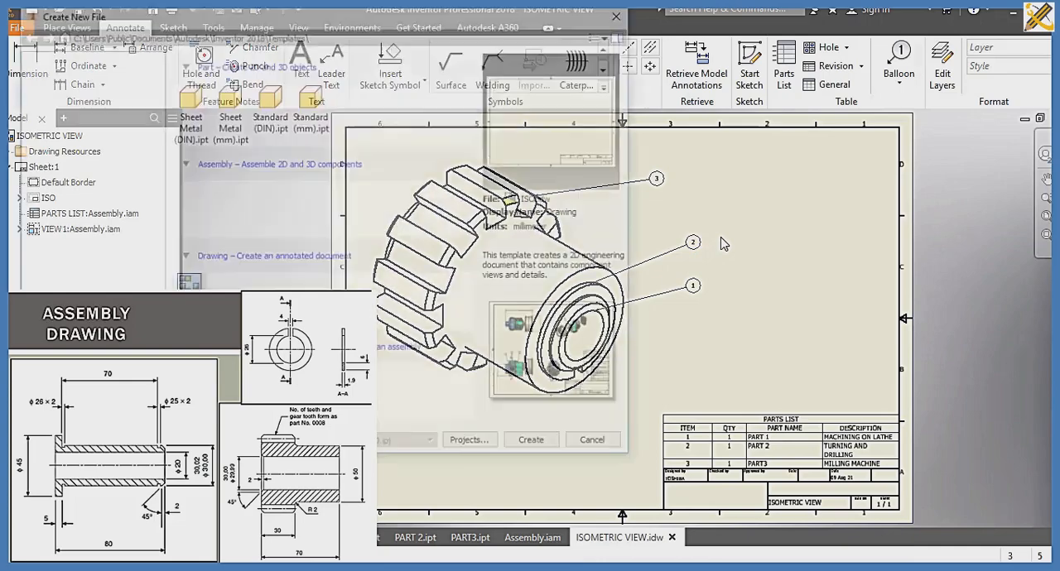
{"action": "left_click", "coordinate": [547, 446]}
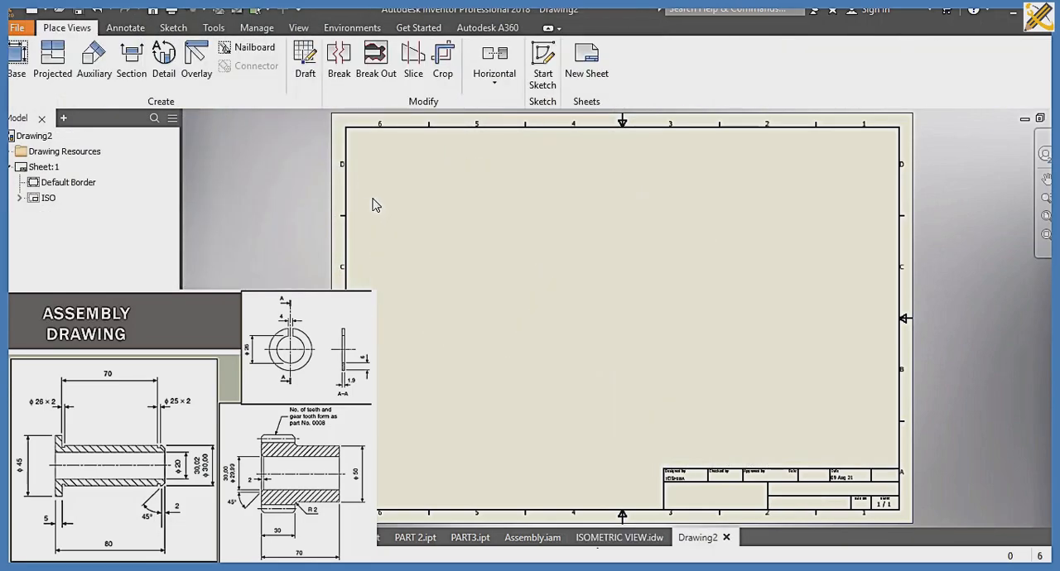
{"action": "left_click", "coordinate": [17, 58]}
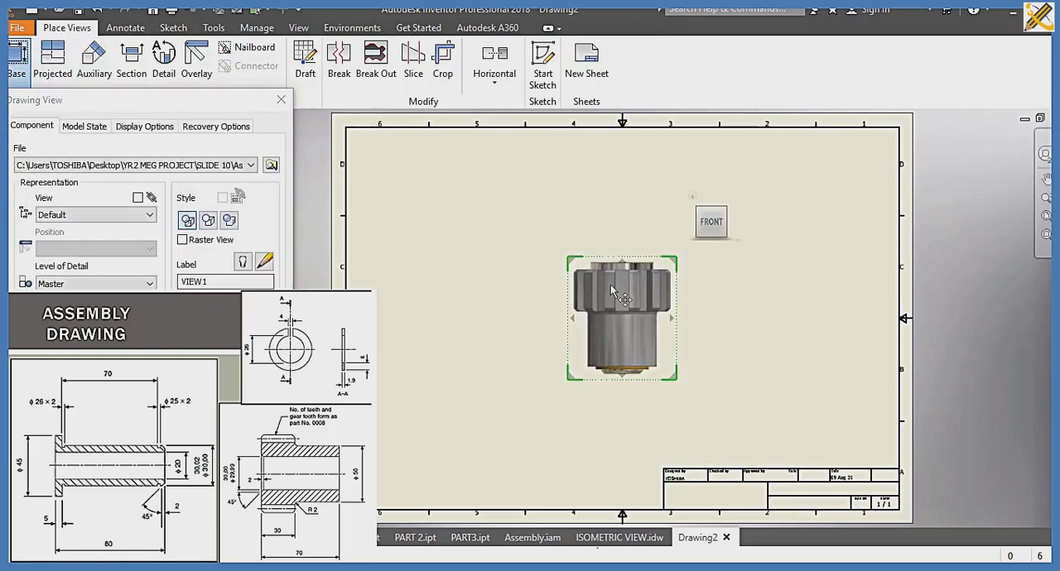
{"action": "left_click_drag", "start_coordinate": [611, 284], "coordinate": [439, 201]}
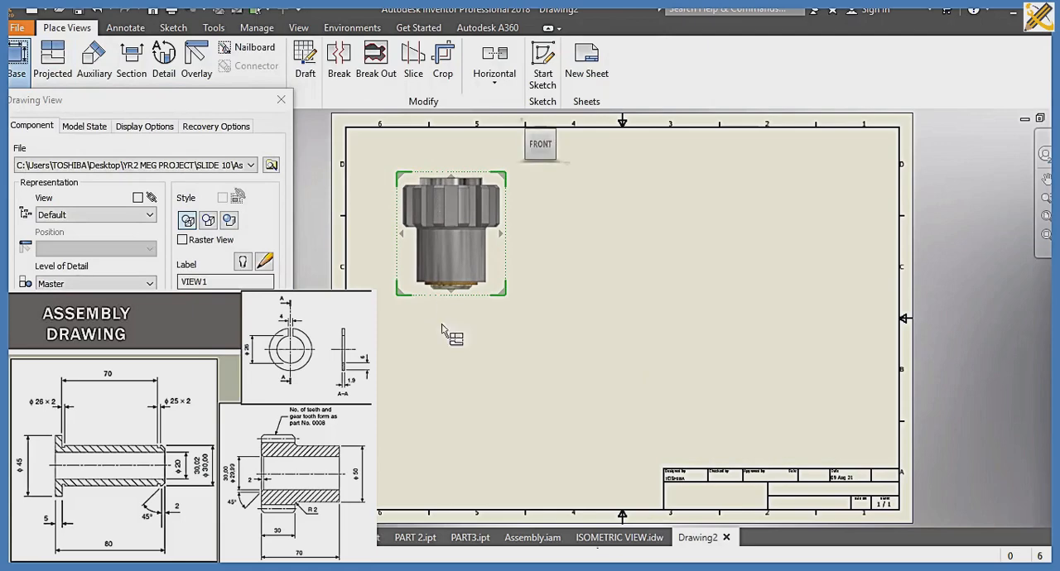
Step: Project a view below the base view, one beside it and an isometric view diagonally, adjusting their spacing on the sheet
{"action": "left_click", "coordinate": [468, 437]}
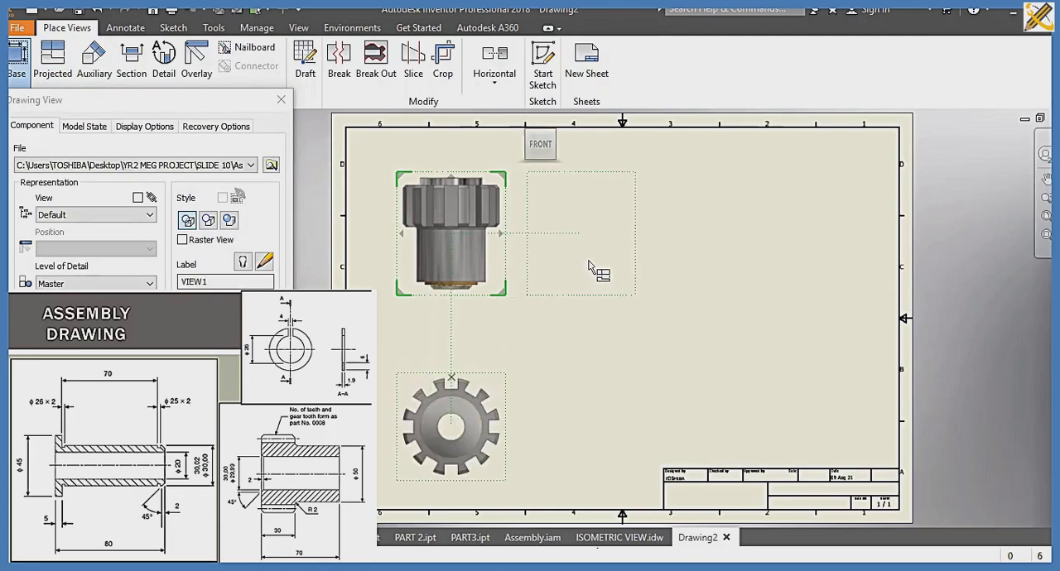
{"action": "left_click", "coordinate": [695, 263]}
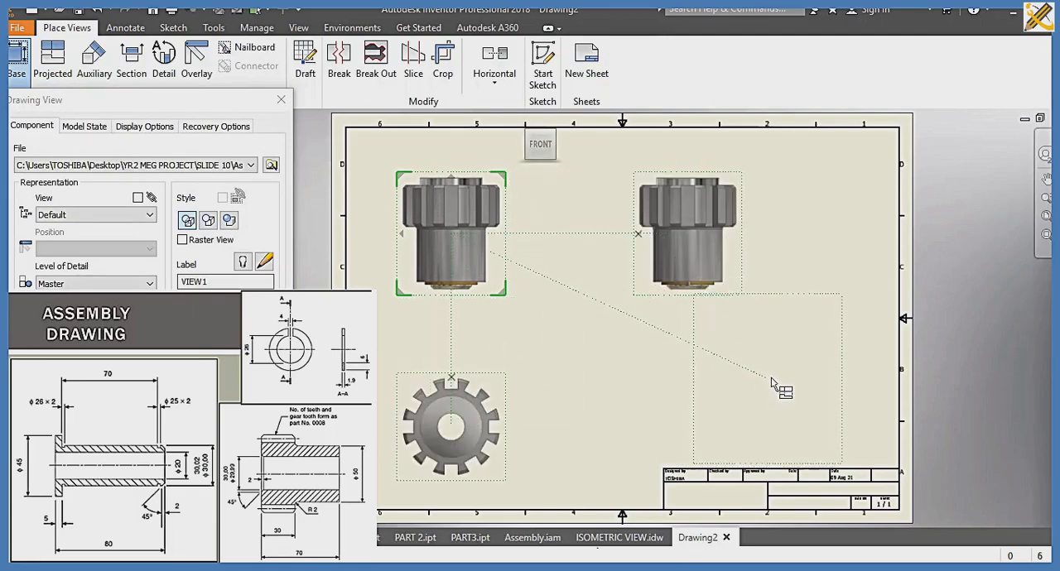
{"action": "left_click", "coordinate": [774, 376]}
{"action": "left_click_drag", "start_coordinate": [796, 387], "coordinate": [806, 391]}
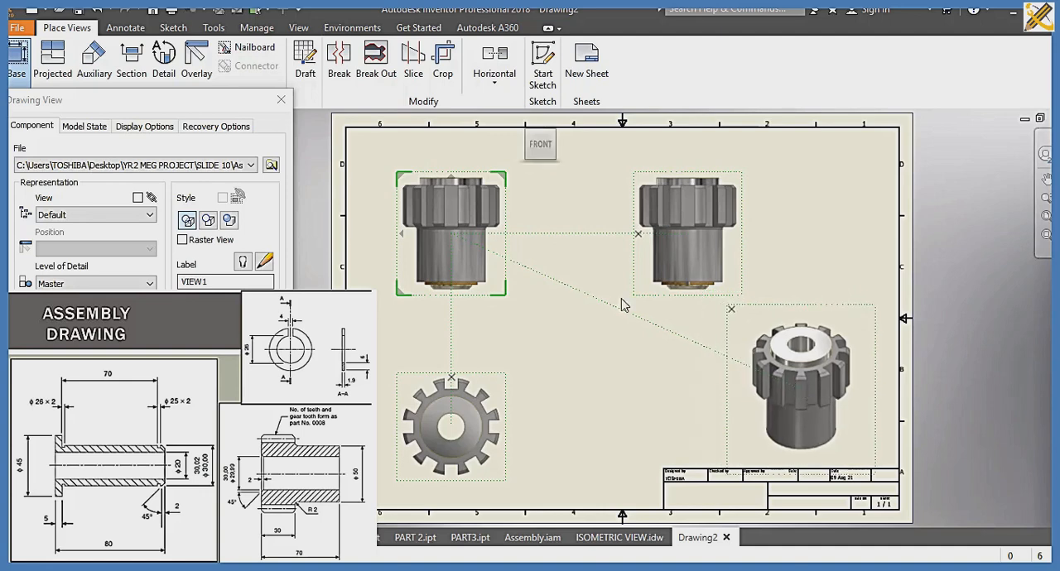
{"action": "left_click_drag", "start_coordinate": [455, 215], "coordinate": [451, 198]}
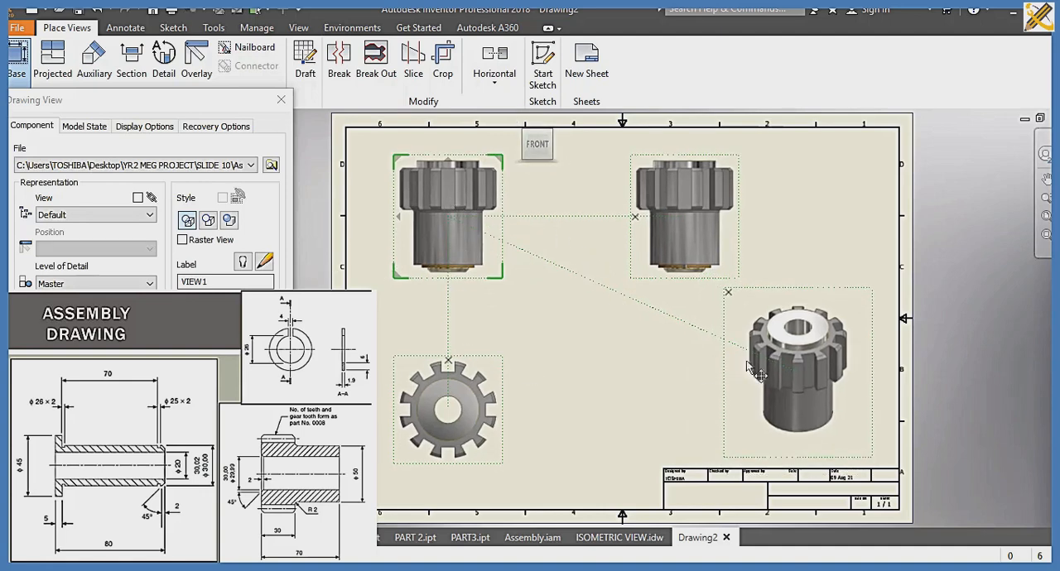
{"action": "left_click_drag", "start_coordinate": [784, 365], "coordinate": [797, 390]}
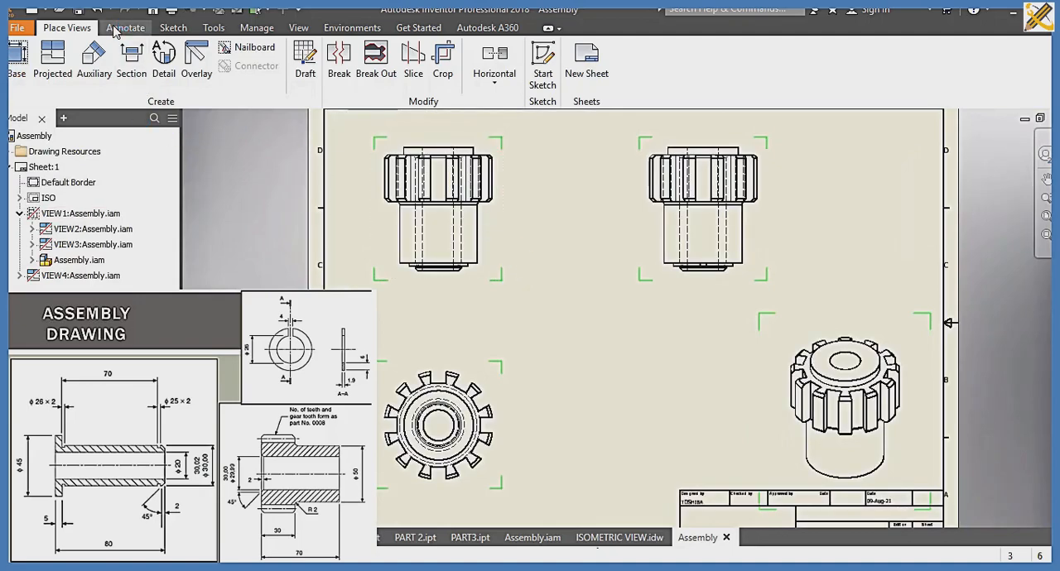
{"action": "left_click", "coordinate": [116, 30]}
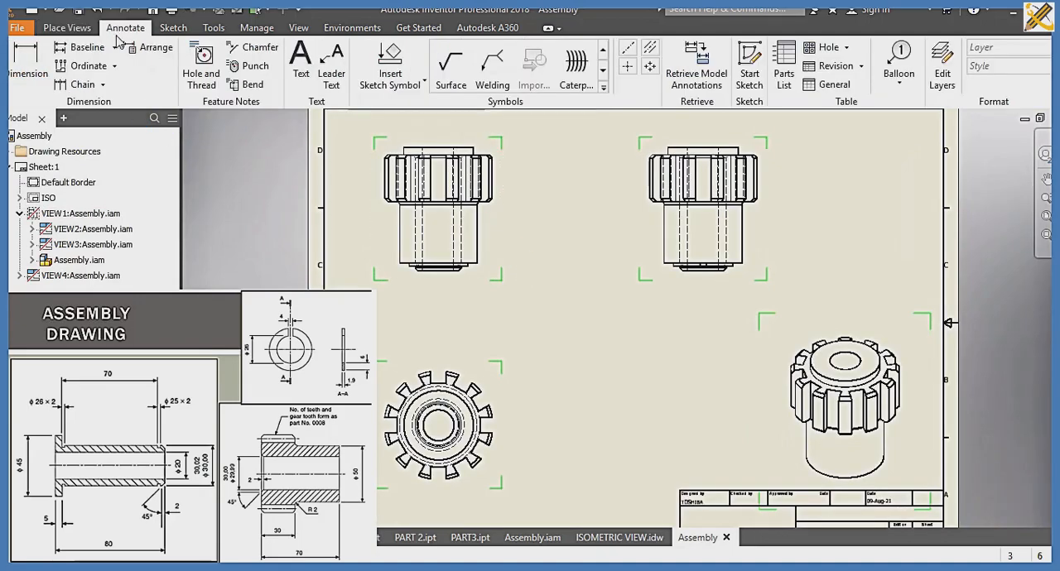
{"action": "left_click", "coordinate": [40, 75]}
{"action": "scroll", "coordinate": [504, 356], "scroll_direction": "up", "scroll_amount": 2}
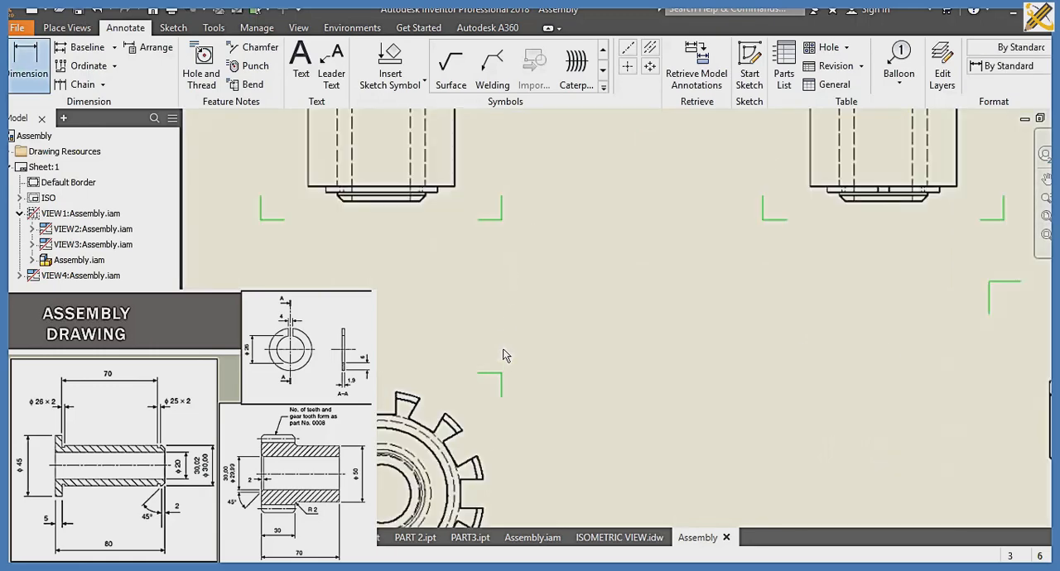
{"action": "middle_click_drag", "start_coordinate": [473, 310], "coordinate": [489, 429]}
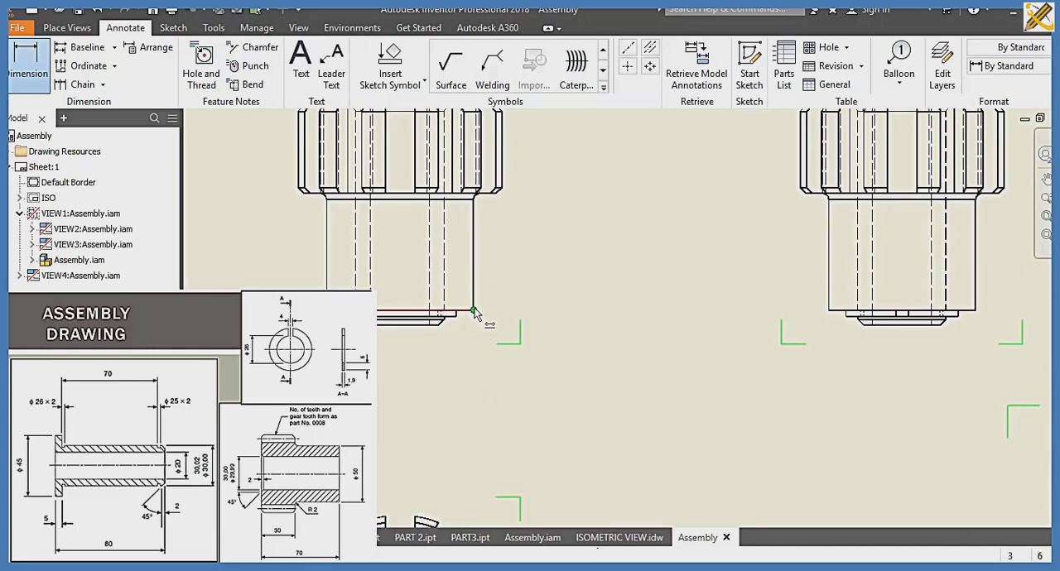
{"action": "scroll", "coordinate": [474, 312], "scroll_direction": "down", "scroll_amount": 3}
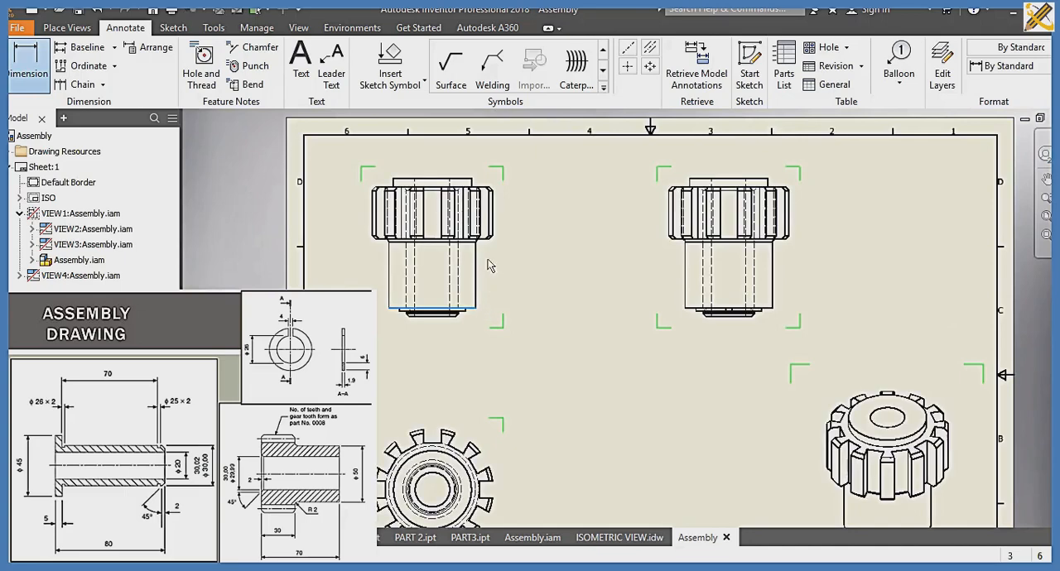
{"action": "left_click", "coordinate": [472, 178]}
Step: In the front view, dimension the height from the bushing flange's top to the gear's lower face, and the toothed section's height
{"action": "left_click", "coordinate": [21, 81]}
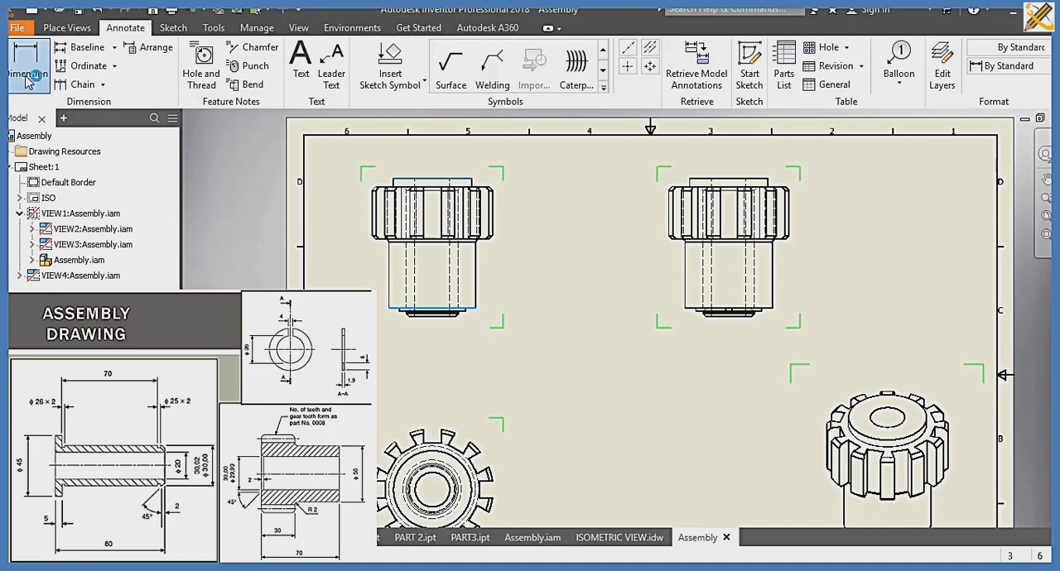
{"action": "left_click", "coordinate": [475, 308]}
{"action": "left_click", "coordinate": [472, 179]}
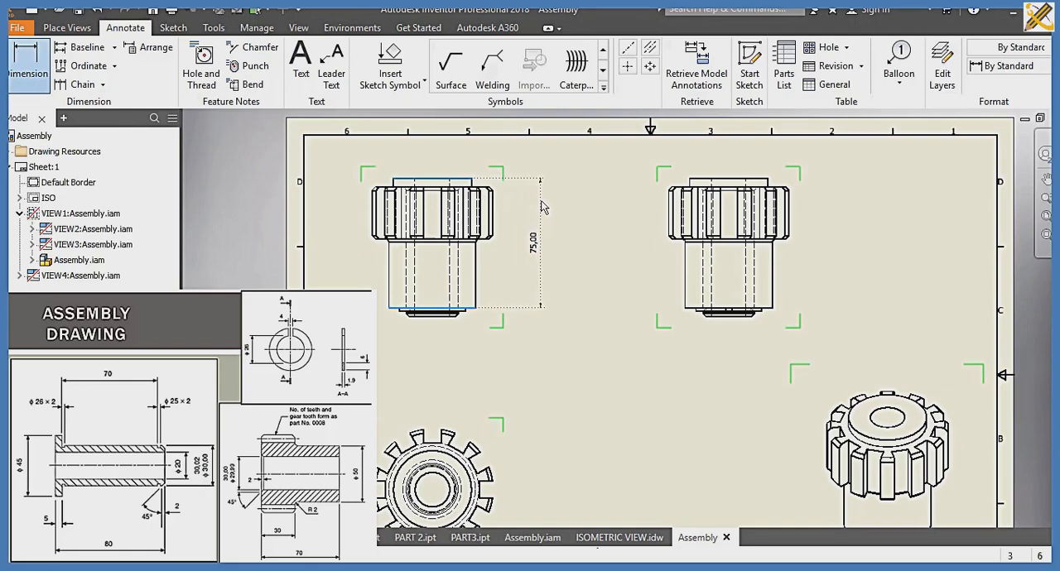
{"action": "left_click", "coordinate": [542, 207]}
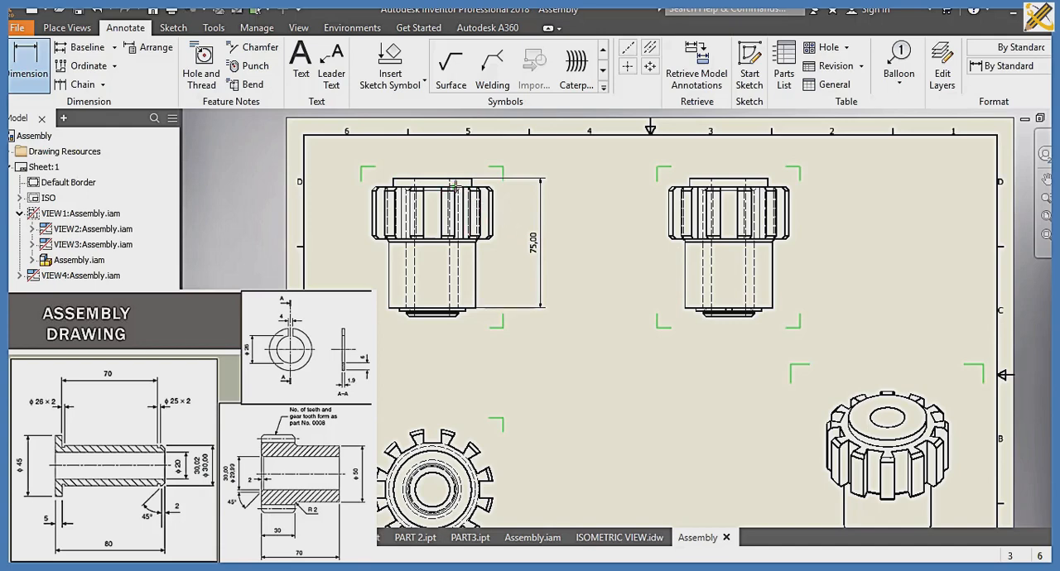
{"action": "left_click", "coordinate": [464, 239]}
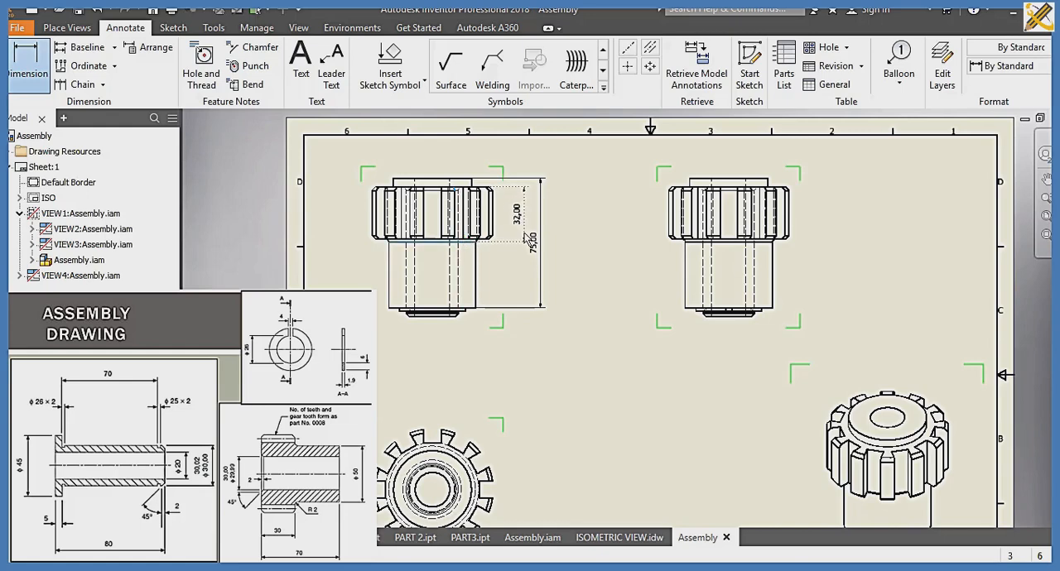
{"action": "left_click", "coordinate": [525, 239]}
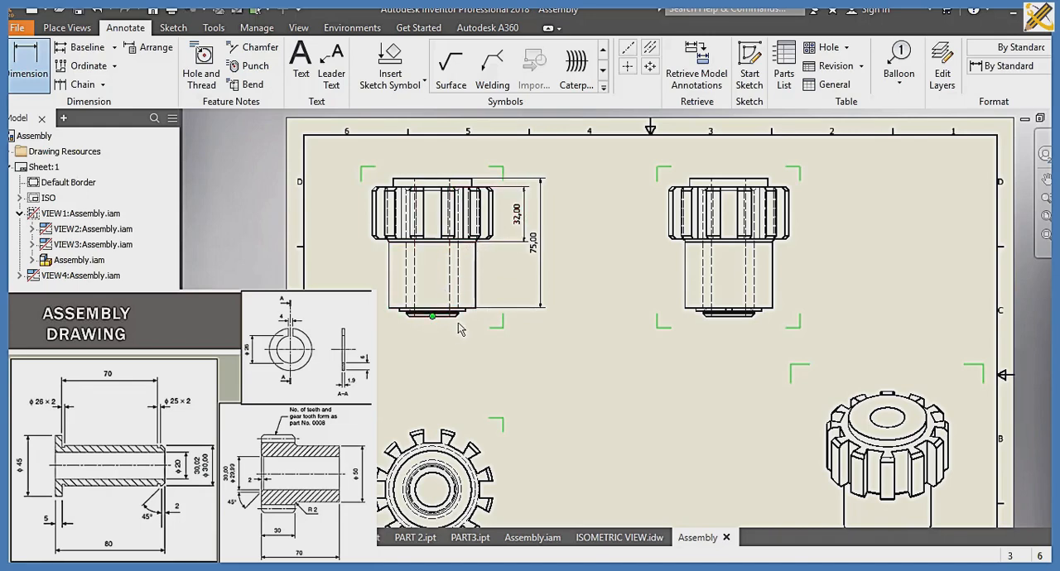
Step: In the front view, dimension the bushing's chamfered lower end height and the height of the gear's plain hub below the teeth
{"action": "scroll", "coordinate": [458, 330], "scroll_direction": "down", "scroll_amount": 2}
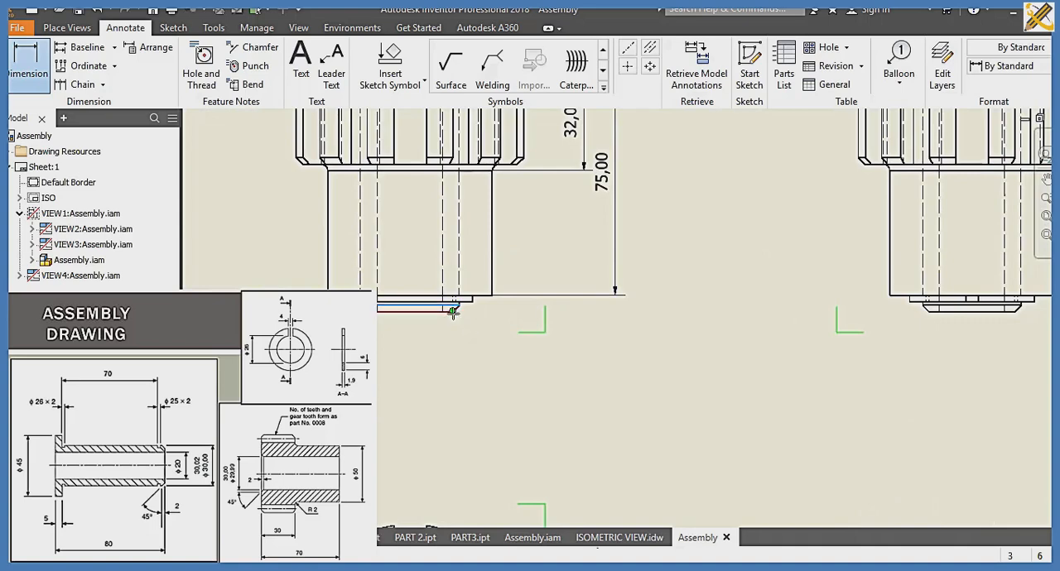
{"action": "left_click", "coordinate": [456, 311]}
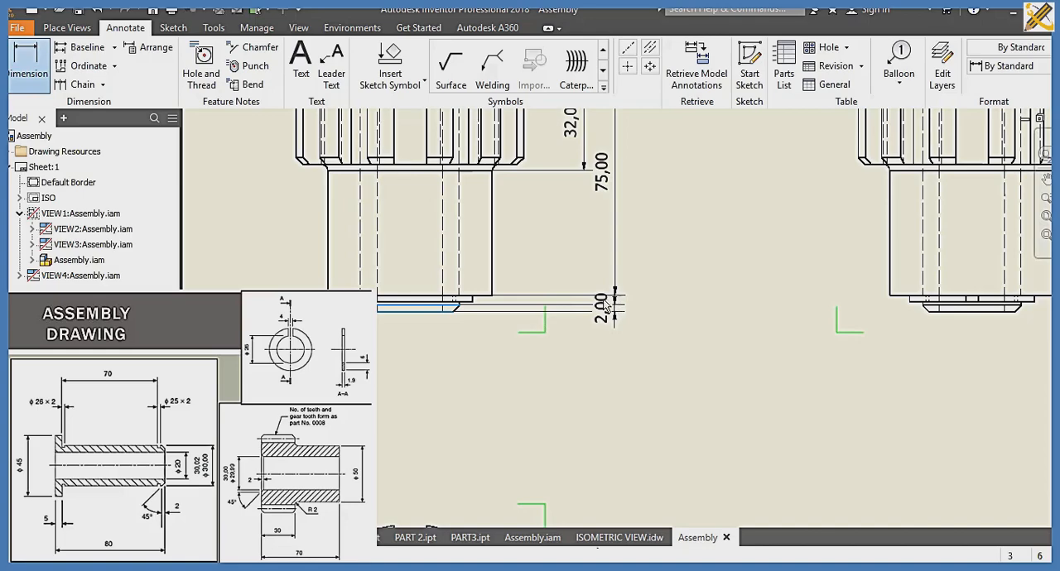
{"action": "left_click", "coordinate": [605, 306]}
{"action": "key", "text": "Return"}
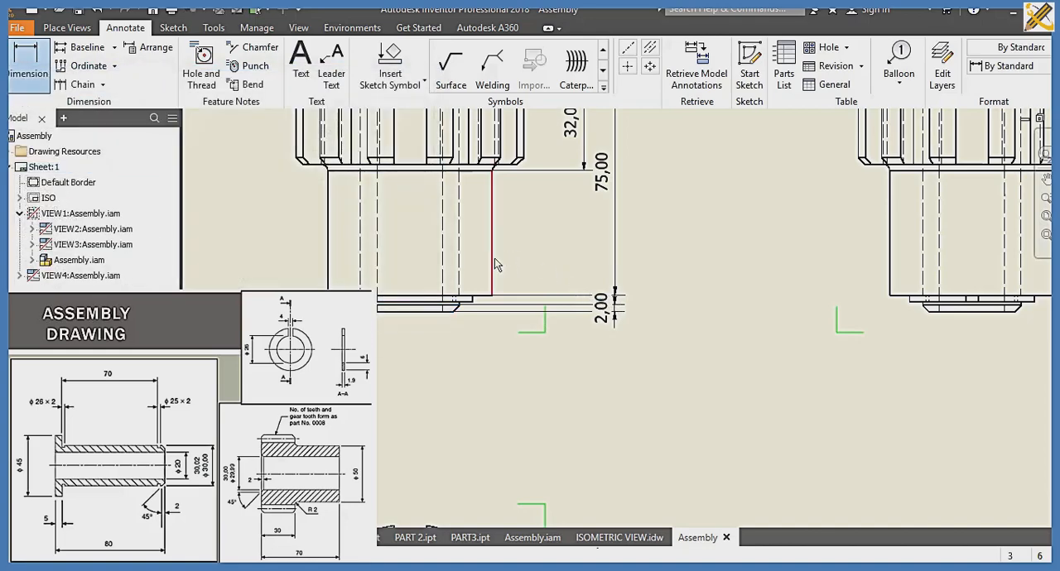
{"action": "left_click", "coordinate": [494, 258]}
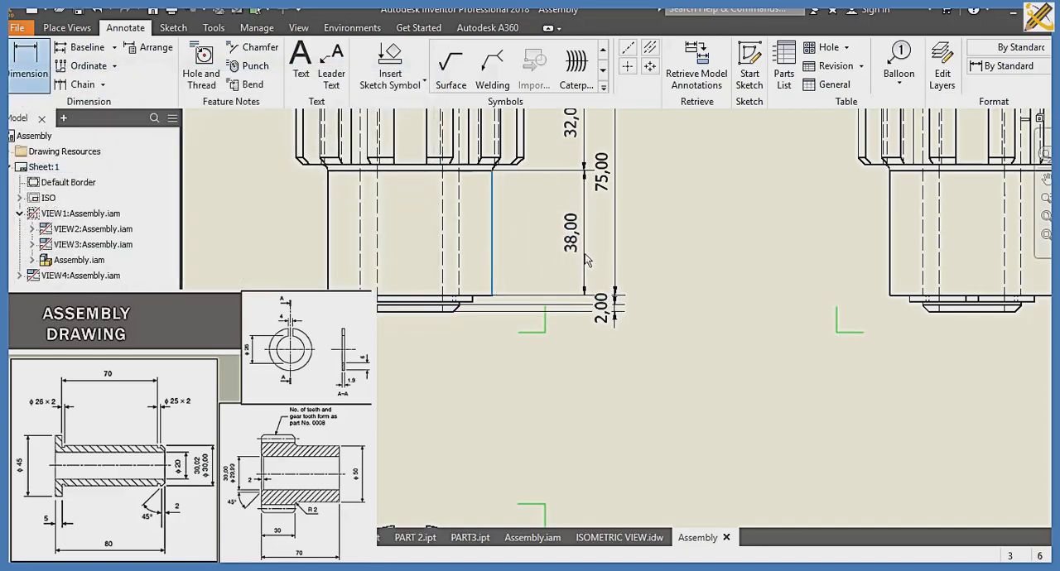
{"action": "left_click", "coordinate": [582, 260]}
Step: In the view below the front view, dimension the diameters of the bushing's flange and its bore
{"action": "scroll", "coordinate": [534, 387], "scroll_direction": "down", "scroll_amount": 3}
{"action": "scroll", "coordinate": [534, 387], "scroll_direction": "up", "scroll_amount": 2}
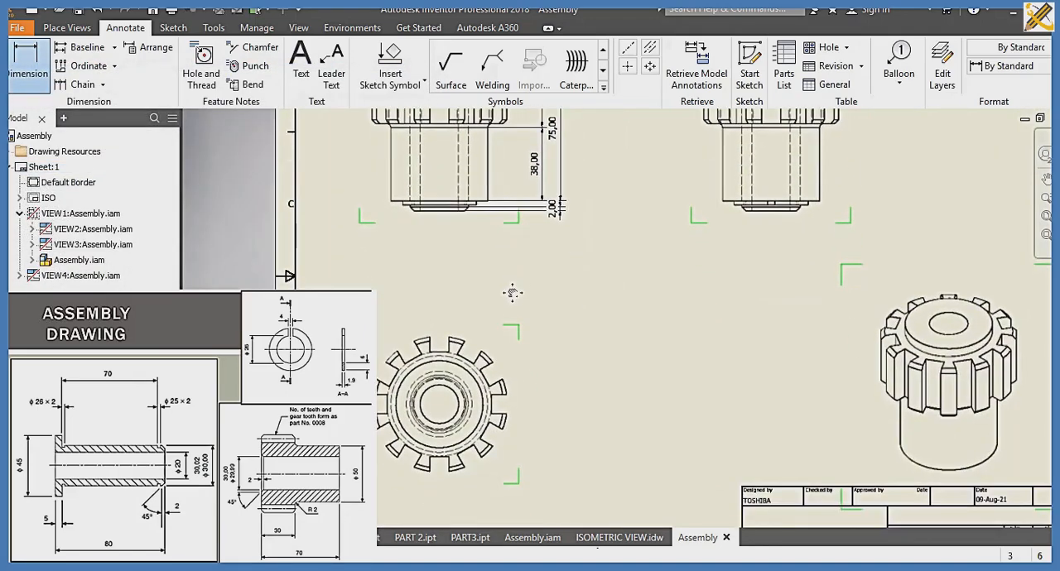
{"action": "mouse_move", "coordinate": [537, 420]}
{"action": "middle_mouse_down"}
{"action": "mouse_move", "coordinate": [526, 468]}
{"action": "mouse_move", "coordinate": [511, 194]}
{"action": "mouse_move", "coordinate": [517, 227]}
{"action": "middle_mouse_up"}
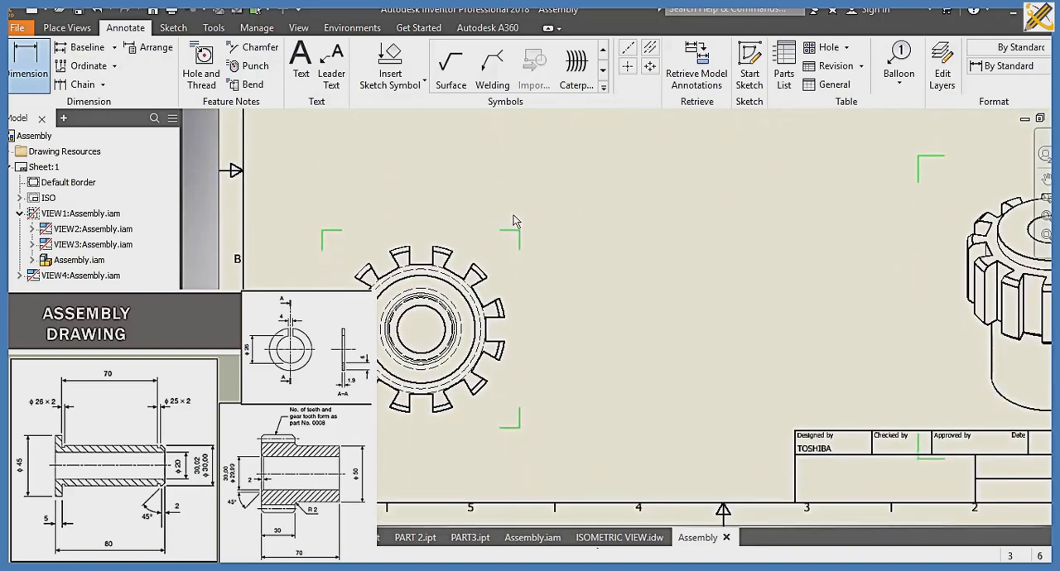
{"action": "left_click", "coordinate": [479, 320]}
{"action": "left_click", "coordinate": [584, 308]}
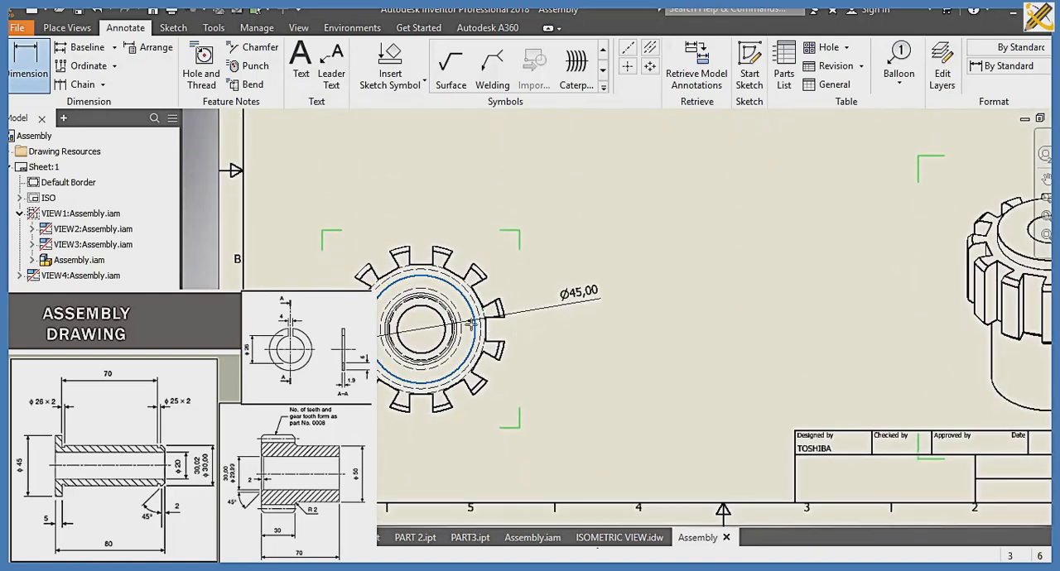
{"action": "left_click", "coordinate": [441, 320]}
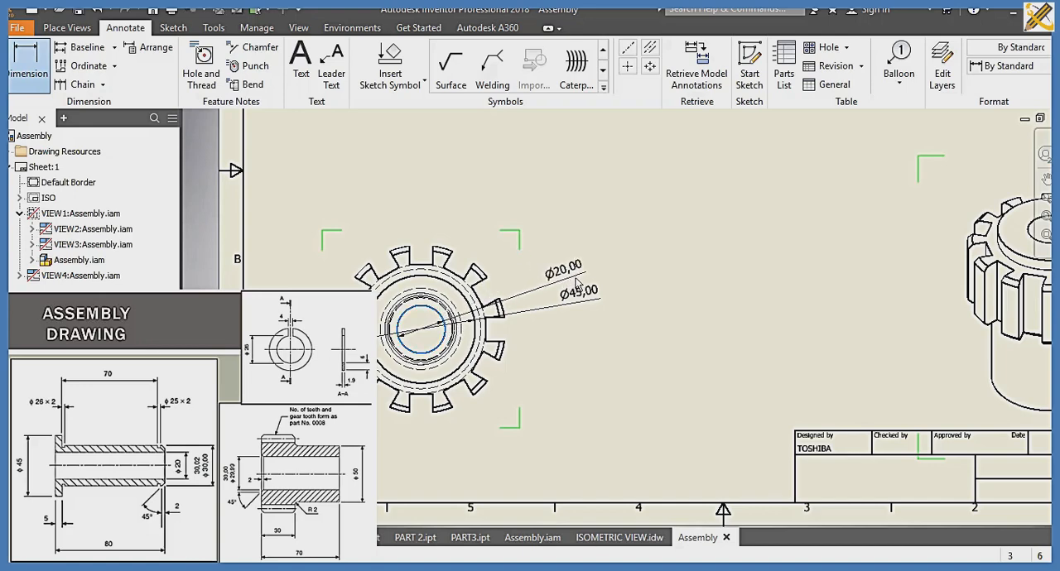
{"action": "left_click", "coordinate": [579, 280]}
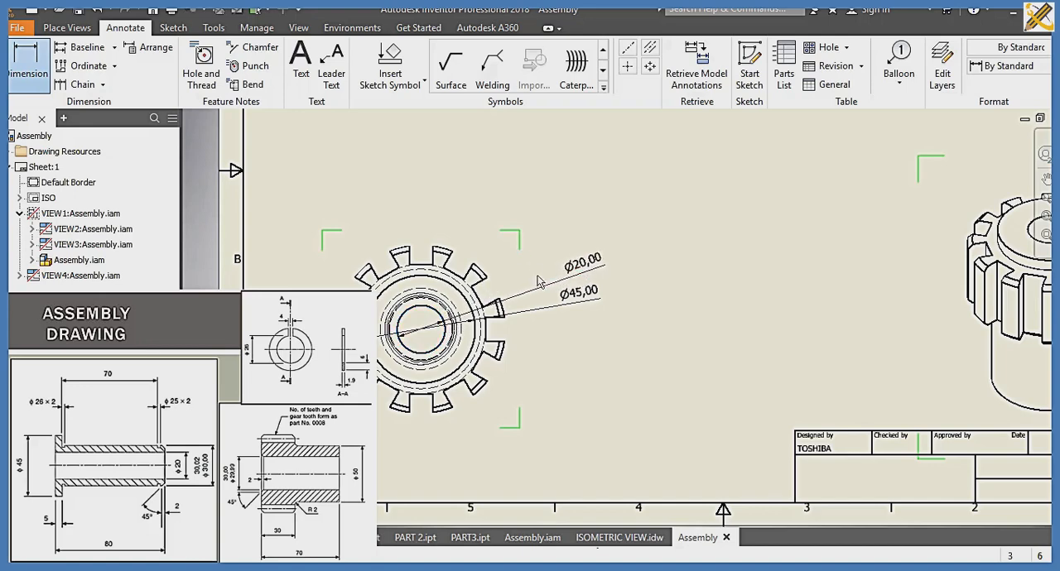
Step: Add an aligned dimension across the gap between two adjacent upper gear teeth in the lower view
{"action": "left_click", "coordinate": [465, 272]}
{"action": "left_click", "coordinate": [447, 262]}
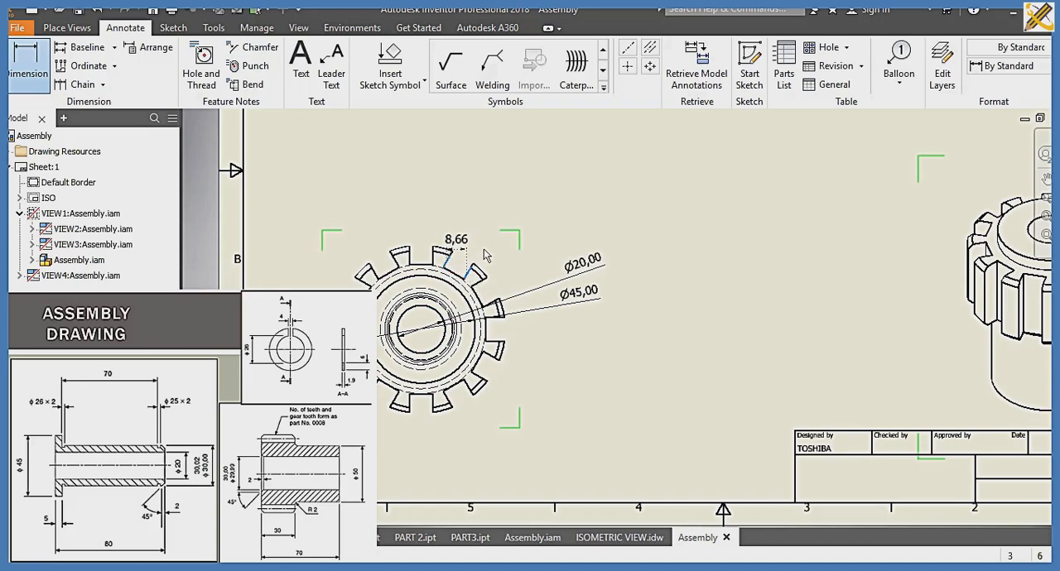
{"action": "right_click", "coordinate": [428, 305]}
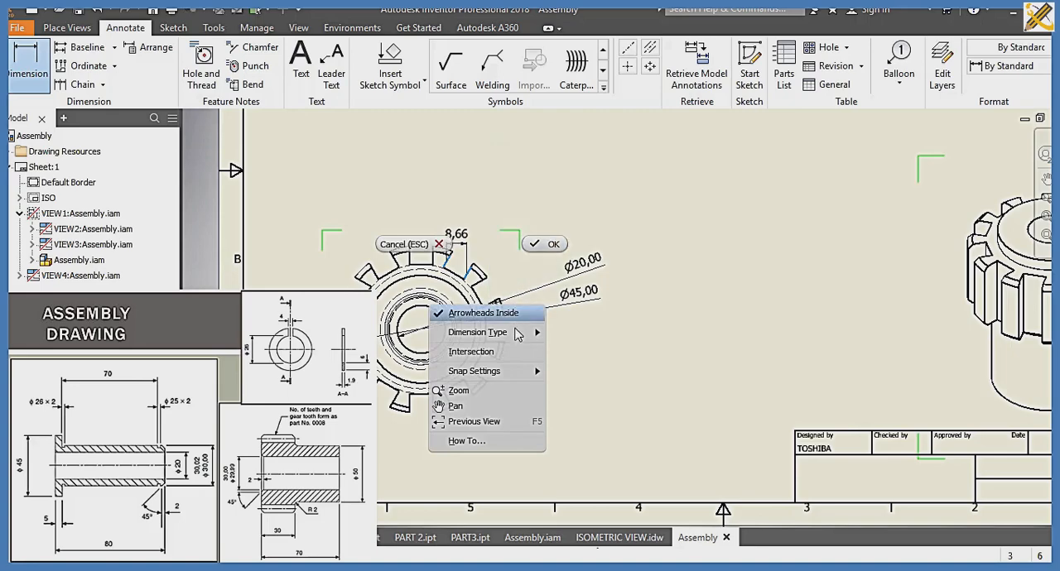
{"action": "mouse_move", "coordinate": [515, 333]}
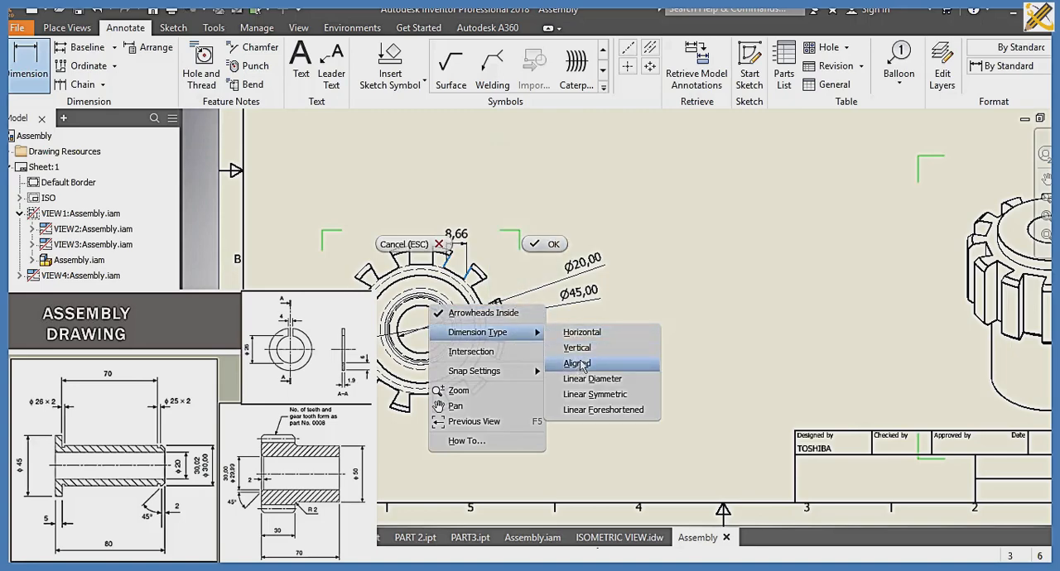
{"action": "left_click", "coordinate": [578, 362]}
{"action": "left_click", "coordinate": [542, 281]}
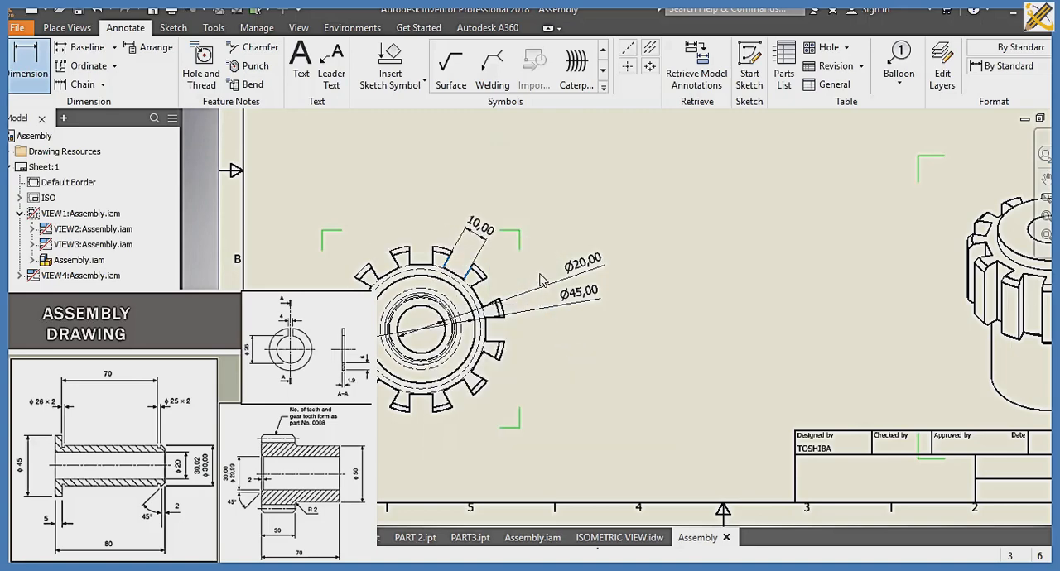
{"action": "key", "text": "Return"}
Step: Add an aligned dimension for the tip width of an upper gear tooth in the lower view
{"action": "left_click", "coordinate": [400, 249]}
{"action": "right_click", "coordinate": [394, 233]}
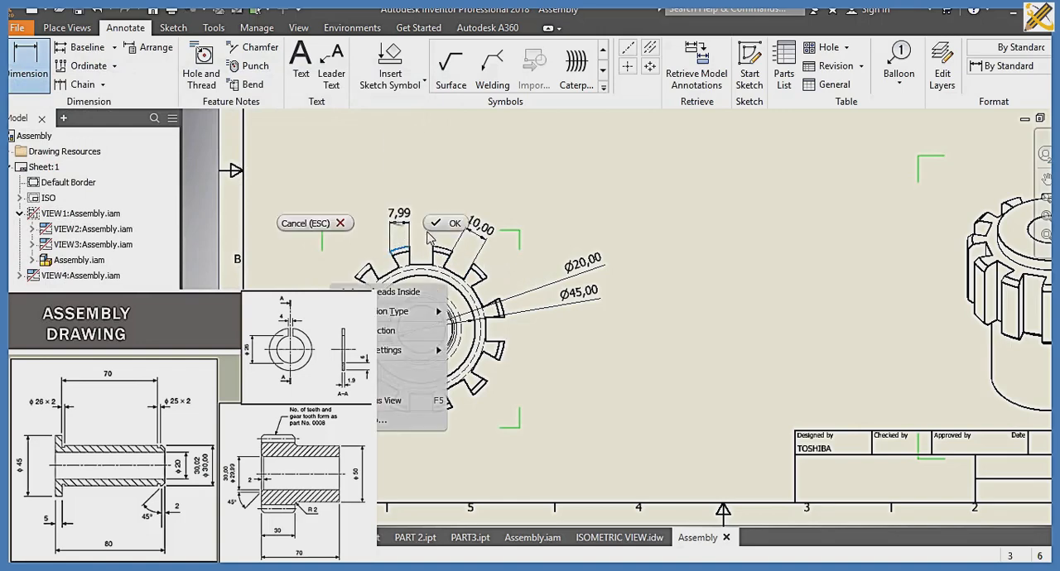
{"action": "mouse_move", "coordinate": [425, 313]}
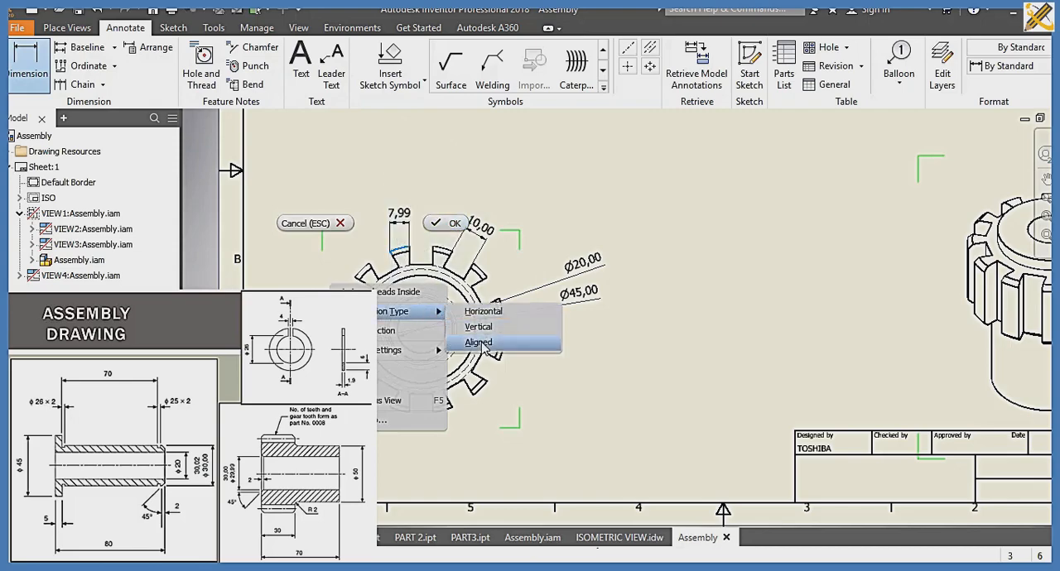
{"action": "left_click", "coordinate": [480, 343]}
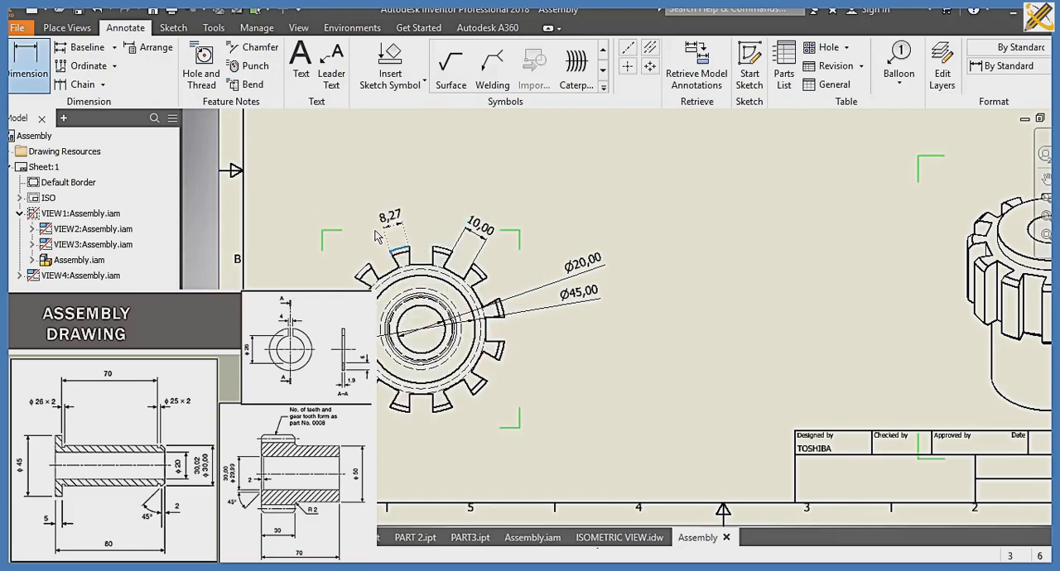
{"action": "left_click", "coordinate": [375, 233]}
{"action": "key", "text": "Return"}
Step: In the side view, dimension the bushing flange's diameter above the gear and the gear hub's diameter below it
{"action": "scroll", "coordinate": [603, 273], "scroll_direction": "down", "scroll_amount": 3}
{"action": "scroll", "coordinate": [594, 274], "scroll_direction": "up", "scroll_amount": 1}
{"action": "middle_click_drag", "start_coordinate": [591, 280], "coordinate": [478, 452]}
{"action": "scroll", "coordinate": [481, 448], "scroll_direction": "down", "scroll_amount": 1}
{"action": "scroll", "coordinate": [493, 436], "scroll_direction": "up", "scroll_amount": 1}
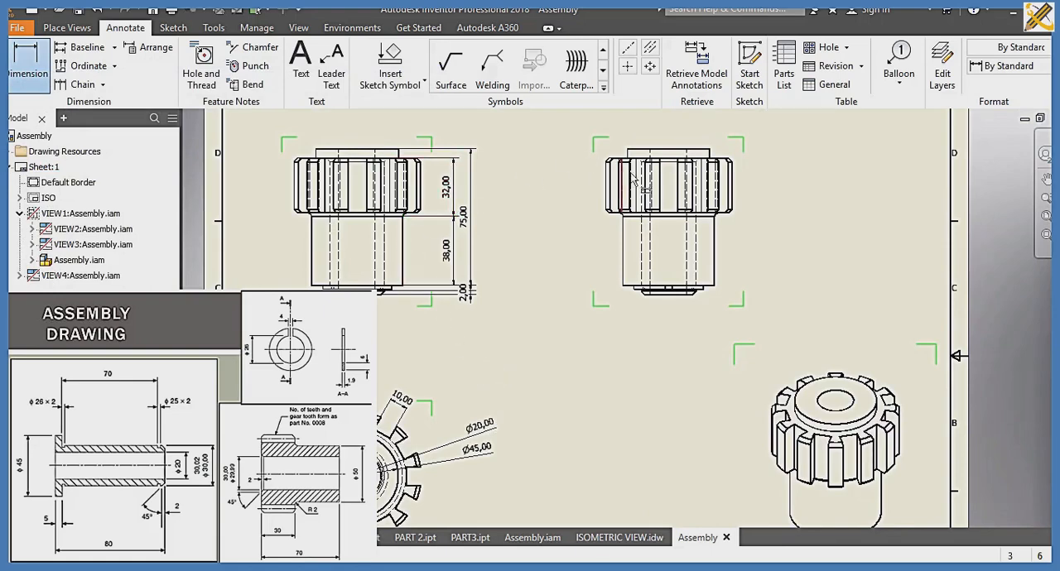
{"action": "left_click", "coordinate": [660, 153]}
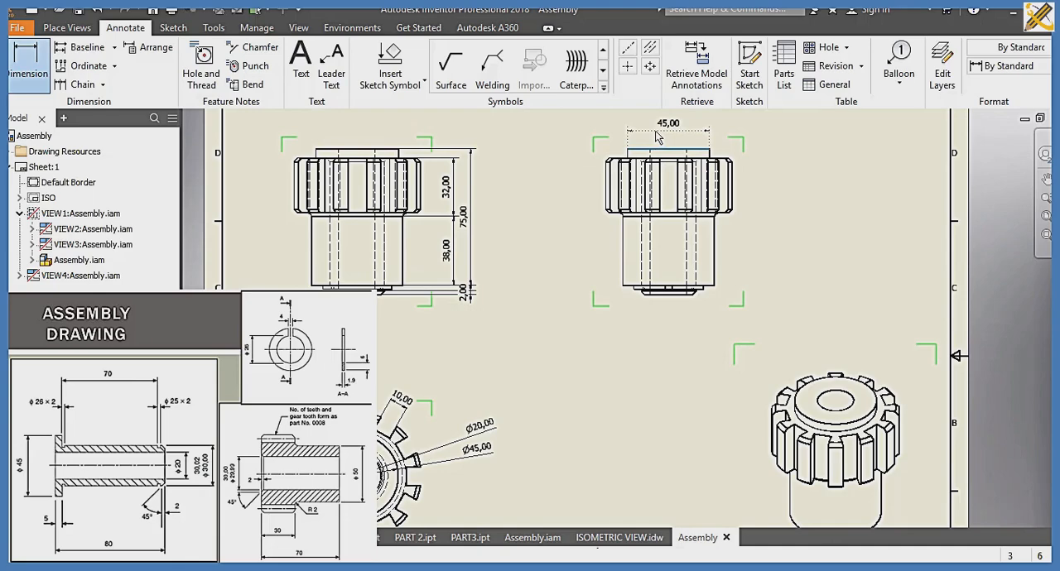
{"action": "left_click", "coordinate": [655, 137]}
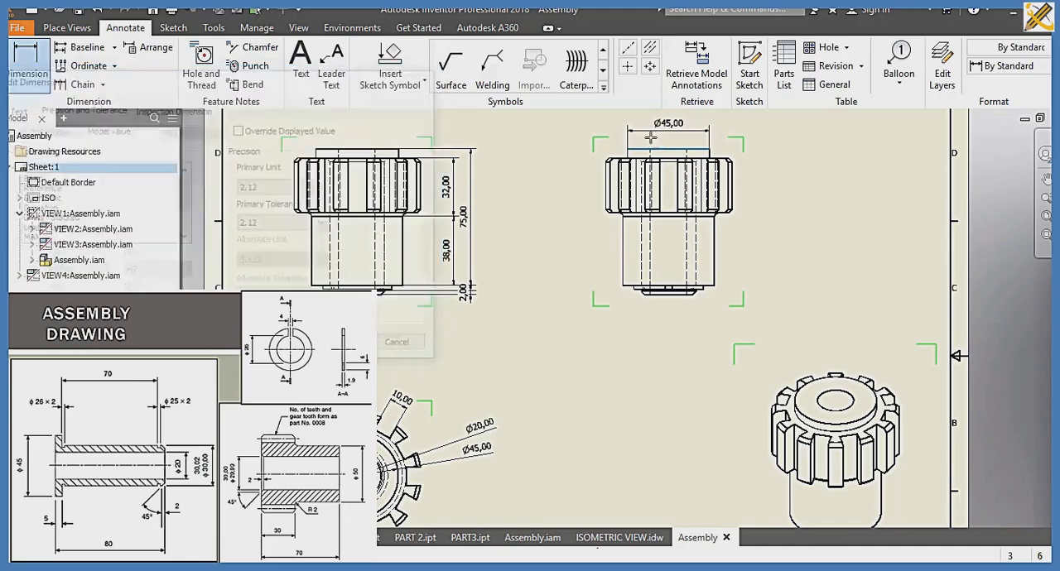
{"action": "left_click", "coordinate": [628, 289]}
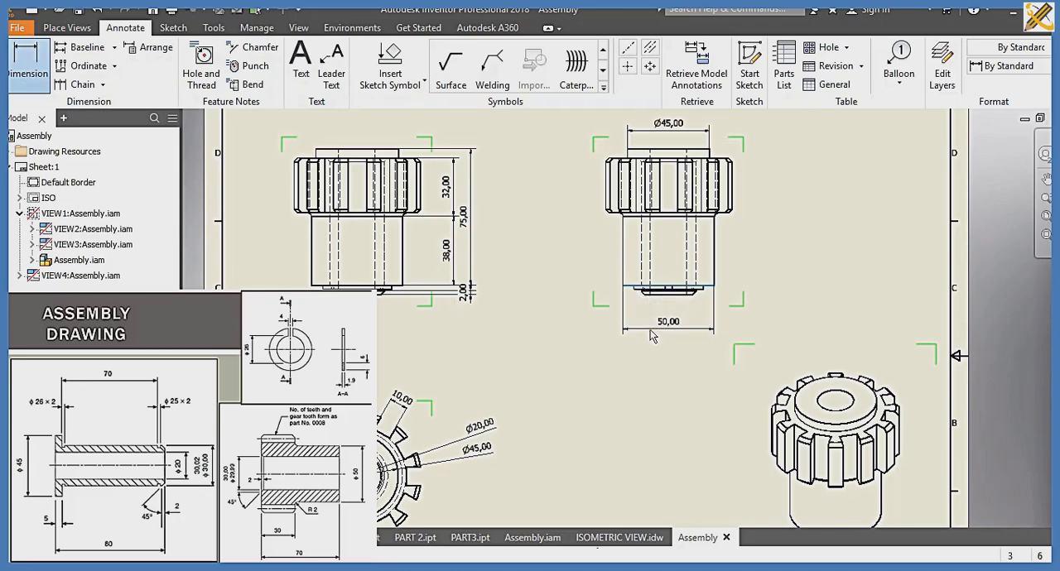
{"action": "left_click", "coordinate": [650, 332]}
{"action": "key", "text": "Return"}
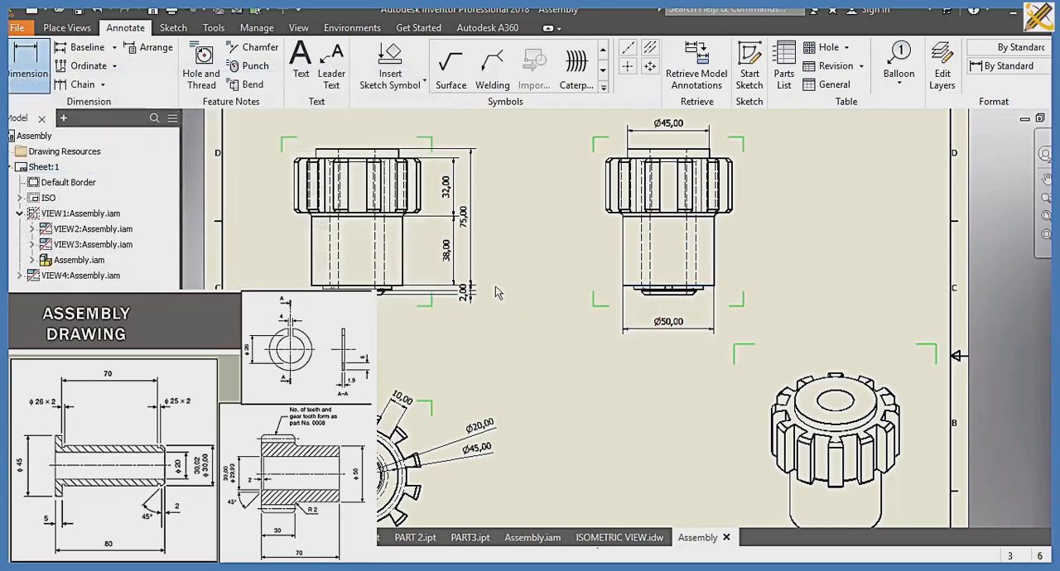
Step: In the Default (ISO) dimension style, set the decimal marker to Period and linear precision to 0, and change the angular precision
{"action": "left_click", "coordinate": [257, 29]}
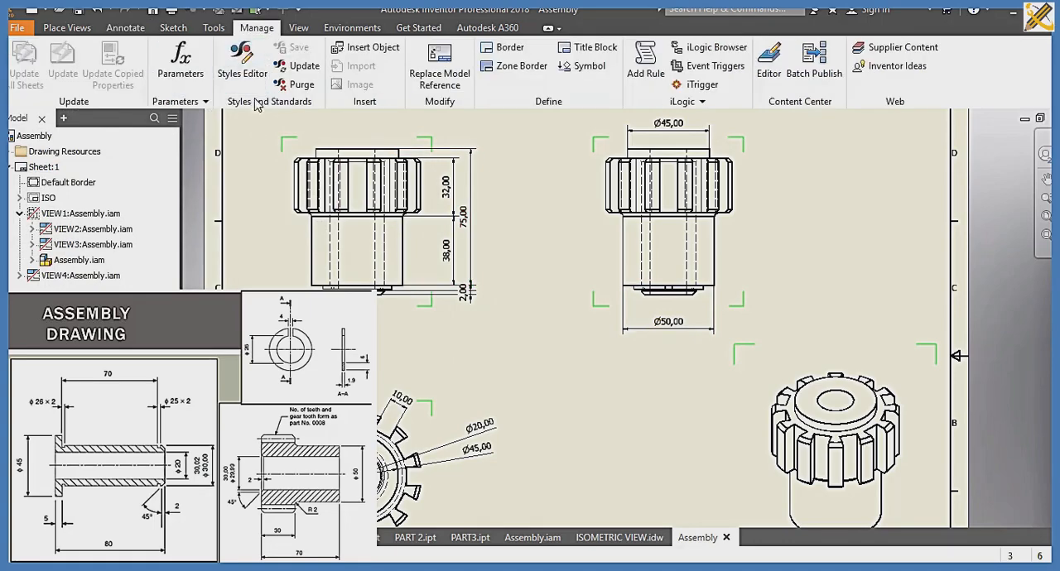
{"action": "left_click", "coordinate": [248, 66]}
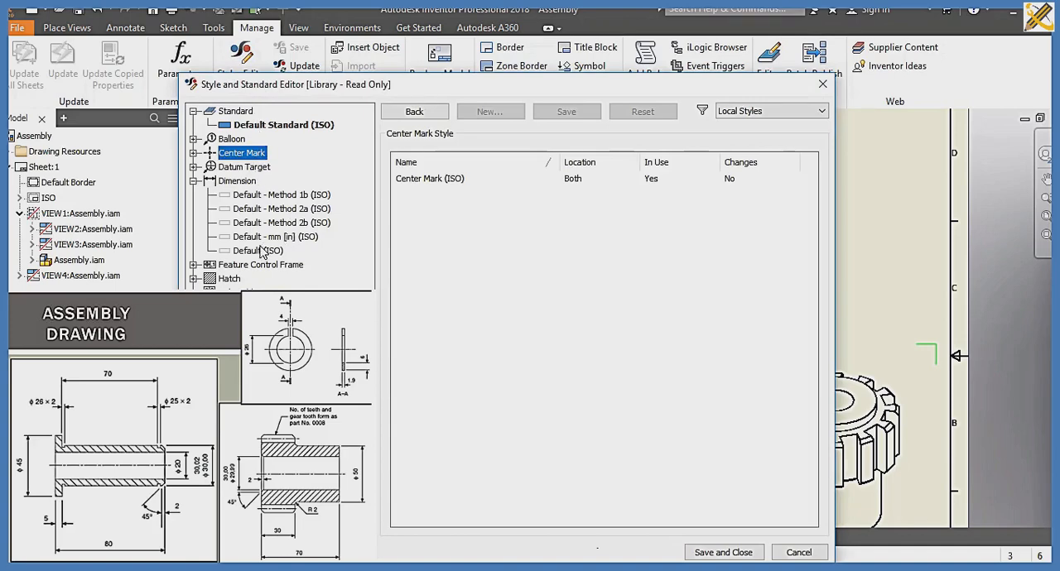
{"action": "left_click", "coordinate": [237, 181]}
{"action": "left_click", "coordinate": [260, 251]}
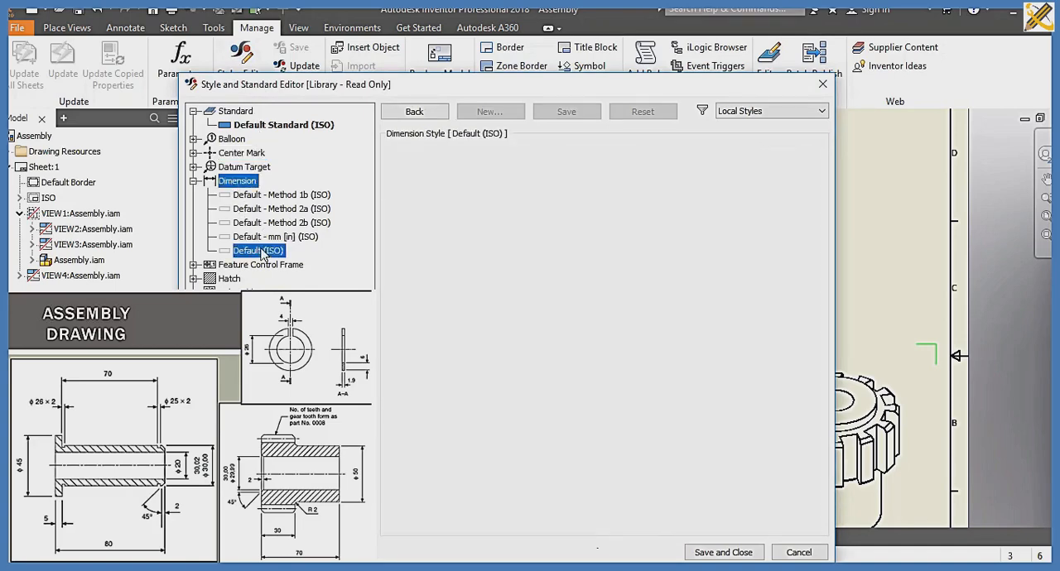
{"action": "left_click", "coordinate": [451, 267]}
{"action": "left_click", "coordinate": [442, 298]}
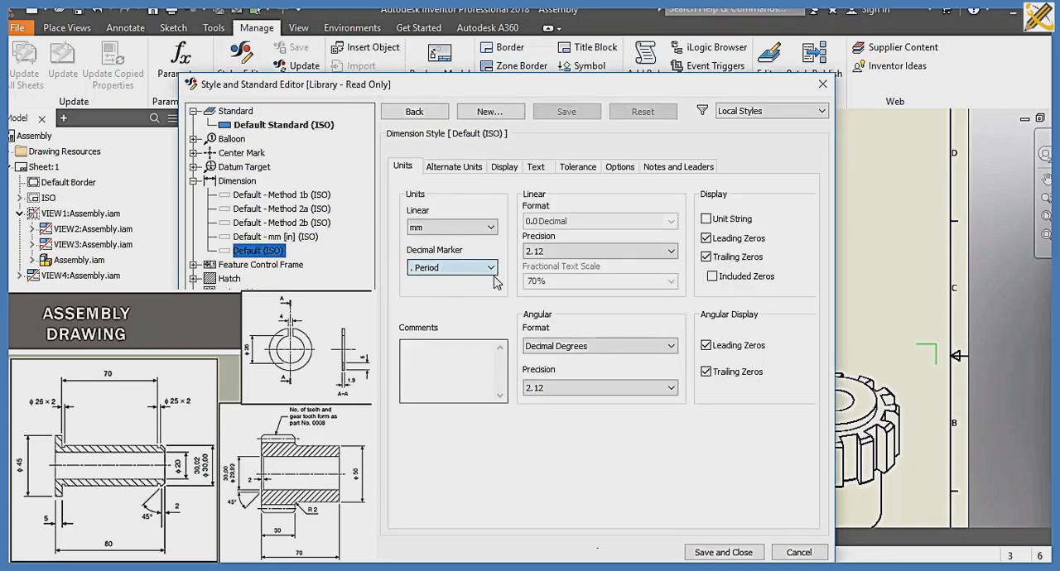
{"action": "left_click", "coordinate": [538, 250]}
{"action": "left_click", "coordinate": [536, 263]}
{"action": "left_click", "coordinate": [551, 388]}
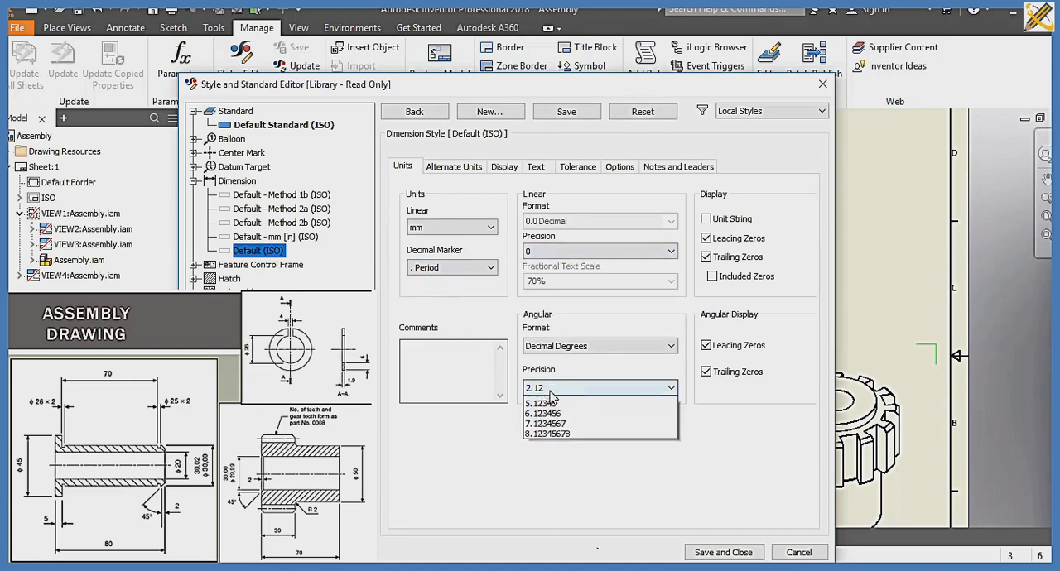
{"action": "left_click", "coordinate": [547, 401]}
Step: Set the dimension style's origin offset to 2 mm and its terminator size (X) to 3 mm
{"action": "left_click", "coordinate": [507, 167]}
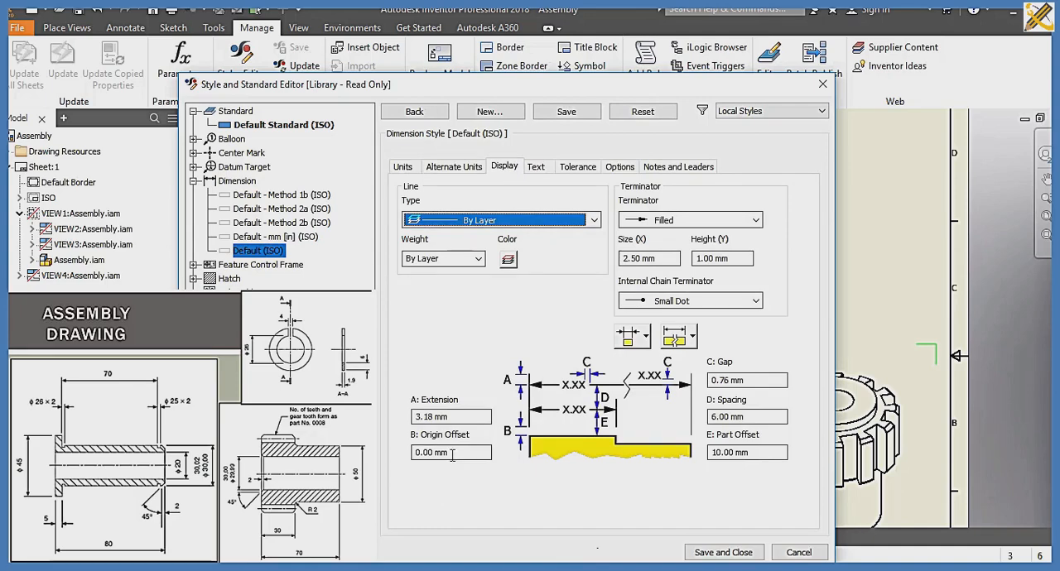
{"action": "left_click", "coordinate": [418, 453]}
{"action": "type", "text": "2"}
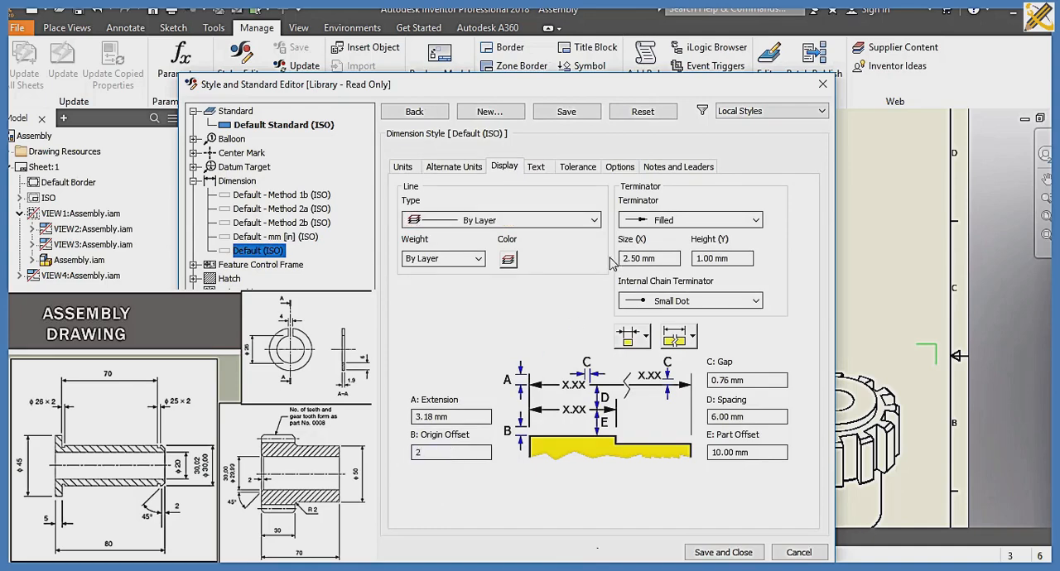
{"action": "left_click", "coordinate": [661, 258]}
{"action": "type", "text": "3"}
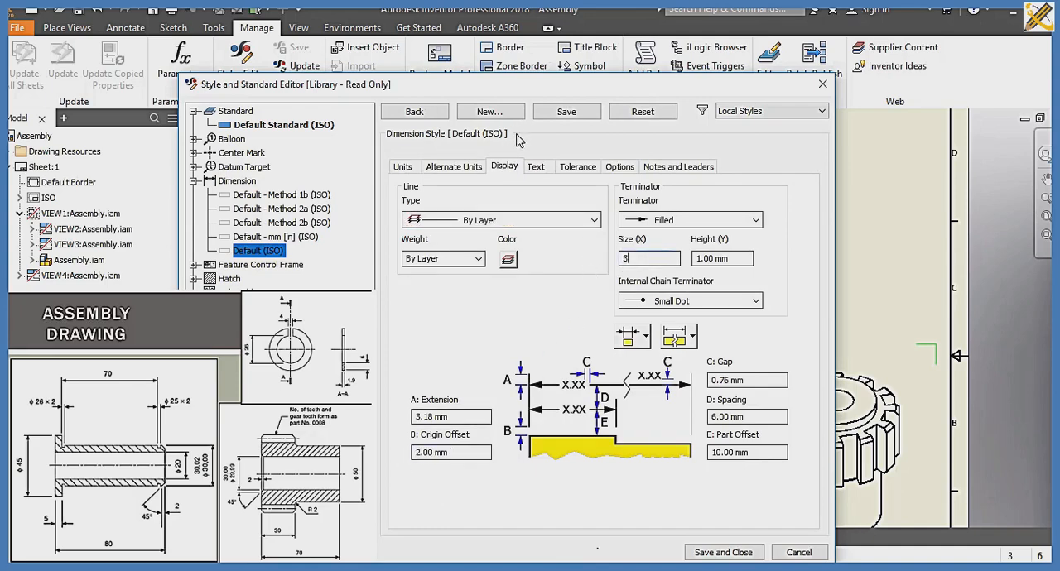
Step: Set the style's linear text orientation to inline for horizontal, aligned and vertical dimensions, and choose the first option for the remaining linear orientation
{"action": "left_click", "coordinate": [542, 170]}
{"action": "left_click", "coordinate": [642, 225]}
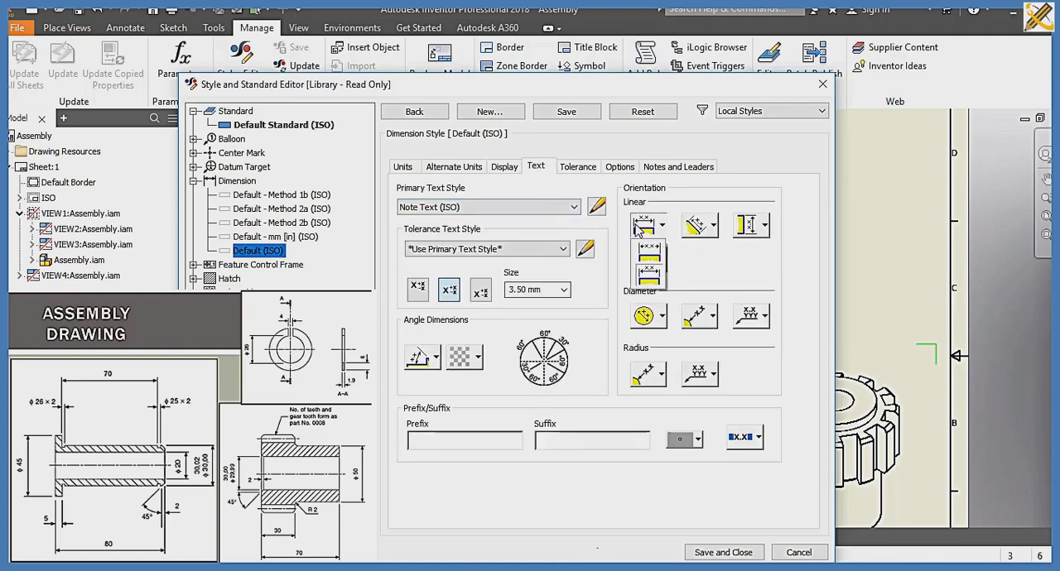
{"action": "left_click", "coordinate": [650, 250]}
{"action": "left_click", "coordinate": [692, 226]}
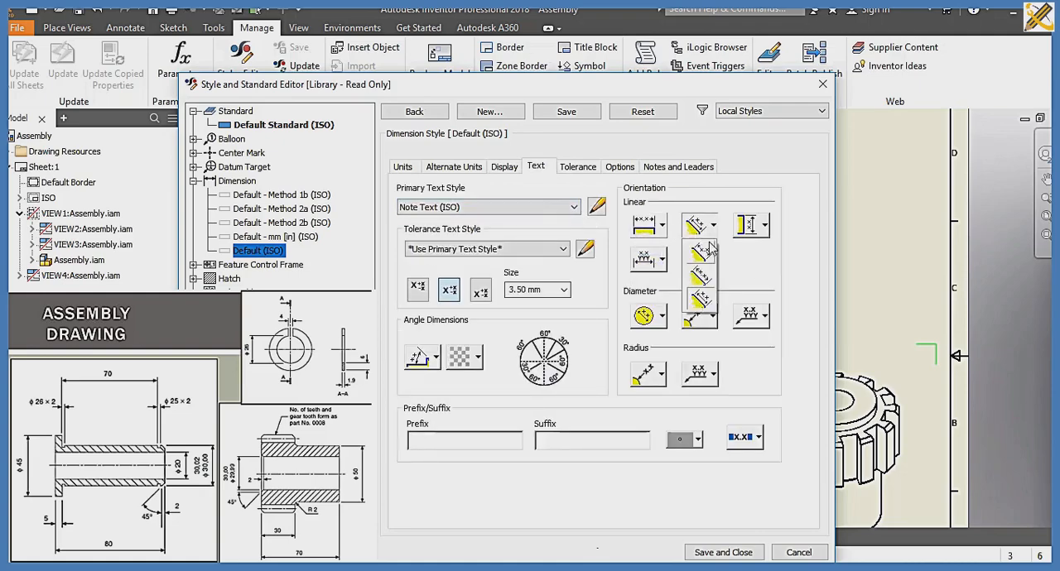
{"action": "left_click", "coordinate": [711, 248]}
{"action": "left_click", "coordinate": [756, 229]}
{"action": "left_click", "coordinate": [754, 250]}
{"action": "left_click", "coordinate": [659, 262]}
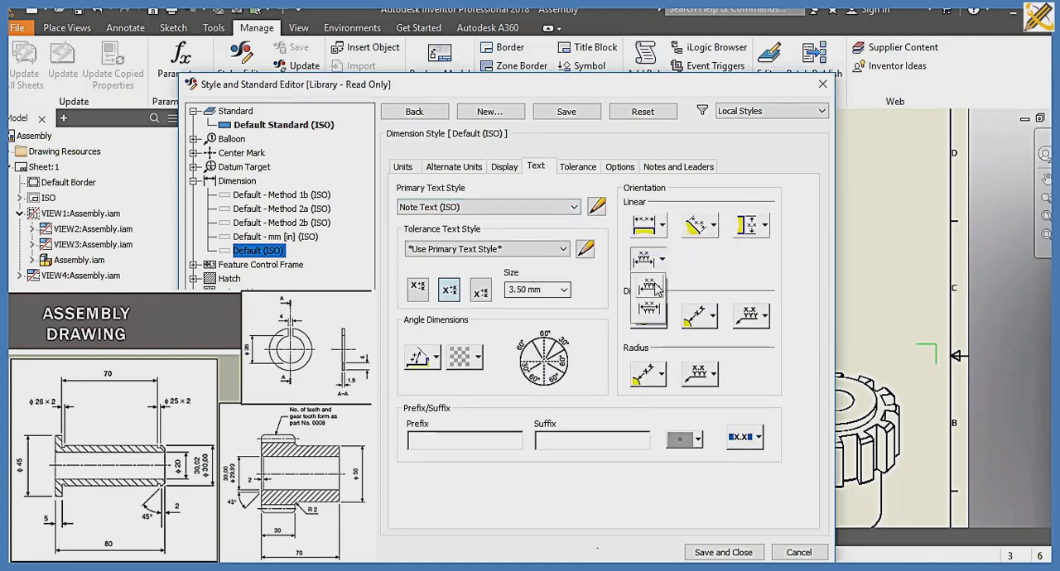
{"action": "left_click", "coordinate": [656, 287]}
Step: Set the text orientation to horizontal for all three diameter dimension options in the Default (ISO) style
{"action": "left_click", "coordinate": [652, 315]}
{"action": "left_click", "coordinate": [654, 348]}
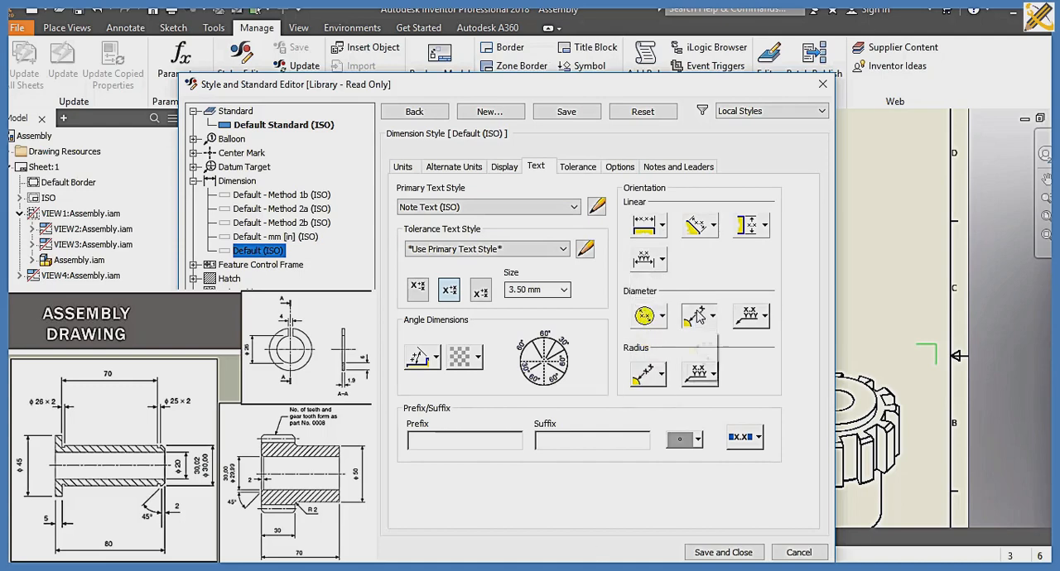
{"action": "left_click", "coordinate": [701, 346]}
{"action": "left_click", "coordinate": [763, 316]}
{"action": "left_click", "coordinate": [751, 346]}
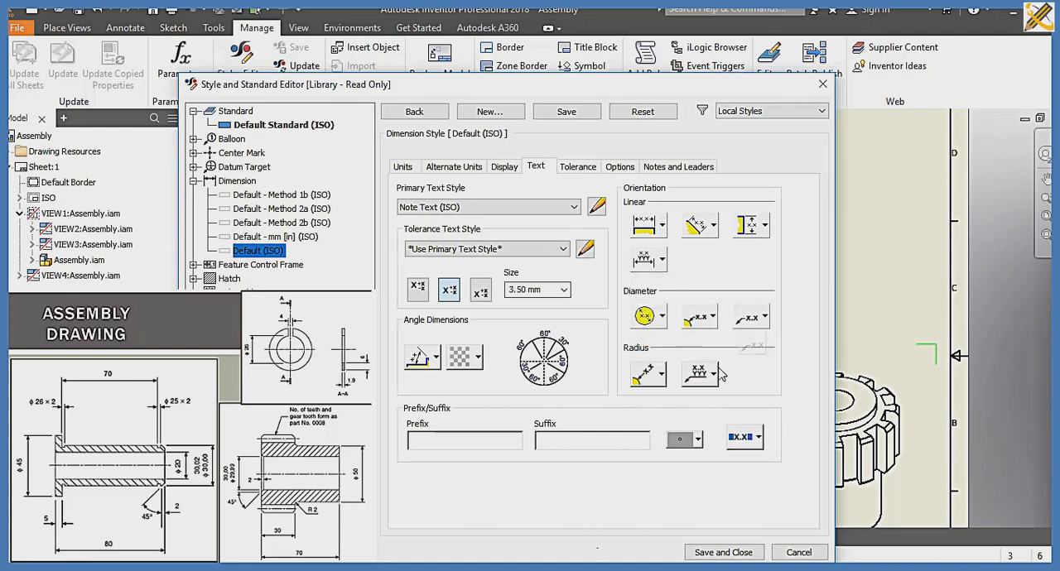
Step: Set both radius dimension text orientations to horizontal, then save the dimension style and close the editor
{"action": "left_click", "coordinate": [713, 374]}
{"action": "left_click", "coordinate": [699, 401]}
{"action": "left_click", "coordinate": [661, 374]}
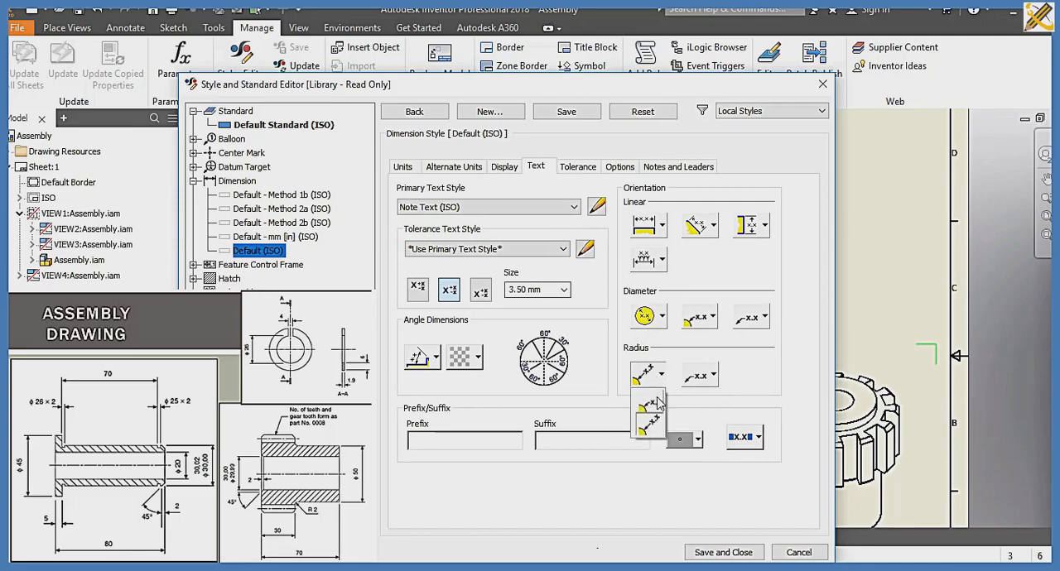
{"action": "left_click", "coordinate": [655, 403]}
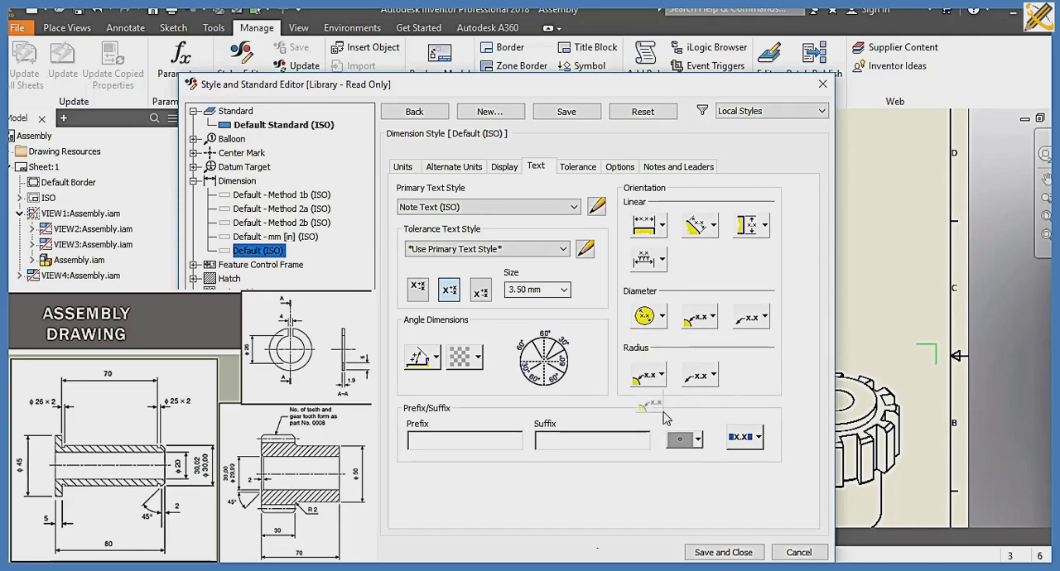
{"action": "left_click", "coordinate": [719, 553]}
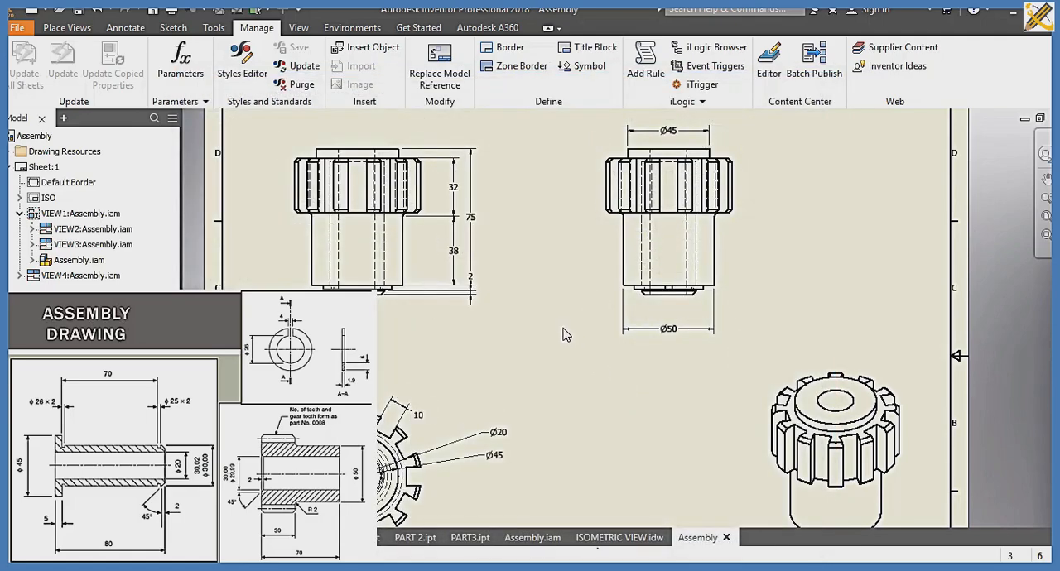
Step: Fit the whole sheet in view and save the drawing as Assembly_ORTHOGRAPHIC in the SLIDE 10 folder
{"action": "scroll", "coordinate": [560, 324], "scroll_direction": "down", "scroll_amount": 3}
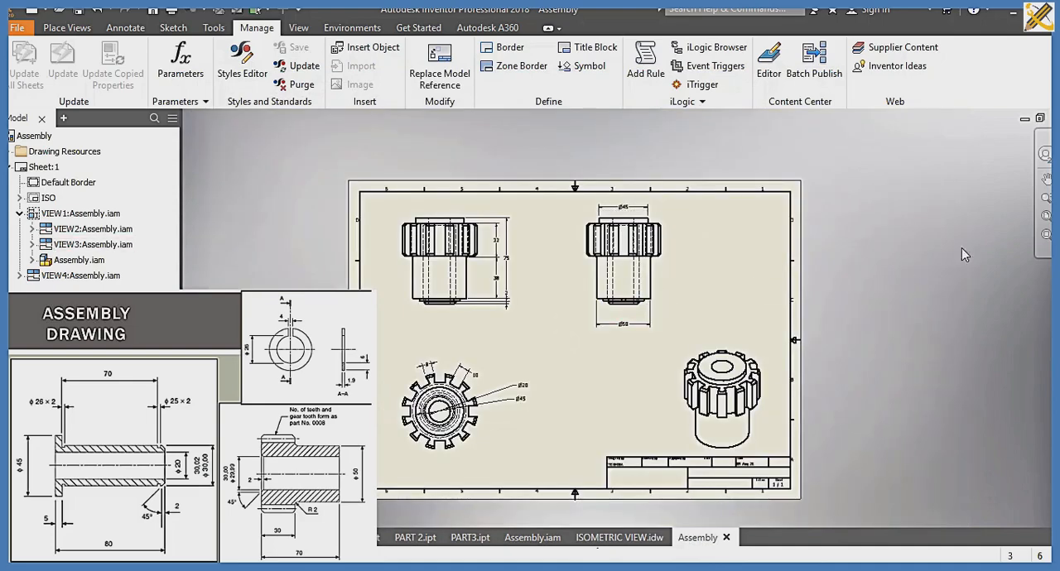
{"action": "left_click", "coordinate": [1045, 217]}
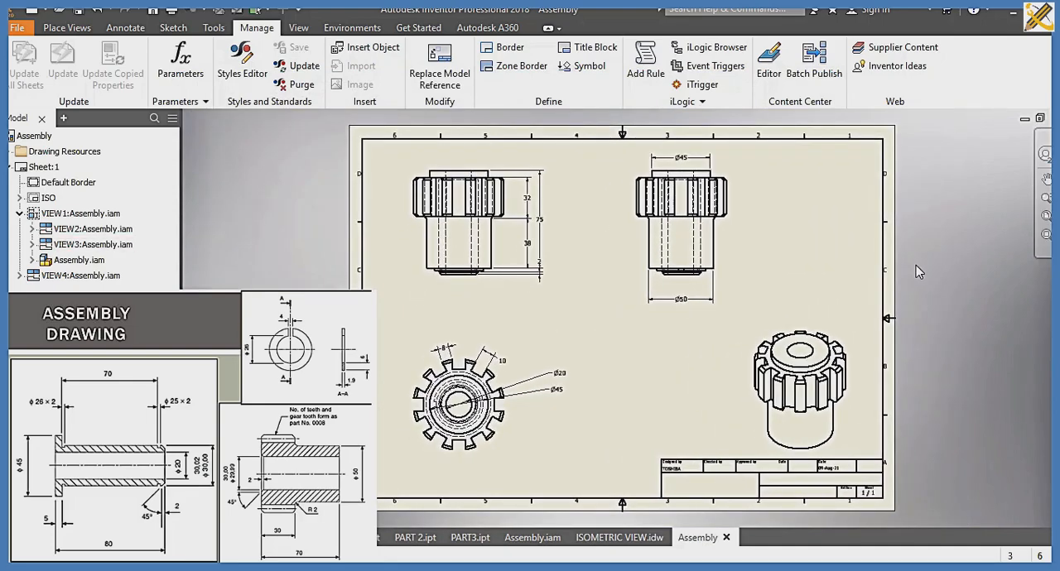
{"action": "key", "text": "ctrl+s"}
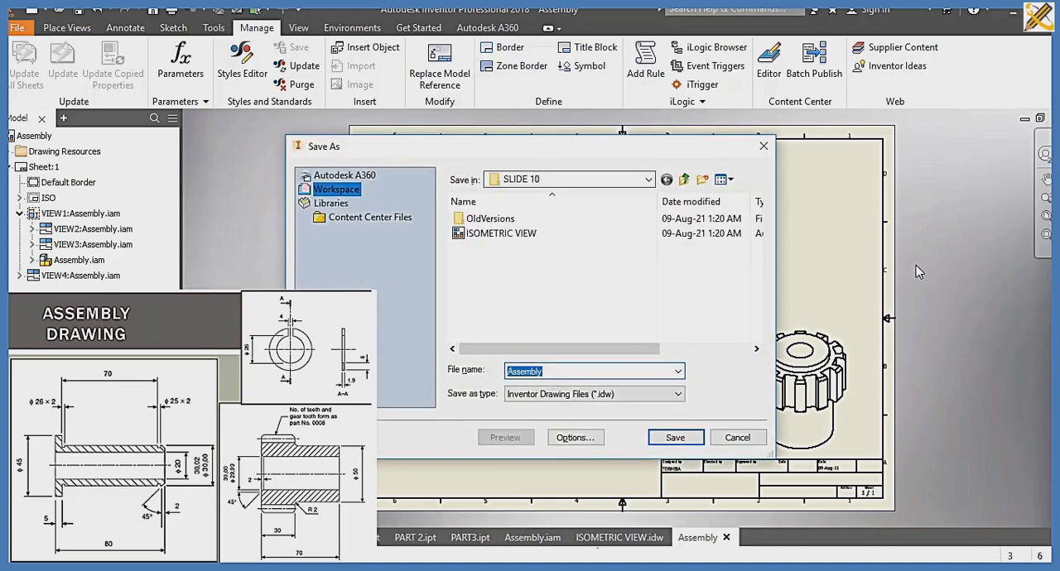
{"action": "key", "text": "Right"}
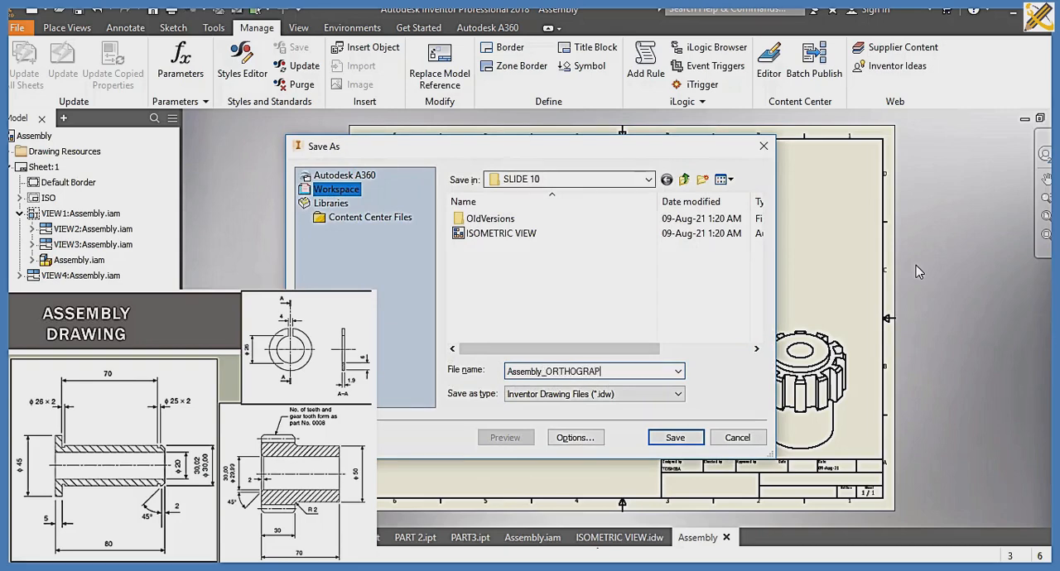
{"action": "key", "text": "Return"}
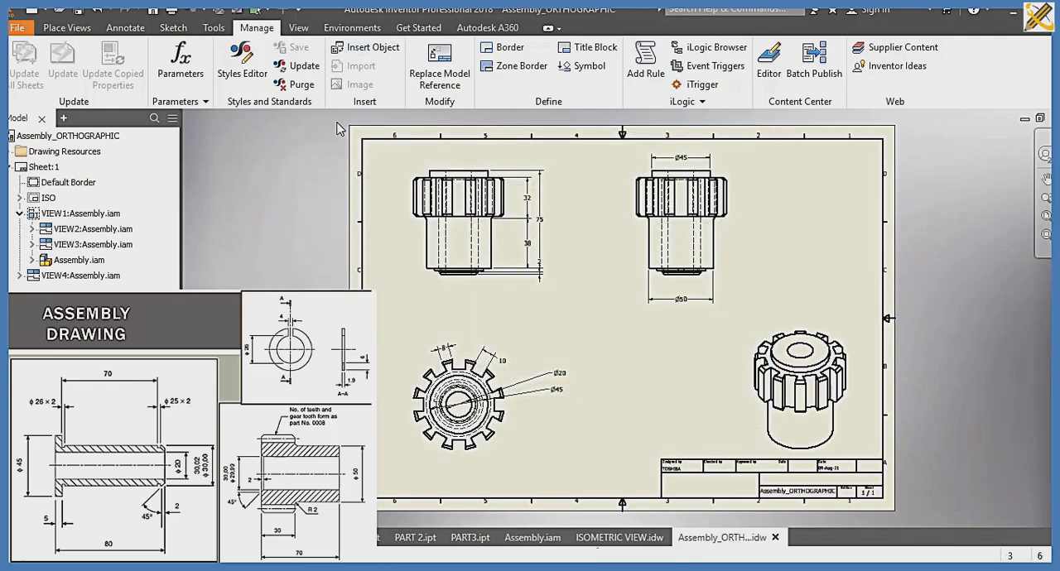
Step: Create a new ISO.idw drawing and place a top base view of the assembly in the sheet's lower-left area at scale 1:.7
{"action": "key", "text": "ctrl+n"}
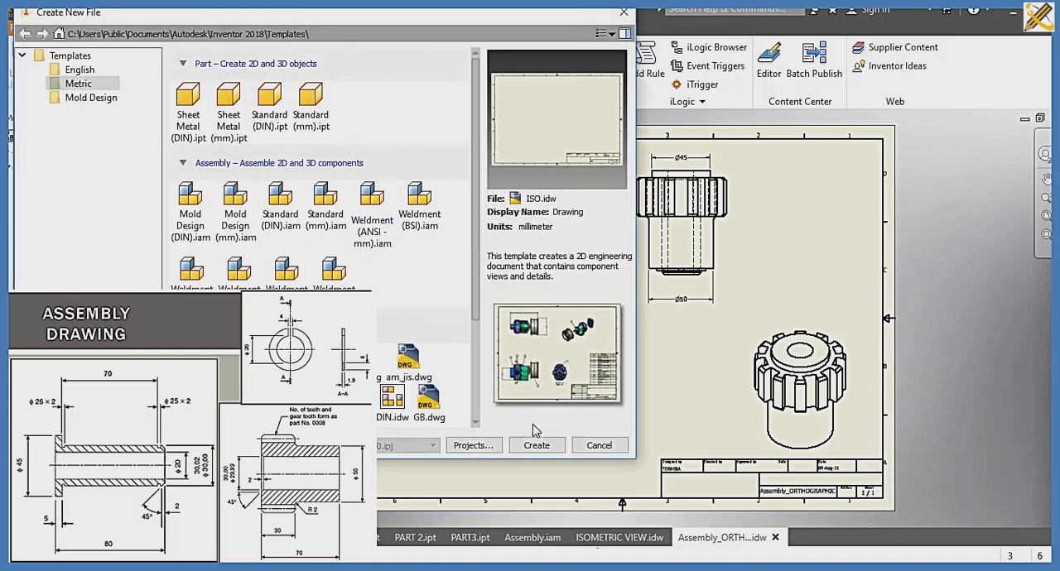
{"action": "left_click", "coordinate": [538, 443]}
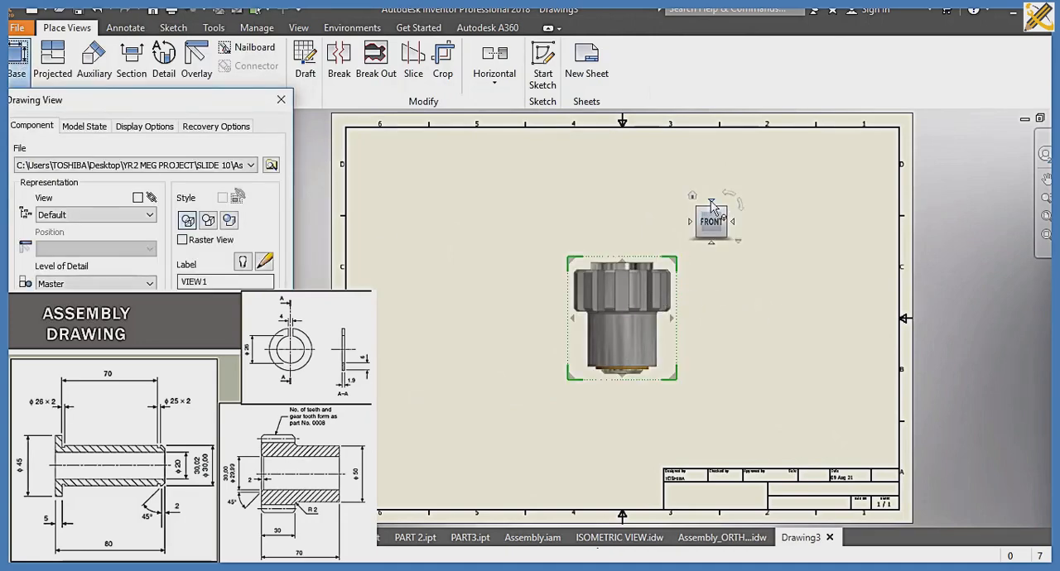
{"action": "left_click", "coordinate": [710, 202]}
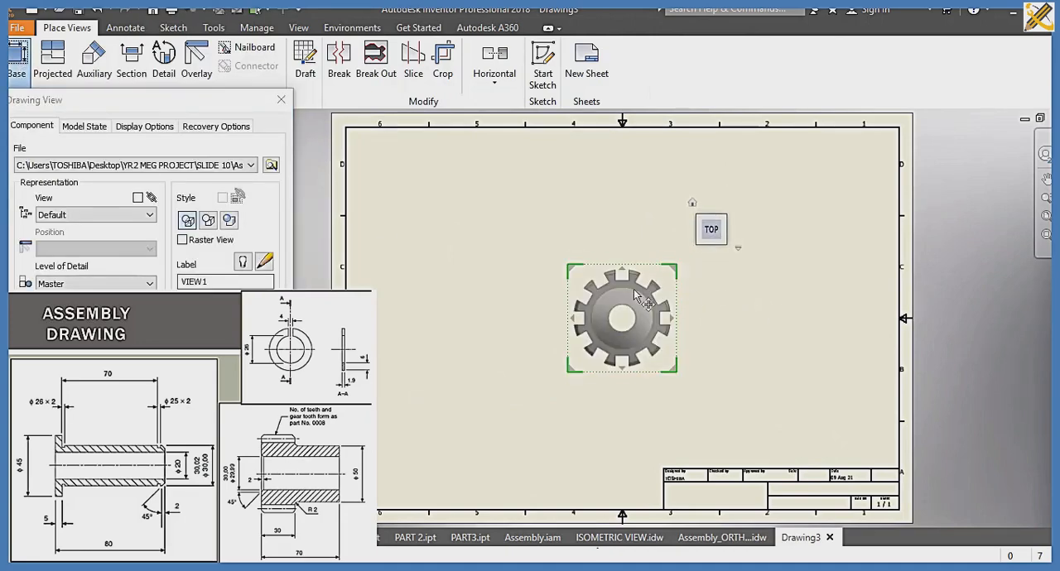
{"action": "left_click_drag", "start_coordinate": [634, 291], "coordinate": [465, 403]}
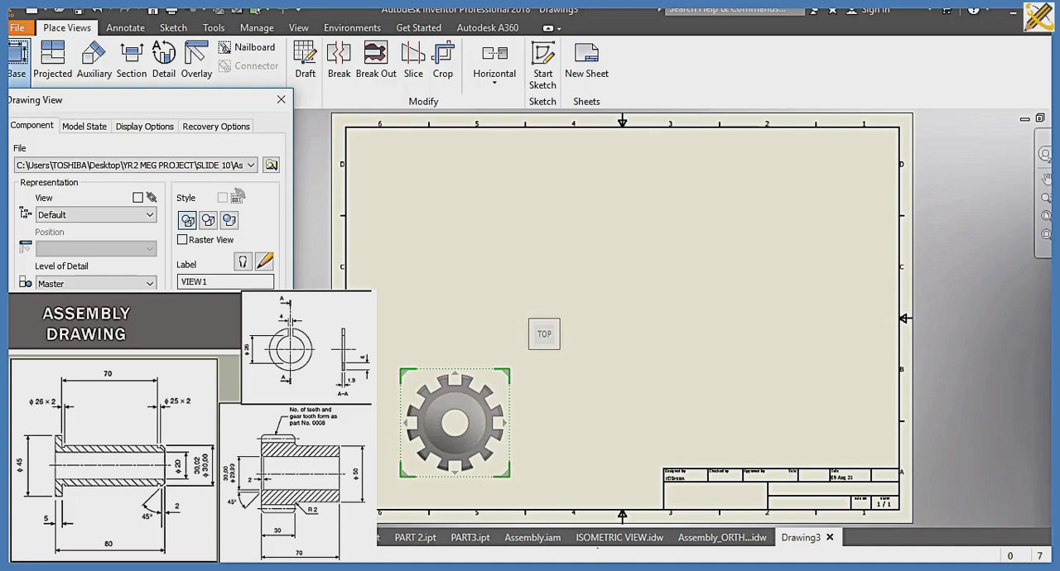
{"action": "type", "text": "4"}
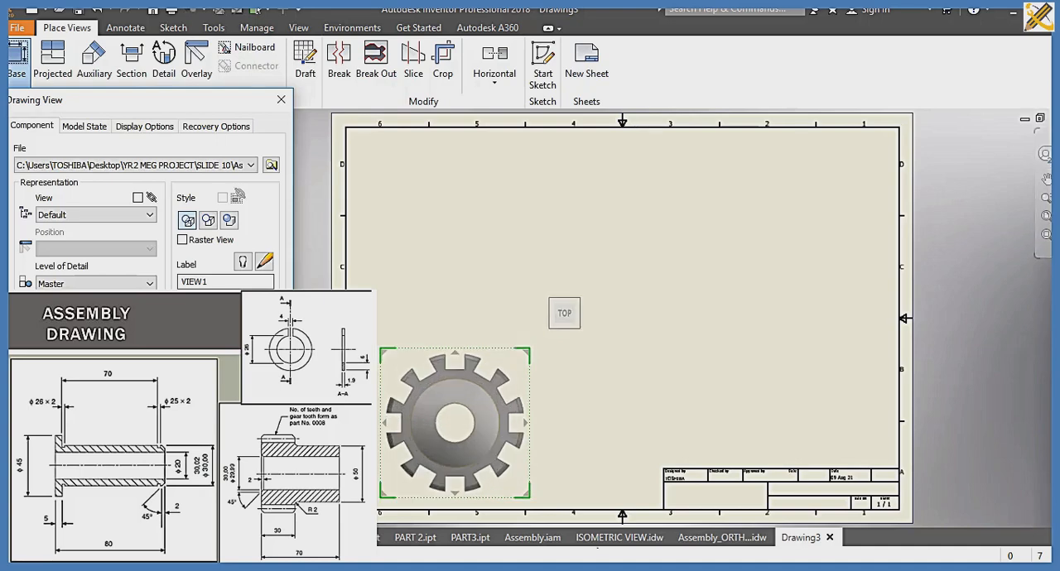
{"action": "key", "text": "Return"}
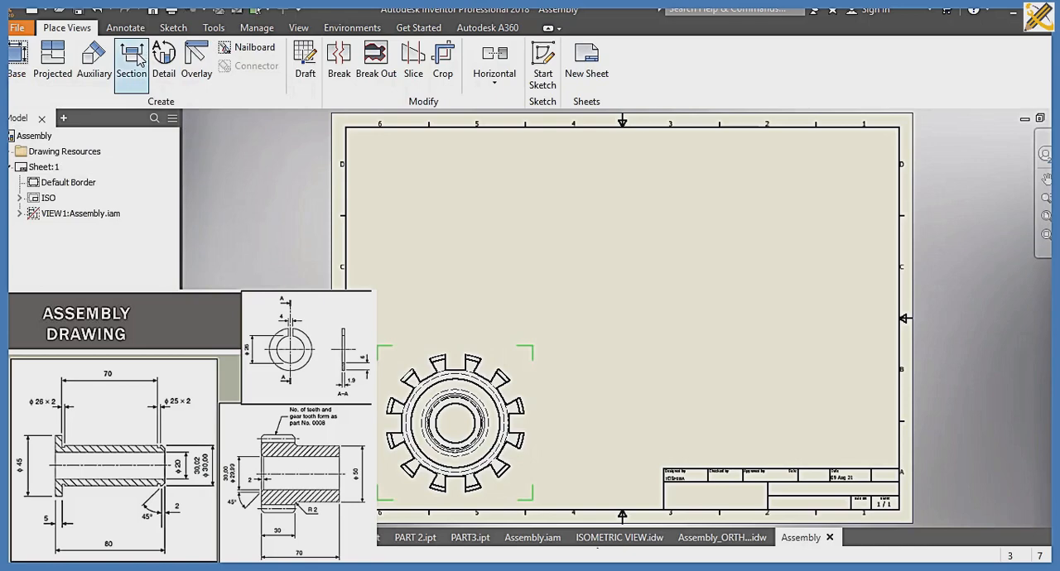
Step: Create half-section view A-A above the top view, with a stepped cutting line running through the gear's centre and around its lower right
{"action": "left_click", "coordinate": [133, 59]}
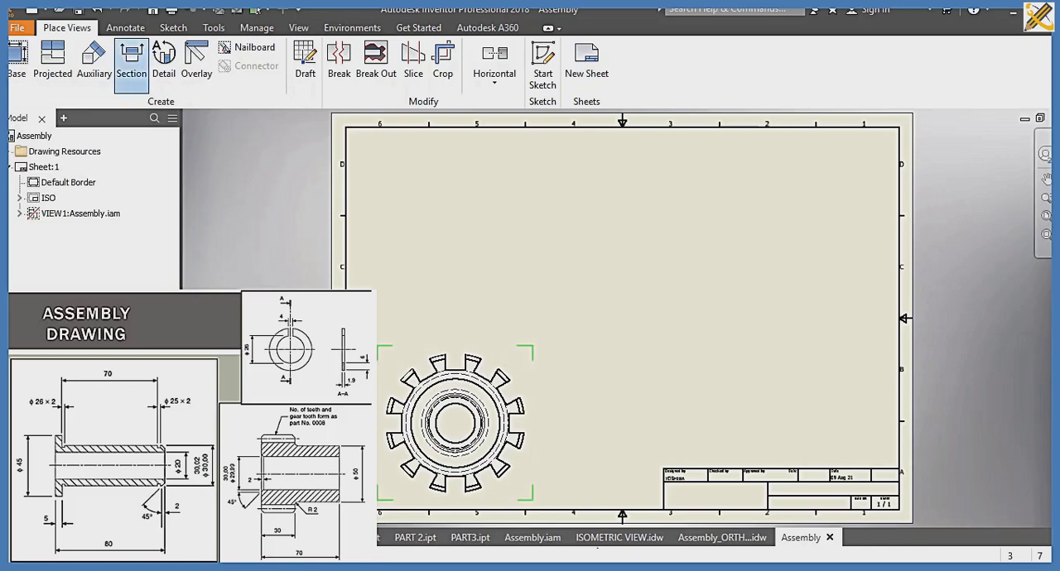
{"action": "left_click", "coordinate": [381, 435]}
{"action": "left_click", "coordinate": [459, 424]}
{"action": "left_click", "coordinate": [457, 501]}
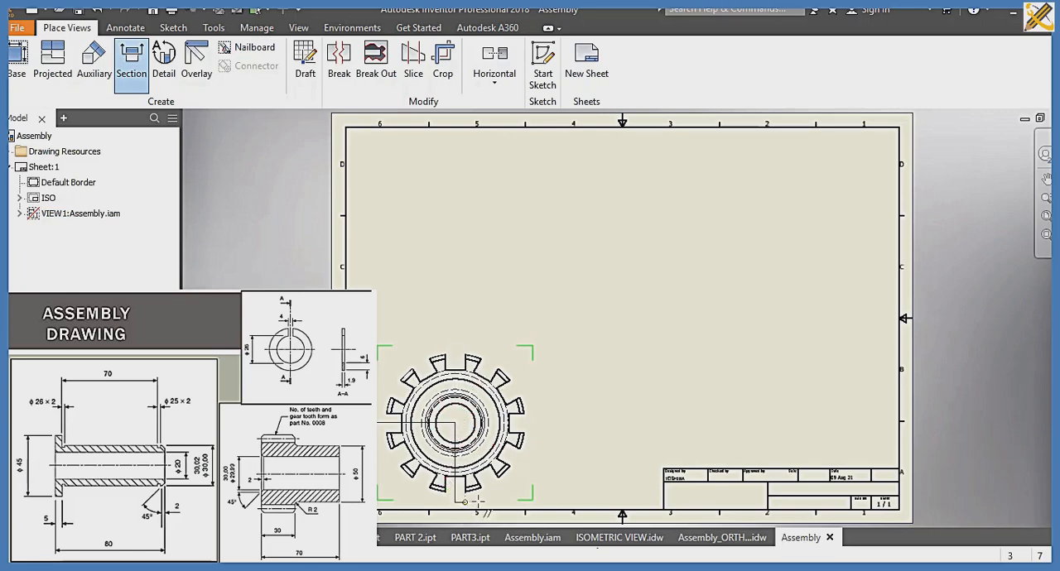
{"action": "left_click", "coordinate": [541, 502]}
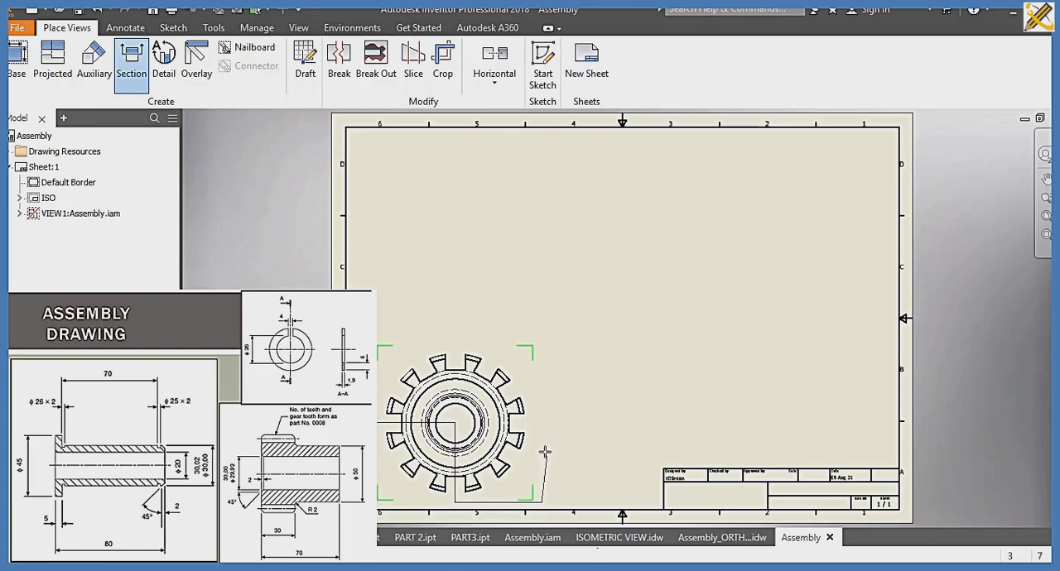
{"action": "right_click", "coordinate": [540, 445]}
{"action": "left_click", "coordinate": [597, 437]}
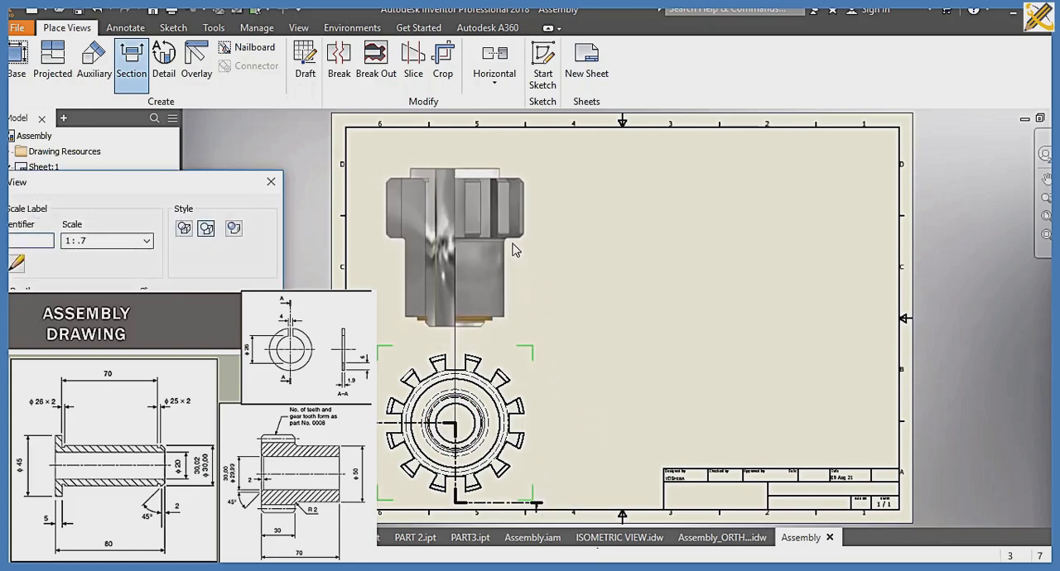
{"action": "left_click", "coordinate": [511, 236]}
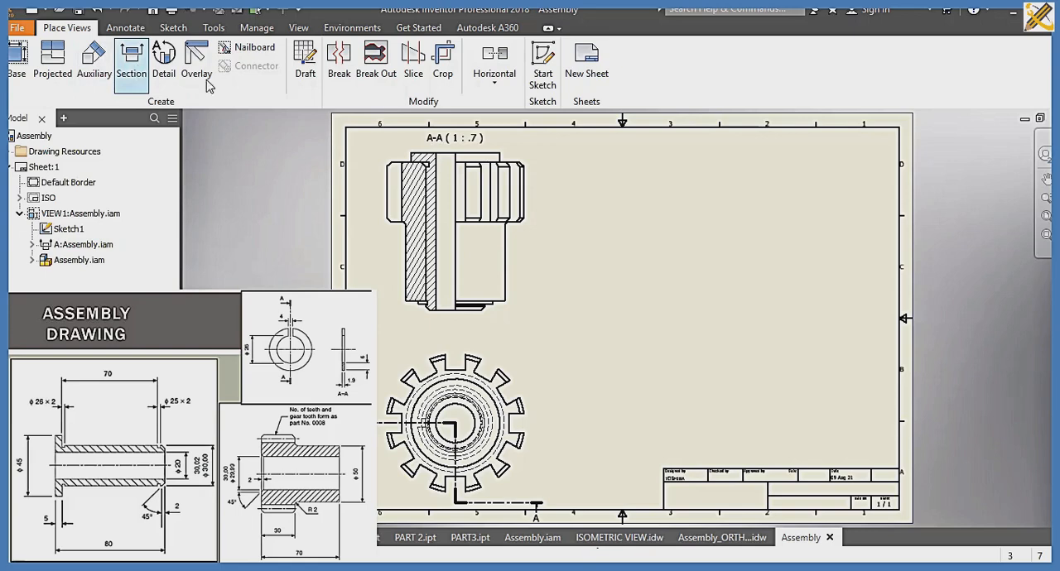
Step: Create full section view B-B to the right of view A-A, using a vertical cutting line through the assembly's centre
{"action": "left_click", "coordinate": [141, 69]}
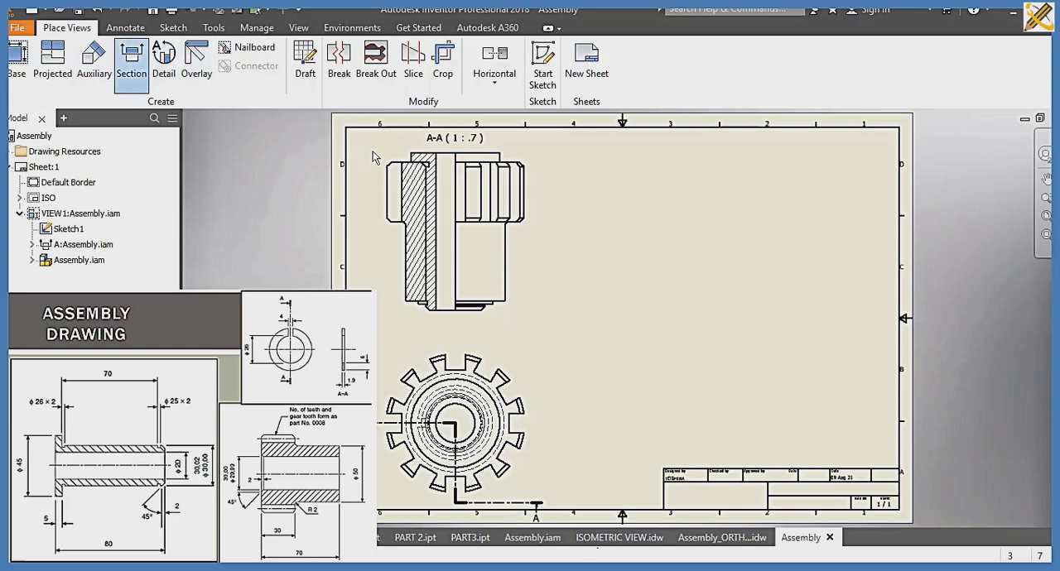
{"action": "left_click", "coordinate": [451, 147]}
{"action": "left_click", "coordinate": [468, 330]}
{"action": "right_click", "coordinate": [486, 331]}
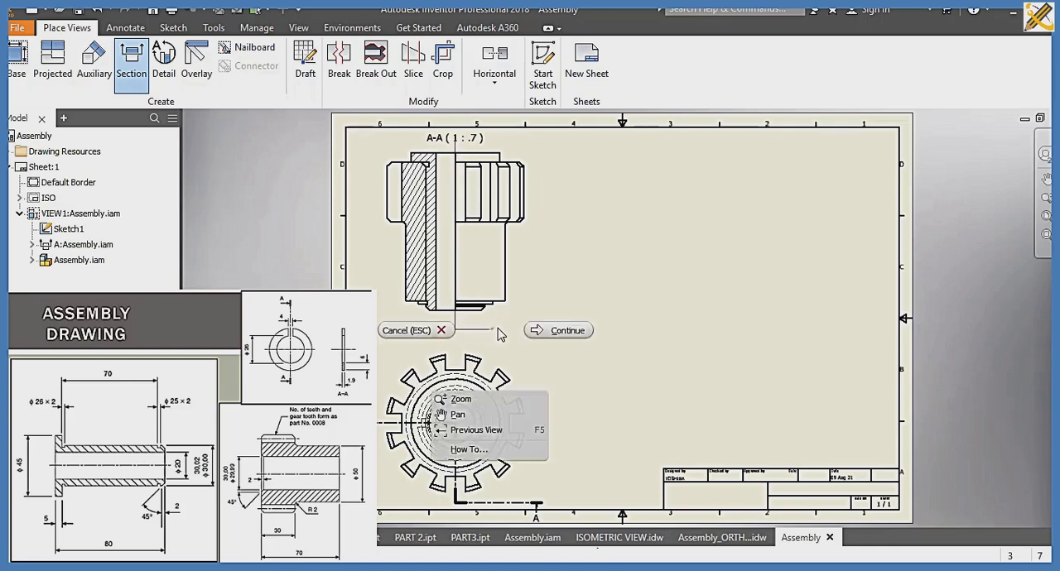
{"action": "left_click", "coordinate": [563, 327]}
{"action": "left_click", "coordinate": [734, 278]}
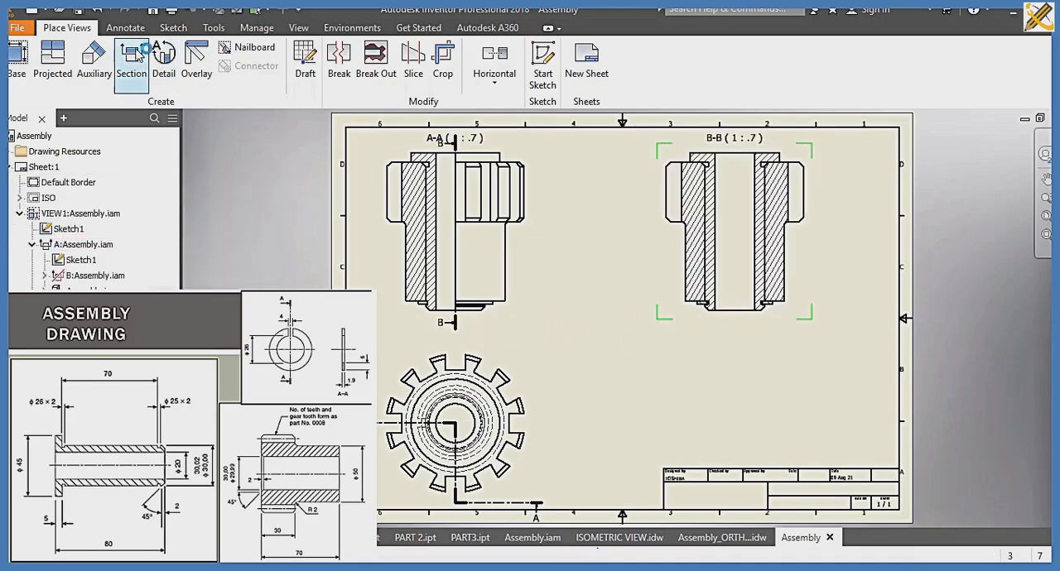
Step: In section B-B, dimension the length of the toothed part of the gear and the thickness of the bushing flange
{"action": "left_click", "coordinate": [135, 31]}
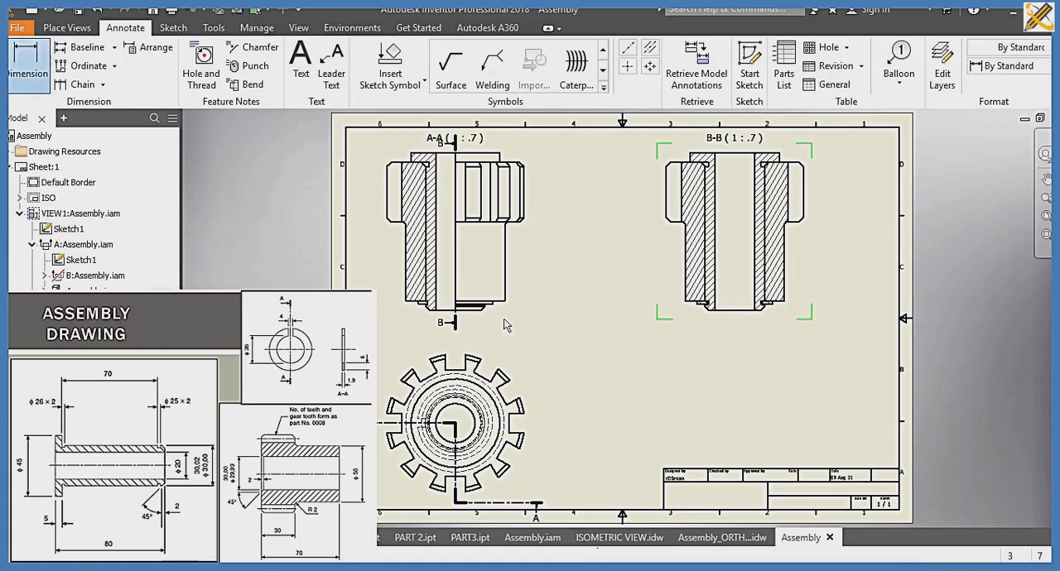
{"action": "left_click", "coordinate": [670, 162]}
{"action": "left_click", "coordinate": [672, 221]}
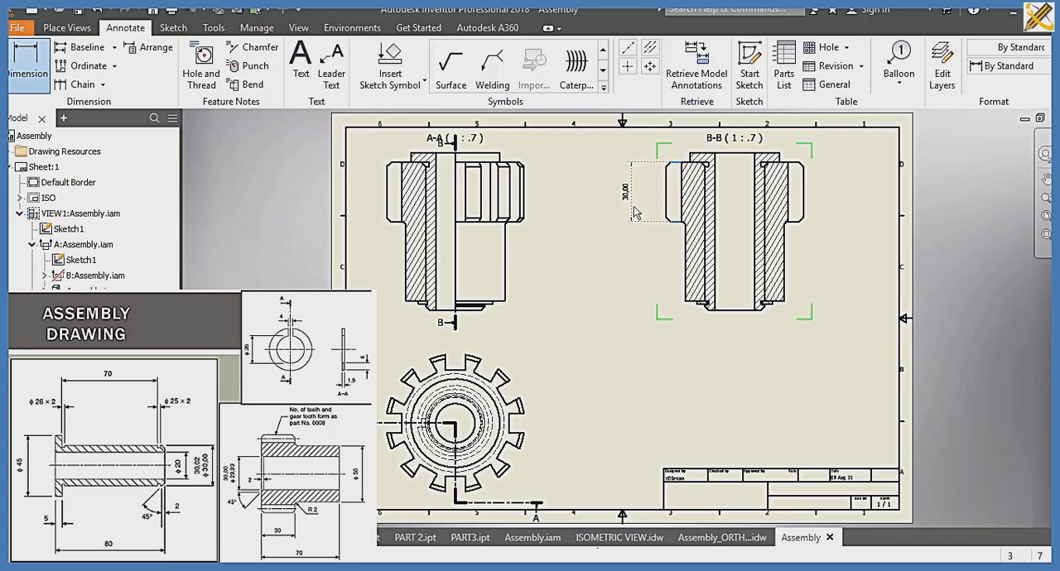
{"action": "left_click", "coordinate": [633, 212]}
{"action": "key", "text": "Return"}
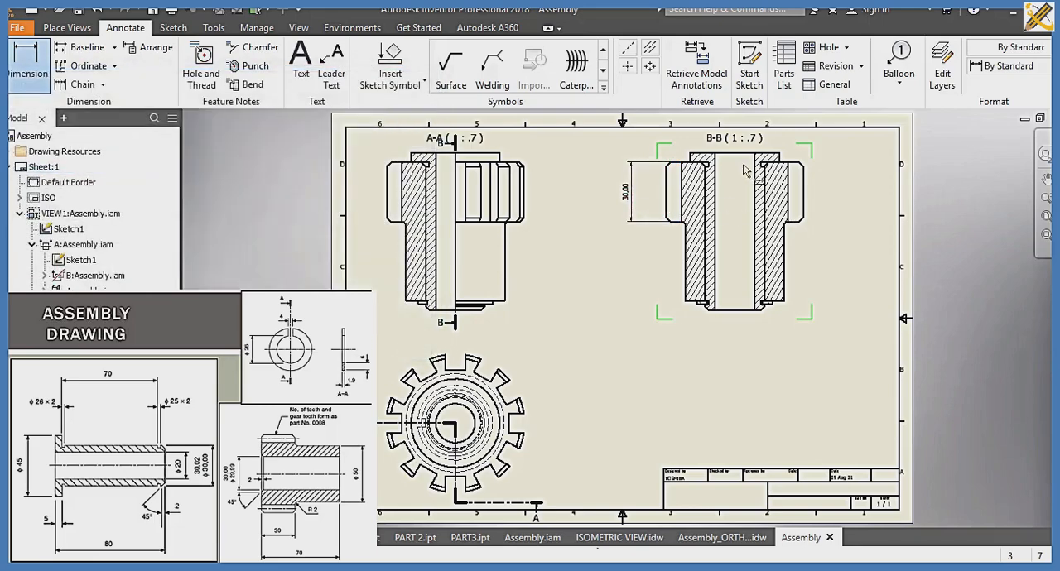
{"action": "left_click", "coordinate": [693, 155]}
{"action": "left_click", "coordinate": [660, 173]}
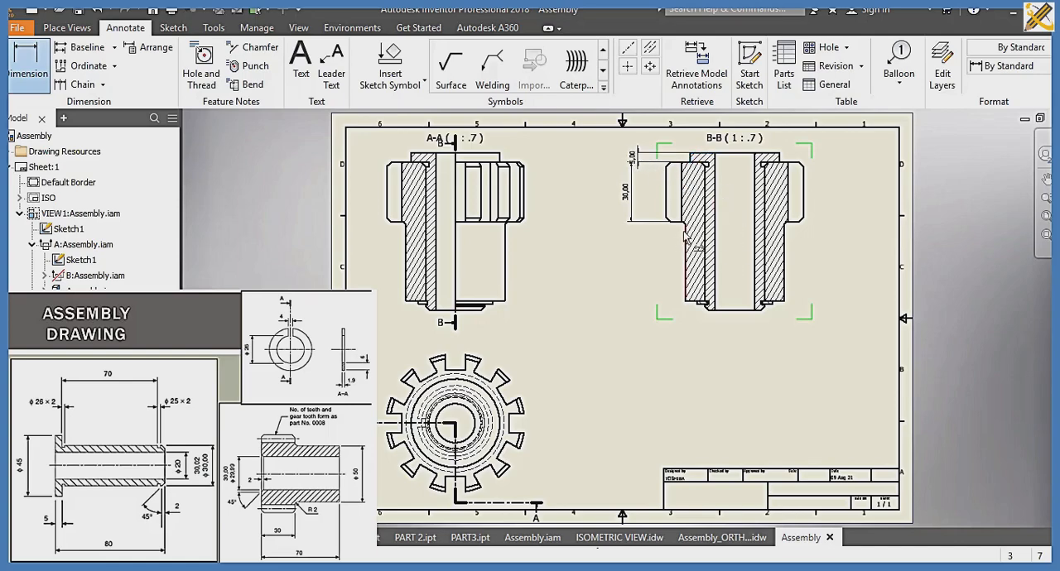
Step: In section B-B, dimension the fillet radius below the gear teeth and the length of the gear's plain hub portion
{"action": "scroll", "coordinate": [684, 238], "scroll_direction": "up", "scroll_amount": 6}
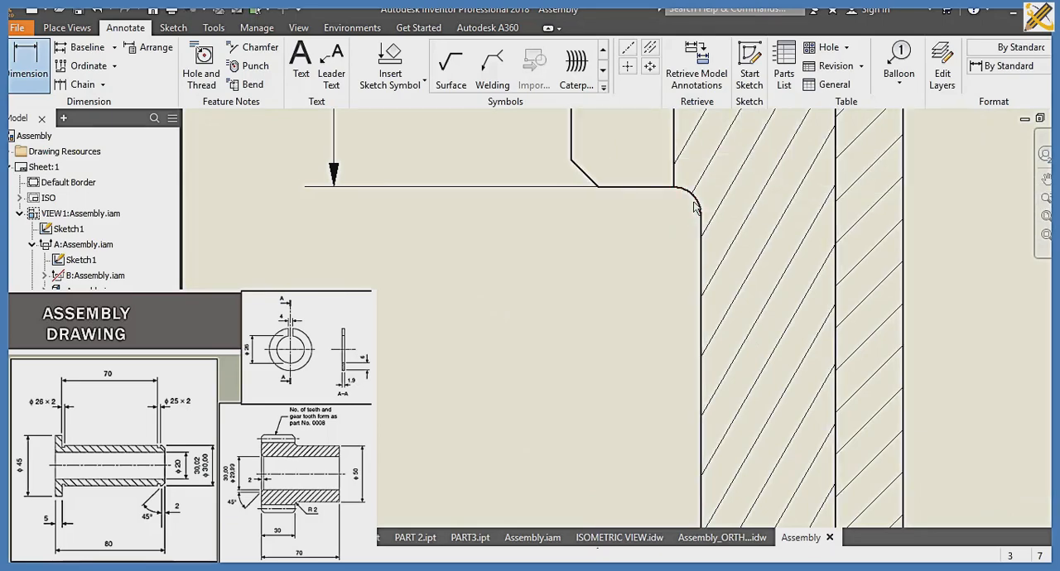
{"action": "left_click", "coordinate": [693, 207]}
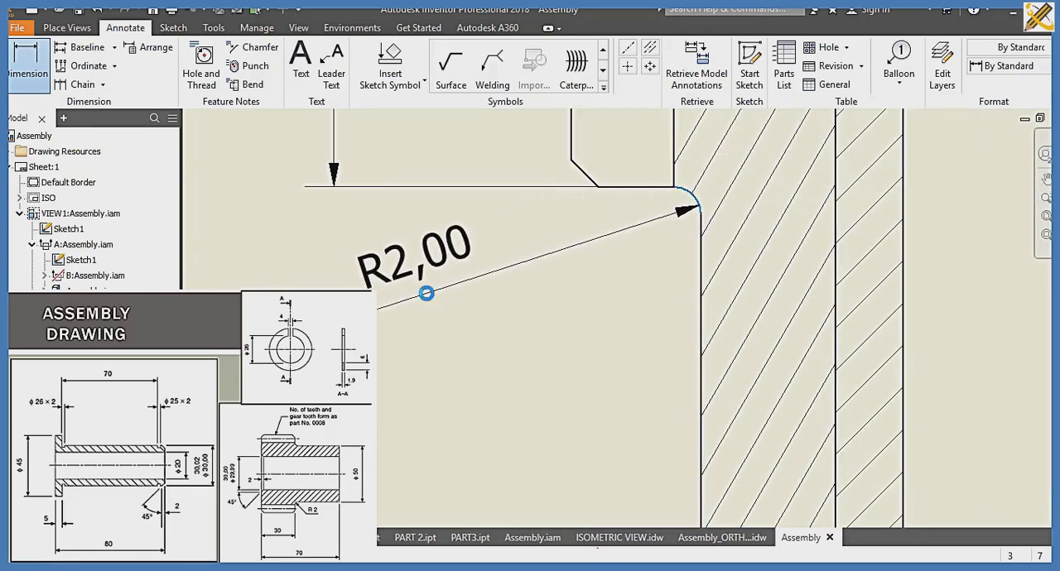
{"action": "left_click", "coordinate": [425, 293]}
{"action": "scroll", "coordinate": [497, 298], "scroll_direction": "down", "scroll_amount": 3}
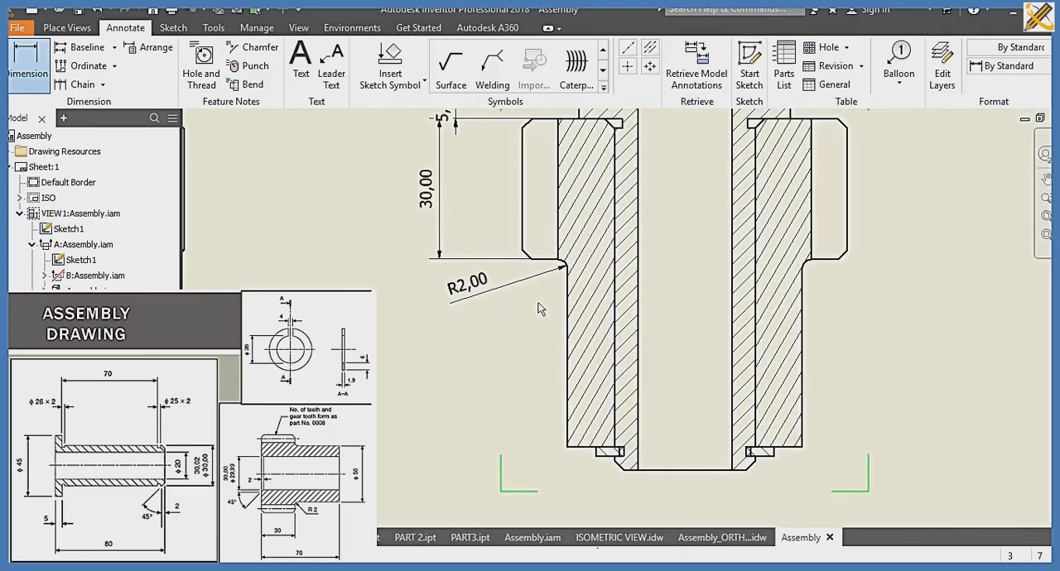
{"action": "scroll", "coordinate": [545, 307], "scroll_direction": "down", "scroll_amount": 1}
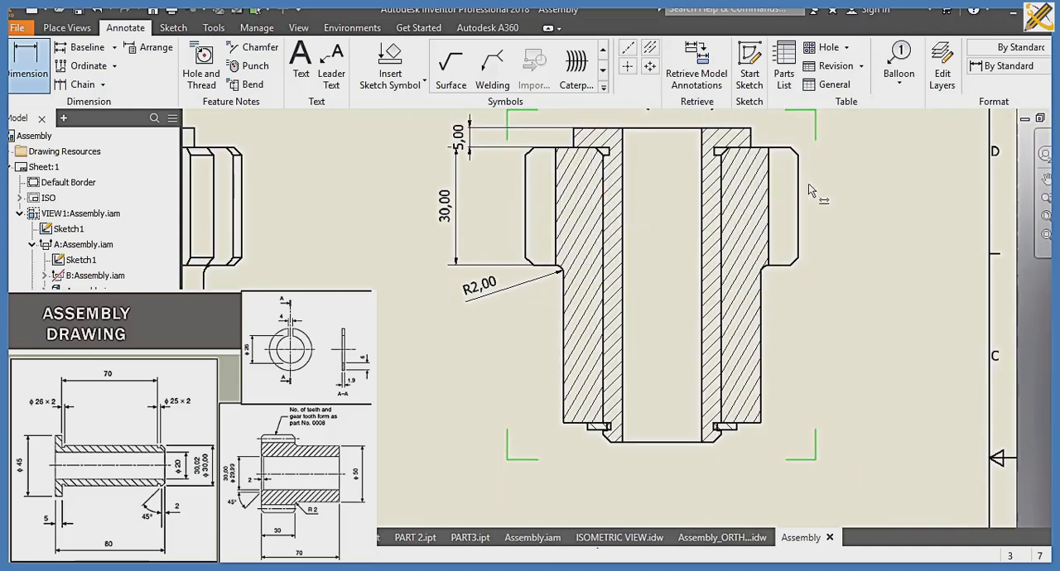
{"action": "left_click", "coordinate": [555, 265]}
{"action": "left_click", "coordinate": [563, 414]}
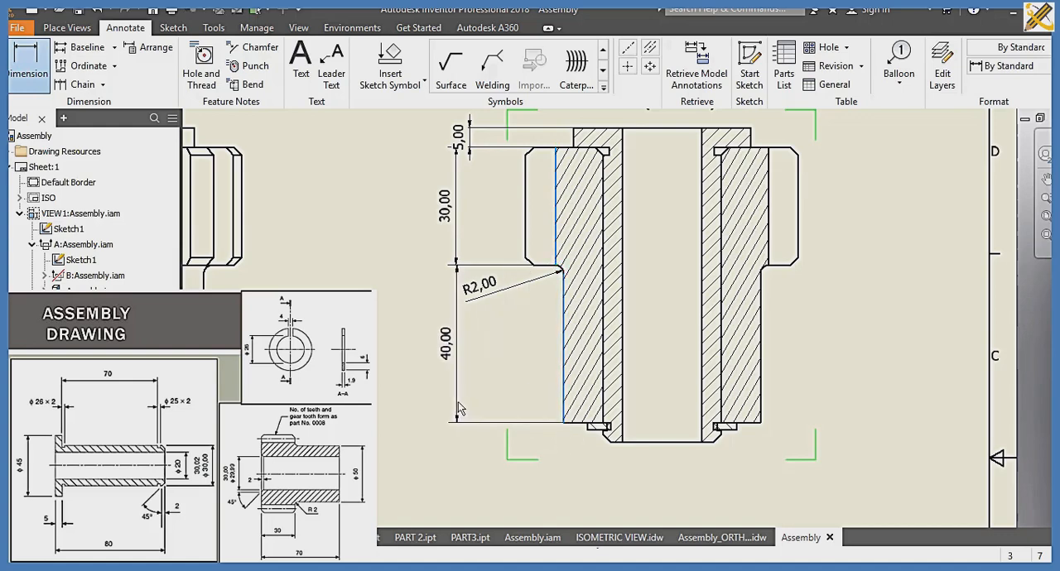
{"action": "left_click", "coordinate": [456, 271]}
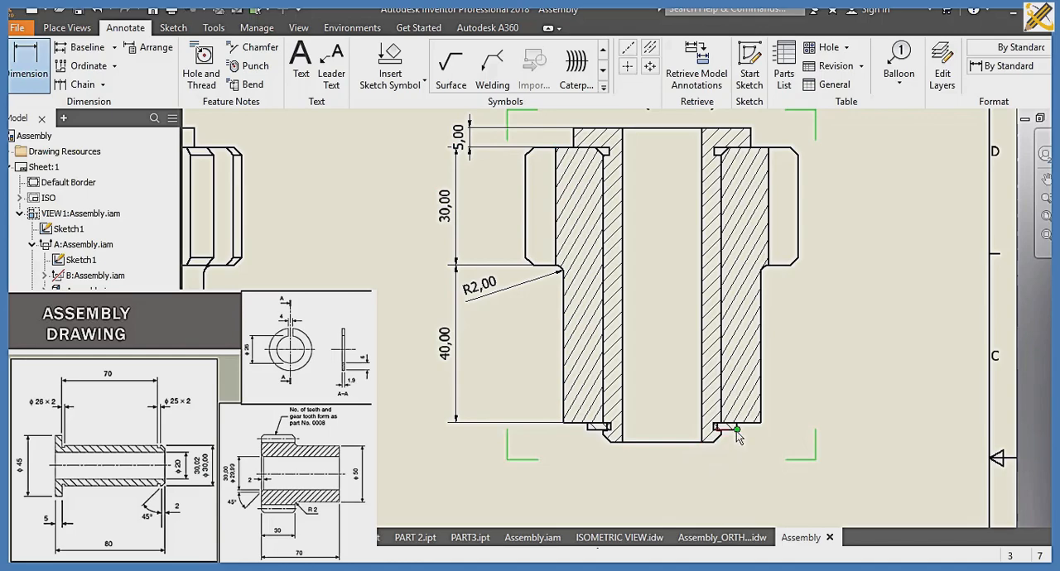
Step: In section B-B, dimension the ring's thickness and the height of the chamfer at the lower end of the gear teeth
{"action": "scroll", "coordinate": [736, 432], "scroll_direction": "up", "scroll_amount": 5}
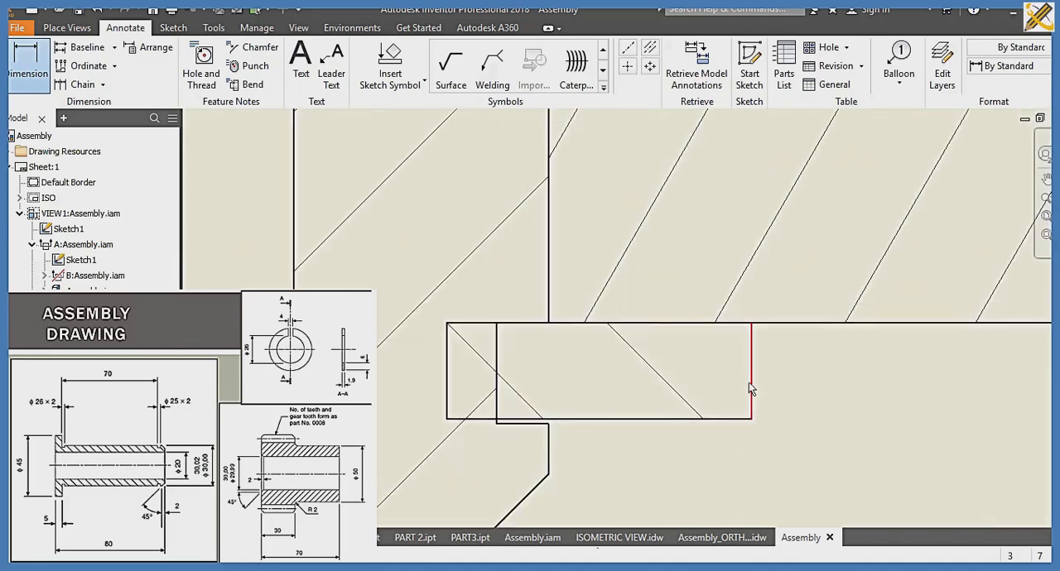
{"action": "left_click", "coordinate": [750, 379]}
{"action": "scroll", "coordinate": [750, 379], "scroll_direction": "down", "scroll_amount": 3}
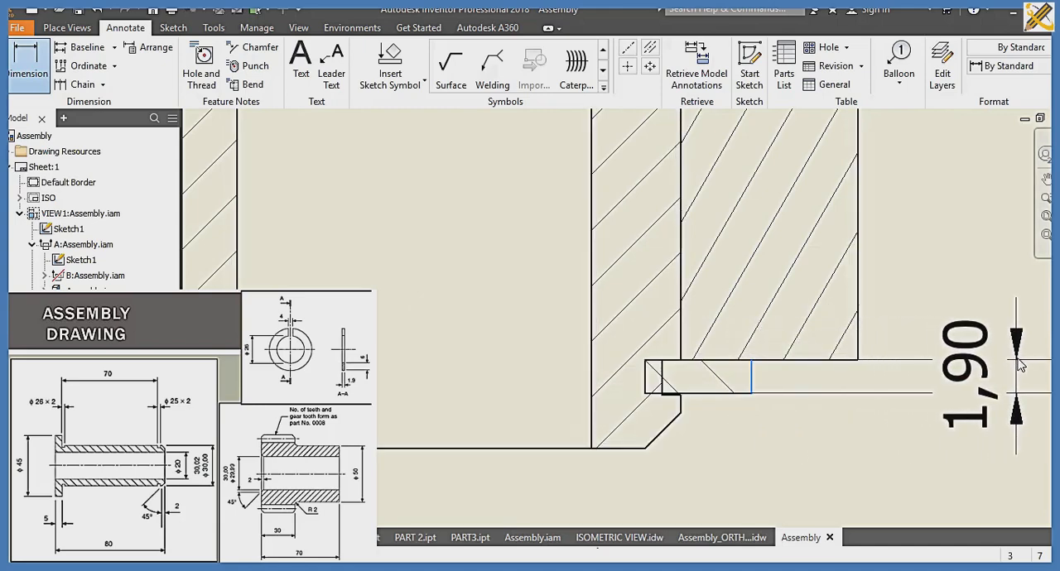
{"action": "left_click", "coordinate": [1020, 366]}
{"action": "scroll", "coordinate": [844, 391], "scroll_direction": "down", "scroll_amount": 2}
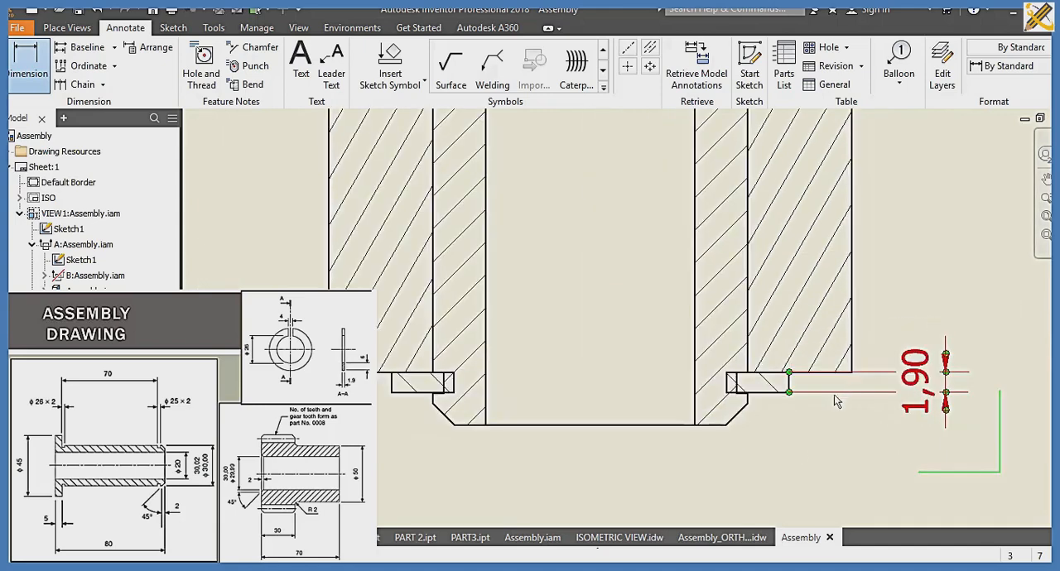
{"action": "scroll", "coordinate": [781, 425], "scroll_direction": "down", "scroll_amount": 2}
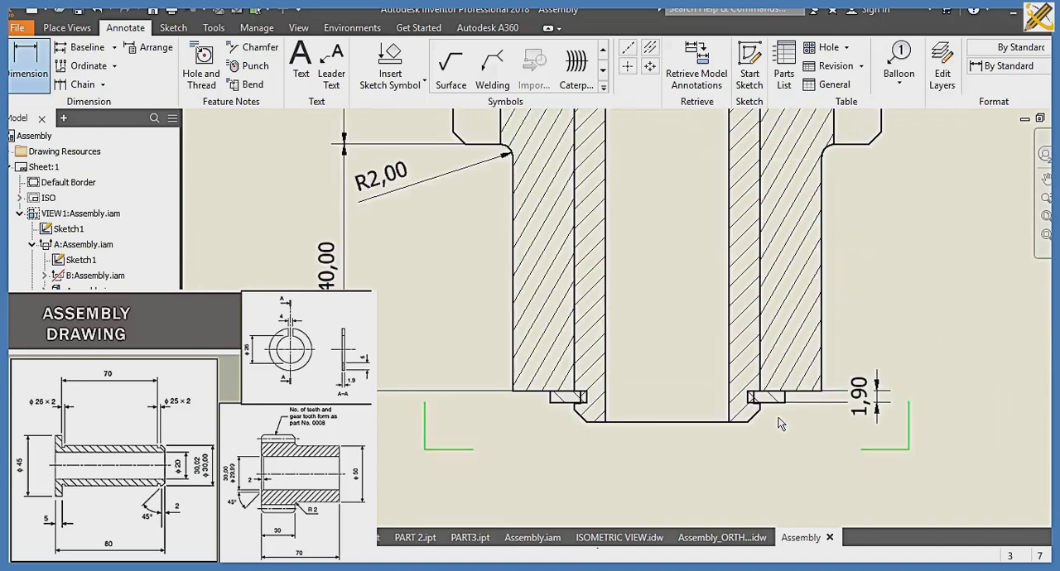
{"action": "middle_click_drag", "start_coordinate": [748, 430], "coordinate": [613, 492]}
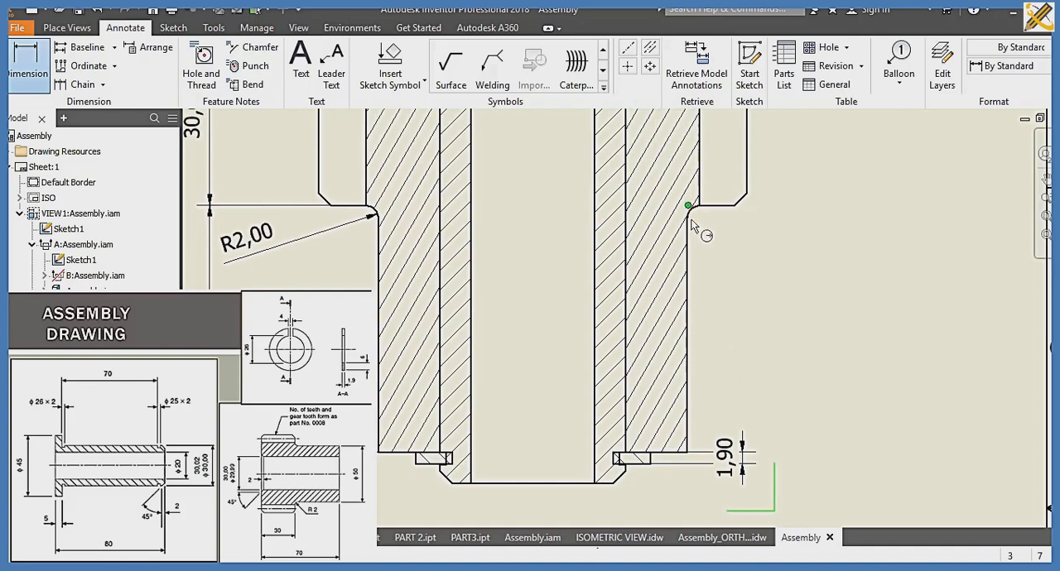
{"action": "scroll", "coordinate": [700, 229], "scroll_direction": "up", "scroll_amount": 2}
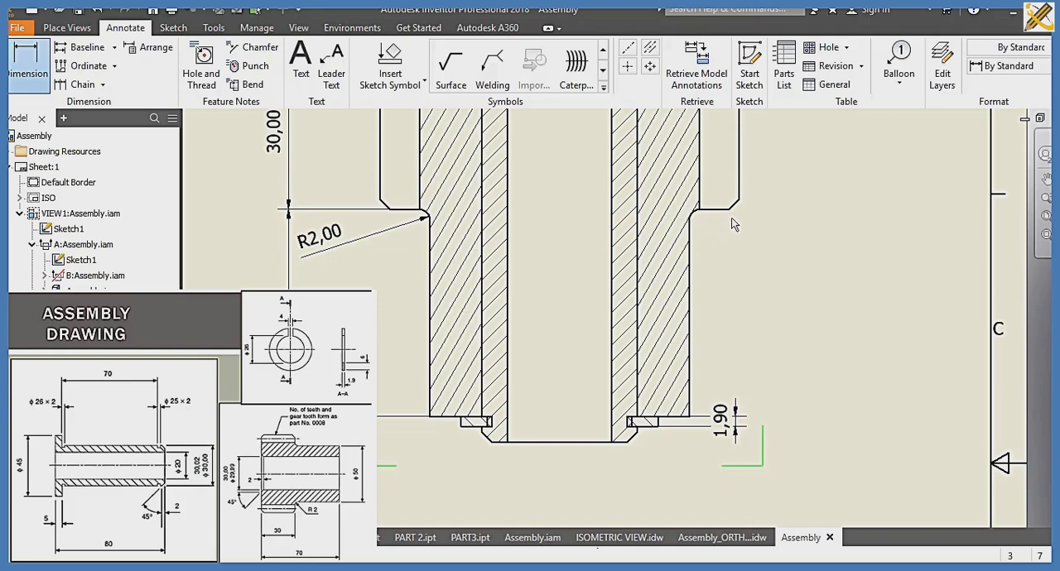
{"action": "left_click", "coordinate": [730, 209]}
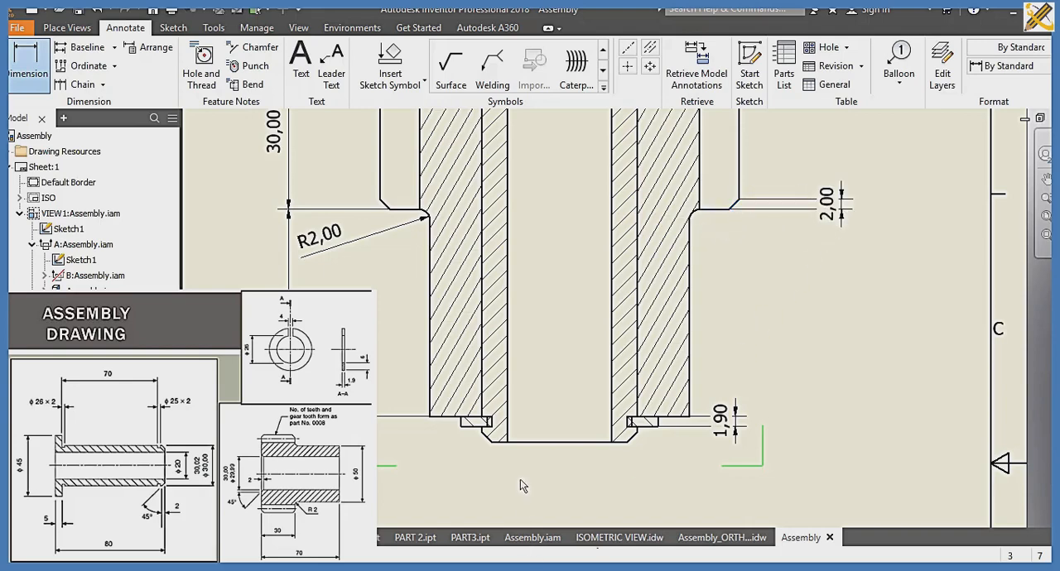
Step: In the top view, add diameter dimensions to the bushing's flange circle and its central bore
{"action": "scroll", "coordinate": [520, 479], "scroll_direction": "up", "scroll_amount": 3}
{"action": "mouse_move", "coordinate": [420, 432]}
{"action": "middle_mouse_down"}
{"action": "mouse_move", "coordinate": [677, 359]}
{"action": "mouse_move", "coordinate": [607, 198]}
{"action": "middle_mouse_up"}
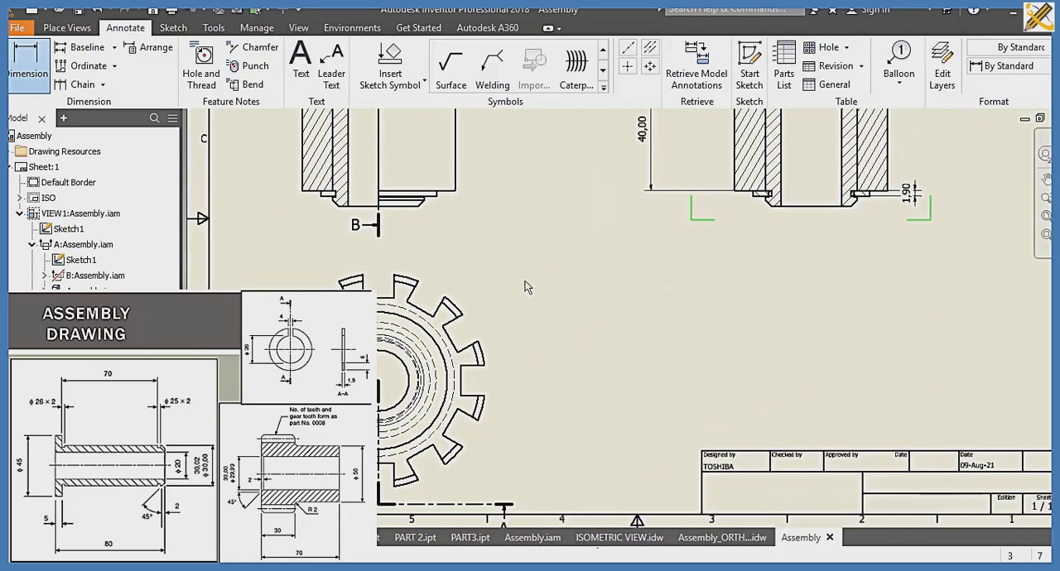
{"action": "left_click", "coordinate": [448, 361]}
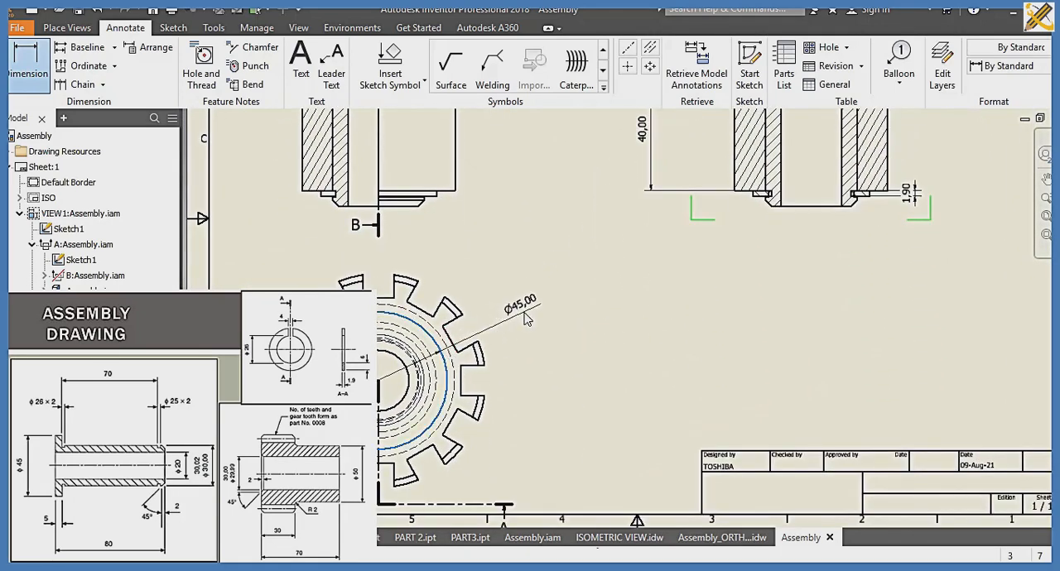
{"action": "left_click", "coordinate": [525, 315]}
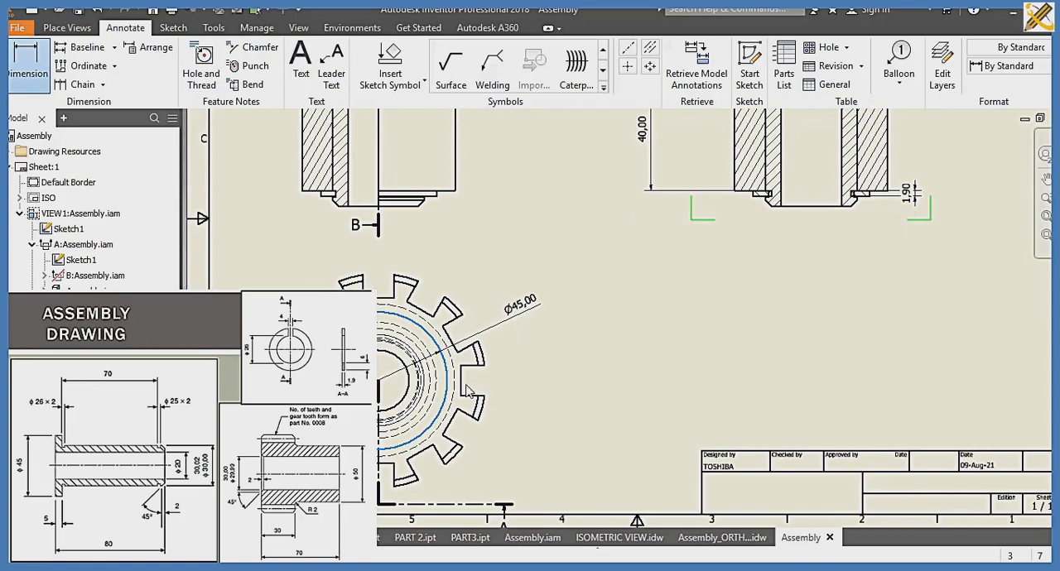
{"action": "left_click", "coordinate": [418, 403]}
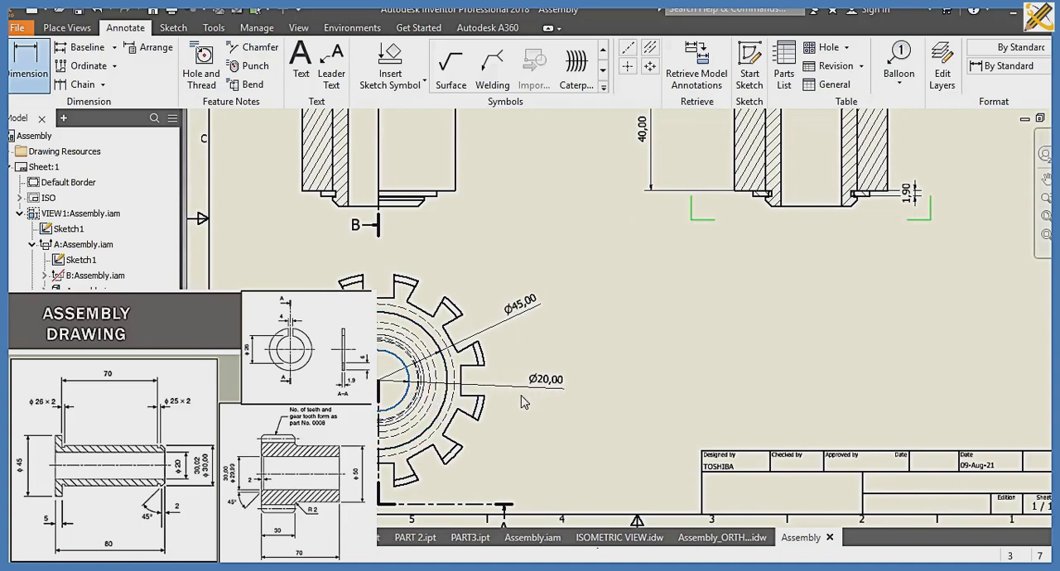
{"action": "left_click", "coordinate": [522, 401]}
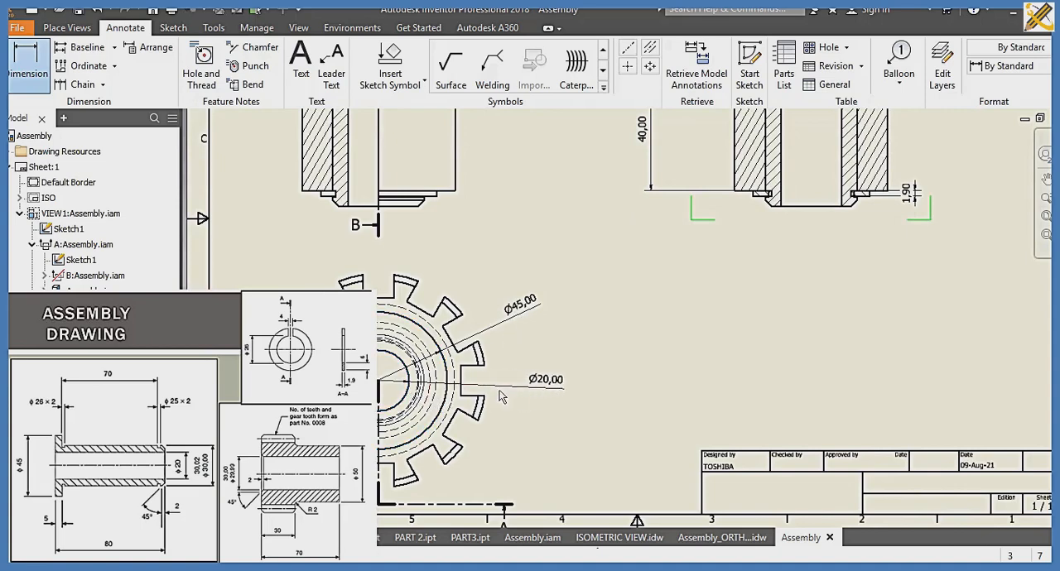
Step: In the top view, add an aligned dimension across the base of a tooth gap and dimension the gear's tooth-tip radius
{"action": "left_click", "coordinate": [428, 316]}
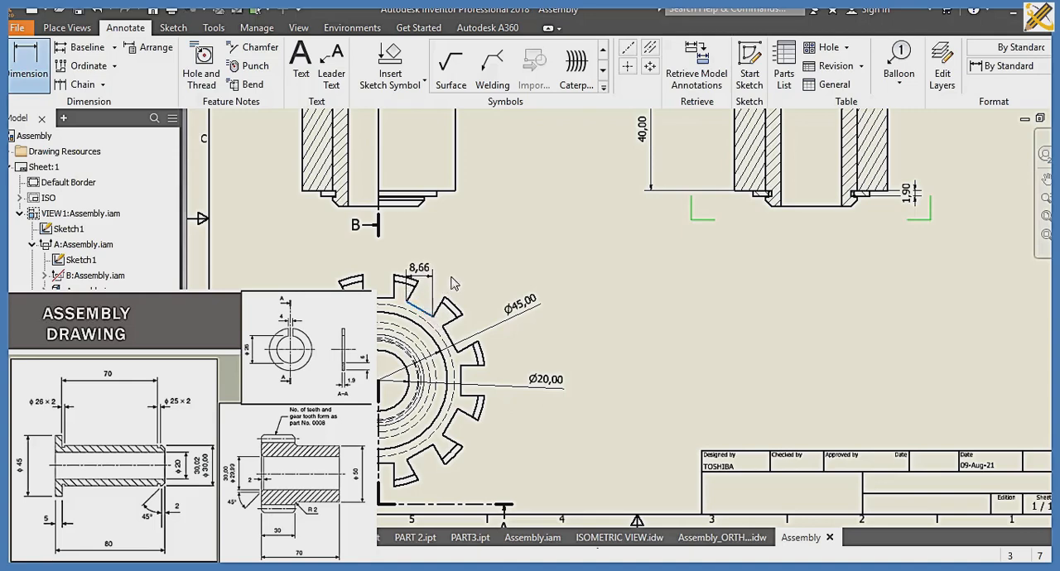
{"action": "right_click", "coordinate": [453, 284]}
{"action": "mouse_move", "coordinate": [472, 372]}
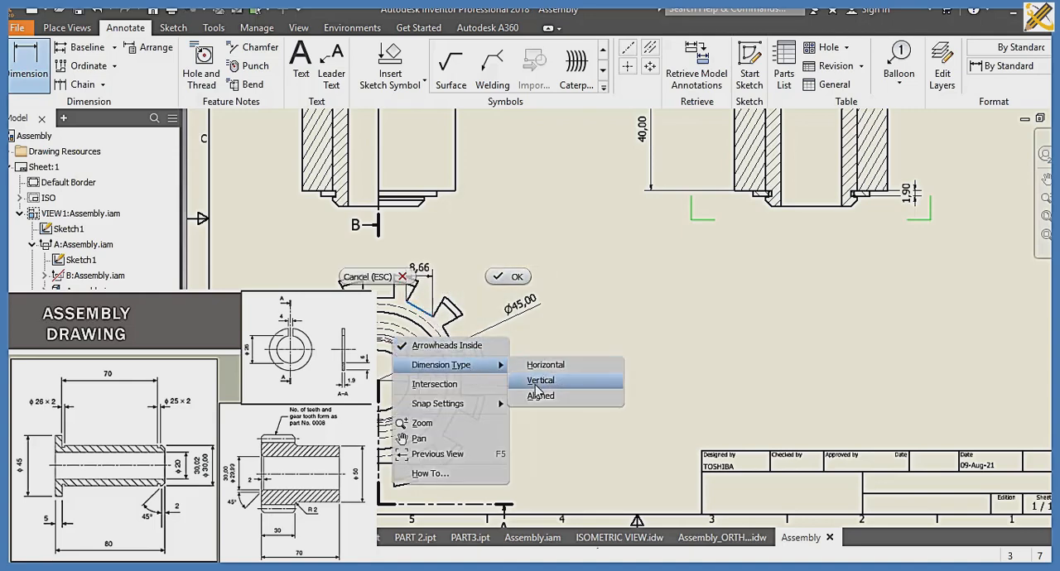
{"action": "left_click", "coordinate": [540, 396]}
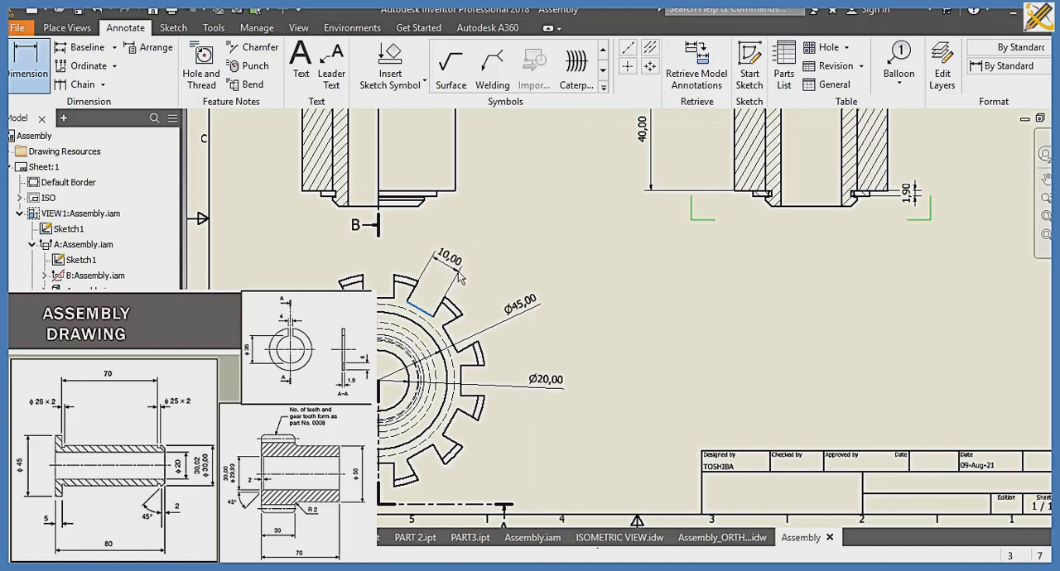
{"action": "left_click", "coordinate": [457, 284]}
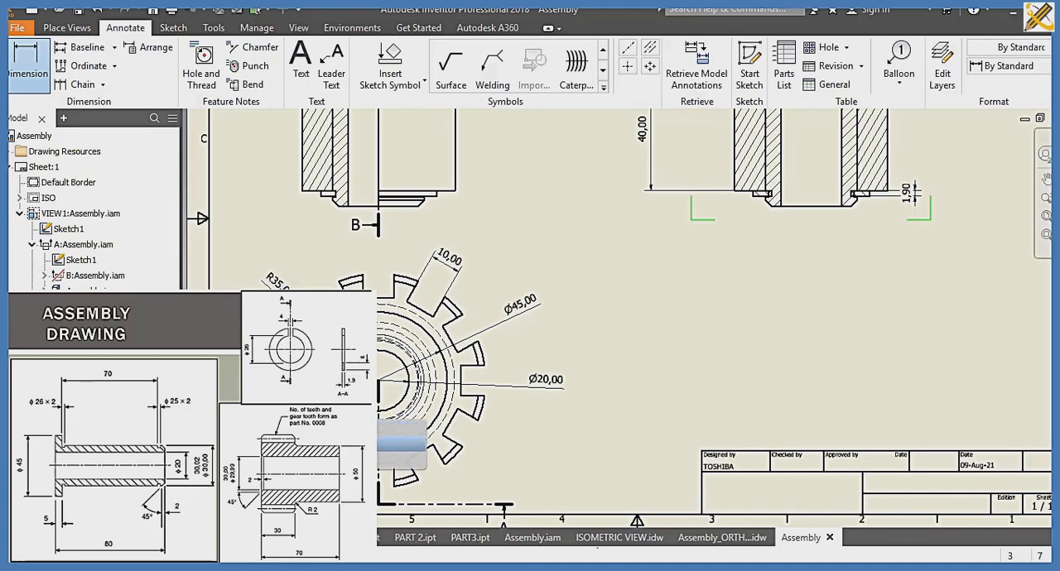
{"action": "key", "text": "Escape"}
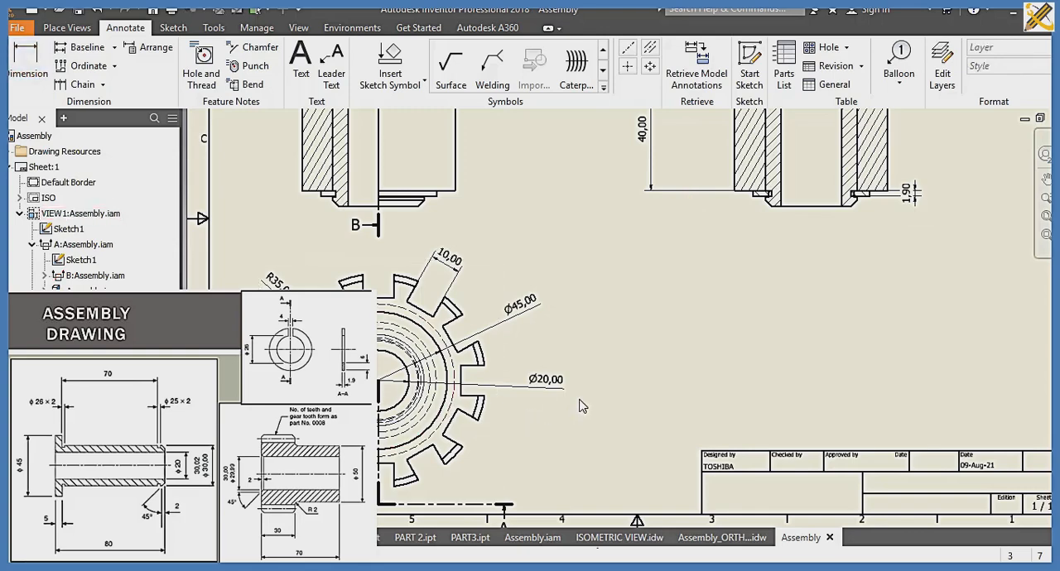
Step: Below section B-B, dimension the bushing's outer width at its chamfered end and the diameter of its bore
{"action": "middle_click_drag", "start_coordinate": [578, 401], "coordinate": [511, 449]}
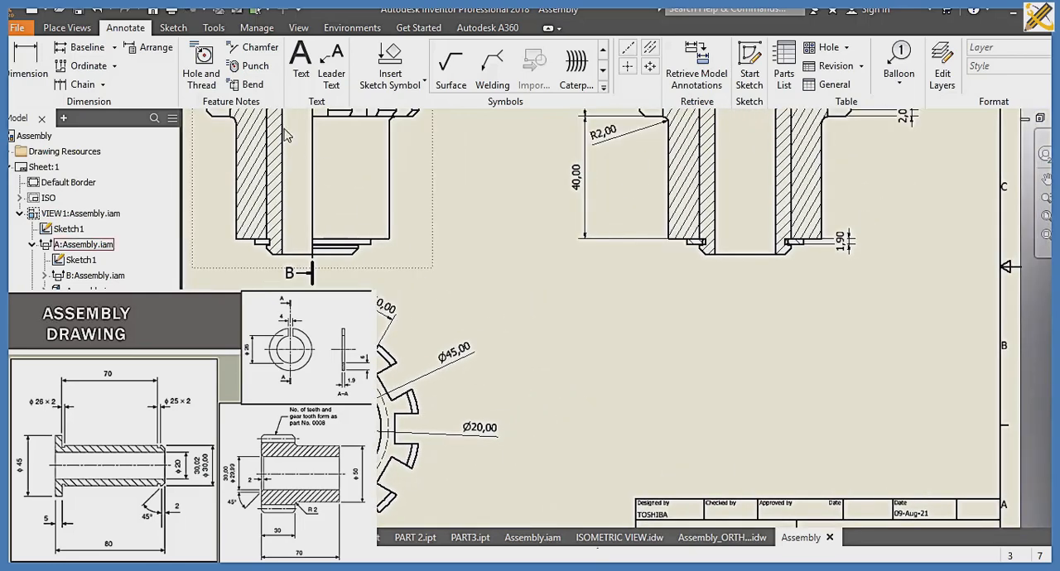
{"action": "left_click", "coordinate": [44, 66]}
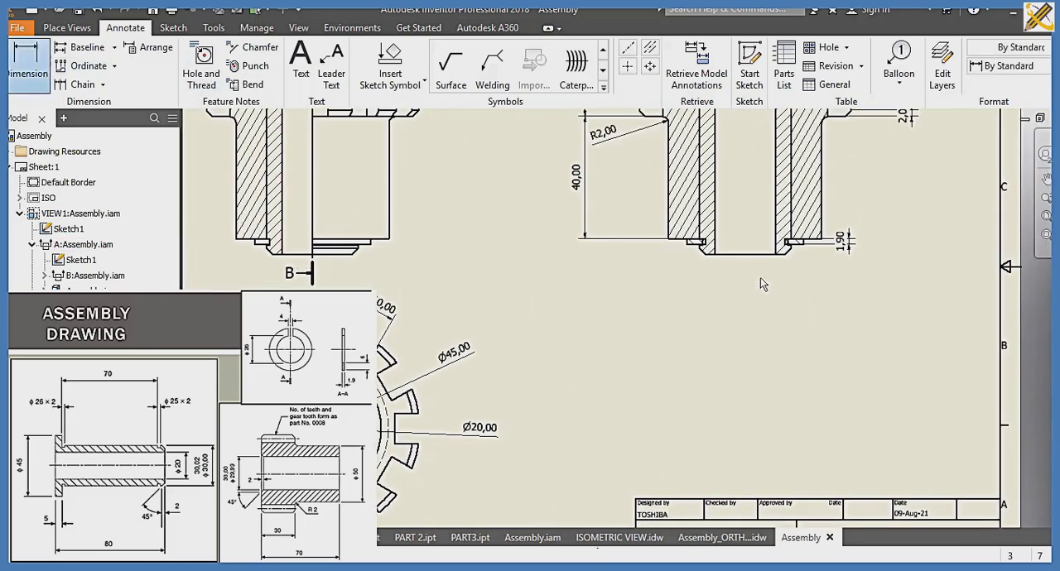
{"action": "left_click", "coordinate": [699, 247]}
{"action": "left_click", "coordinate": [788, 247]}
{"action": "left_click", "coordinate": [769, 300]}
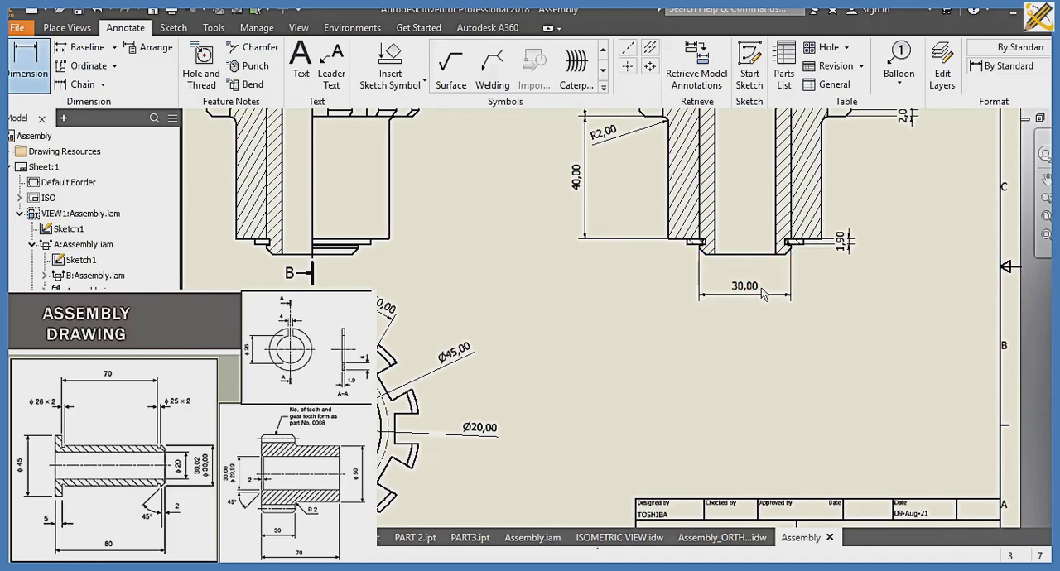
{"action": "left_click", "coordinate": [727, 259]}
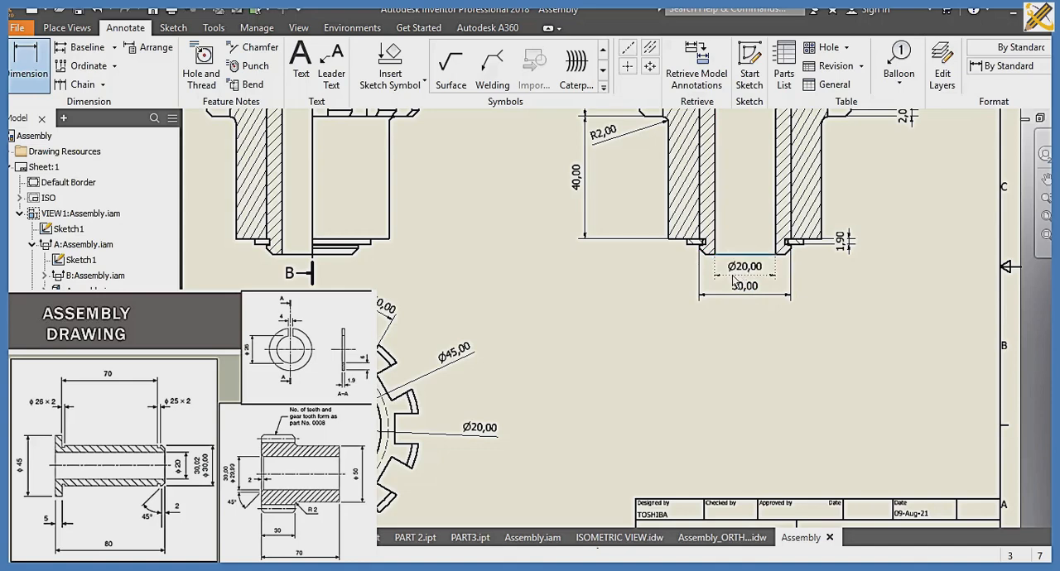
{"action": "left_click", "coordinate": [733, 280]}
Step: Save the drawing as Assembly_SECTION in the SLIDE 10 folder as an Inventor drawing file (.idw)
{"action": "scroll", "coordinate": [603, 321], "scroll_direction": "down", "scroll_amount": 3}
{"action": "middle_click_drag", "start_coordinate": [603, 320], "coordinate": [605, 378]}
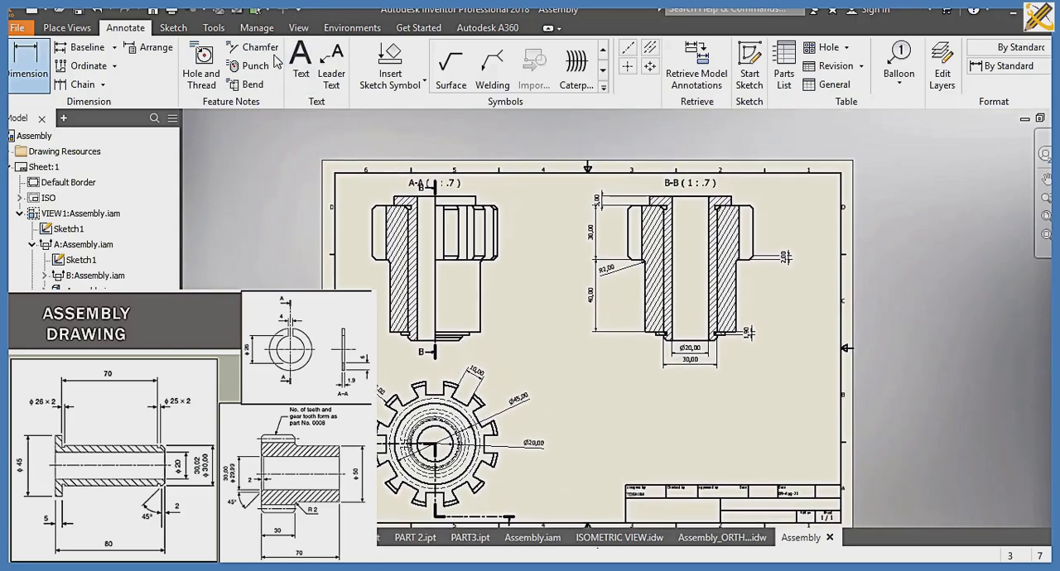
{"action": "left_click", "coordinate": [257, 28]}
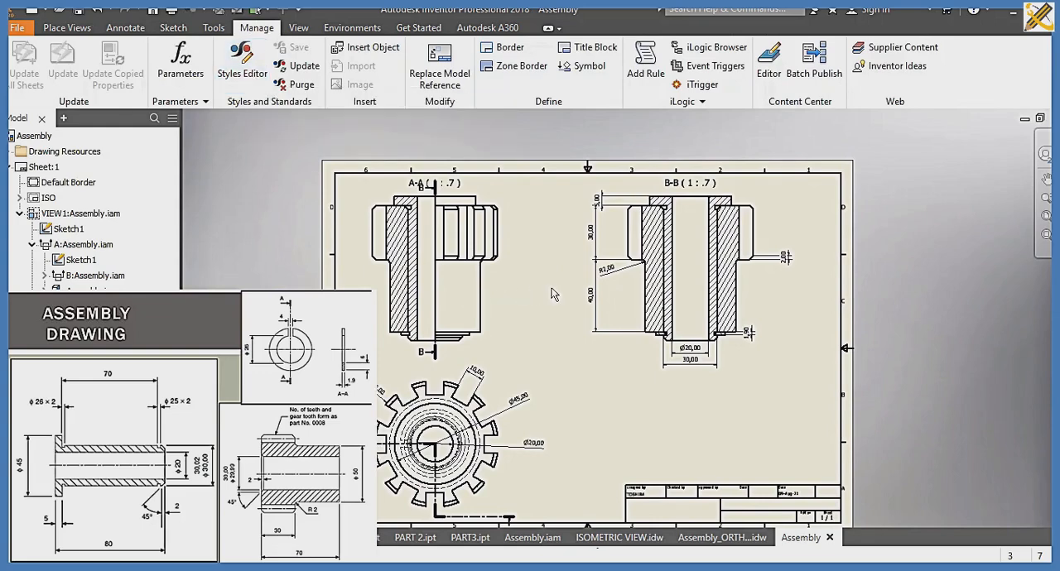
{"action": "key", "text": "ctrl+s"}
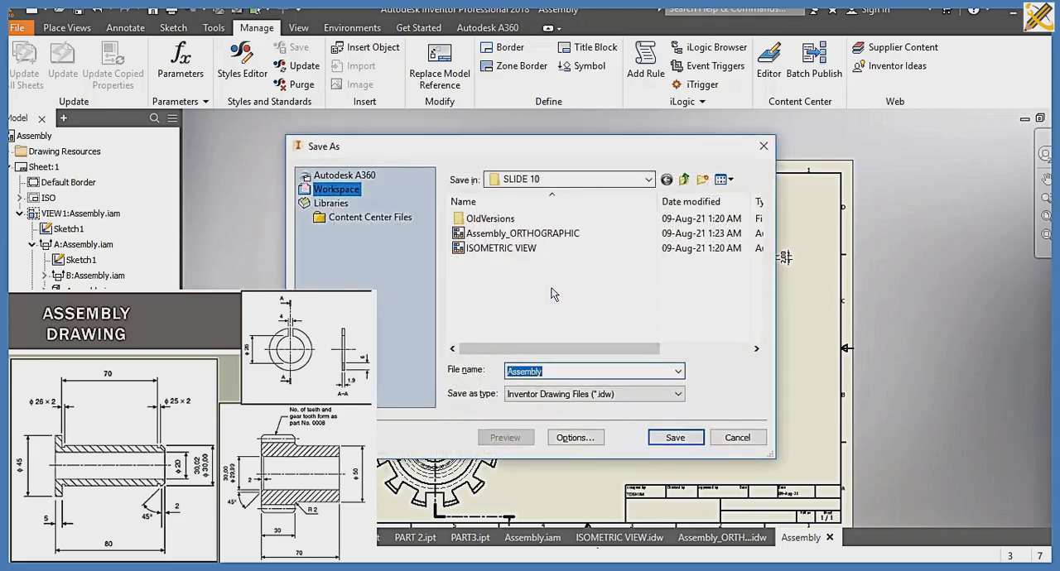
{"action": "key", "text": "Right"}
{"action": "type", "text": "_S"}
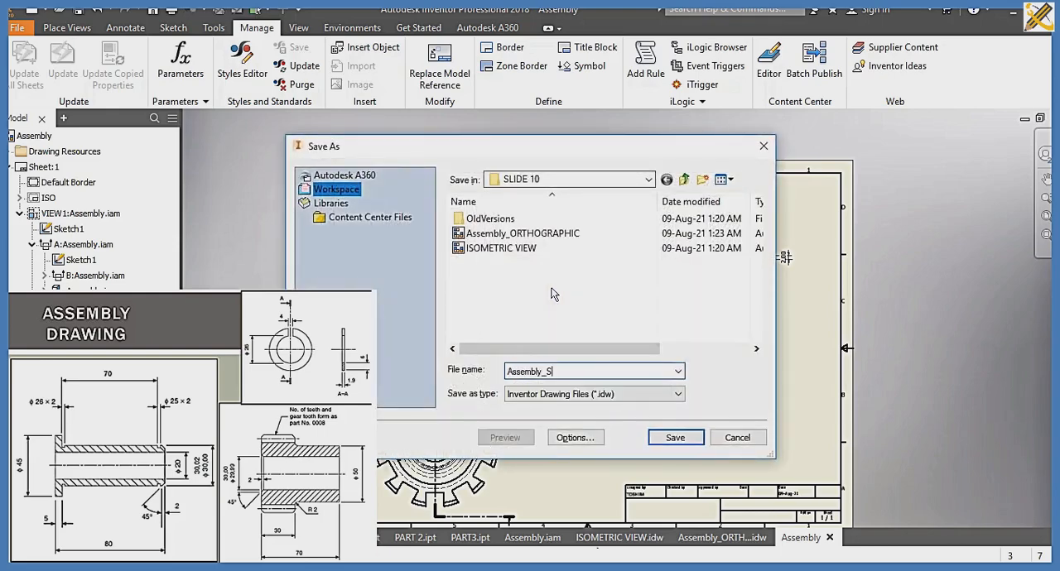
{"action": "type", "text": "ECTION"}
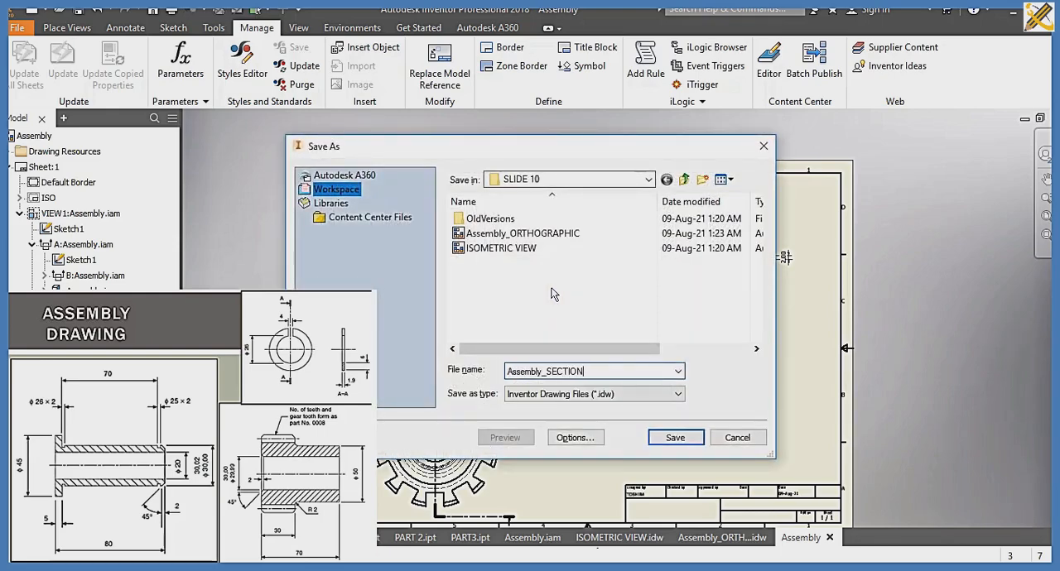
{"action": "key", "text": "Return"}
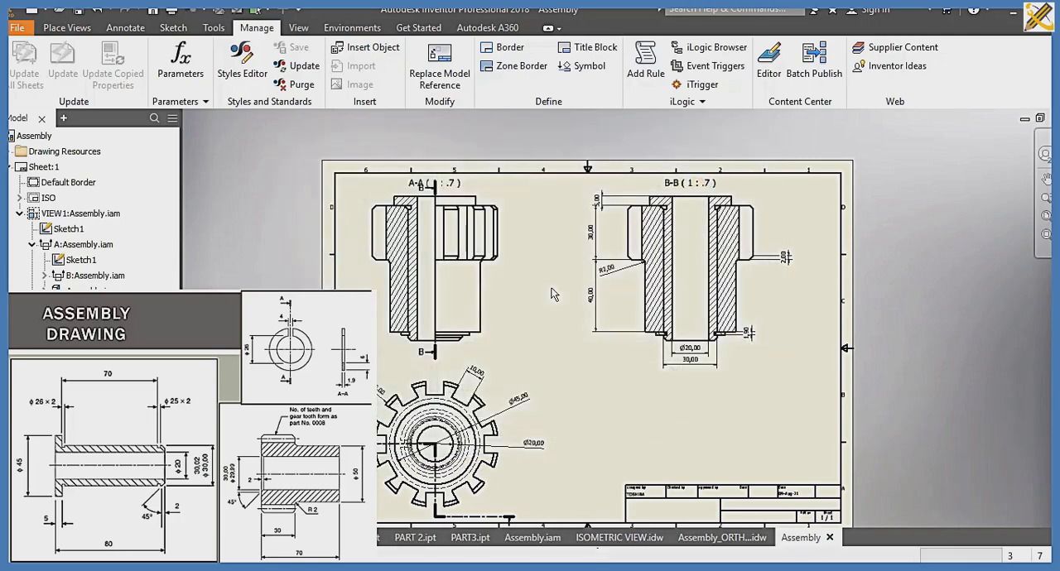
Step: Create a new drawing from the metric ISO.idw template and load PART 1 from the SLIDE 10 folder as its base view
{"action": "key", "text": "ctrl+n"}
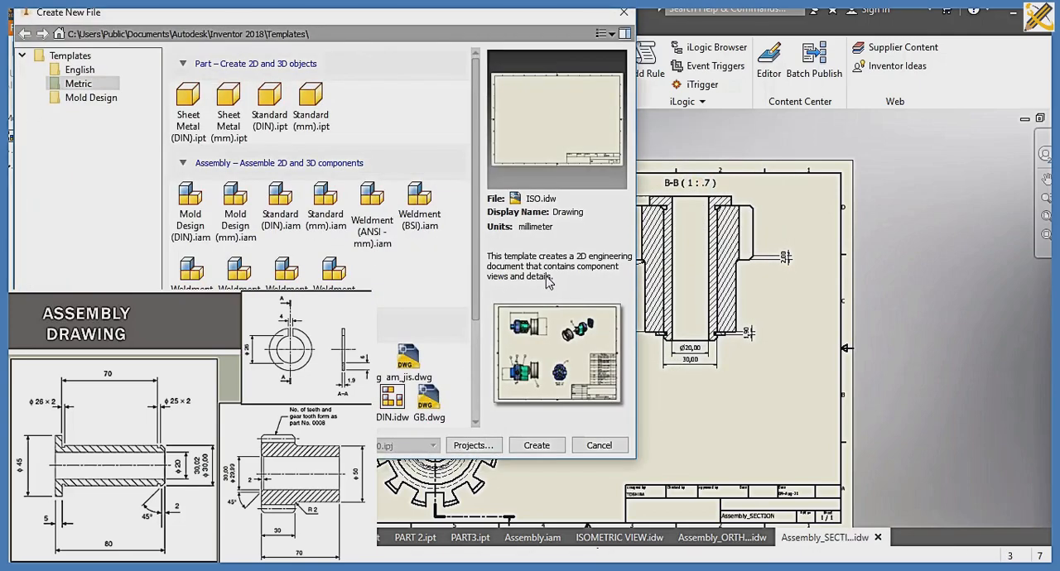
{"action": "left_click", "coordinate": [536, 446]}
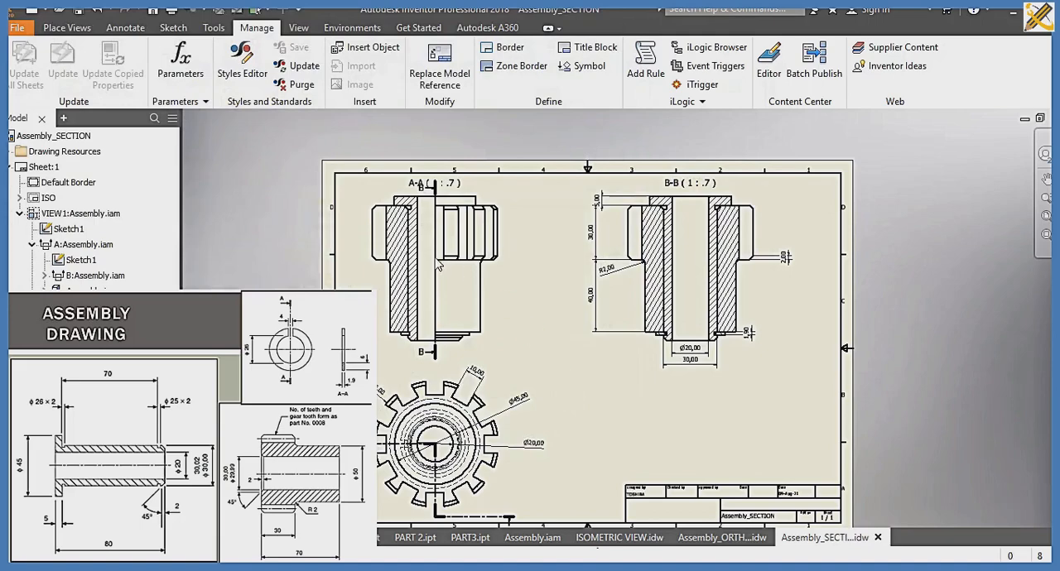
{"action": "left_click", "coordinate": [16, 56]}
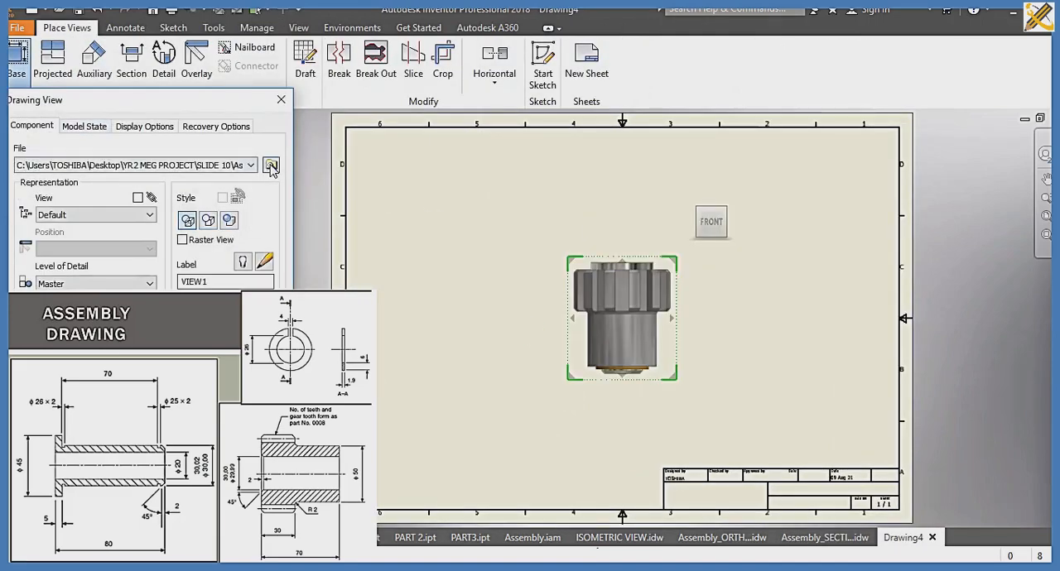
{"action": "left_click", "coordinate": [272, 165]}
{"action": "left_click", "coordinate": [225, 183]}
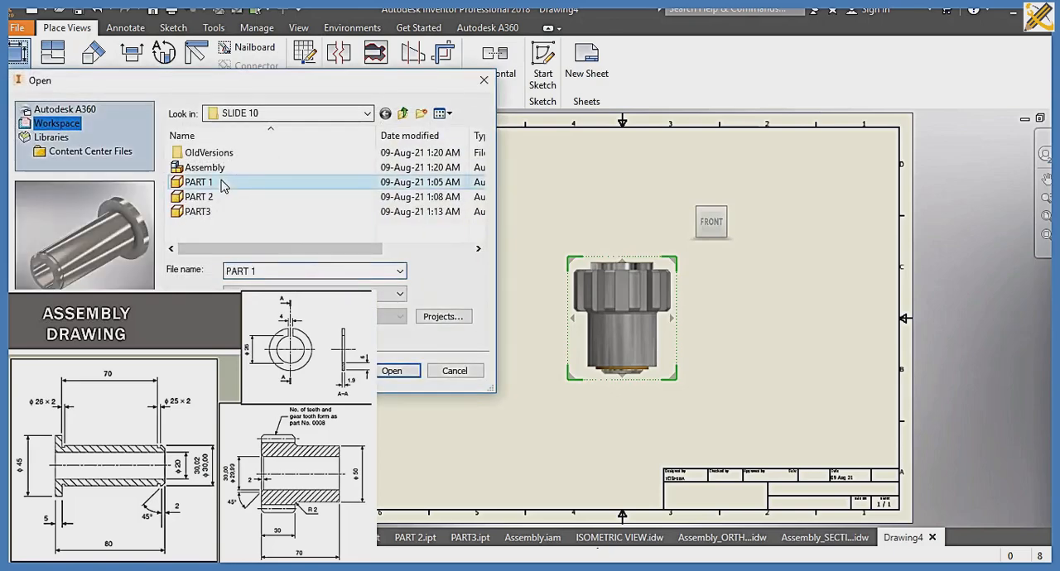
{"action": "left_click", "coordinate": [392, 371]}
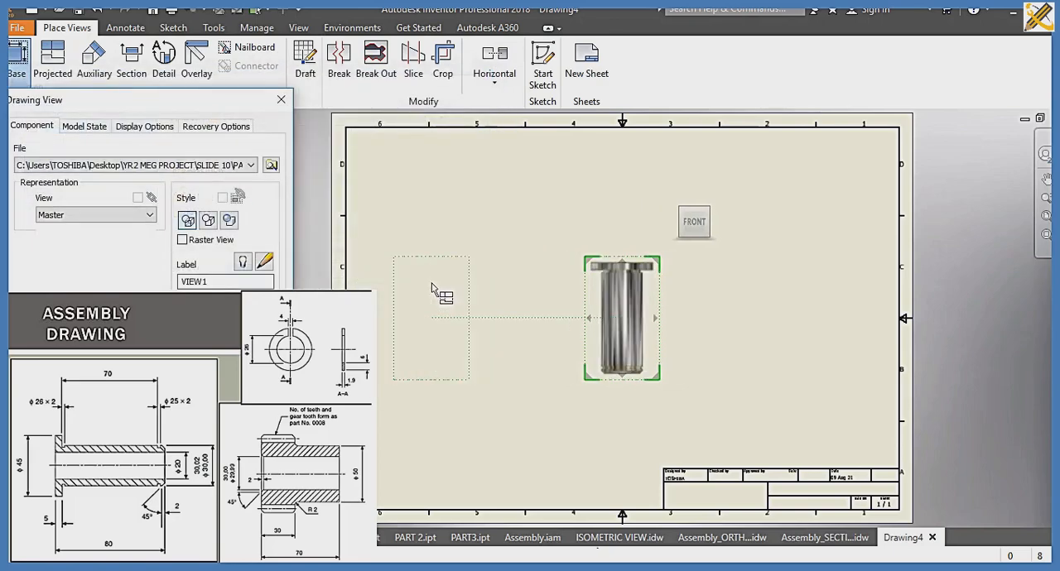
Step: Place PART 1's front view in the sheet's upper-left area, with projected views below and beside it and an isometric view at lower right
{"action": "mouse_move", "coordinate": [624, 301]}
{"action": "left_mouse_down"}
{"action": "mouse_move", "coordinate": [424, 195]}
{"action": "mouse_move", "coordinate": [436, 201]}
{"action": "left_mouse_up"}
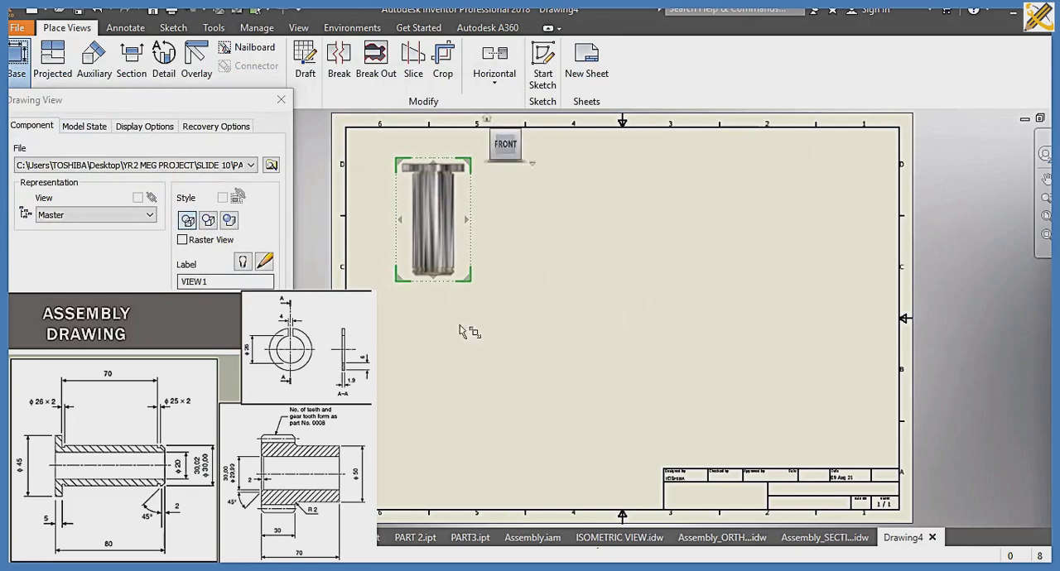
{"action": "left_click", "coordinate": [456, 412]}
{"action": "left_click", "coordinate": [620, 239]}
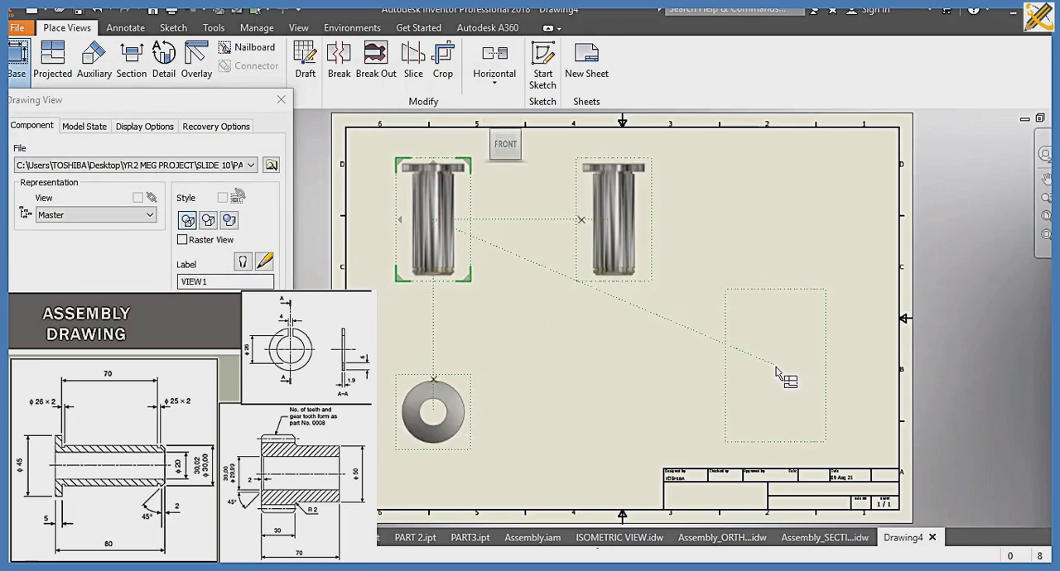
{"action": "left_click", "coordinate": [770, 373]}
{"action": "left_click", "coordinate": [195, 350]}
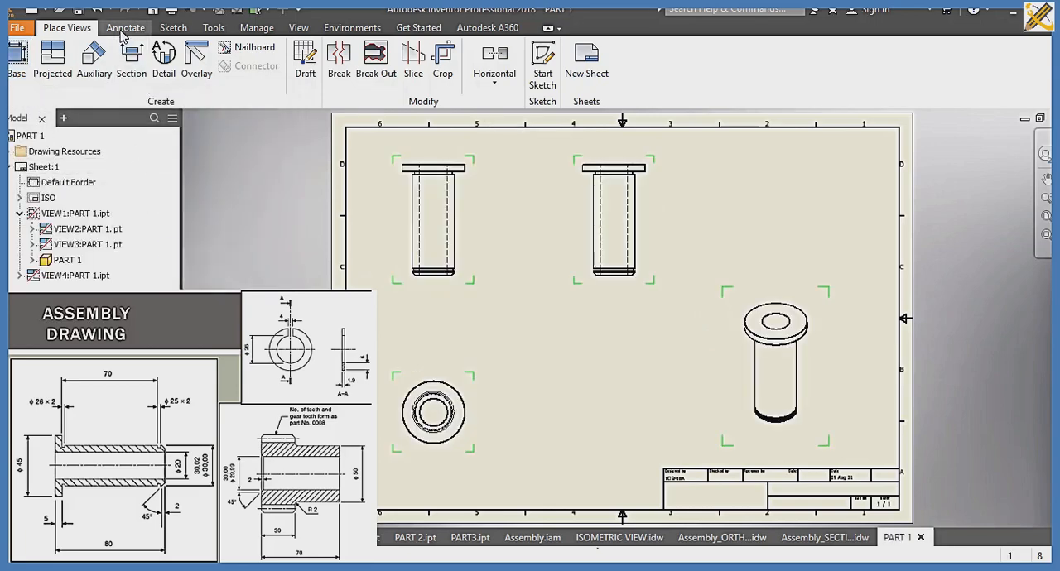
Step: In the circular view below the front view, add diameter dimensions to the flange's outer circle and the central bore
{"action": "left_click", "coordinate": [125, 28]}
{"action": "left_click", "coordinate": [26, 67]}
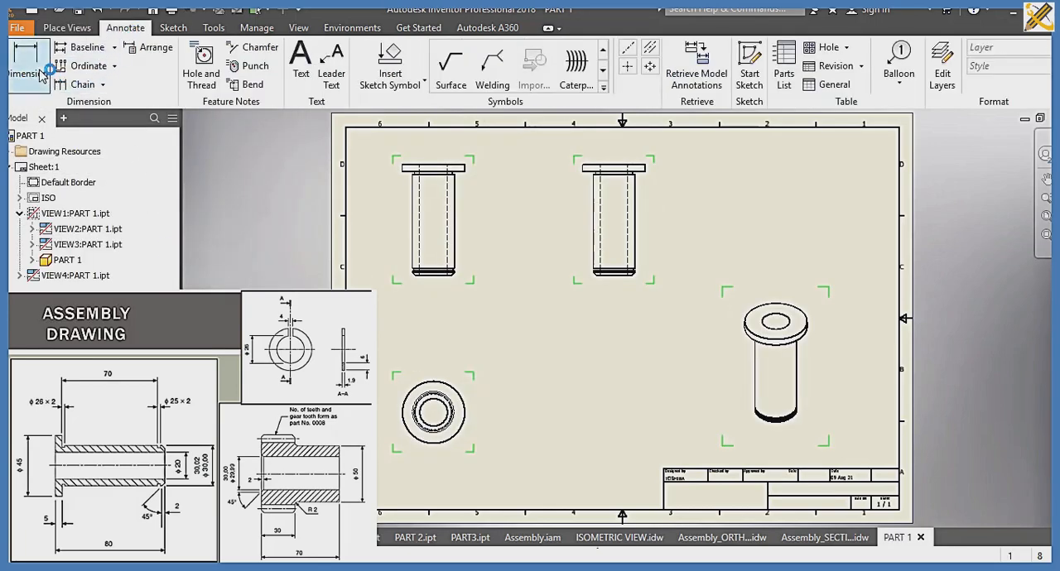
{"action": "left_click", "coordinate": [462, 429]}
{"action": "left_click", "coordinate": [531, 424]}
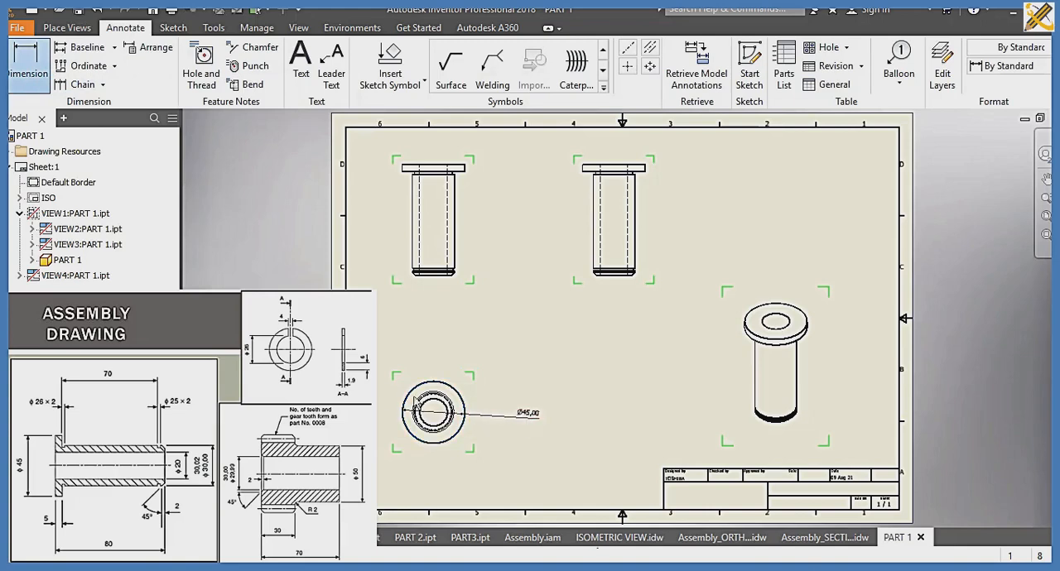
{"action": "scroll", "coordinate": [411, 419], "scroll_direction": "up", "scroll_amount": 4}
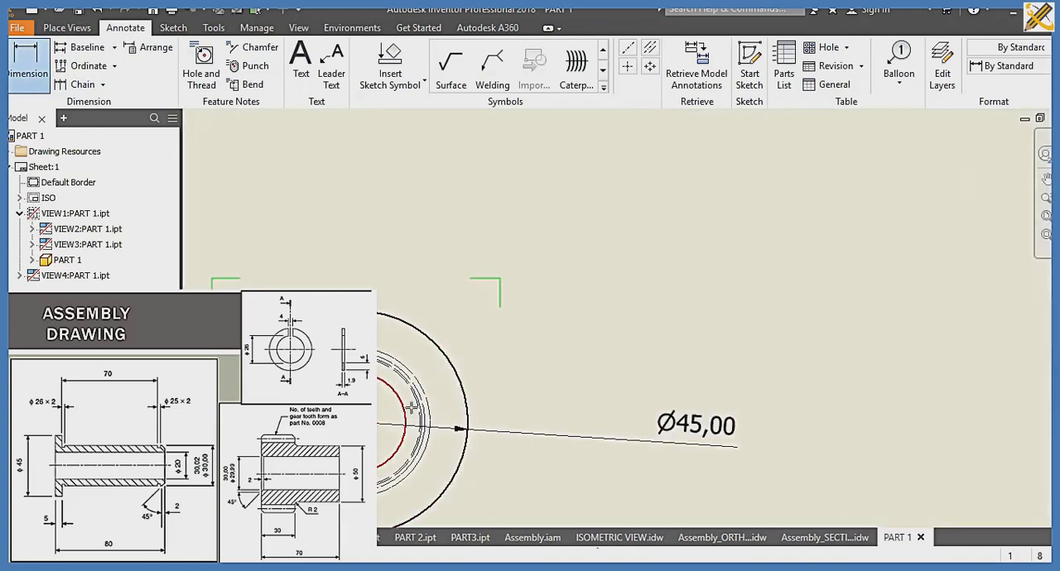
{"action": "left_click", "coordinate": [406, 419]}
{"action": "left_click", "coordinate": [652, 365]}
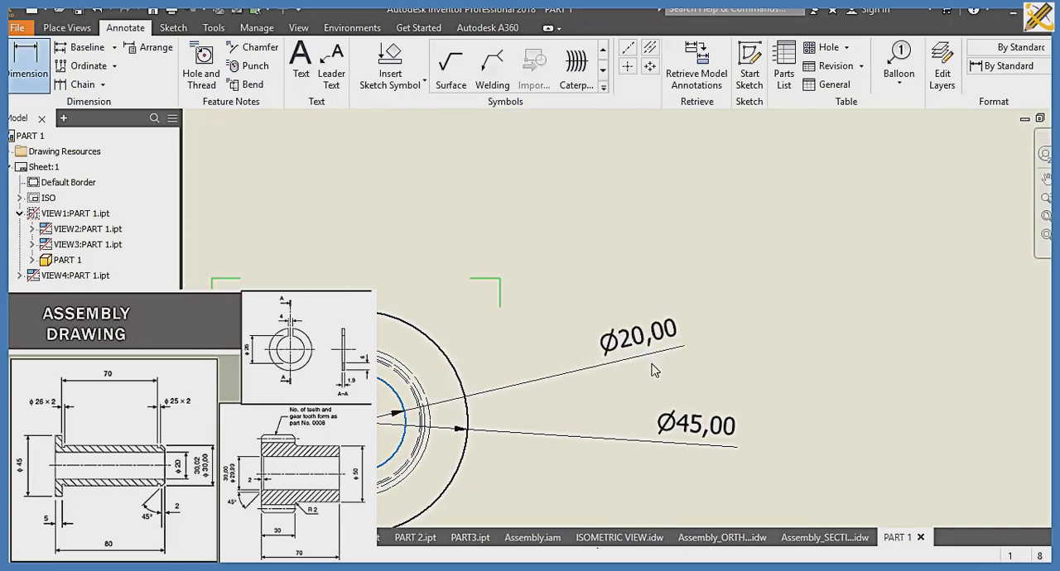
{"action": "scroll", "coordinate": [629, 356], "scroll_direction": "down", "scroll_amount": 5}
Step: At the lower end of the front view, dimension the chamfer's height and the width of the groove above it
{"action": "middle_click_drag", "start_coordinate": [586, 343], "coordinate": [516, 467]}
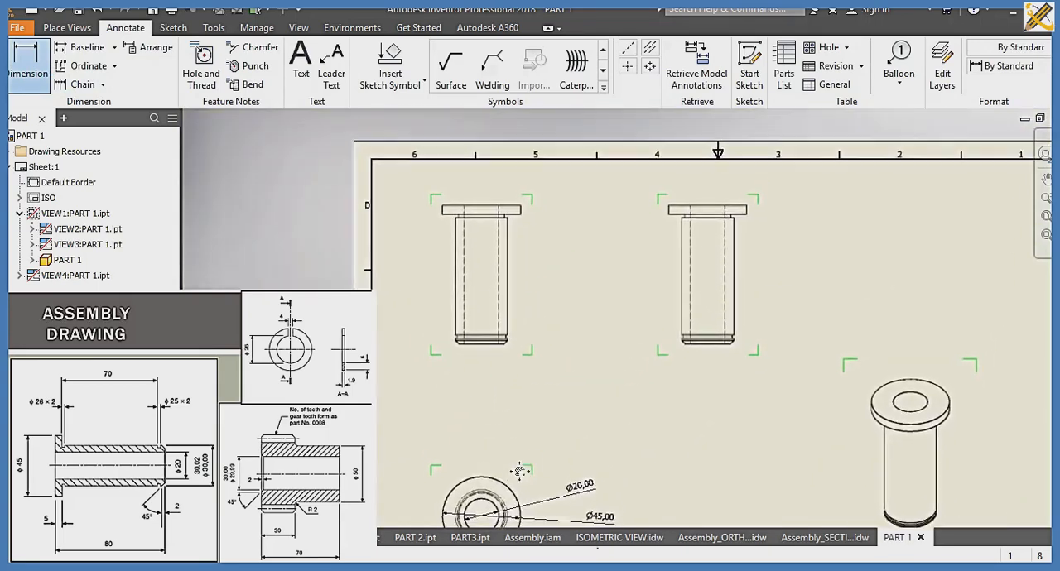
{"action": "scroll", "coordinate": [508, 348], "scroll_direction": "up", "scroll_amount": 3}
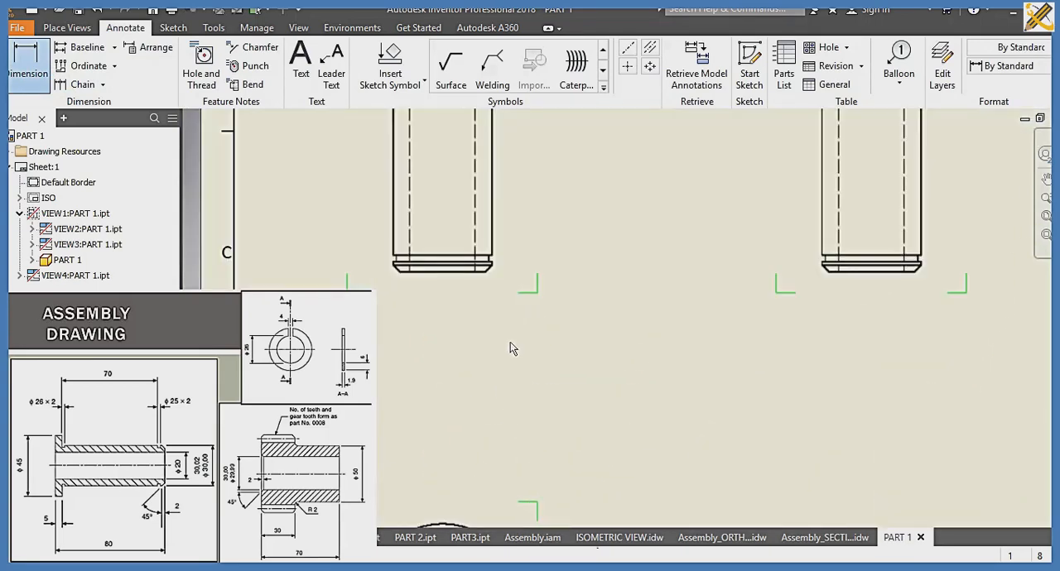
{"action": "left_click", "coordinate": [492, 265]}
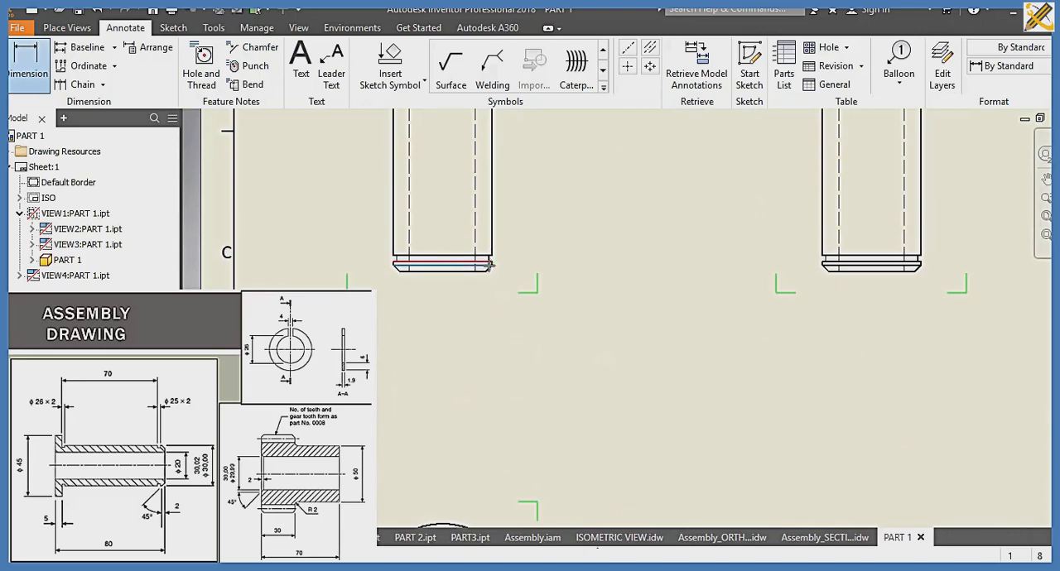
{"action": "left_click", "coordinate": [486, 276]}
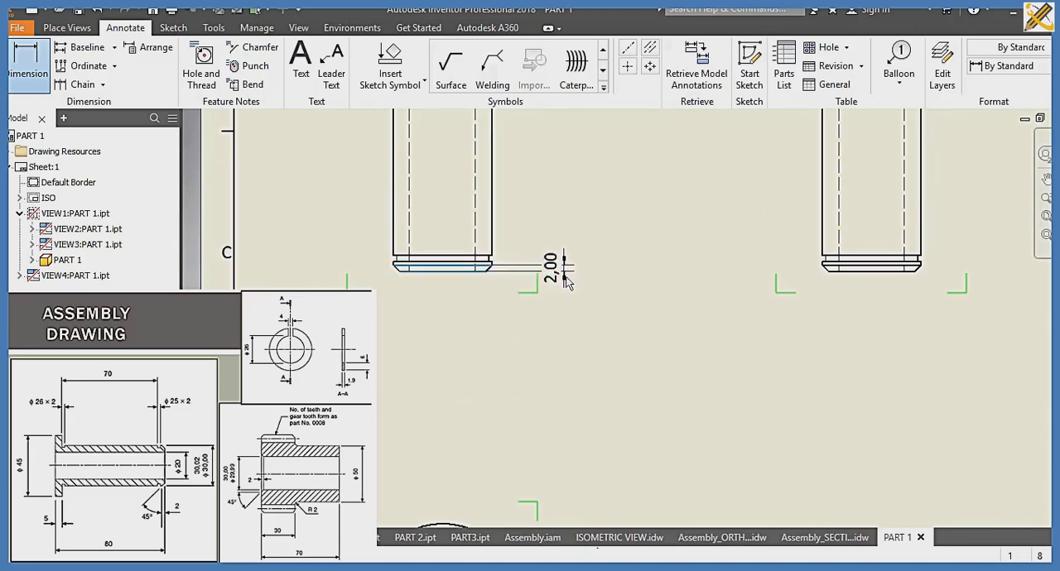
{"action": "left_click", "coordinate": [564, 281]}
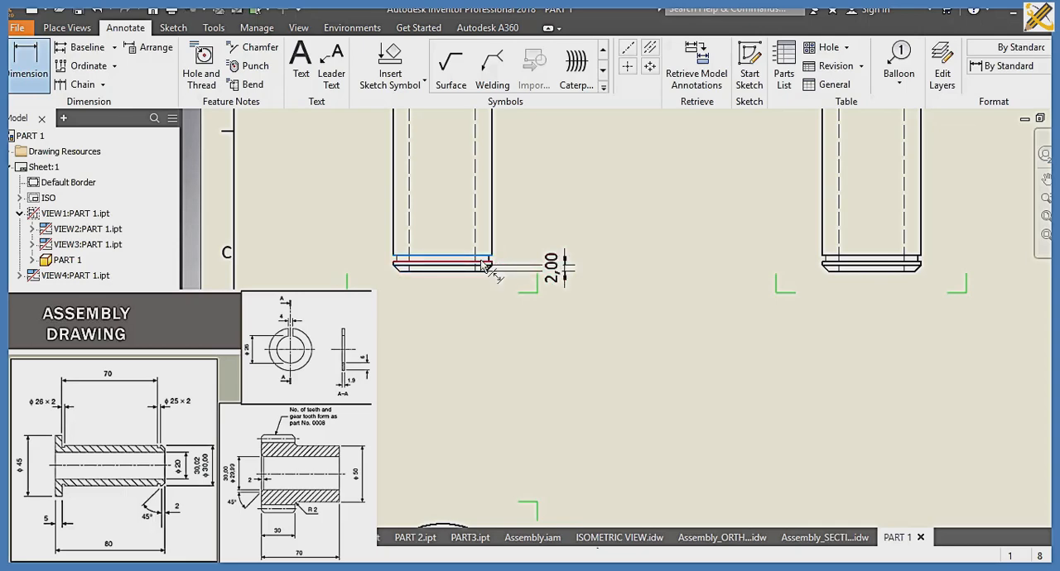
{"action": "left_click", "coordinate": [480, 259]}
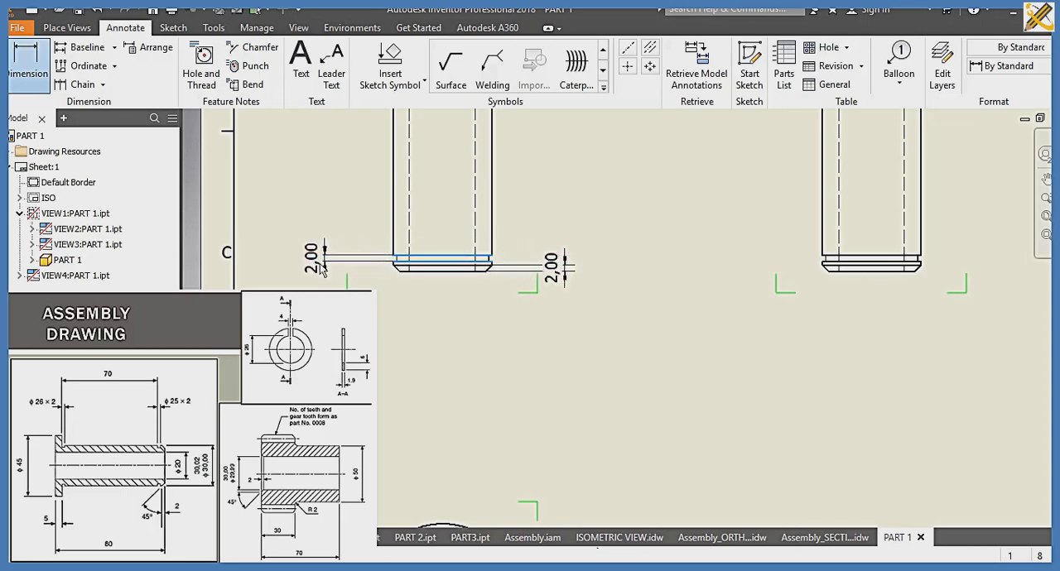
{"action": "left_click", "coordinate": [322, 271]}
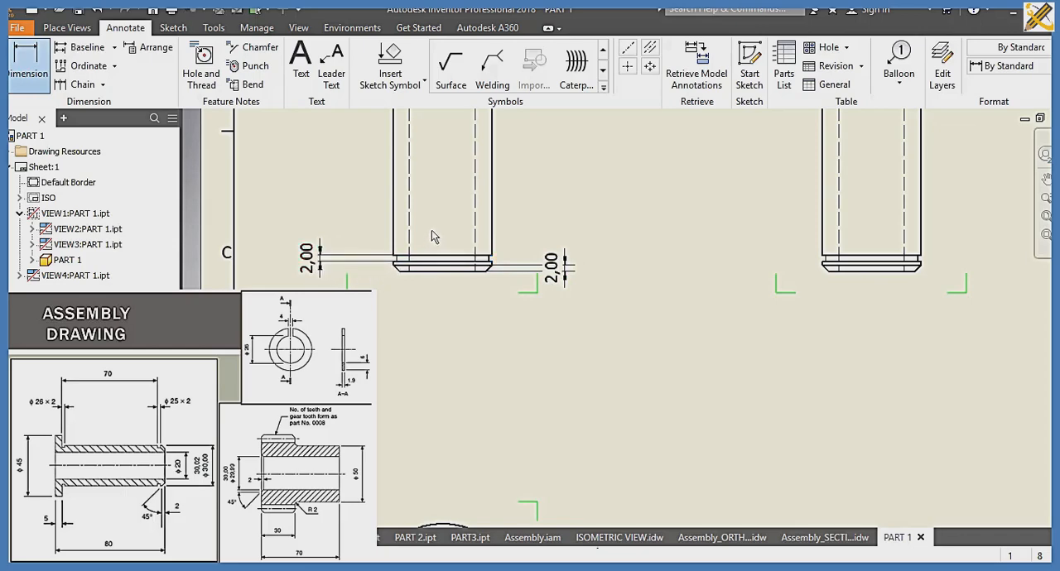
Step: In the front view, dimension the flange's thickness beside it and its diameter above it
{"action": "mouse_move", "coordinate": [438, 229]}
{"action": "middle_mouse_down"}
{"action": "mouse_move", "coordinate": [421, 480]}
{"action": "mouse_move", "coordinate": [432, 495]}
{"action": "middle_mouse_up"}
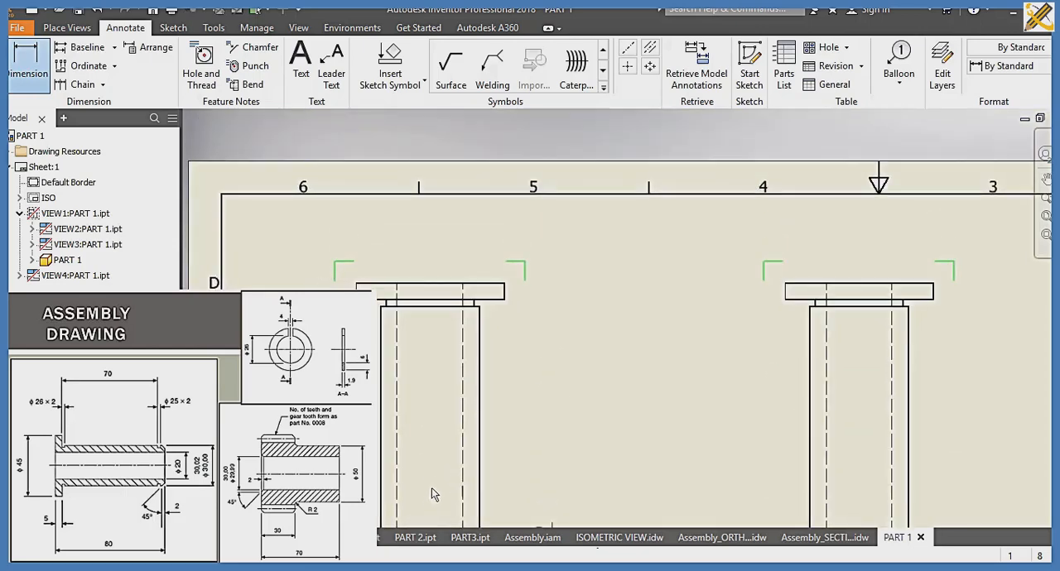
{"action": "left_click", "coordinate": [504, 284]}
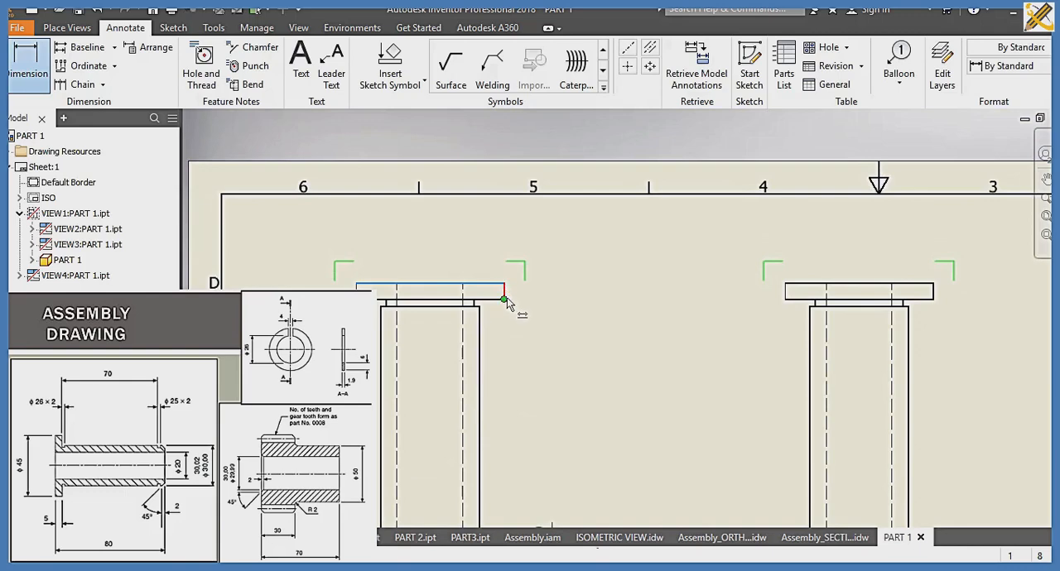
{"action": "left_click", "coordinate": [504, 299]}
{"action": "left_click", "coordinate": [587, 305]}
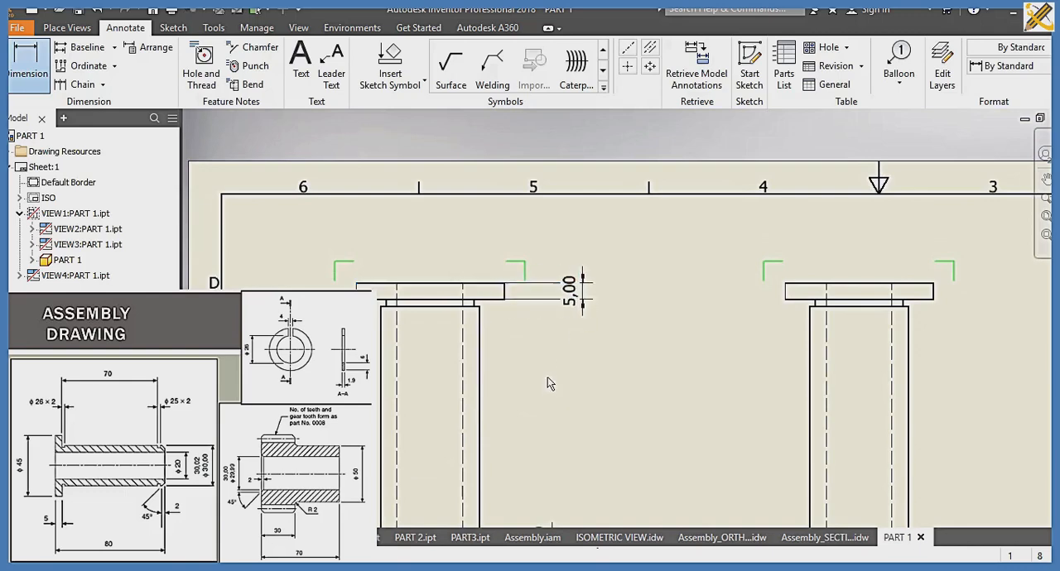
{"action": "left_click", "coordinate": [474, 273]}
{"action": "left_click", "coordinate": [477, 225]}
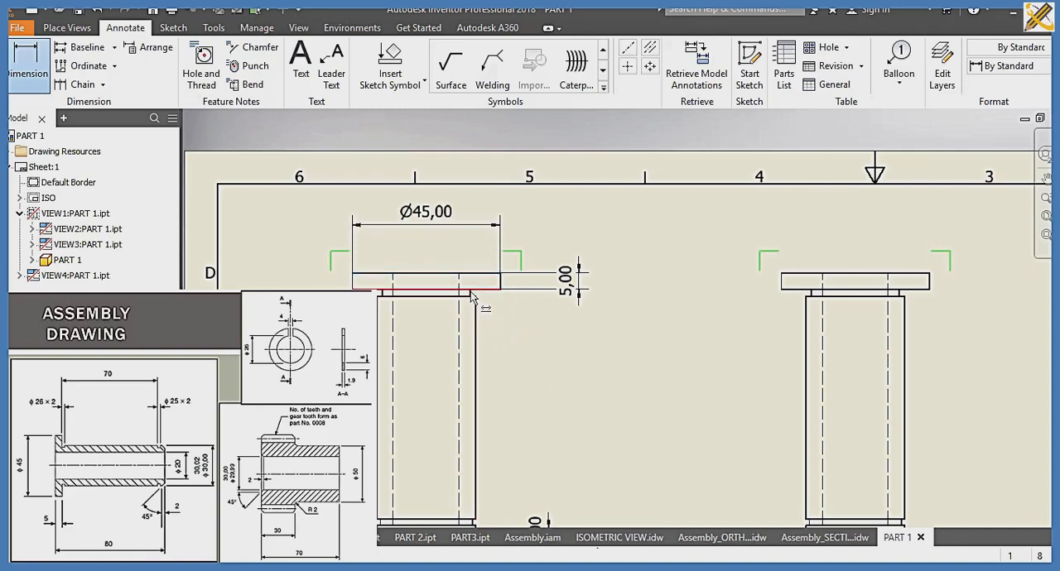
Step: Dimension the width of the relief neck directly under the flange, placing it above the flange in the front view
{"action": "scroll", "coordinate": [469, 296], "scroll_direction": "up", "scroll_amount": 3}
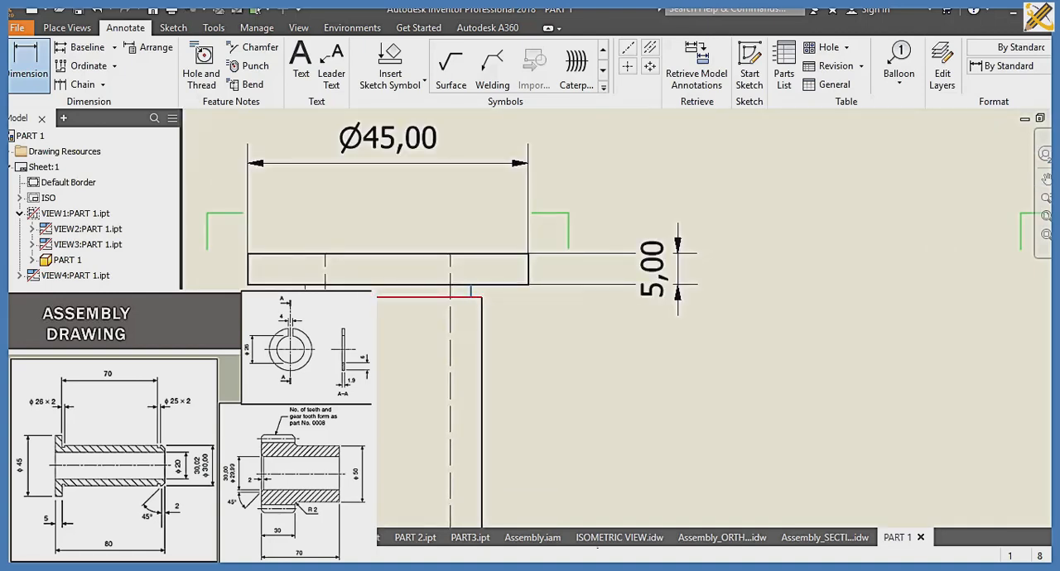
{"action": "left_click", "coordinate": [471, 290]}
{"action": "left_click", "coordinate": [393, 225]}
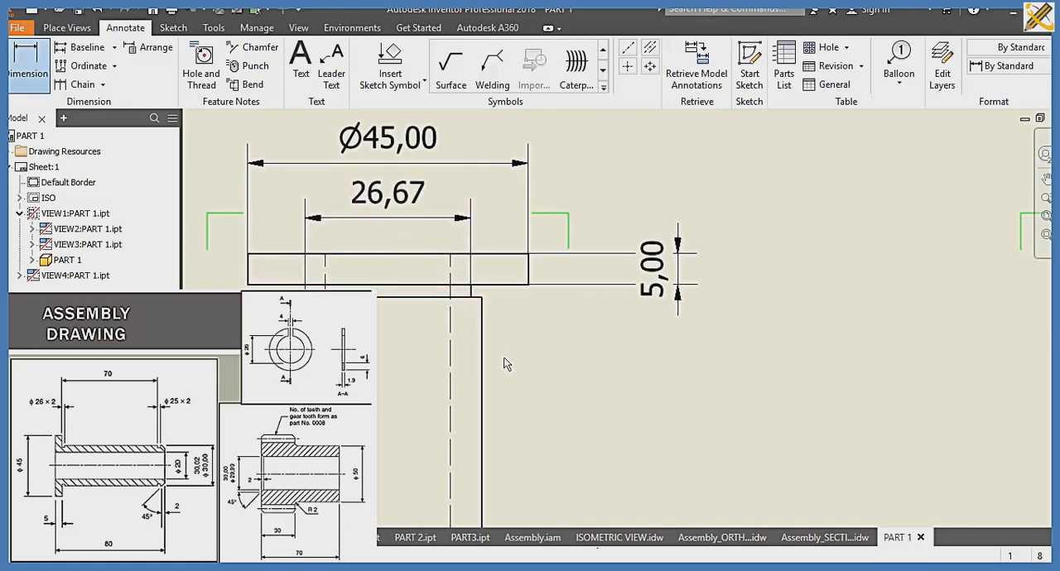
Step: In the front view, dimension the bushing's length from the flange's underside to the upper edge of the lower groove
{"action": "scroll", "coordinate": [500, 356], "scroll_direction": "up", "scroll_amount": 2}
{"action": "scroll", "coordinate": [484, 264], "scroll_direction": "down", "scroll_amount": 2}
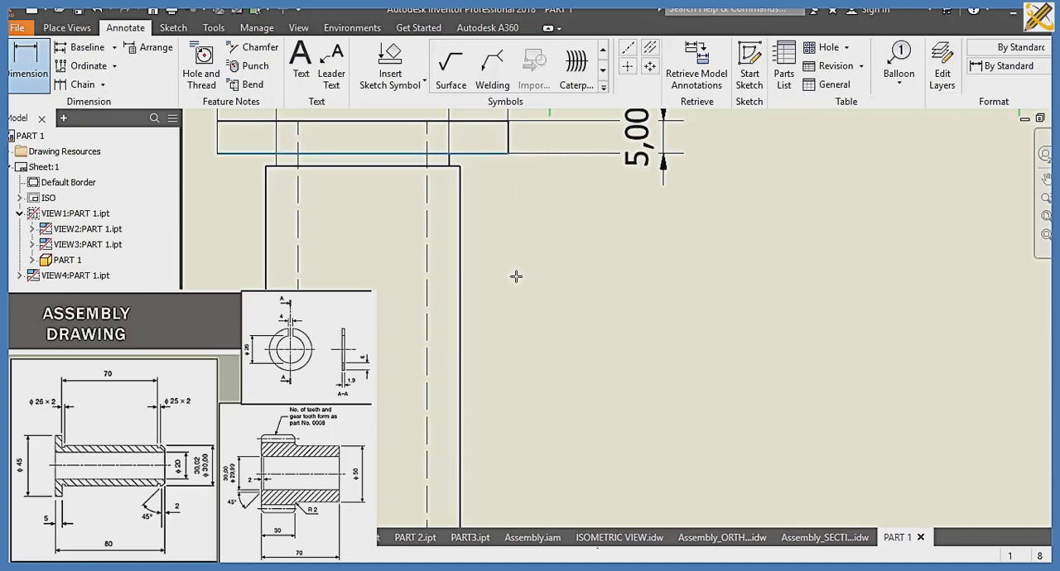
{"action": "scroll", "coordinate": [516, 308], "scroll_direction": "down", "scroll_amount": 2}
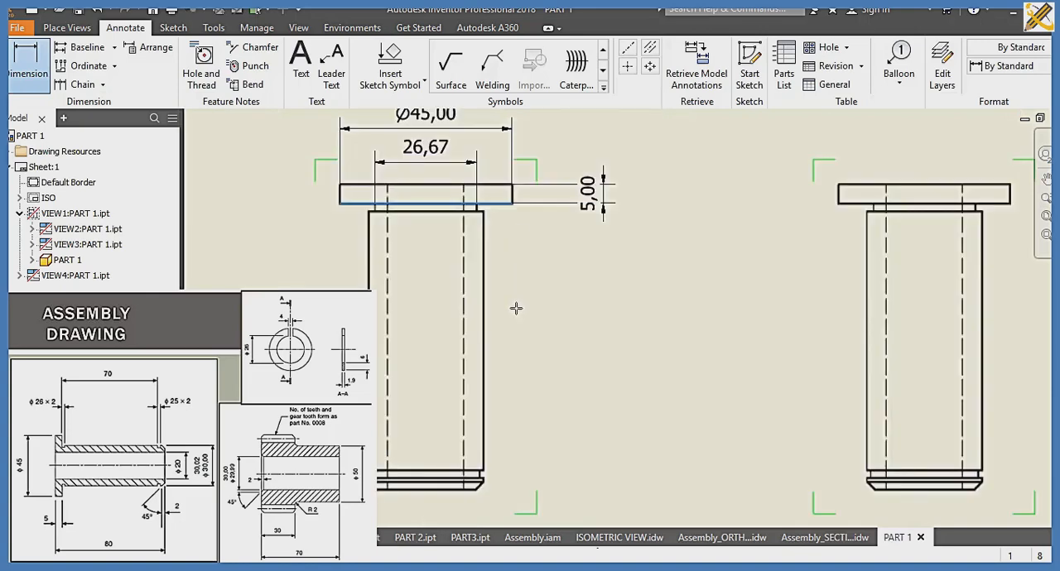
{"action": "left_click", "coordinate": [485, 469]}
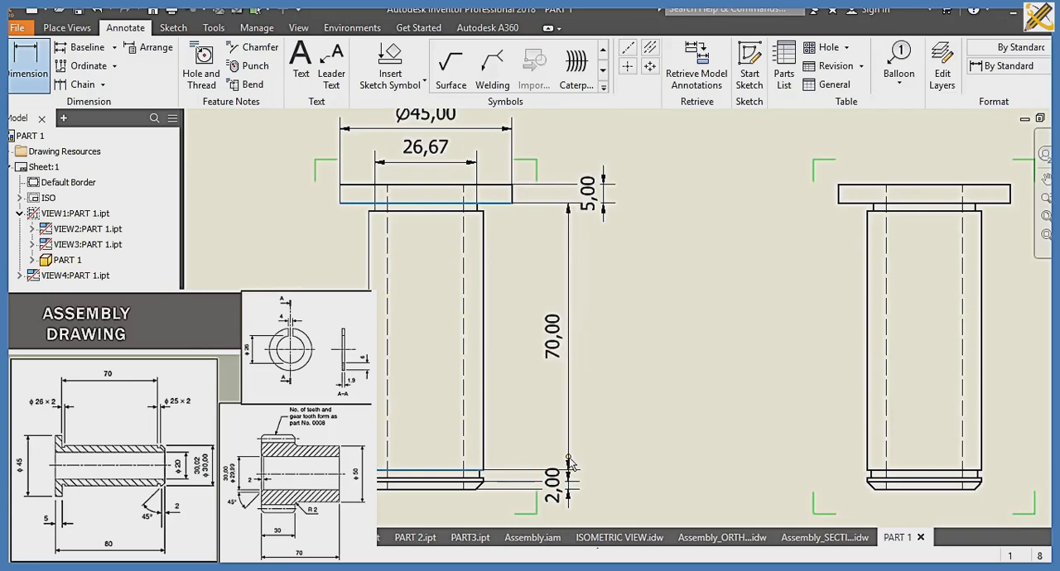
{"action": "left_click", "coordinate": [569, 465]}
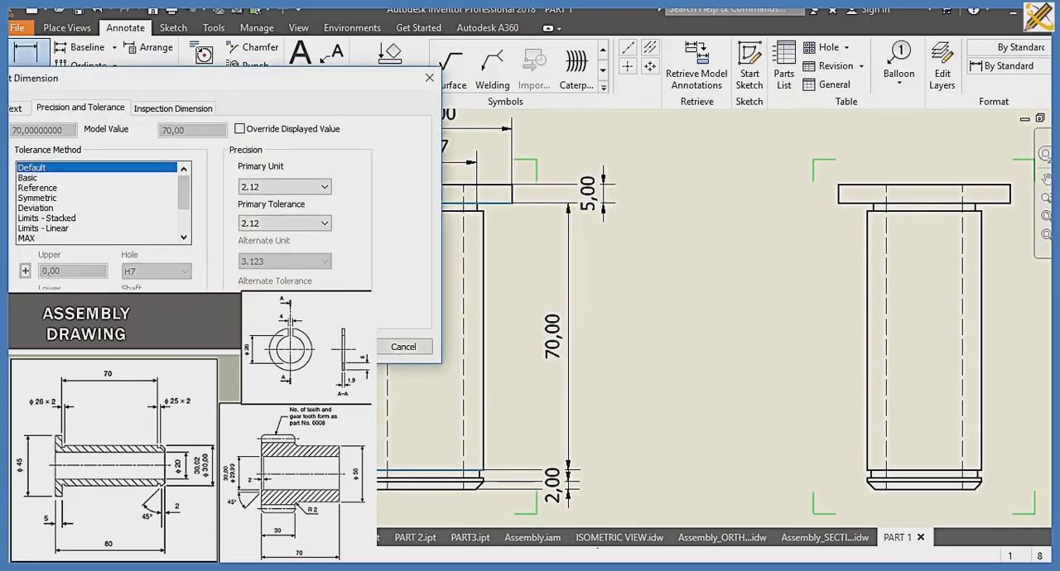
{"action": "left_click", "coordinate": [341, 347]}
Step: Save the drawing as PART 1_ORTHOGRAPH in the SLIDE 10 folder as an Inventor drawing file (.idw)
{"action": "scroll", "coordinate": [406, 389], "scroll_direction": "down", "scroll_amount": 3}
{"action": "middle_click_drag", "start_coordinate": [410, 391], "coordinate": [412, 333]}
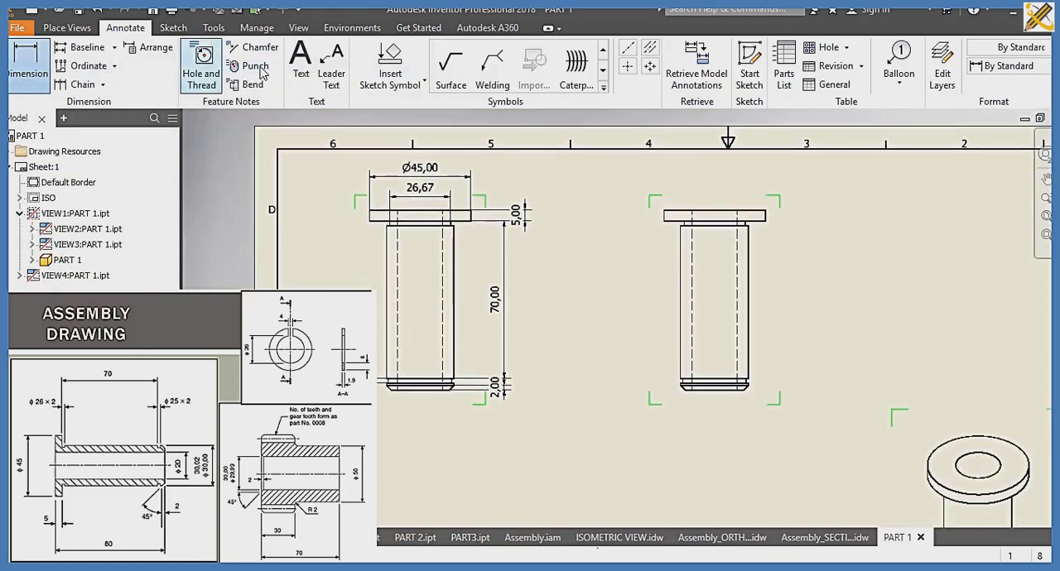
{"action": "middle_click_drag", "start_coordinate": [488, 407], "coordinate": [410, 353]}
{"action": "scroll", "coordinate": [478, 399], "scroll_direction": "down", "scroll_amount": 1}
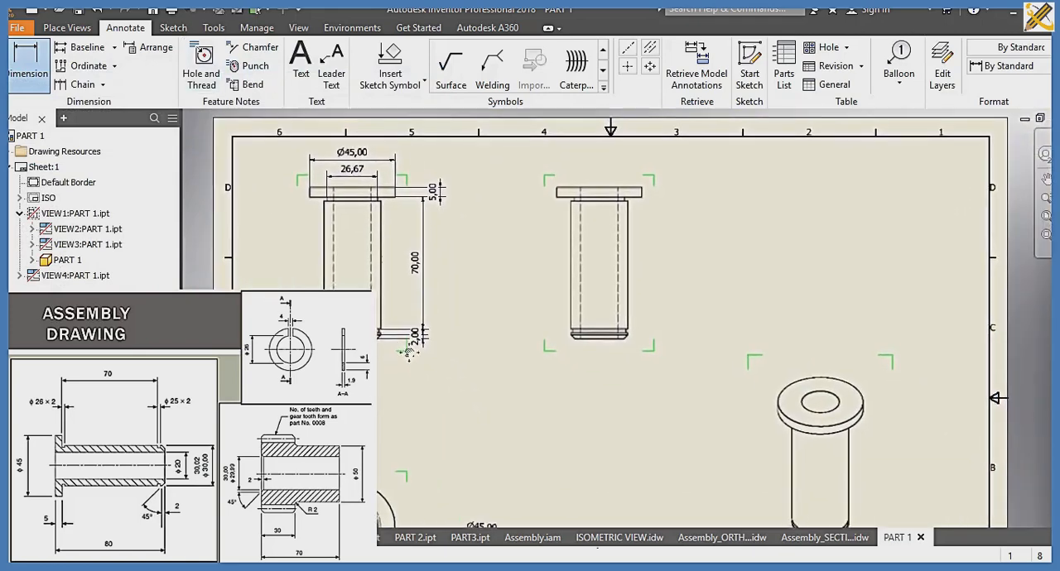
{"action": "scroll", "coordinate": [409, 353], "scroll_direction": "down", "scroll_amount": 1}
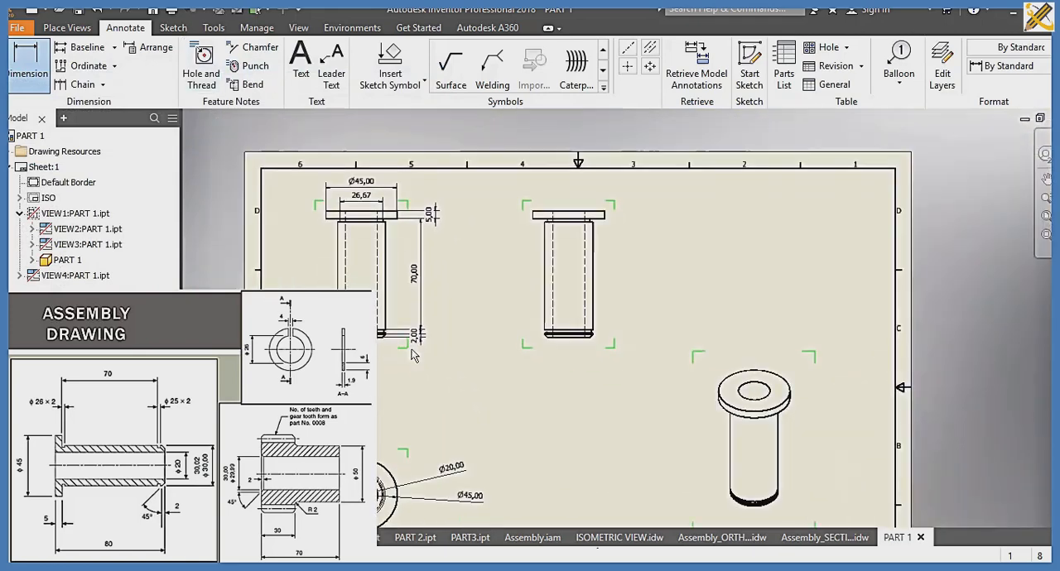
{"action": "left_click", "coordinate": [257, 28]}
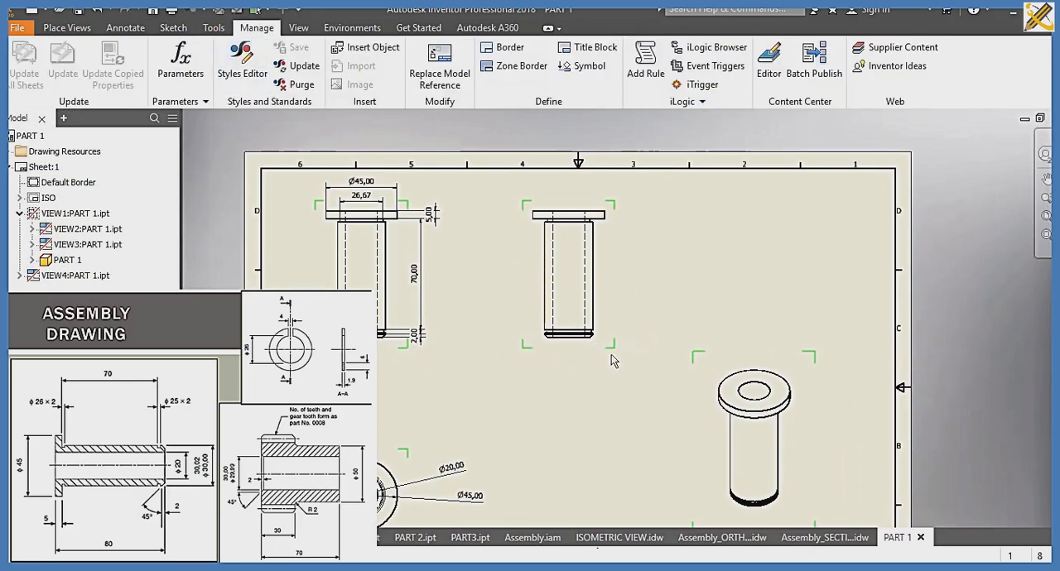
{"action": "key", "text": "ctrl+s"}
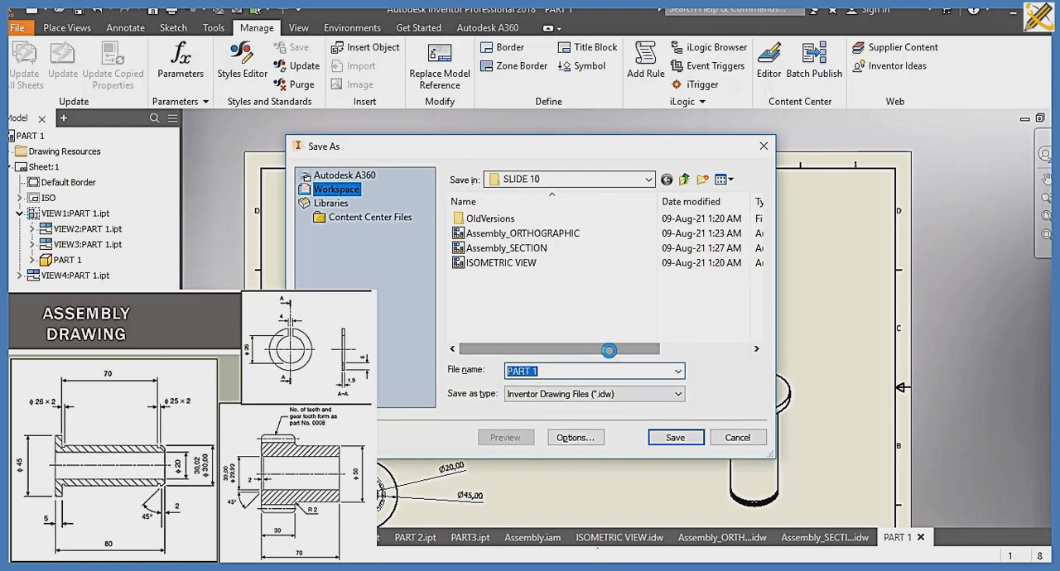
{"action": "key", "text": "Right"}
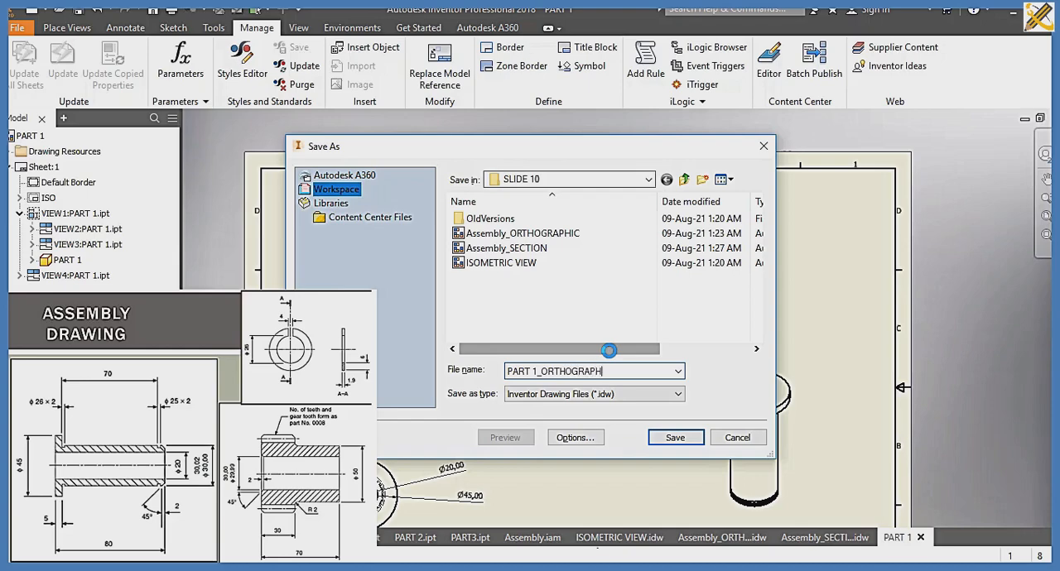
{"action": "key", "text": "Return"}
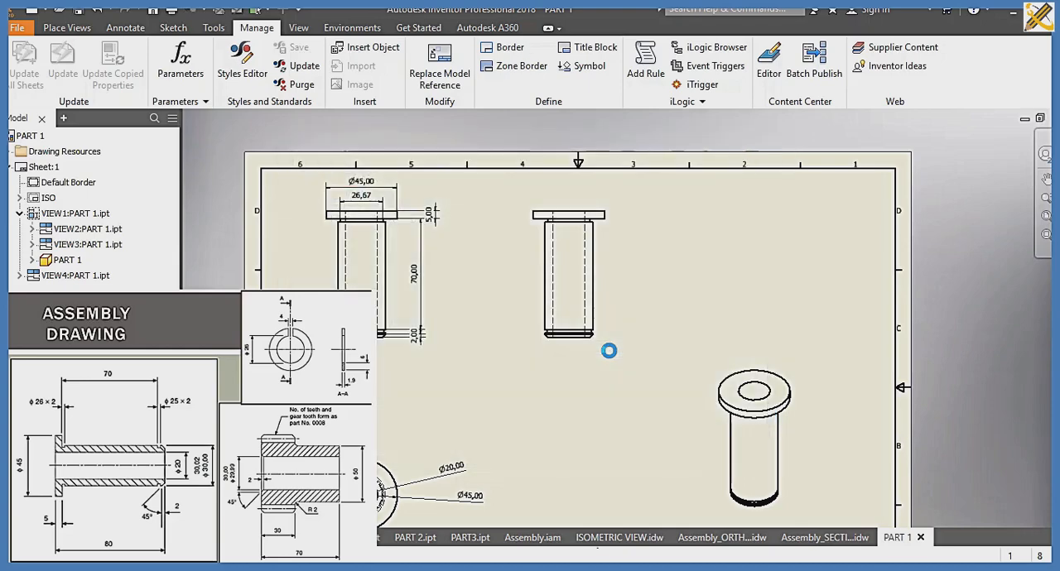
Step: Create a new drawing from the metric ISO.idw template and load PART 1 from the SLIDE 10 folder as its base view model
{"action": "key", "text": "ctrl+n"}
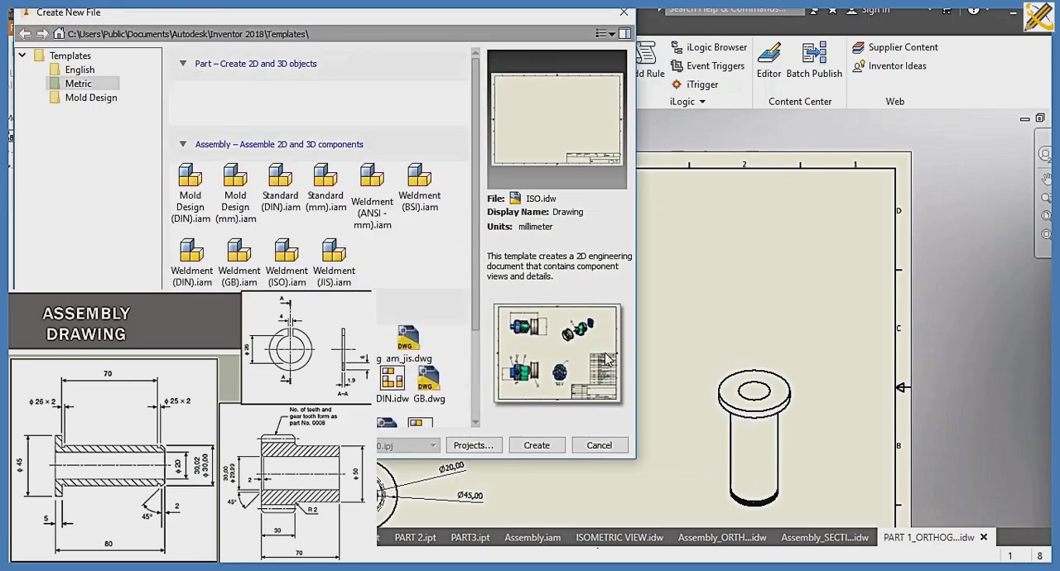
{"action": "left_click", "coordinate": [536, 446]}
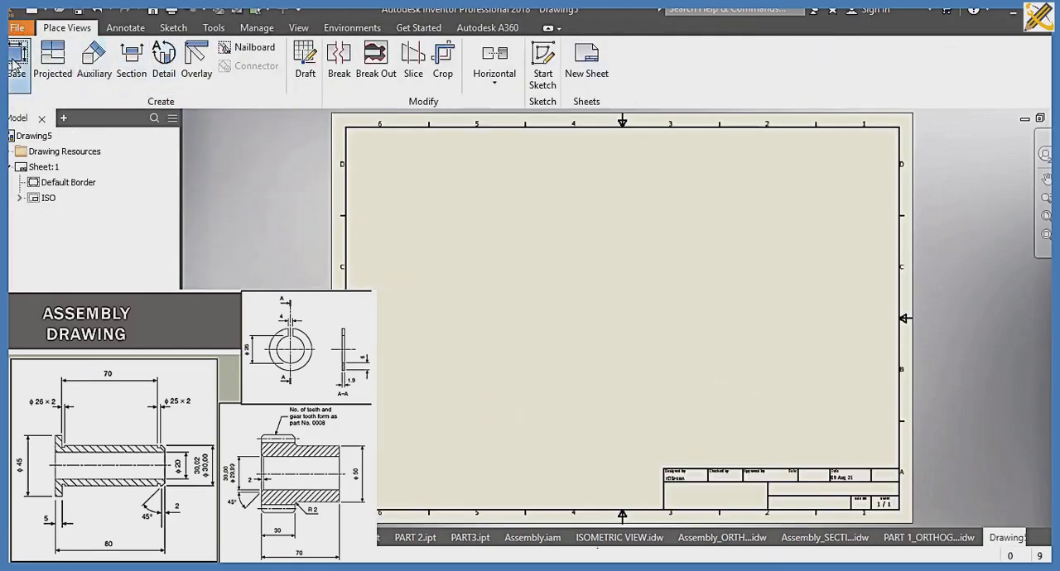
{"action": "left_click", "coordinate": [15, 63]}
{"action": "left_click", "coordinate": [271, 166]}
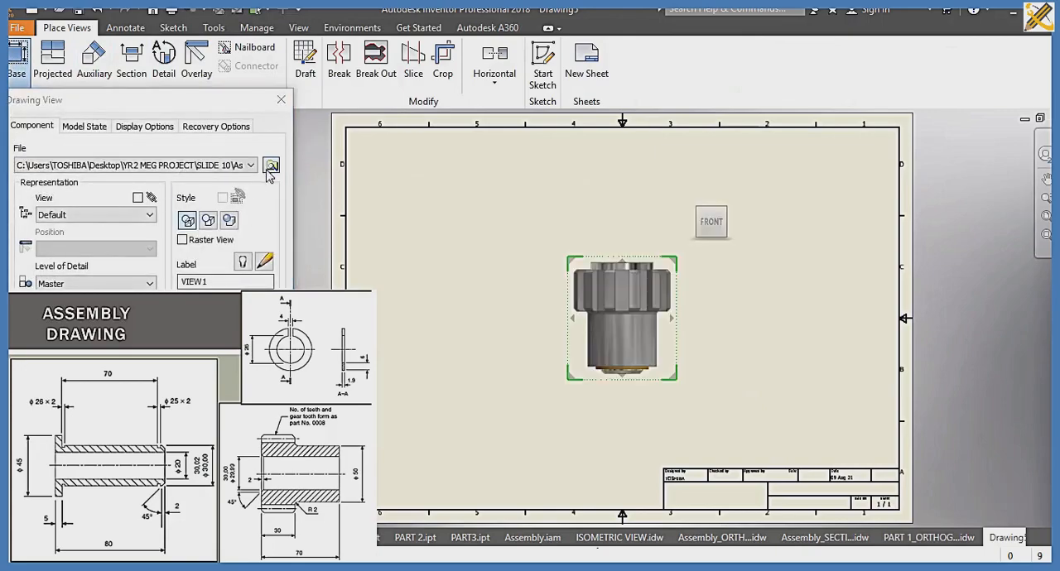
{"action": "left_click", "coordinate": [213, 183]}
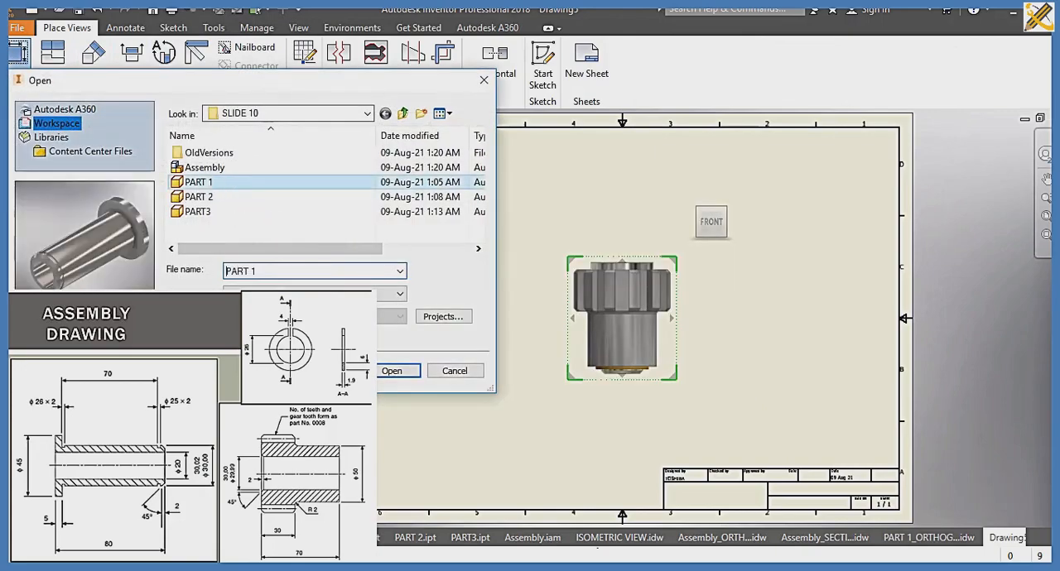
{"action": "left_click", "coordinate": [392, 371]}
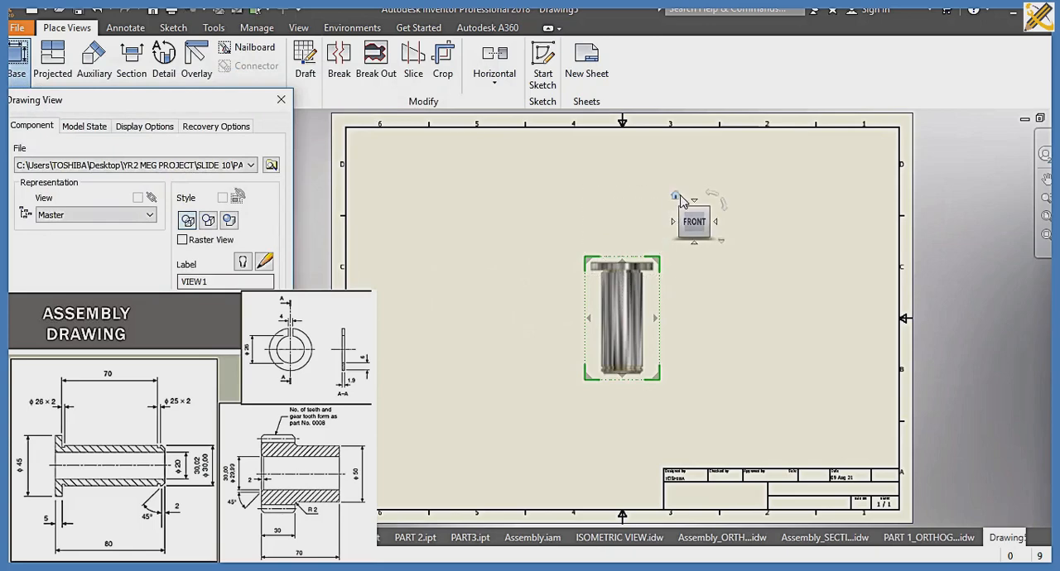
Step: Orient the bushing's base view to the top and place it in the sheet's lower-left corner at 2:1 scale
{"action": "left_click", "coordinate": [695, 200]}
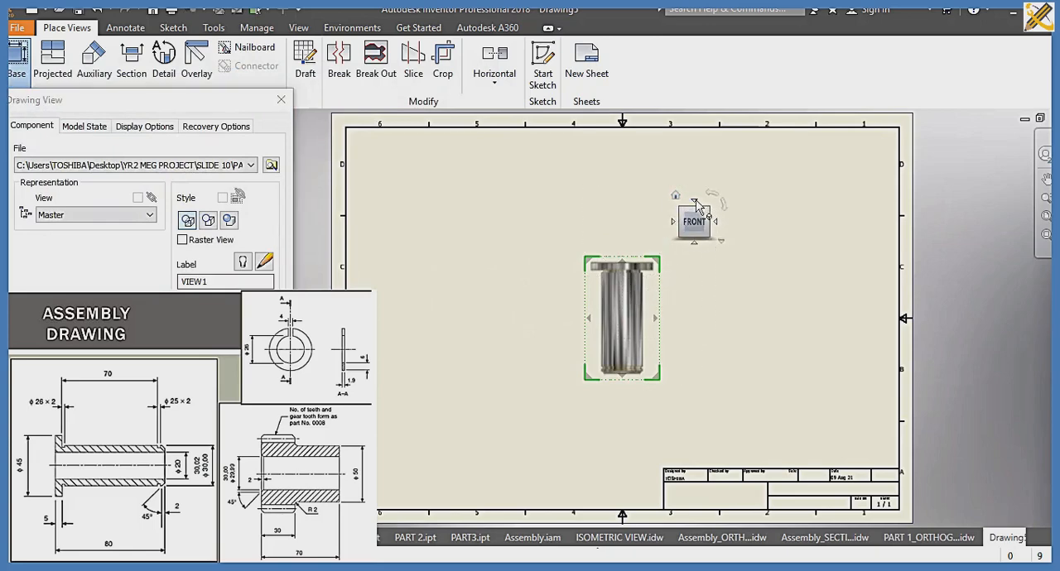
{"action": "left_click_drag", "start_coordinate": [646, 306], "coordinate": [458, 412]}
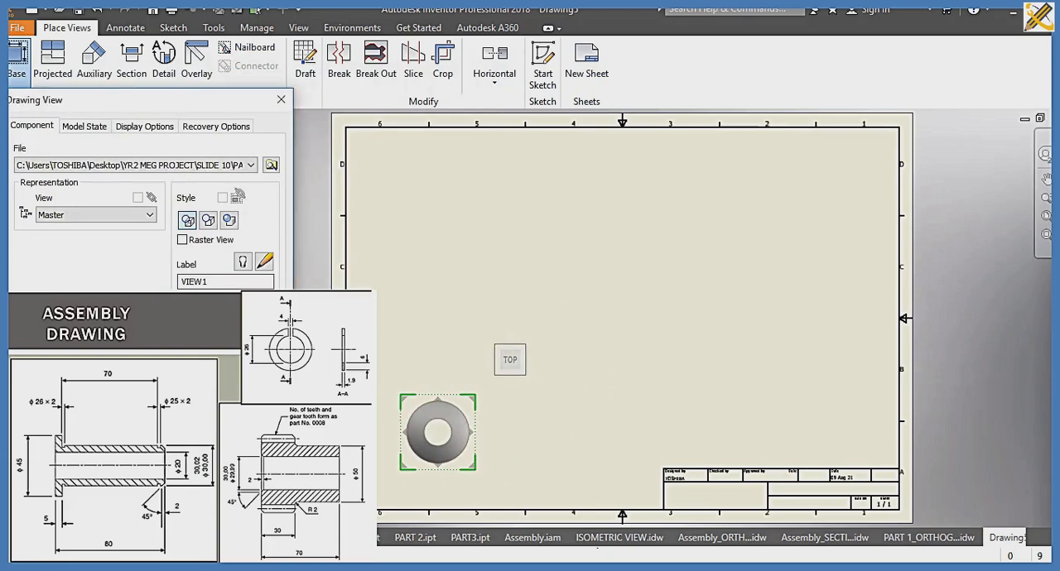
{"action": "left_click", "coordinate": [216, 364]}
{"action": "mouse_move", "coordinate": [436, 404]}
{"action": "left_mouse_down"}
{"action": "mouse_move", "coordinate": [449, 413]}
{"action": "mouse_move", "coordinate": [452, 403]}
{"action": "left_mouse_up"}
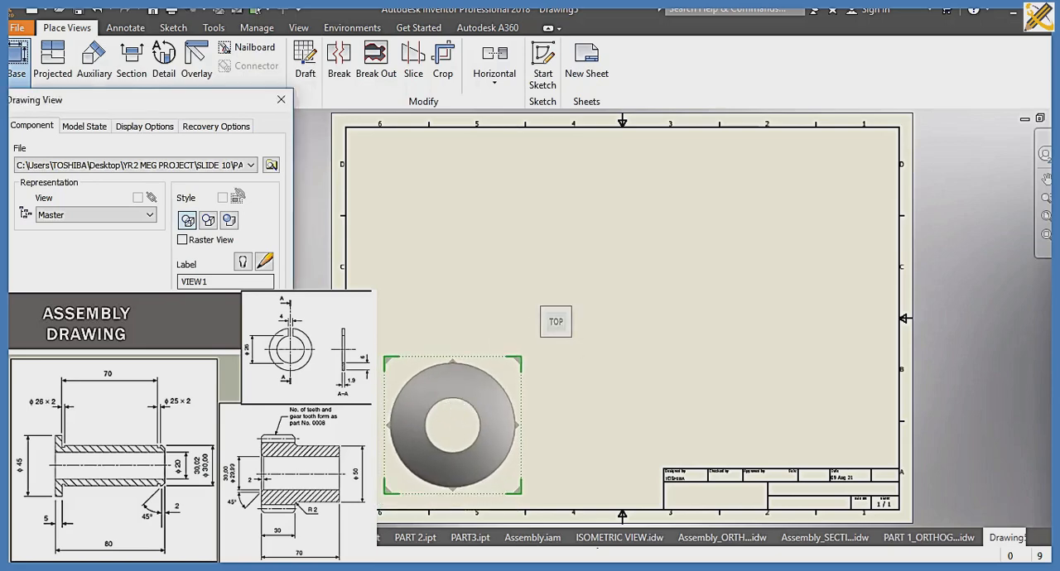
{"action": "left_click", "coordinate": [197, 356]}
Step: Create section view A-A along a horizontal line through the centre of the top view, and place it above that view
{"action": "left_click", "coordinate": [131, 61]}
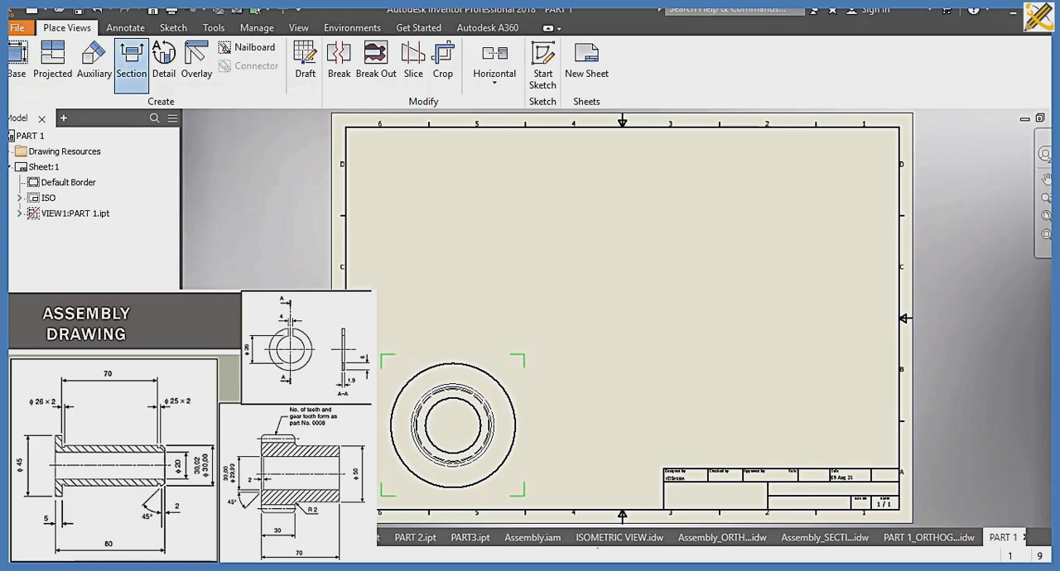
{"action": "left_click", "coordinate": [389, 427]}
{"action": "left_click", "coordinate": [366, 425]}
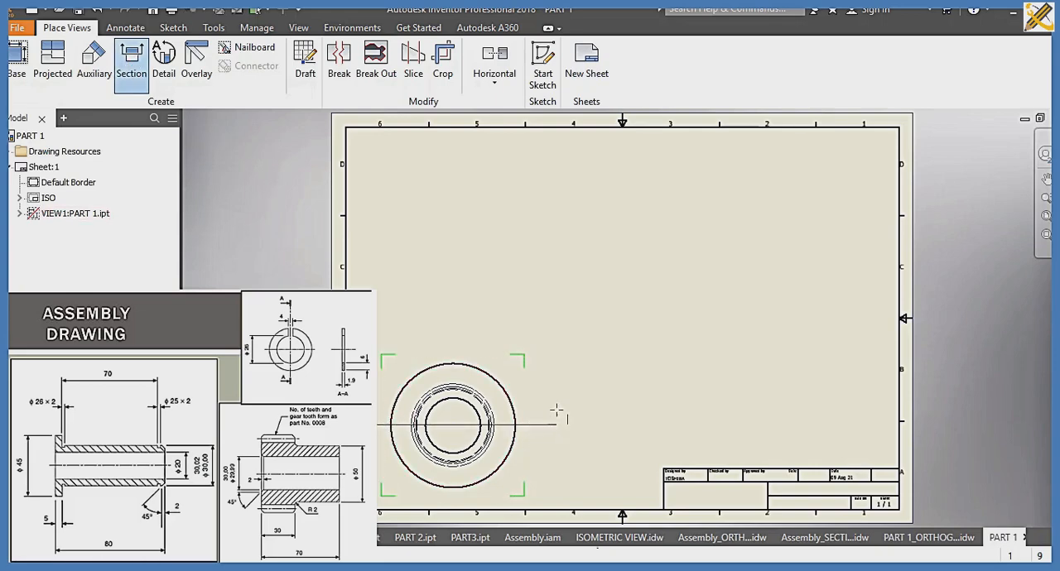
{"action": "right_click", "coordinate": [559, 395]}
{"action": "left_click", "coordinate": [610, 399]}
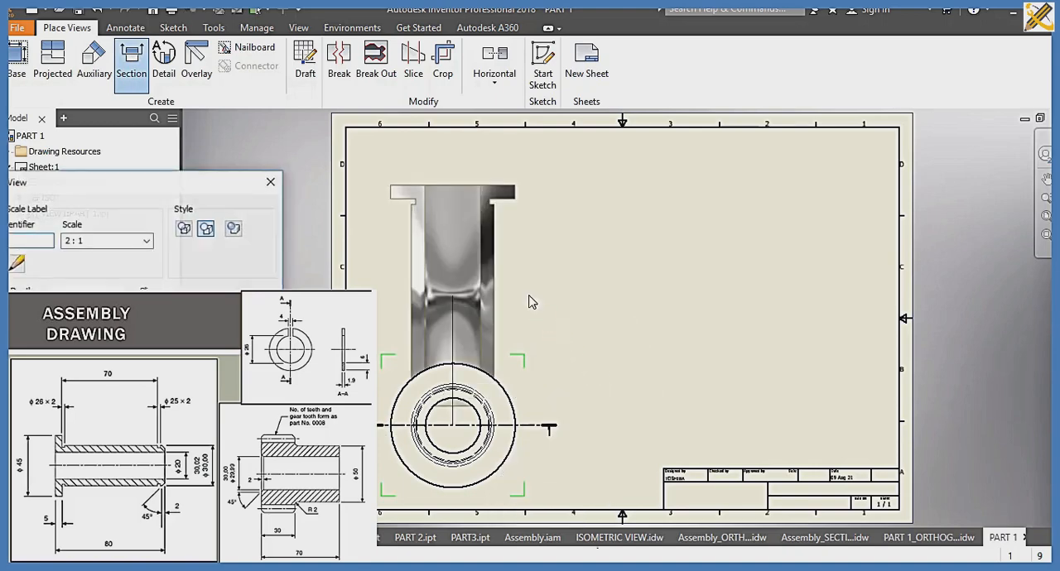
{"action": "left_click", "coordinate": [507, 256]}
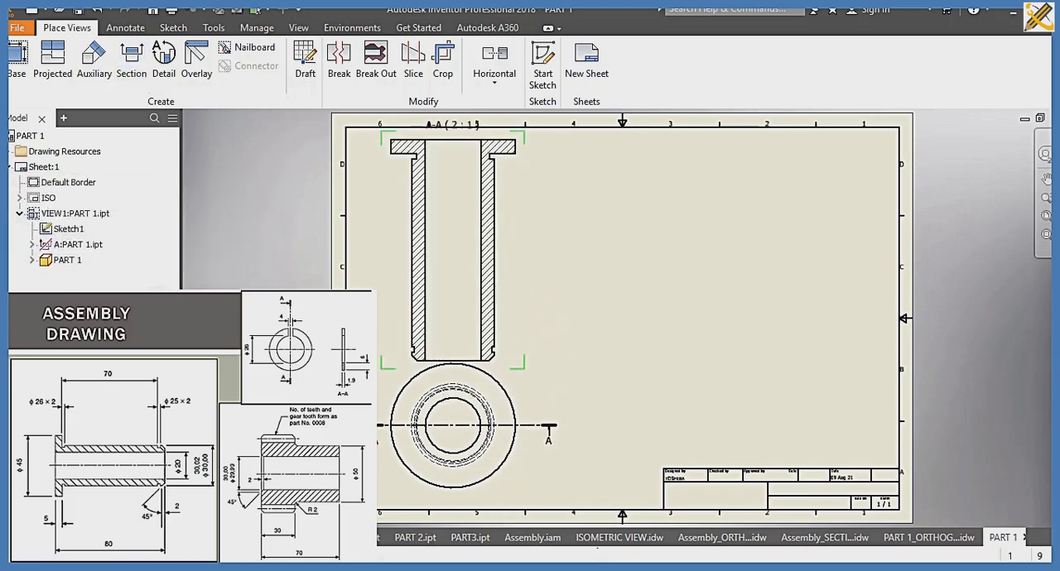
Step: Set the scale of the bushing's top view to 1:.7
{"action": "double_click", "coordinate": [384, 394]}
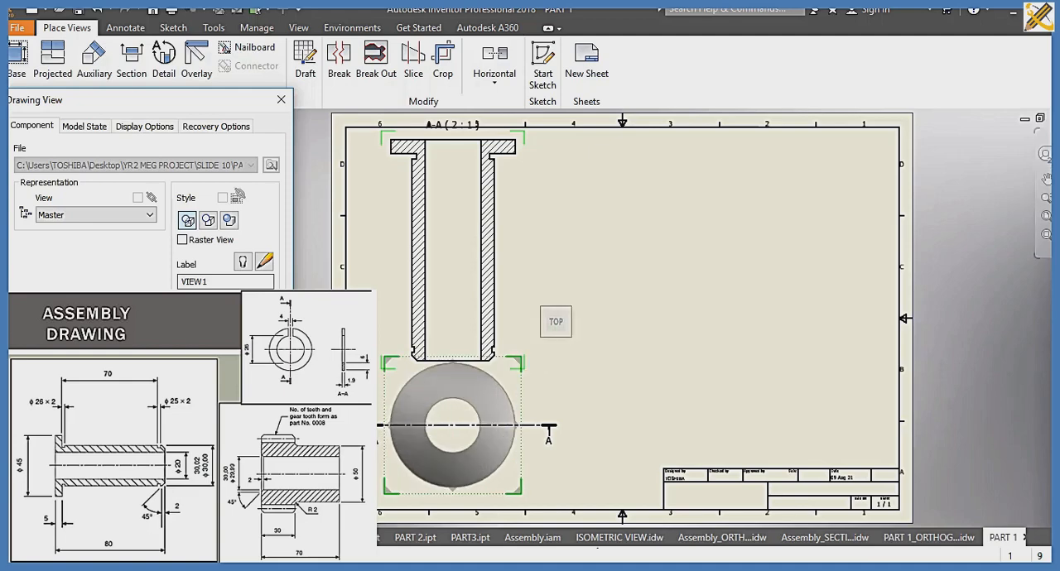
{"action": "left_click", "coordinate": [192, 353]}
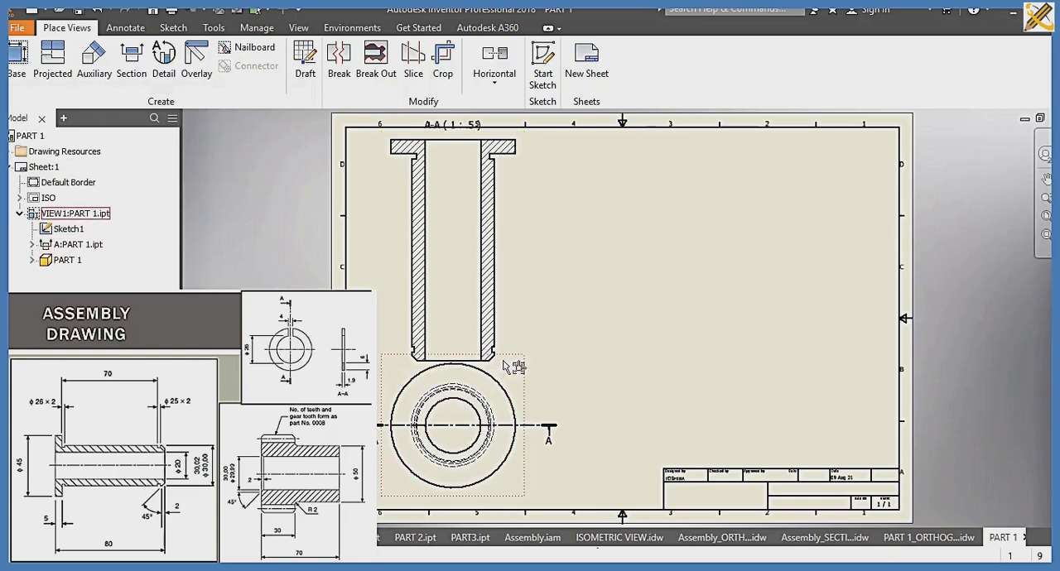
{"action": "left_click", "coordinate": [383, 381]}
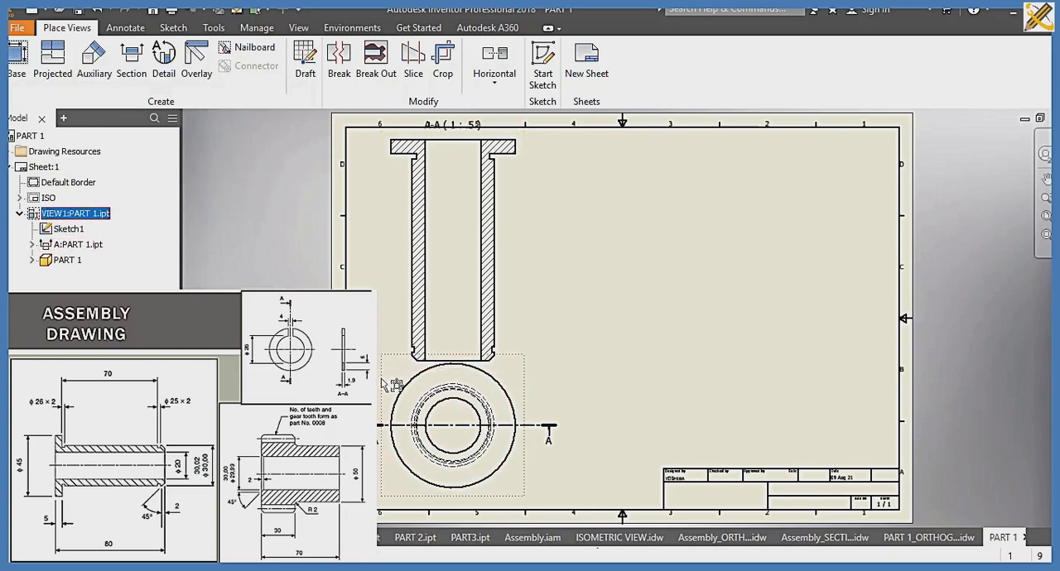
{"action": "double_click", "coordinate": [384, 384]}
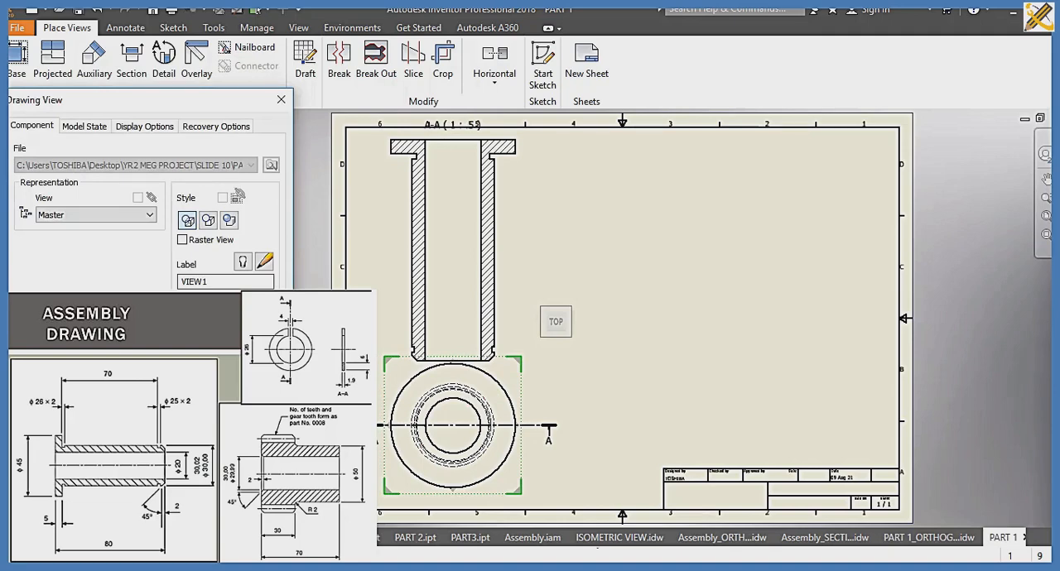
{"action": "type", "text": "7"}
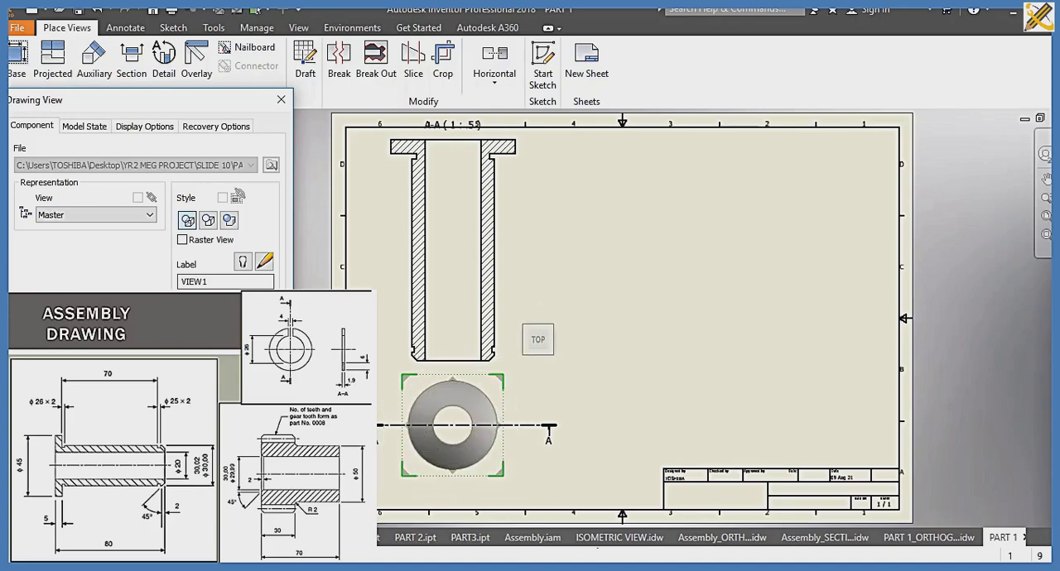
{"action": "key", "text": "Return"}
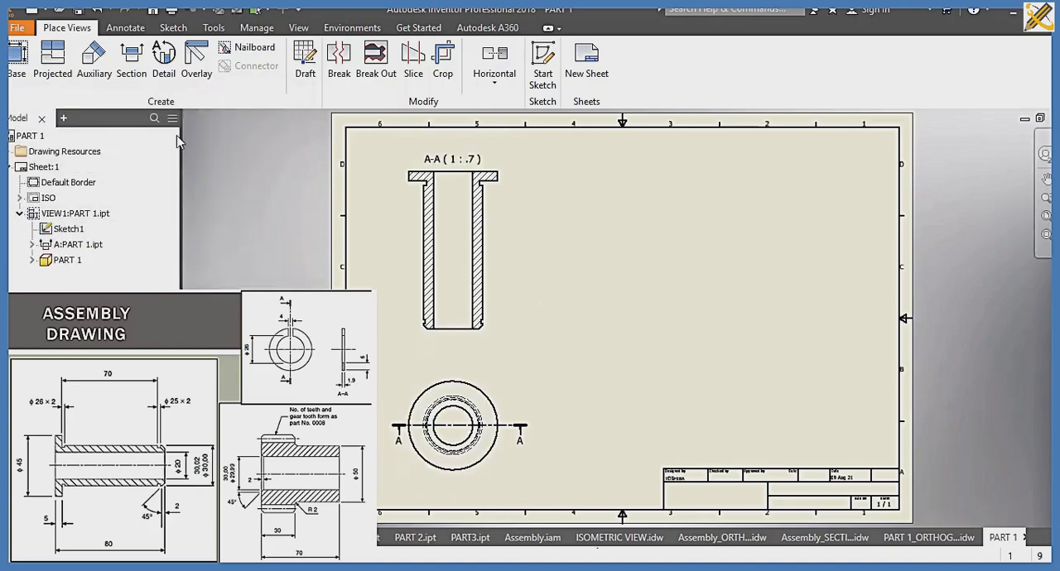
Step: In the top view, dimension the flange's outer diameter and the bore diameter, placing both to the right of the view
{"action": "left_click", "coordinate": [125, 27]}
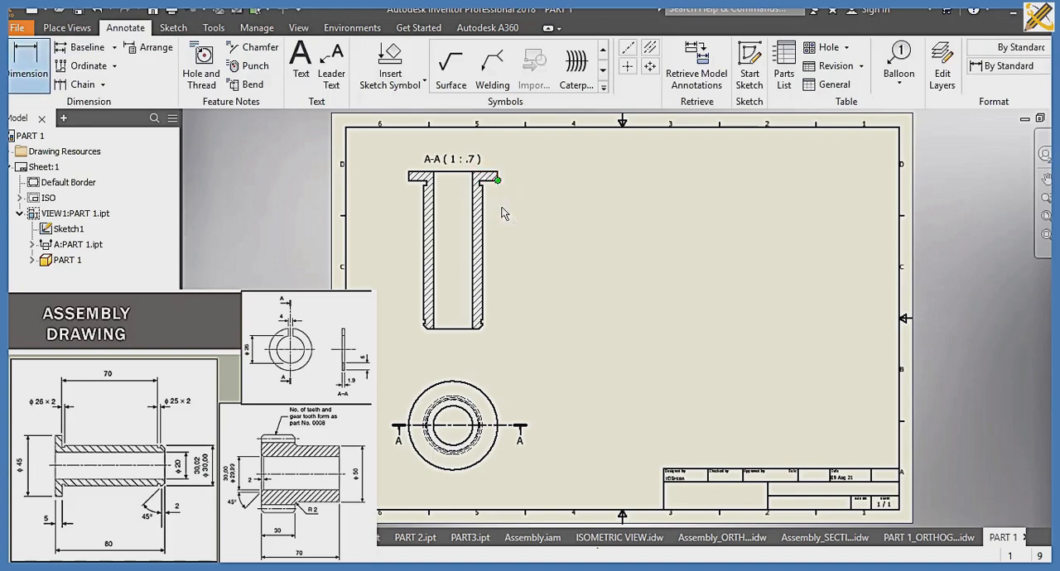
{"action": "left_click", "coordinate": [487, 403]}
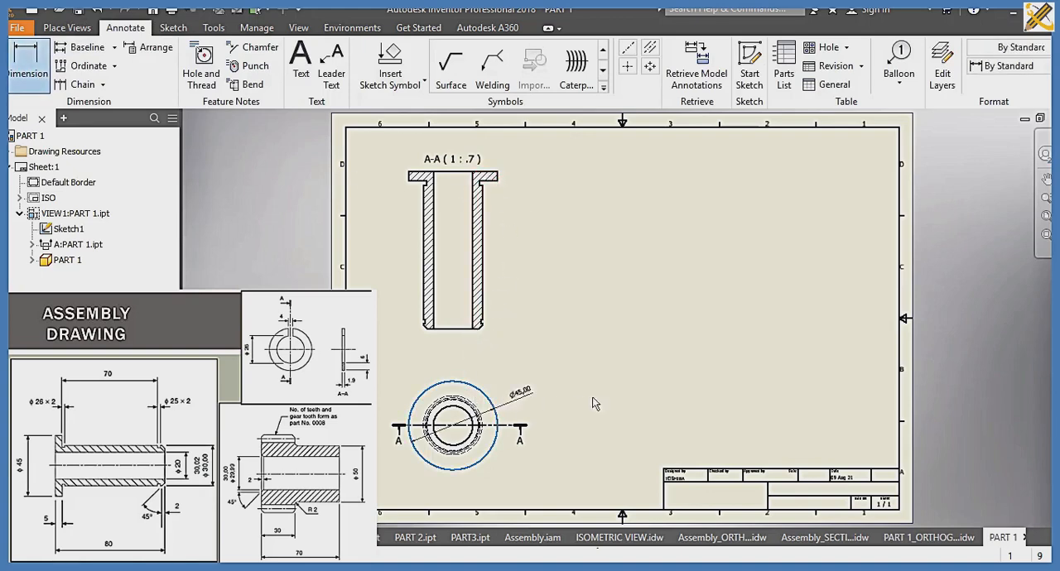
{"action": "left_click", "coordinate": [605, 401]}
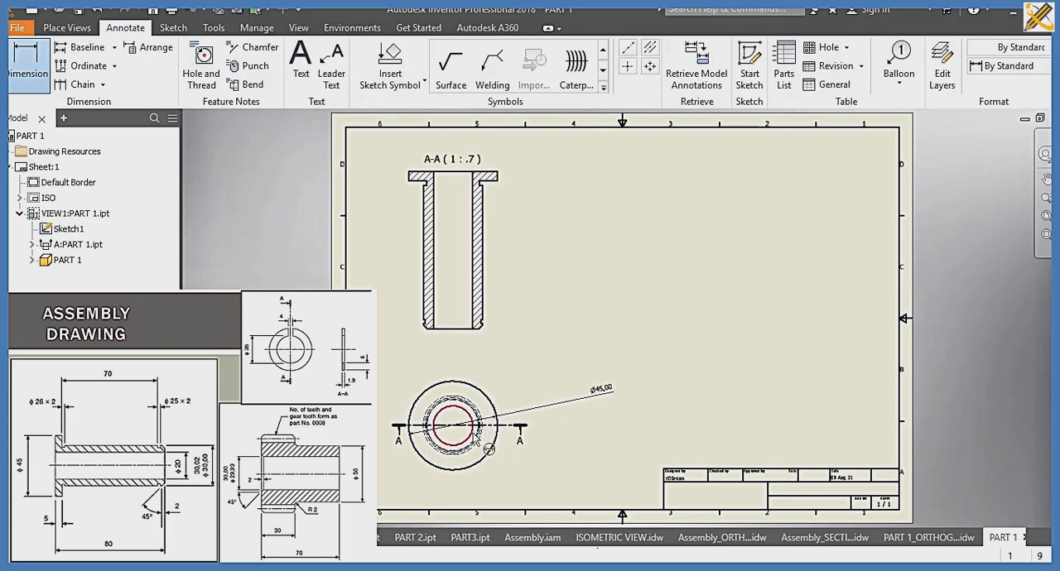
{"action": "left_click", "coordinate": [468, 438]}
{"action": "left_click", "coordinate": [596, 448]}
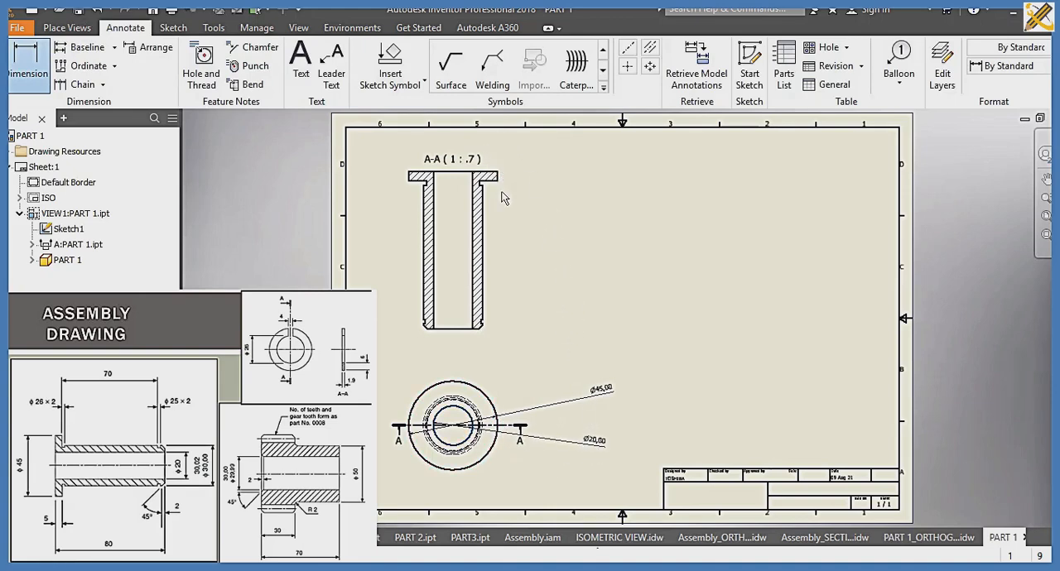
Step: In section A-A, dimension the flange's thickness to the right of the view
{"action": "scroll", "coordinate": [499, 217], "scroll_direction": "up", "scroll_amount": 3}
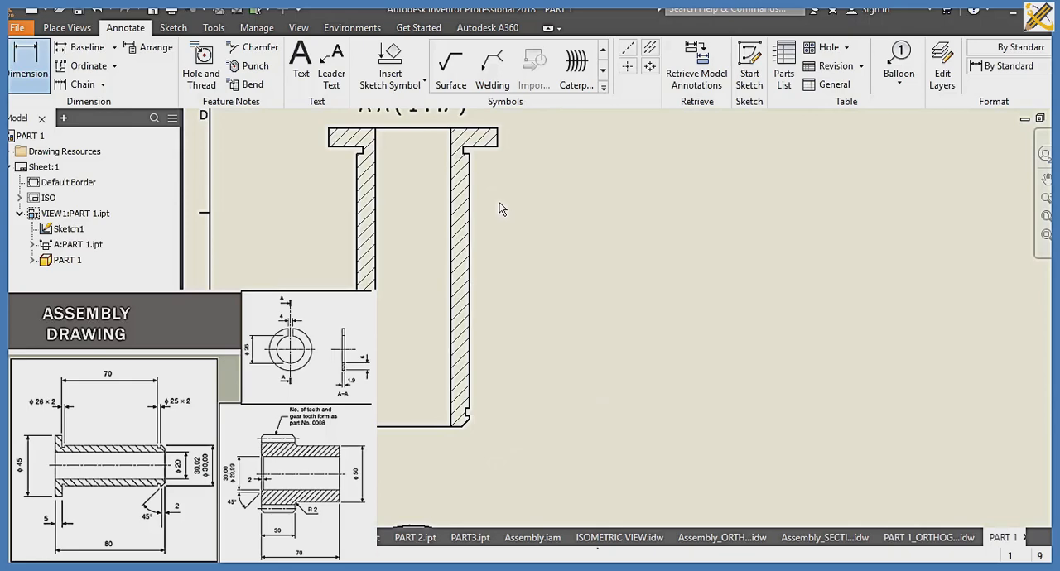
{"action": "left_click", "coordinate": [497, 137]}
{"action": "left_click", "coordinate": [593, 144]}
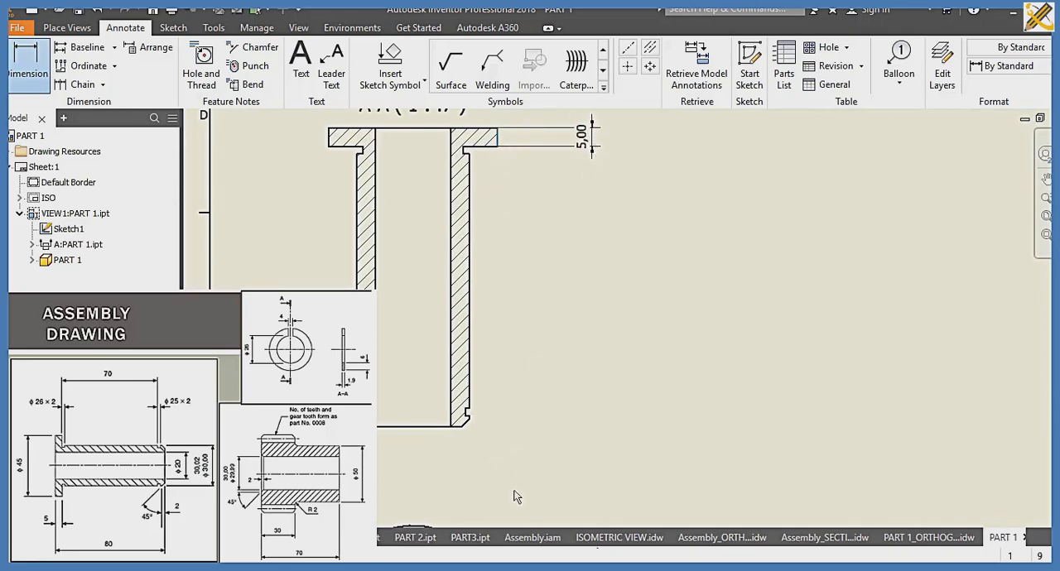
Step: In section A-A, dimension the bottom chamfer's height in line with the flange dimension, and the lower groove's width closer to the part
{"action": "left_click", "coordinate": [465, 424]}
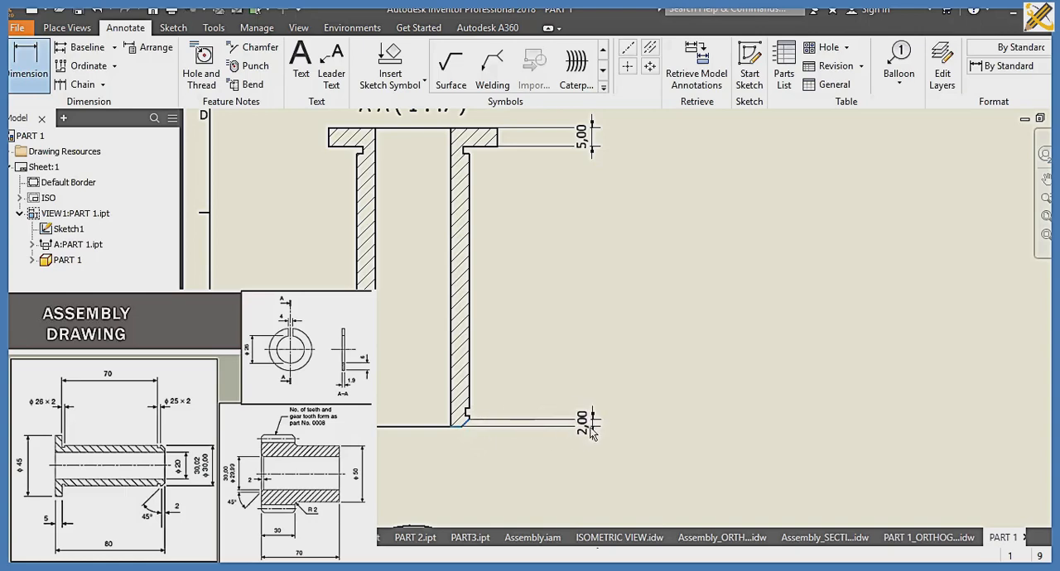
{"action": "left_click", "coordinate": [591, 433]}
{"action": "left_click", "coordinate": [468, 412]}
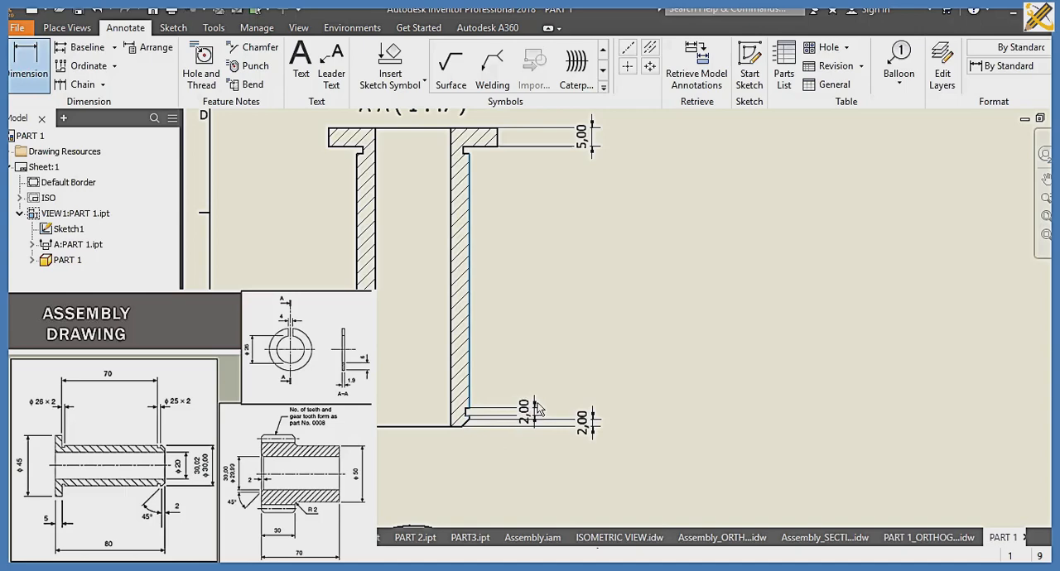
{"action": "left_click", "coordinate": [534, 379]}
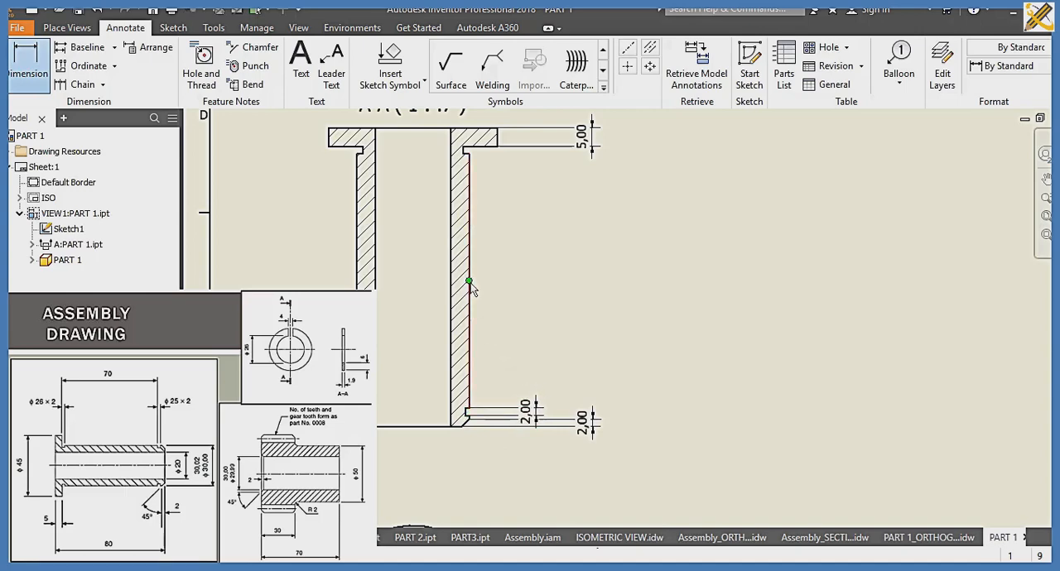
Step: In section A-A, dimension the outer wall's length between the two grooves and the width of the relief neck under the flange
{"action": "left_click", "coordinate": [469, 286]}
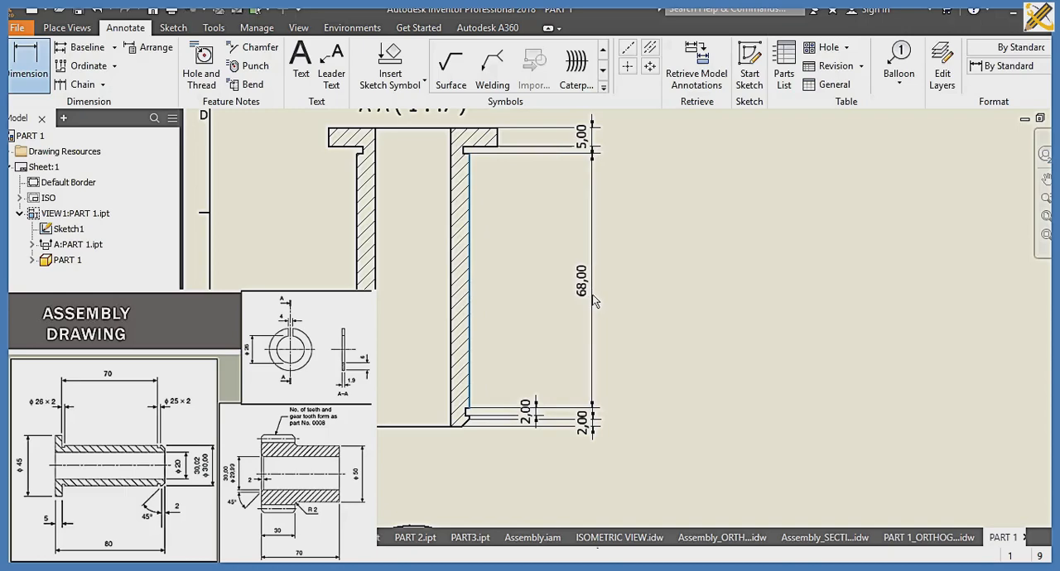
{"action": "left_click", "coordinate": [595, 302]}
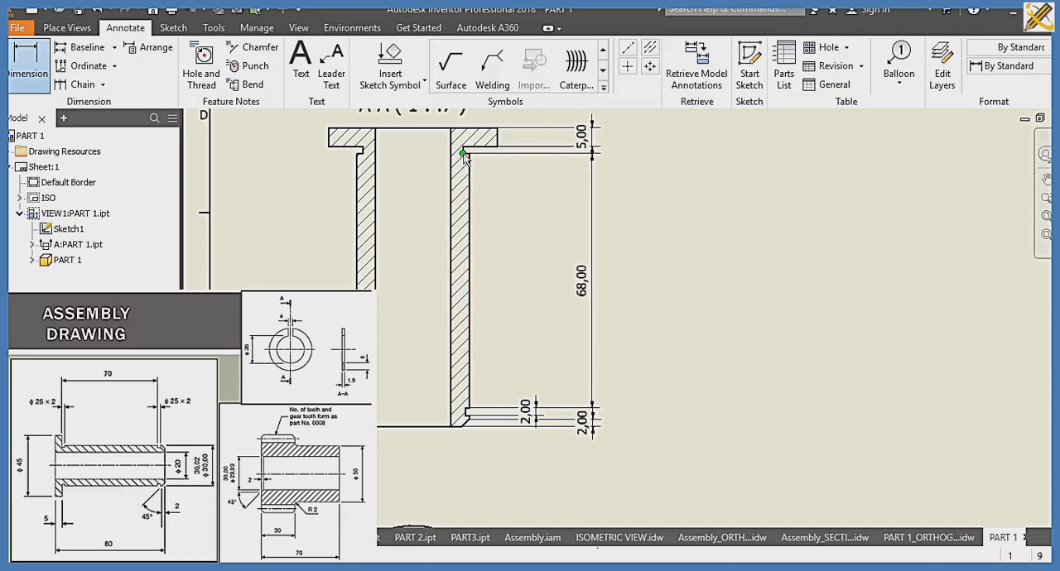
{"action": "left_click", "coordinate": [477, 149]}
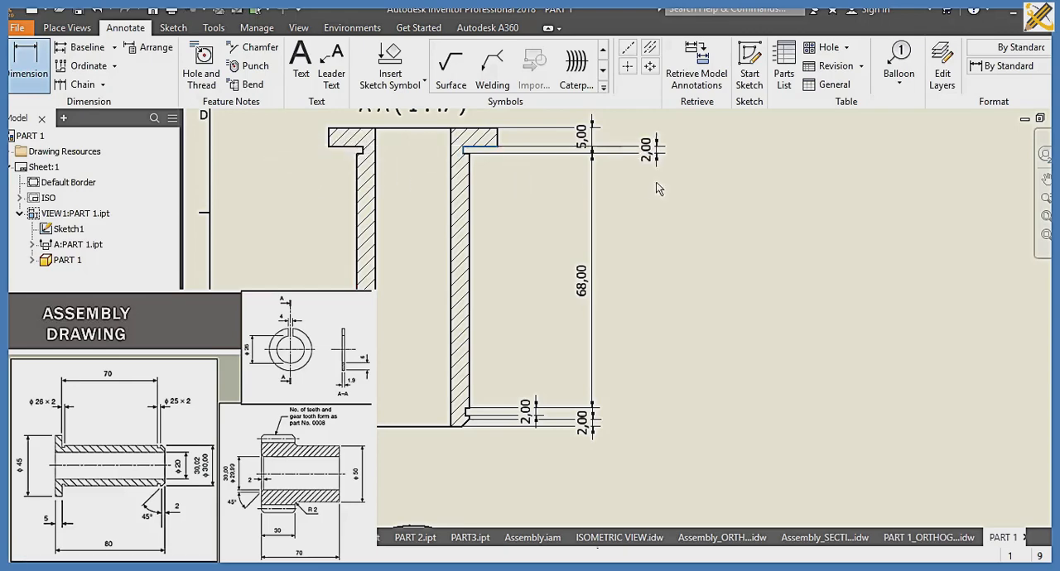
{"action": "left_click", "coordinate": [539, 186]}
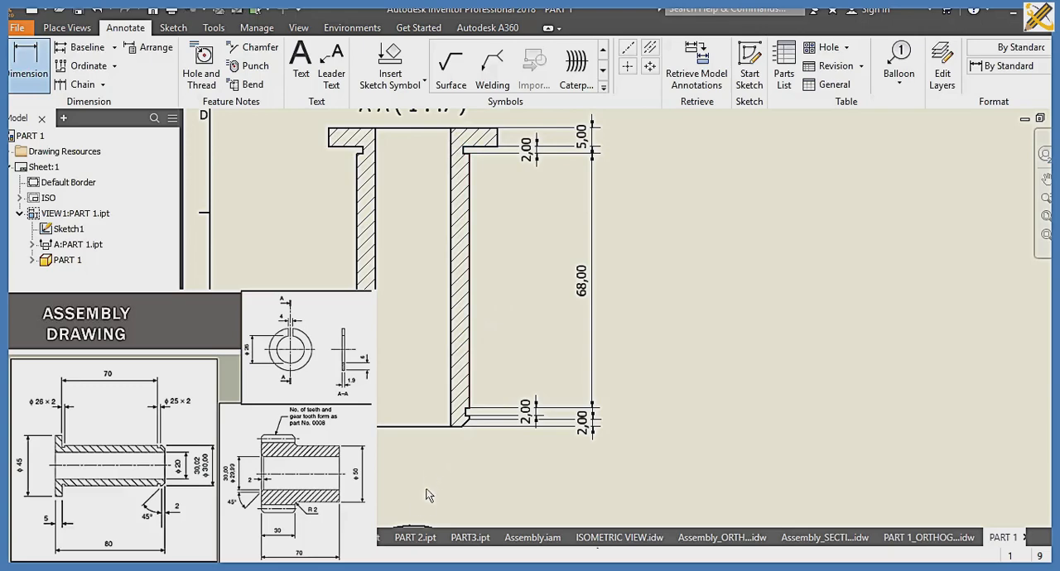
Step: Save the drawing as PART 1_SECTION in the SLIDE 10 folder as an Inventor drawing file (.idw)
{"action": "scroll", "coordinate": [426, 457], "scroll_direction": "down", "scroll_amount": 3}
{"action": "mouse_move", "coordinate": [426, 457]}
{"action": "middle_mouse_down"}
{"action": "mouse_move", "coordinate": [426, 392]}
{"action": "mouse_move", "coordinate": [409, 389]}
{"action": "middle_mouse_up"}
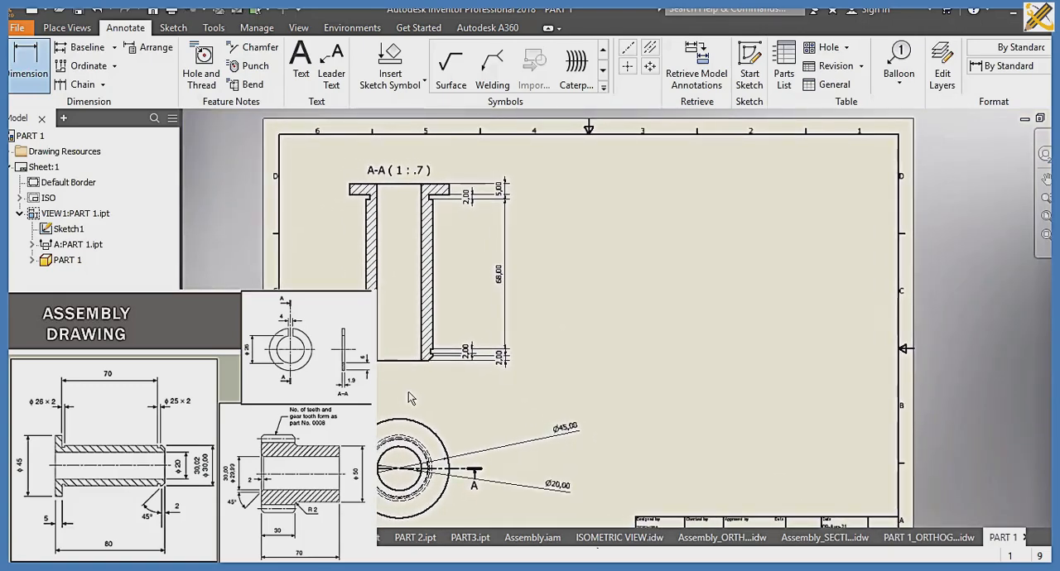
{"action": "left_click", "coordinate": [1044, 217]}
{"action": "key", "text": "ctrl+s"}
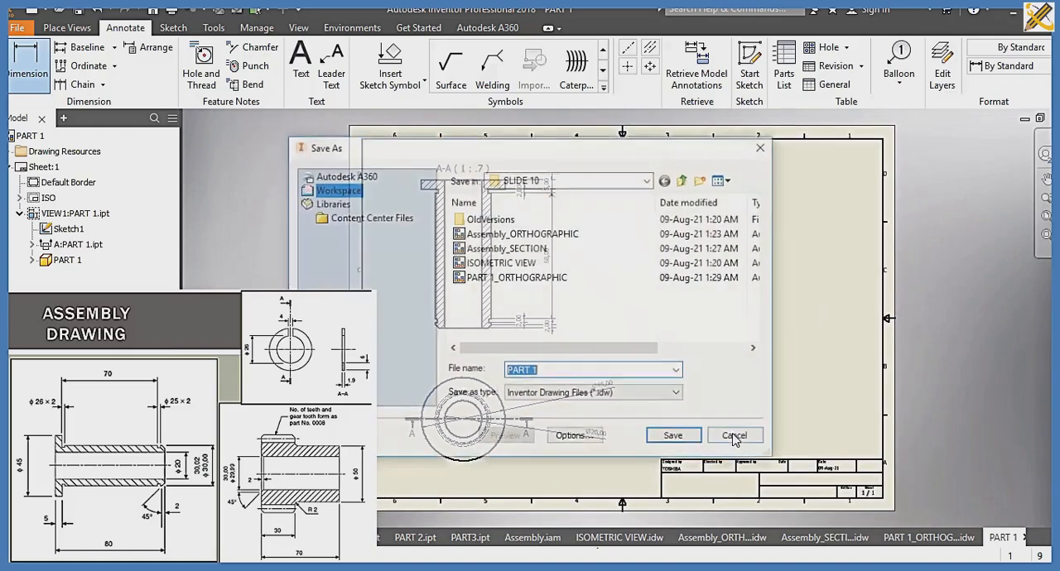
{"action": "key", "text": "Right"}
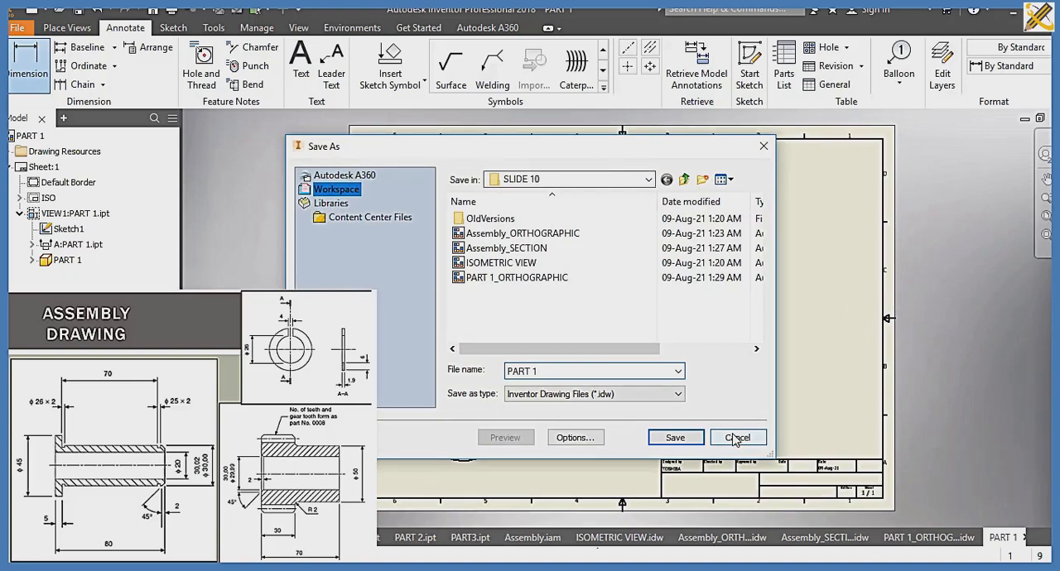
{"action": "type", "text": "_SECTION"}
{"action": "left_click", "coordinate": [735, 438]}
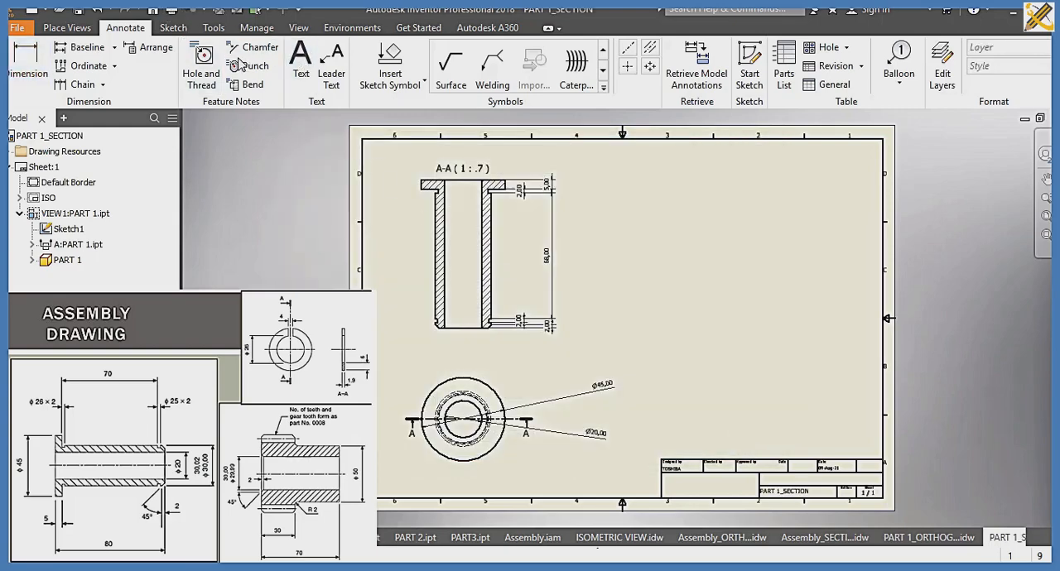
Step: Create a new metric drawing from the ISO.idw template
{"action": "left_click", "coordinate": [254, 28]}
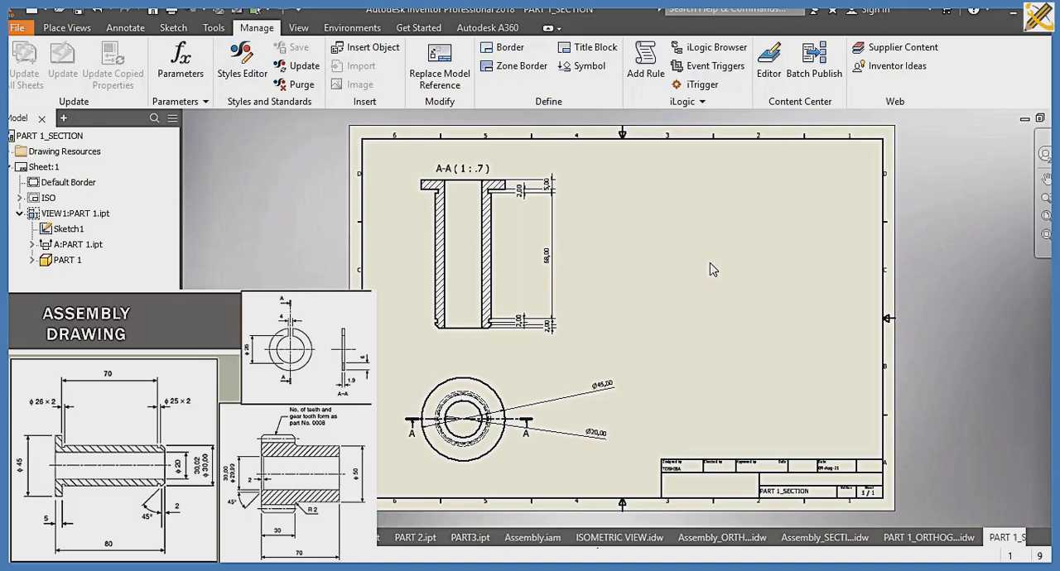
{"action": "key", "text": "ctrl+n"}
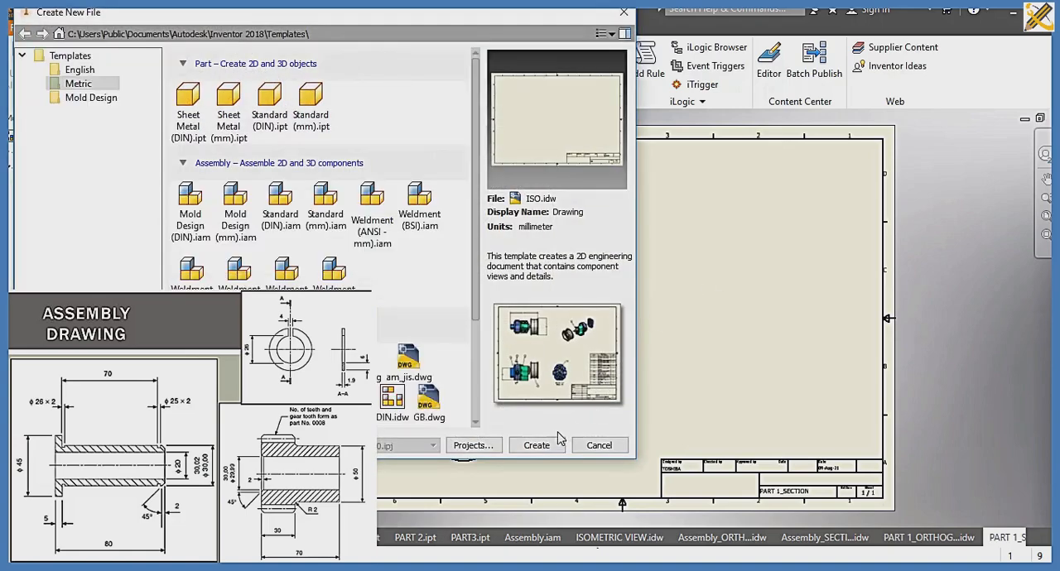
{"action": "left_click", "coordinate": [537, 446]}
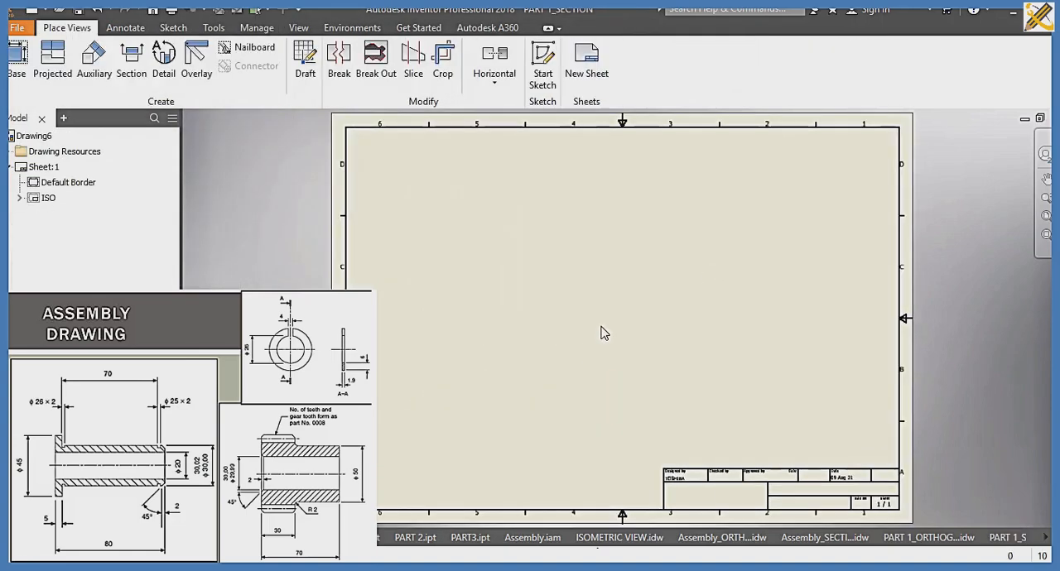
Step: Set up a front base view of PART 2 from the SLIDE 10 folder, enlarged and positioned in the sheet's upper-left area
{"action": "left_click", "coordinate": [17, 59]}
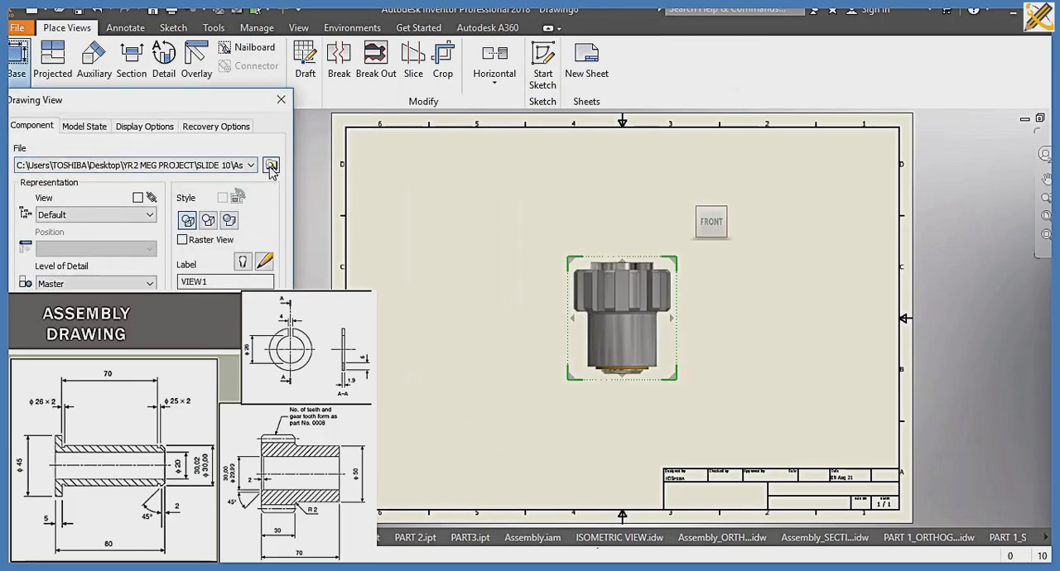
{"action": "left_click", "coordinate": [269, 164]}
{"action": "left_click", "coordinate": [219, 196]}
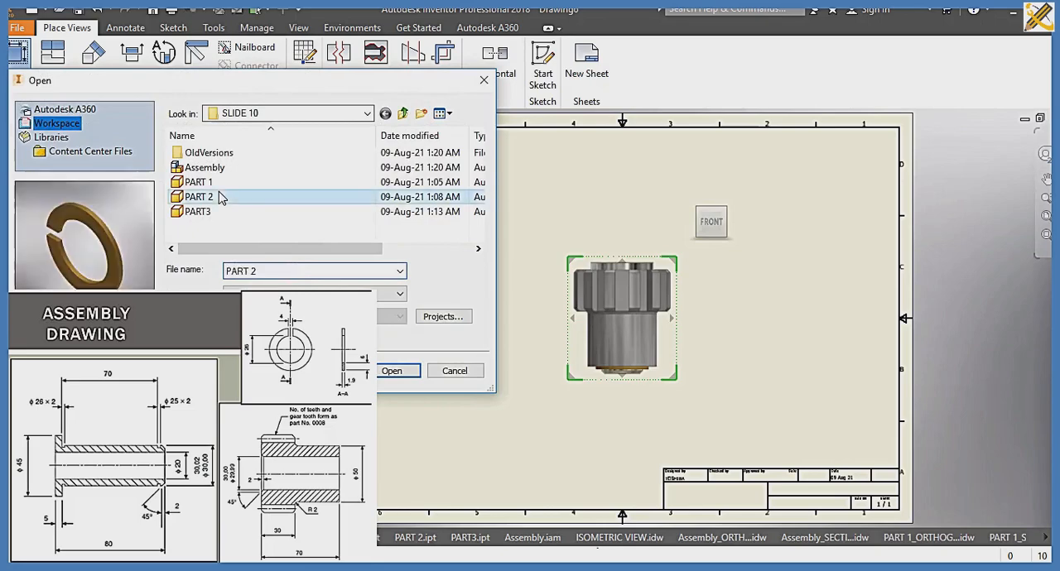
{"action": "left_click", "coordinate": [393, 371]}
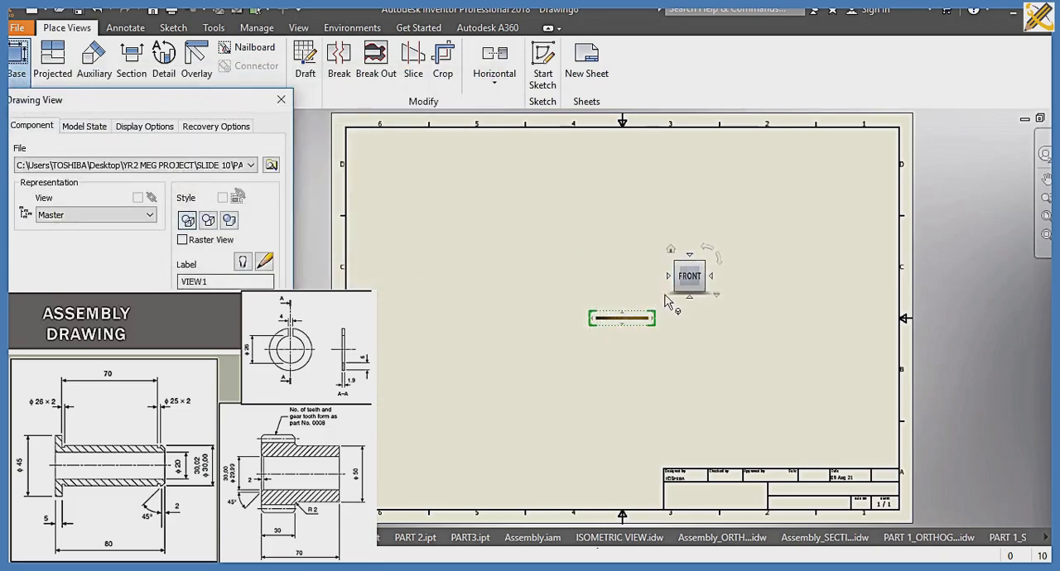
{"action": "left_click_drag", "start_coordinate": [617, 302], "coordinate": [435, 178]}
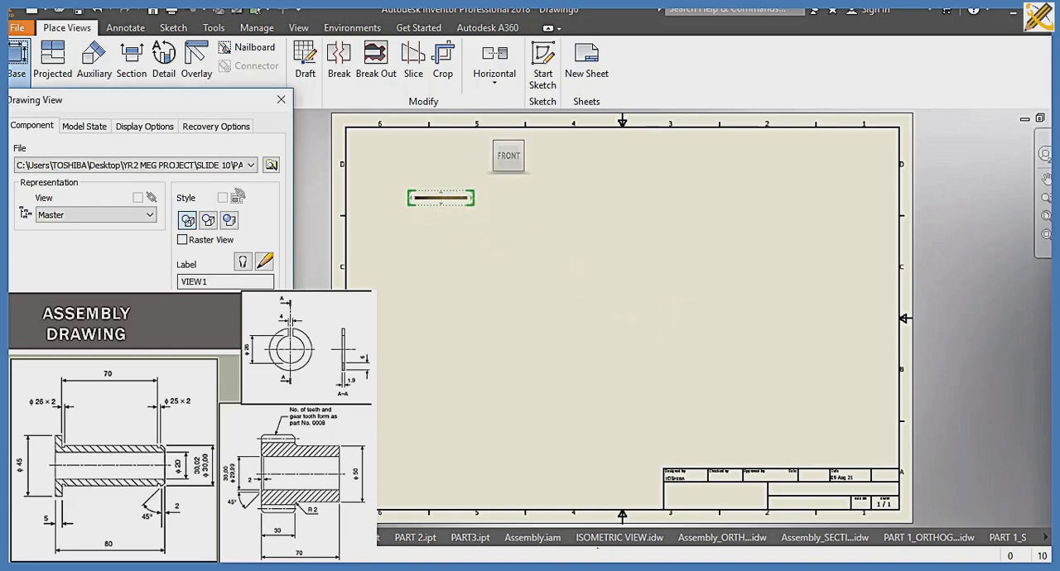
{"action": "left_click", "coordinate": [464, 208]}
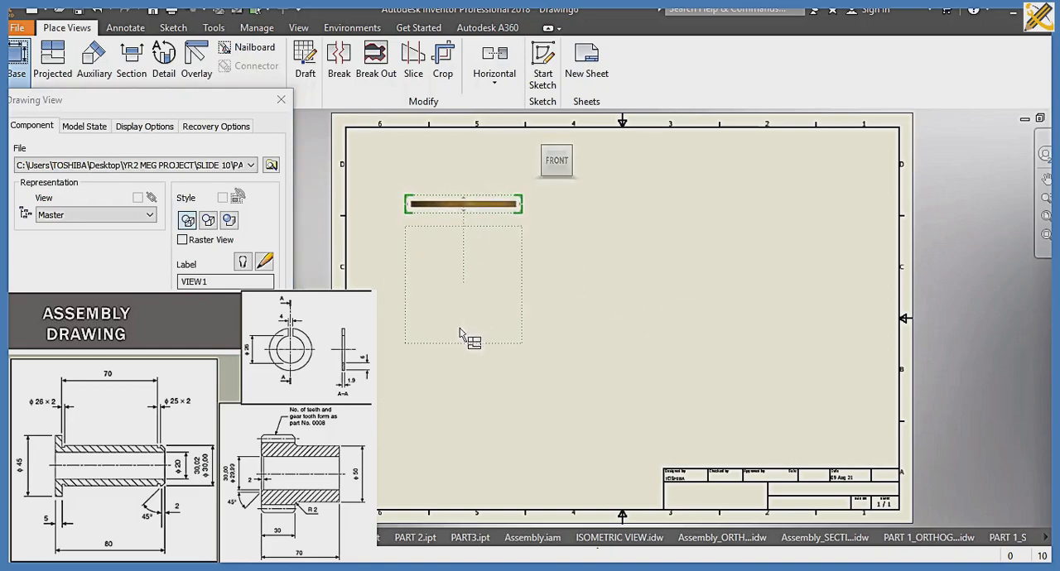
Step: Project the ring's top view below the base view, its side view to the right and an isometric view diagonally, and create the views
{"action": "left_click", "coordinate": [469, 383]}
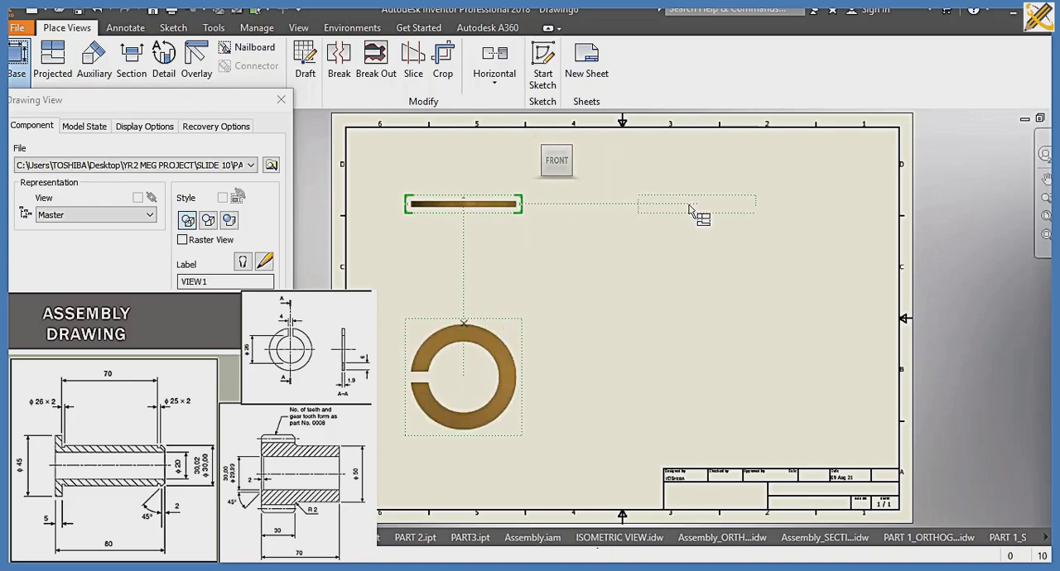
{"action": "left_click", "coordinate": [688, 210]}
{"action": "left_click", "coordinate": [757, 361]}
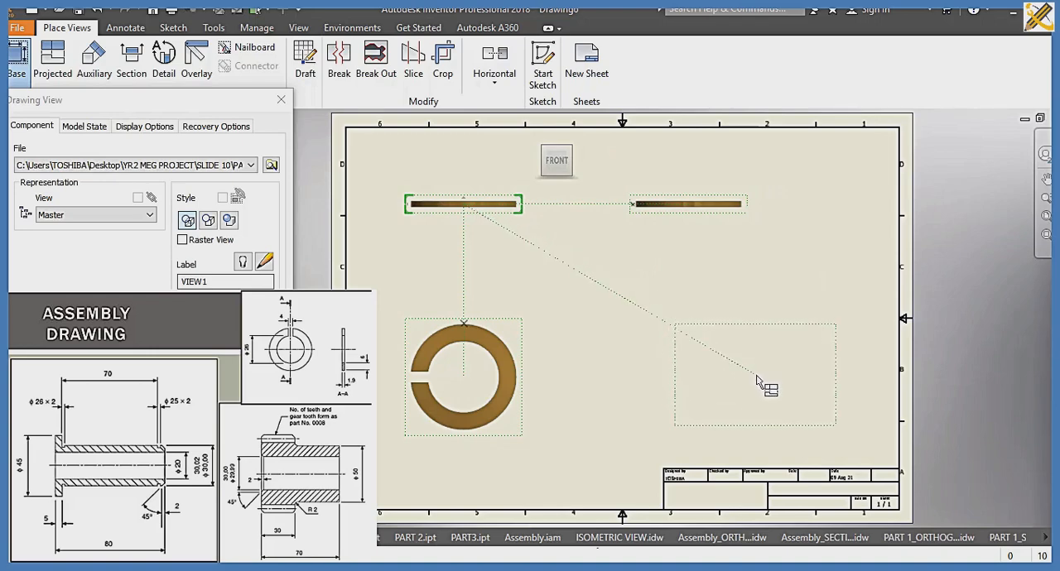
{"action": "left_click", "coordinate": [189, 356]}
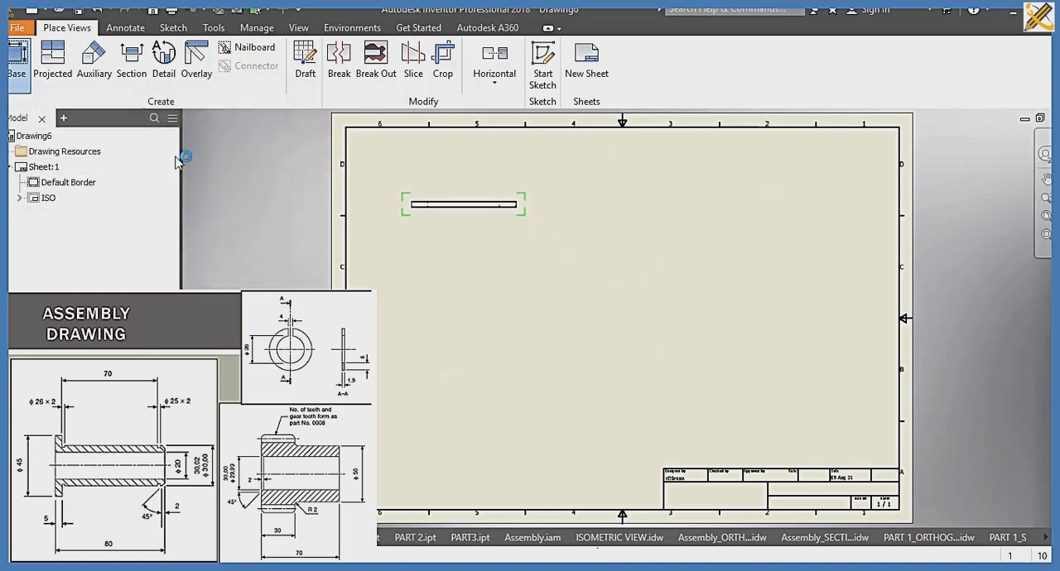
{"action": "left_click", "coordinate": [126, 28]}
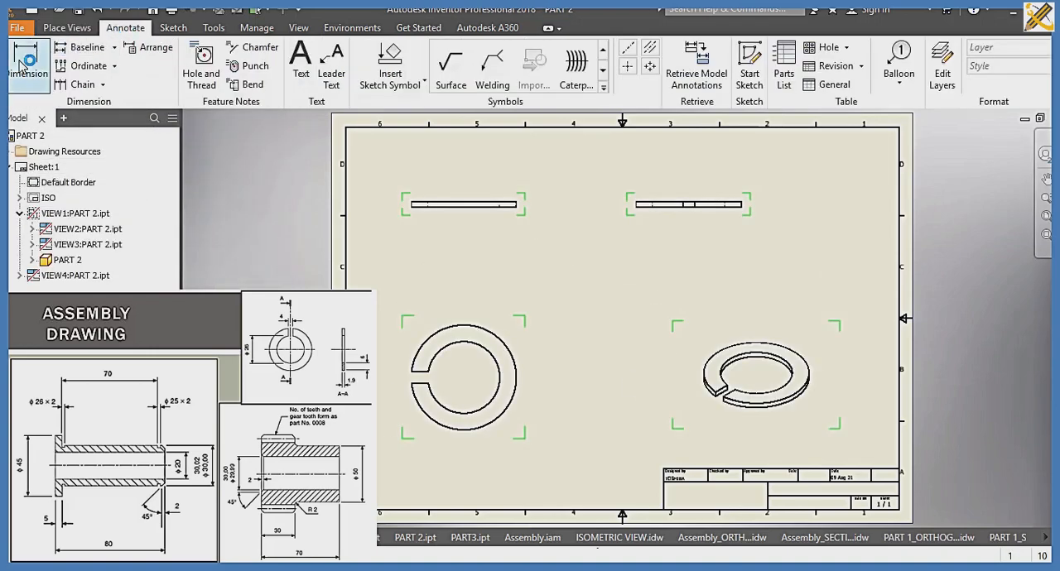
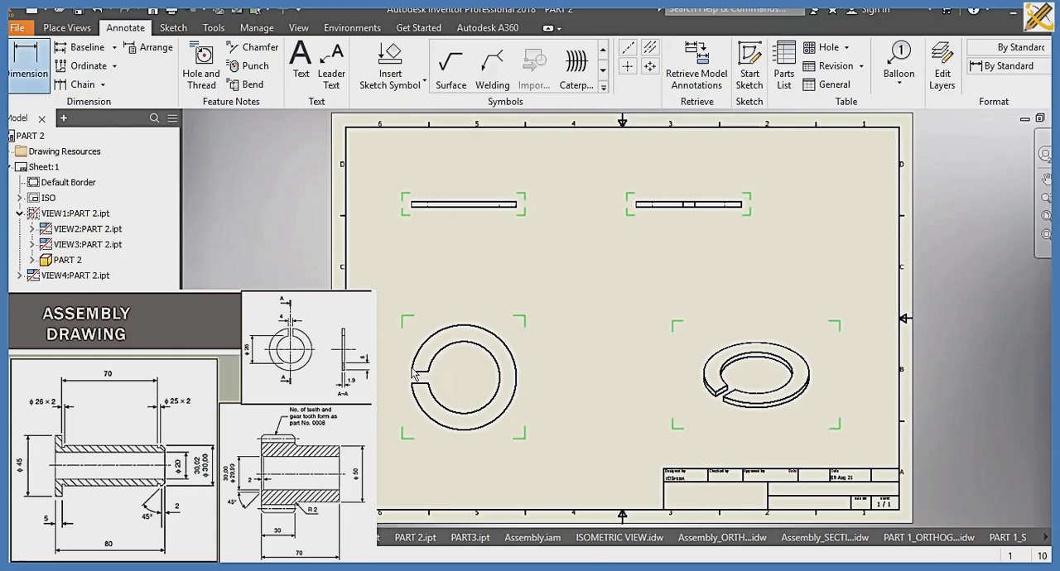
Step: Dimension the outer and inner radii of the split ring in its circular view
{"action": "left_click", "coordinate": [21, 74]}
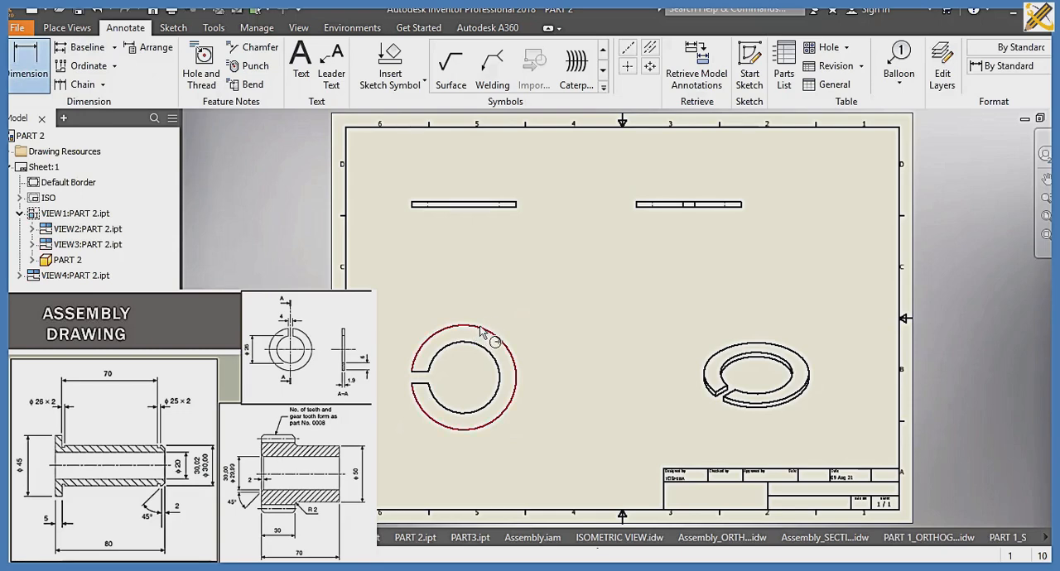
{"action": "left_click", "coordinate": [482, 329]}
{"action": "left_click", "coordinate": [552, 323]}
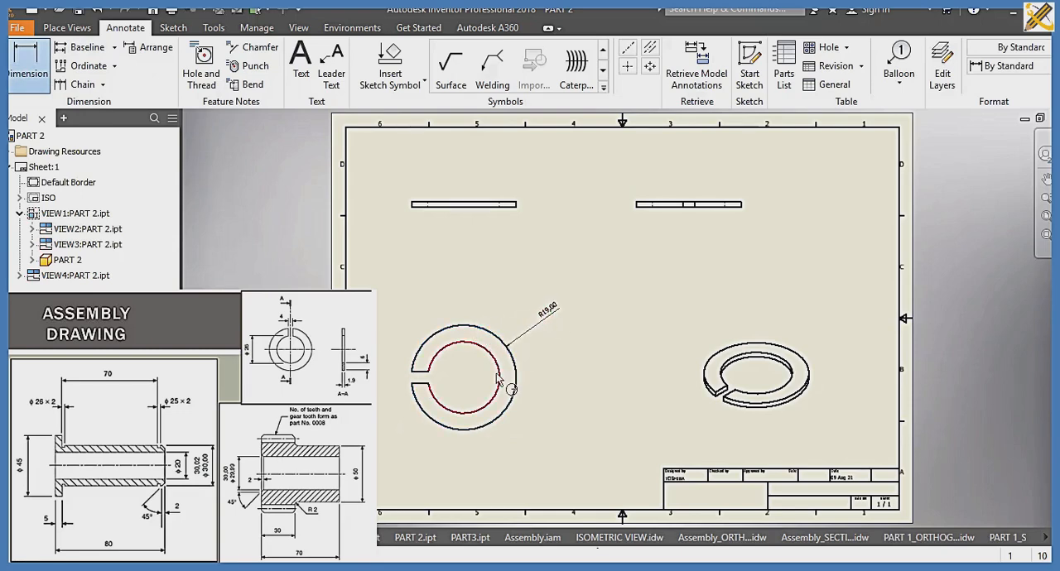
{"action": "left_click", "coordinate": [500, 376]}
{"action": "left_click", "coordinate": [569, 360]}
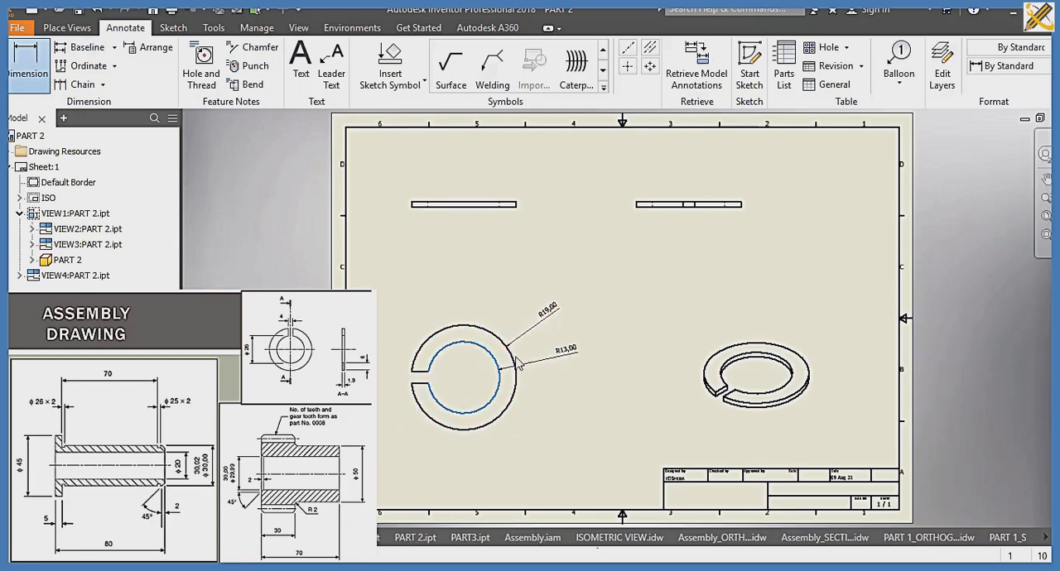
{"action": "left_click", "coordinate": [412, 373]}
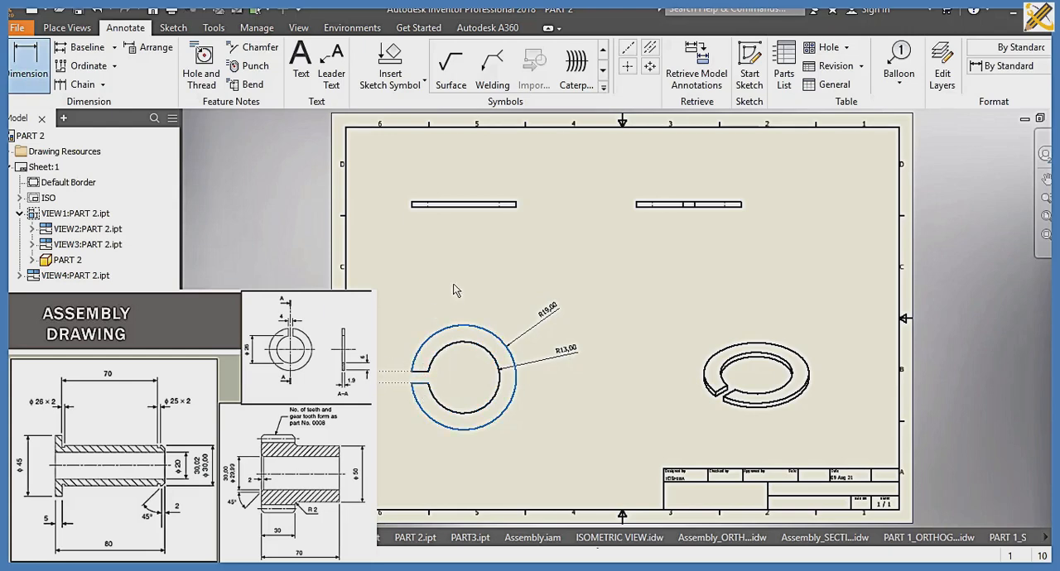
{"action": "key", "text": "Escape"}
Step: Dimension the ring's thickness at the left end of the base view above the circular view
{"action": "scroll", "coordinate": [402, 212], "scroll_direction": "up", "scroll_amount": 5}
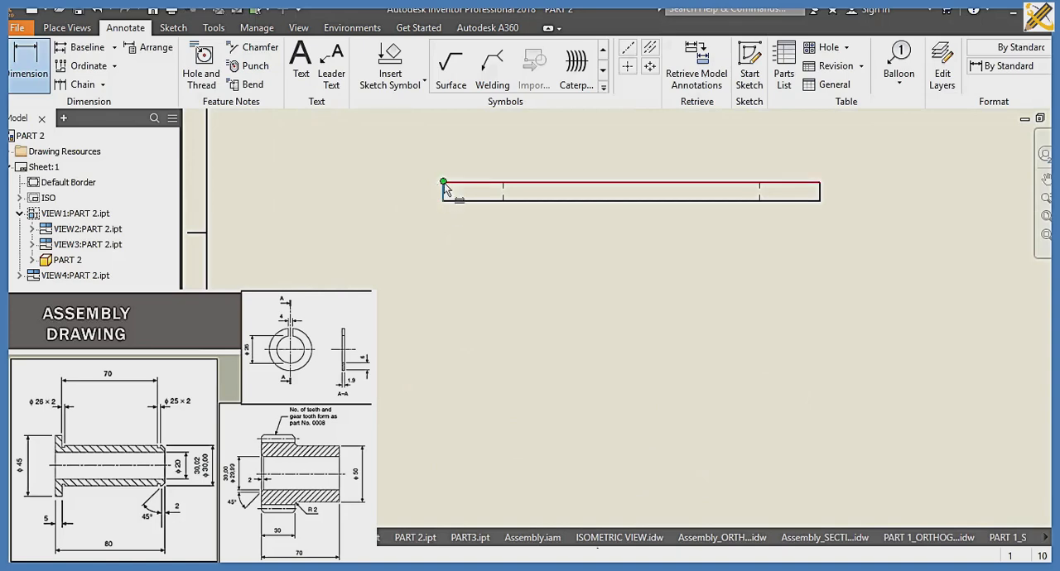
{"action": "left_click", "coordinate": [443, 183]}
{"action": "left_click", "coordinate": [448, 279]}
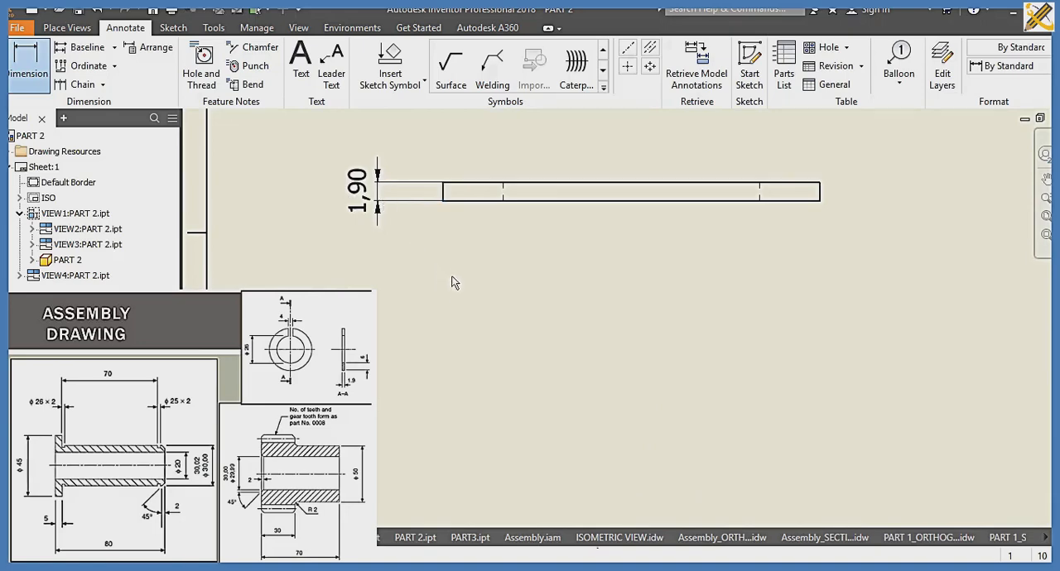
{"action": "scroll", "coordinate": [455, 279], "scroll_direction": "down", "scroll_amount": 3}
{"action": "middle_click_drag", "start_coordinate": [464, 213], "coordinate": [316, 259]}
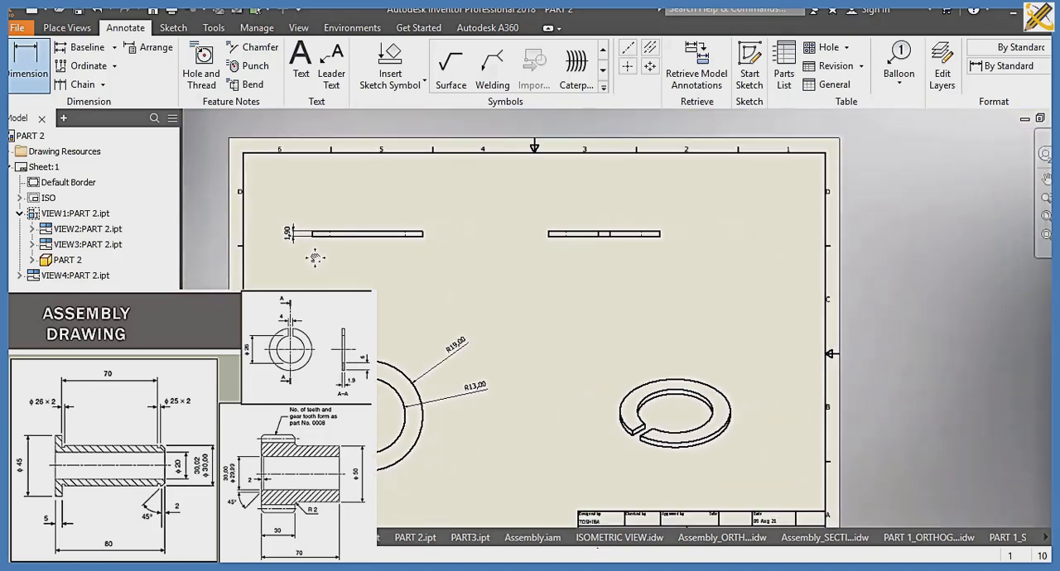
{"action": "scroll", "coordinate": [316, 248], "scroll_direction": "down", "scroll_amount": 1}
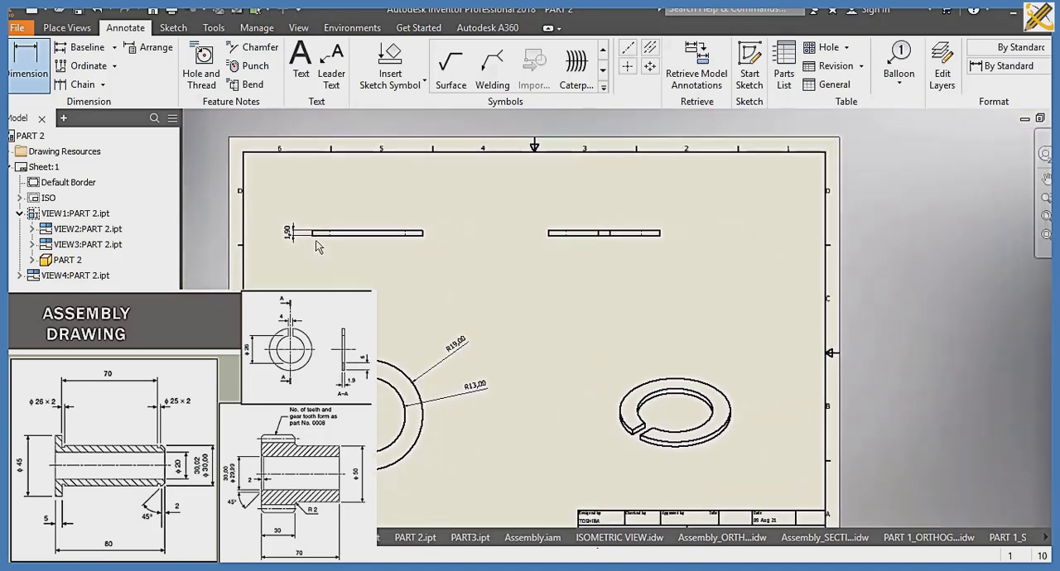
Step: Set the Default (ISO) dimension style to a period decimal marker with linear and angular precision 0
{"action": "left_click", "coordinate": [256, 28]}
{"action": "left_click", "coordinate": [247, 58]}
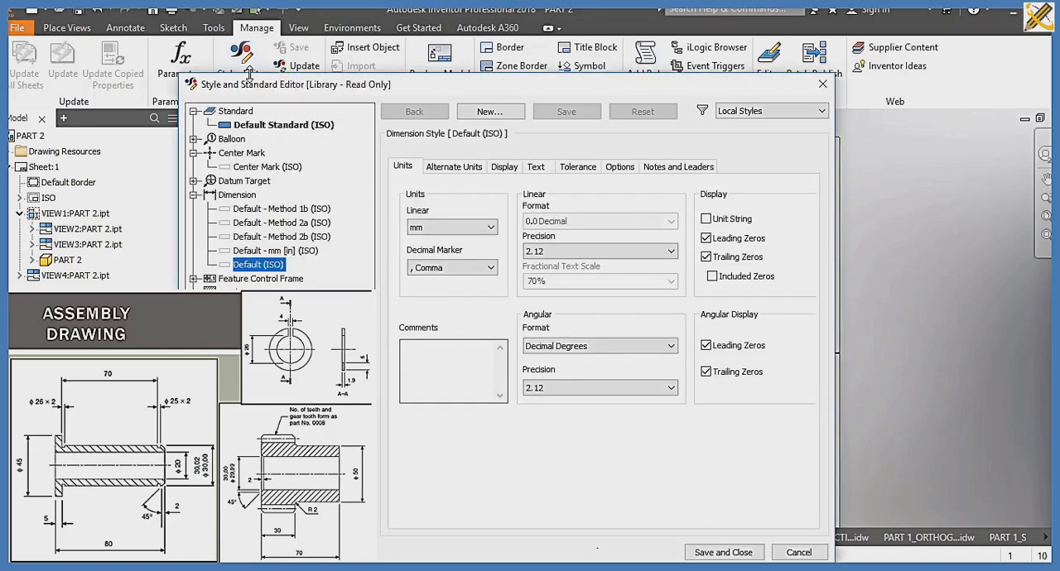
{"action": "left_click", "coordinate": [451, 267]}
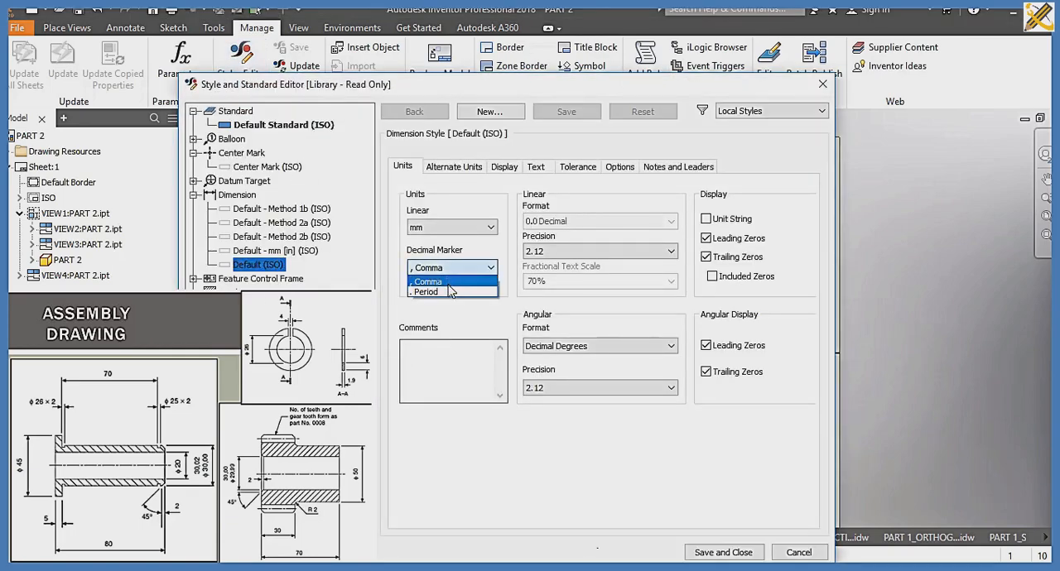
{"action": "left_click", "coordinate": [451, 287]}
{"action": "left_click", "coordinate": [542, 251]}
{"action": "left_click", "coordinate": [542, 261]}
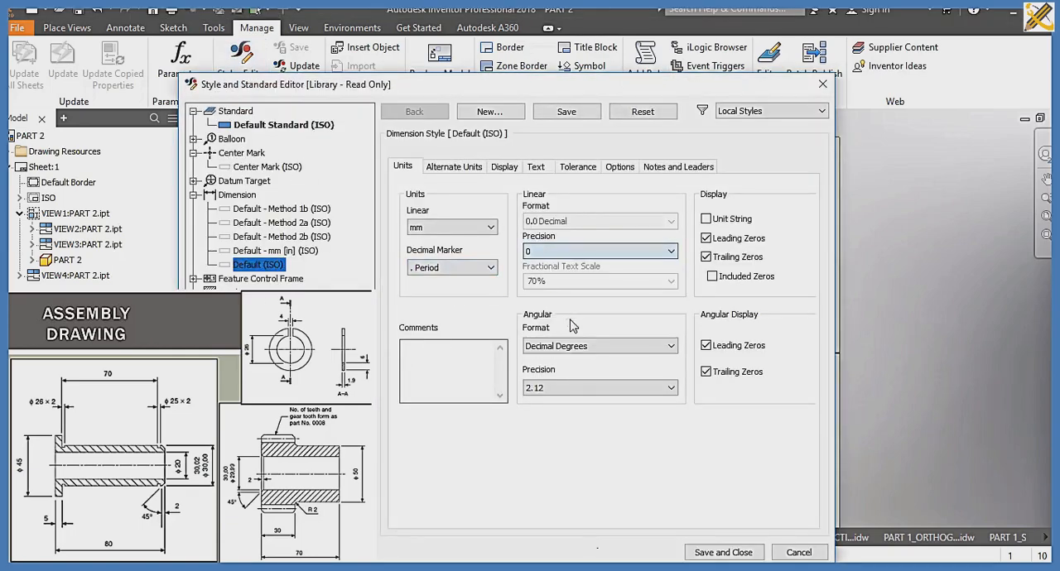
{"action": "left_click", "coordinate": [570, 387]}
{"action": "left_click", "coordinate": [568, 402]}
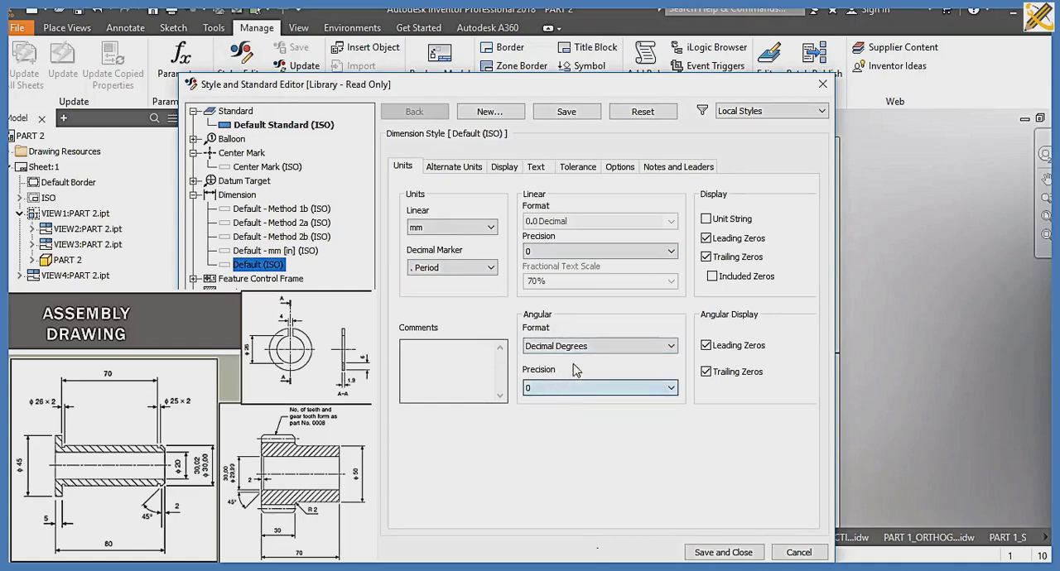
Step: Set the dimension style's origin offset to 2 mm
{"action": "left_click", "coordinate": [507, 170]}
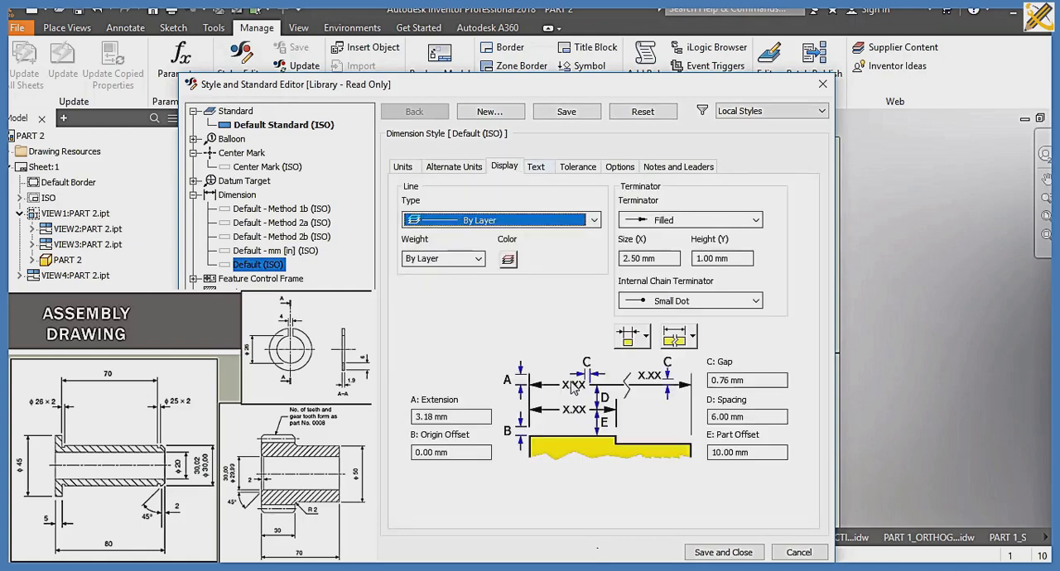
{"action": "left_click", "coordinate": [450, 453]}
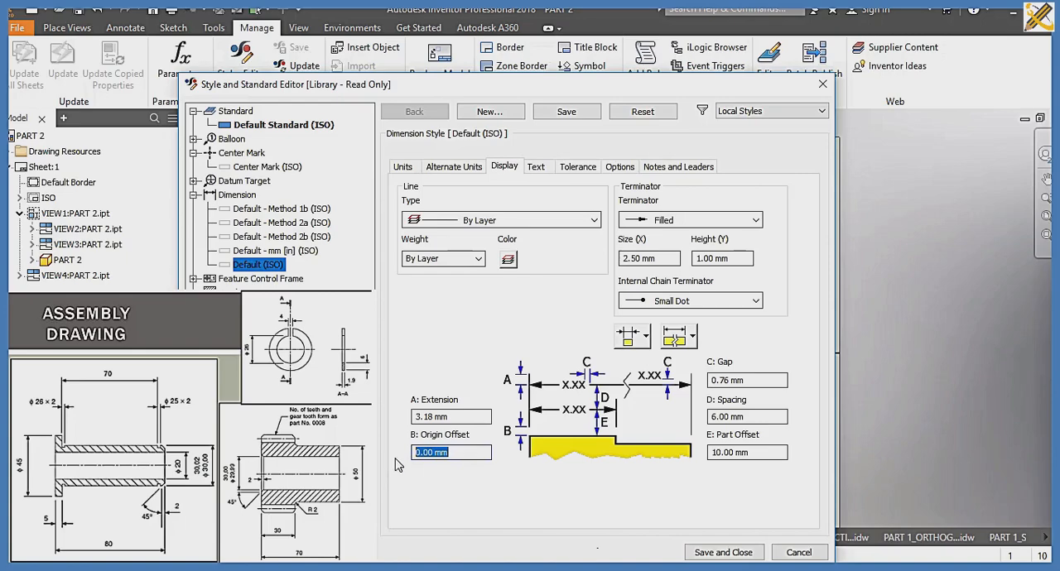
{"action": "type", "text": "2"}
{"action": "left_click", "coordinate": [654, 258]}
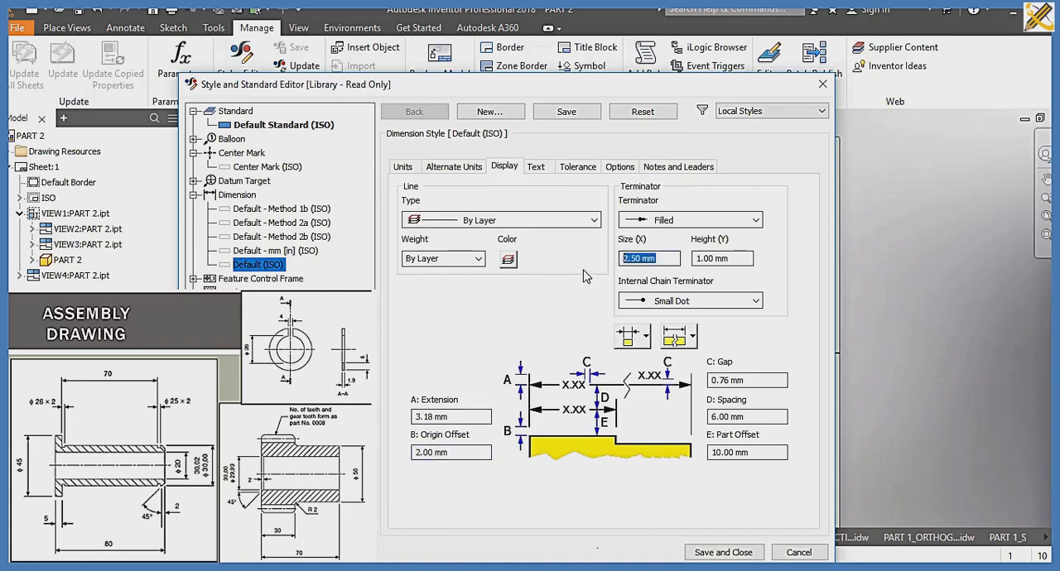
Step: Set the text of aligned and vertical linear dimensions to horizontal inline orientation in the dimension style
{"action": "left_click", "coordinate": [537, 168]}
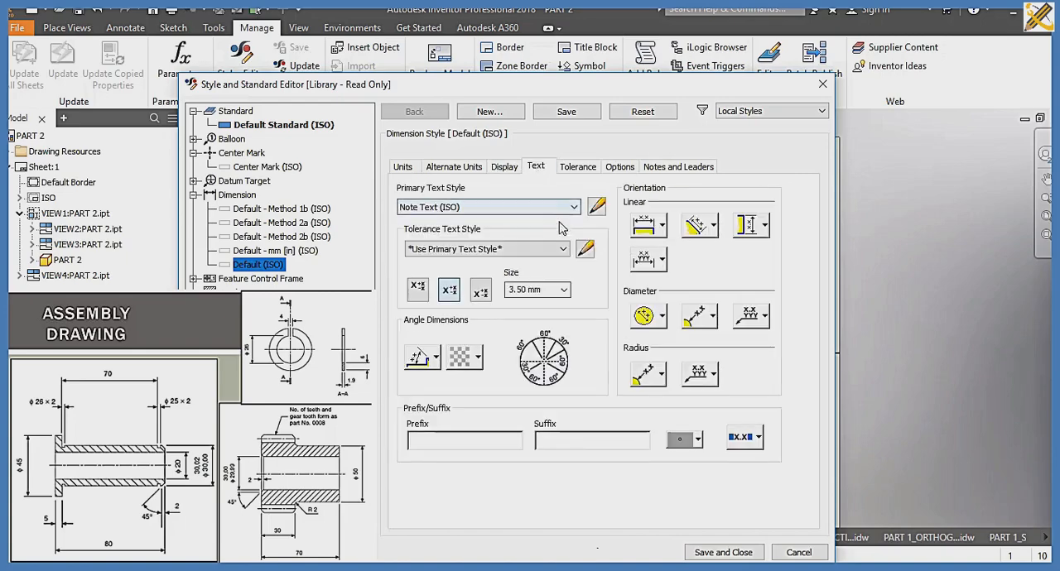
{"action": "left_click", "coordinate": [698, 225]}
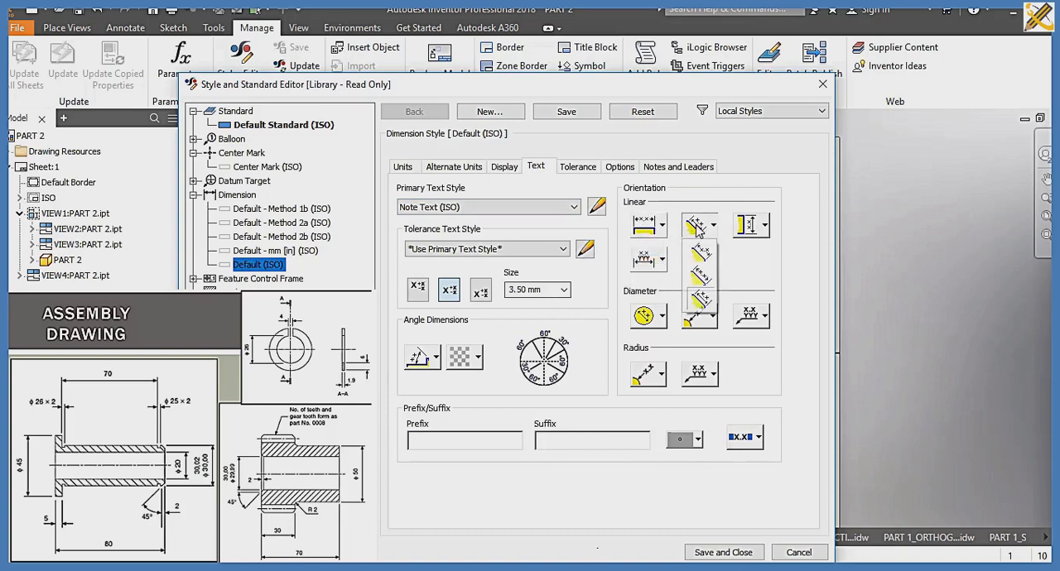
{"action": "left_click", "coordinate": [712, 252]}
{"action": "left_click", "coordinate": [750, 226]}
{"action": "left_click", "coordinate": [751, 251]}
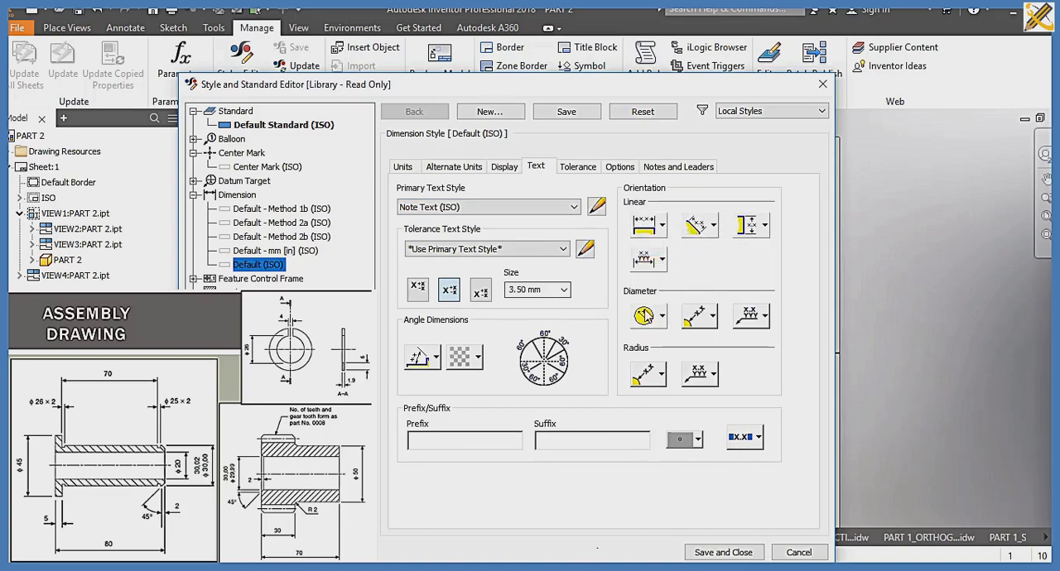
Step: Set diameter dimension text to horizontal orientation with inline leader text in the dimension style
{"action": "left_click", "coordinate": [645, 315]}
{"action": "left_click", "coordinate": [647, 343]}
{"action": "left_click", "coordinate": [699, 316]}
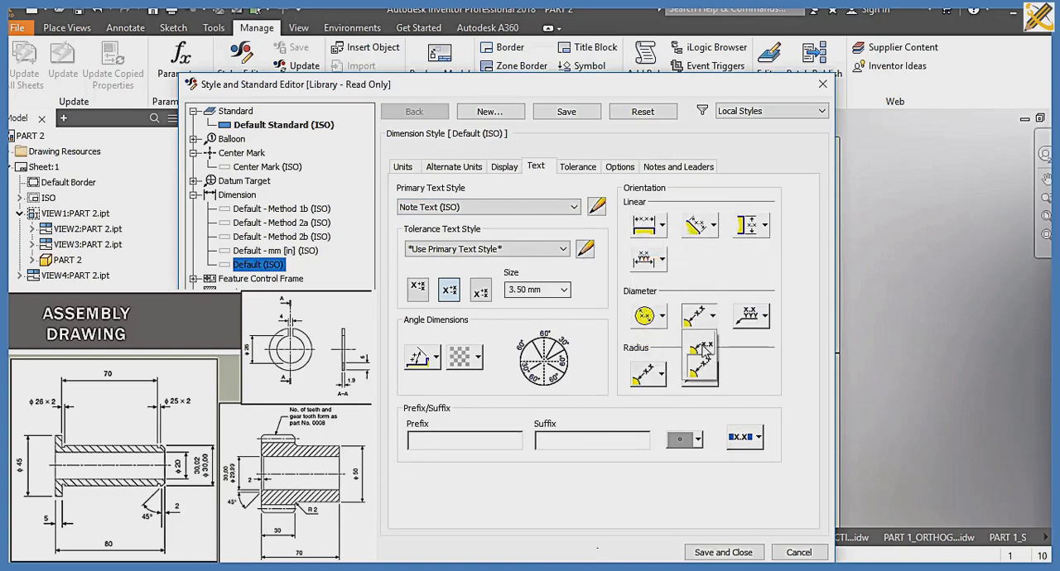
{"action": "left_click", "coordinate": [702, 347]}
{"action": "left_click", "coordinate": [751, 316]}
{"action": "left_click", "coordinate": [753, 344]}
Step: Set radius dimension text to horizontal orientation with inline leader text, and save the dimension style
{"action": "left_click", "coordinate": [713, 374]}
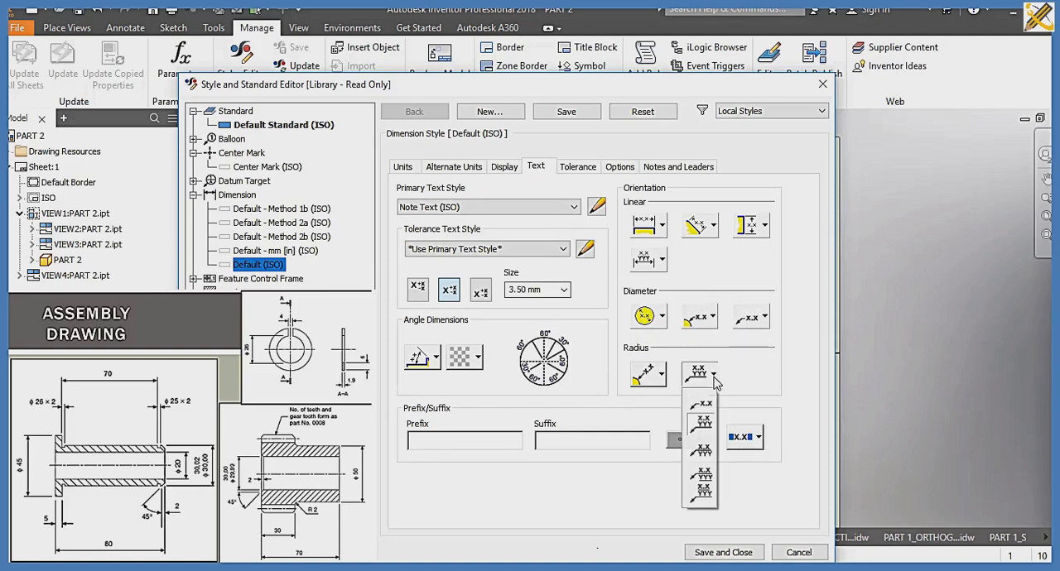
{"action": "left_click", "coordinate": [700, 404]}
{"action": "left_click", "coordinate": [661, 374]}
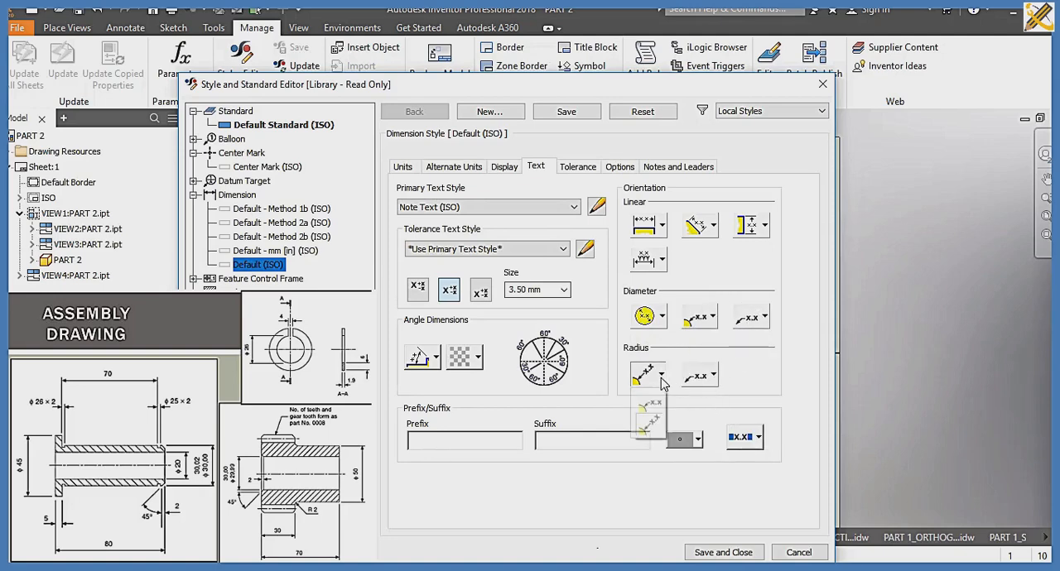
{"action": "left_click", "coordinate": [651, 421]}
{"action": "left_click", "coordinate": [723, 552]}
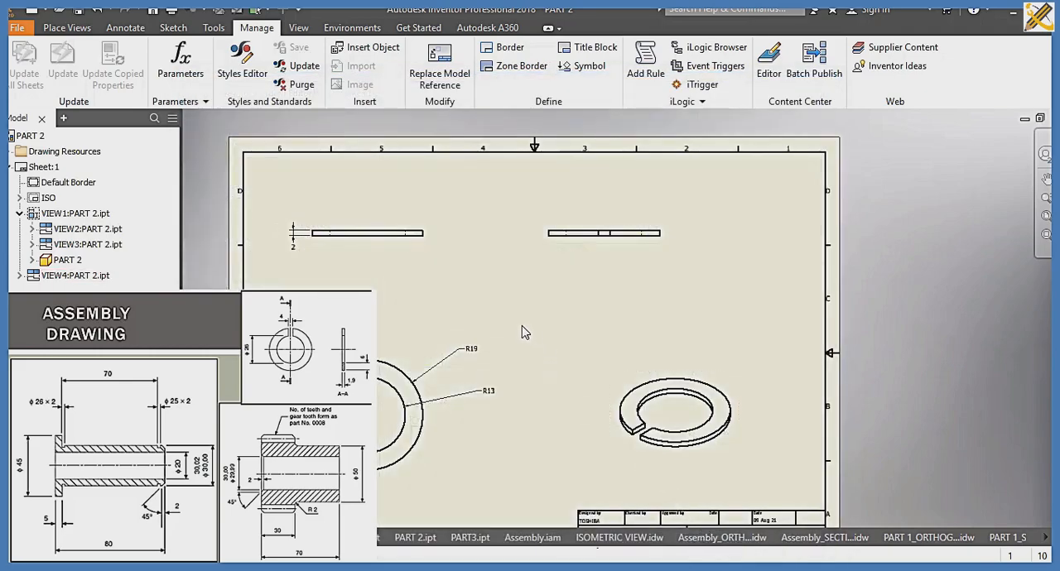
Step: Save the drawing as PART 2_ORTHOGRAPHIC in the SLIDE 10 folder as an Inventor drawing file (.idw)
{"action": "key", "text": "ctrl+s"}
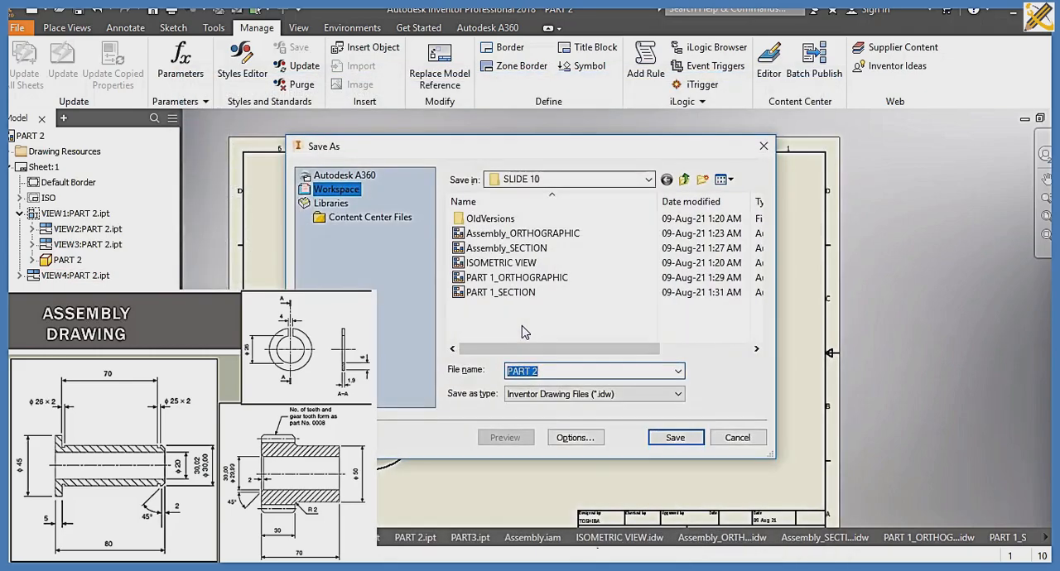
{"action": "type", "text": "_ORTH"}
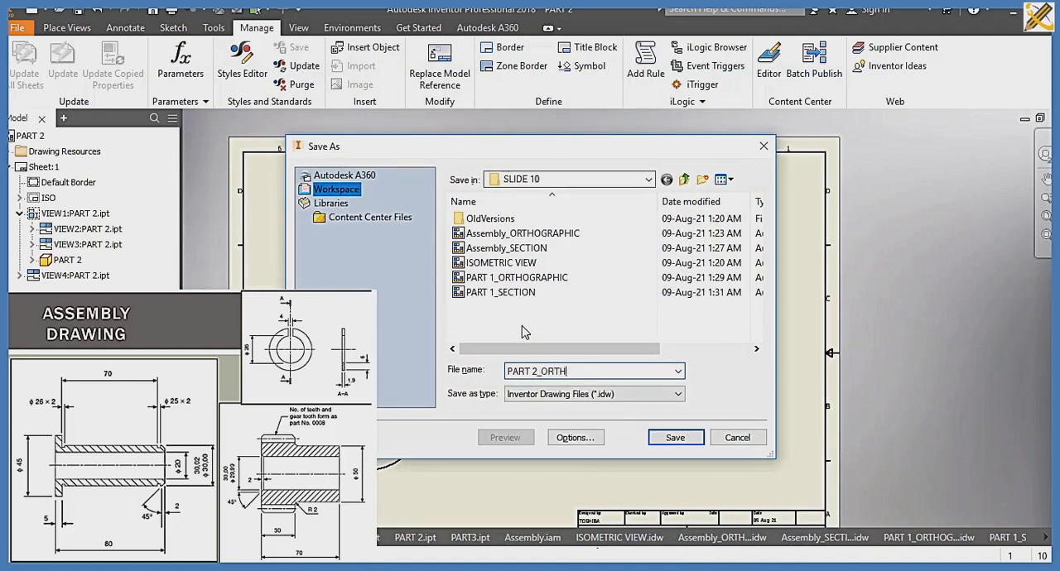
{"action": "type", "text": "OGRAPHIC"}
{"action": "key", "text": "Return"}
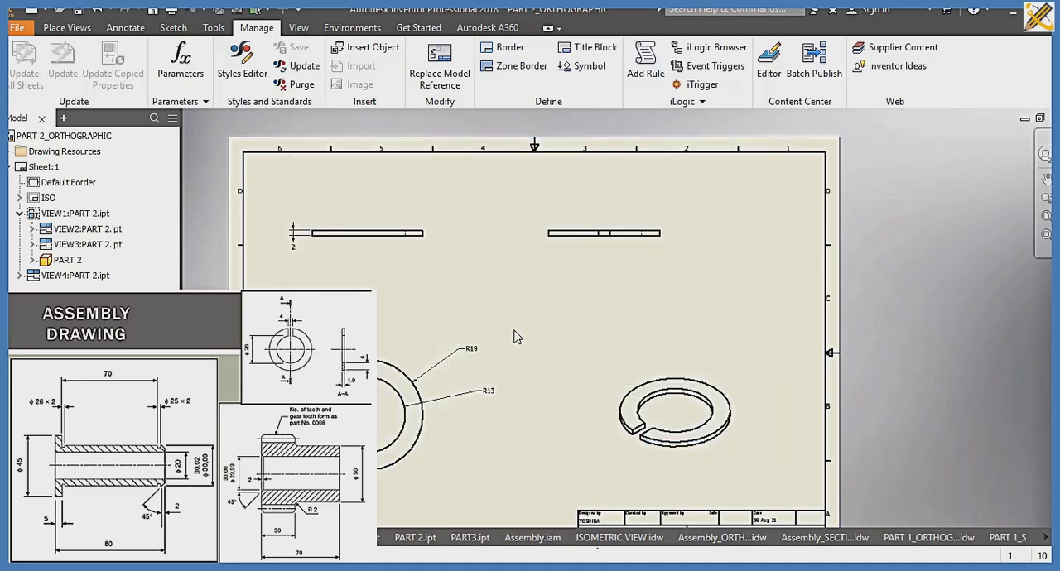
Step: Create a new drawing and load PART 2 from the SLIDE 10 folder as the base view's model
{"action": "key", "text": "ctrl+n"}
{"action": "left_click", "coordinate": [536, 444]}
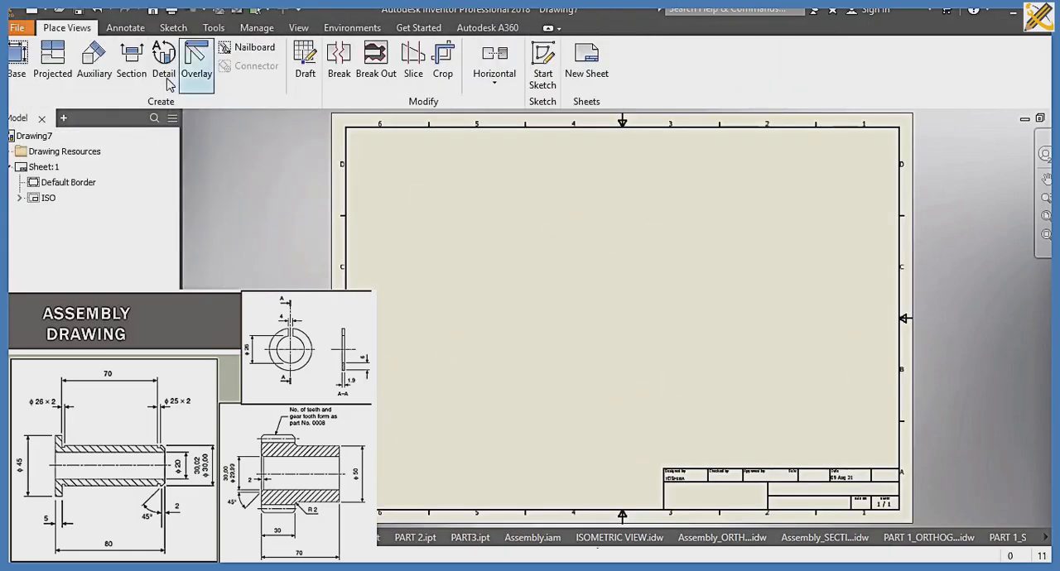
{"action": "left_click", "coordinate": [18, 62]}
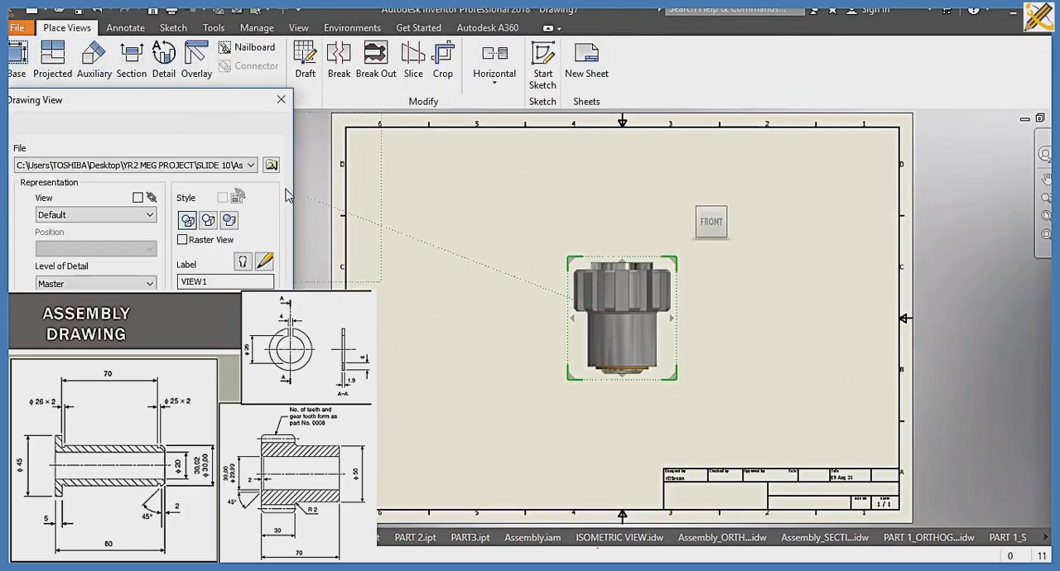
{"action": "left_click", "coordinate": [273, 164]}
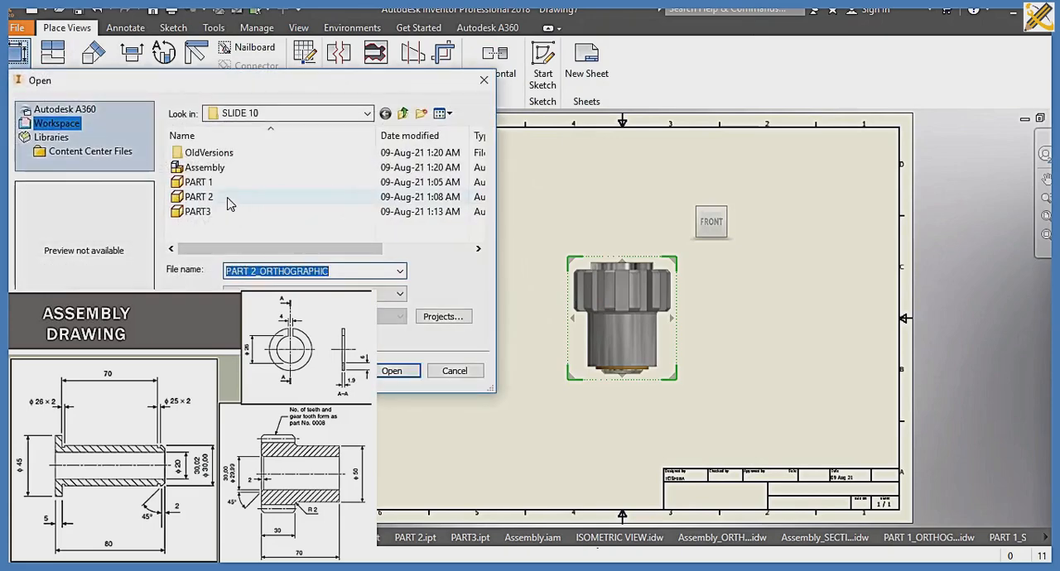
{"action": "left_click", "coordinate": [230, 204]}
{"action": "left_click", "coordinate": [391, 370]}
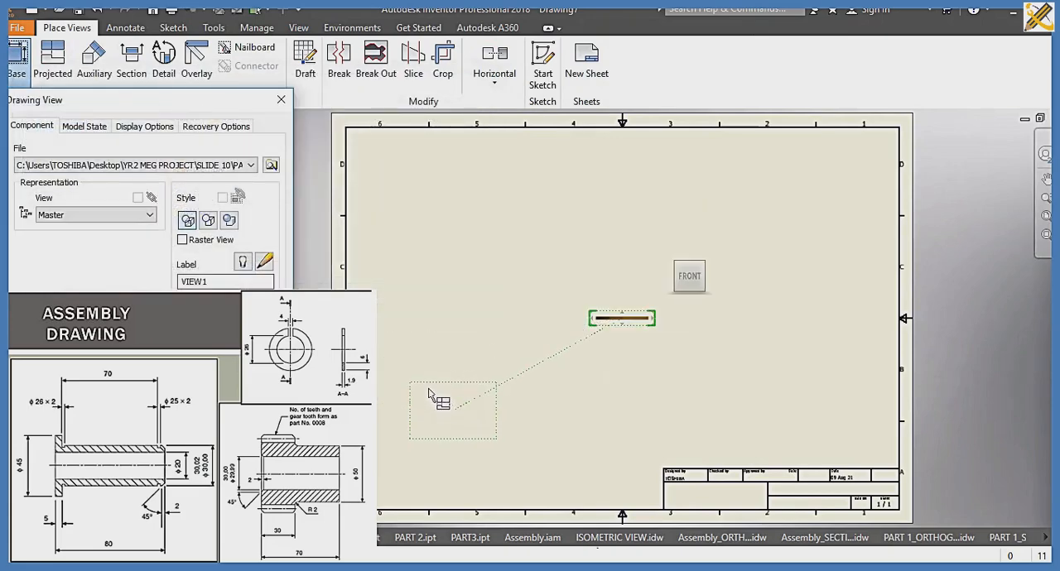
Step: Orient the ring's base view to the top, enlarge it, and create it in the sheet's lower-left area
{"action": "left_click", "coordinate": [691, 255]}
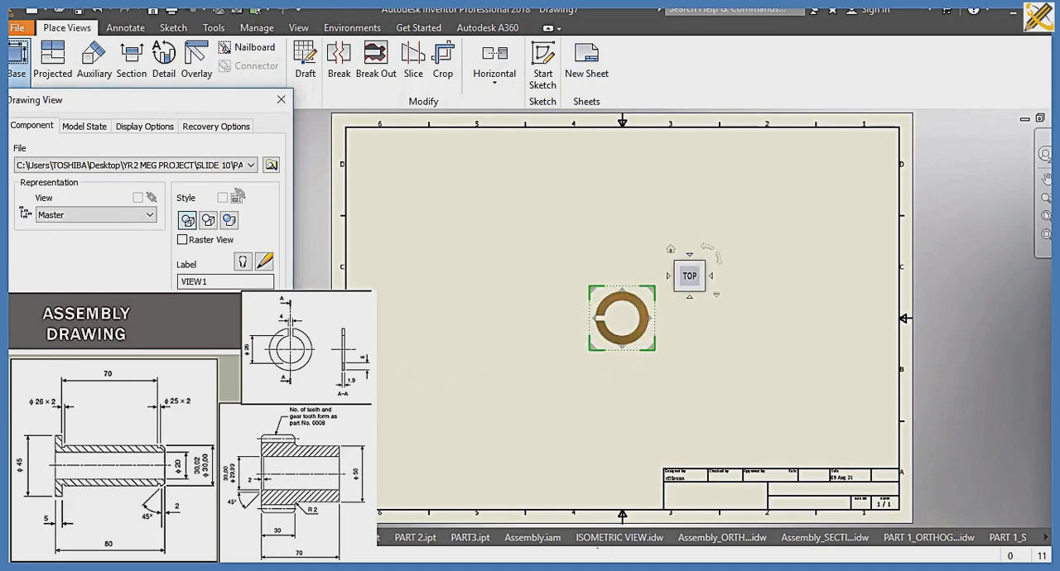
{"action": "left_click", "coordinate": [217, 352]}
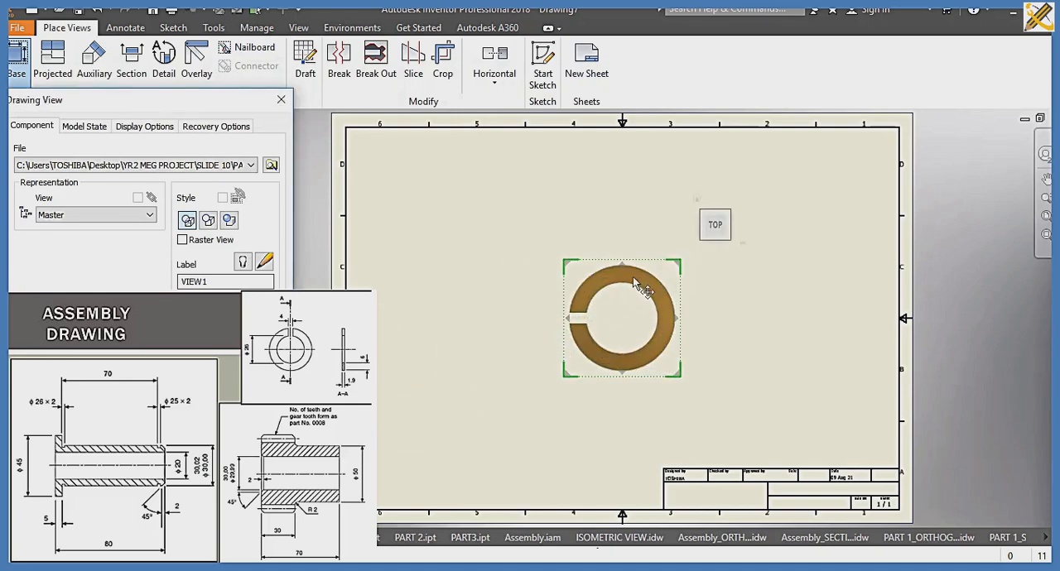
{"action": "mouse_move", "coordinate": [636, 279]}
{"action": "left_mouse_down"}
{"action": "mouse_move", "coordinate": [491, 392]}
{"action": "mouse_move", "coordinate": [495, 356]}
{"action": "left_mouse_up"}
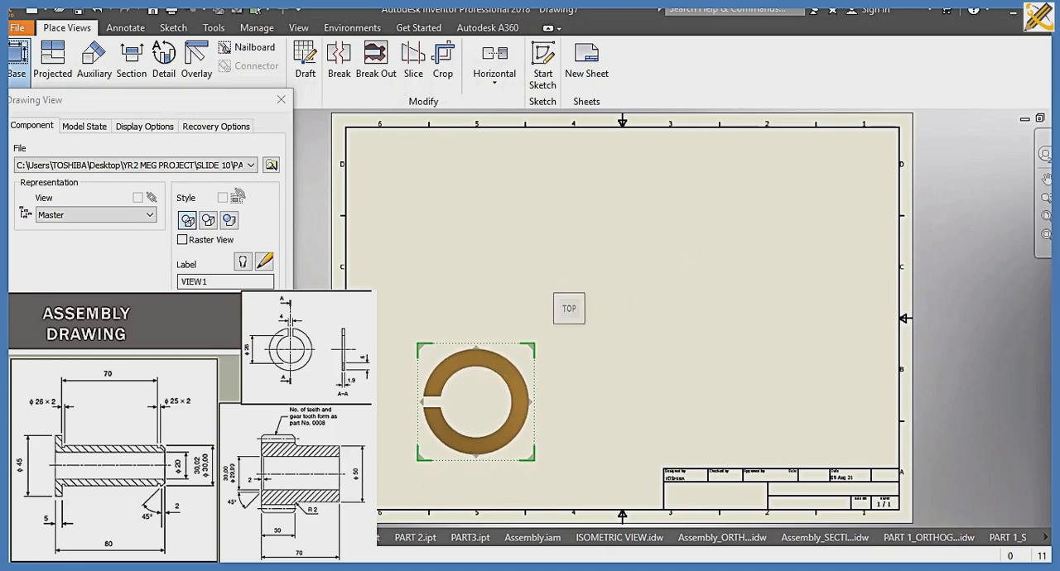
{"action": "left_click", "coordinate": [184, 369]}
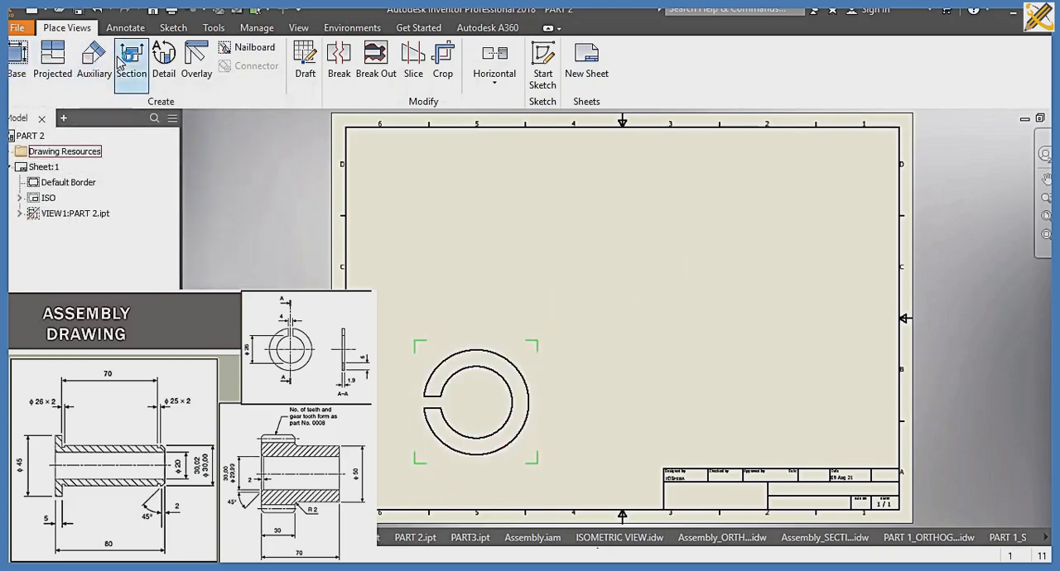
{"action": "left_click", "coordinate": [124, 59]}
{"action": "left_click", "coordinate": [416, 403]}
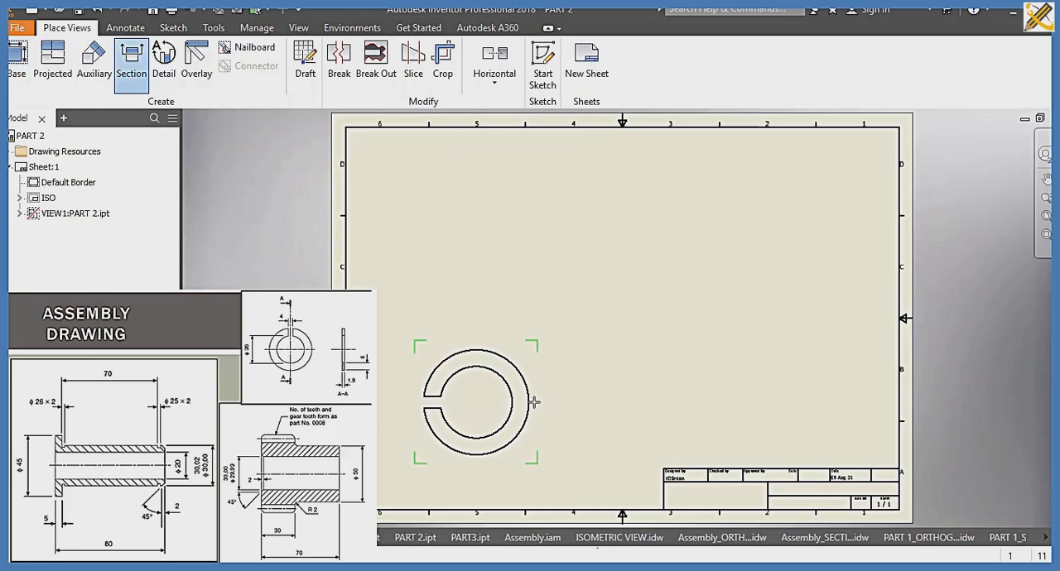
{"action": "left_click", "coordinate": [534, 349]}
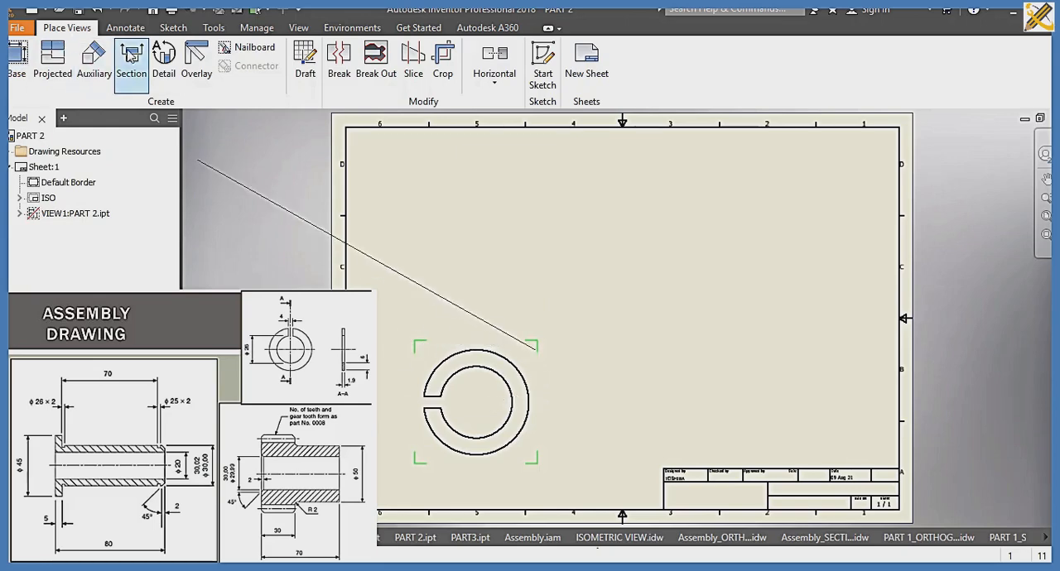
Step: Section the ring's base view along a horizontal cutting line through its gap and place the section view above it near the sheet's upper edge
{"action": "left_click", "coordinate": [131, 64]}
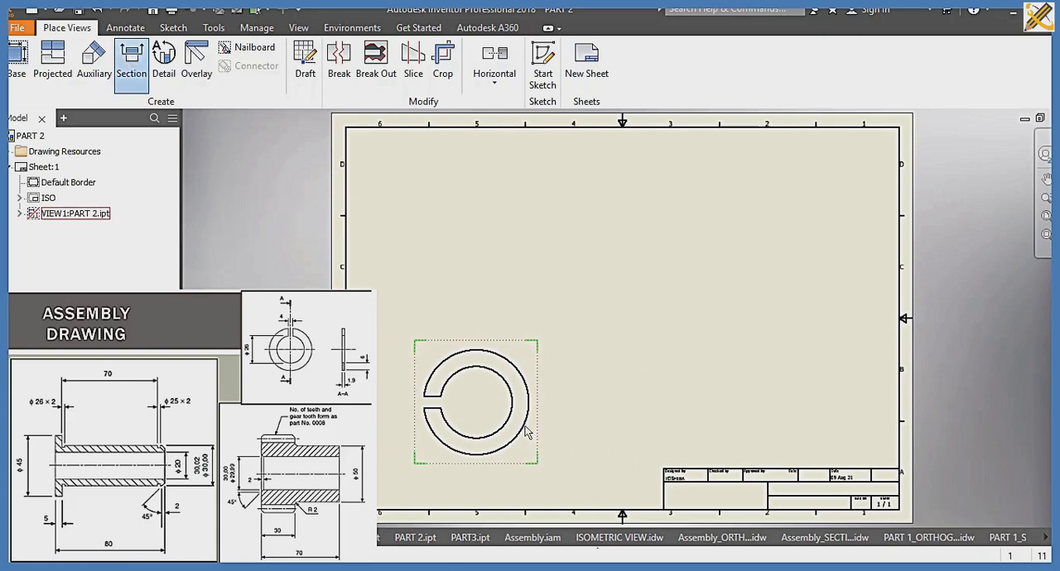
{"action": "left_click", "coordinate": [537, 403]}
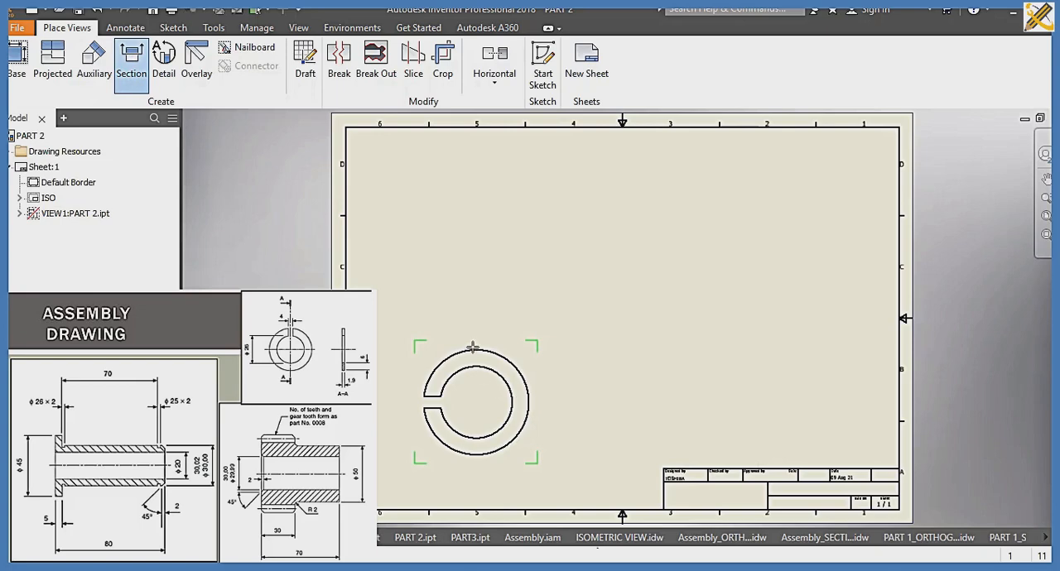
{"action": "left_click", "coordinate": [538, 400]}
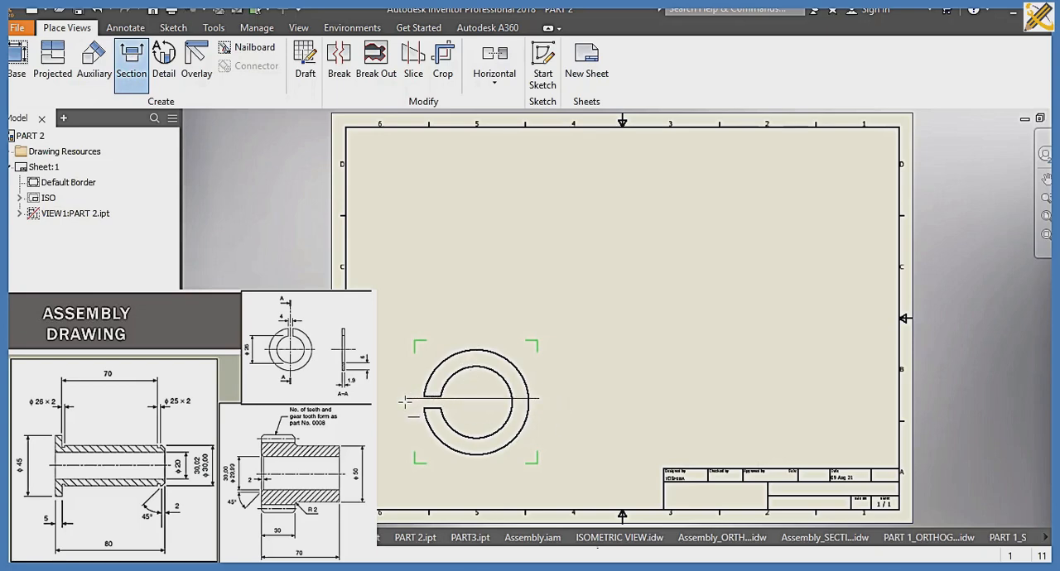
{"action": "right_click", "coordinate": [467, 389]}
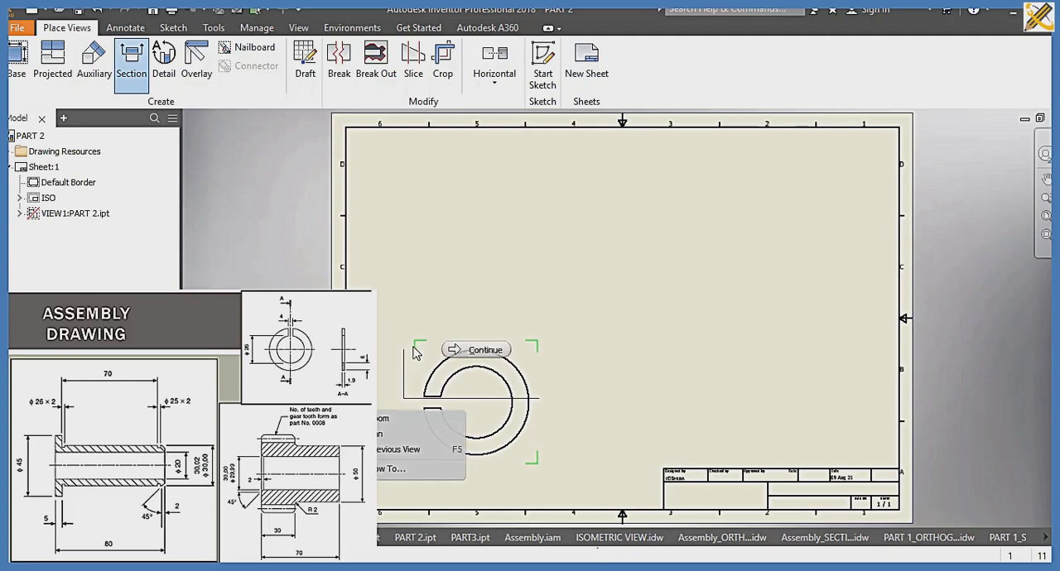
{"action": "left_click", "coordinate": [472, 349]}
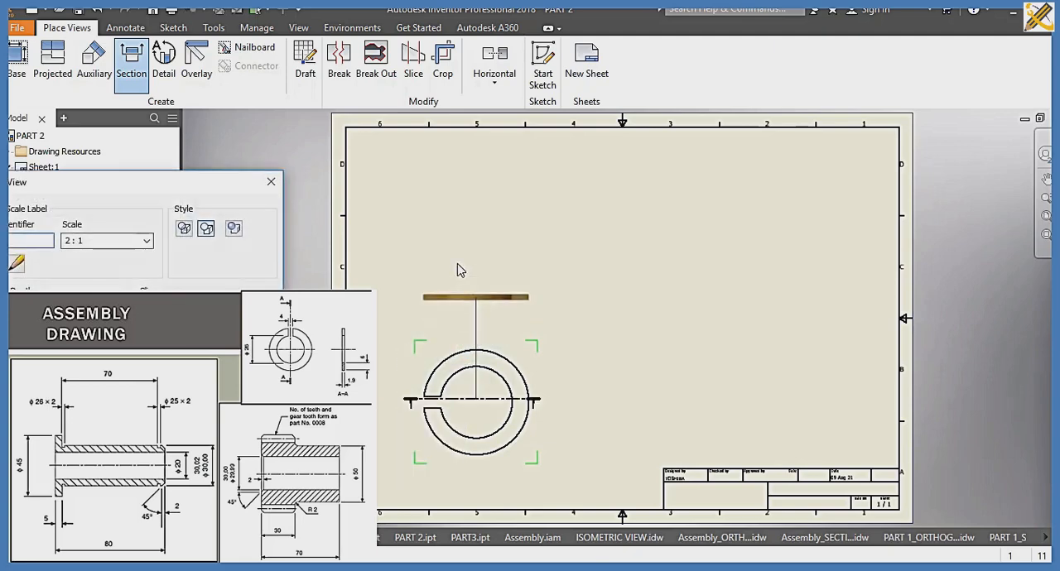
{"action": "left_click", "coordinate": [443, 196]}
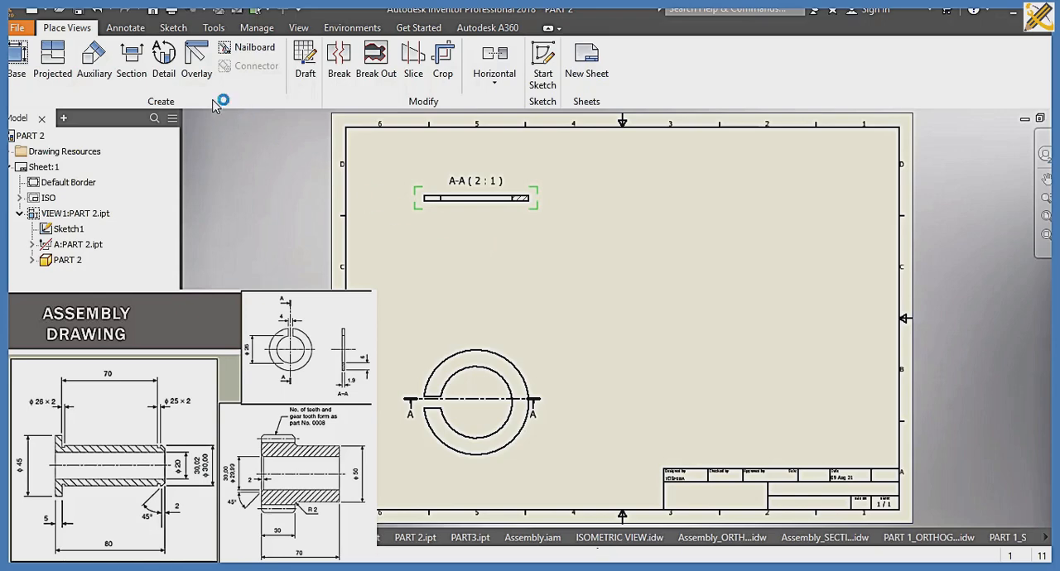
{"action": "left_click", "coordinate": [131, 62]}
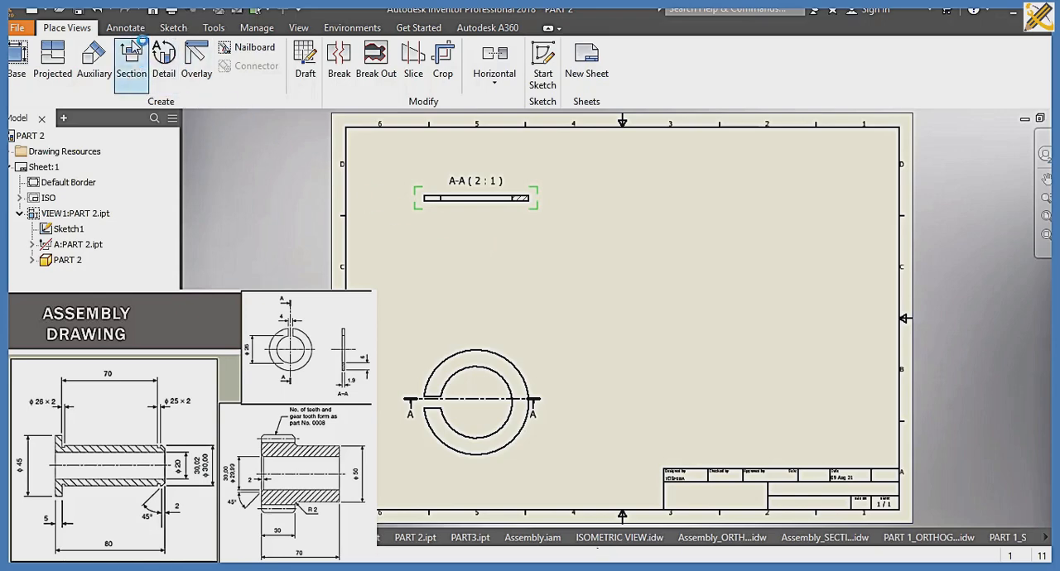
Step: Dimension the radii of the ring's outer and inner arcs in the base view, placing both outside its upper-right side
{"action": "left_click", "coordinate": [125, 27]}
{"action": "left_click", "coordinate": [36, 81]}
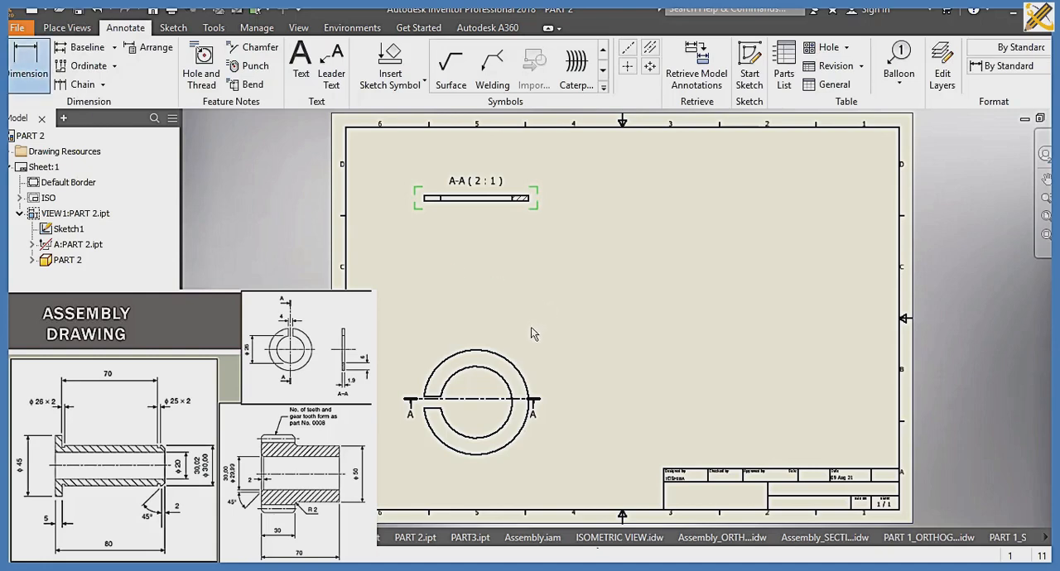
{"action": "left_click", "coordinate": [516, 364]}
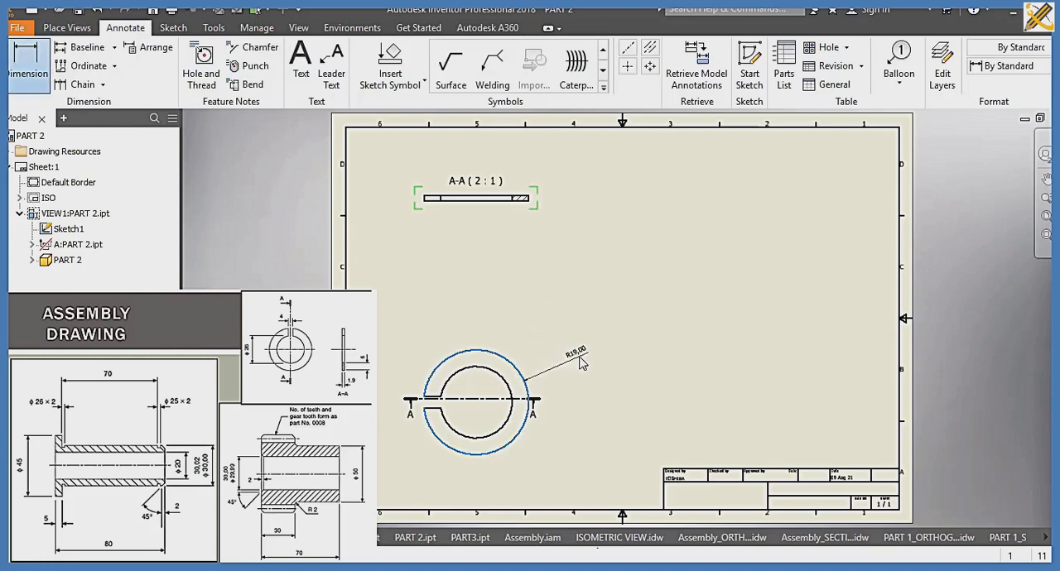
{"action": "left_click", "coordinate": [583, 363]}
{"action": "left_click", "coordinate": [498, 372]}
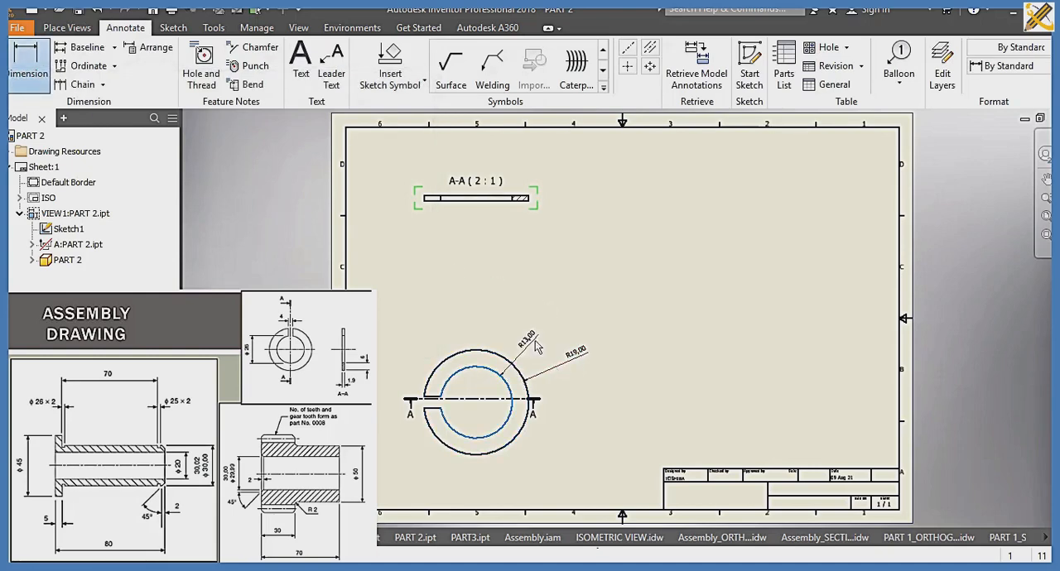
{"action": "left_click", "coordinate": [538, 344]}
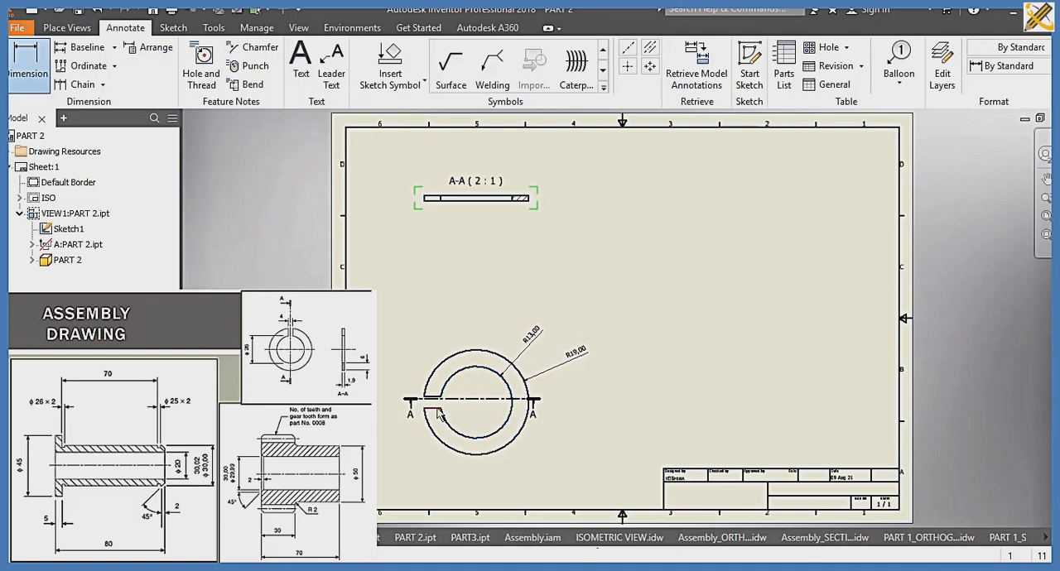
Step: Dimension the width of the ring's gap in the base view and the ring's thickness at the hatched end of the section view
{"action": "left_click", "coordinate": [431, 406]}
{"action": "left_click", "coordinate": [433, 397]}
{"action": "scroll", "coordinate": [503, 248], "scroll_direction": "up", "scroll_amount": 3}
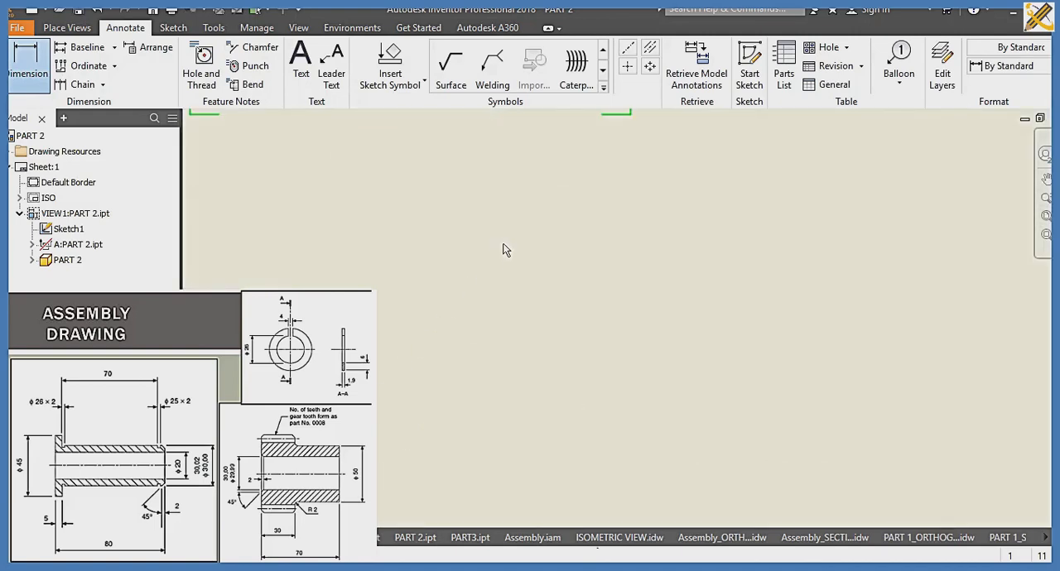
{"action": "middle_click_drag", "start_coordinate": [502, 249], "coordinate": [522, 307]}
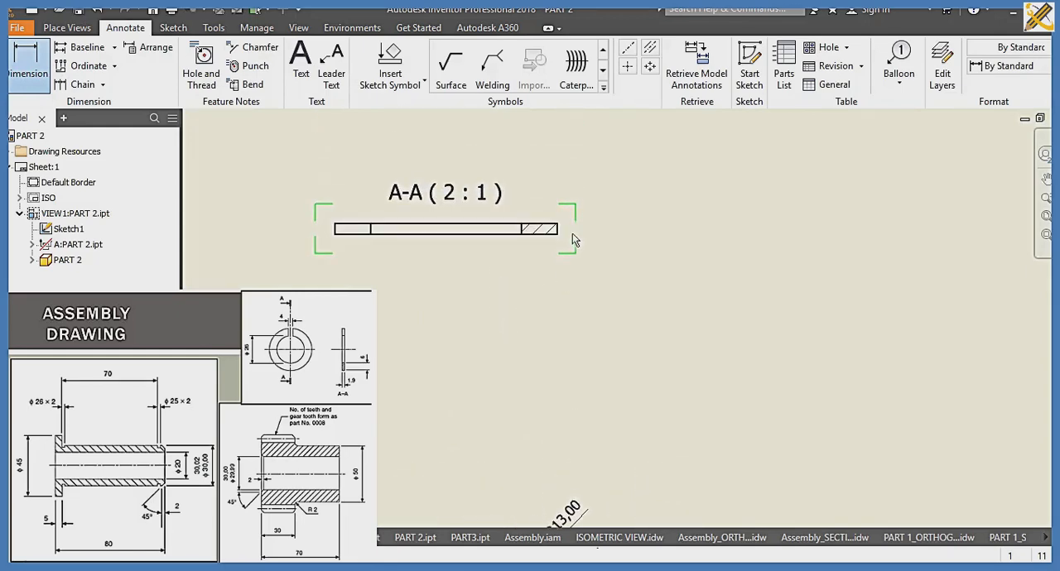
{"action": "scroll", "coordinate": [555, 235], "scroll_direction": "up", "scroll_amount": 2}
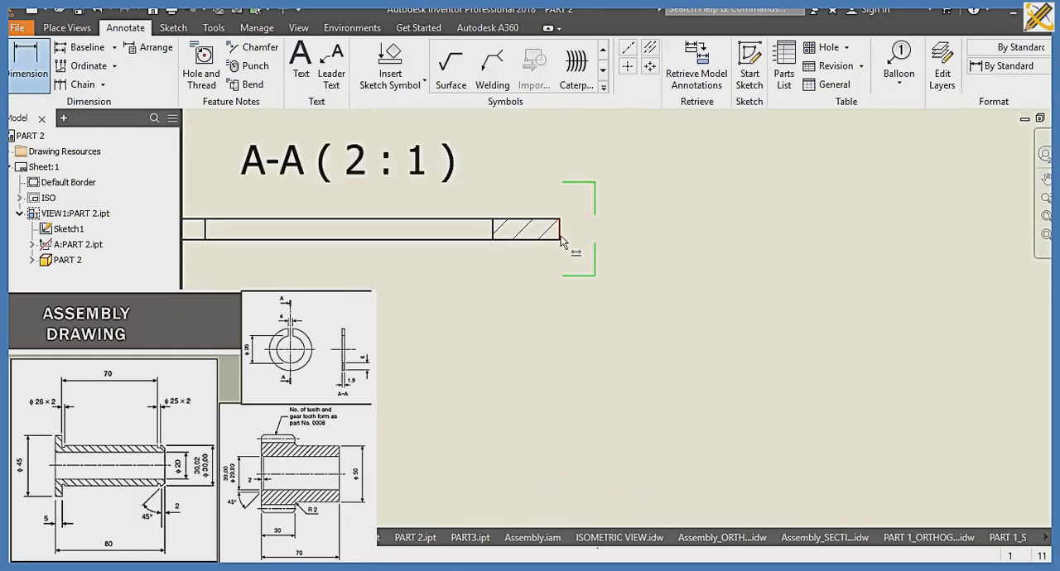
{"action": "left_click", "coordinate": [560, 220]}
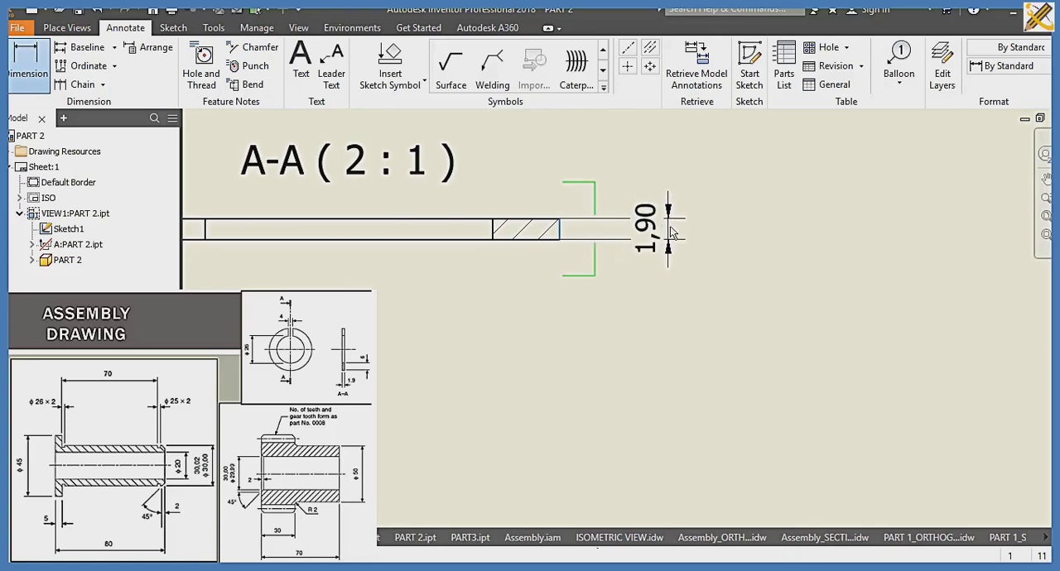
{"action": "left_click", "coordinate": [1045, 216]}
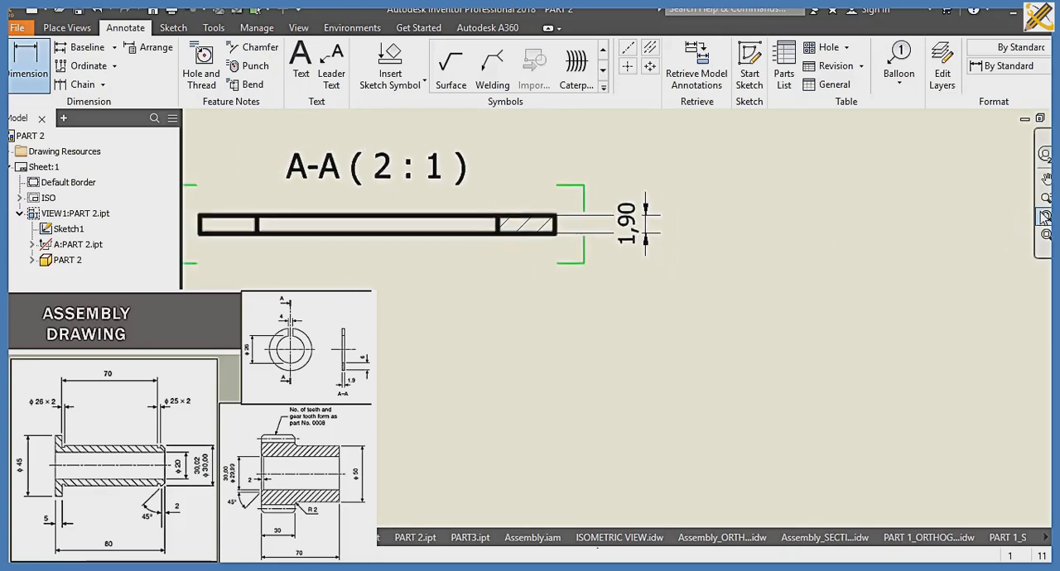
Step: Save the drawing as PART 2_SECTION in the SLIDE 10 folder as an Inventor drawing file (.idw)
{"action": "left_click", "coordinate": [257, 28]}
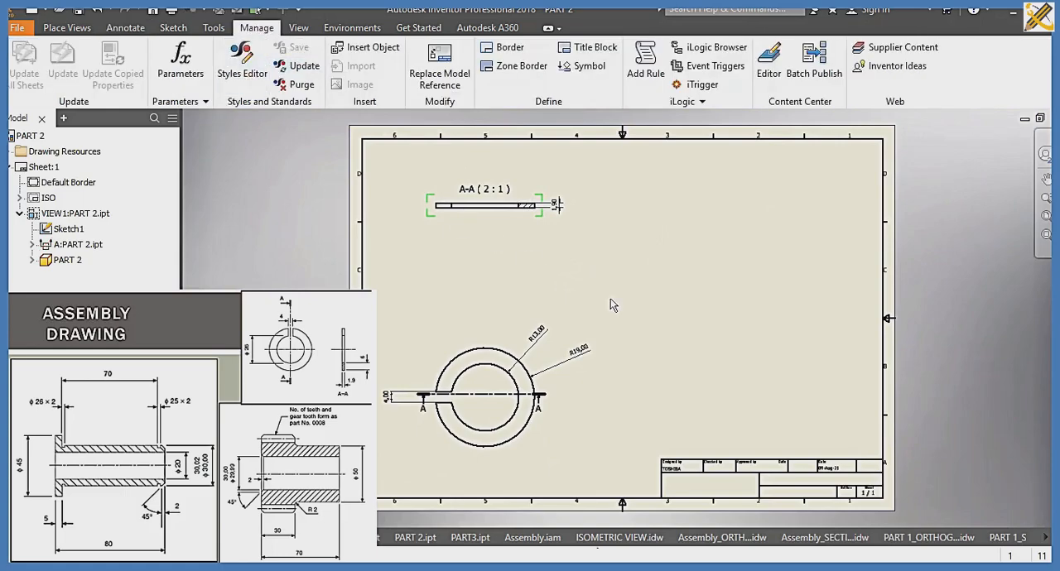
{"action": "key", "text": "ctrl+s"}
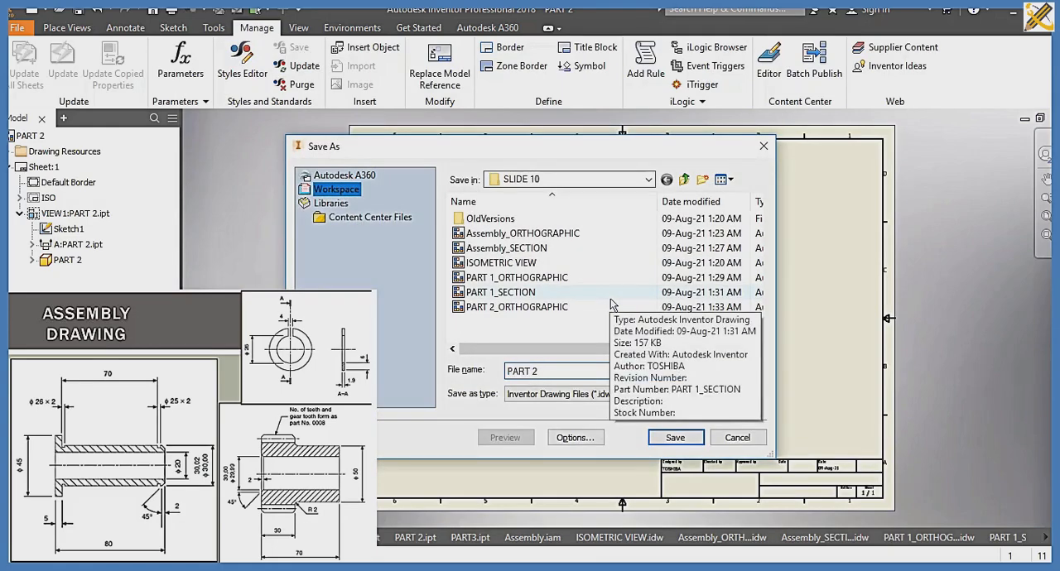
{"action": "type", "text": "_"}
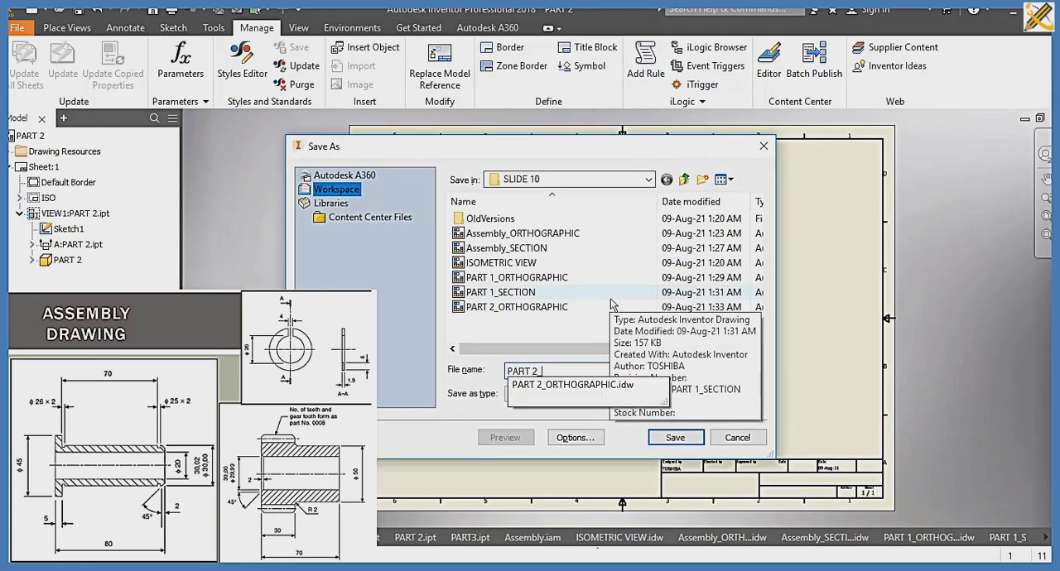
{"action": "type", "text": "SECTION"}
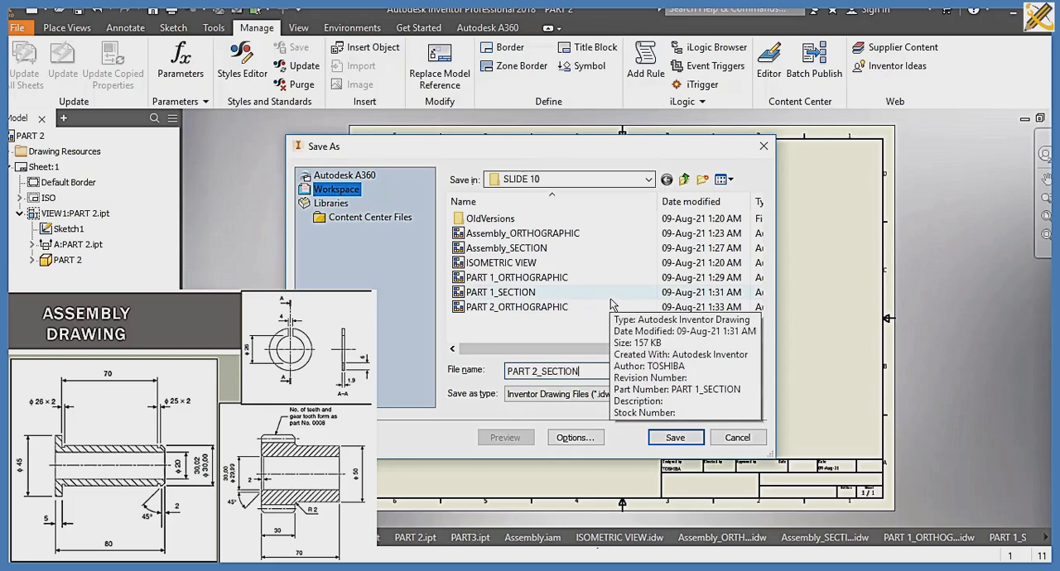
{"action": "key", "text": "Return"}
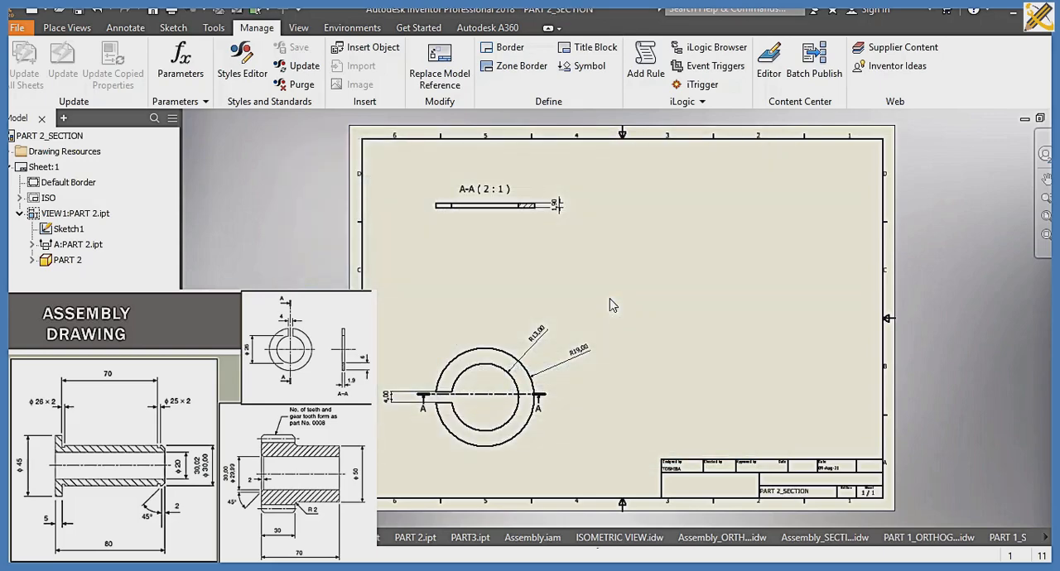
Step: Create a new drawing from the ISO.idw template and load PART3 from the SLIDE 10 folder as the base view's model
{"action": "key", "text": "ctrl+n"}
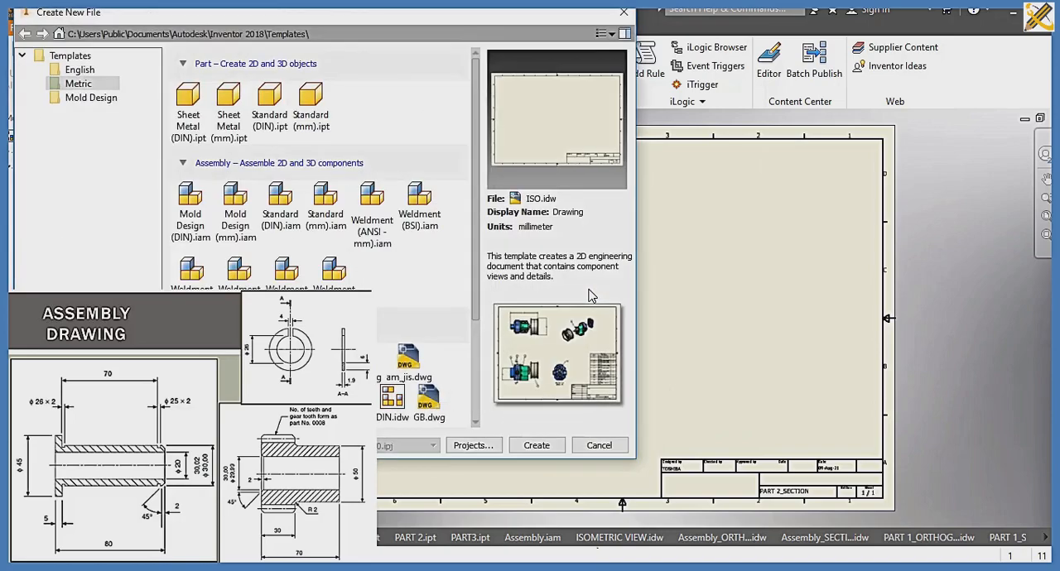
{"action": "left_click", "coordinate": [538, 445]}
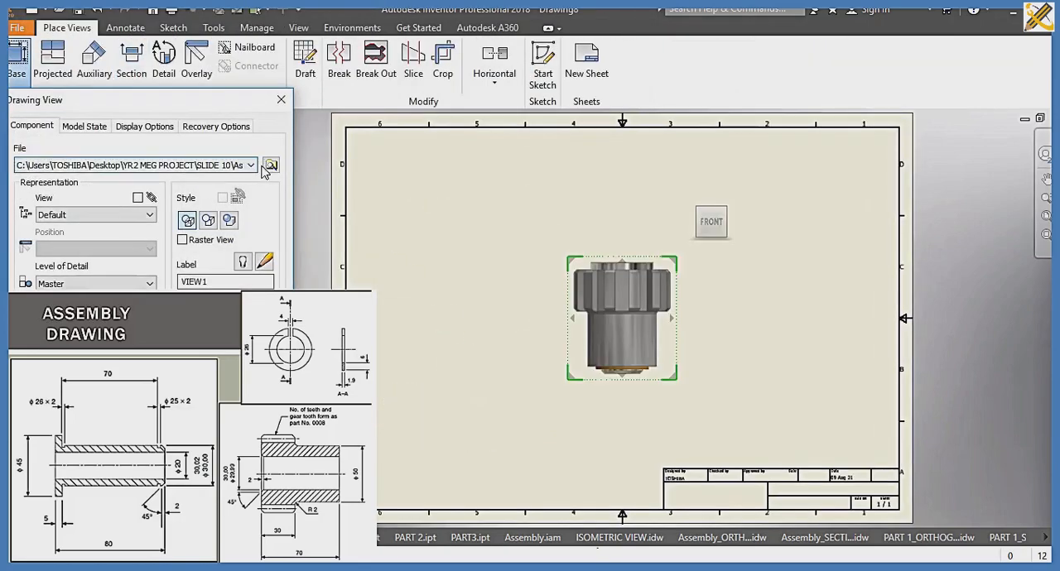
{"action": "left_click", "coordinate": [271, 165]}
{"action": "left_click", "coordinate": [197, 211]}
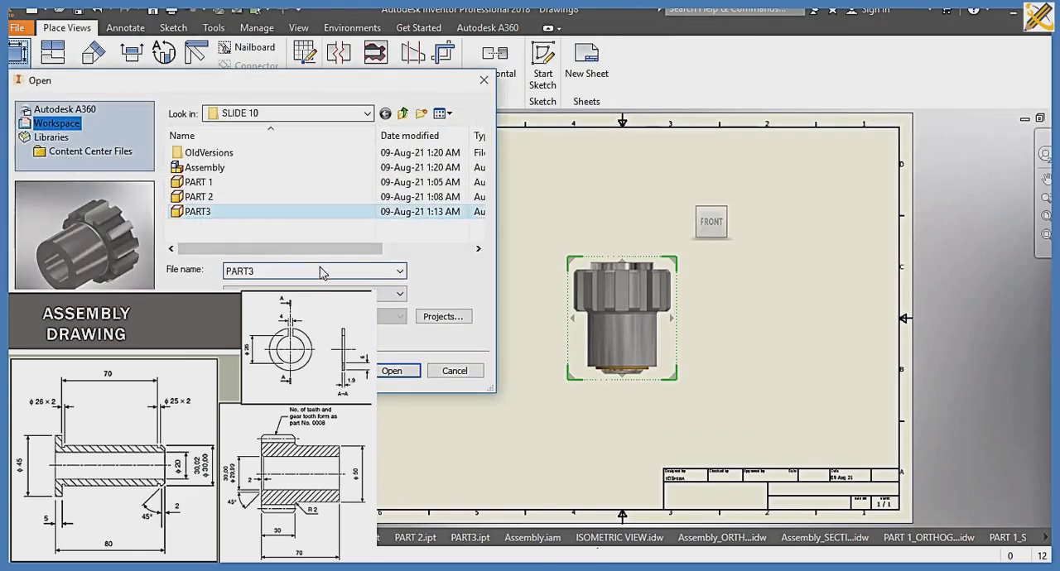
{"action": "left_click", "coordinate": [391, 372]}
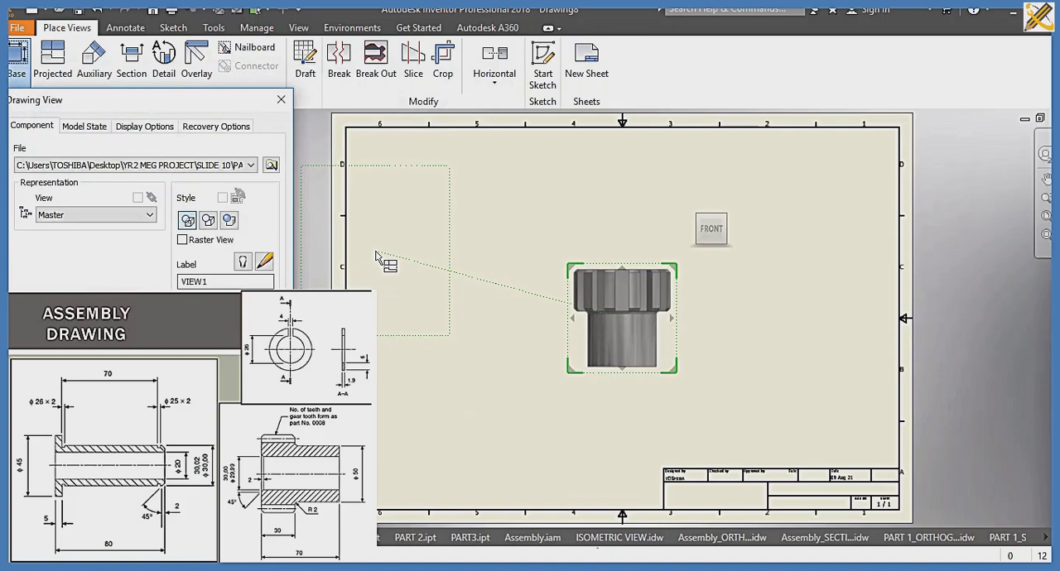
Step: Place the gear's front view in the sheet's upper-left area and project a view below it, a side view beside it and an isometric view
{"action": "left_click_drag", "start_coordinate": [643, 297], "coordinate": [463, 213]}
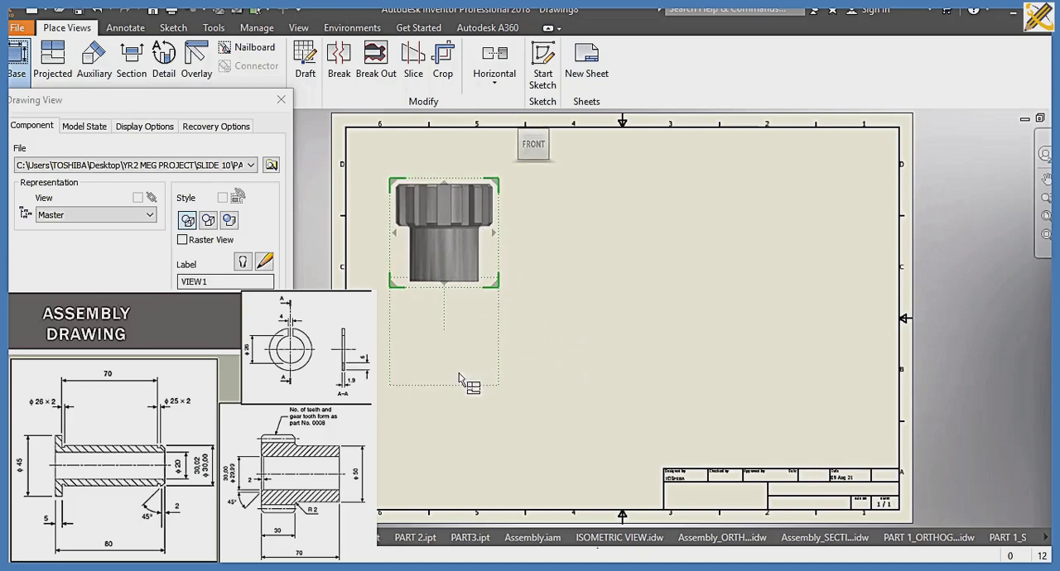
{"action": "left_click", "coordinate": [463, 437]}
{"action": "left_click", "coordinate": [690, 230]}
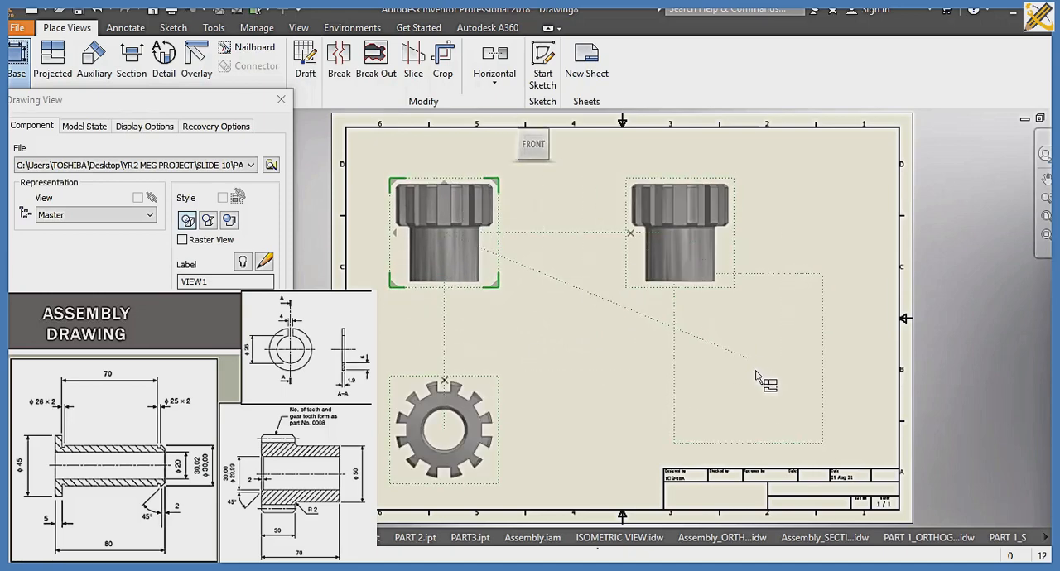
{"action": "left_click", "coordinate": [763, 374]}
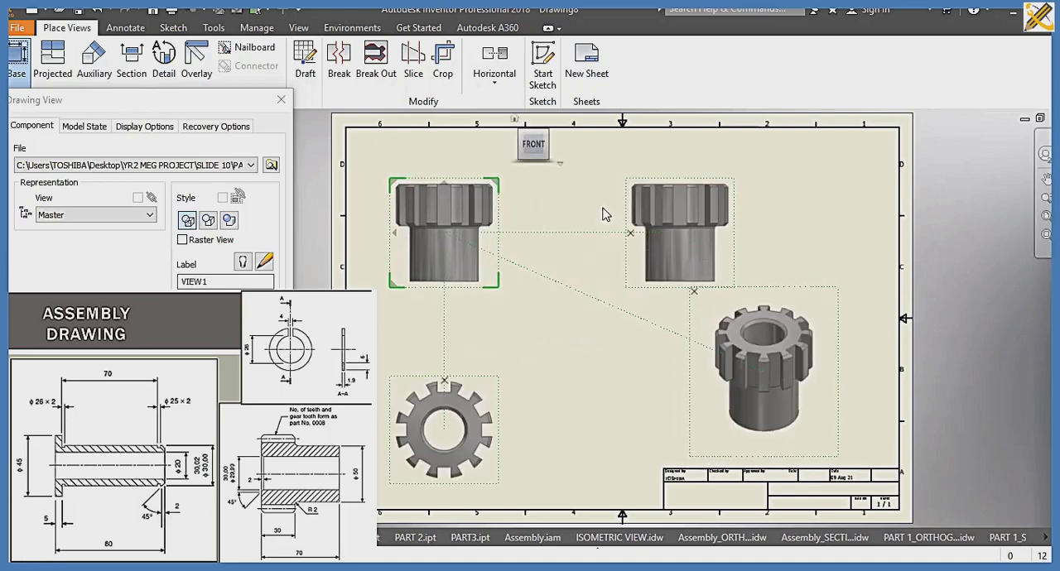
Step: Shift the gear's orthographic views up slightly, move the isometric view down toward the title block, and create all four views
{"action": "left_click_drag", "start_coordinate": [446, 198], "coordinate": [444, 175]}
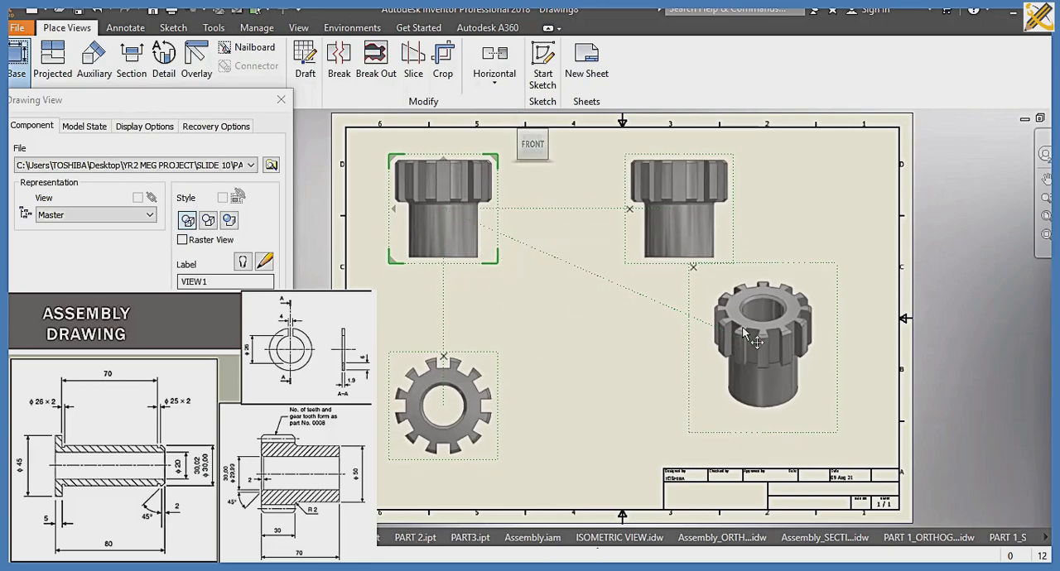
{"action": "left_click_drag", "start_coordinate": [748, 360], "coordinate": [770, 379]}
{"action": "left_click", "coordinate": [196, 355]}
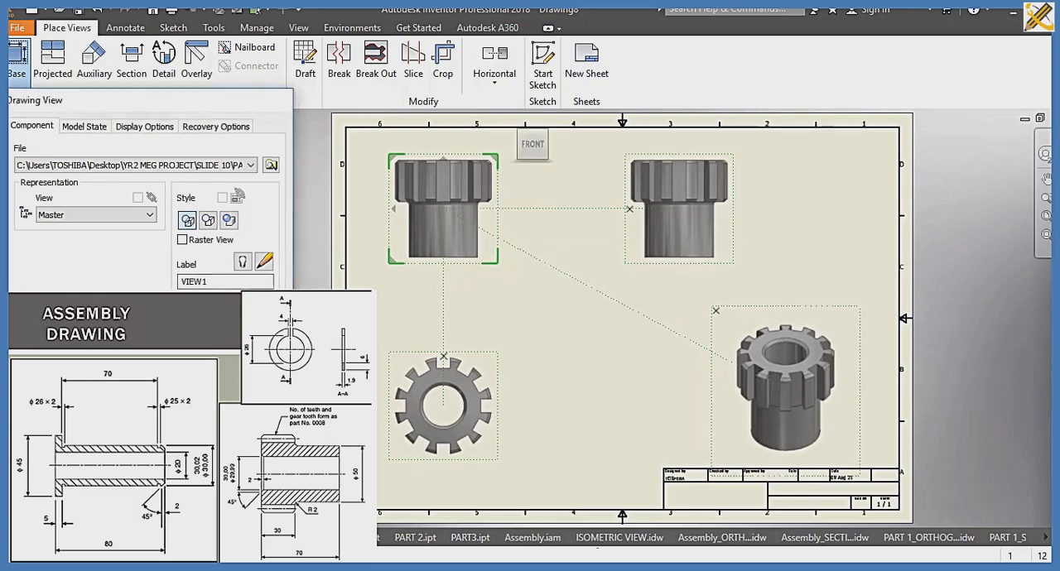
Step: Dimension the diameter of the larger bore circle in the gear's view below the front view, placing the text outside the teeth
{"action": "left_click", "coordinate": [131, 29]}
{"action": "left_click", "coordinate": [39, 88]}
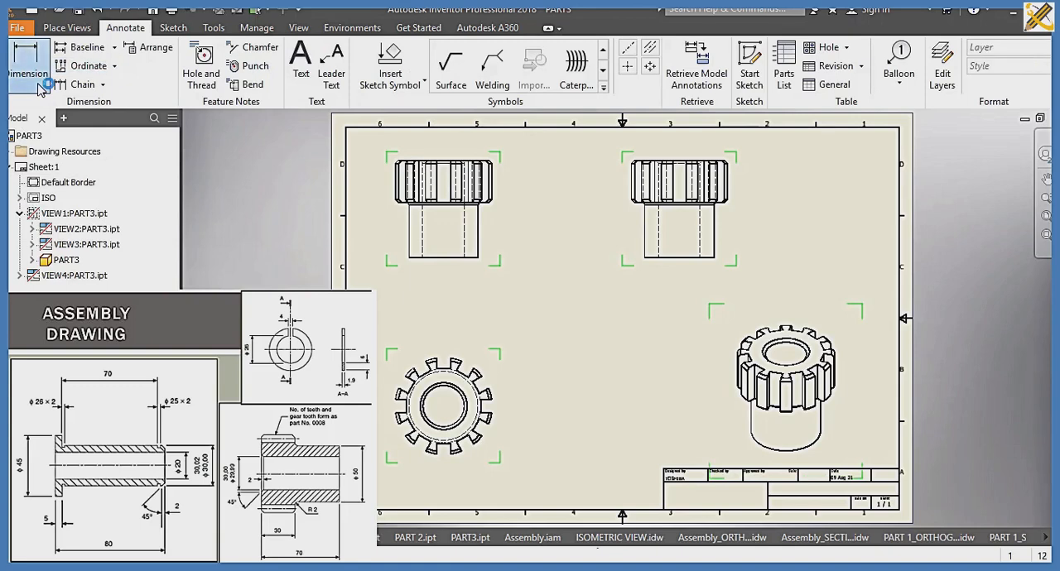
{"action": "left_click", "coordinate": [461, 390]}
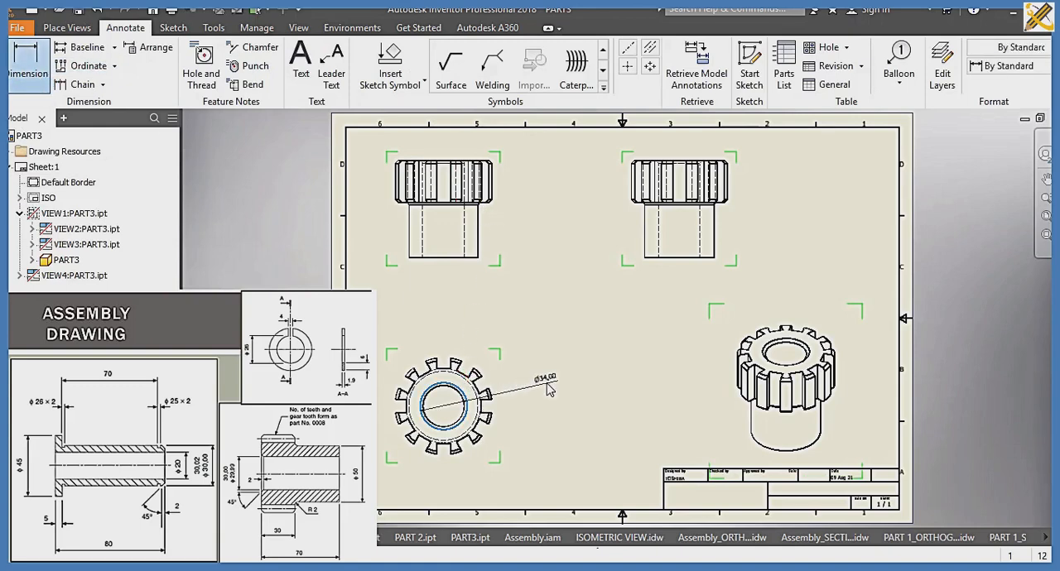
{"action": "left_click", "coordinate": [550, 389]}
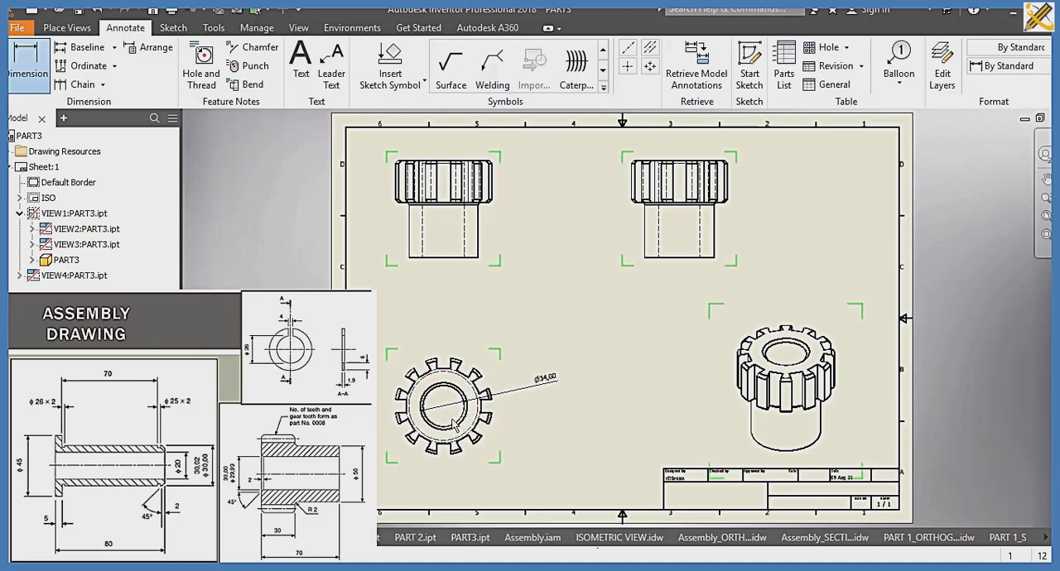
Step: Dimension the diameter of the inner bore circle in the gear's circular view, placing the text outside the teeth
{"action": "scroll", "coordinate": [455, 418], "scroll_direction": "up", "scroll_amount": 5}
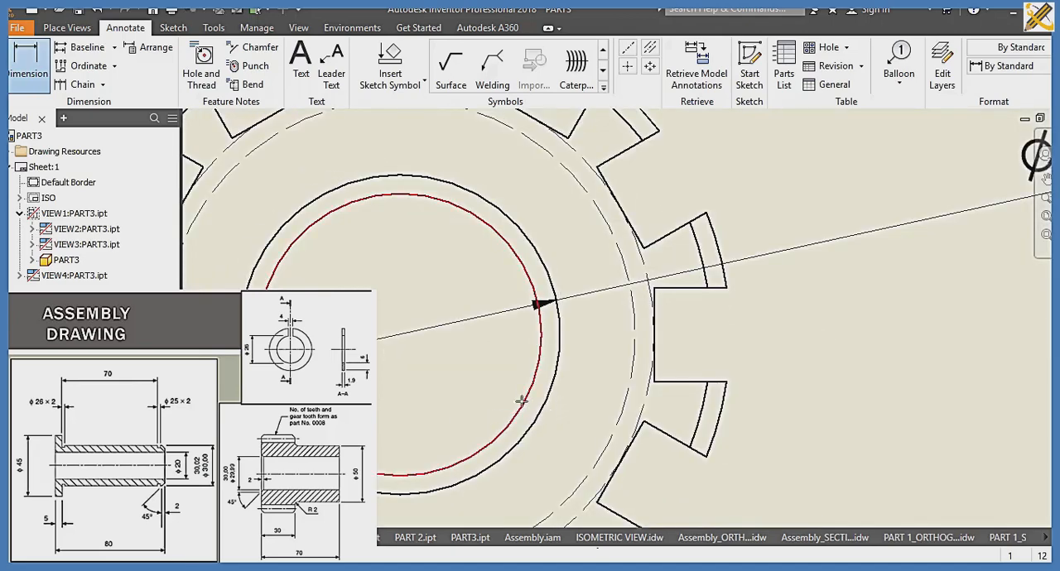
{"action": "left_click", "coordinate": [525, 407]}
{"action": "left_click", "coordinate": [892, 368]}
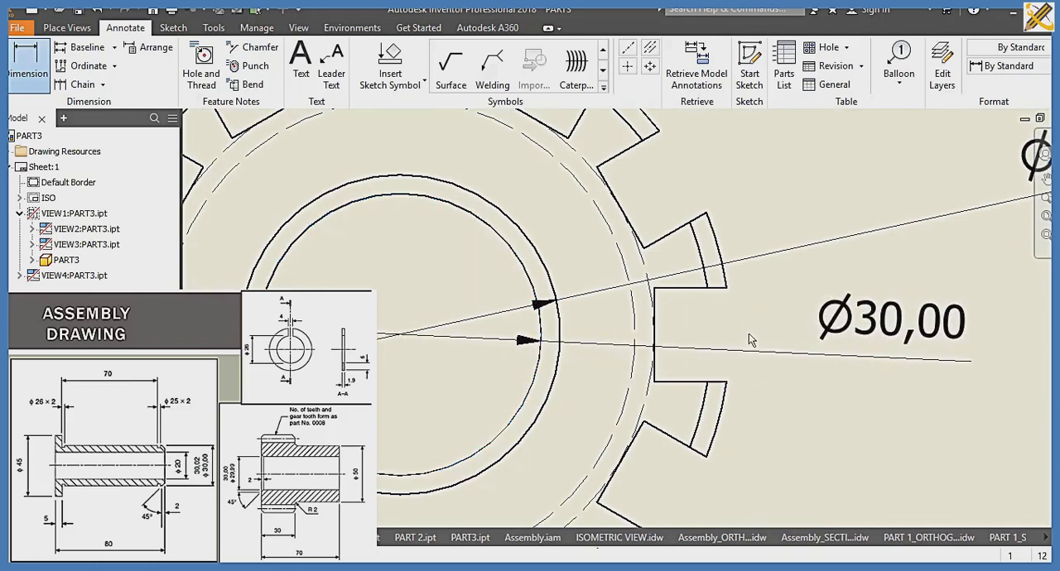
Step: Add an aligned dimension to the slanted root edge between two neighbouring teeth, placing it outside the gear outline
{"action": "left_click", "coordinate": [614, 195]}
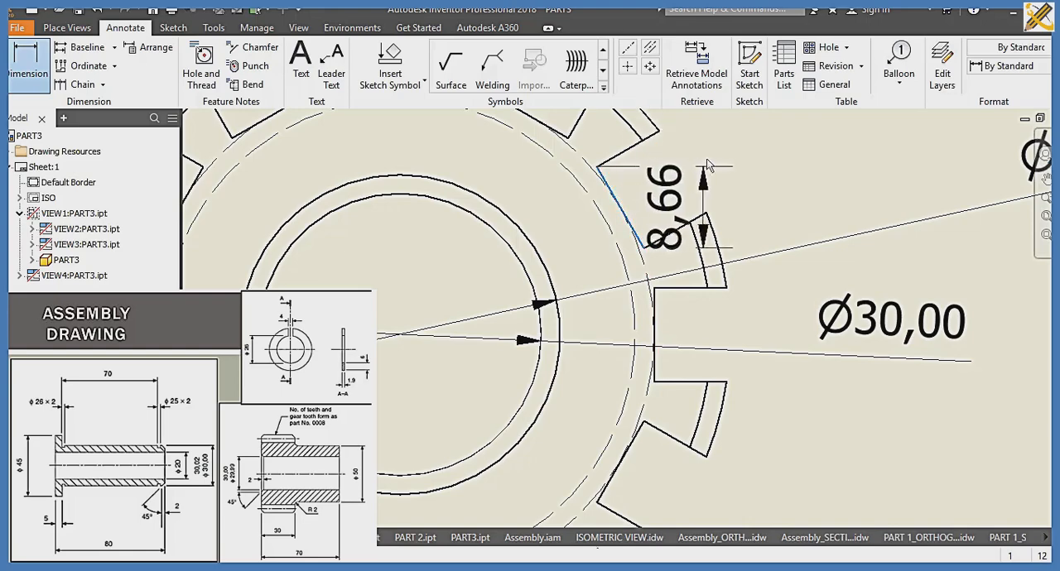
{"action": "right_click", "coordinate": [784, 211]}
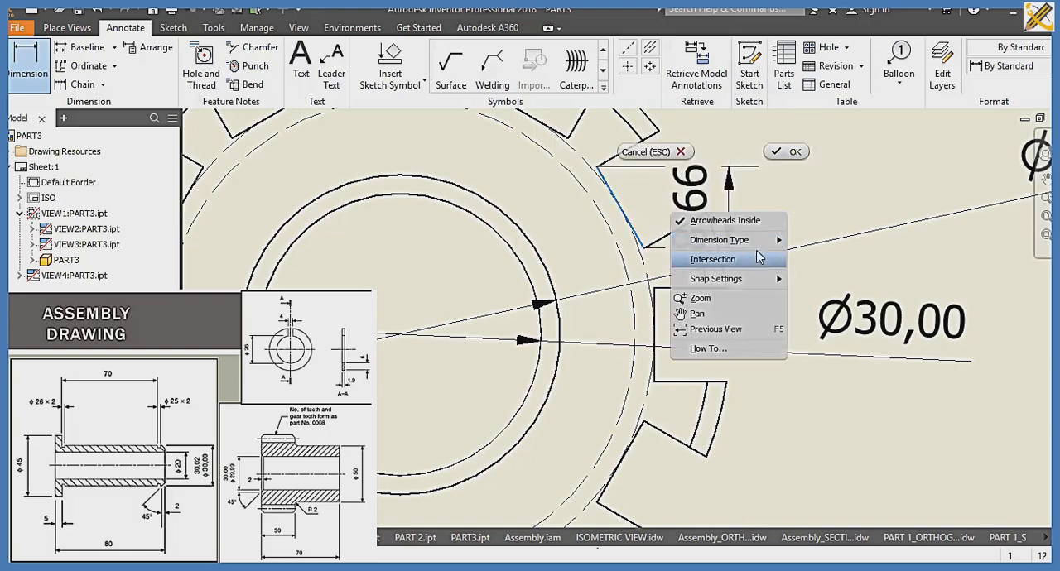
{"action": "mouse_move", "coordinate": [770, 241]}
{"action": "left_click", "coordinate": [818, 270]}
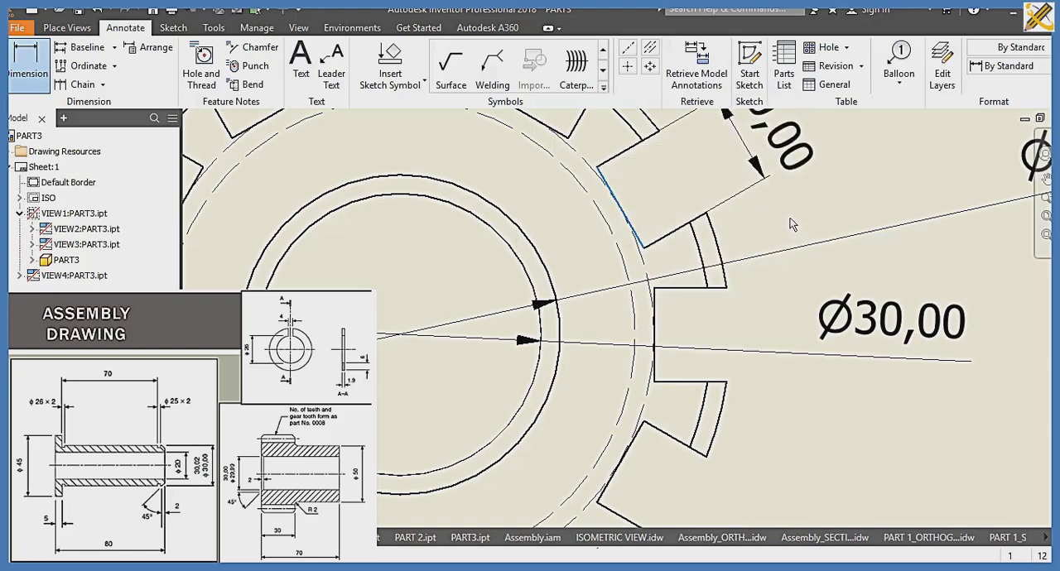
{"action": "scroll", "coordinate": [789, 218], "scroll_direction": "up", "scroll_amount": 5}
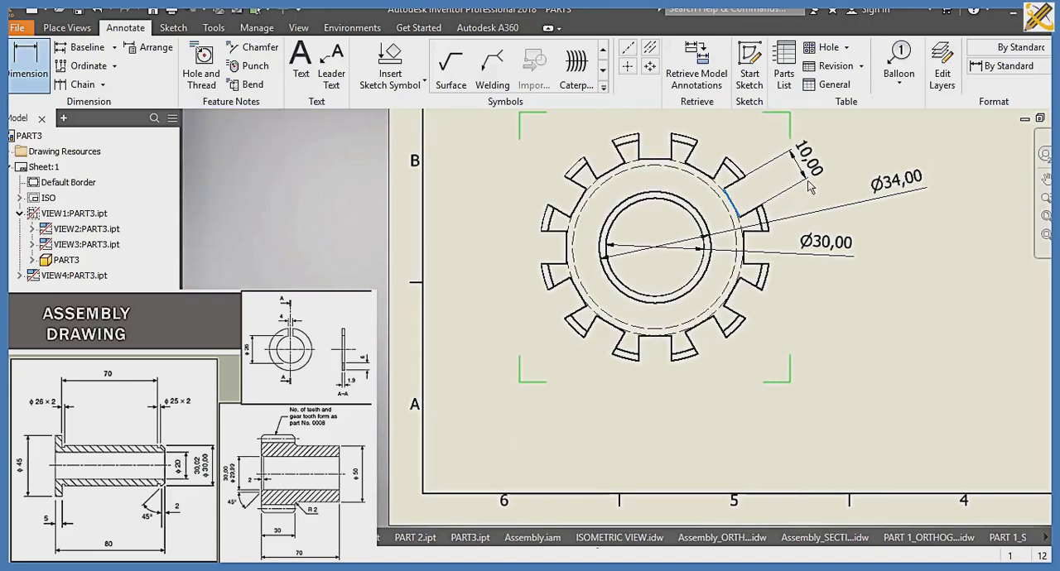
{"action": "left_click", "coordinate": [808, 190]}
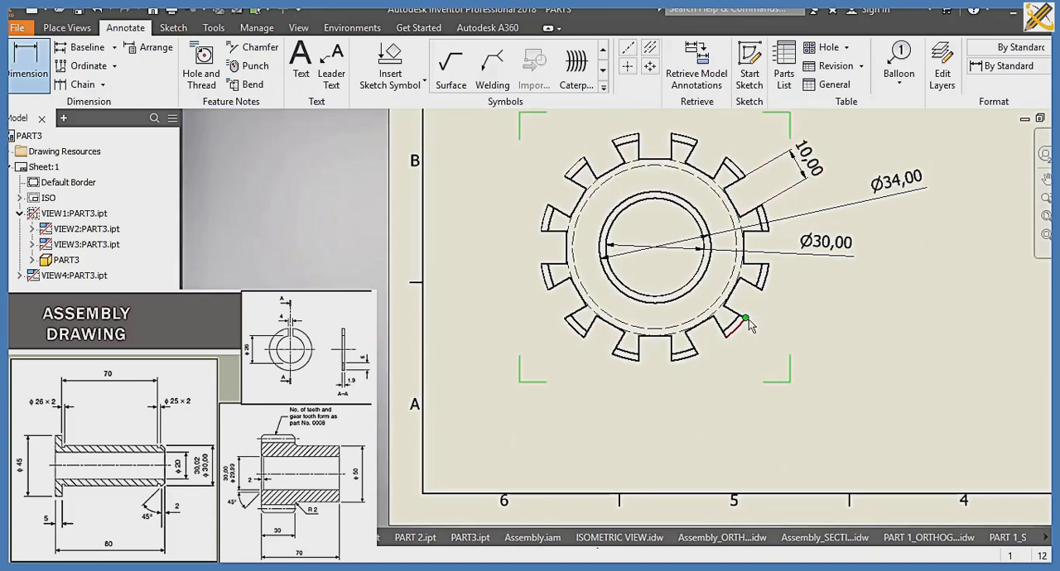
Step: Add an aligned dimension across the outer end of a lower tooth in the gear's circular view
{"action": "left_click", "coordinate": [725, 337]}
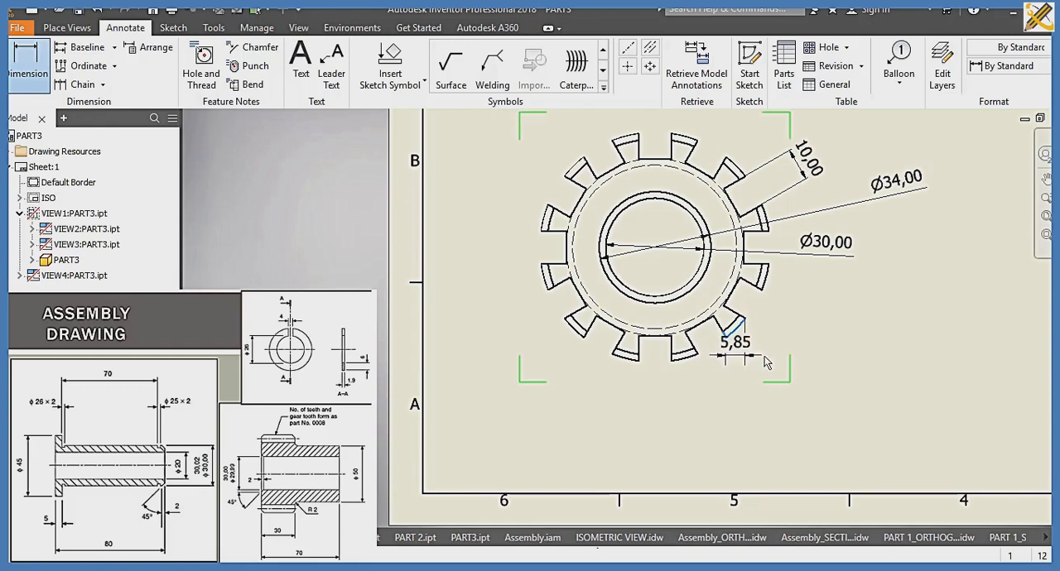
{"action": "right_click", "coordinate": [763, 357]}
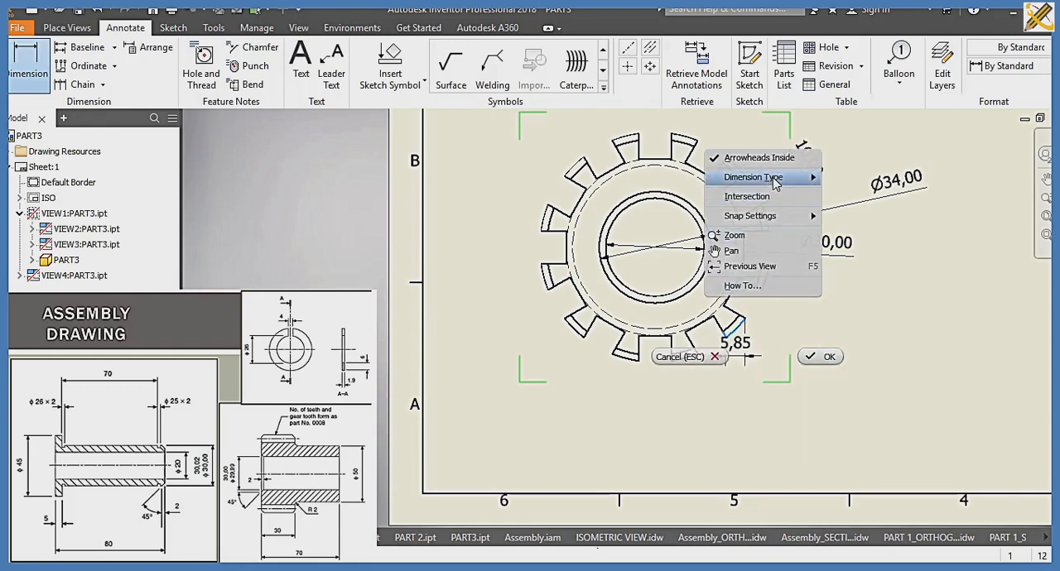
{"action": "mouse_move", "coordinate": [774, 177]}
{"action": "left_click", "coordinate": [843, 215]}
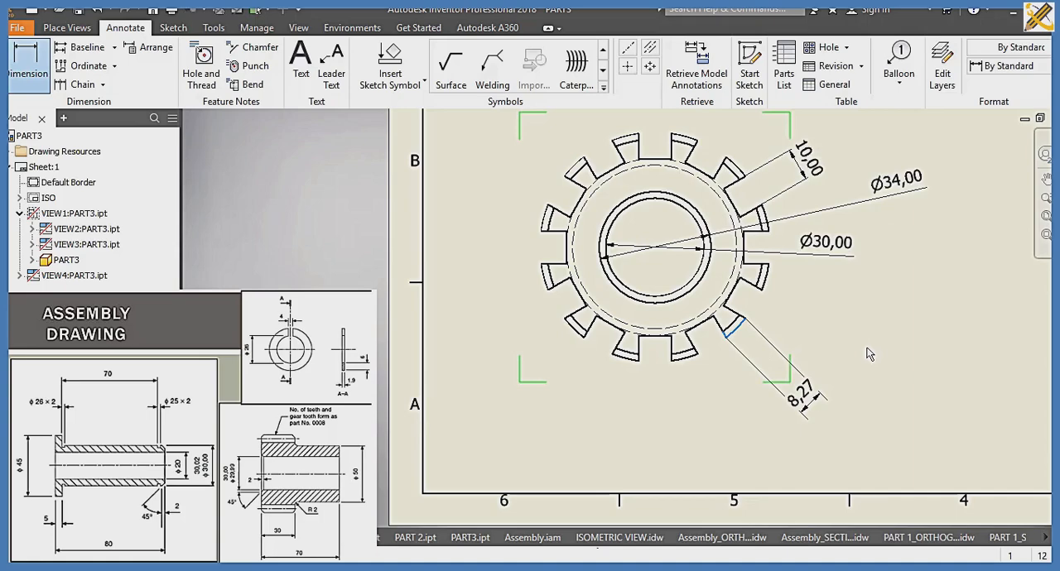
Step: In the front view, dimension the straight edge of the cylindrical hub and the radius of the fillet joining it to the teeth
{"action": "middle_click_drag", "start_coordinate": [752, 114], "coordinate": [618, 426]}
{"action": "mouse_move", "coordinate": [615, 259]}
{"action": "middle_mouse_down"}
{"action": "mouse_move", "coordinate": [648, 487]}
{"action": "mouse_move", "coordinate": [663, 482]}
{"action": "middle_mouse_up"}
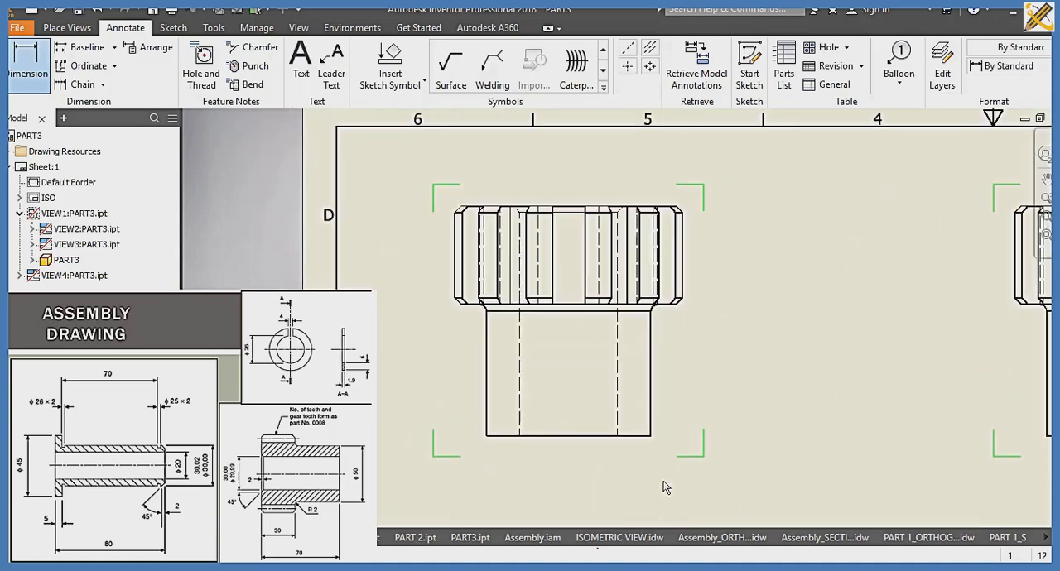
{"action": "left_click", "coordinate": [651, 411]}
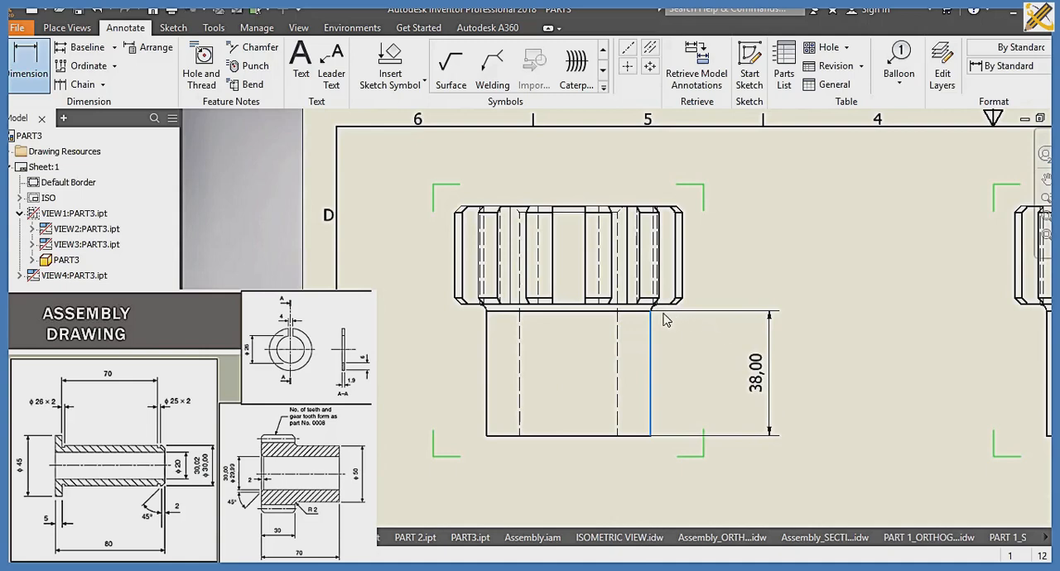
{"action": "scroll", "coordinate": [663, 315], "scroll_direction": "up", "scroll_amount": 5}
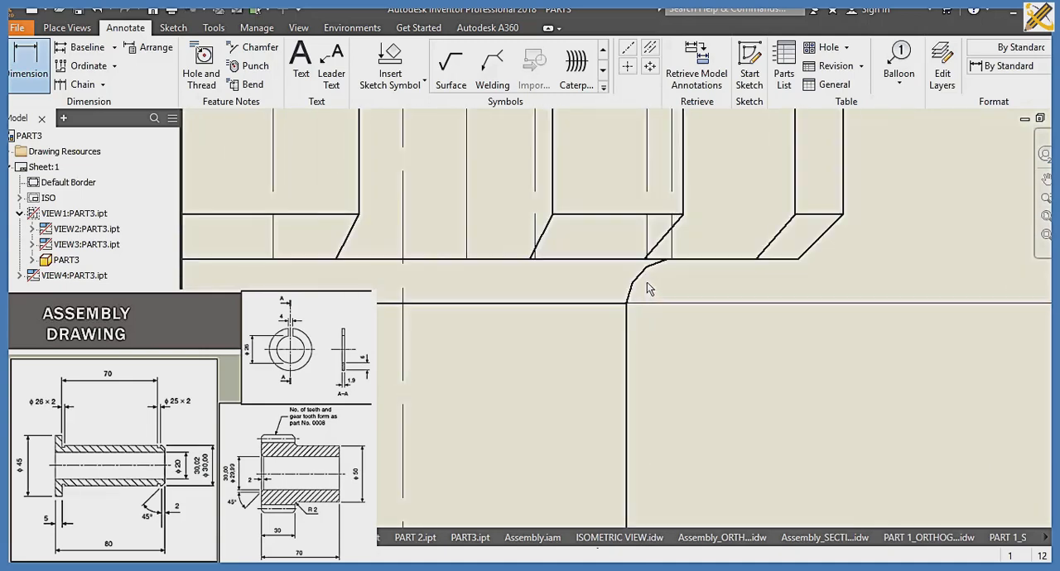
{"action": "left_click", "coordinate": [644, 280]}
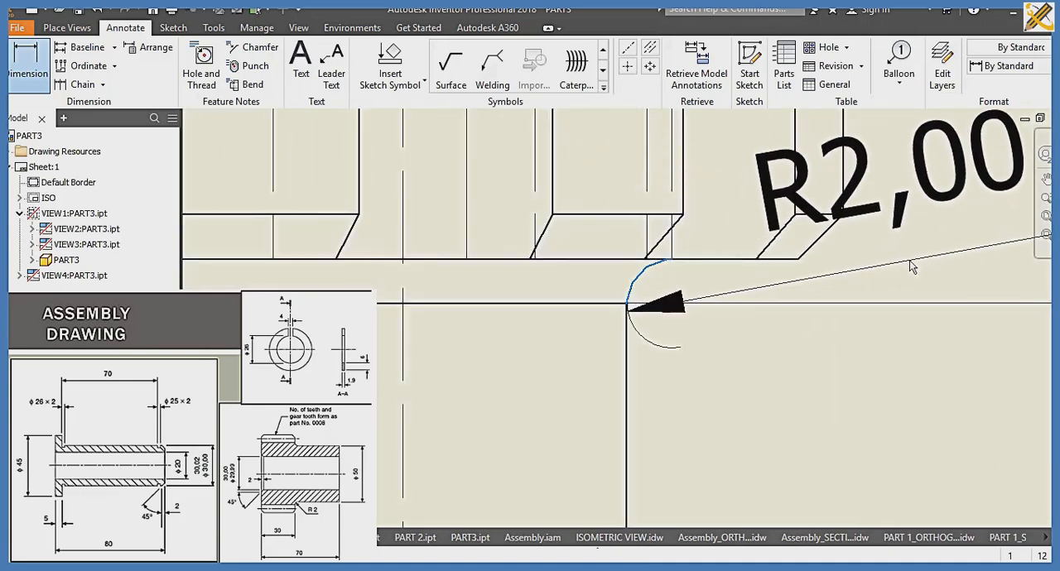
{"action": "left_click", "coordinate": [839, 307]}
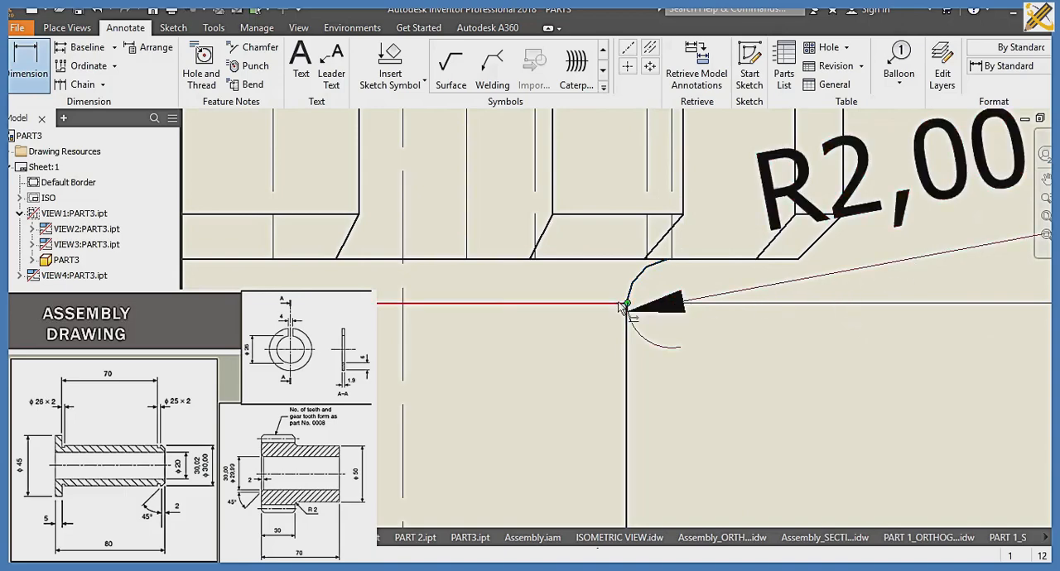
Step: Dimension the full height of the toothed section and the straight tooth edge between its chamfers, beside the front view
{"action": "scroll", "coordinate": [625, 305], "scroll_direction": "down", "scroll_amount": 5}
{"action": "mouse_move", "coordinate": [501, 289]}
{"action": "middle_mouse_down"}
{"action": "mouse_move", "coordinate": [698, 344]}
{"action": "mouse_move", "coordinate": [860, 371]}
{"action": "middle_mouse_up"}
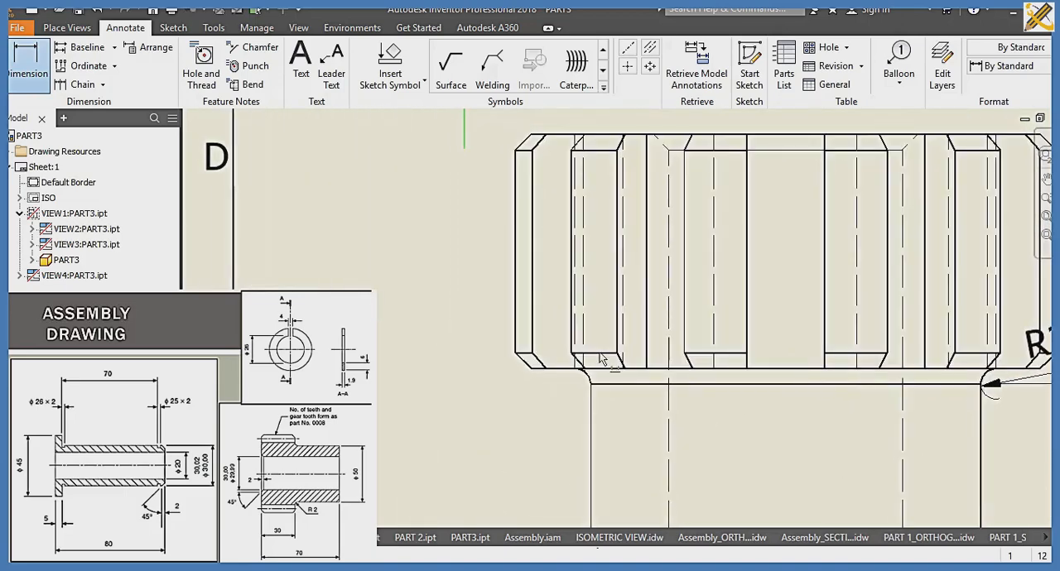
{"action": "left_click", "coordinate": [539, 135]}
{"action": "left_click", "coordinate": [527, 366]}
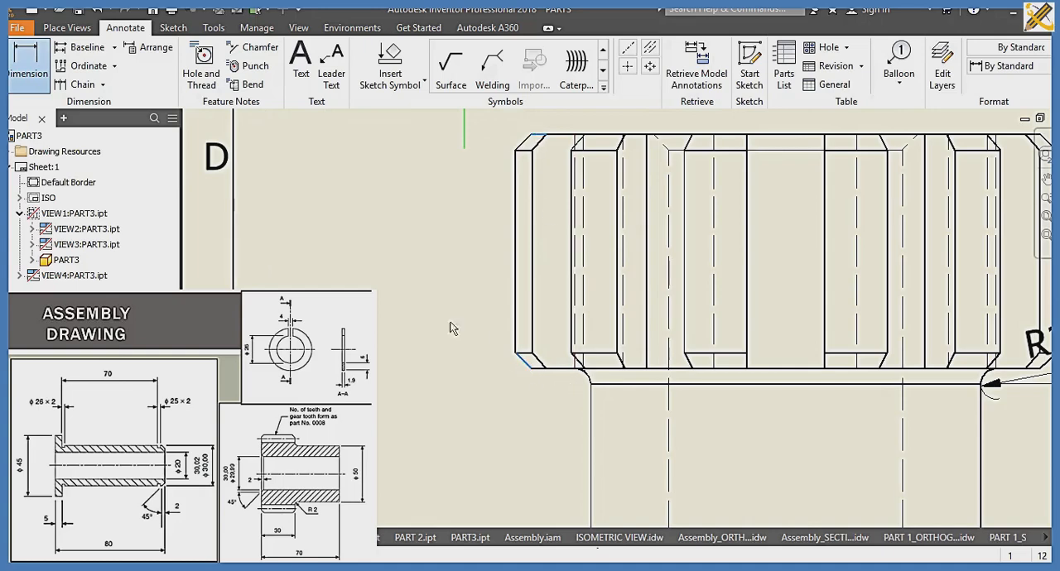
{"action": "left_click", "coordinate": [405, 286]}
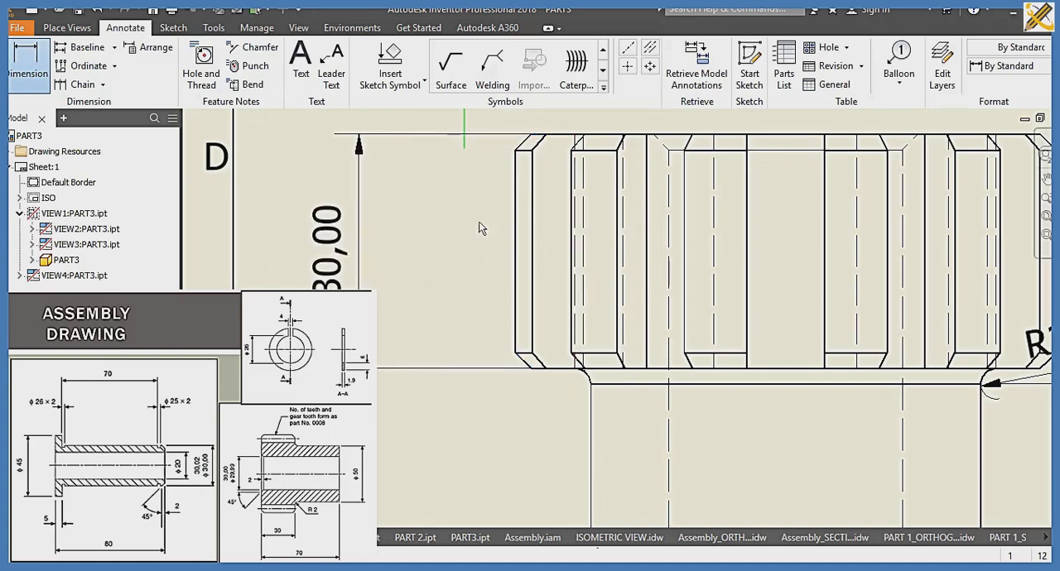
{"action": "left_click", "coordinate": [515, 192]}
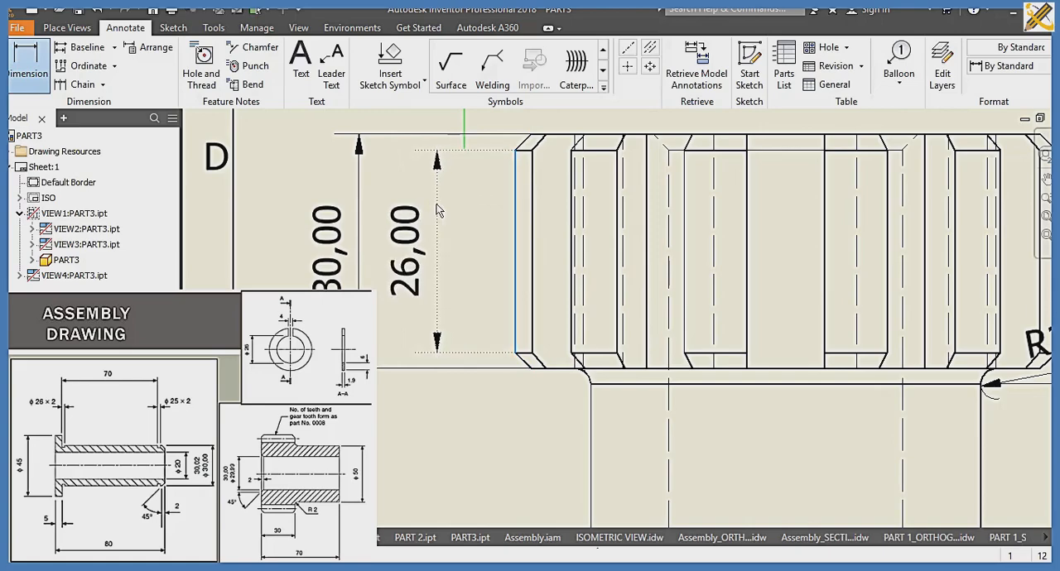
{"action": "scroll", "coordinate": [549, 274], "scroll_direction": "down", "scroll_amount": 3}
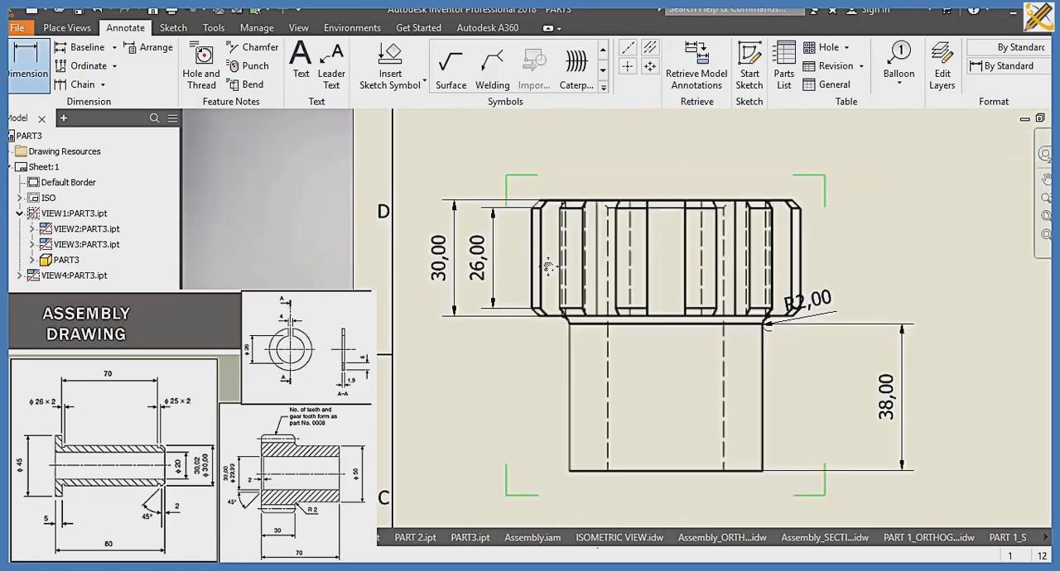
{"action": "scroll", "coordinate": [549, 274], "scroll_direction": "down", "scroll_amount": 3}
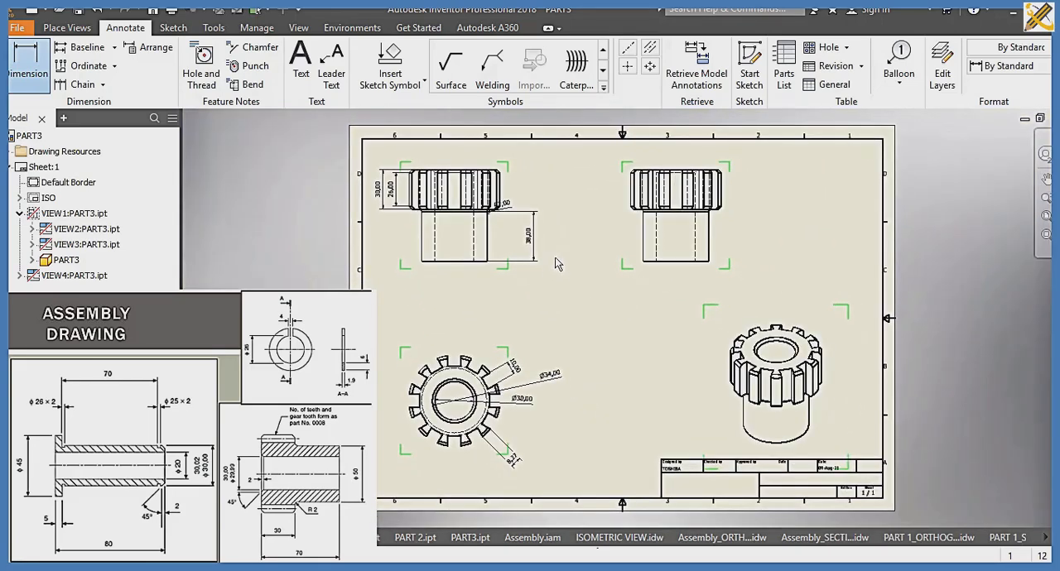
Step: Open the Default (ISO) dimension style in the Style and Standard Editor and set its decimal marker to Period
{"action": "left_click", "coordinate": [256, 27]}
{"action": "left_click", "coordinate": [242, 59]}
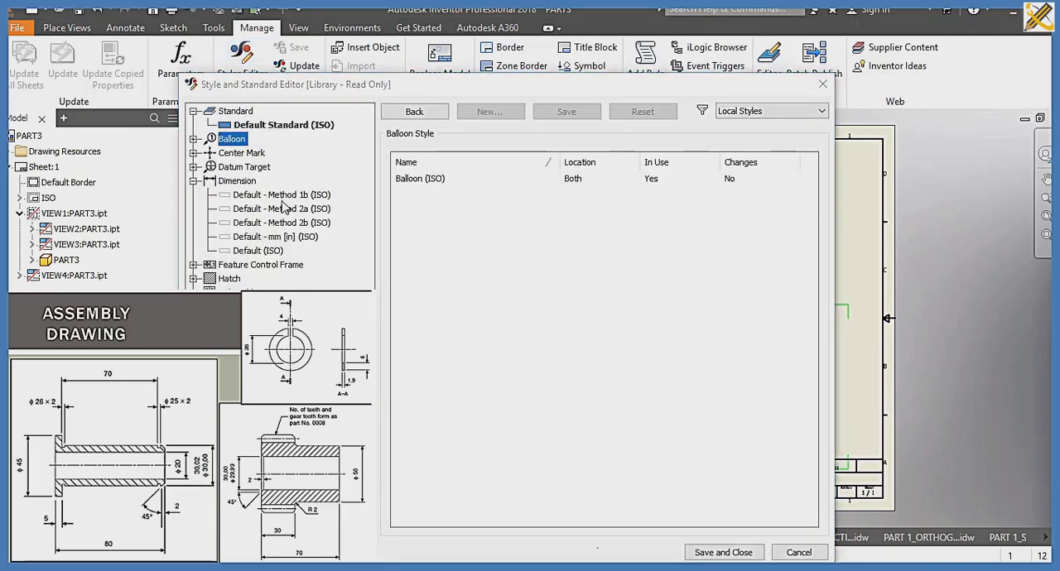
{"action": "left_click", "coordinate": [238, 180]}
{"action": "left_click", "coordinate": [261, 251]}
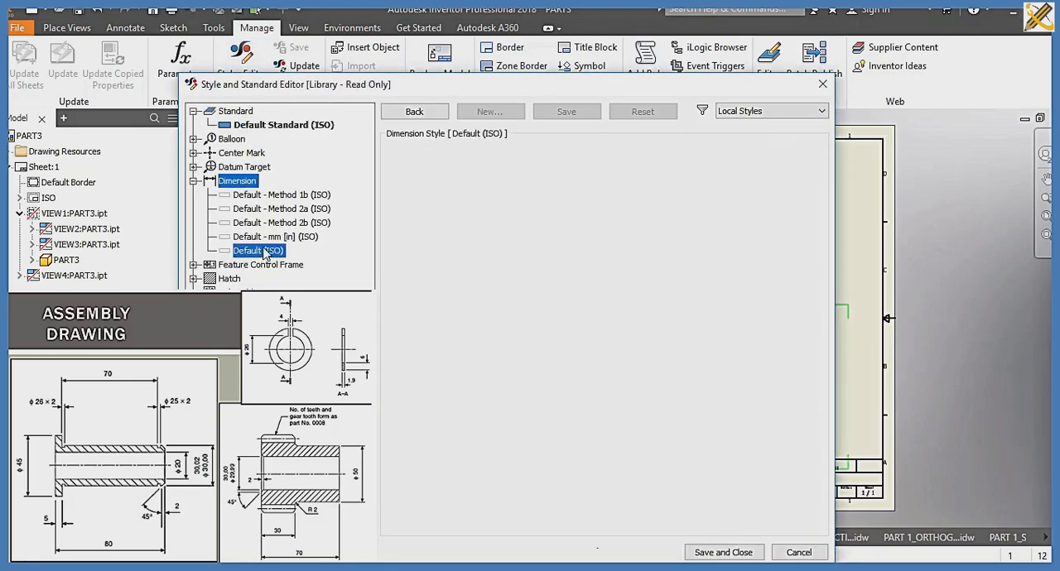
{"action": "left_click", "coordinate": [452, 266]}
{"action": "left_click", "coordinate": [451, 302]}
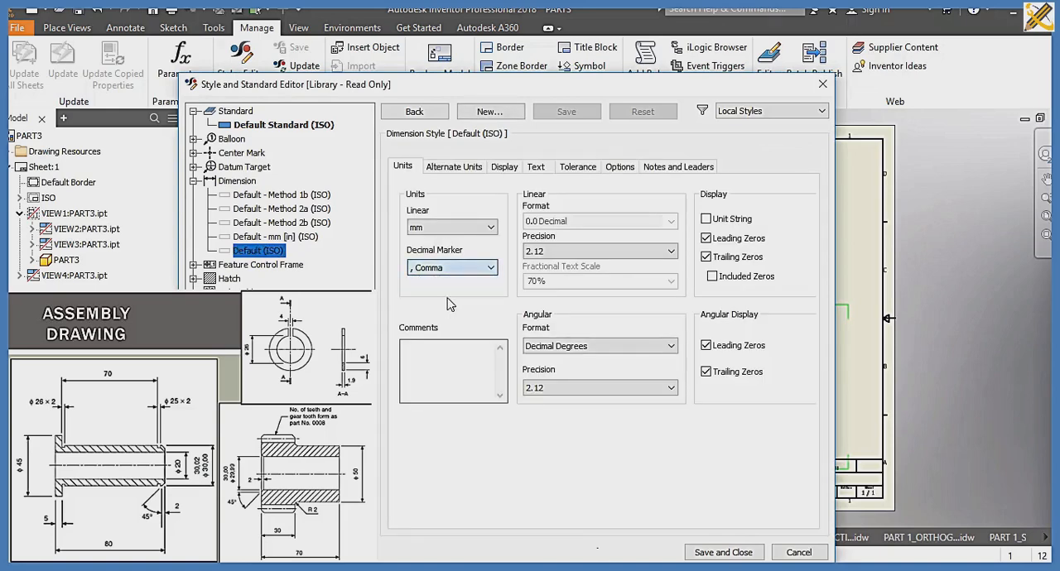
{"action": "left_click", "coordinate": [472, 267]}
{"action": "left_click", "coordinate": [464, 288]}
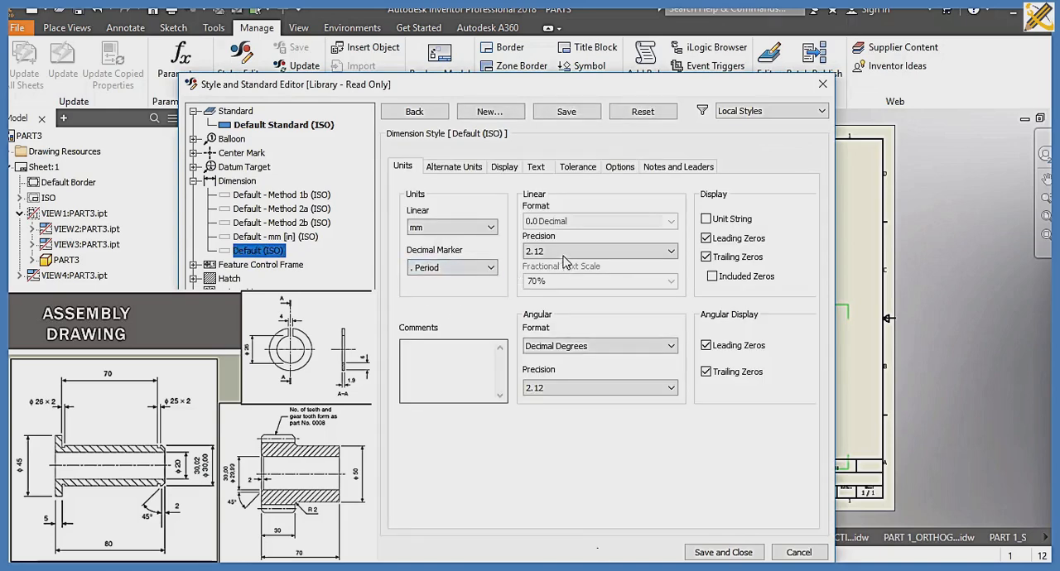
Step: Set both the linear and angular precision of the Default (ISO) dimension style to 0
{"action": "left_click", "coordinate": [546, 250]}
{"action": "left_click", "coordinate": [534, 265]}
{"action": "left_click", "coordinate": [563, 387]}
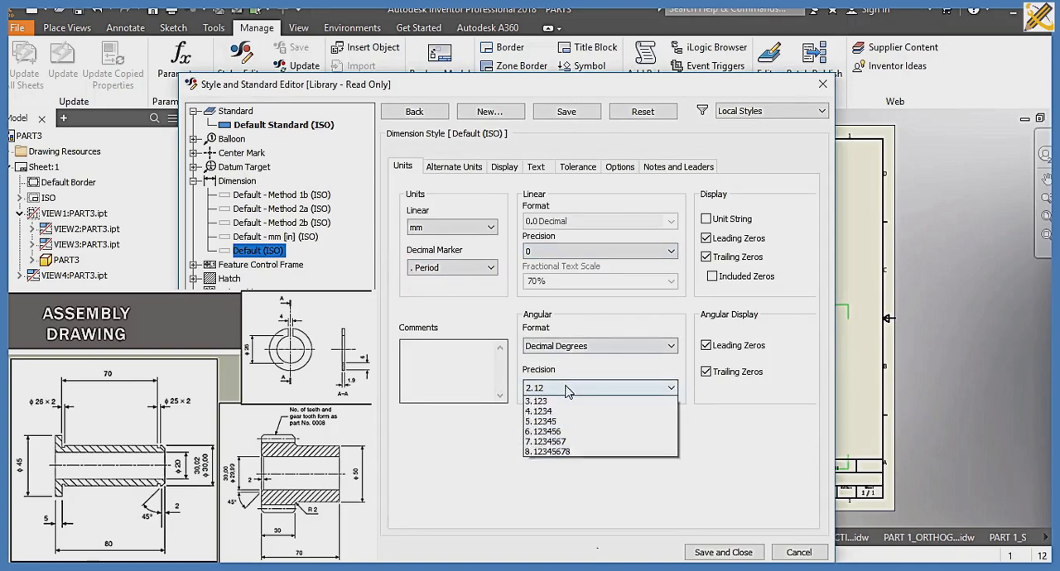
{"action": "left_click", "coordinate": [554, 402]}
Step: Set the dimension style's origin offset to 2 mm and the arrowhead terminator size (X) to 3 mm
{"action": "left_click", "coordinate": [504, 168]}
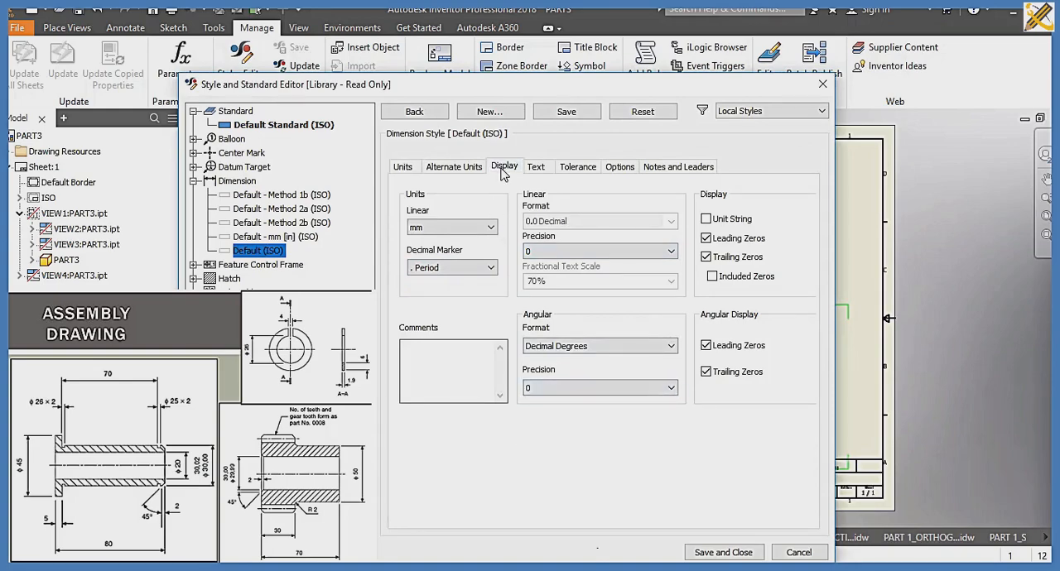
{"action": "left_click_drag", "start_coordinate": [451, 454], "coordinate": [415, 468]}
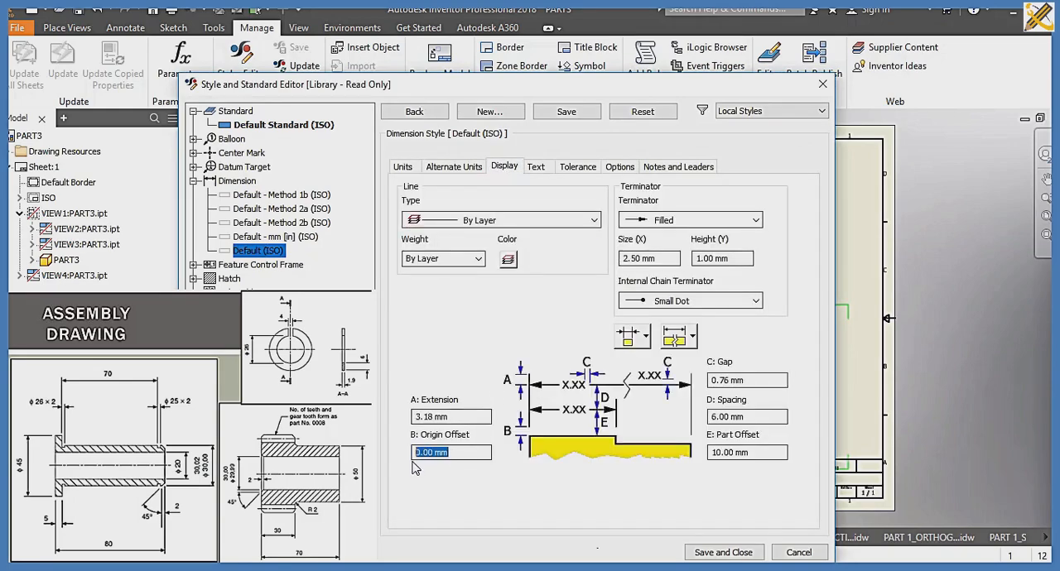
{"action": "type", "text": "2"}
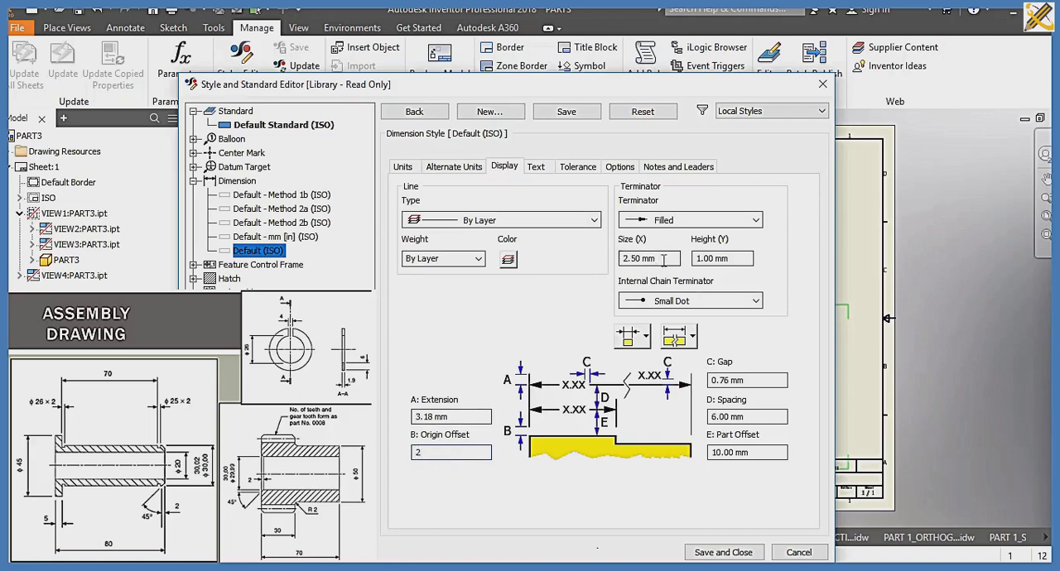
{"action": "left_click_drag", "start_coordinate": [661, 259], "coordinate": [583, 269]}
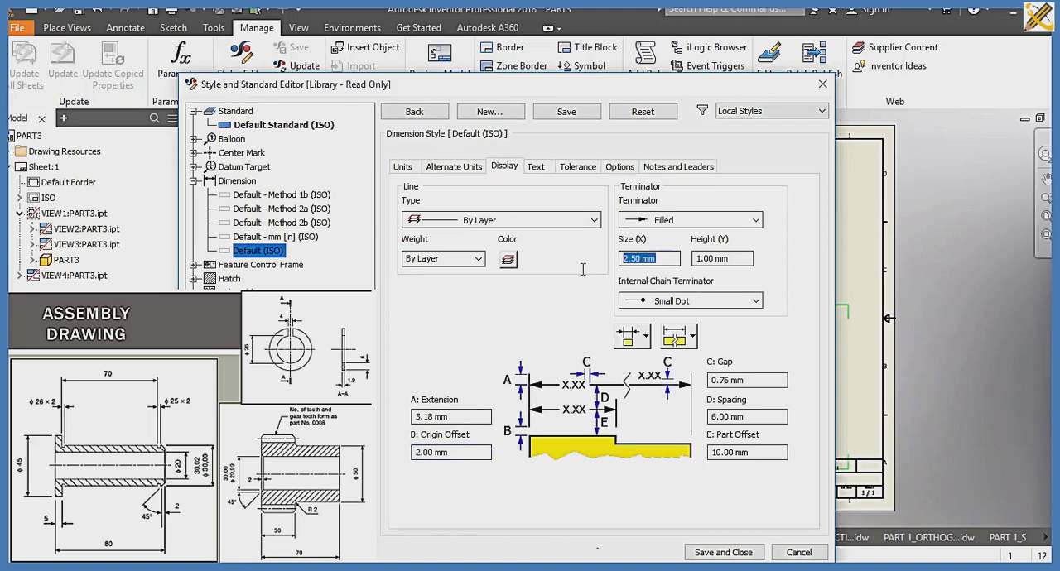
Step: Set the text orientation of horizontal, aligned and vertical linear dimensions to inline horizontal in the dimension style
{"action": "left_click", "coordinate": [536, 168]}
{"action": "left_click", "coordinate": [644, 229]}
{"action": "left_click", "coordinate": [648, 252]}
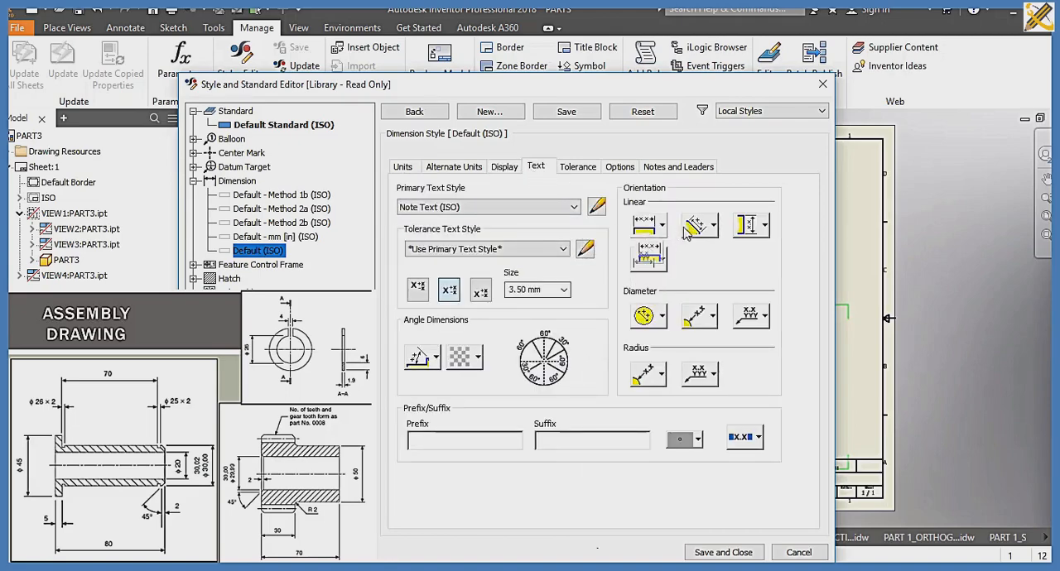
{"action": "left_click", "coordinate": [694, 226]}
{"action": "left_click", "coordinate": [700, 252]}
{"action": "left_click", "coordinate": [740, 226]}
{"action": "left_click", "coordinate": [752, 255]}
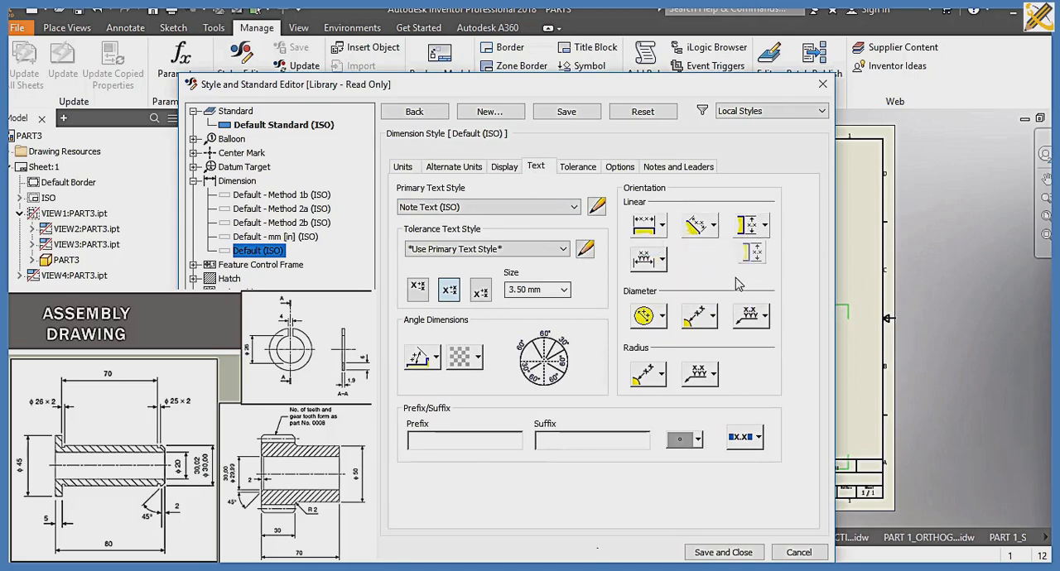
Step: Set the diameter dimension text to inline horizontal, its leader text to single-line inline, and choose the first diameter display option
{"action": "left_click", "coordinate": [700, 315]}
{"action": "left_click", "coordinate": [707, 347]}
{"action": "left_click", "coordinate": [752, 315]}
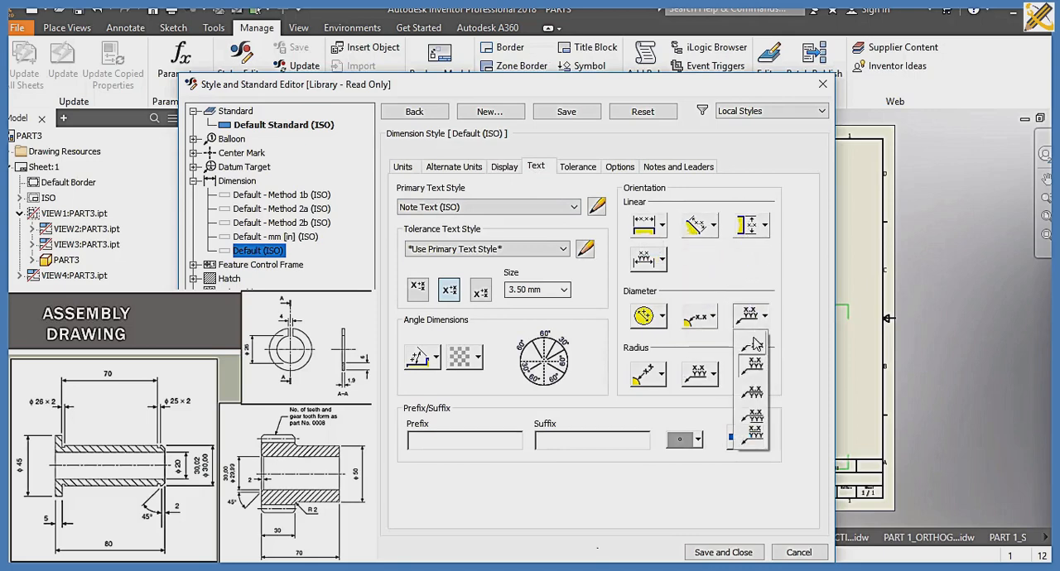
{"action": "left_click", "coordinate": [757, 346]}
{"action": "left_click", "coordinate": [645, 316]}
{"action": "left_click", "coordinate": [649, 342]}
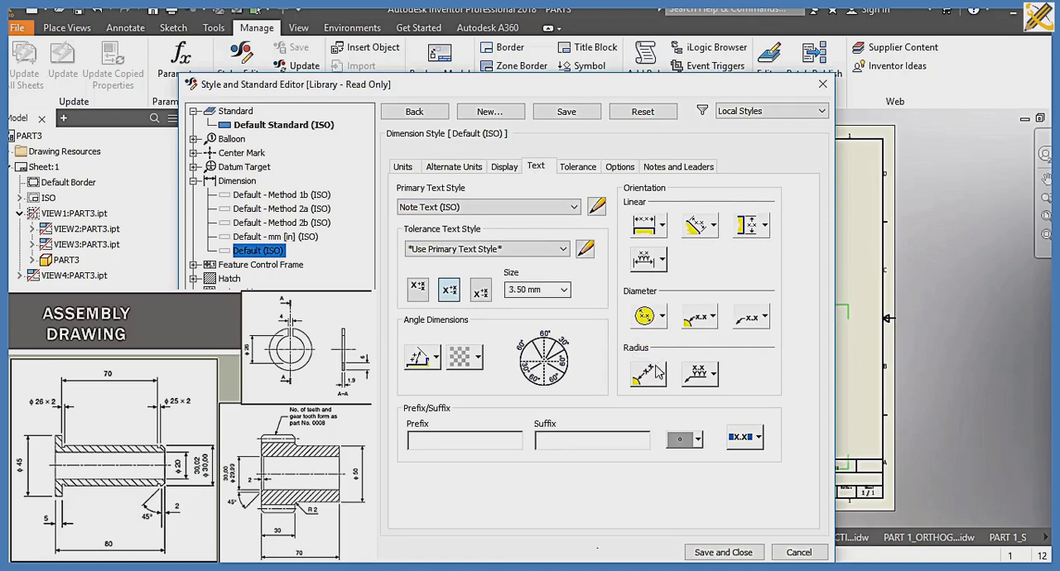
Step: Set the radius dimension text to inline horizontal, choose its leader text orientation, then save and close the dimension style
{"action": "left_click", "coordinate": [650, 374]}
{"action": "left_click", "coordinate": [650, 404]}
{"action": "left_click", "coordinate": [713, 374]}
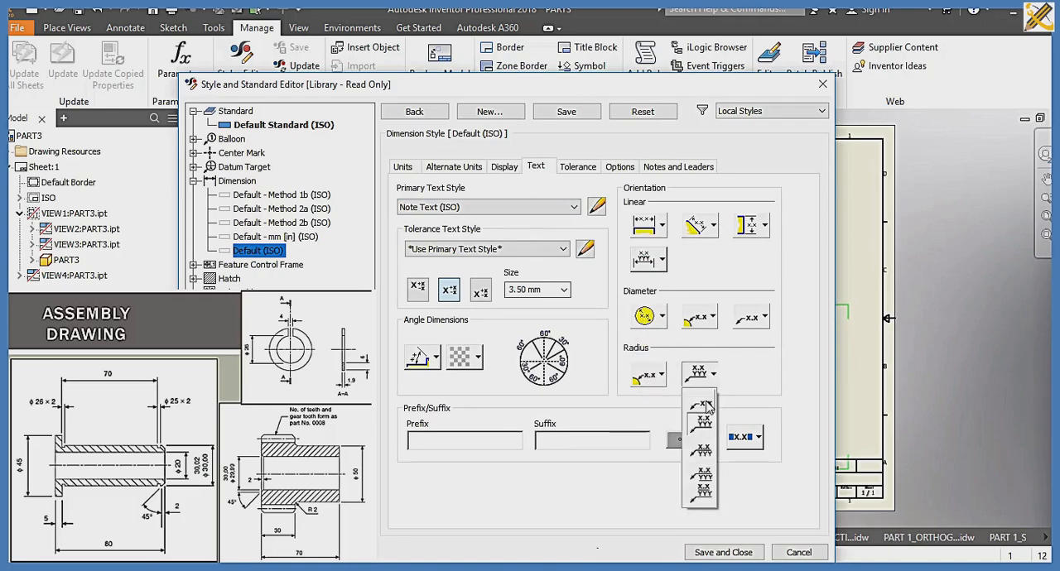
{"action": "left_click", "coordinate": [696, 474]}
{"action": "left_click", "coordinate": [723, 552]}
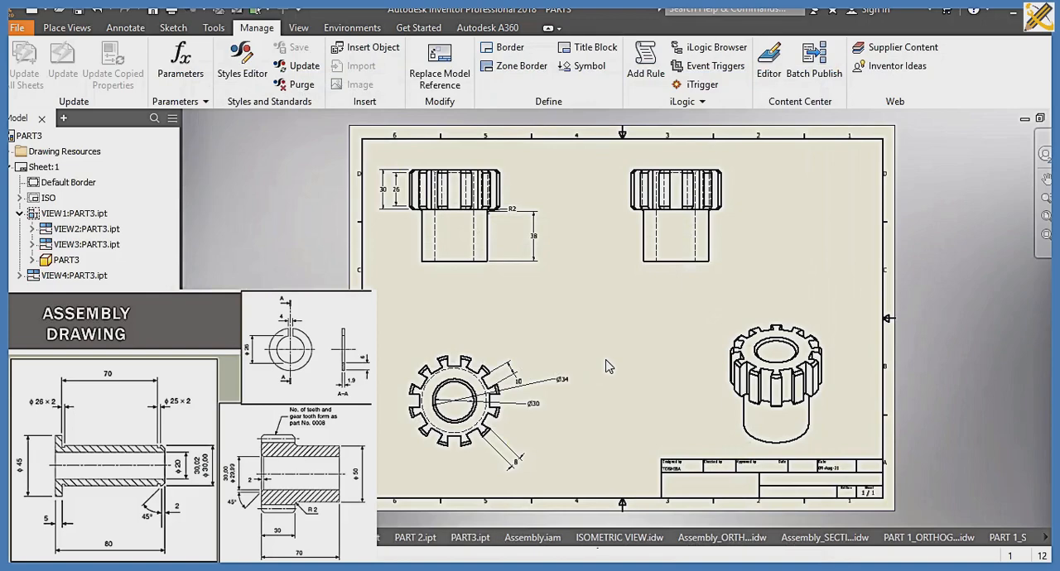
Step: Save the drawing as PART3_ORTHOGRAPHIC and create a new drawing from the ISO.idw template
{"action": "key", "text": "ctrl+s"}
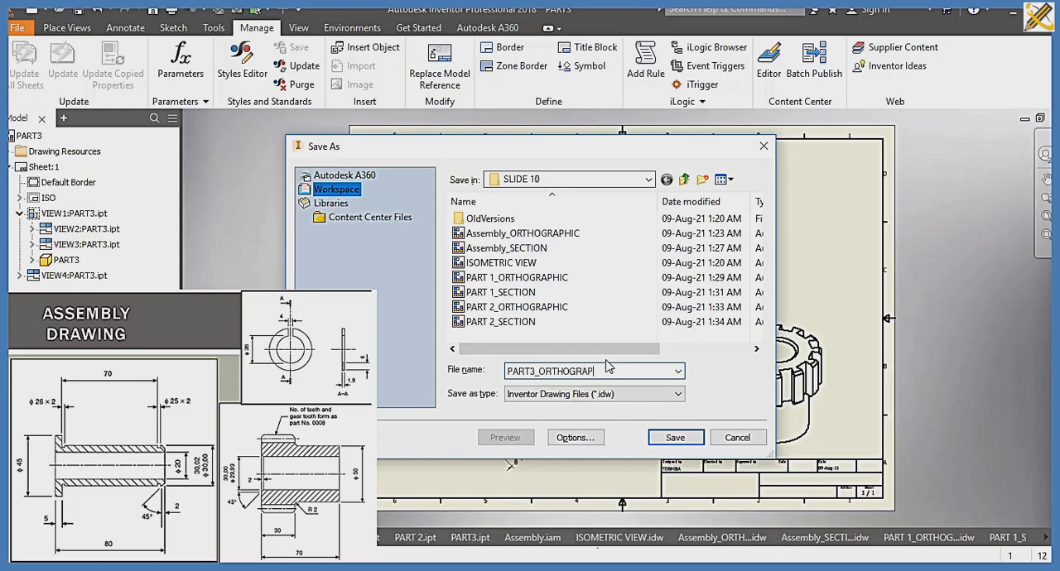
{"action": "key", "text": "Return"}
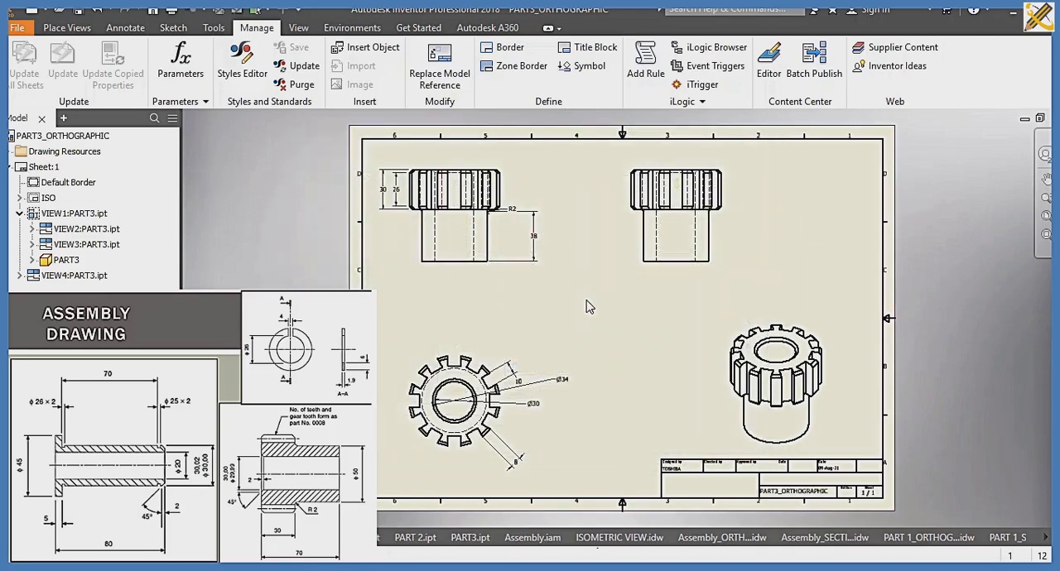
{"action": "key", "text": "ctrl+n"}
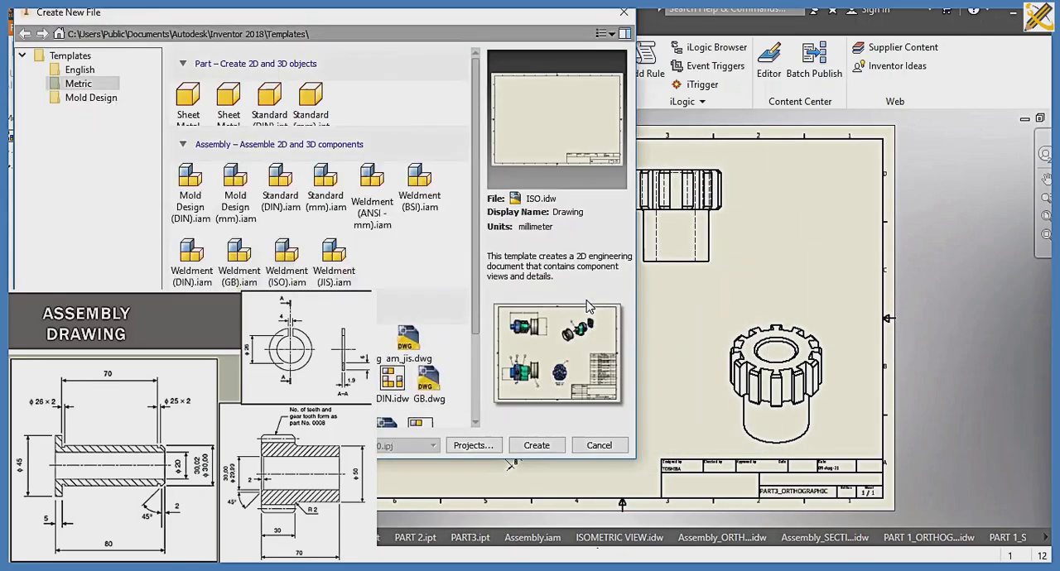
{"action": "left_click", "coordinate": [535, 443]}
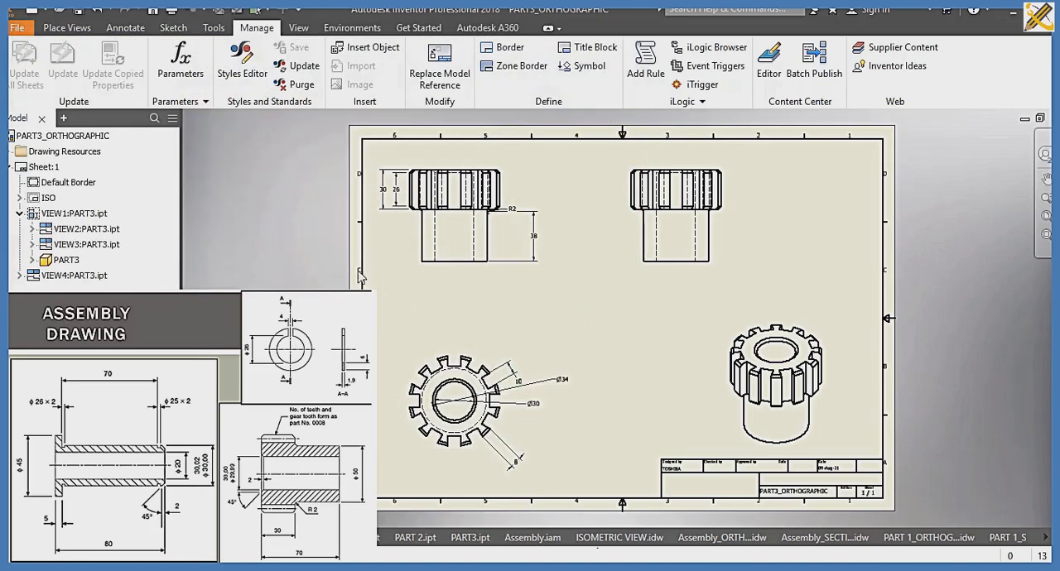
Step: Place a base view of PART3 in top orientation at the lower-left area of the sheet
{"action": "left_click", "coordinate": [18, 60]}
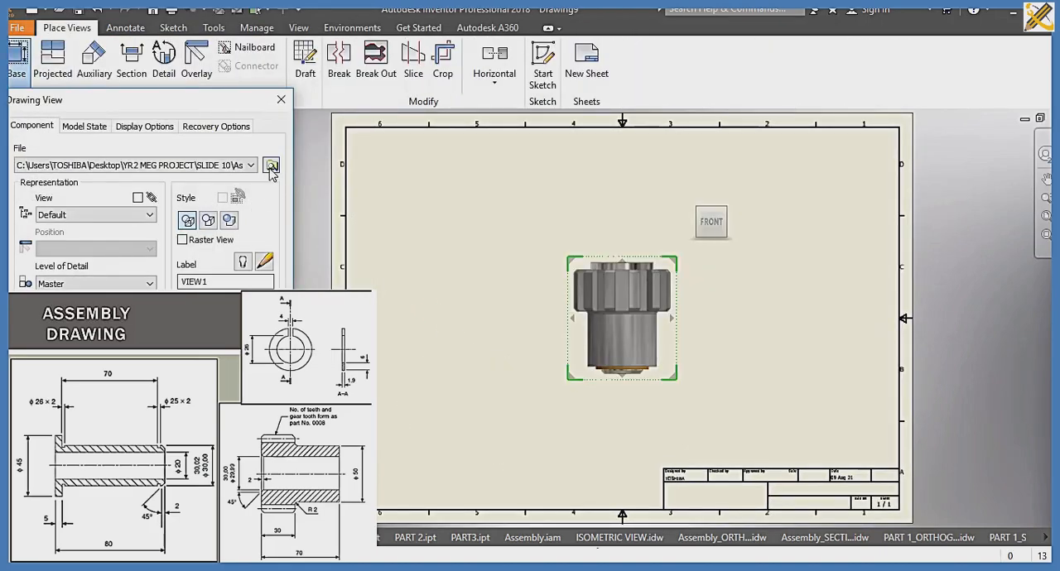
{"action": "left_click", "coordinate": [270, 165]}
{"action": "left_click", "coordinate": [203, 213]}
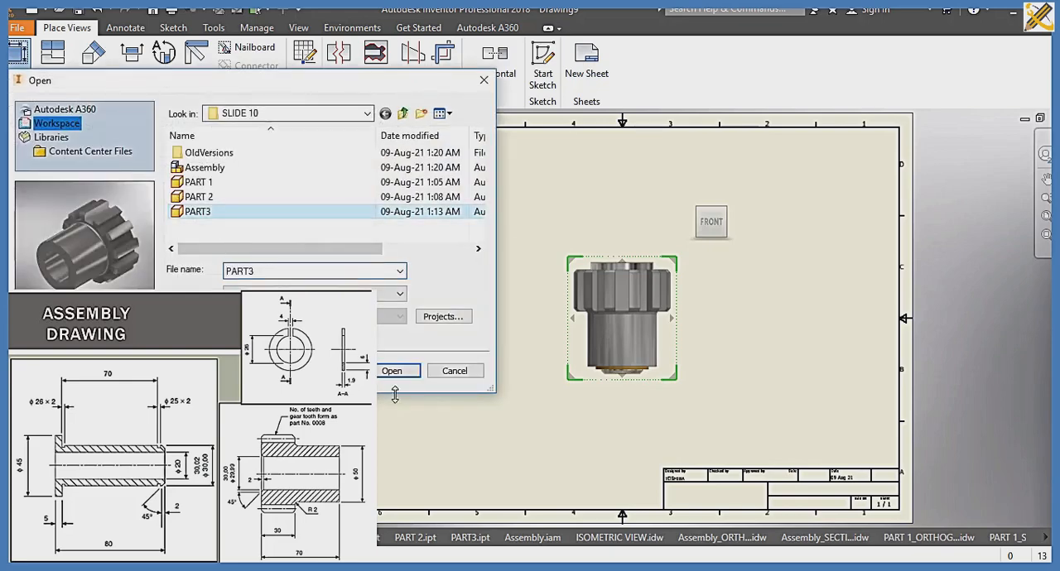
{"action": "left_click", "coordinate": [392, 371]}
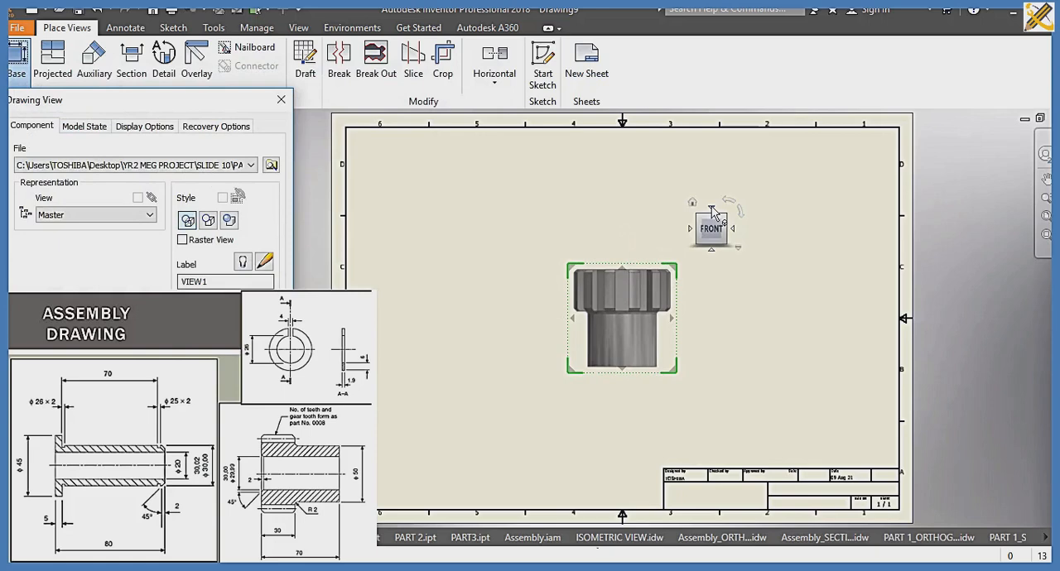
{"action": "left_click", "coordinate": [711, 208]}
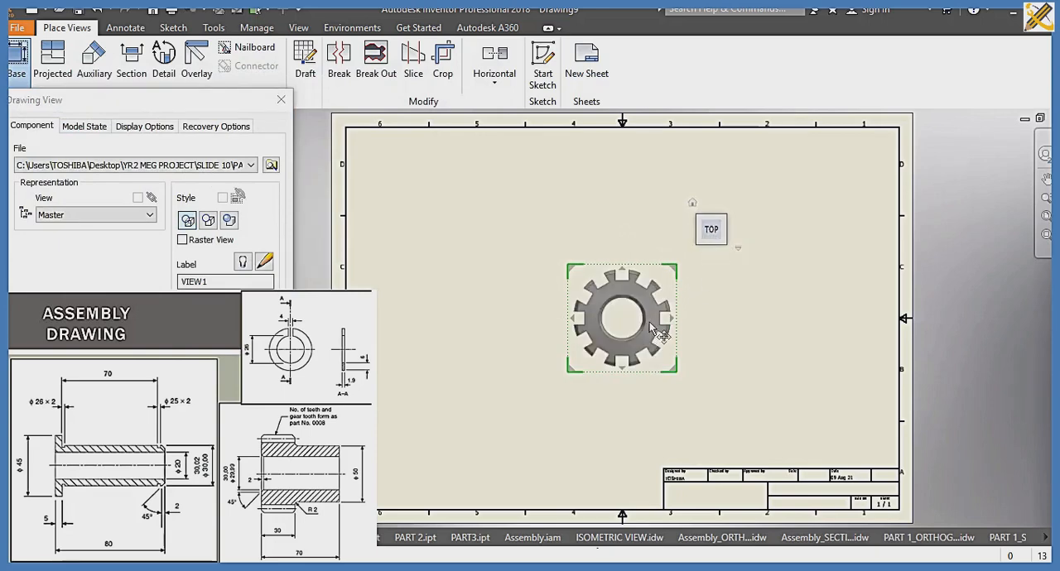
{"action": "mouse_move", "coordinate": [648, 334]}
{"action": "left_mouse_down"}
{"action": "mouse_move", "coordinate": [540, 424]}
{"action": "mouse_move", "coordinate": [480, 426]}
{"action": "left_mouse_up"}
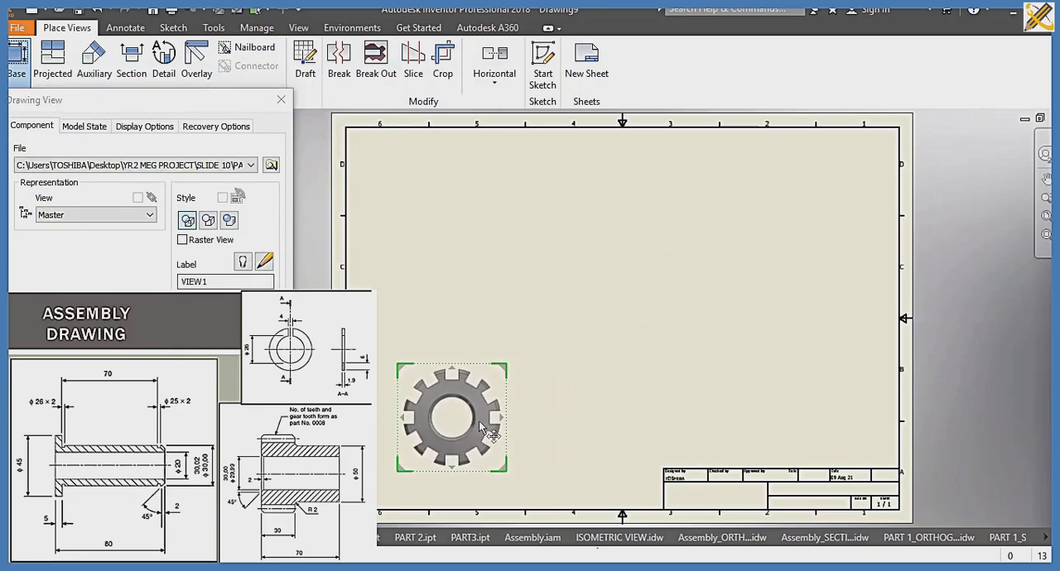
{"action": "left_click", "coordinate": [190, 348]}
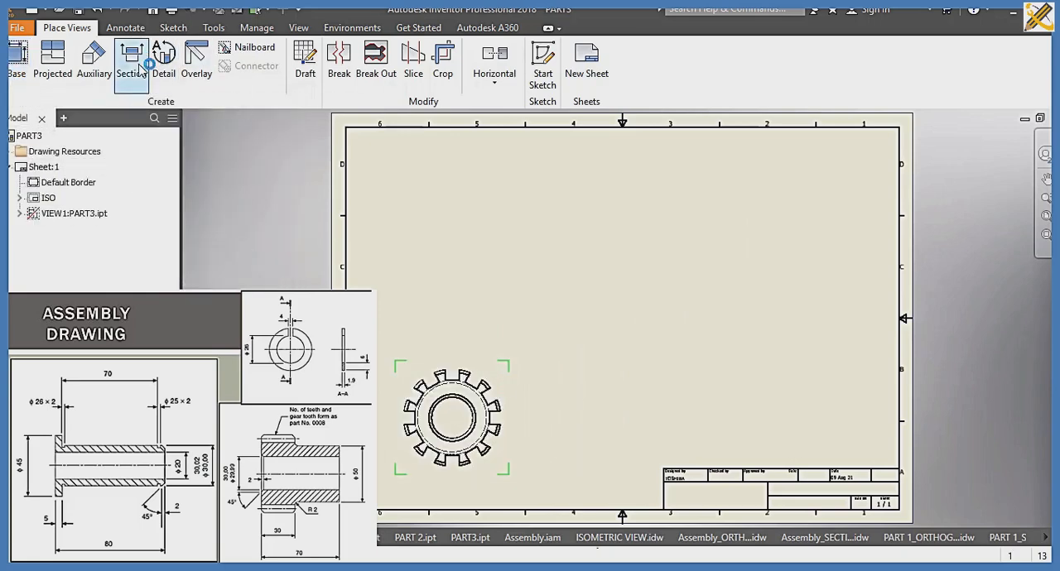
Step: Create section view A-A above the gear's top view, cutting horizontally through the gear's centre
{"action": "left_click", "coordinate": [134, 65]}
{"action": "left_click", "coordinate": [400, 421]}
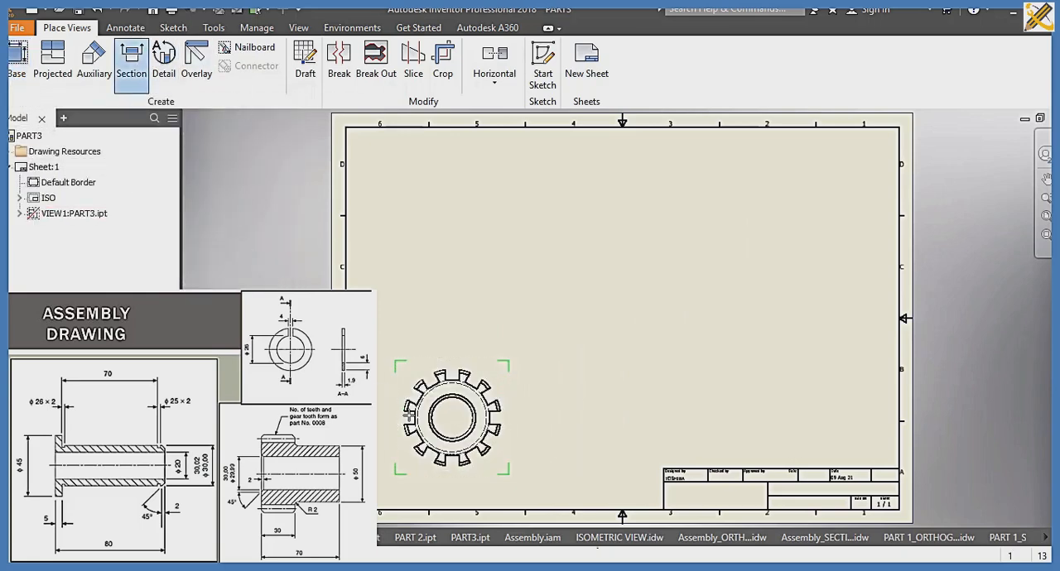
{"action": "left_click", "coordinate": [390, 418]}
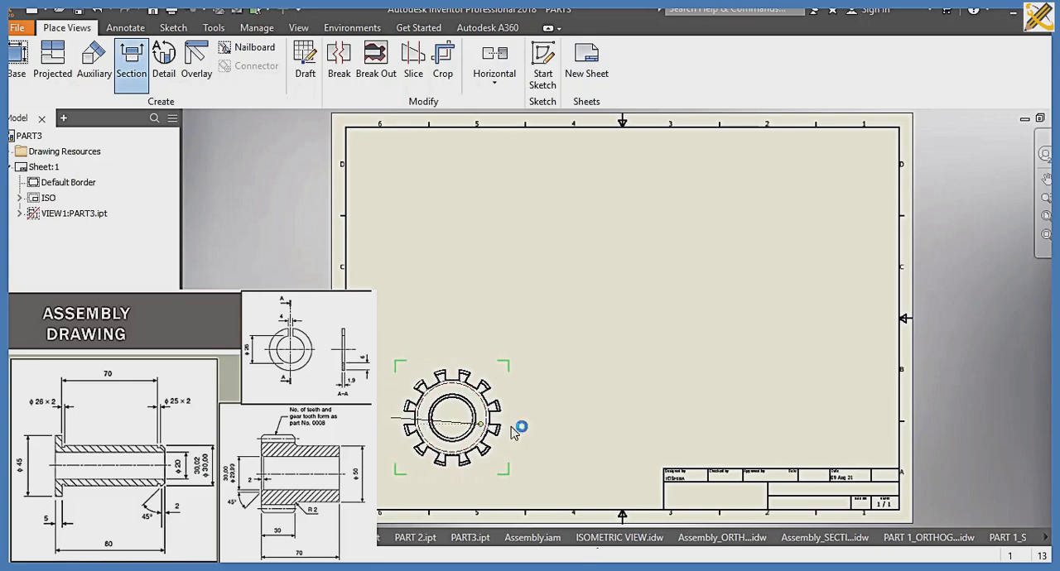
{"action": "right_click", "coordinate": [542, 345]}
{"action": "left_click", "coordinate": [609, 344]}
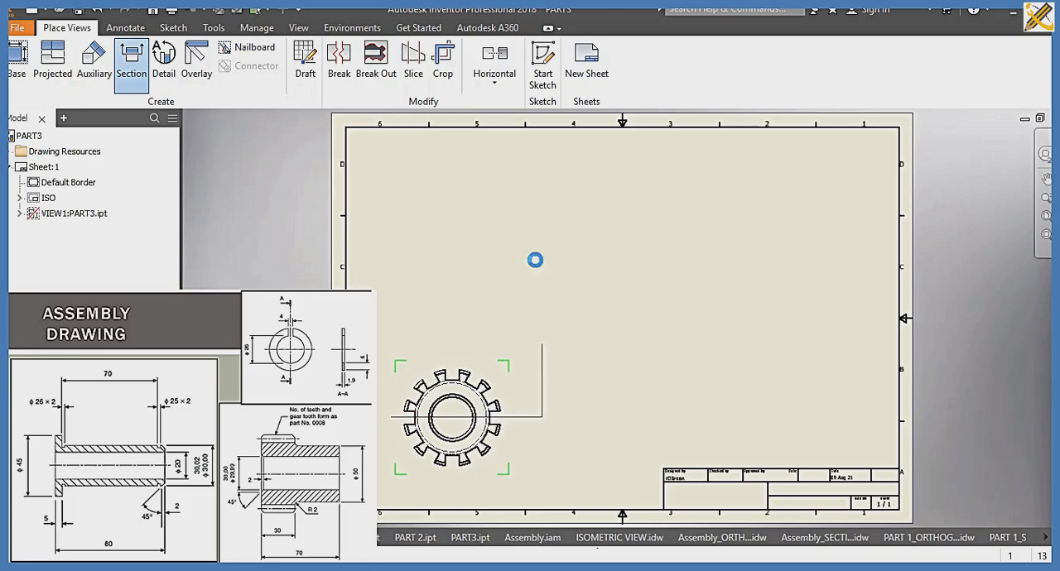
{"action": "left_click", "coordinate": [511, 227]}
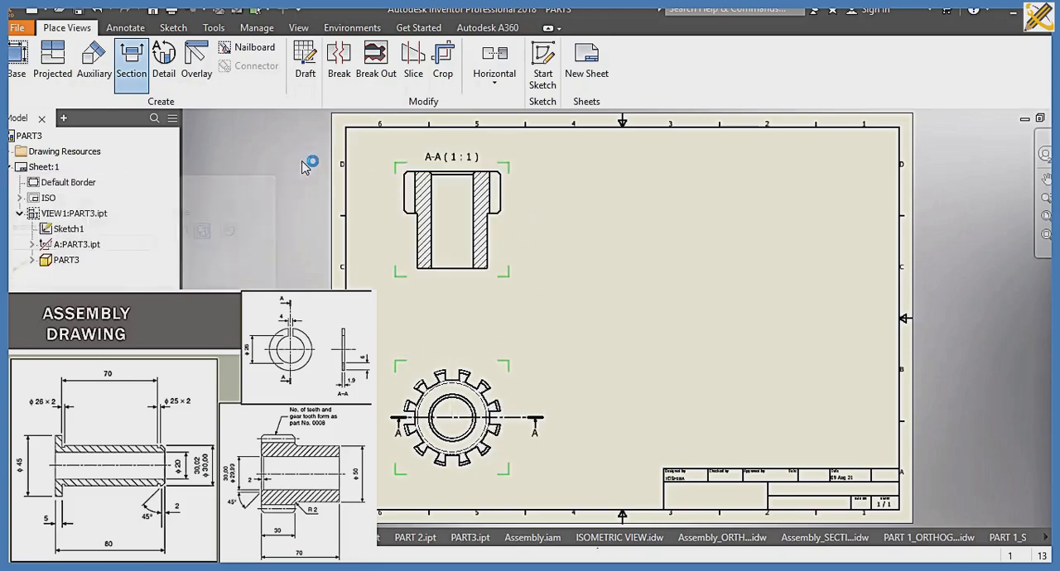
Step: Dimension the diameters of the two bore circles and the width of a tooth gap on the gear's top view
{"action": "left_click", "coordinate": [126, 29]}
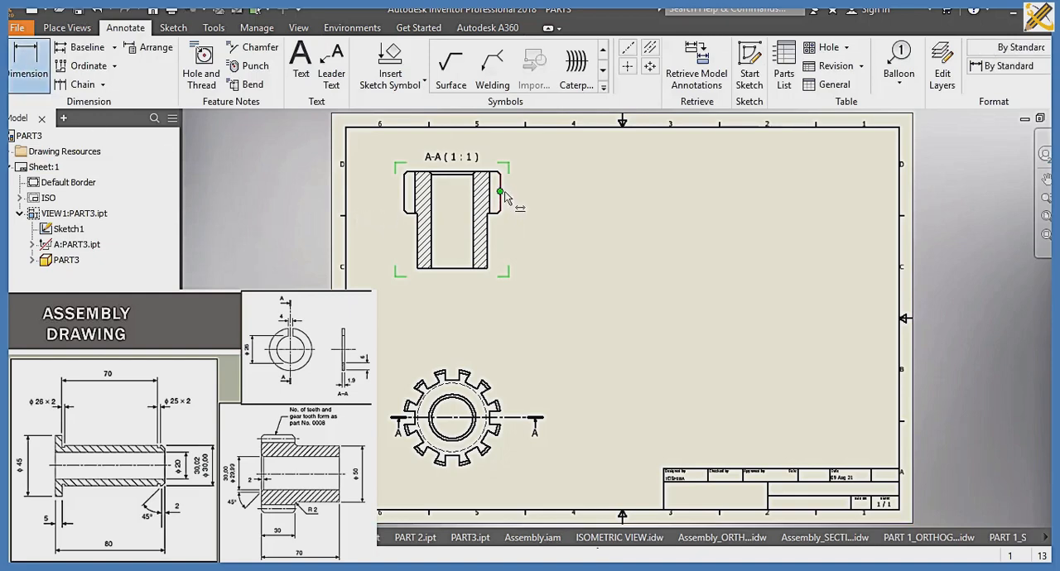
{"action": "left_click", "coordinate": [475, 409]}
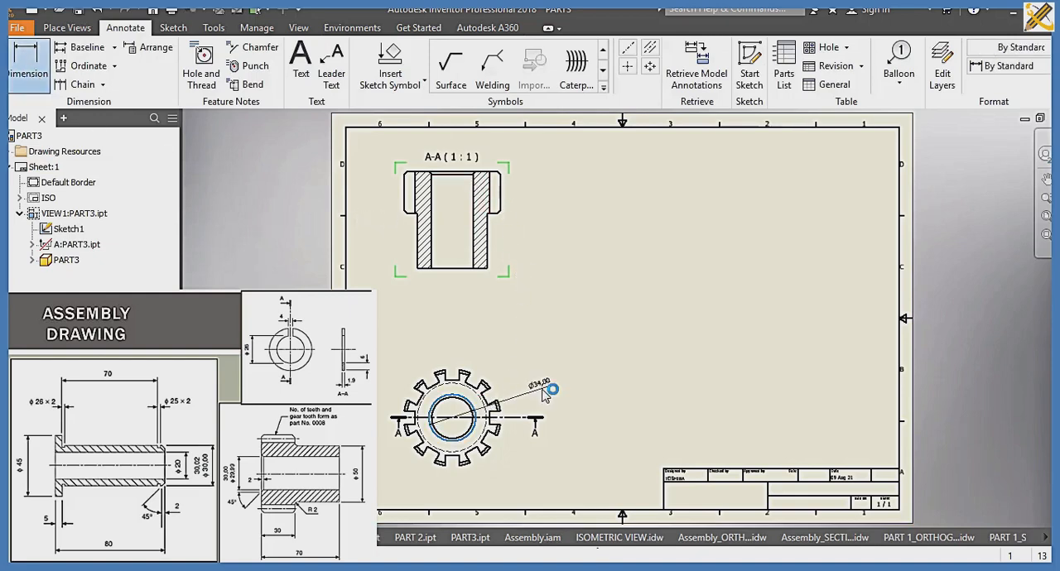
{"action": "scroll", "coordinate": [538, 396], "scroll_direction": "up", "scroll_amount": 5}
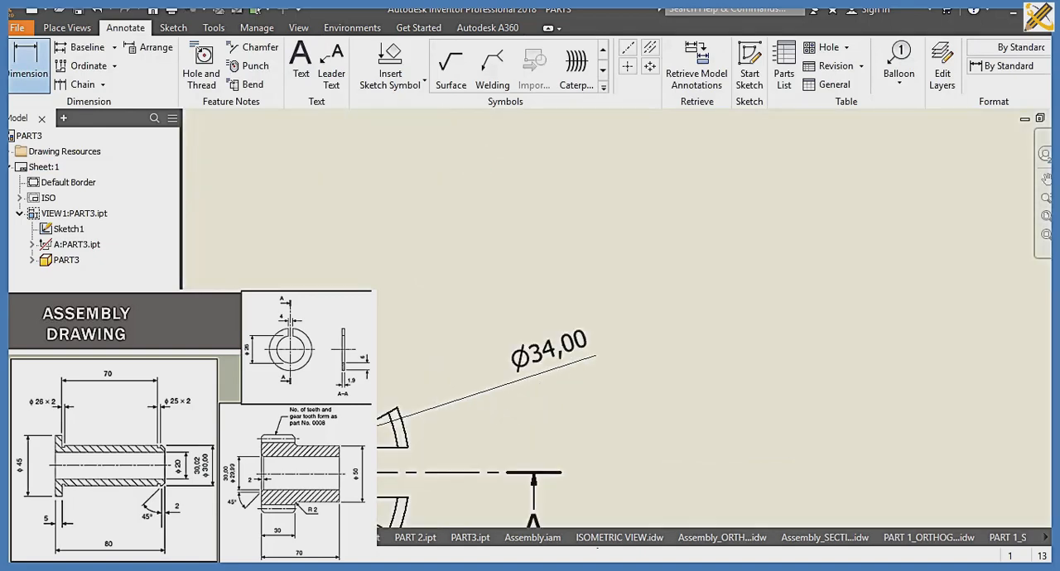
{"action": "left_click", "coordinate": [370, 452]}
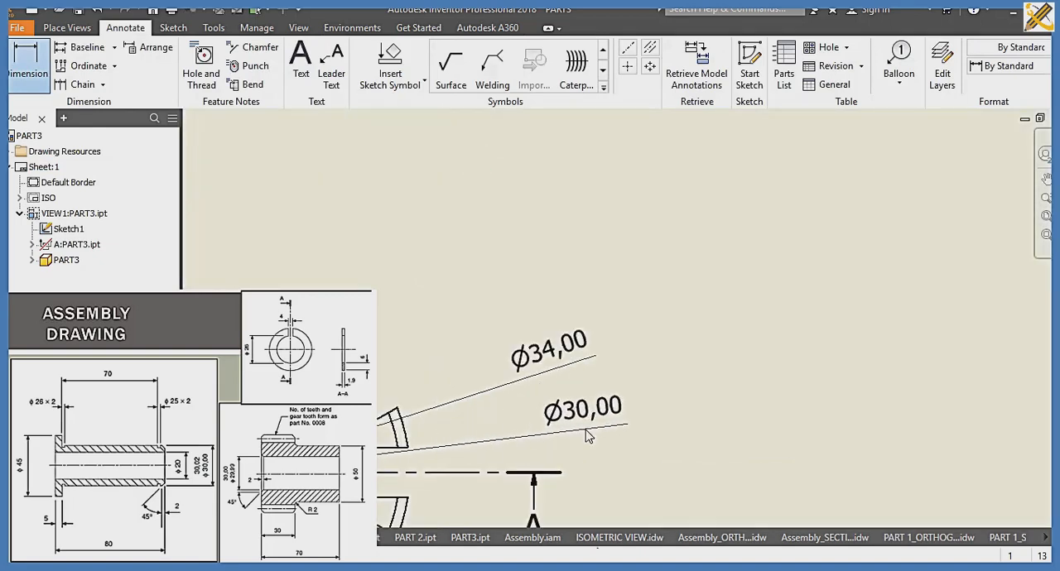
{"action": "left_click", "coordinate": [586, 430]}
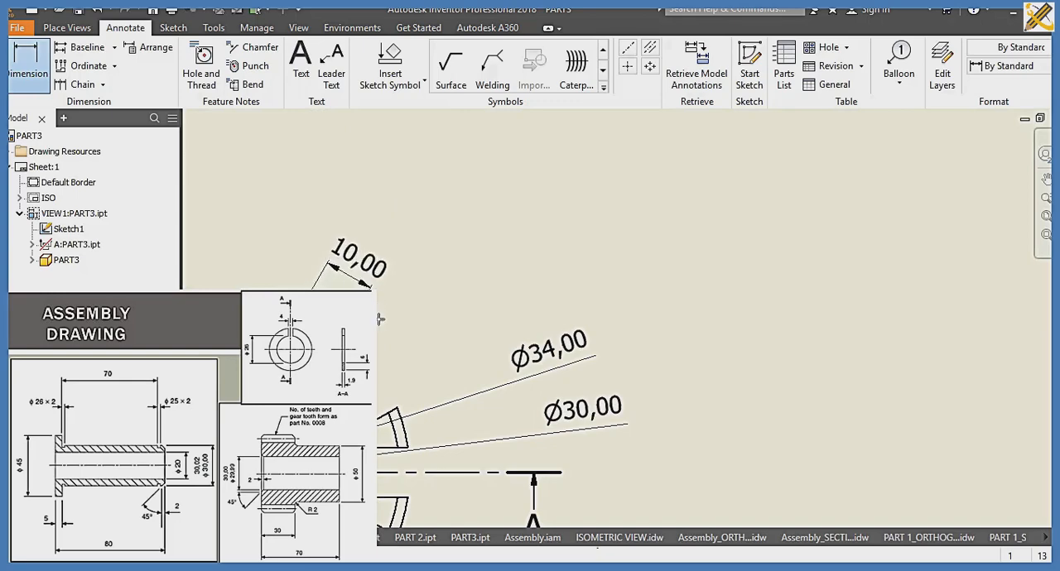
{"action": "middle_click_drag", "start_coordinate": [263, 300], "coordinate": [558, 357]}
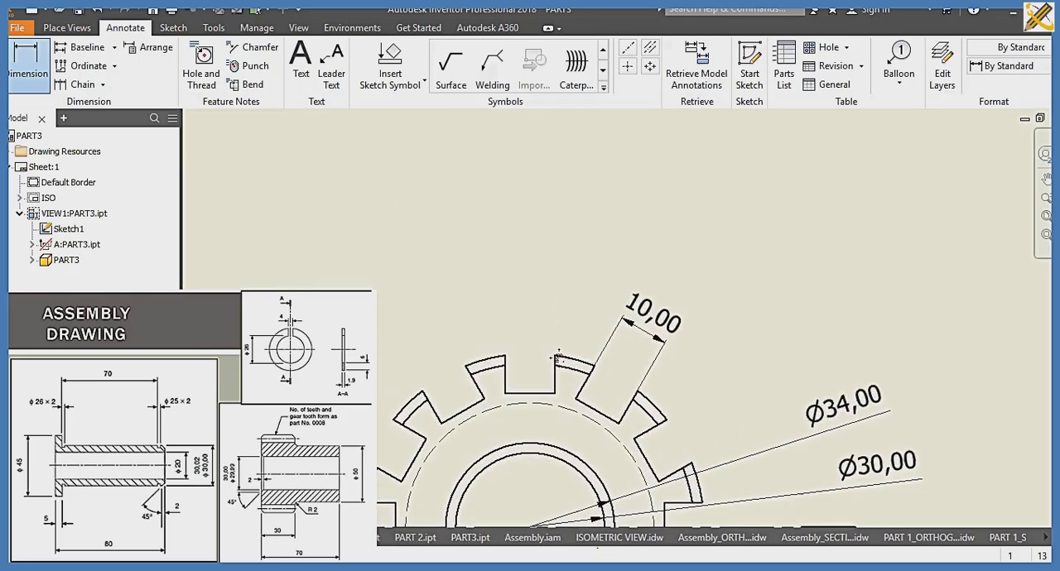
{"action": "left_click", "coordinate": [506, 356]}
{"action": "left_click", "coordinate": [467, 366]}
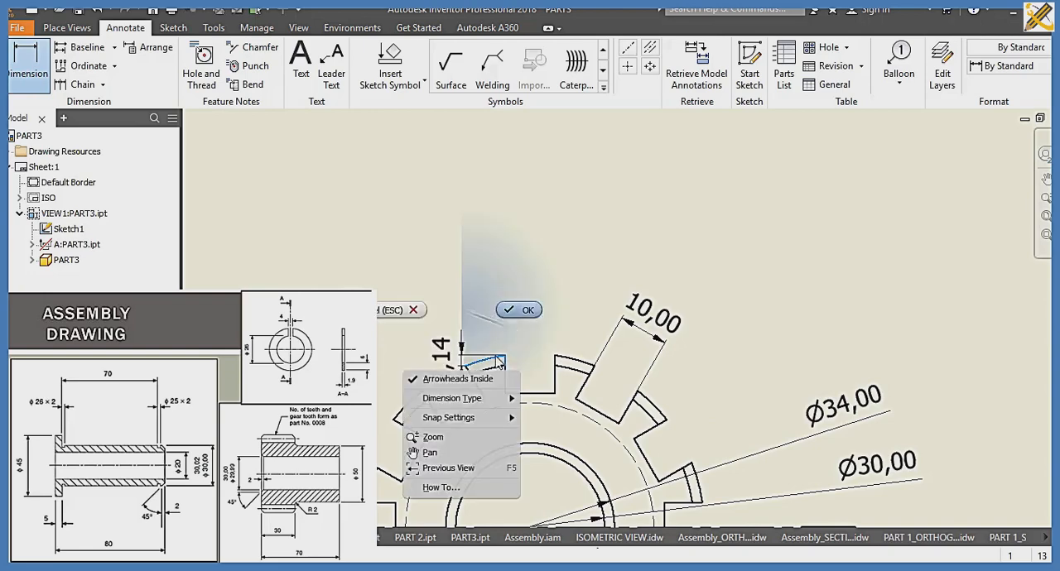
{"action": "mouse_move", "coordinate": [495, 404]}
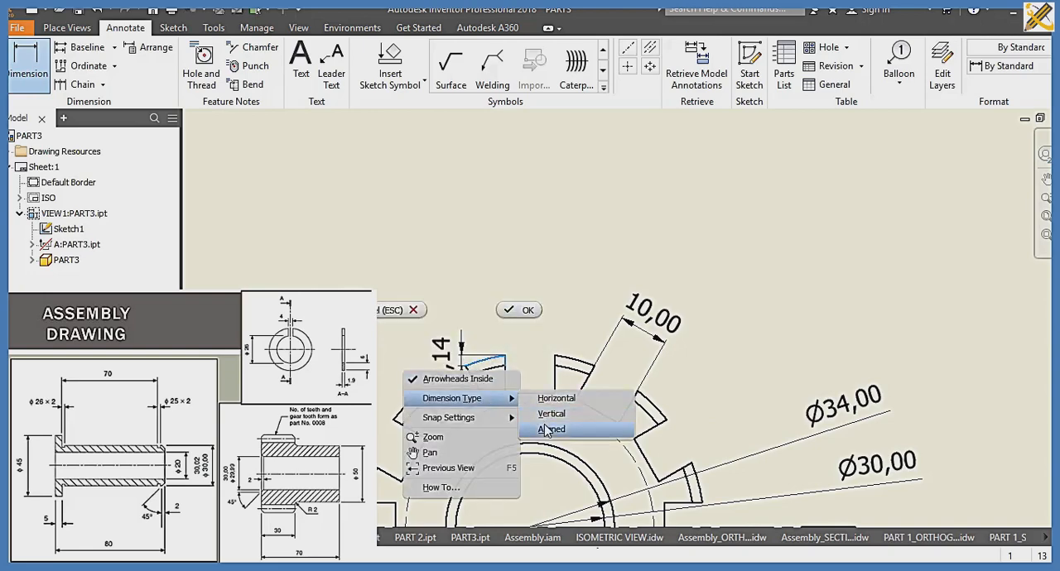
{"action": "left_click", "coordinate": [547, 429]}
{"action": "key", "text": "Escape"}
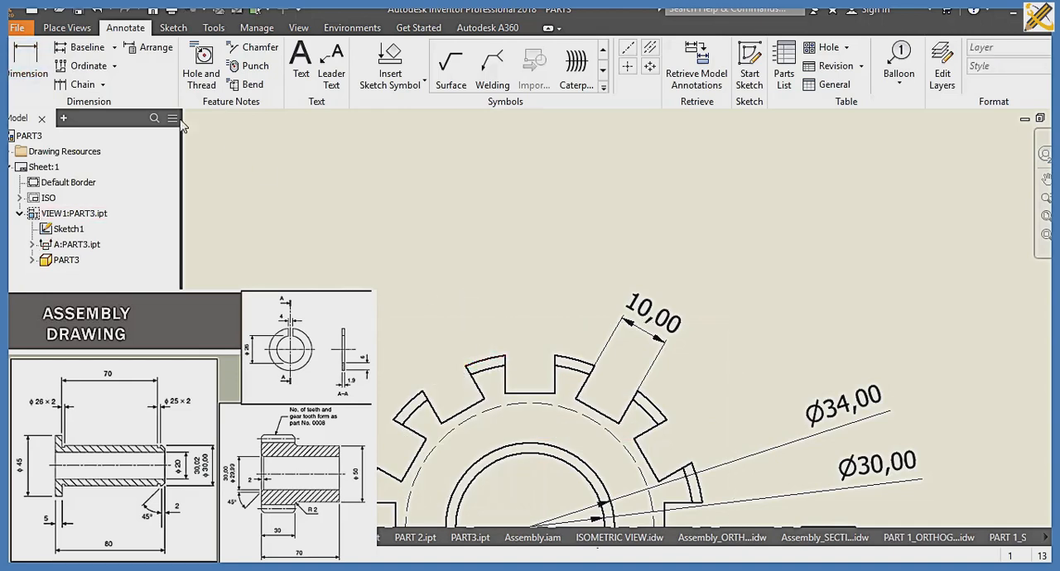
Step: Add an aligned dimension between the two outer corners of the tooth beside the gear's uppermost gap
{"action": "left_click", "coordinate": [26, 62]}
{"action": "left_click", "coordinate": [474, 371]}
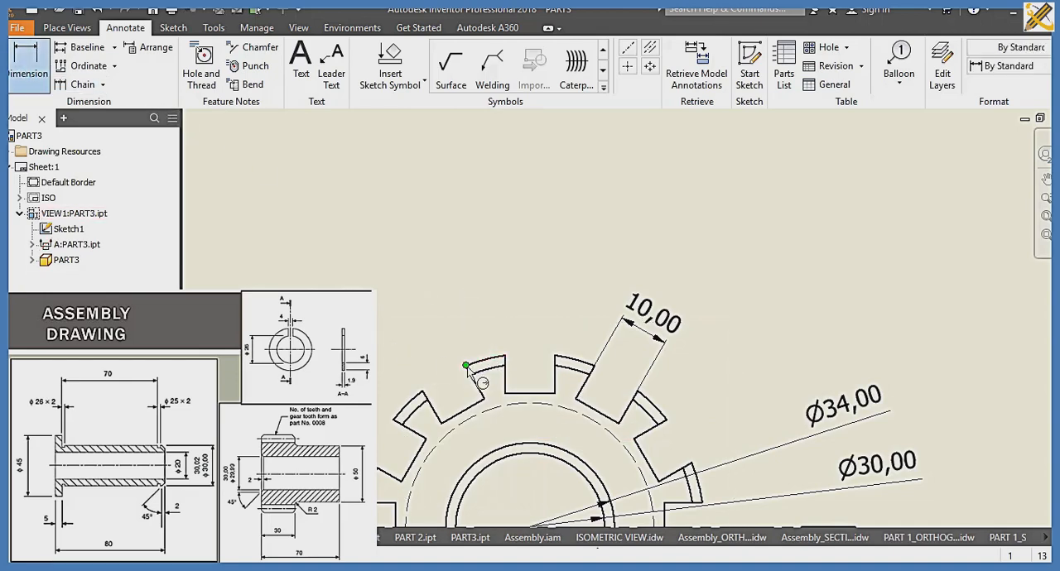
{"action": "left_click", "coordinate": [505, 361]}
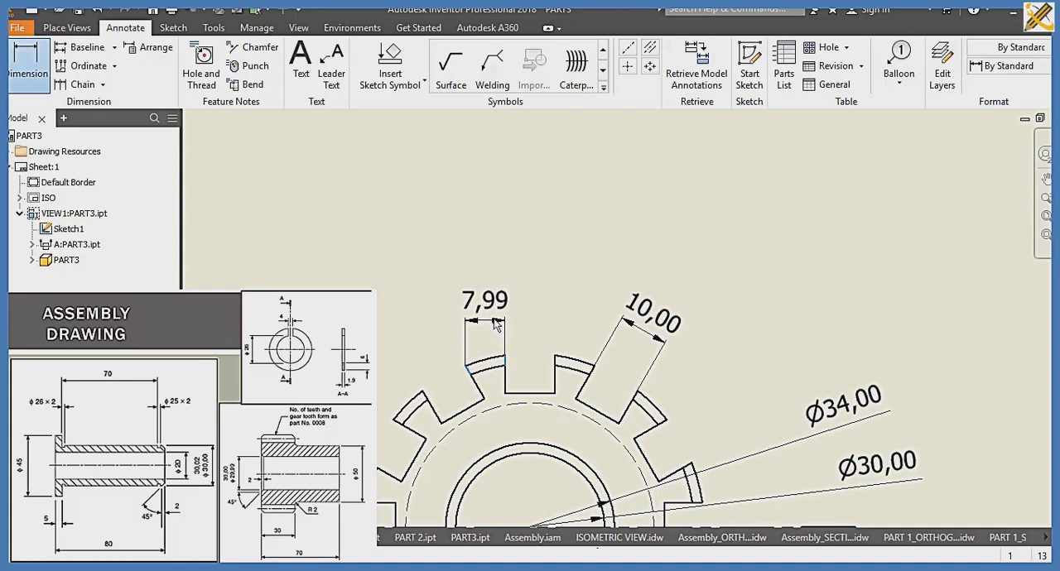
{"action": "right_click", "coordinate": [497, 317]}
{"action": "mouse_move", "coordinate": [515, 404]}
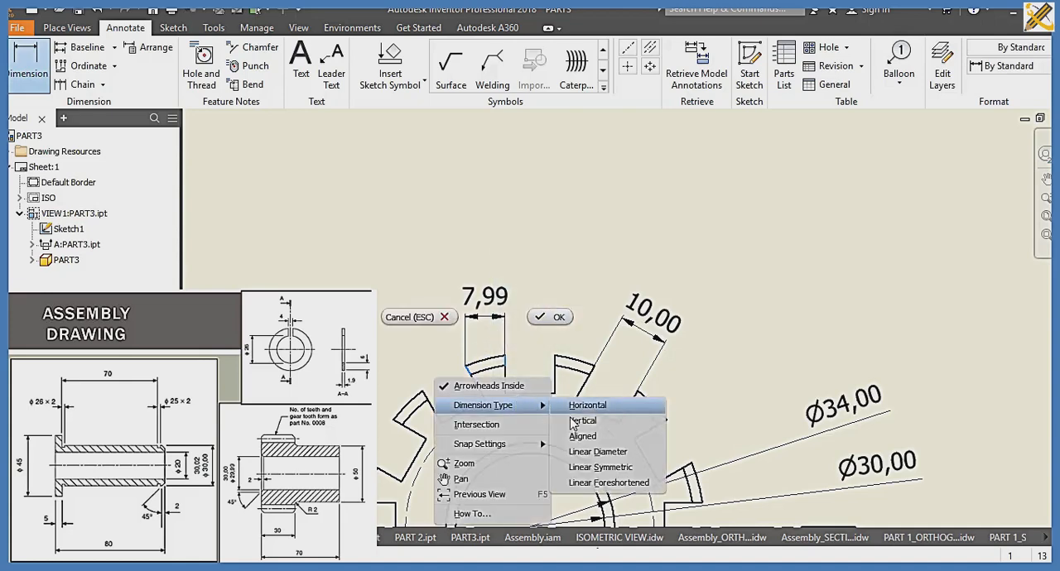
{"action": "left_click", "coordinate": [590, 419]}
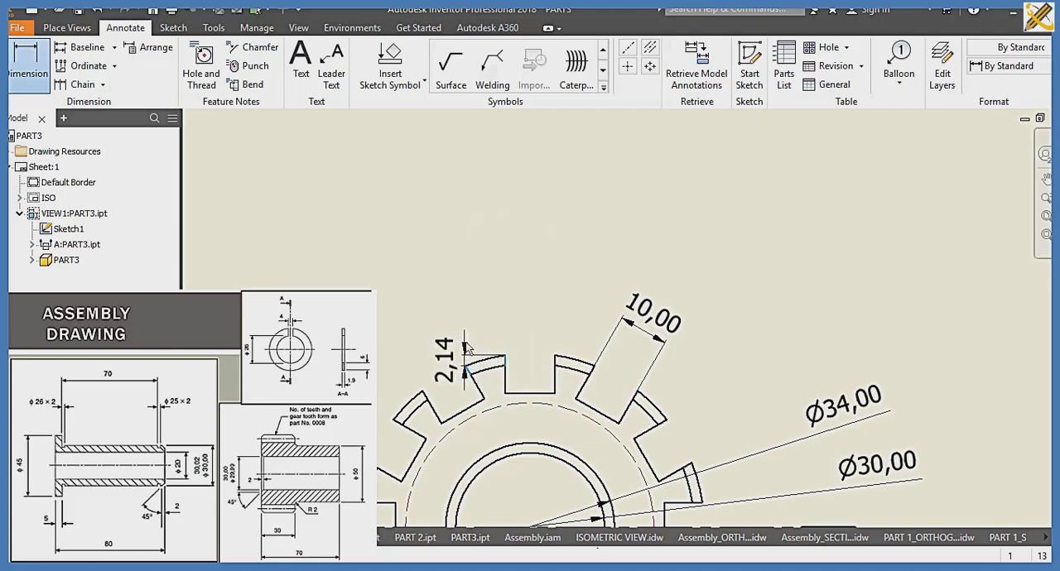
{"action": "right_click", "coordinate": [470, 371]}
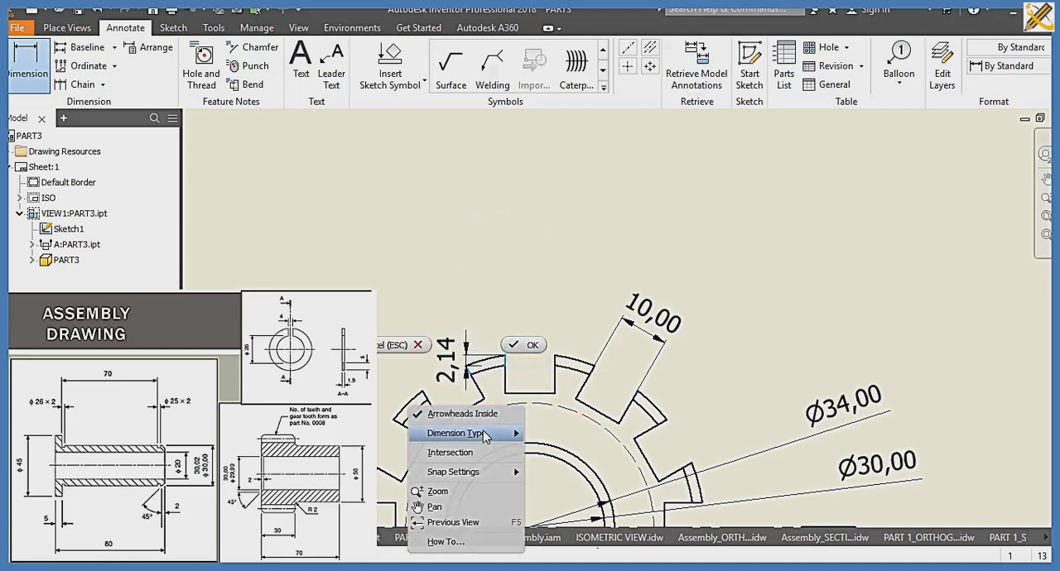
{"action": "mouse_move", "coordinate": [487, 433]}
{"action": "left_click", "coordinate": [555, 465]}
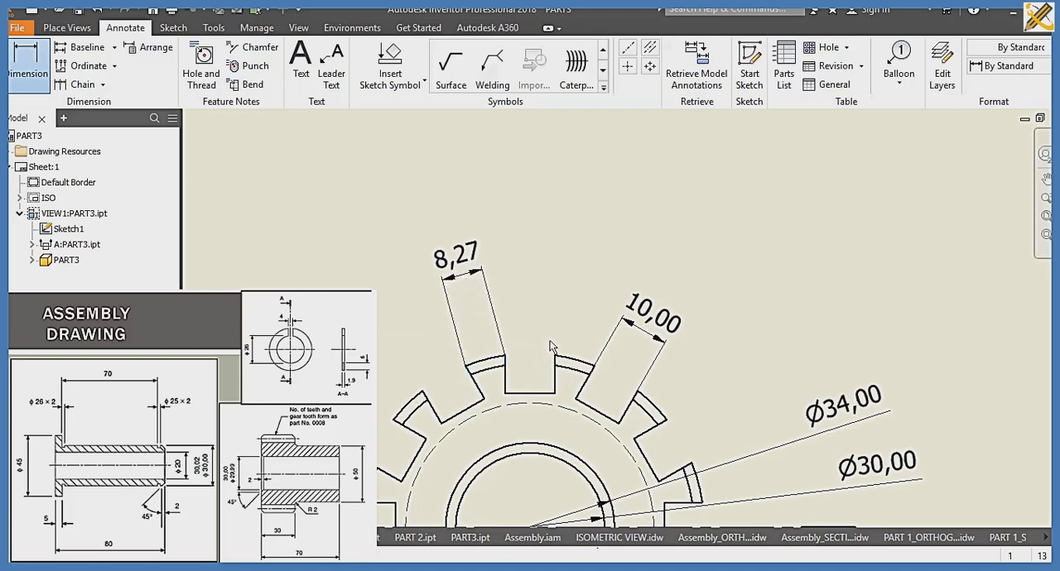
Step: Dimension the radius of the fillet between the toothed head and the hub in section view A-A
{"action": "scroll", "coordinate": [550, 340], "scroll_direction": "down", "scroll_amount": 3}
{"action": "middle_click_drag", "start_coordinate": [549, 339], "coordinate": [447, 491]}
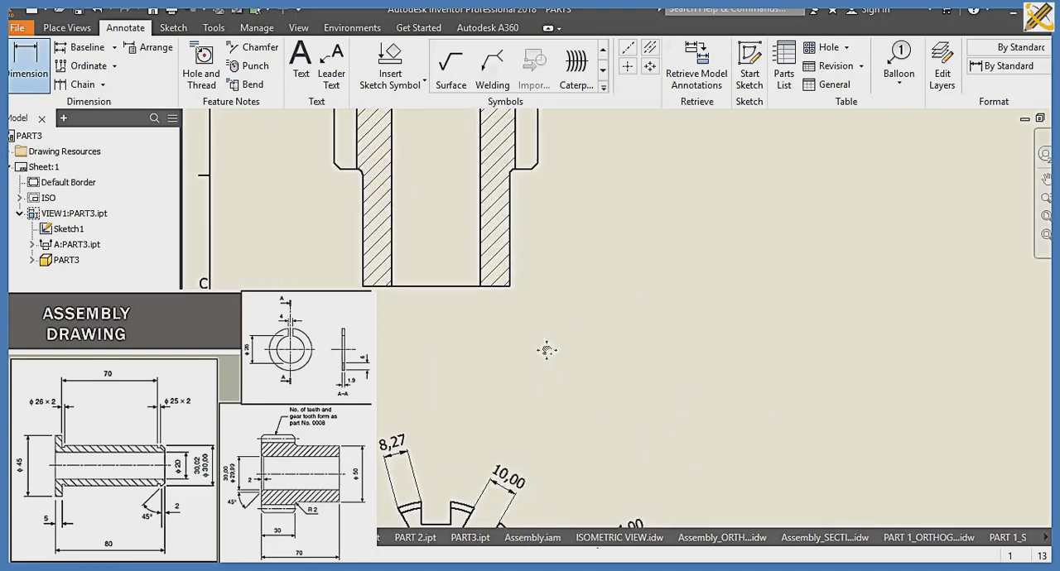
{"action": "middle_click_drag", "start_coordinate": [547, 351], "coordinate": [554, 418]}
{"action": "scroll", "coordinate": [542, 324], "scroll_direction": "up", "scroll_amount": 3}
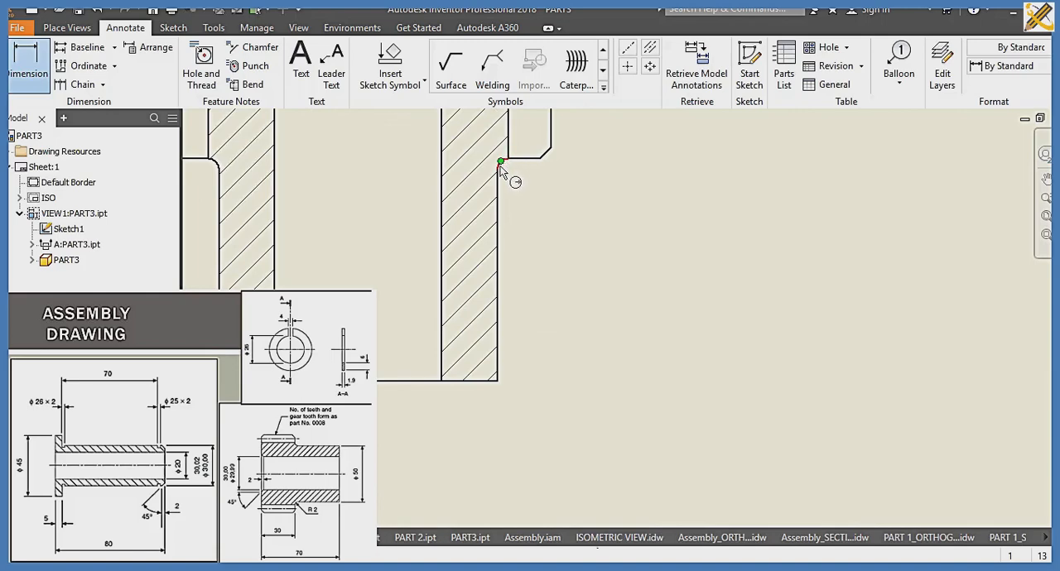
{"action": "scroll", "coordinate": [501, 171], "scroll_direction": "up", "scroll_amount": 3}
{"action": "left_click", "coordinate": [503, 164]}
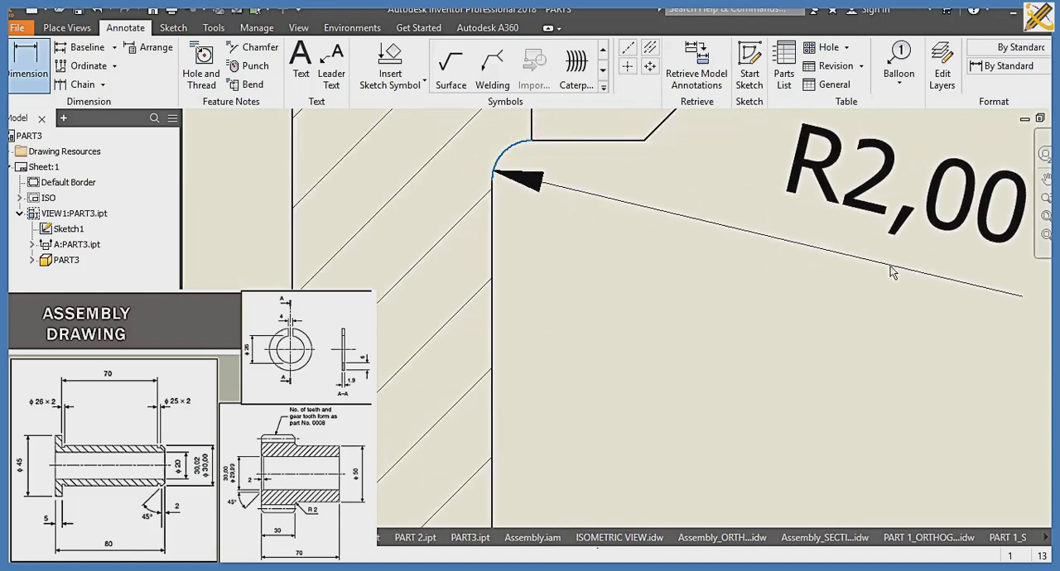
Step: Dimension the length of the hub's straight outer edge below the R2 fillet in section view A-A
{"action": "scroll", "coordinate": [671, 313], "scroll_direction": "down", "scroll_amount": 4}
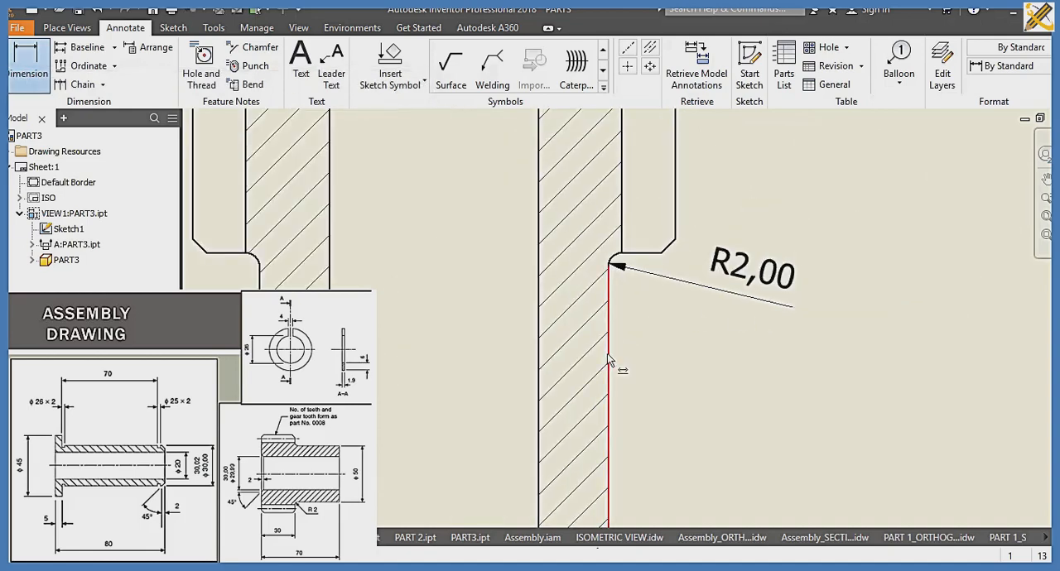
{"action": "left_click", "coordinate": [607, 357]}
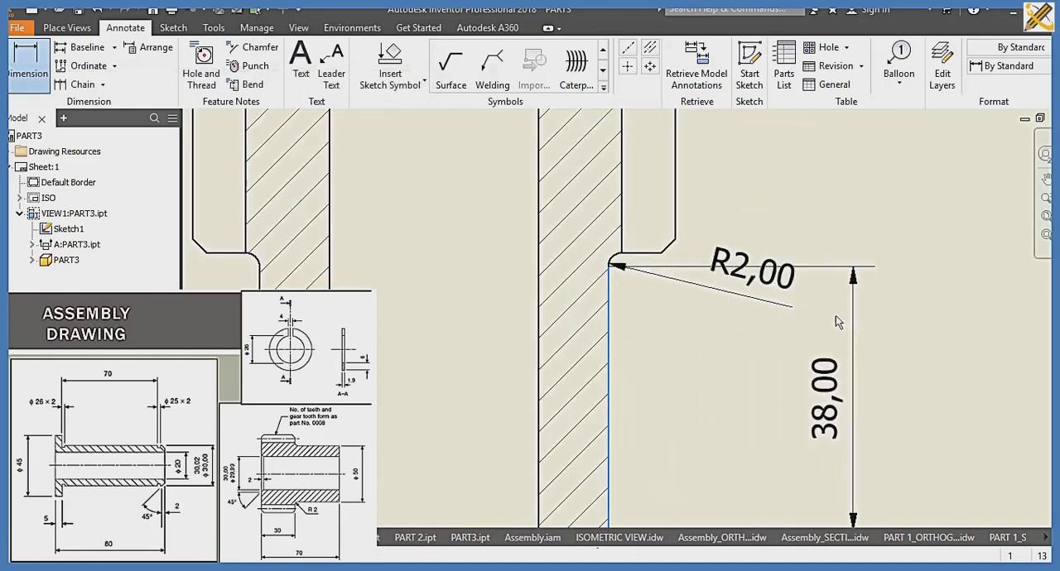
{"action": "middle_click_drag", "start_coordinate": [729, 365], "coordinate": [593, 476]}
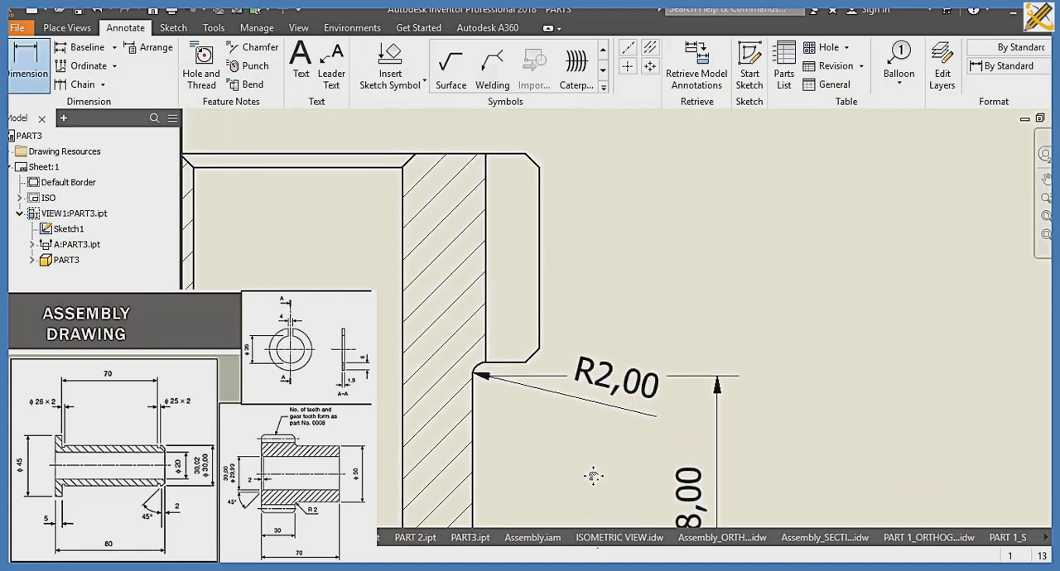
Step: Dimension the height of the tooth's straight outer edge and of the chamfer above it in section view A-A
{"action": "left_click", "coordinate": [538, 182]}
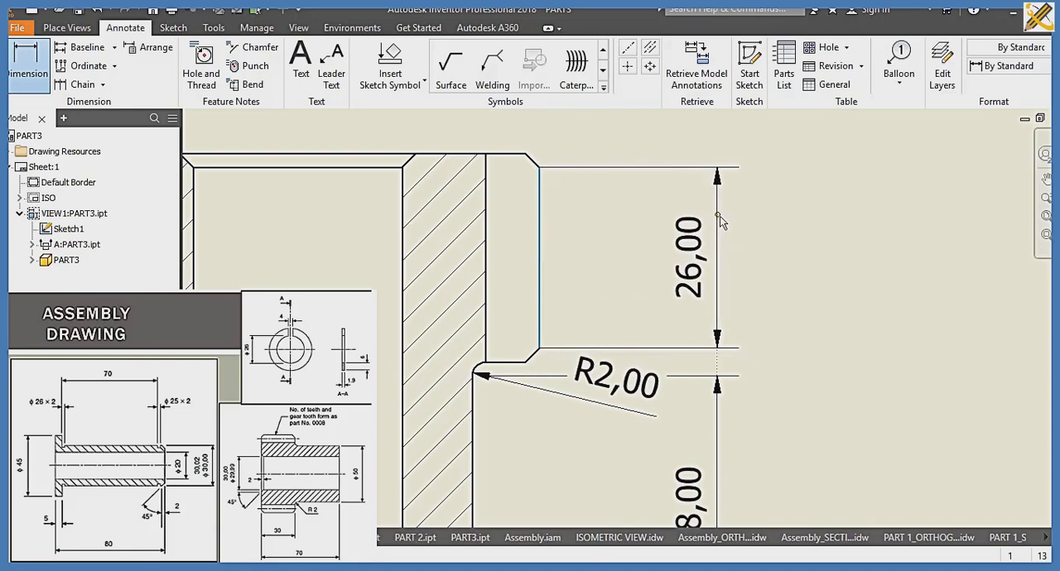
{"action": "left_click", "coordinate": [540, 171]}
{"action": "left_click", "coordinate": [531, 152]}
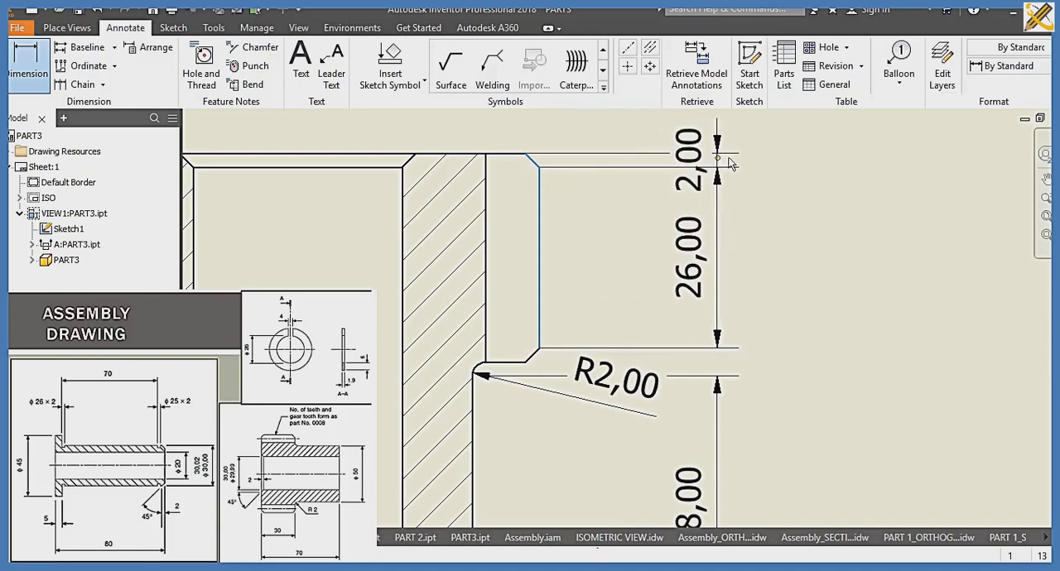
{"action": "left_click", "coordinate": [719, 157]}
Step: Add an angular dimension between the bore's upper chamfer and the horizontal edge at its base in section view A-A
{"action": "left_click", "coordinate": [382, 340]}
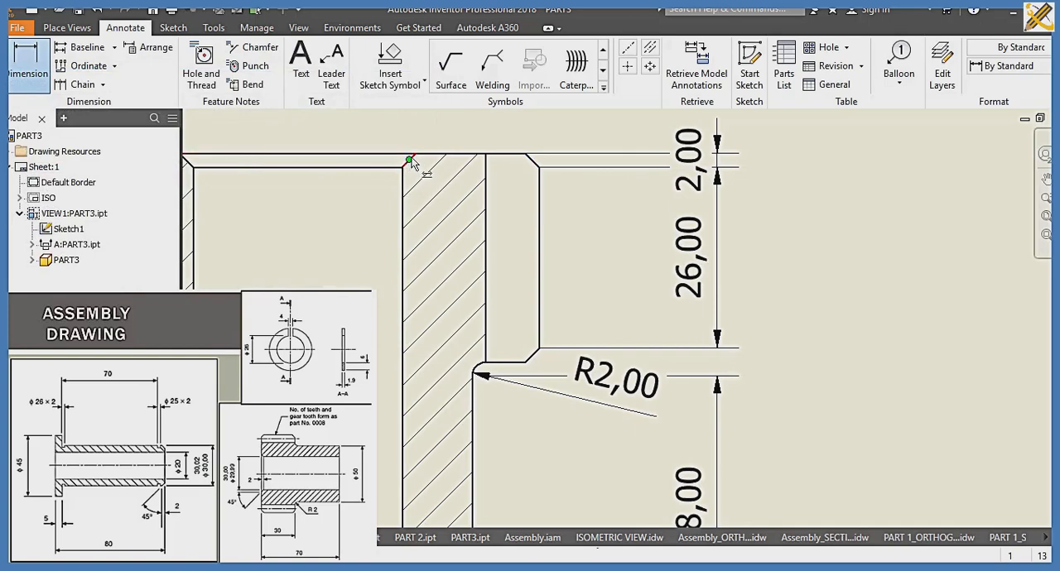
{"action": "scroll", "coordinate": [410, 161], "scroll_direction": "up", "scroll_amount": 5}
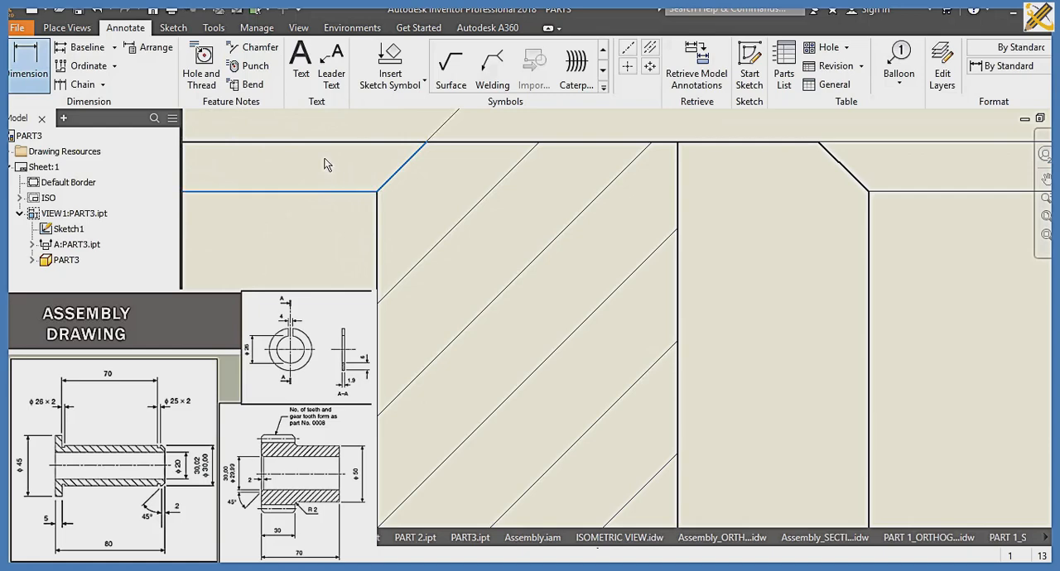
{"action": "scroll", "coordinate": [414, 349], "scroll_direction": "down", "scroll_amount": 4}
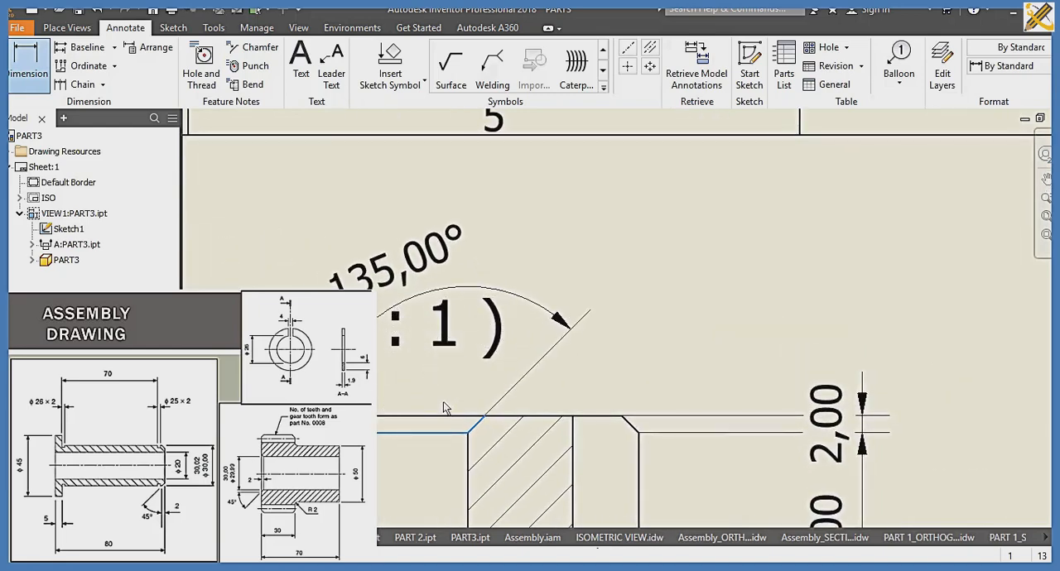
{"action": "scroll", "coordinate": [558, 424], "scroll_direction": "down", "scroll_amount": 2}
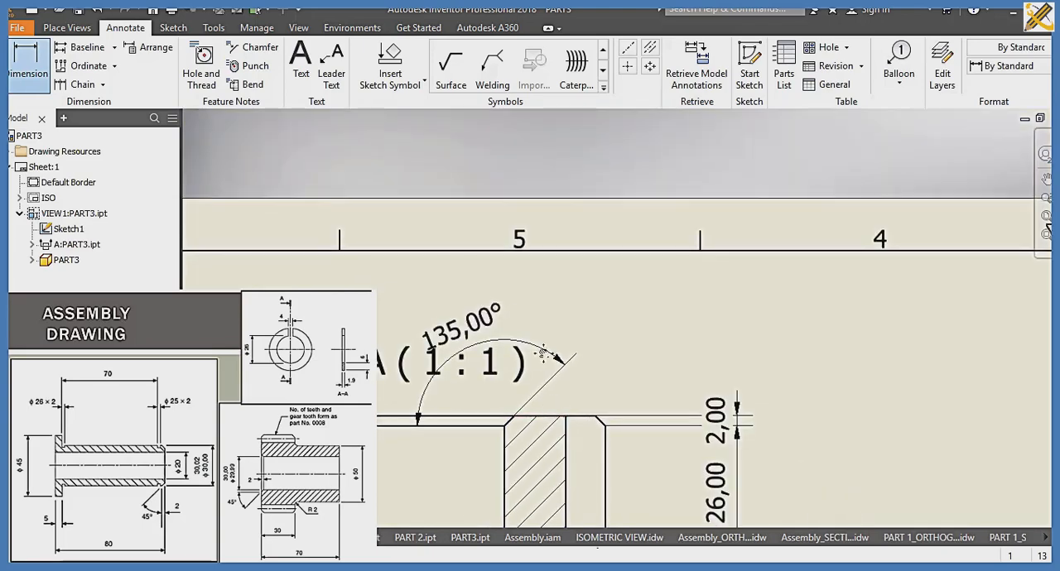
{"action": "middle_click_drag", "start_coordinate": [544, 354], "coordinate": [530, 283]}
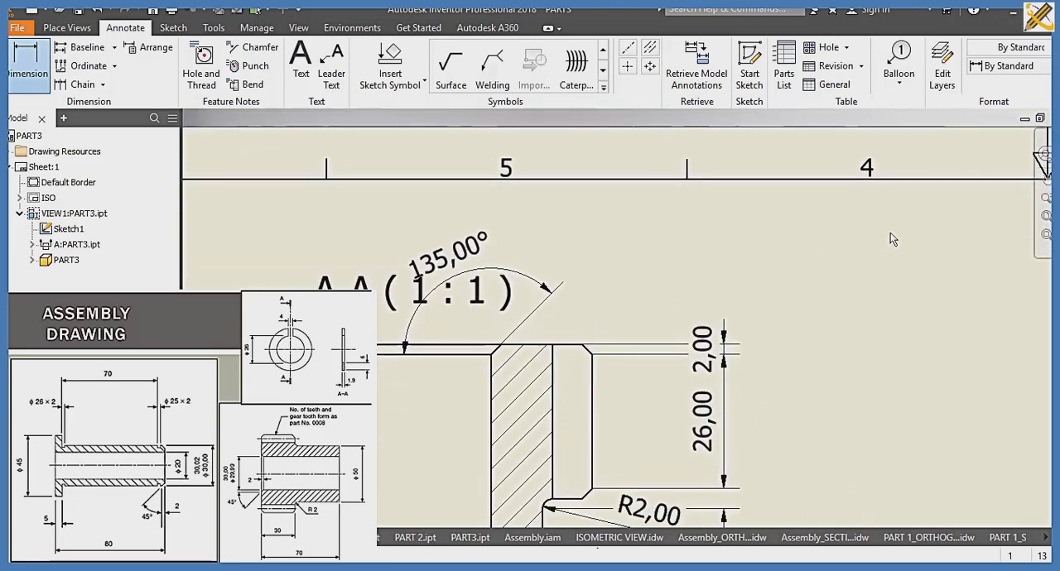
{"action": "left_click", "coordinate": [1045, 218]}
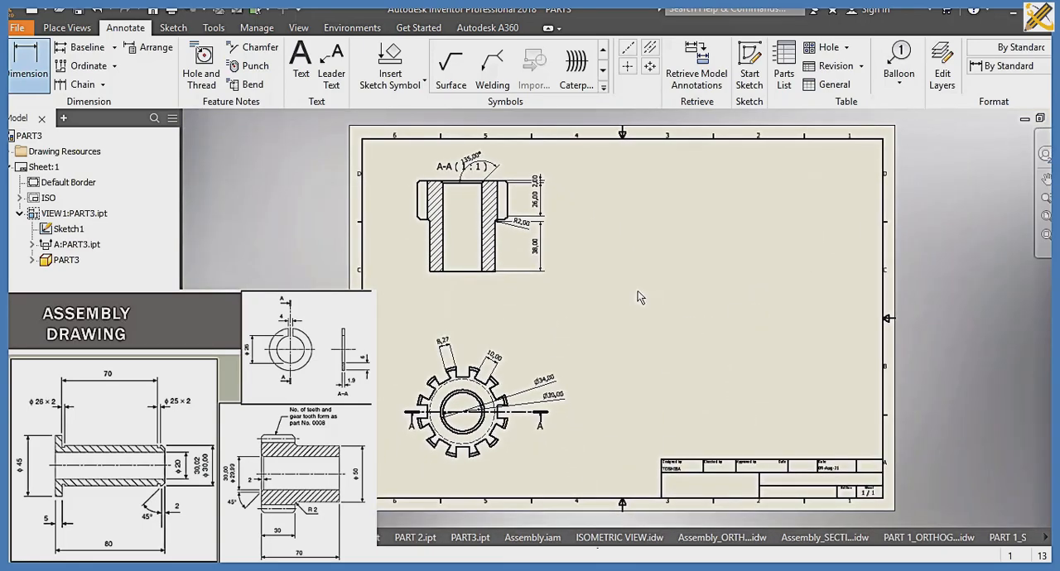
Step: Save the gear's section drawing as PART3_SECTION in the SLIDE 10 folder
{"action": "key", "text": "ctrl+s"}
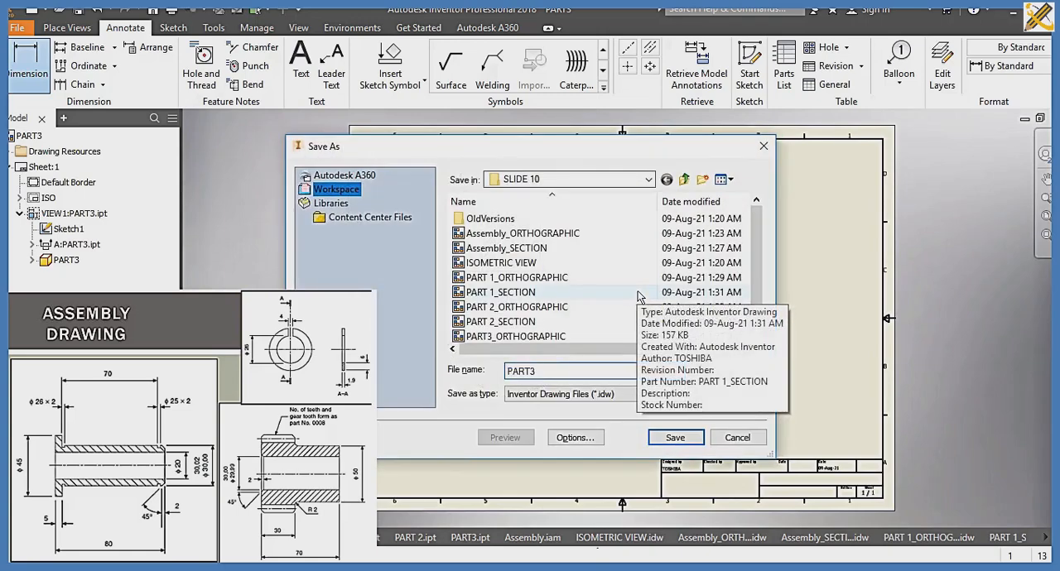
{"action": "type", "text": "_"}
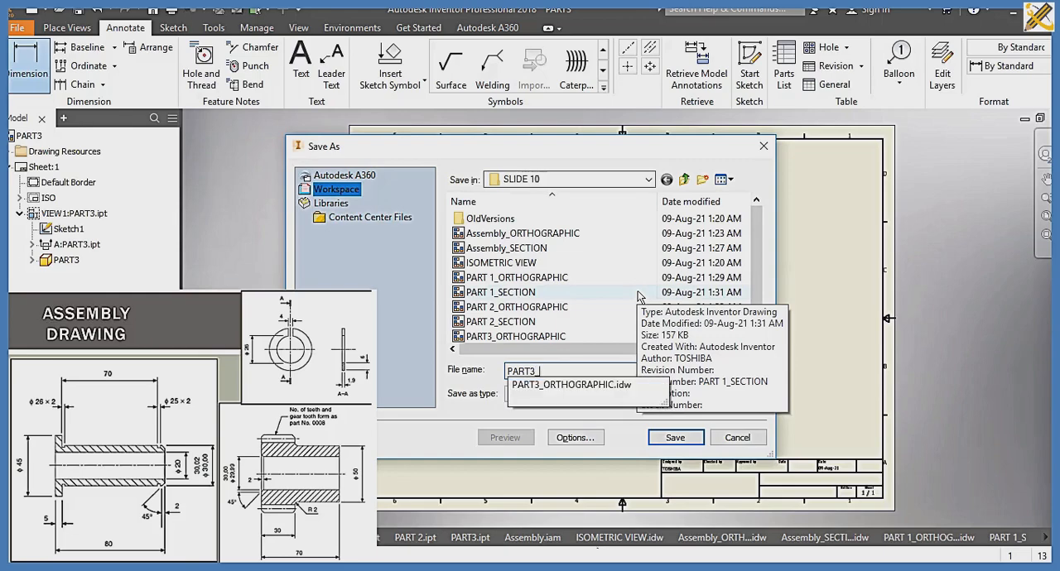
{"action": "type", "text": "SECTION"}
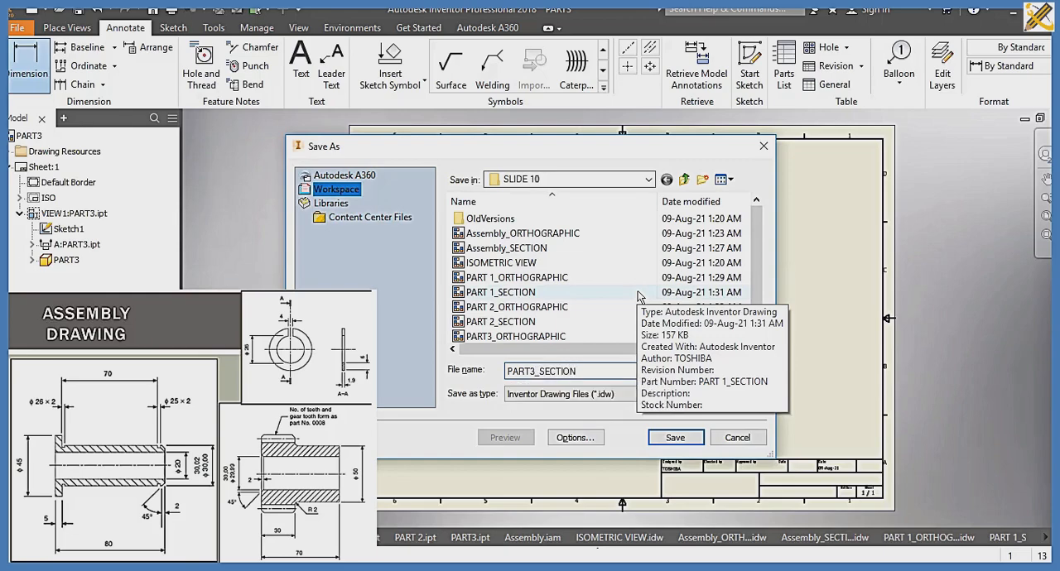
{"action": "key", "text": "Return"}
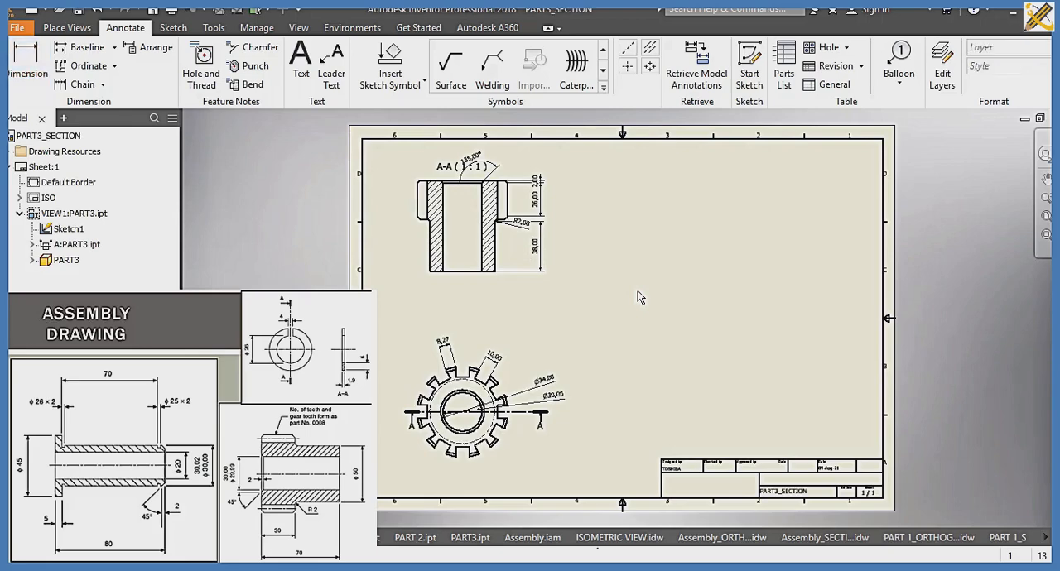
Step: Create a presentation from the metric Standard (mm).ipn template and insert the Assembly model into it
{"action": "key", "text": "ctrl+n"}
{"action": "scroll", "coordinate": [345, 279], "scroll_direction": "down", "scroll_amount": 3}
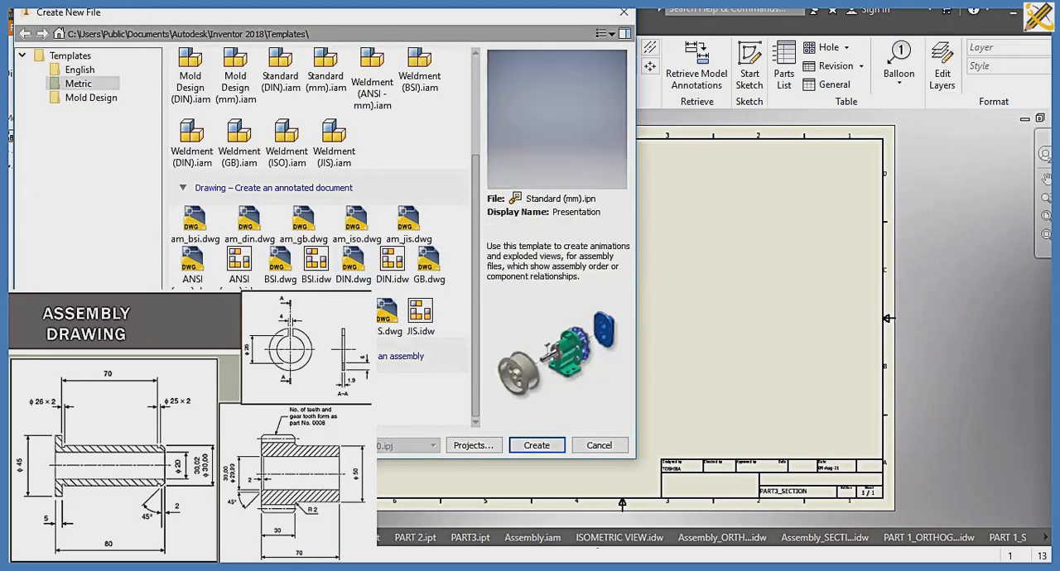
{"action": "left_click", "coordinate": [537, 445]}
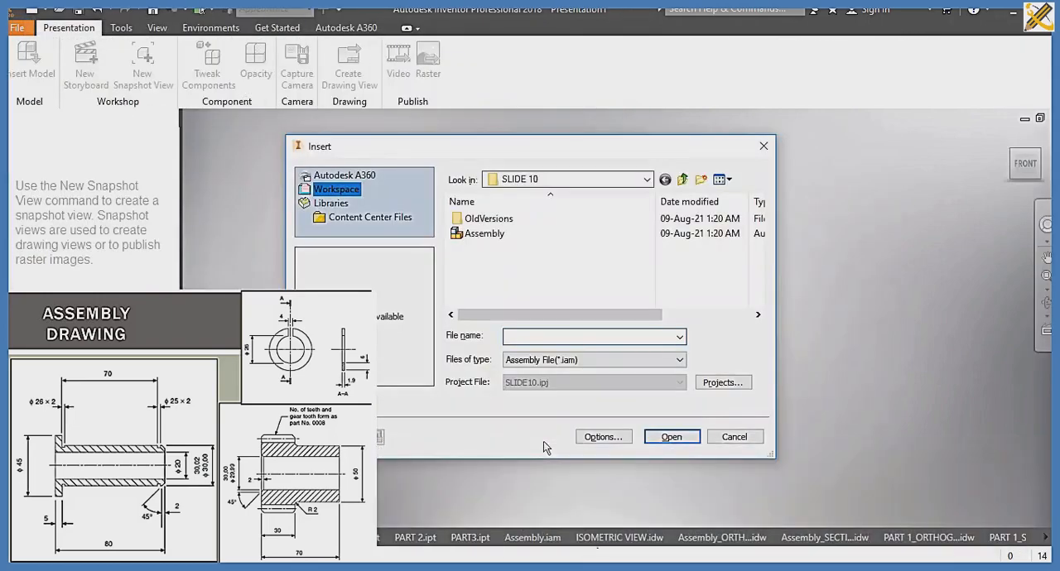
{"action": "left_click", "coordinate": [490, 233]}
{"action": "left_click", "coordinate": [671, 436]}
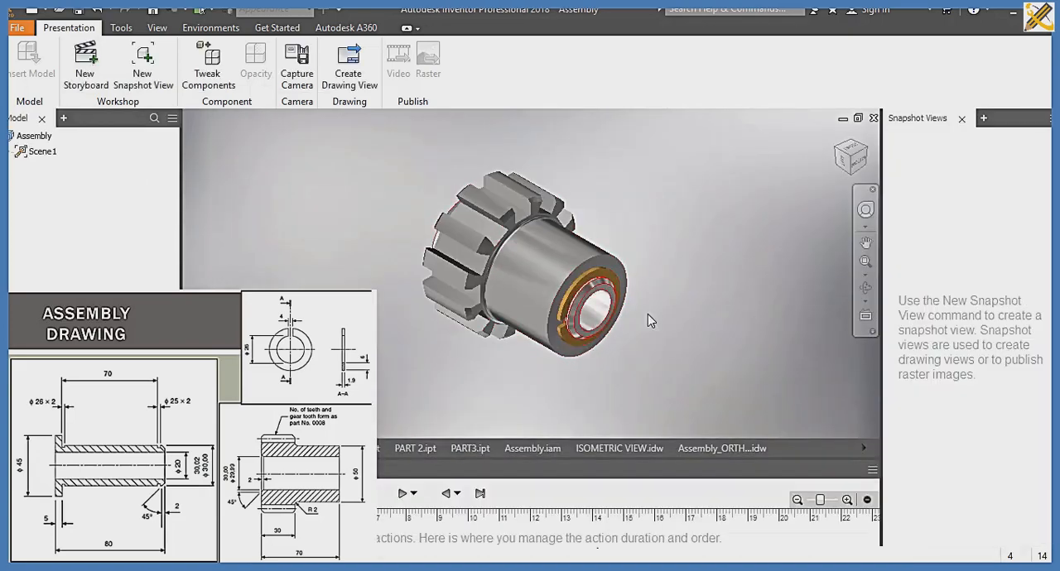
Step: Tweak the ring 61 mm outward along the axis and move the bushing completely out of the gear's toothed end
{"action": "left_click", "coordinate": [209, 68]}
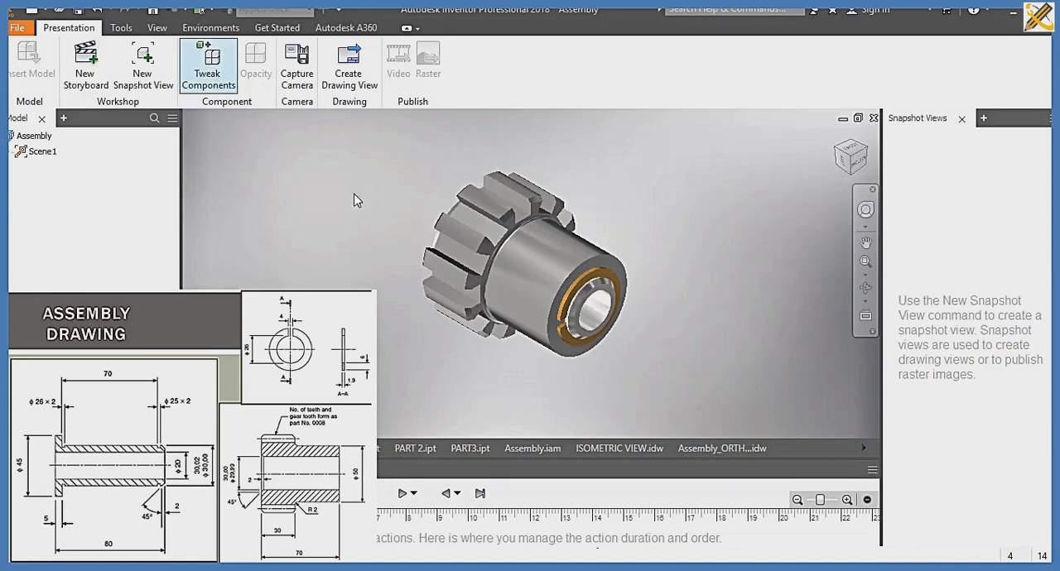
{"action": "left_click", "coordinate": [578, 291]}
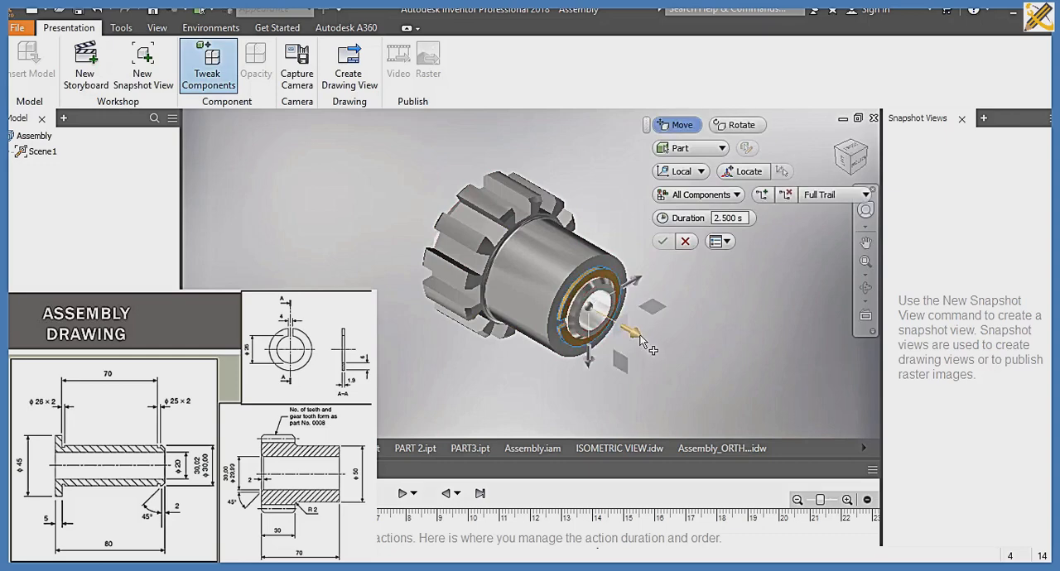
{"action": "left_click_drag", "start_coordinate": [634, 333], "coordinate": [749, 399]}
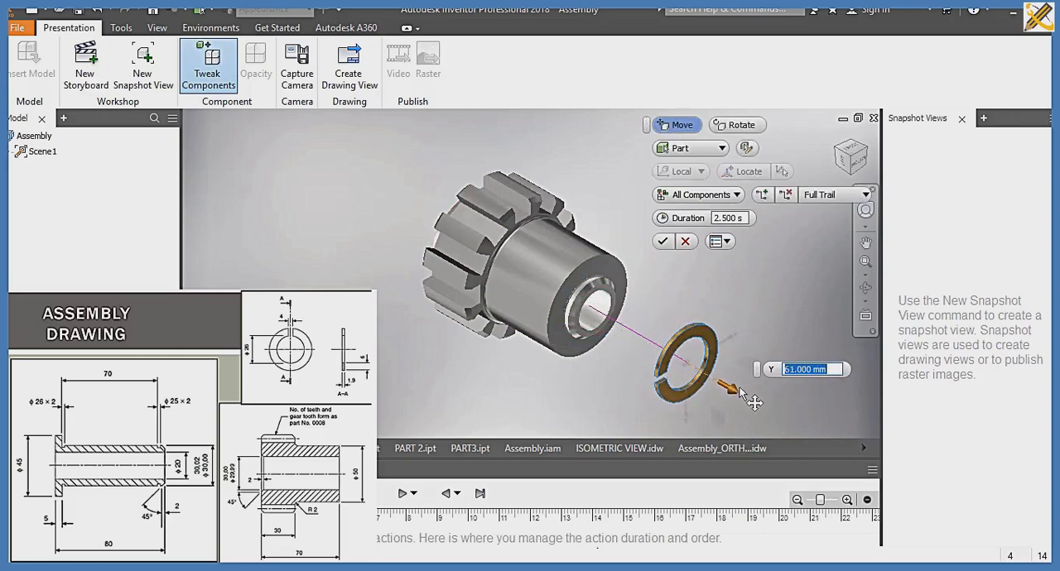
{"action": "left_click", "coordinate": [595, 308]}
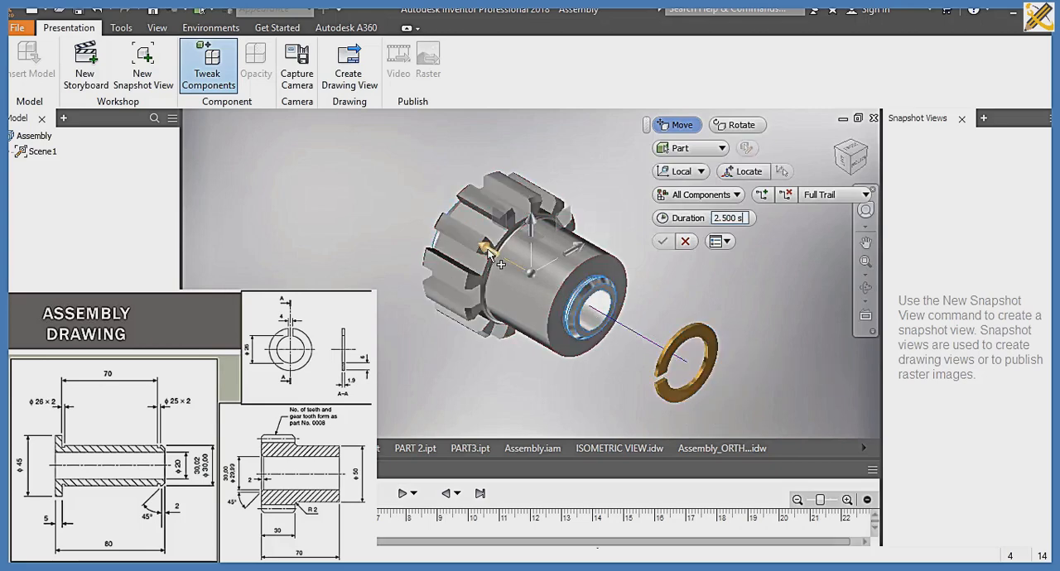
{"action": "left_click_drag", "start_coordinate": [485, 247], "coordinate": [308, 170]}
{"action": "left_click", "coordinate": [662, 241]}
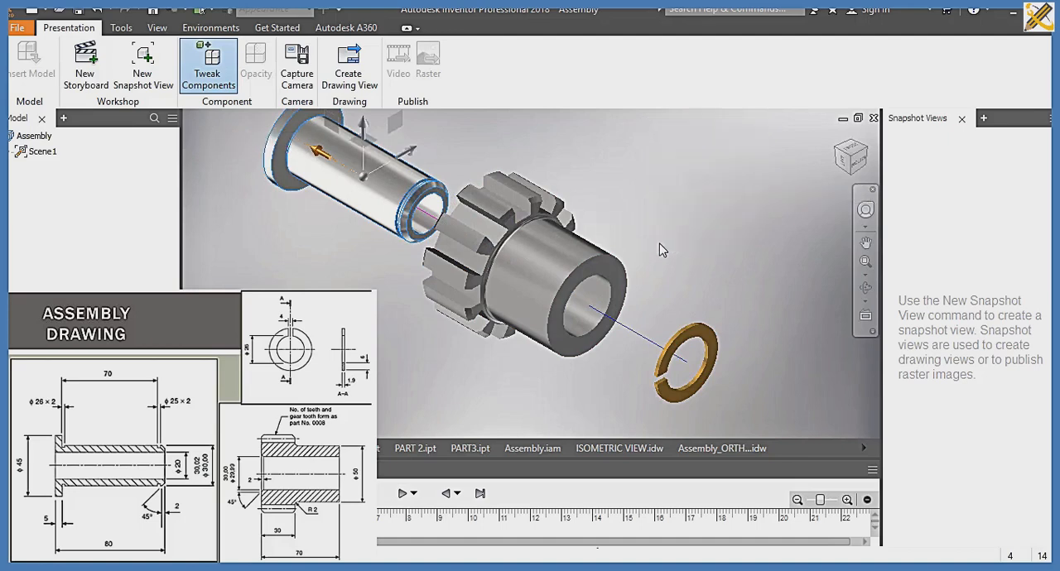
Step: Play the exploded-assembly animation in reverse and forward
{"action": "left_click", "coordinate": [444, 495]}
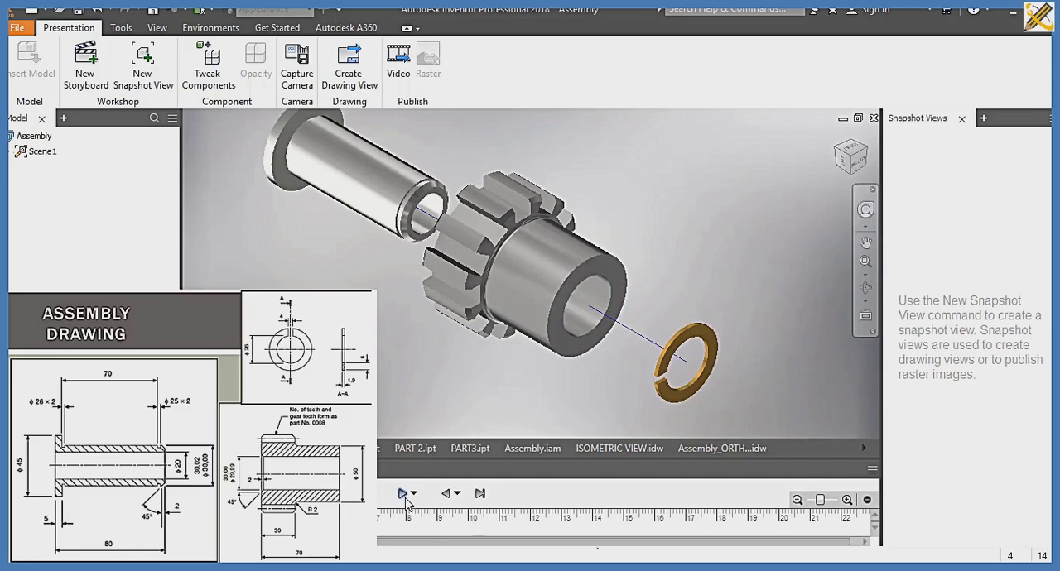
{"action": "left_click", "coordinate": [402, 494]}
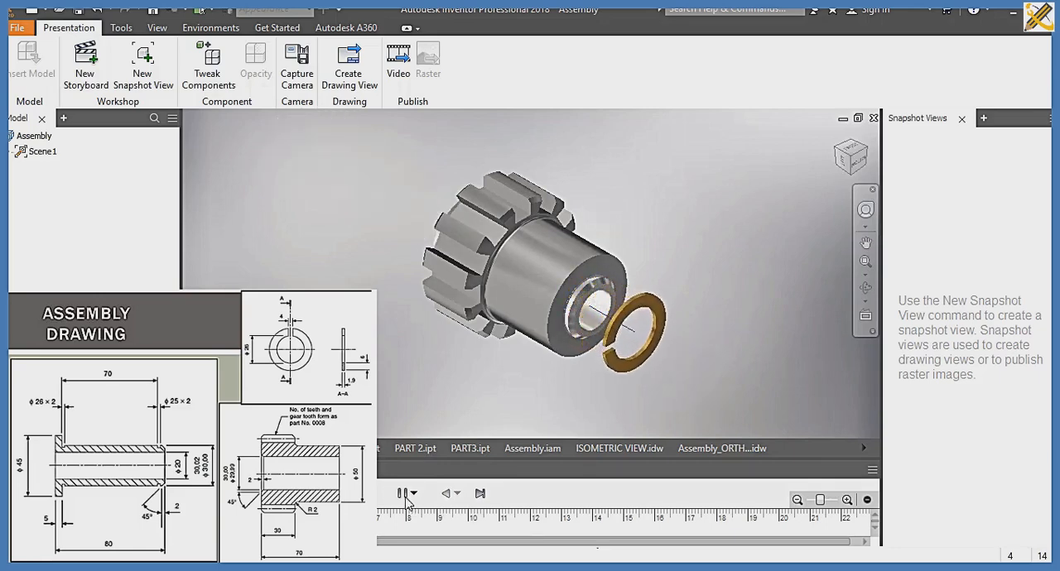